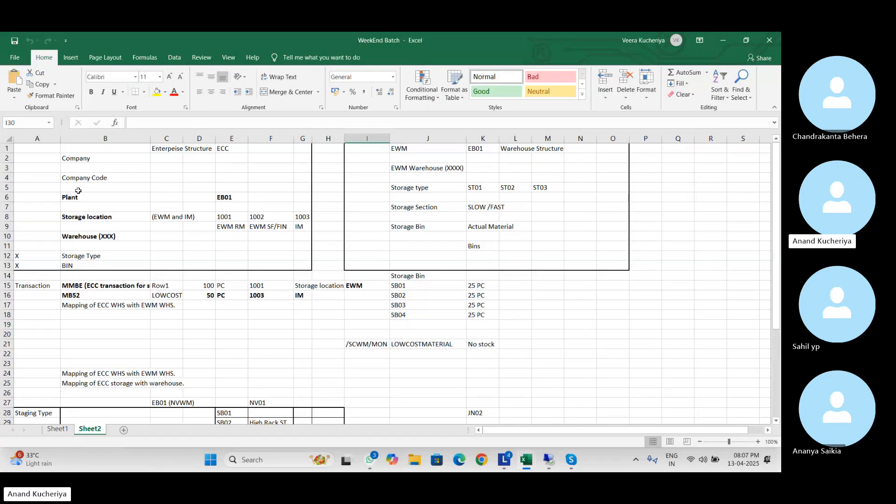
Select the Plant-to-Warehouse labels in column B and the EWM Warehouse-to-Storage Bin labels
drag(79, 197, 85, 239)
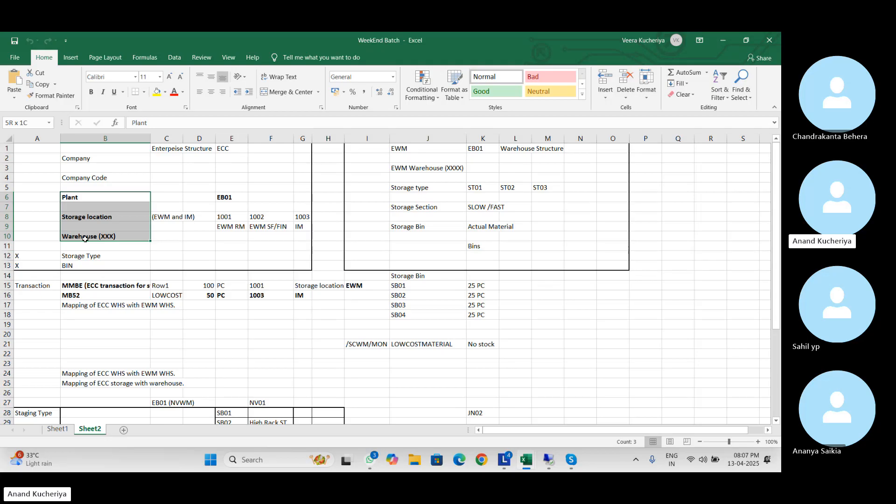
drag(84, 238, 85, 238)
drag(410, 166, 420, 228)
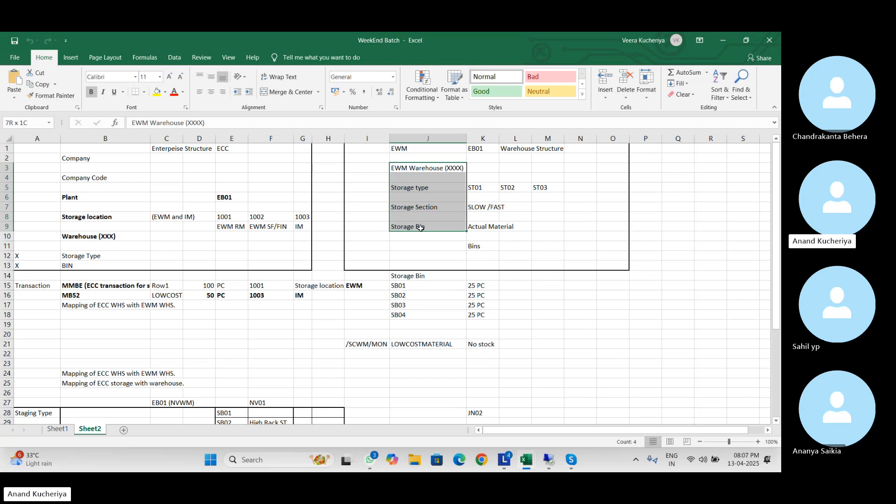
drag(420, 228, 420, 228)
Switch over to the video call window and back to the Excel workbook
click(671, 308)
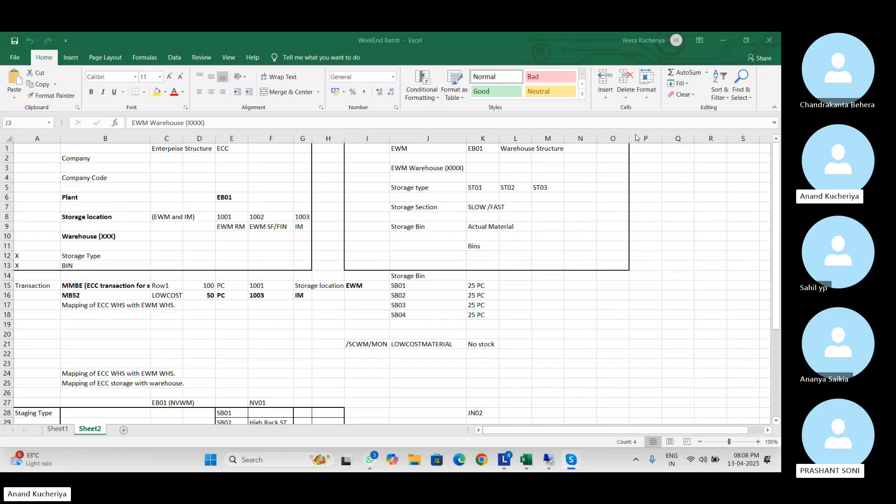
key(alt+Tab)
key(alt+Tab)
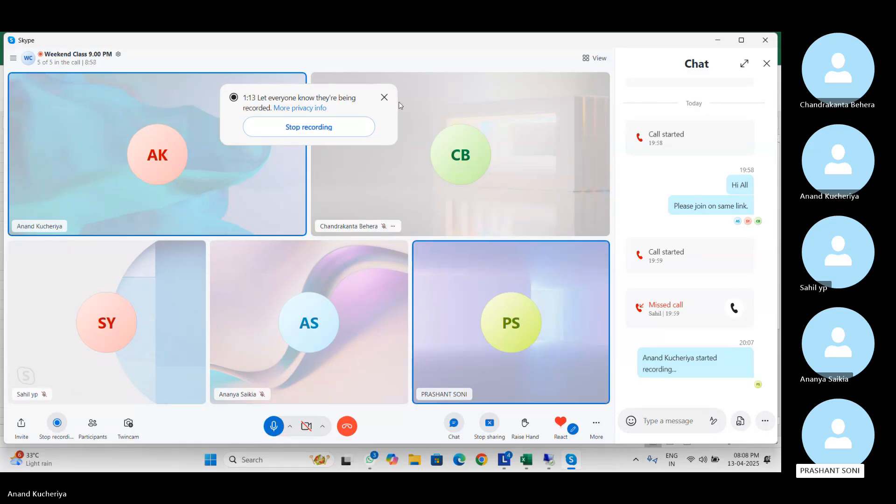
key(alt+Tab)
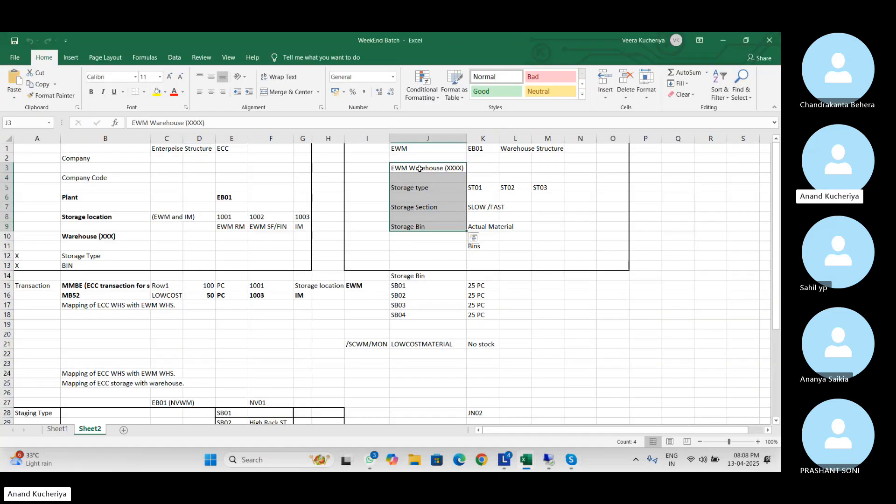
click(549, 103)
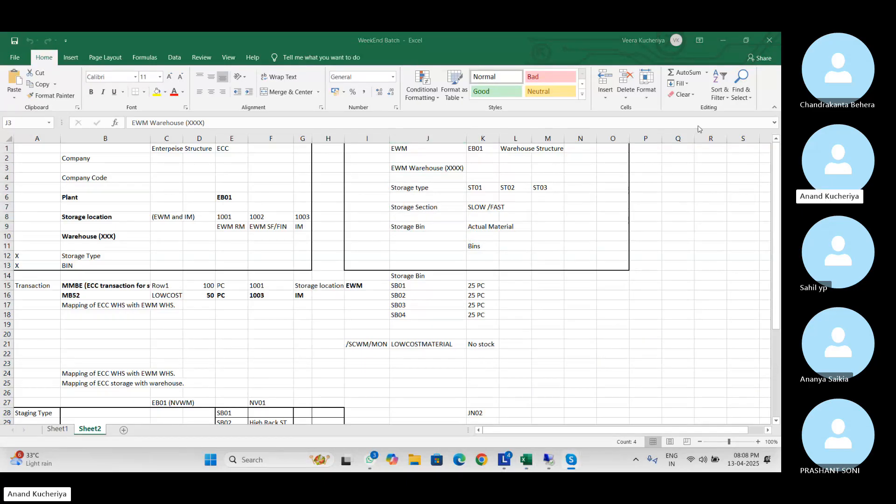
click(229, 215)
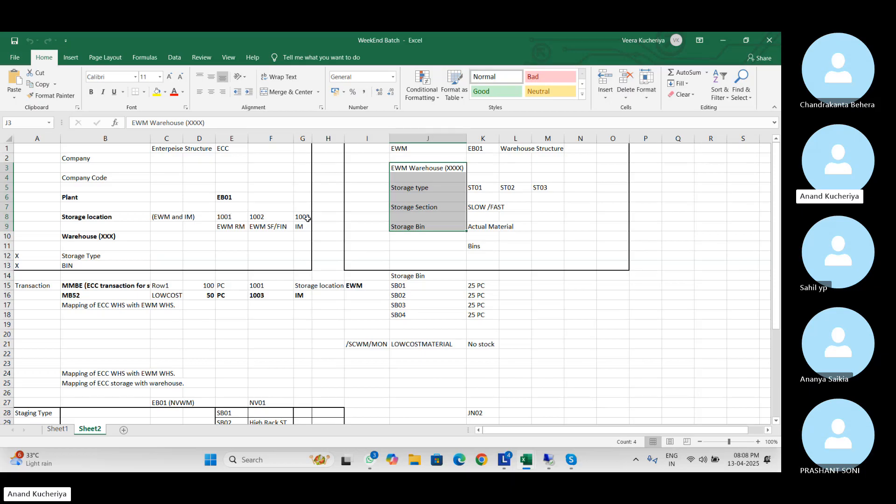
Select the MMBE and MB52 transaction rows and the EWM storage bin list SB01 to SB04
click(310, 344)
drag(126, 285, 305, 316)
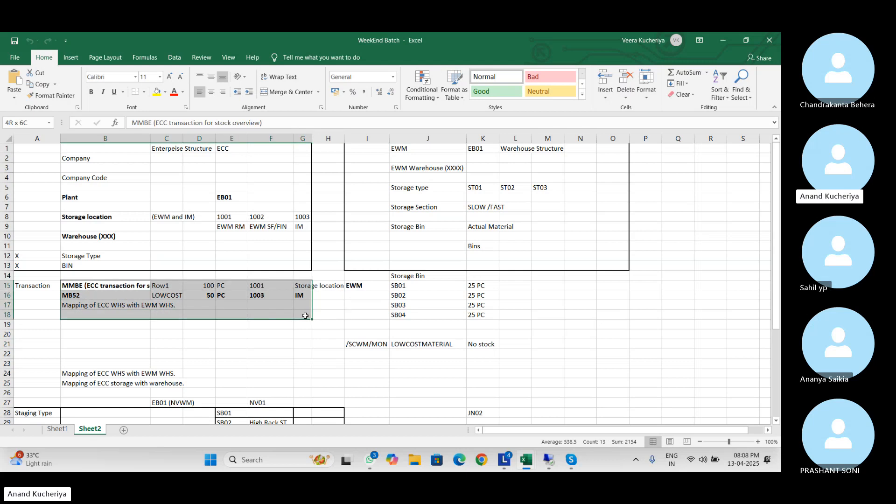
drag(305, 316, 305, 316)
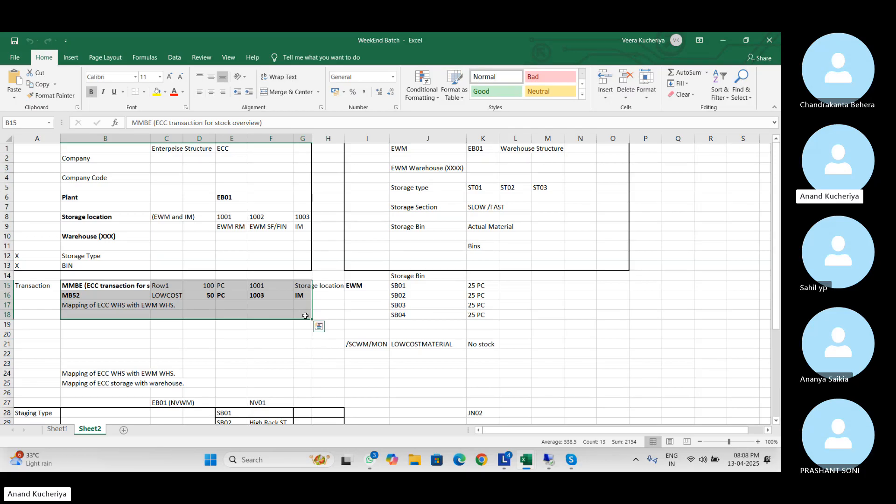
drag(354, 275, 491, 327)
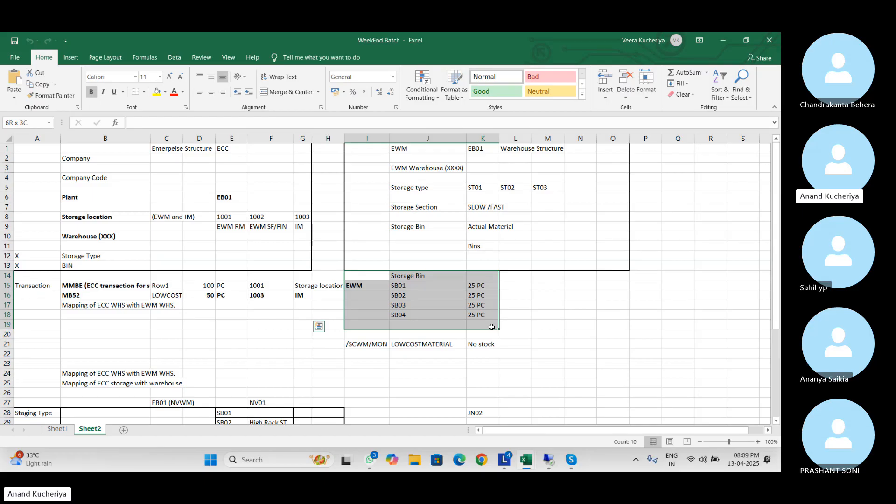
Select rows 21 down to 28 and look up JN02 from cell K28 in Research
click(476, 365)
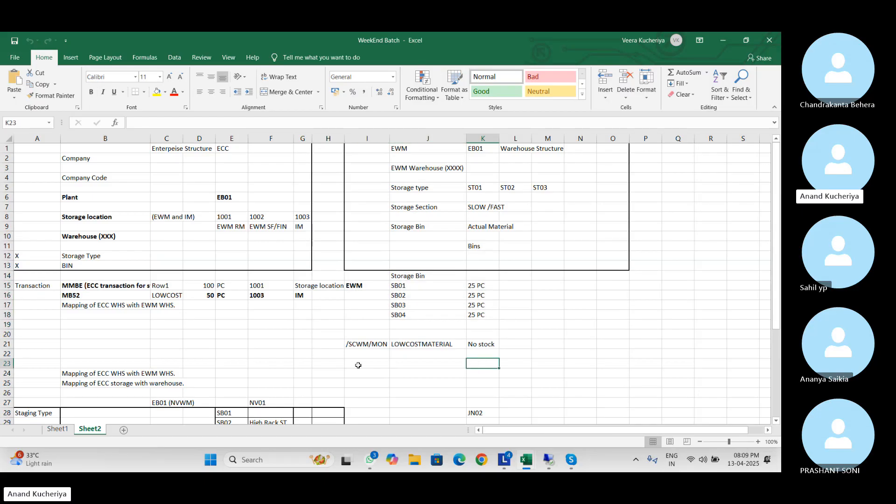
mouse_move(27, 342)
mouse_down()
mouse_move(170, 342)
mouse_move(512, 409)
mouse_up()
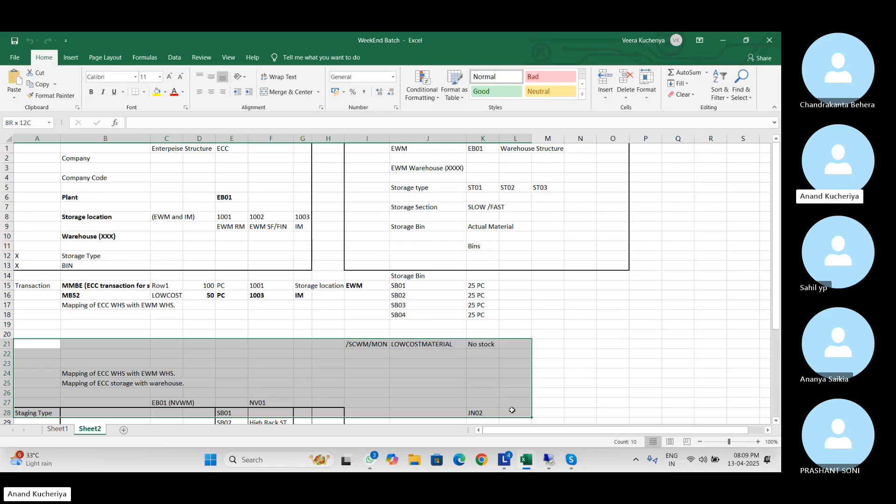
click(671, 119)
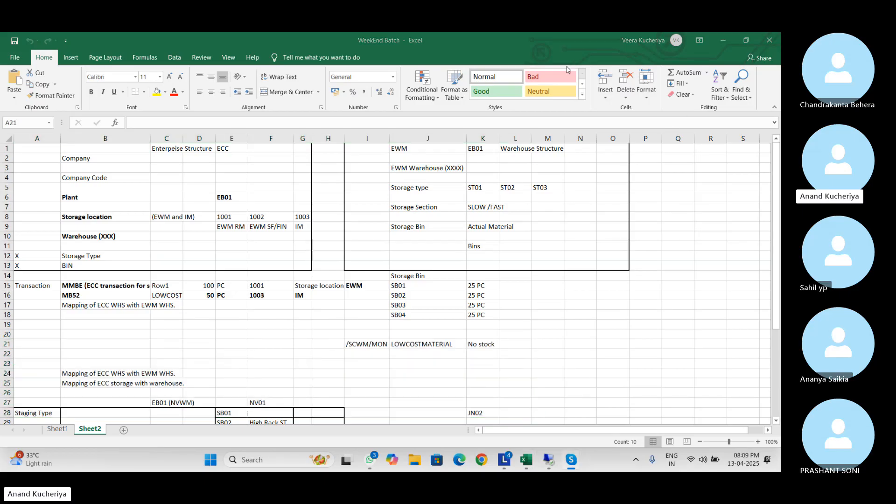
click(486, 417)
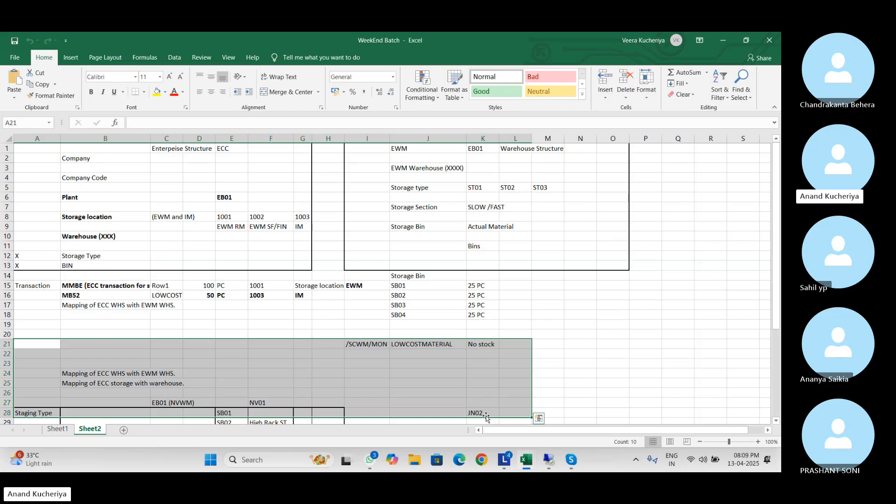
click(488, 414)
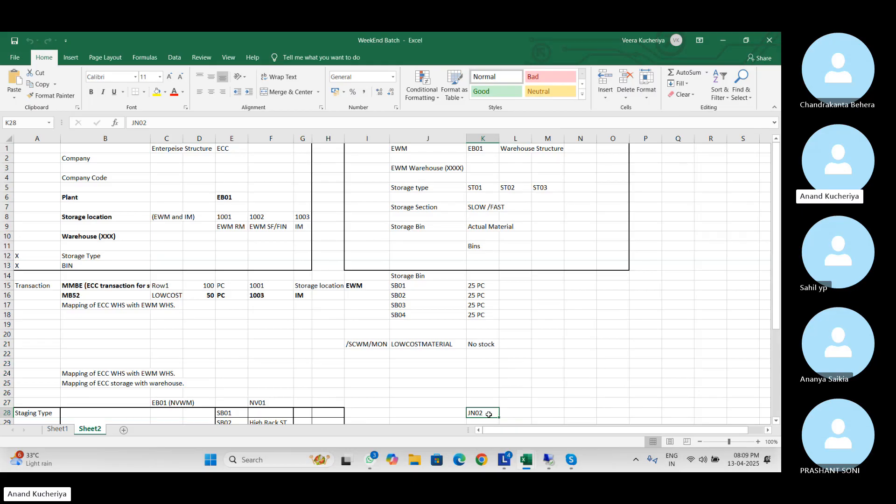
alt+click(489, 413)
key(alt+Tab)
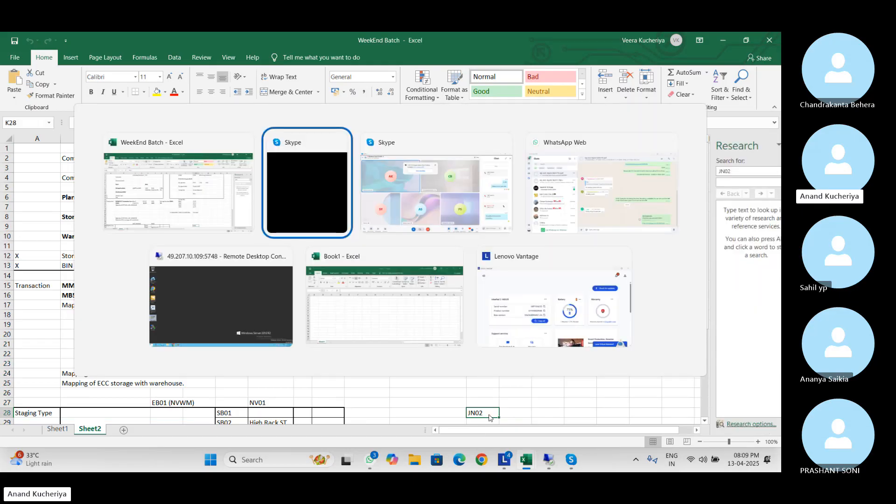
Launch SAP Logon on the remote desktop and log on to s4hana with the user ID and password
key(alt+Tab)
key(alt+Tab)
key(alt+Tab)
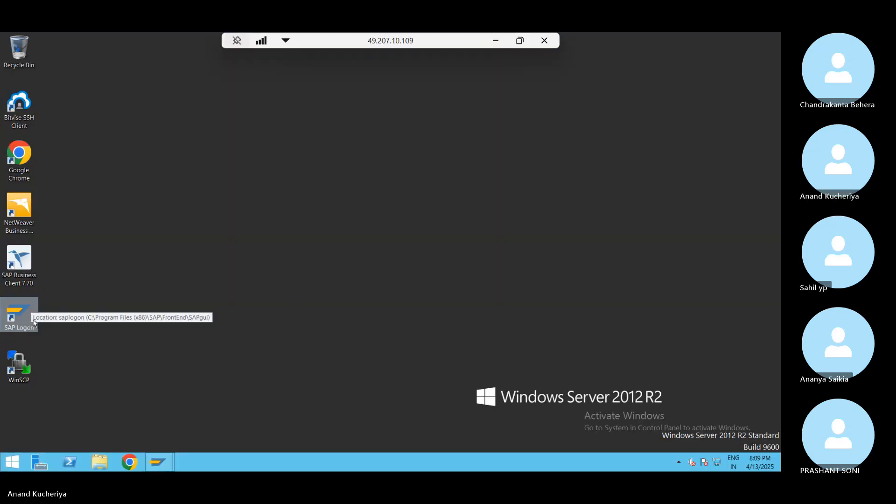
double_click(29, 320)
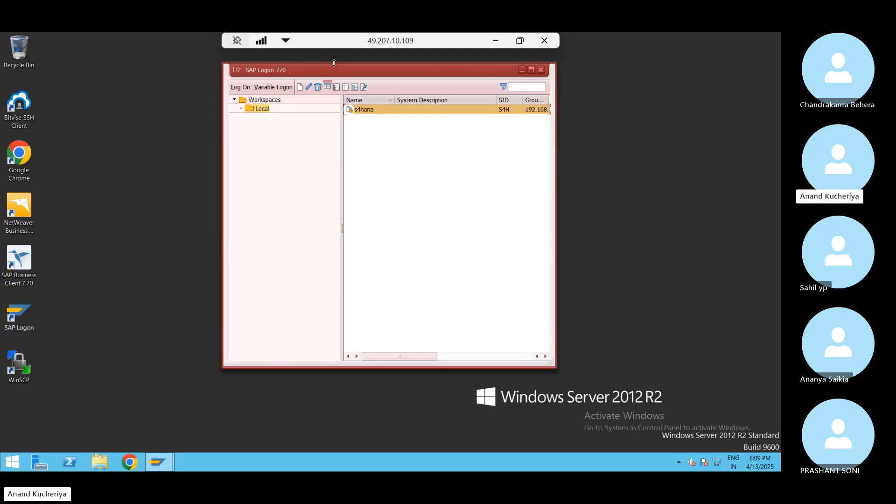
drag(353, 78, 241, 99)
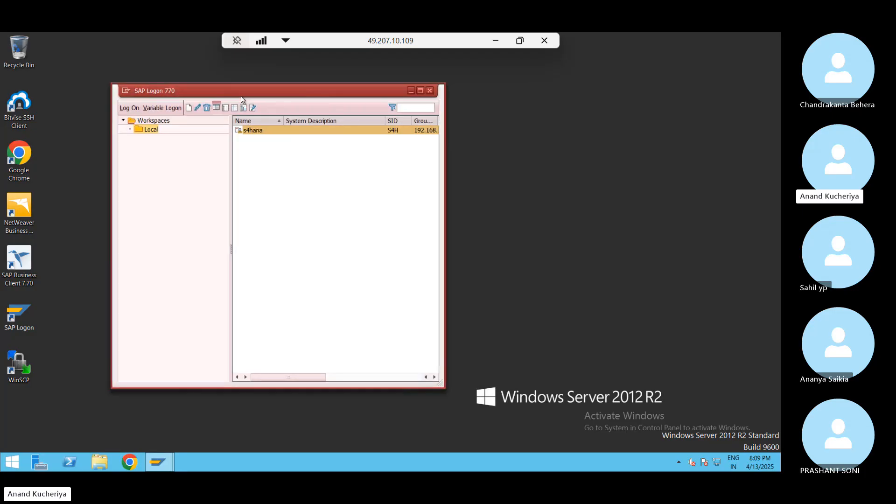
double_click(278, 132)
text(s22ewm51)
key(Tab)
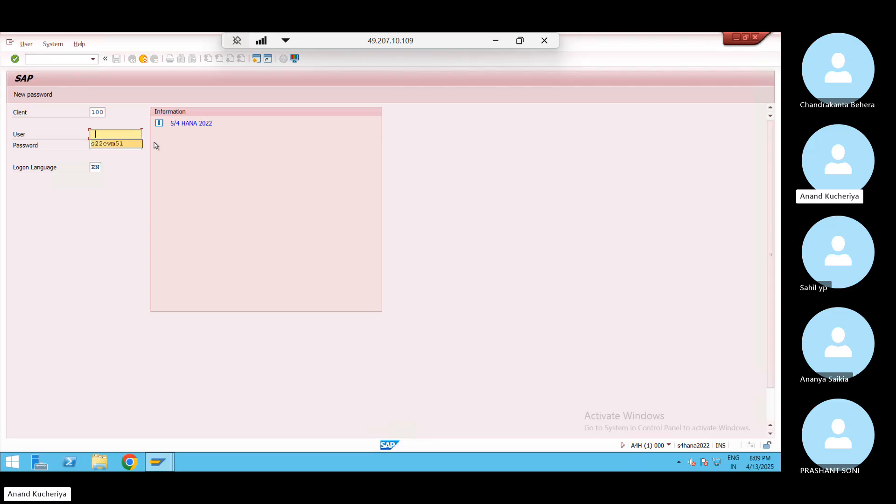
text(*****)
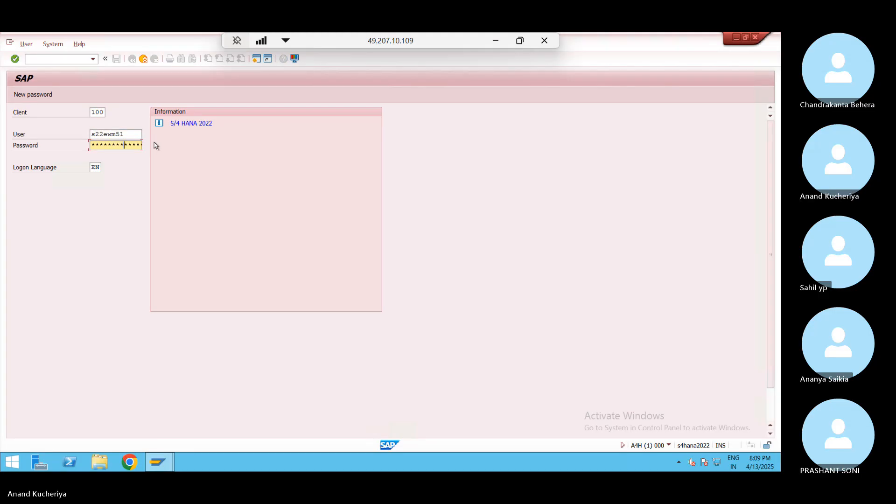
key(Return)
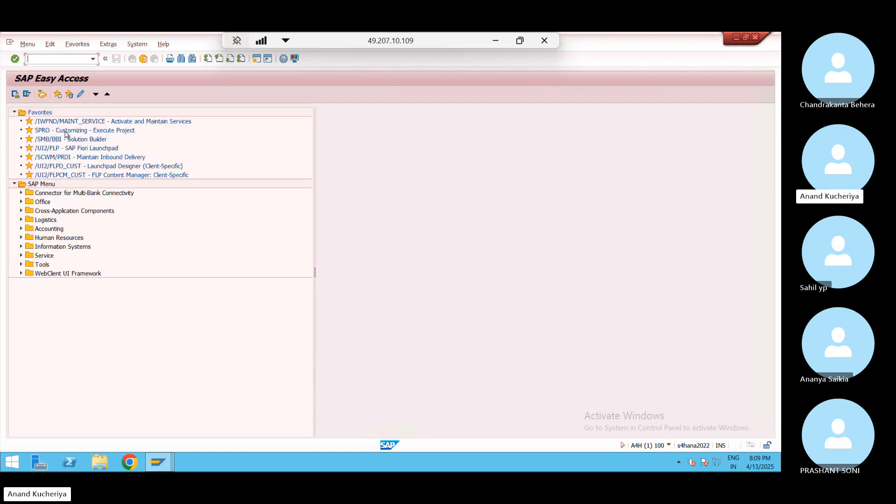
Add the /SCWM/MON Warehouse Management Monitor transaction to the favourites
click(79, 45)
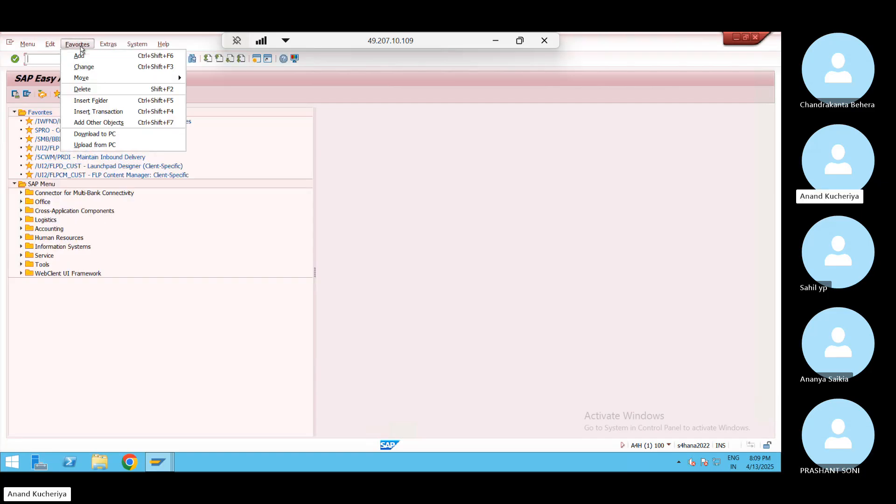
click(98, 112)
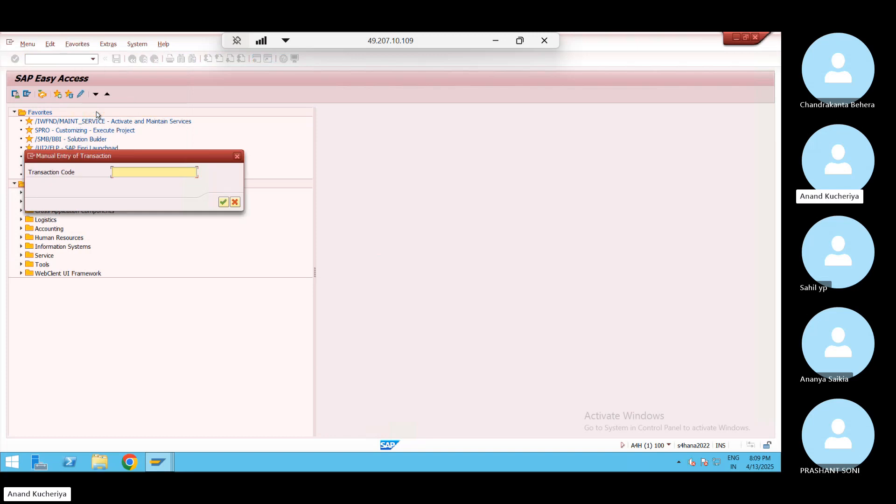
text(/scwm/mon)
key(Return)
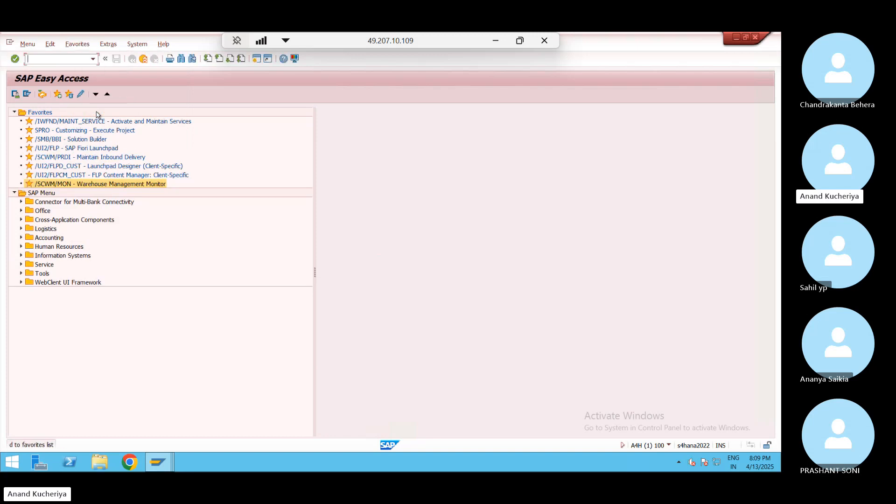
Run the monitor for warehouse number JN02 with monitor SAP
double_click(60, 184)
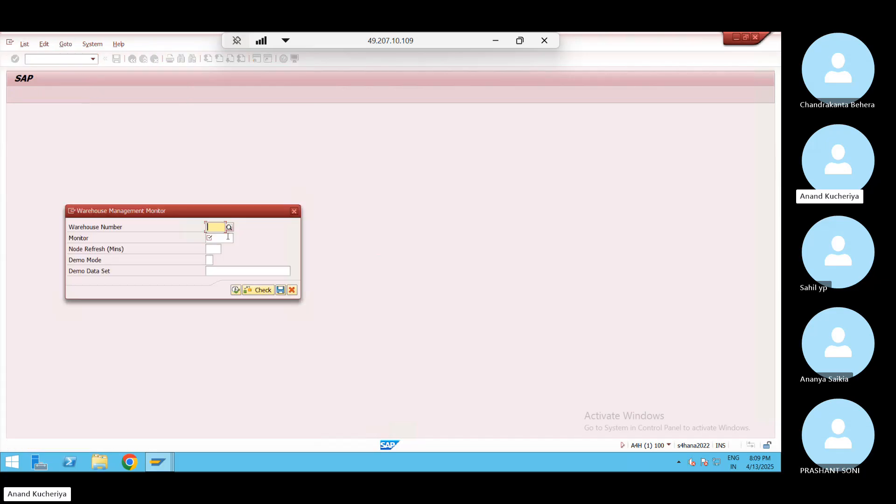
click(208, 227)
key(BackSpace)
text(JN02)
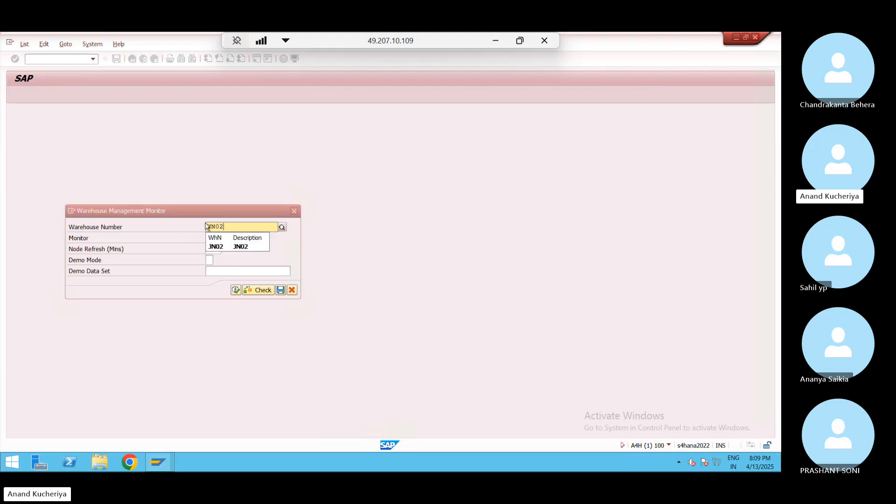
click(228, 252)
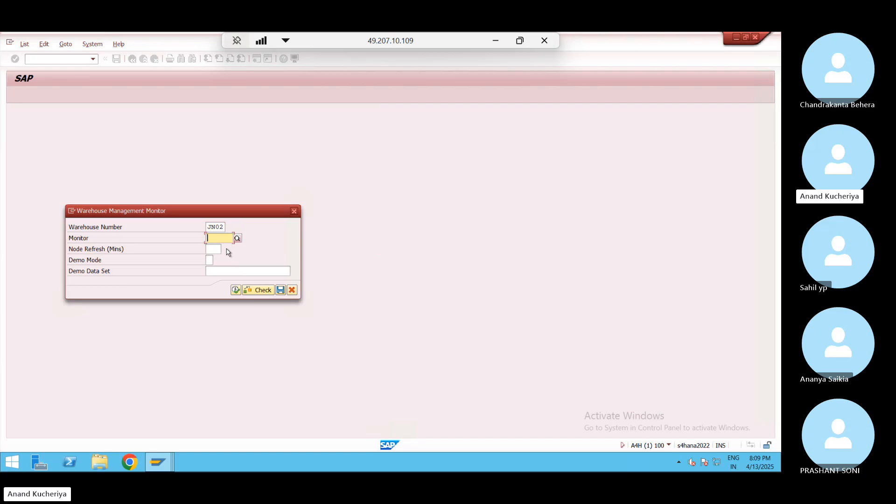
text(sap)
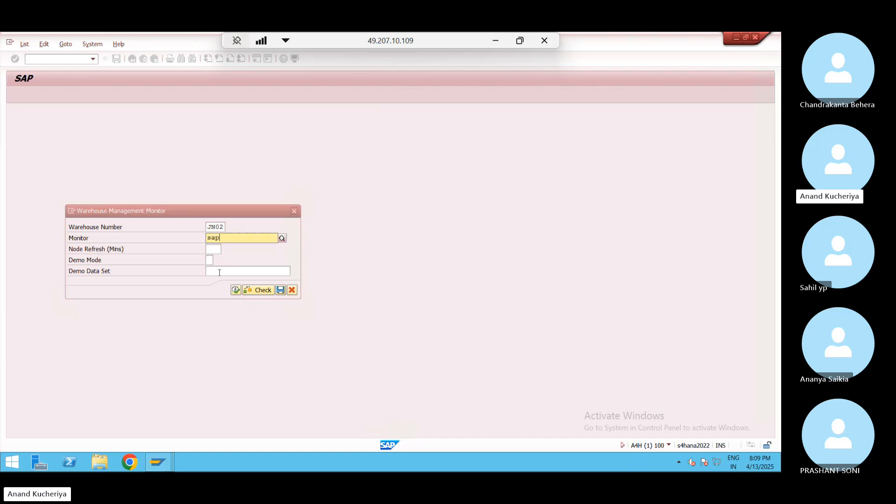
click(236, 290)
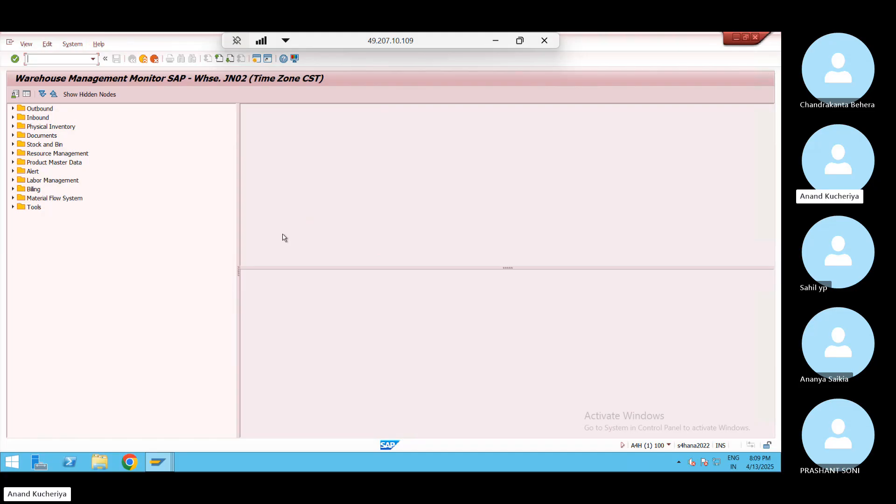
Expand Inbound > Documents and run the Inbound Delivery search
click(13, 118)
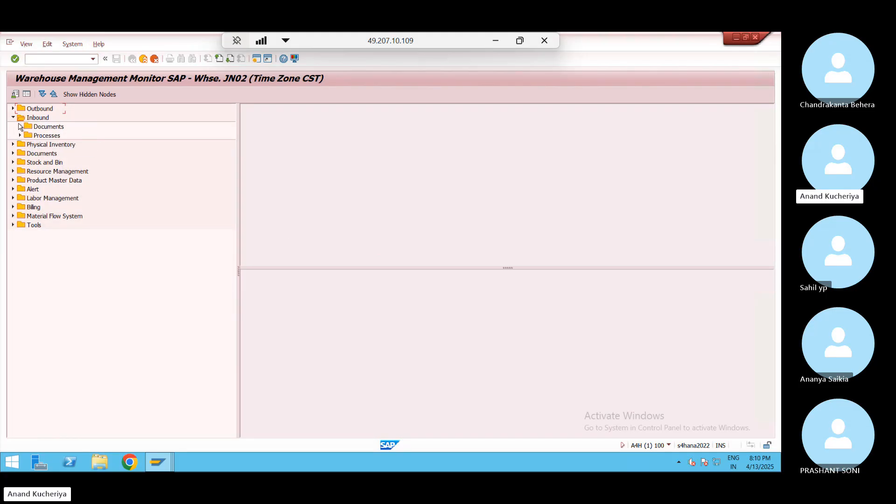
click(20, 126)
double_click(57, 136)
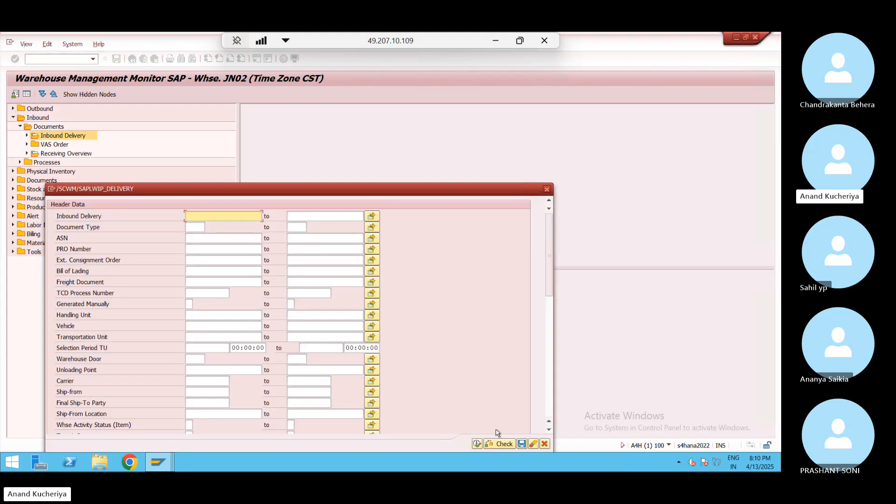
click(477, 444)
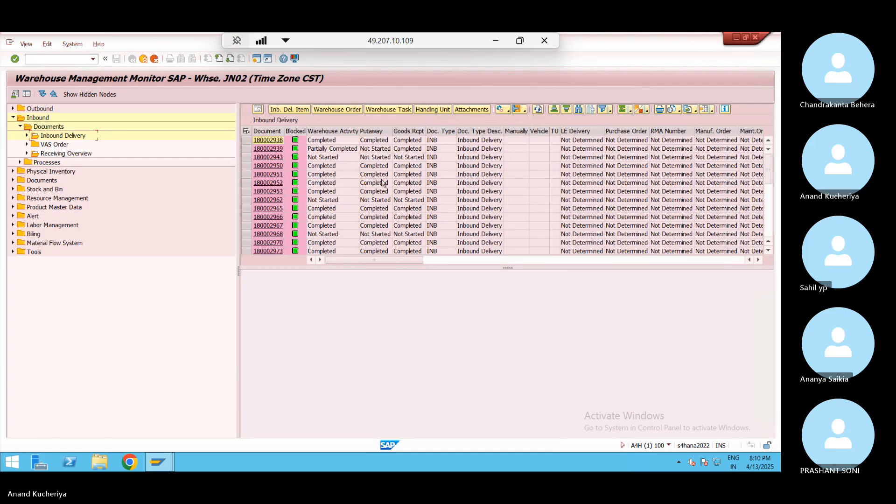
Select delivery 180002953 in the list and enter transaction /ovl33 in the command field
click(410, 192)
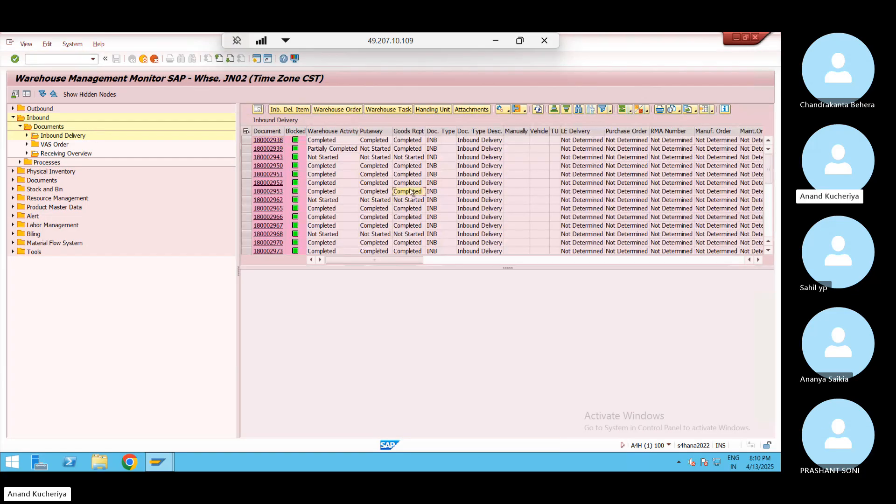
key(Left)
key(Left)
key(Left)
key(Left)
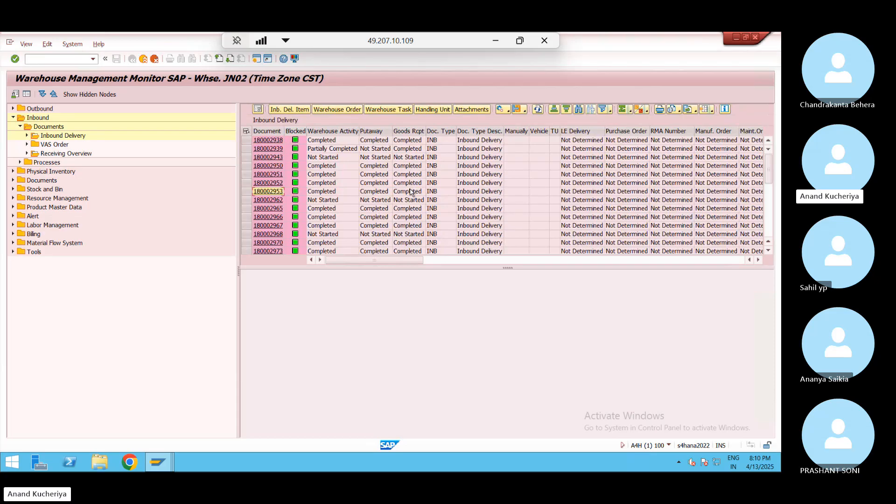
click(63, 57)
text(/ovl33n)
Display inbound delivery 180002953 in a new session
key(Return)
text(180002953)
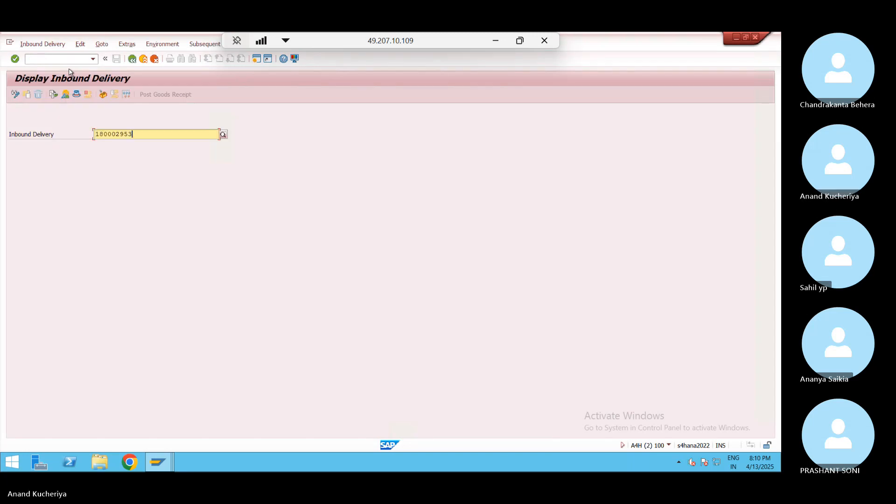
key(Return)
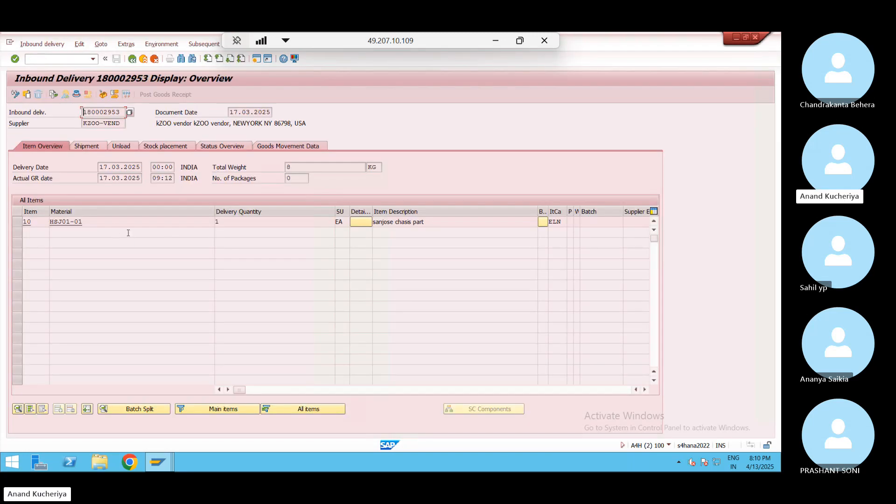
Check the Goods Movement Data plant SJ02 and storage location 0002, then return to the monitor
click(286, 147)
click(76, 222)
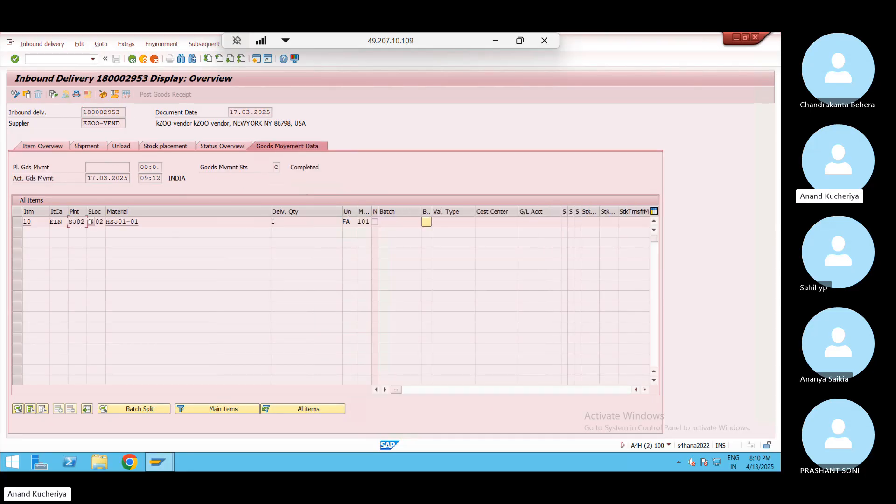
drag(87, 212, 68, 222)
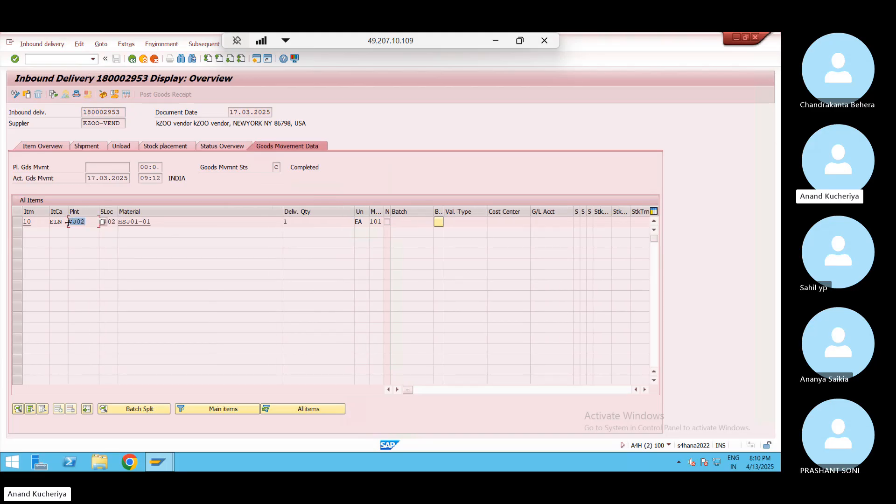
click(69, 223)
click(114, 223)
key(alt+Tab)
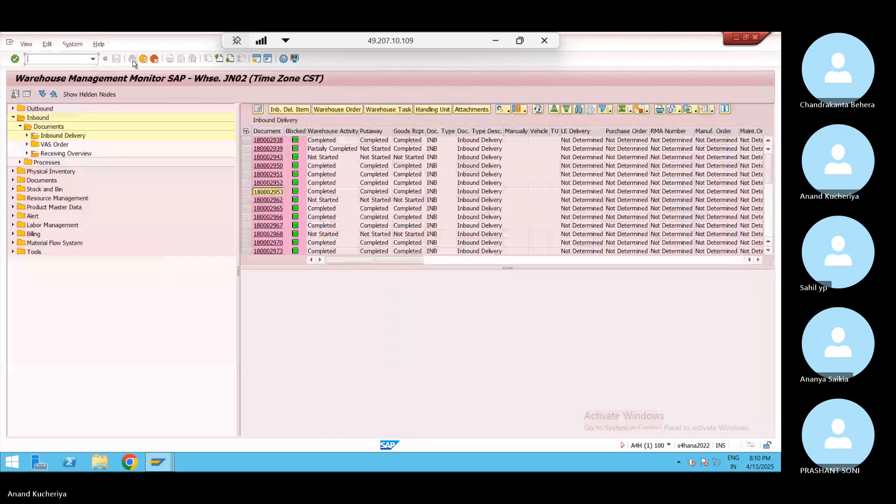
Open delivery 180002953 for maintenance and view its ERP reference document 180002953
click(275, 193)
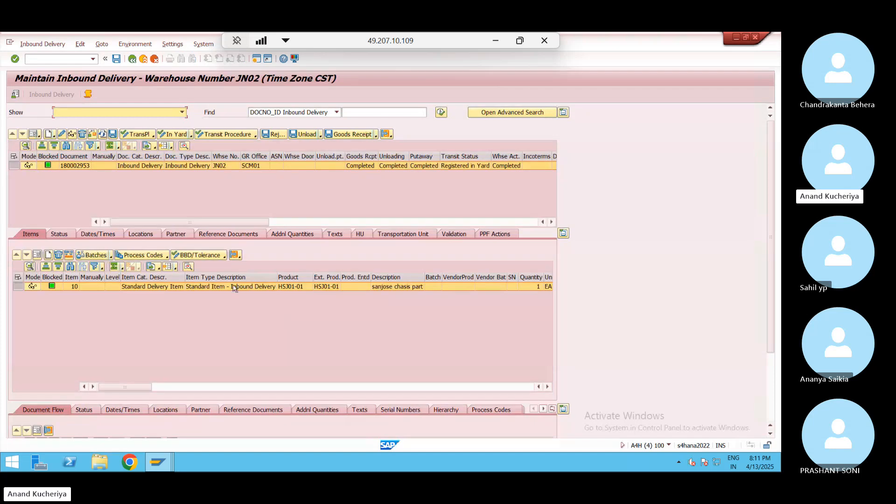
click(232, 234)
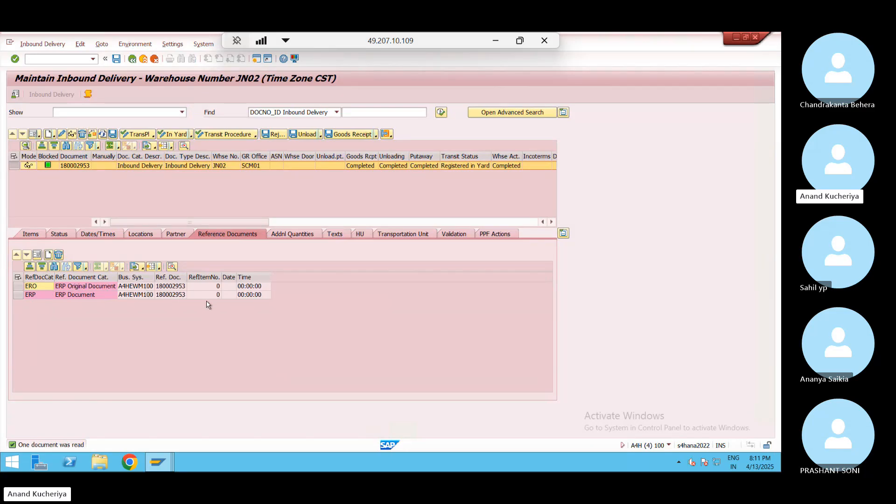
click(178, 288)
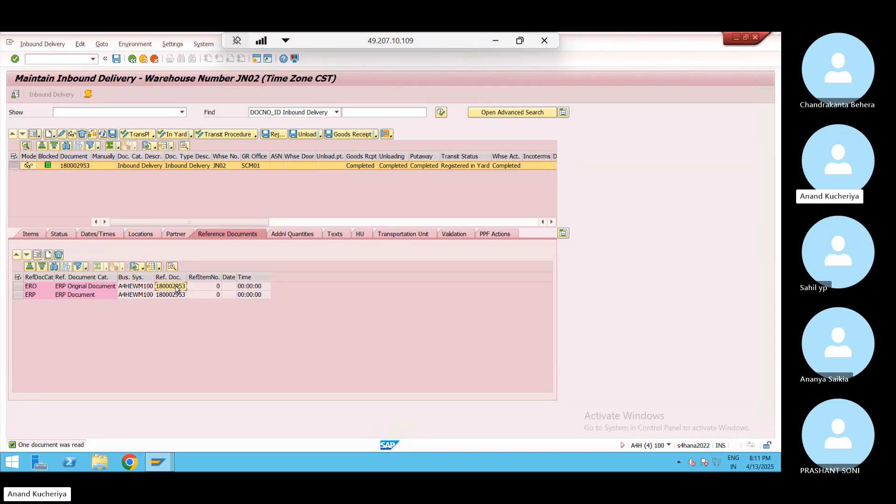
Run /nspro and open the SAP Reference IMG
click(65, 60)
text(/nspro)
key(Return)
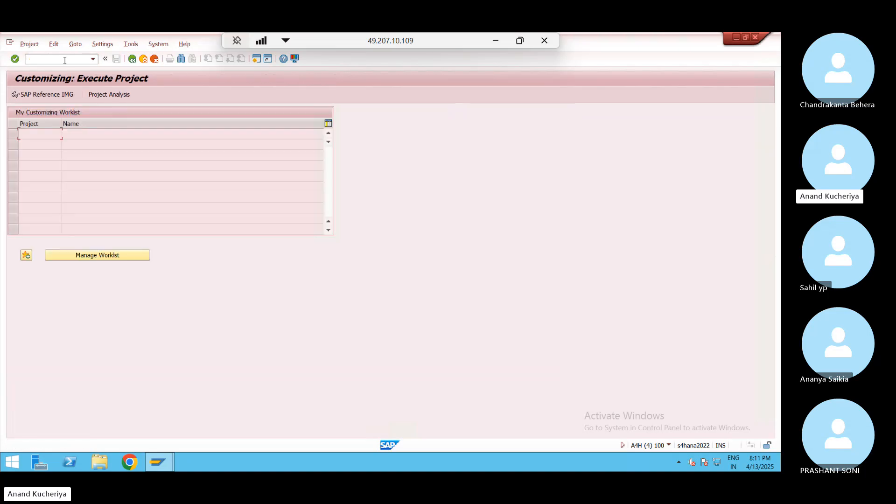
click(60, 95)
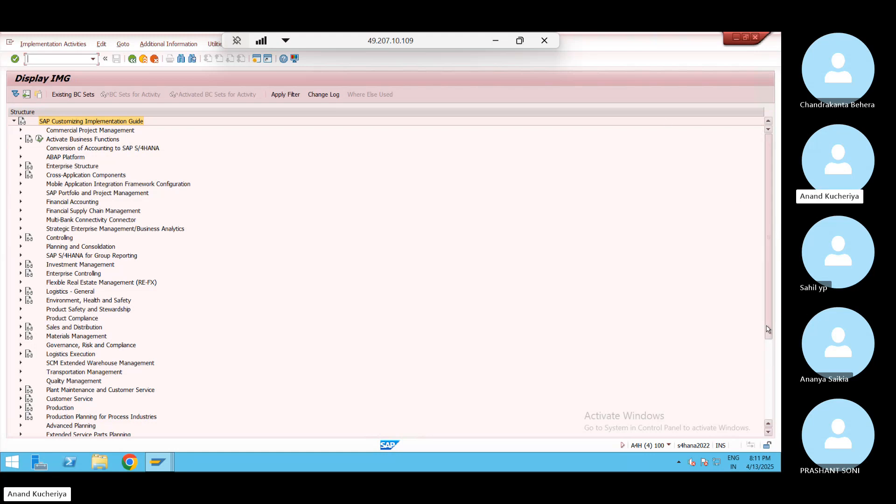
drag(768, 331, 769, 424)
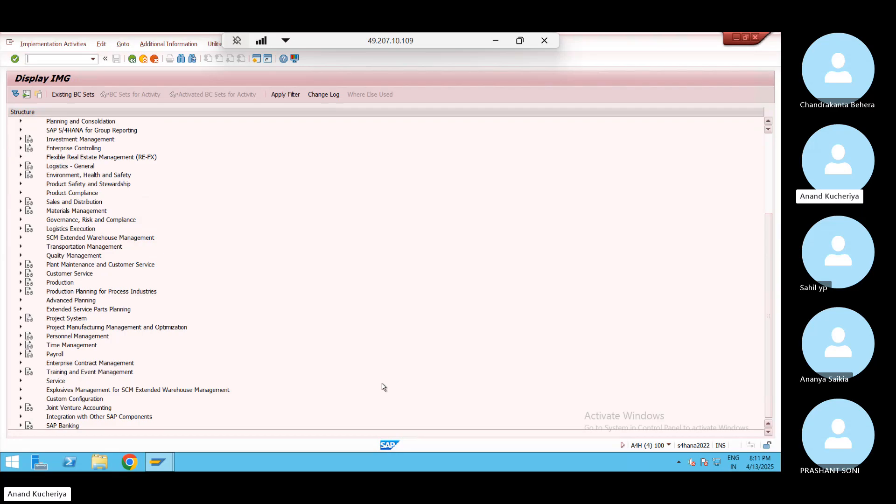
Navigate SCM EWM > Interfaces > ERP Integration > Goods Movements and open the plant storage location mapping table
click(21, 239)
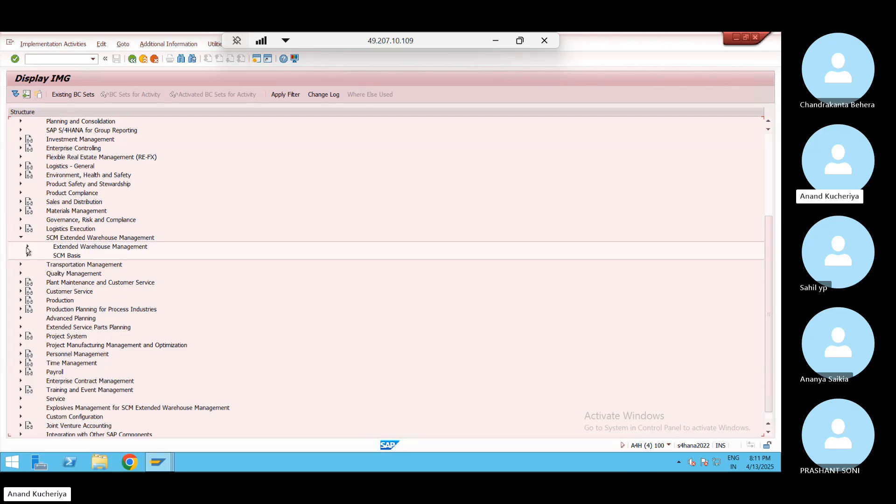
click(28, 247)
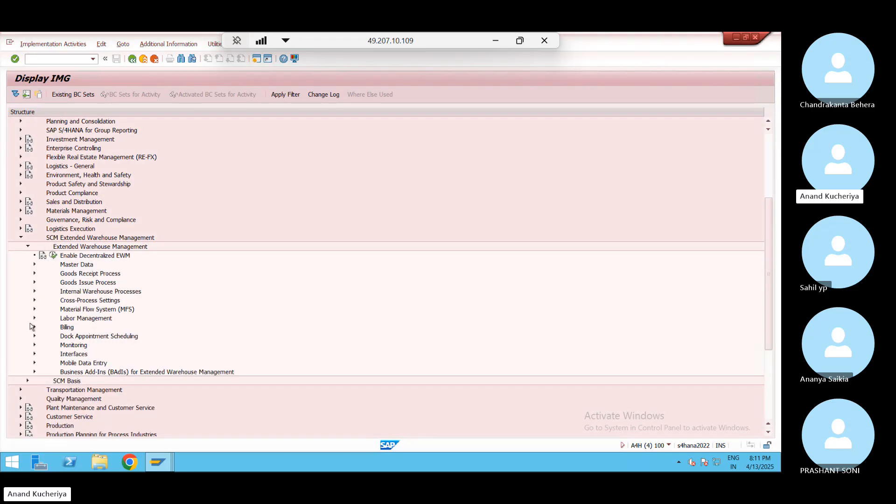
click(34, 354)
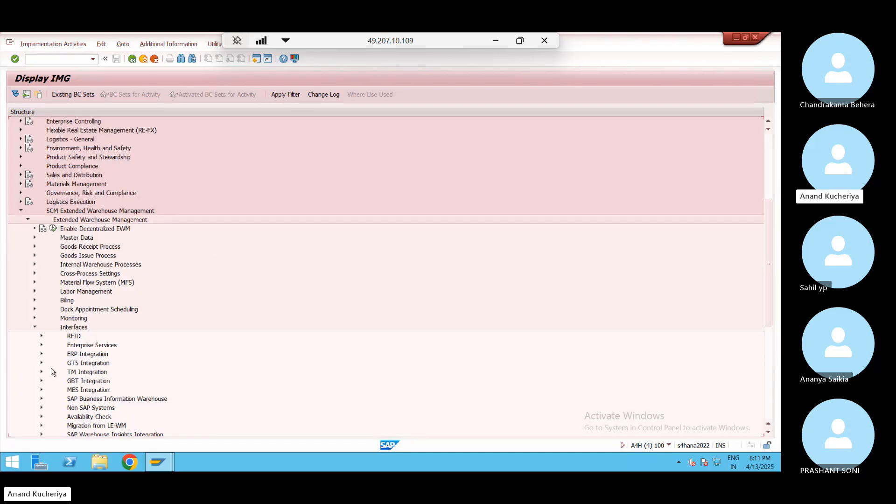
click(41, 355)
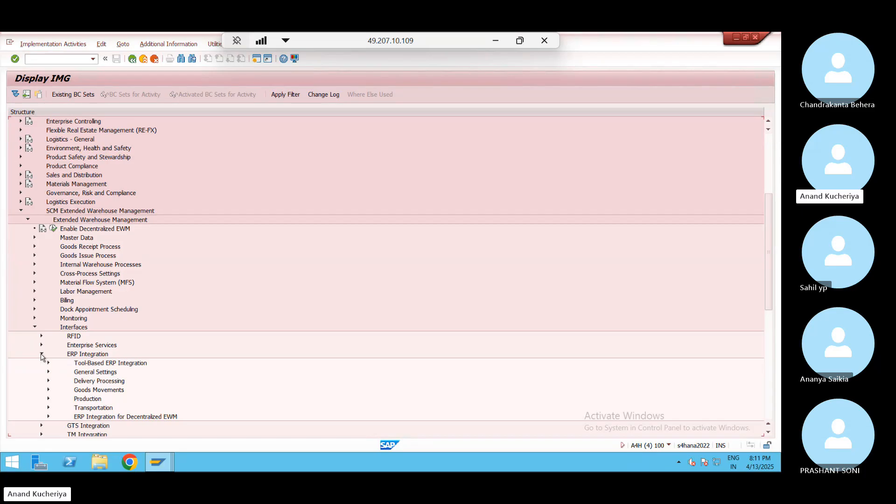
click(48, 363)
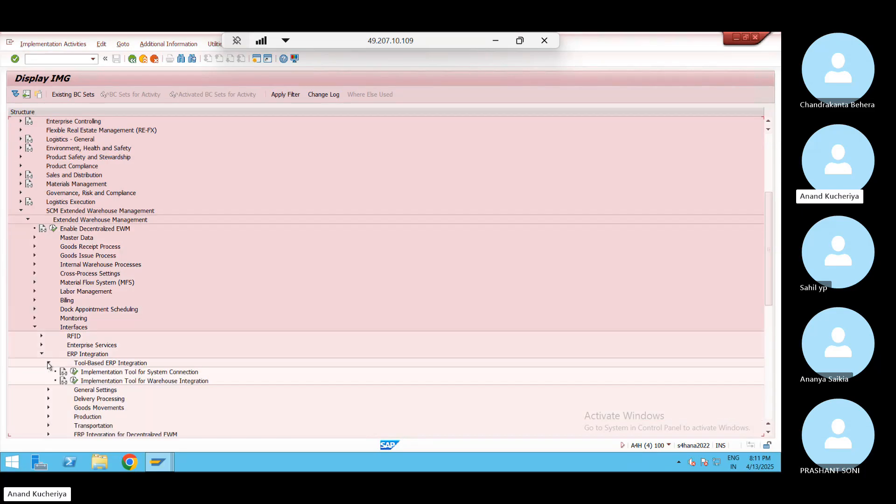
click(48, 364)
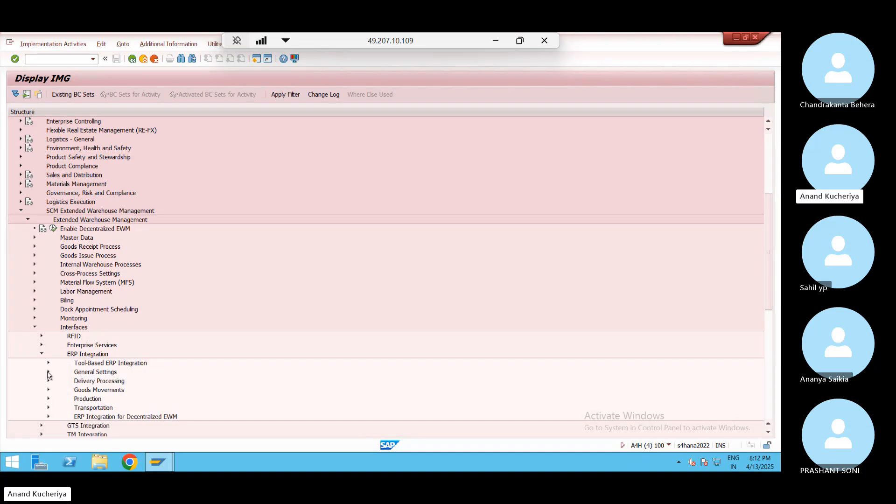
click(49, 373)
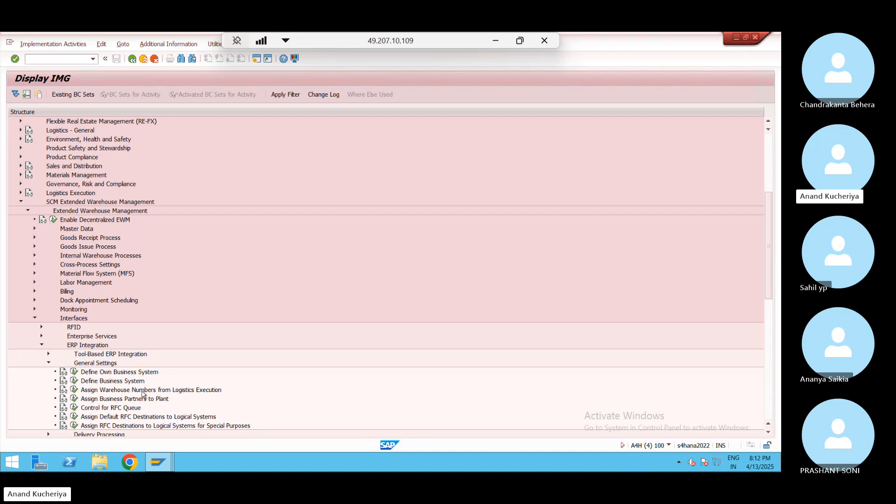
click(49, 363)
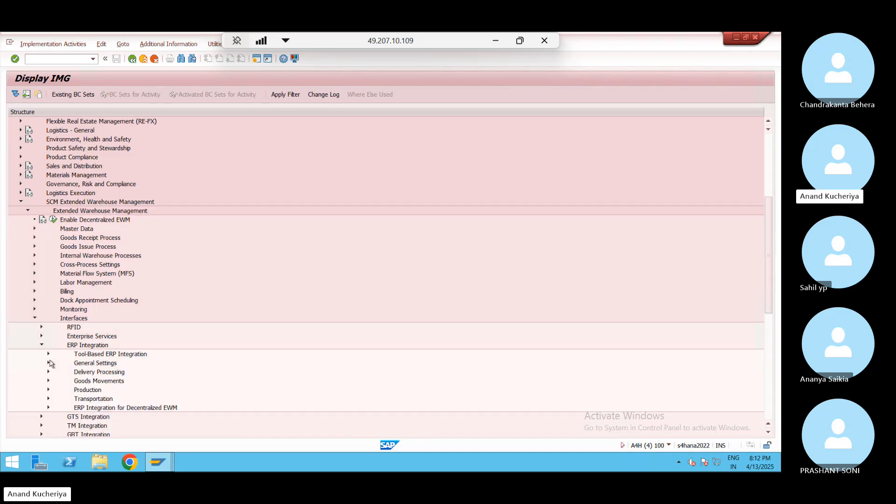
click(49, 381)
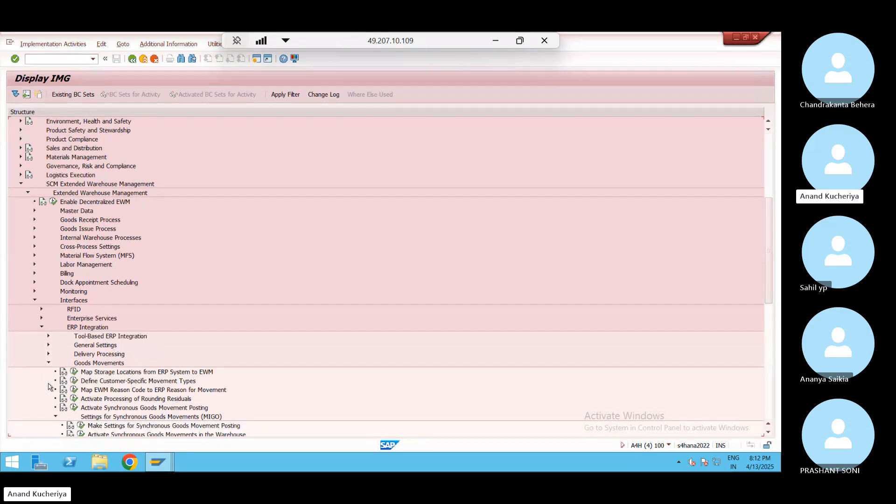
click(76, 372)
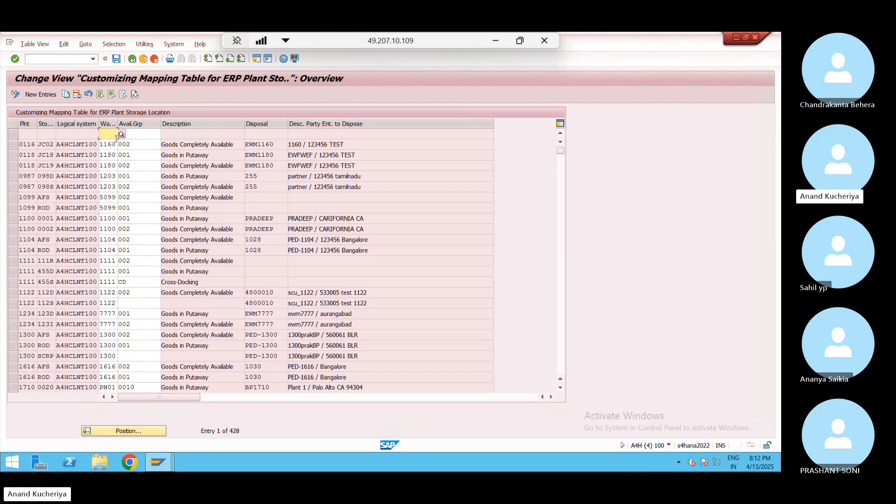
Search the mapping table for plant JN02
click(138, 432)
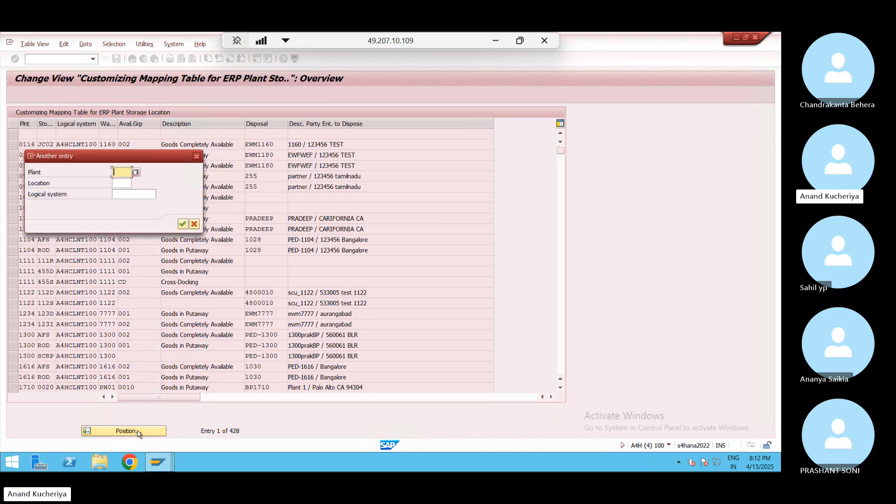
key(Tab)
key(Tab)
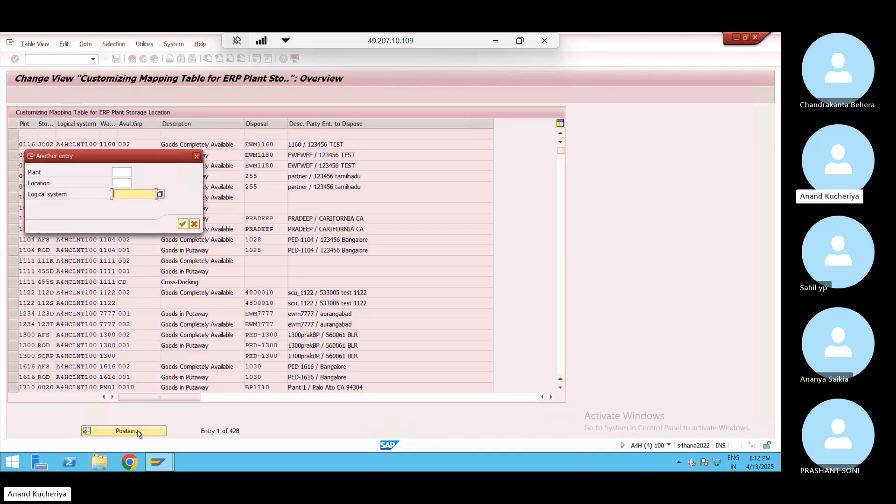
key(shift+Tab)
key(shift+Tab)
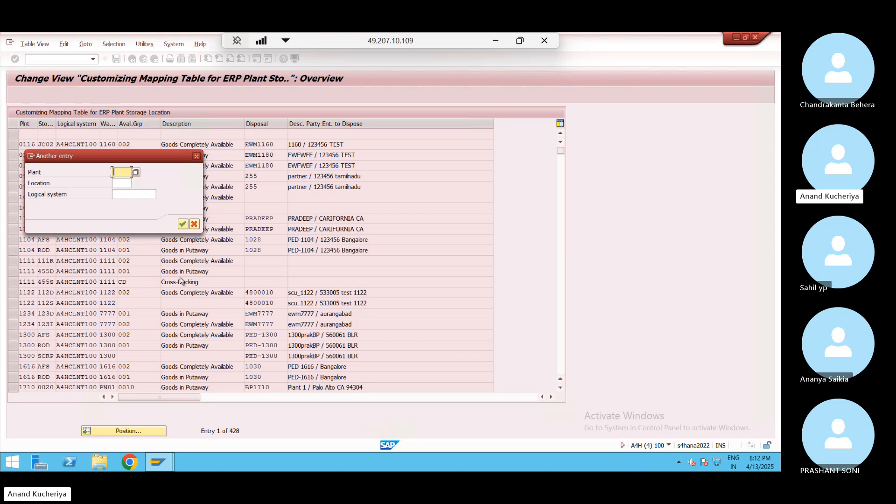
text(JN02)
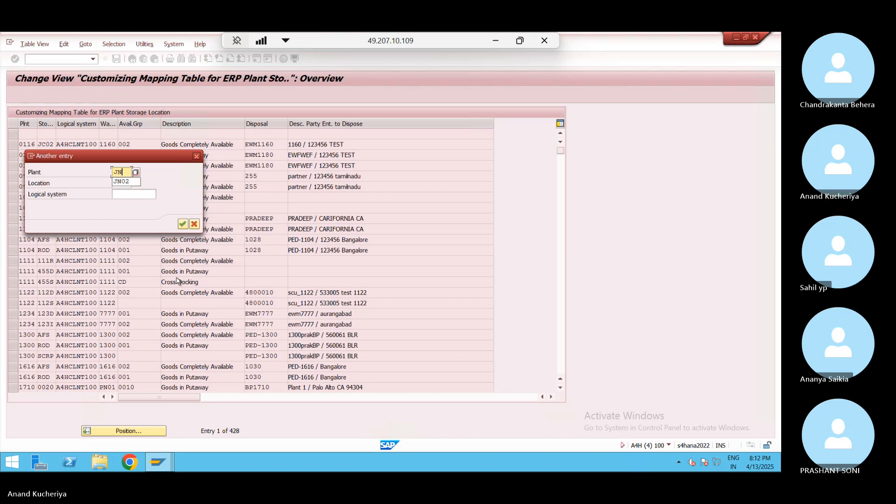
key(Return)
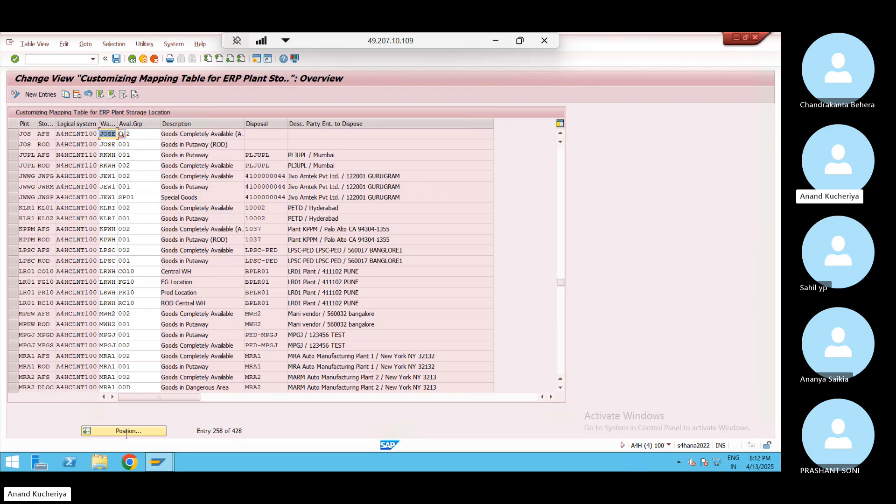
Bring the Change View Customizing Mapping Table window back to the front
mouse_move(159, 466)
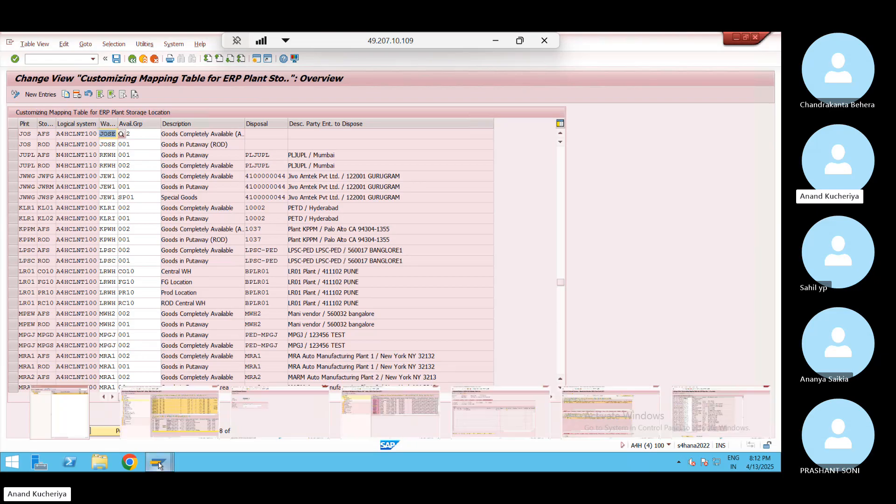
mouse_move(513, 415)
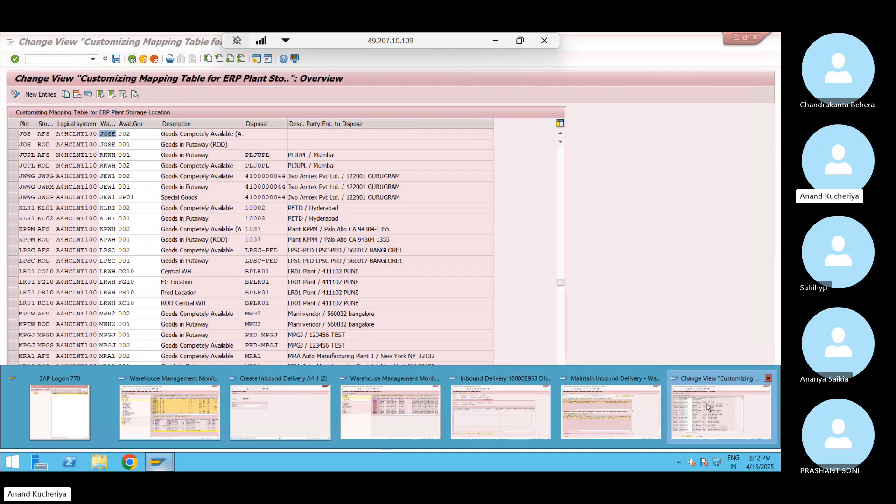
click(708, 407)
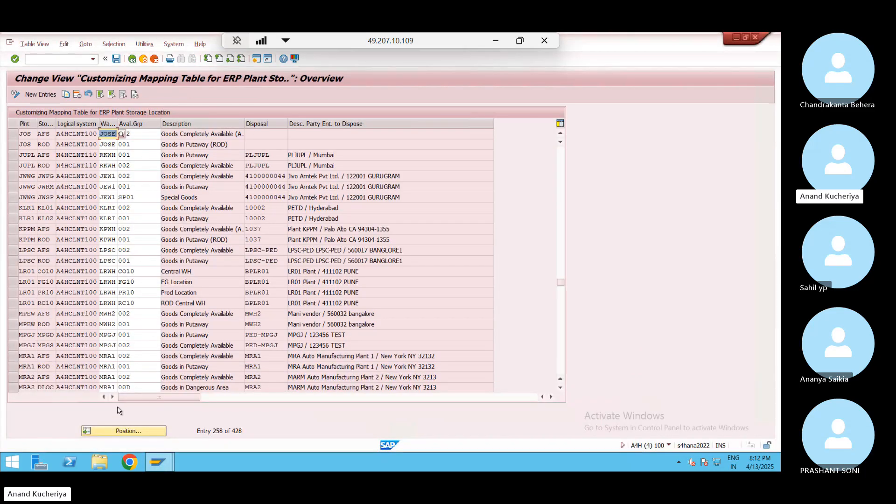
Position the mapping table using the entry 'pune' and select both SJ02 rows
click(131, 432)
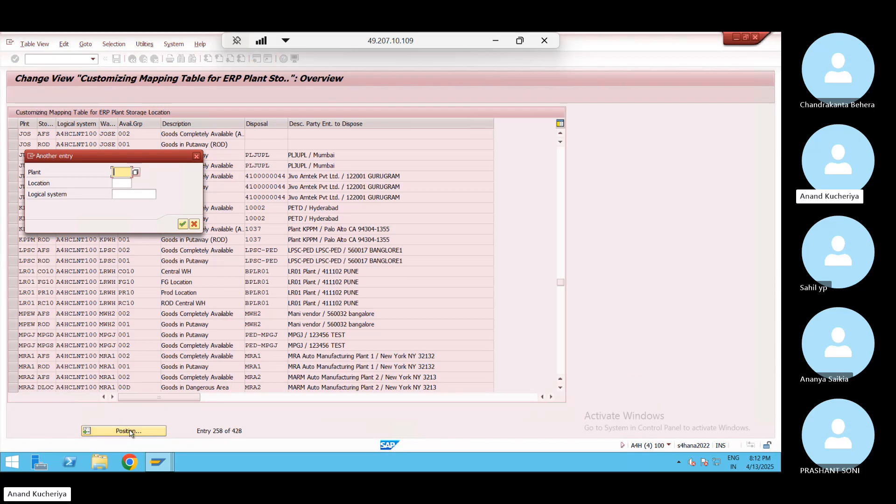
text(pune)
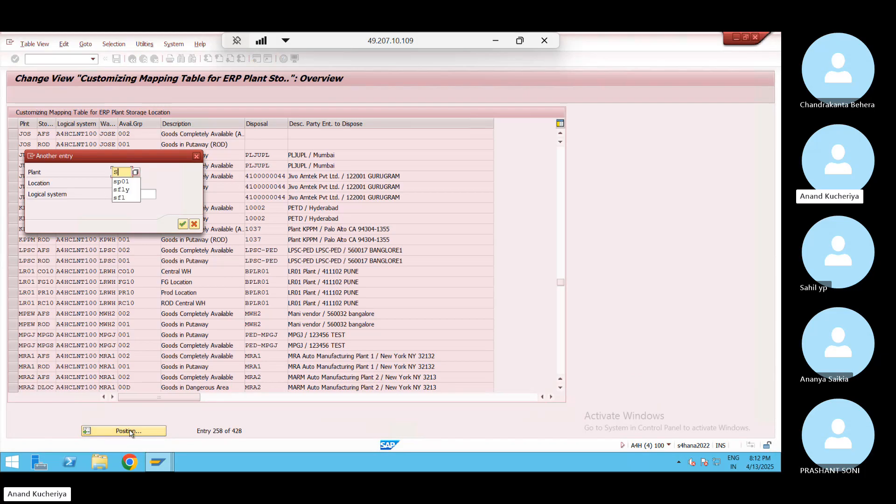
key(Return)
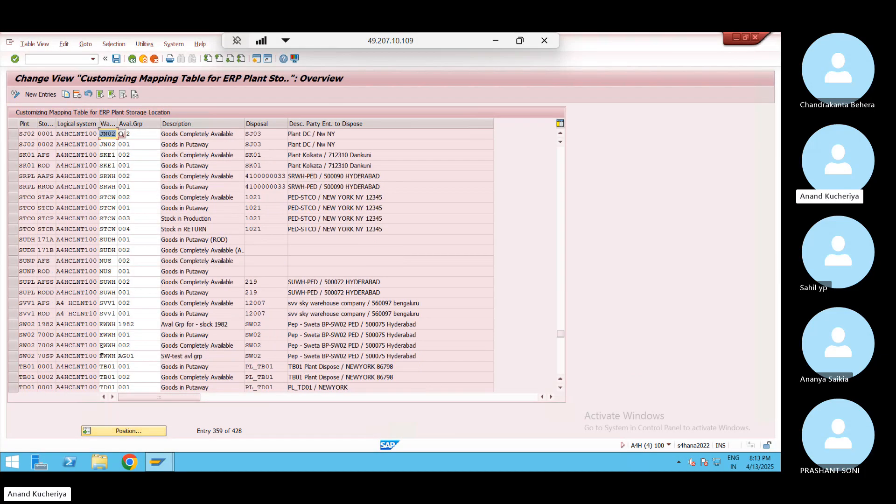
click(15, 134)
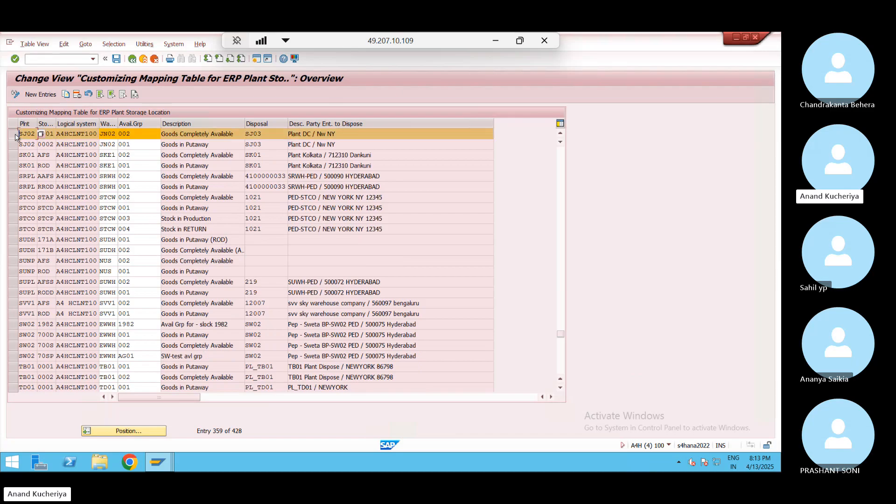
click(15, 143)
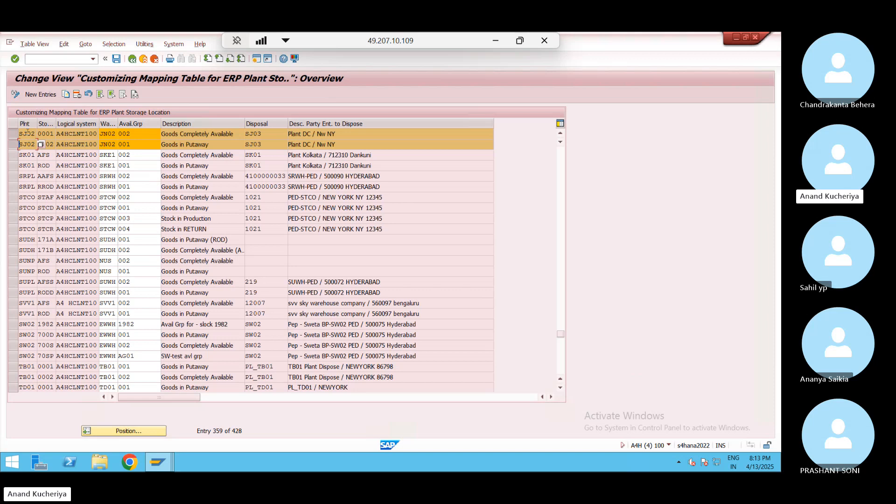
Widen the Warehouse and Plnt columns and check plant SJ02, locations 0001/0002, warehouse JN02
drag(118, 121, 95, 133)
click(124, 133)
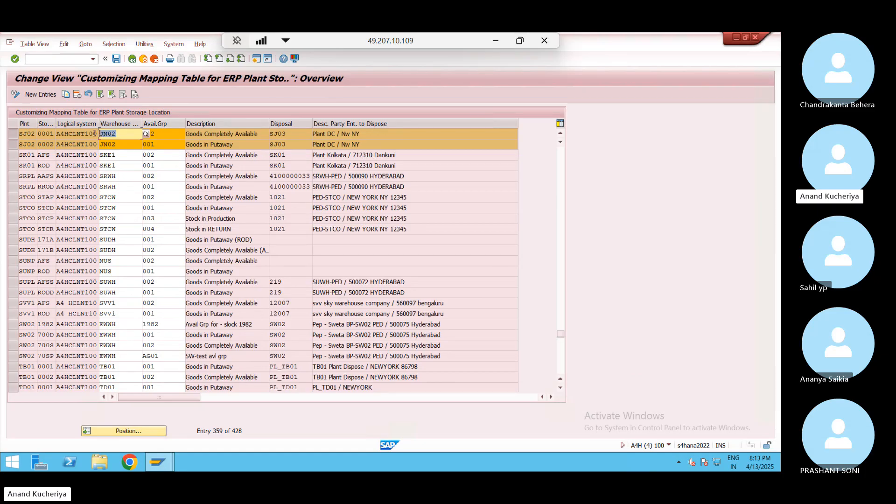
click(96, 133)
drag(37, 123, 46, 124)
click(41, 133)
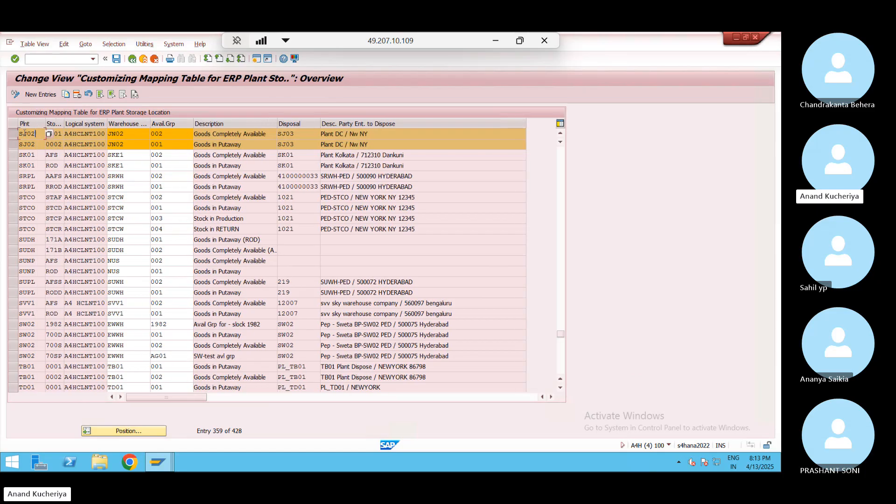
click(60, 134)
key(Down)
Review availability group 002 and recheck location 0001, warehouse JN02 and plant SJ02
click(171, 136)
click(53, 134)
drag(47, 134, 76, 136)
click(136, 133)
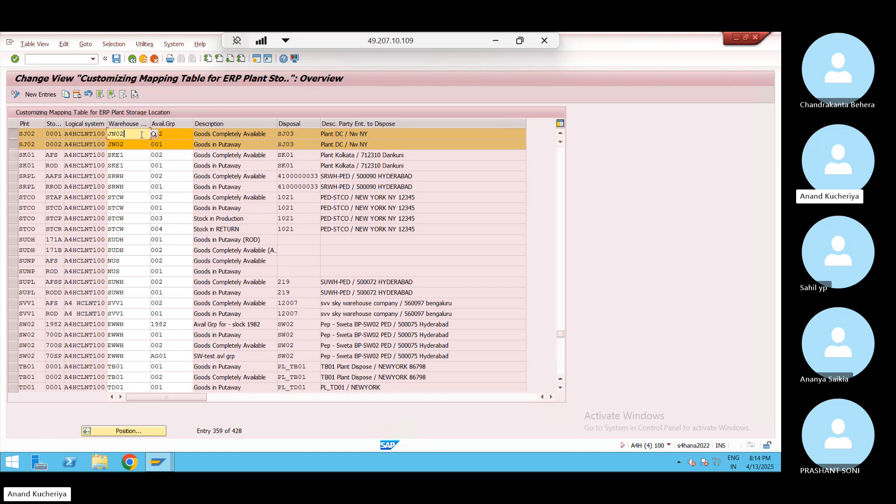
click(40, 134)
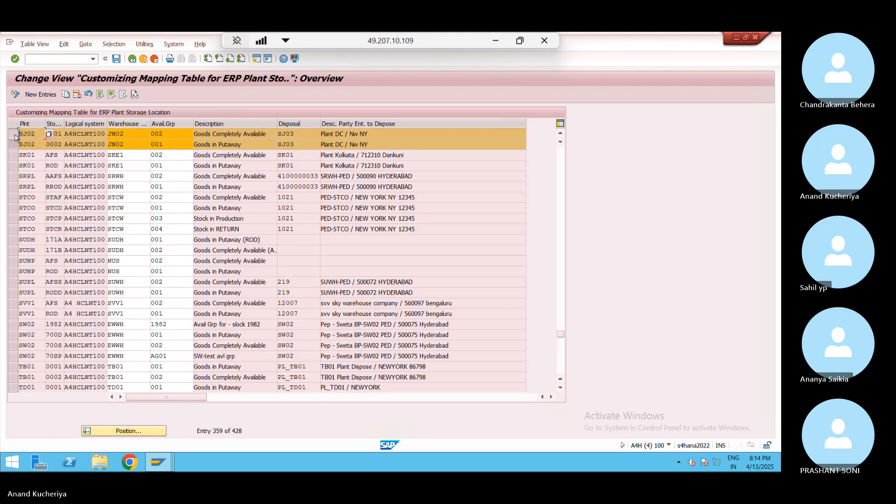
Open a new session and start the SAP Reference IMG via /nspro
click(256, 60)
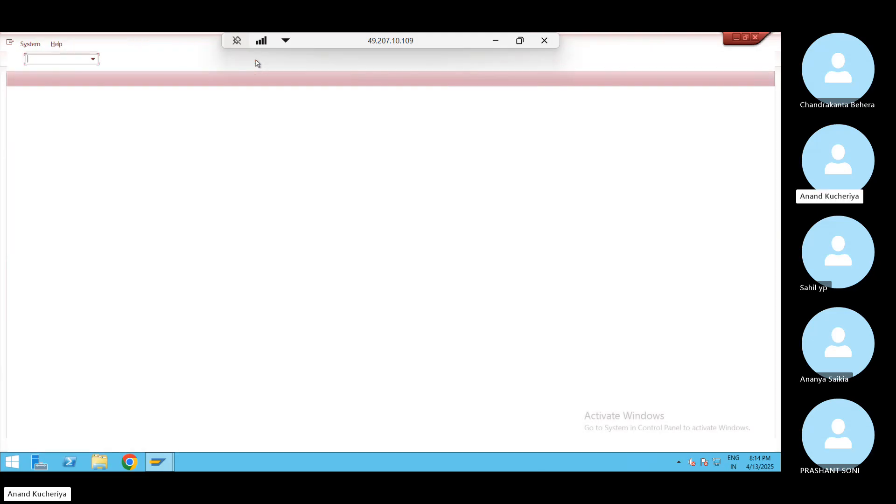
text(/nspro)
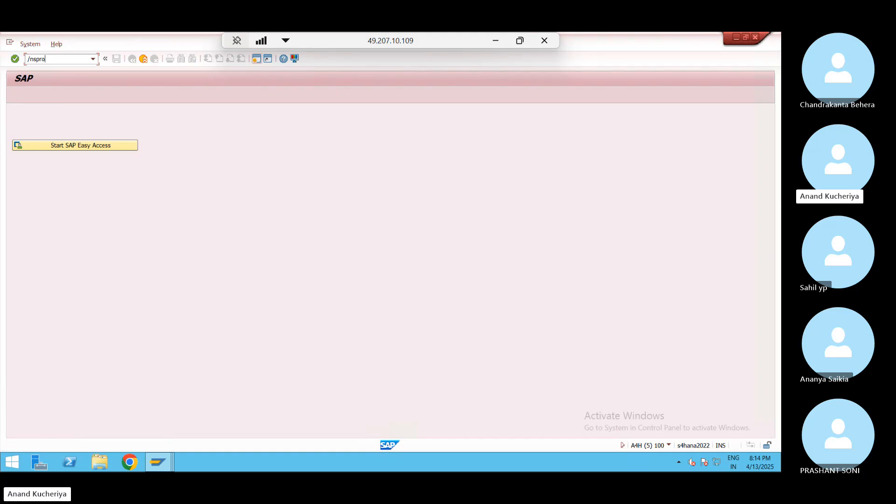
key(Return)
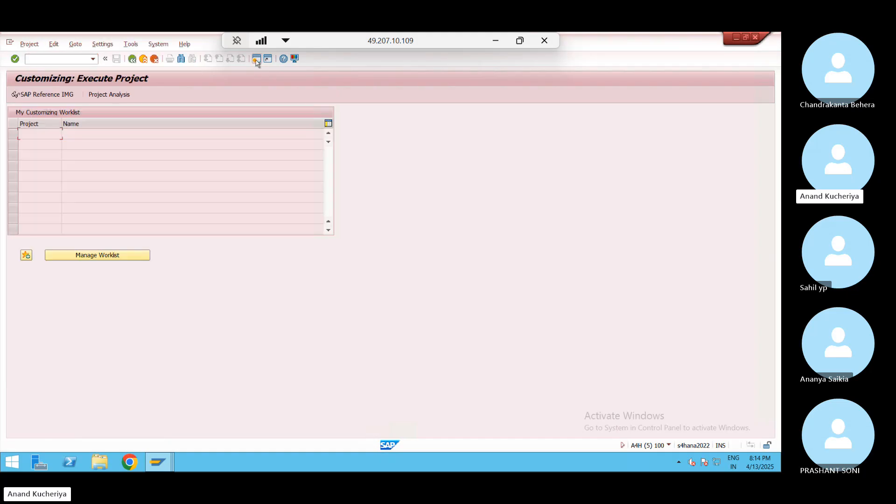
click(53, 97)
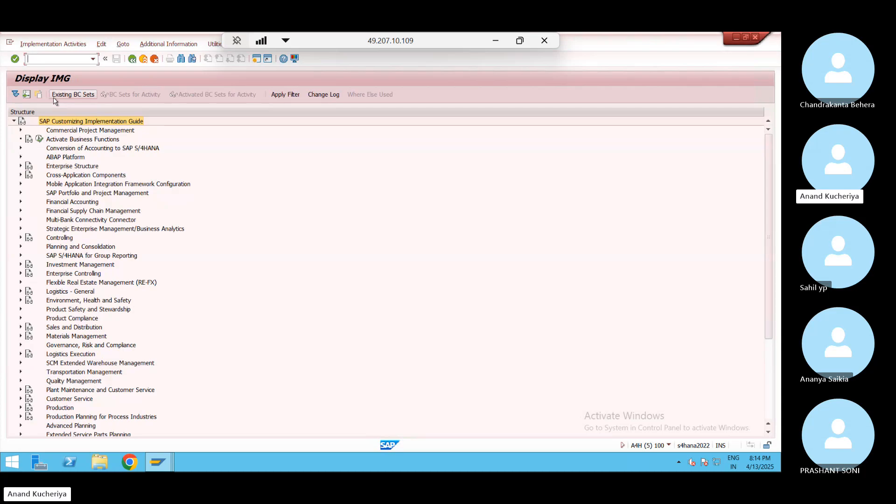
Run Enterprise Structure > Assignment > Logistics Execution > Assign Warehouse Number to Plant and Storage Location
click(20, 167)
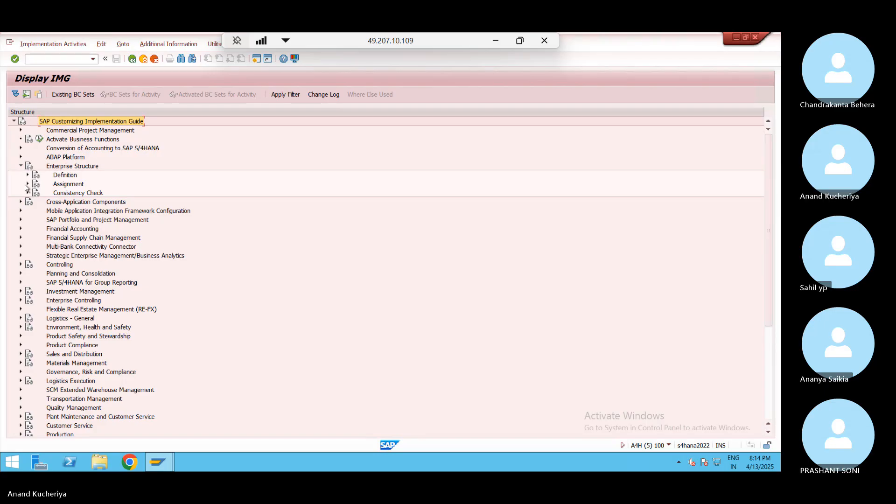
click(27, 184)
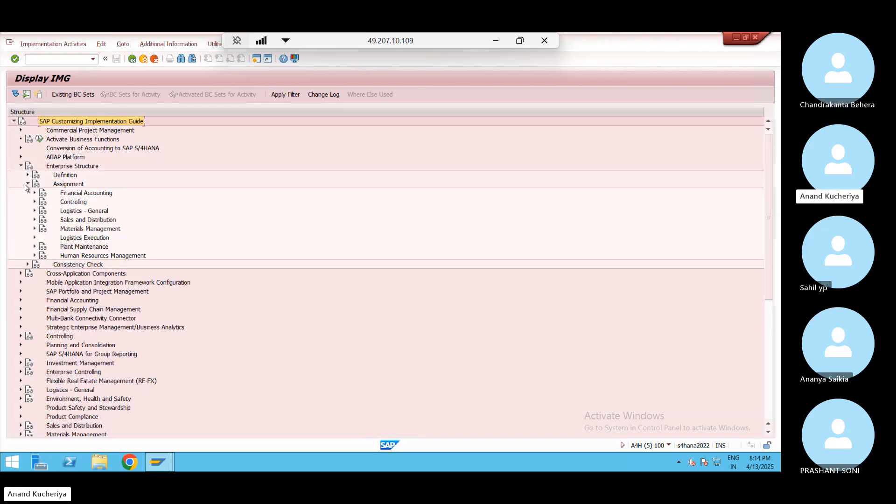
click(34, 238)
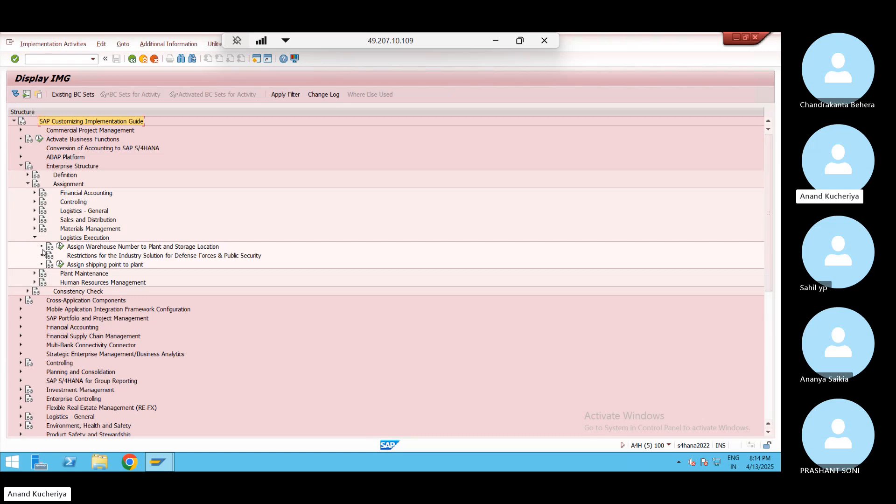
click(60, 247)
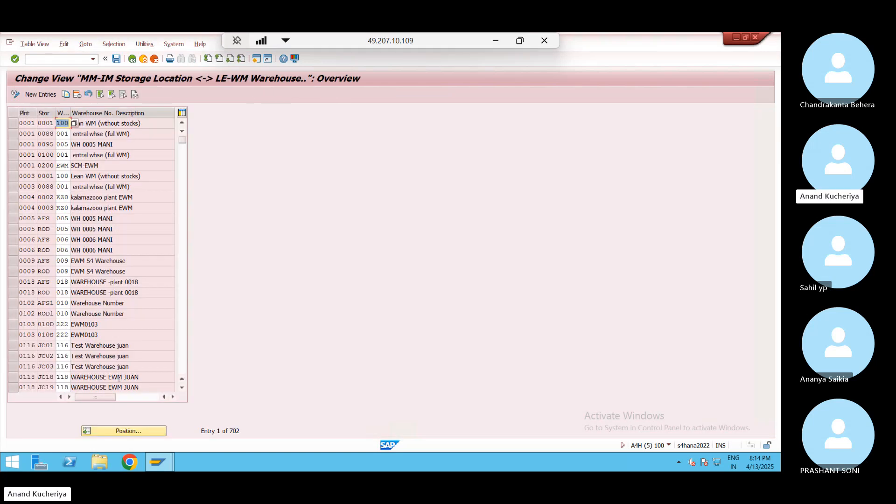
Jump the storage location assignment table to plant SJ02
click(127, 431)
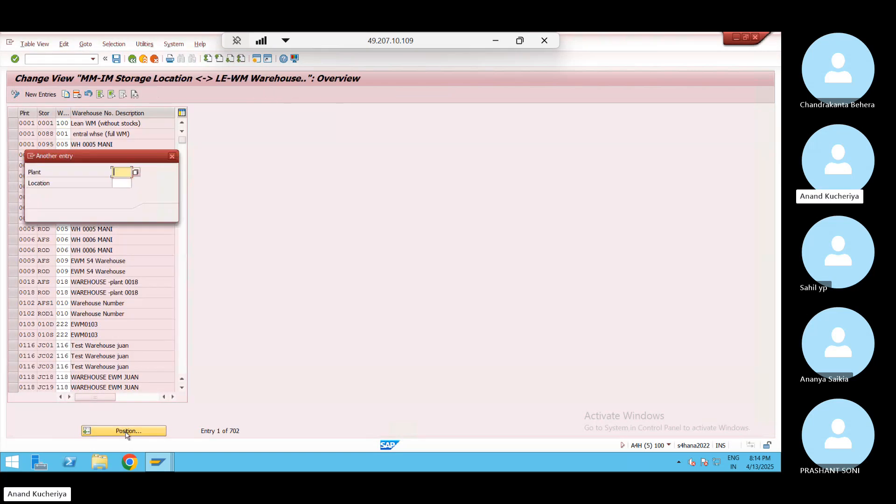
text(SJ02)
key(Return)
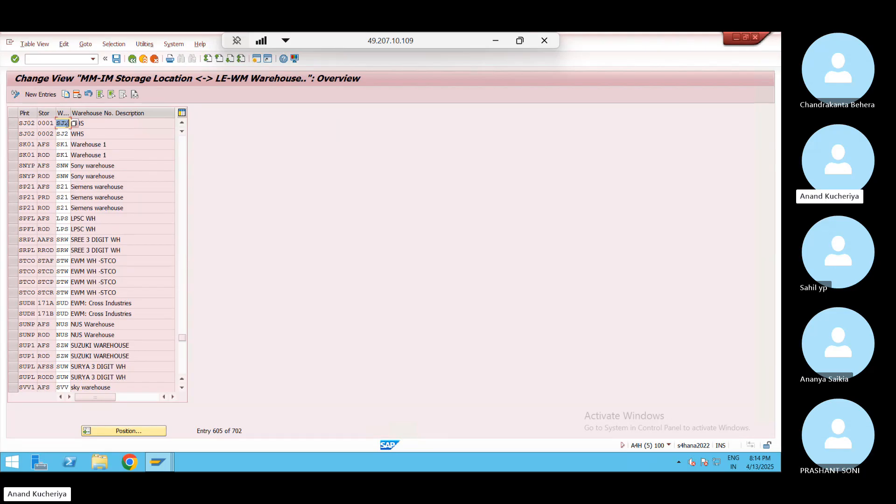
Widen the WhN column and check that storage locations 0001 and 0002 map to warehouse SJ2
click(82, 114)
drag(71, 114, 56, 124)
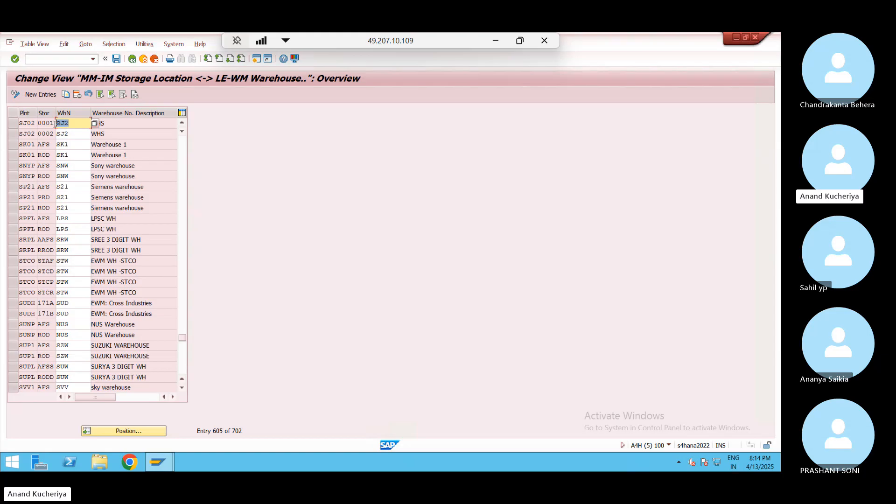
click(55, 124)
click(31, 122)
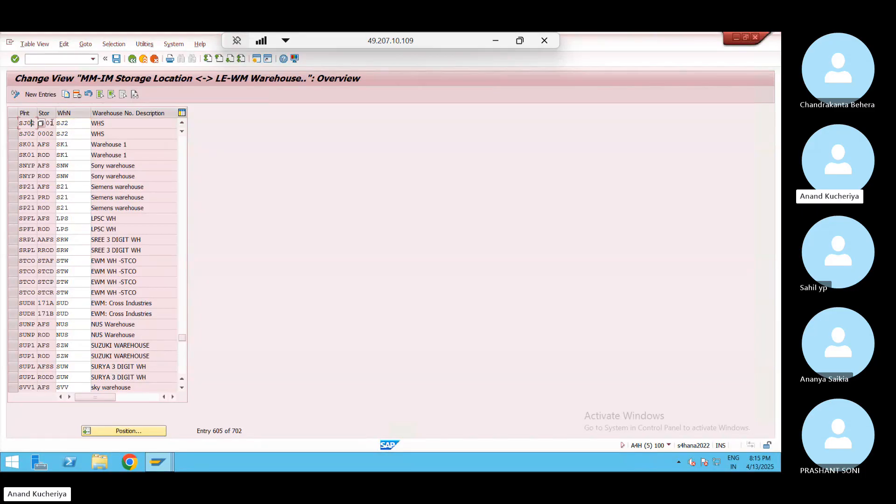
click(51, 123)
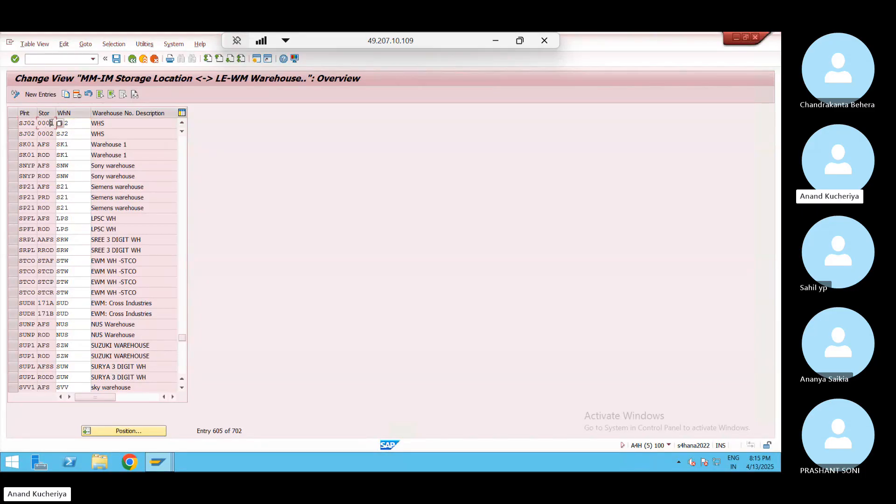
click(78, 123)
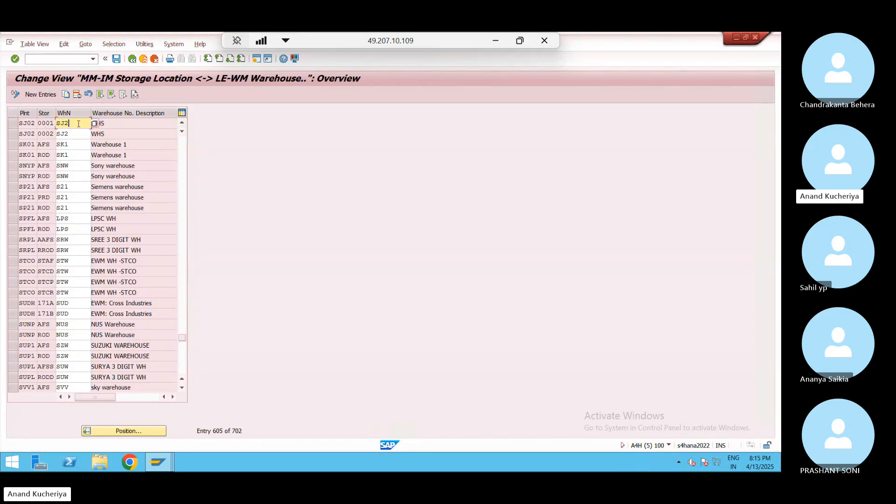
click(79, 134)
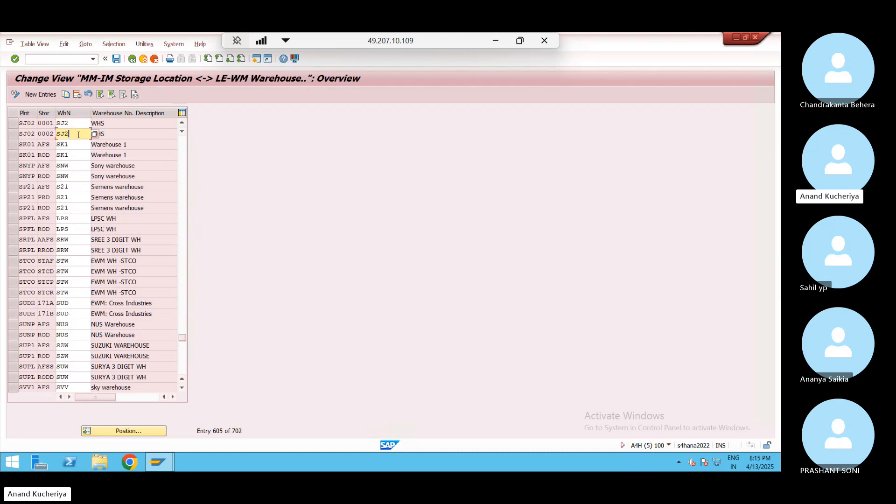
click(45, 123)
click(46, 135)
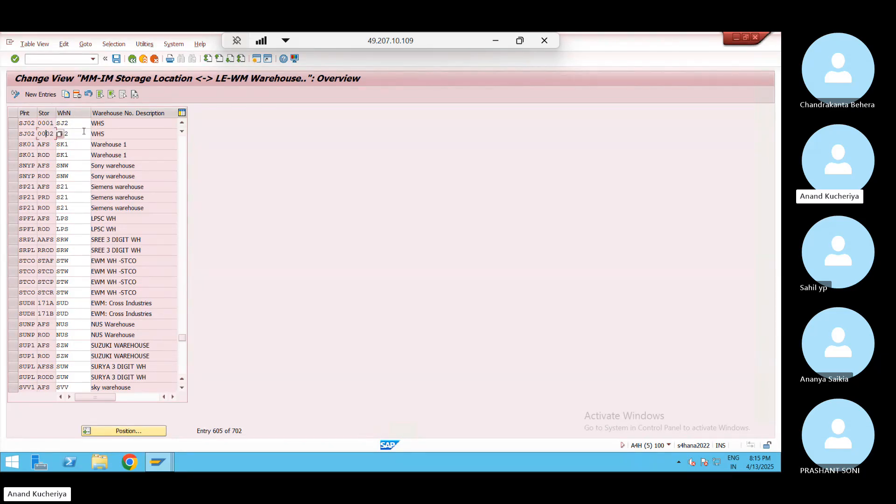
click(85, 121)
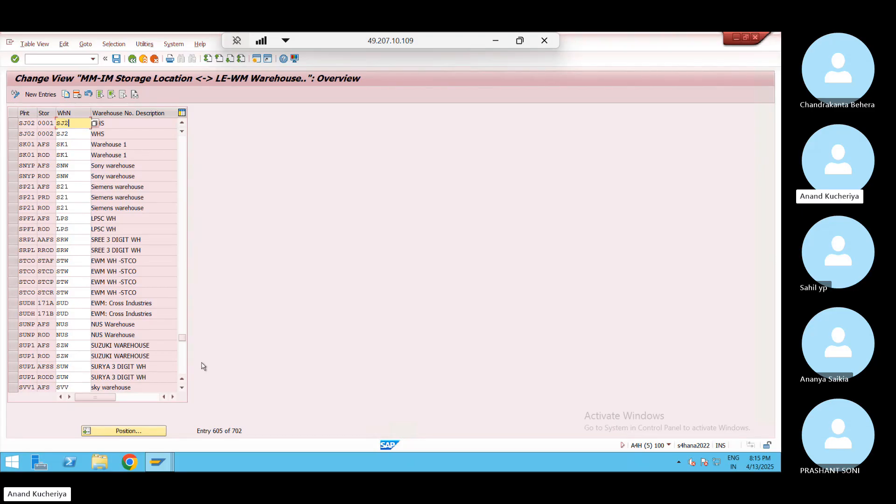
mouse_move(166, 460)
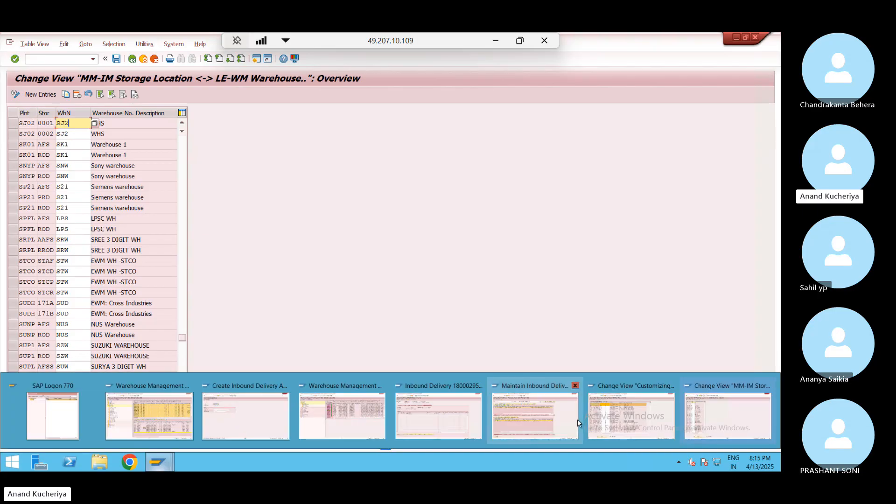
Open the ERP-to-EWM warehouse number mapping under ERP integration General Settings
click(634, 426)
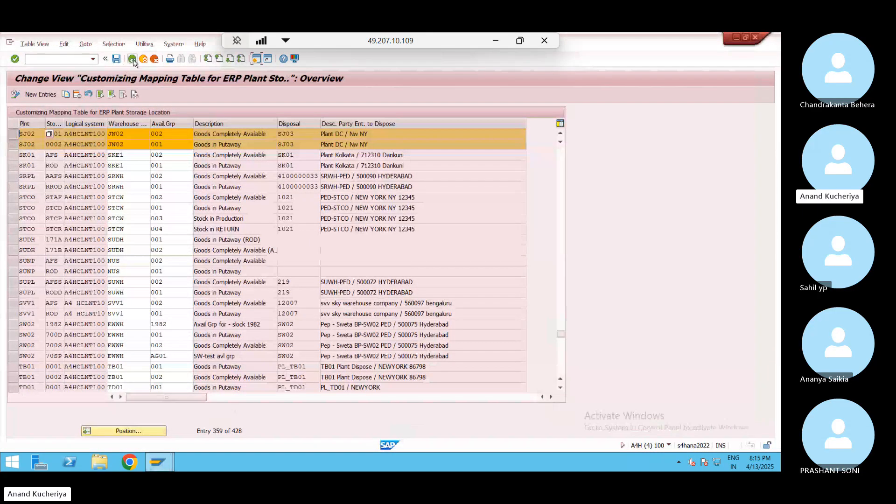
click(133, 59)
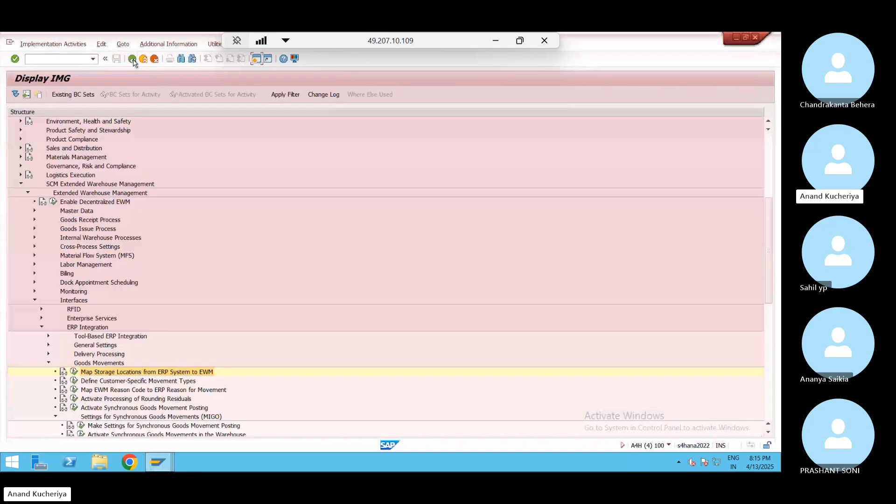
click(48, 345)
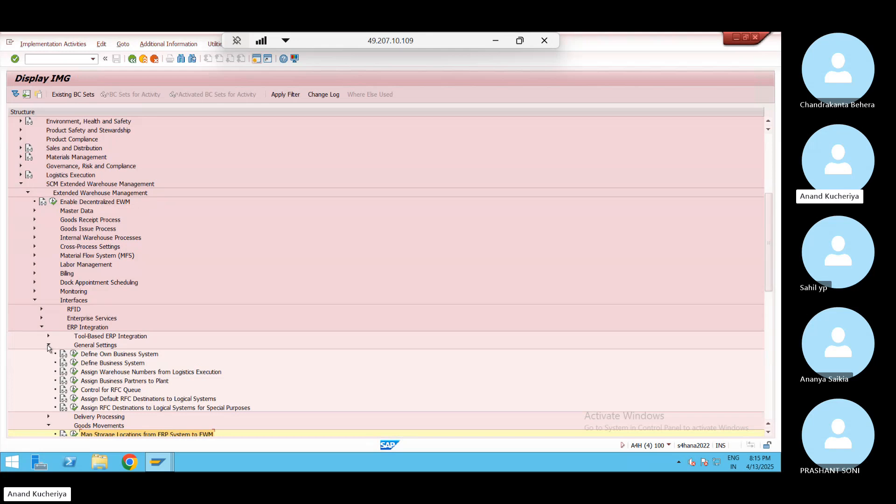
click(74, 373)
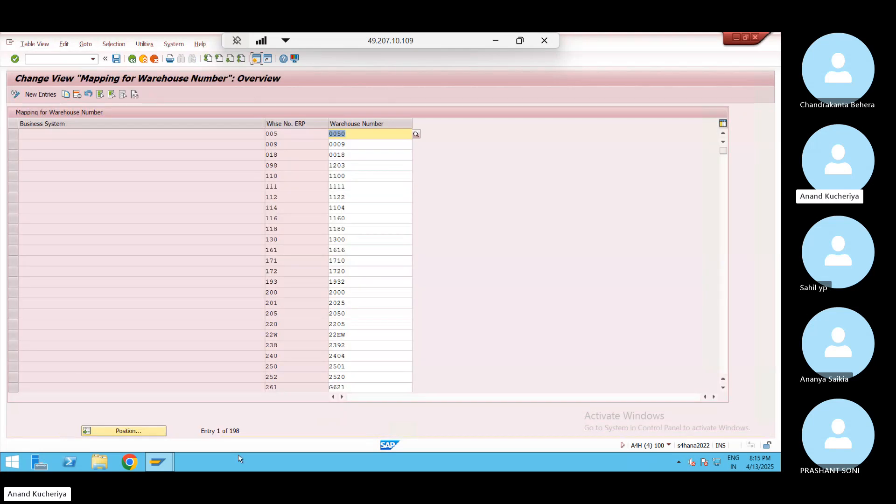
Search the mapping table for ERP warehouse SJ2 and point out its EWM warehouse JN02
key(alt+Tab)
key(alt+Tab)
click(148, 434)
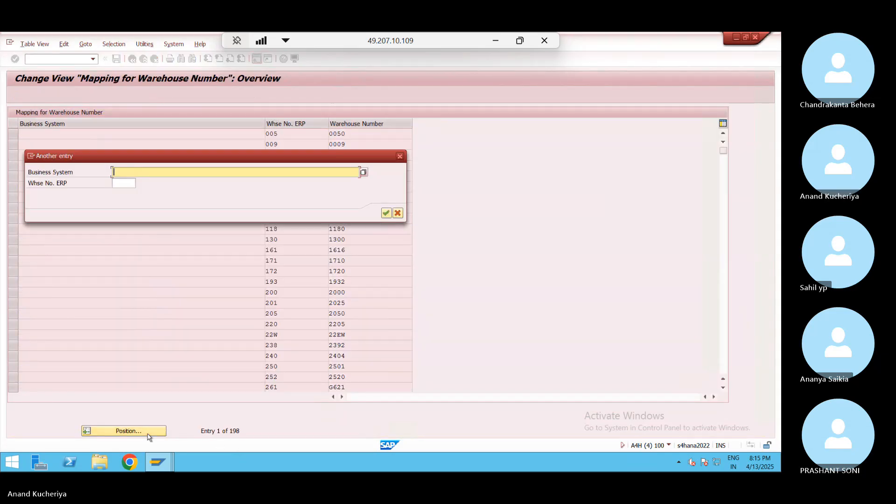
text(SJ2)
key(Return)
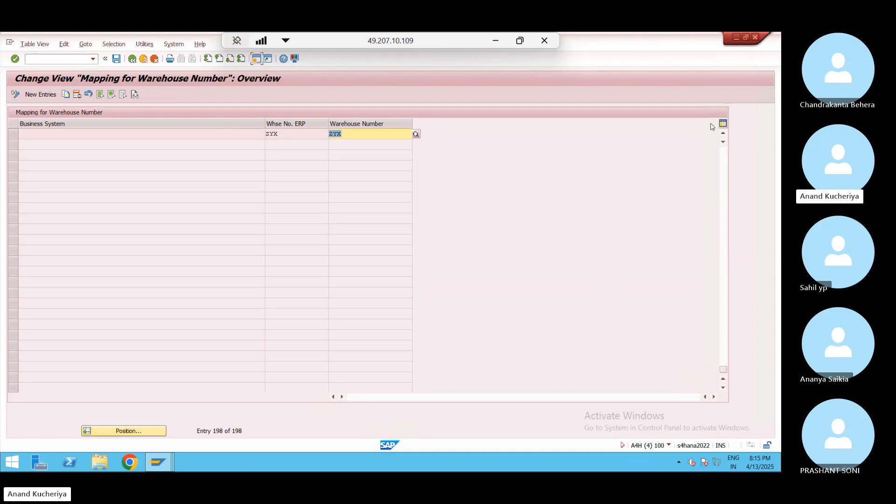
click(719, 217)
click(726, 220)
click(725, 220)
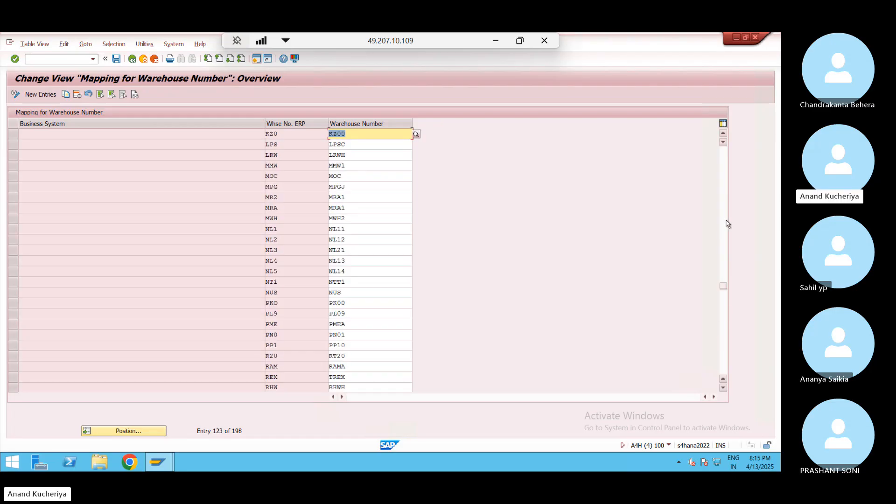
click(724, 325)
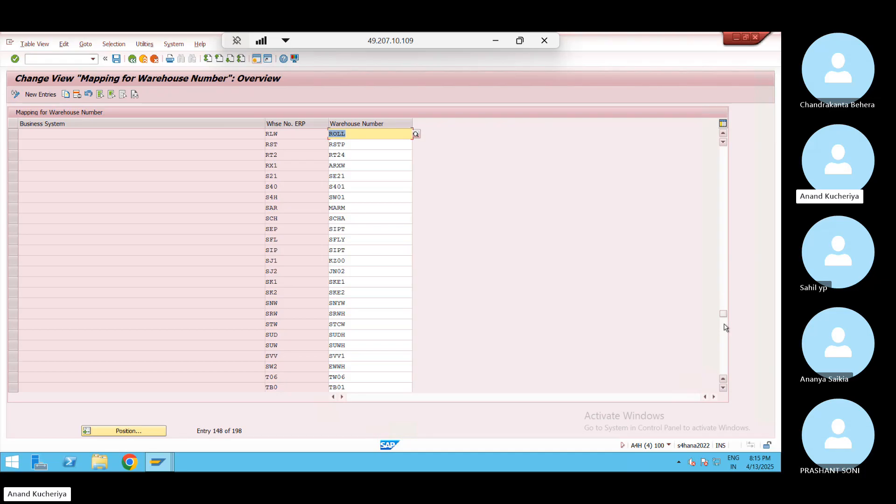
click(290, 272)
click(359, 268)
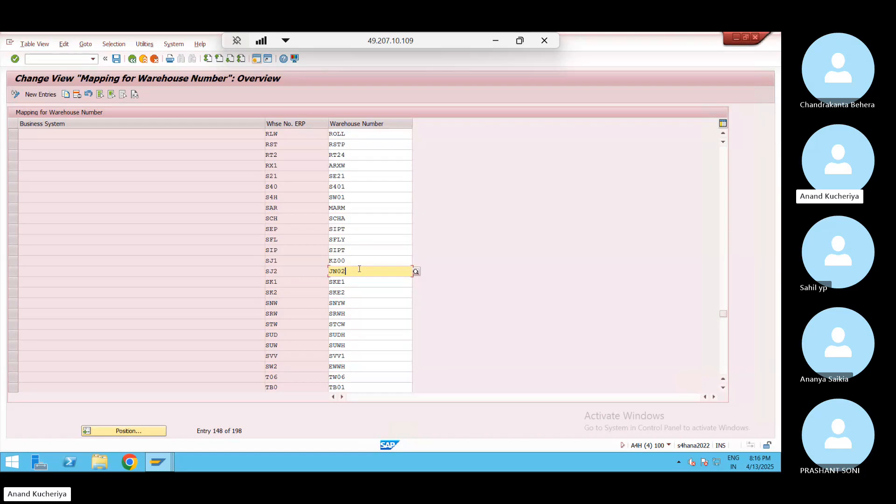
Jump the mapping table again to the SJ2 entry, then return to the storage location session
click(128, 431)
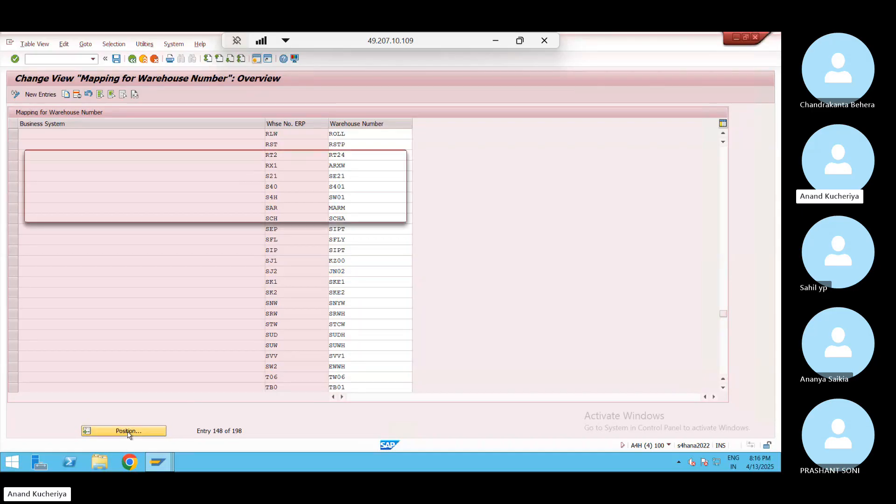
click(127, 182)
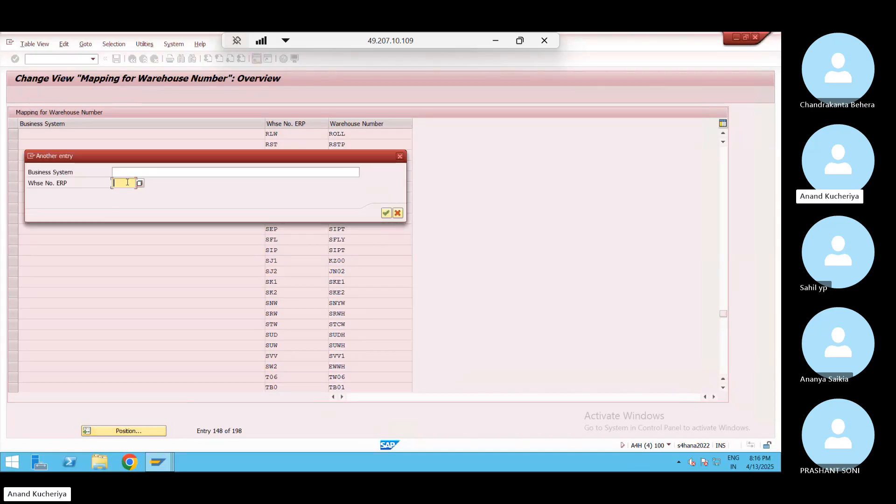
text(SJ2)
key(Return)
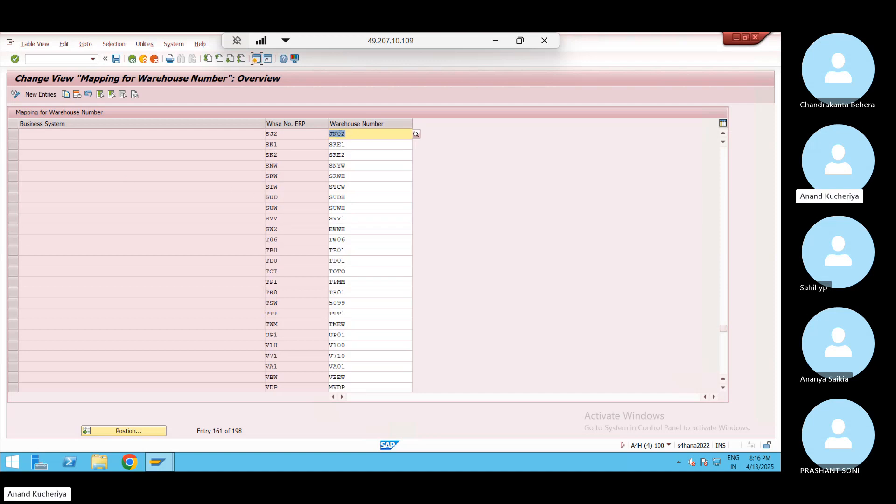
click(355, 136)
key(alt+Tab)
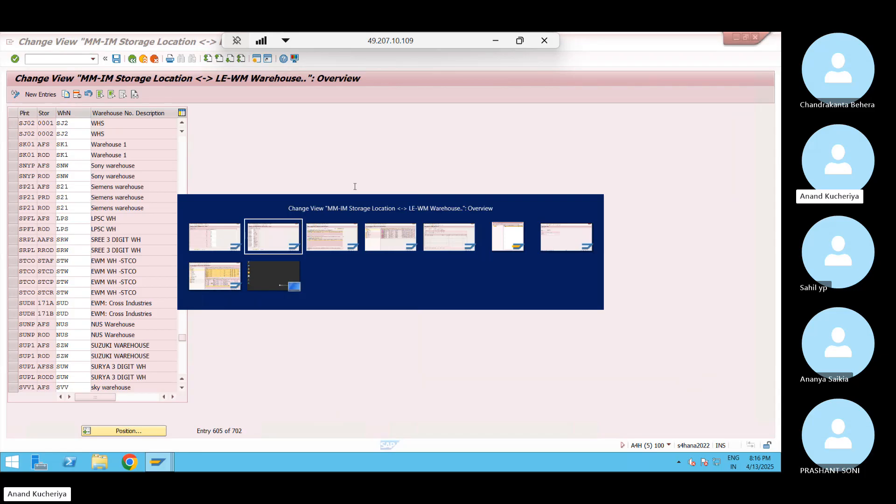
Switch back to the Mapping for Warehouse Number session showing SJ2 mapped to JN02
key(alt+Tab)
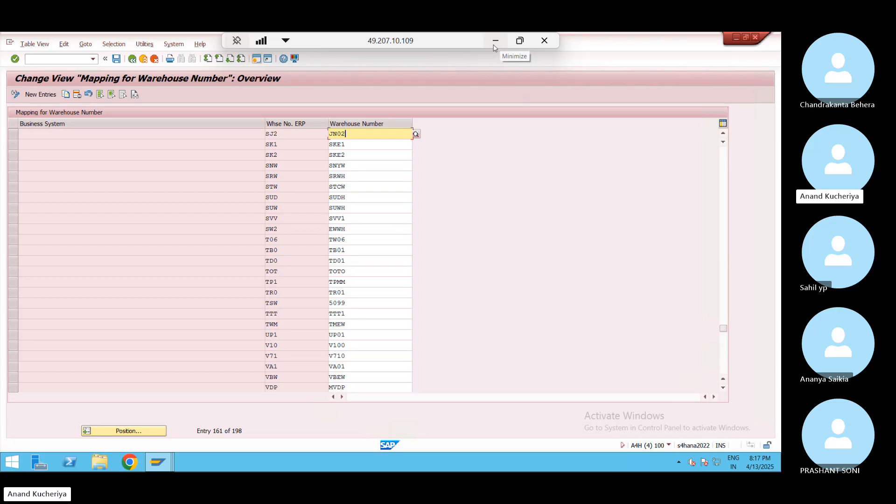
Add Sheet3 and enter 'Define plant', 'WP01' and 'Plant' across row 2
click(495, 43)
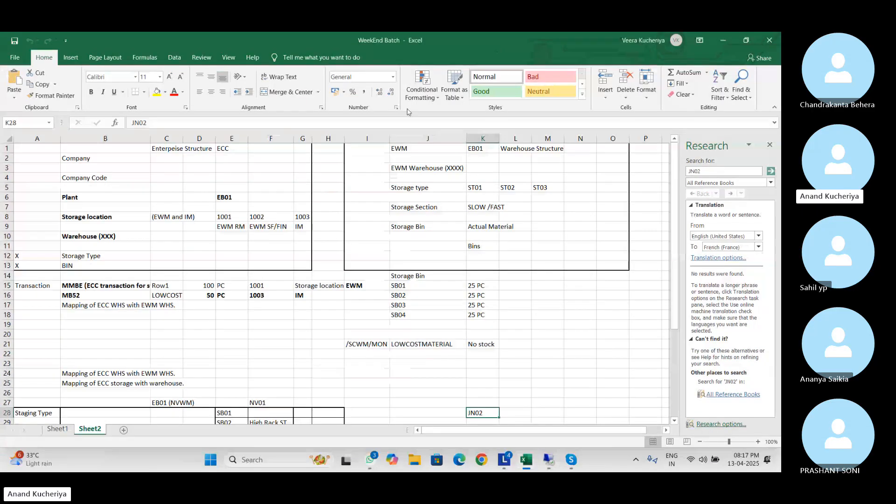
click(123, 430)
click(58, 155)
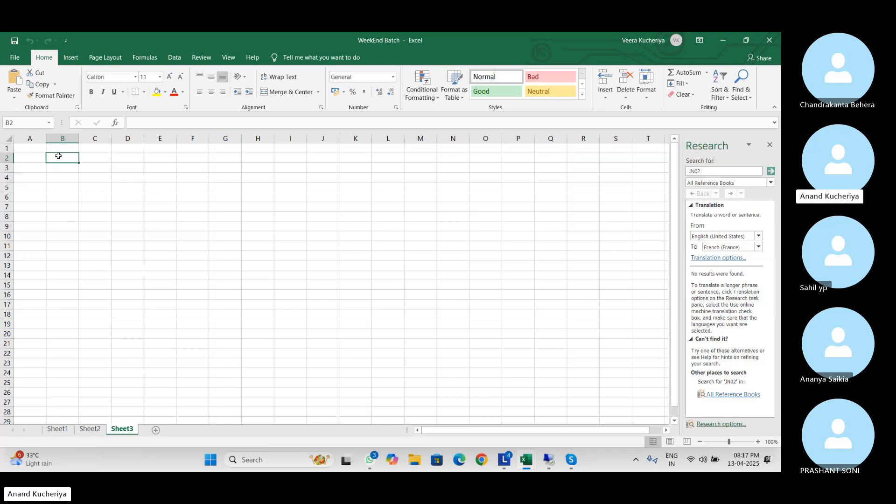
text(Define)
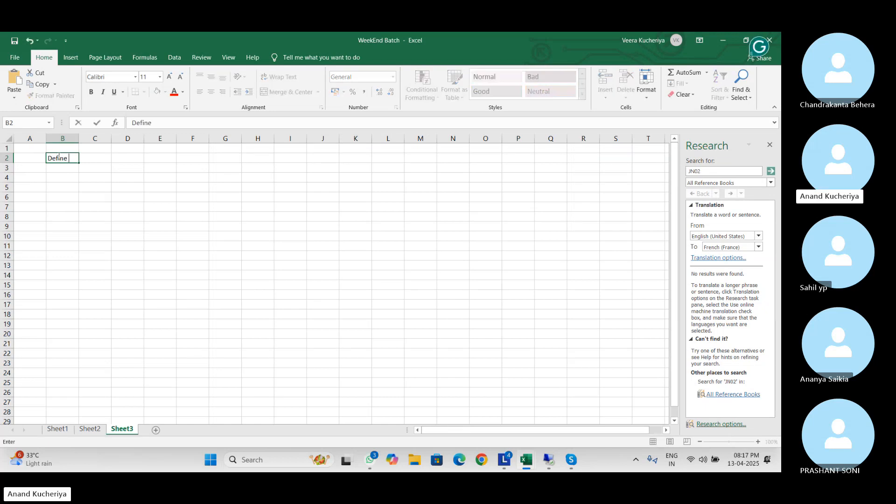
text( plant)
key(Tab)
key(Tab)
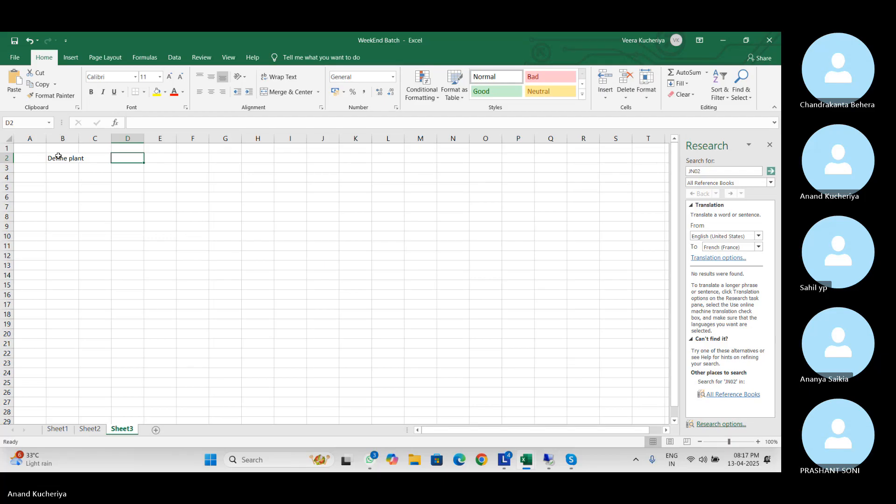
text(WP01)
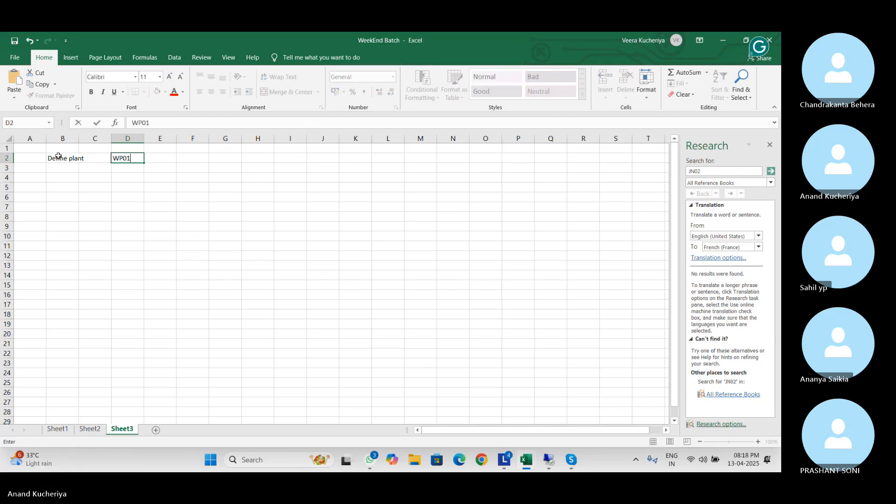
key(Tab)
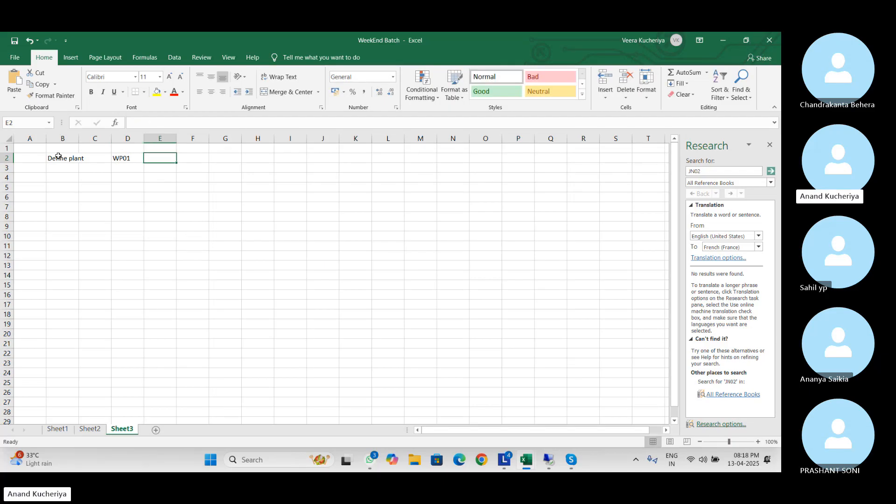
text(Plant)
key(Return)
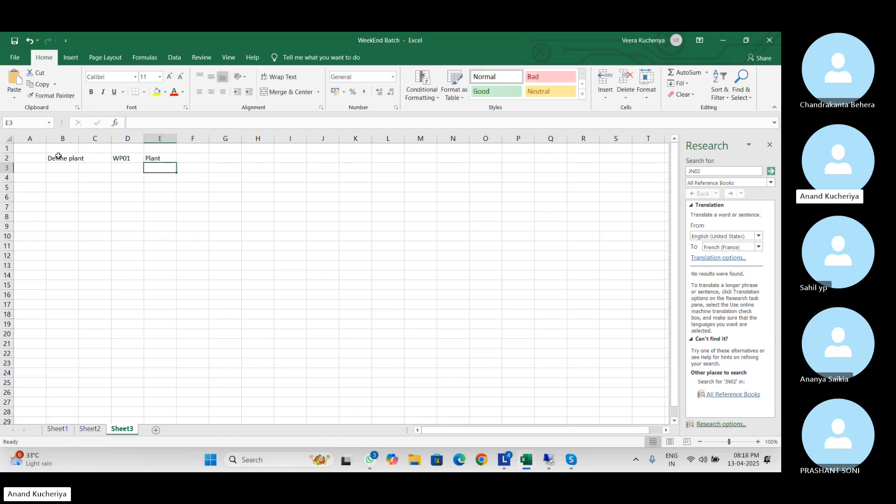
Add 'Define Storage Location' in B3 with locations 1001, 1002 and 1003, widening column C
key(Left)
key(Left)
key(Left)
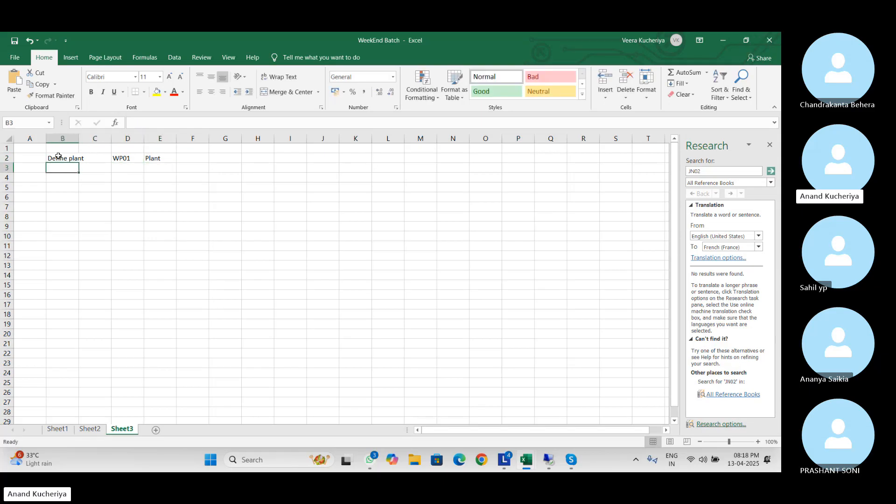
text(Define Sto)
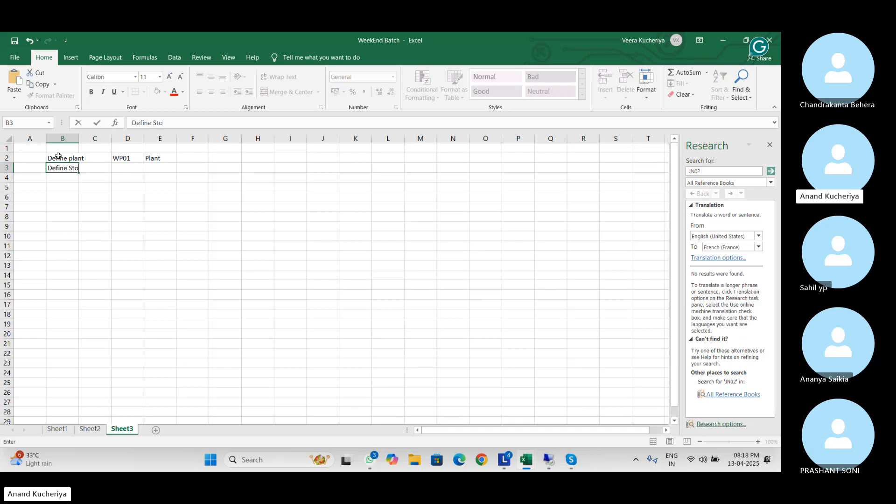
text(rage Location)
key(Right)
key(Right)
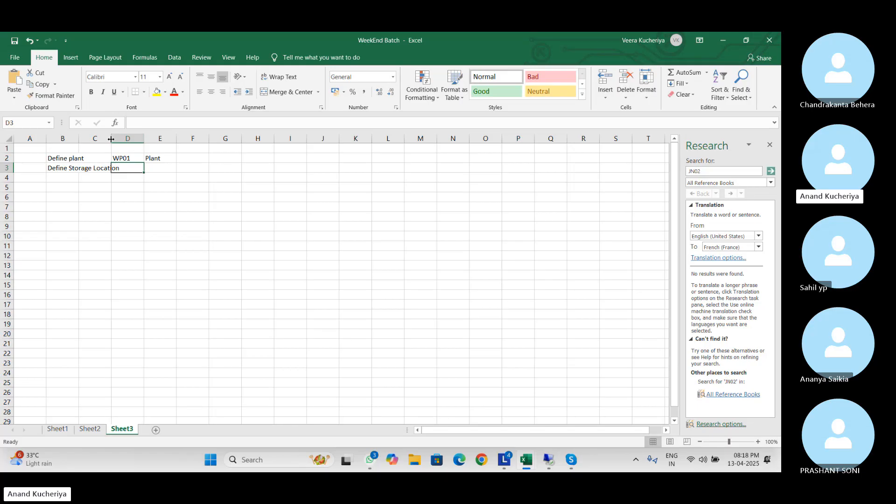
drag(112, 139, 141, 138)
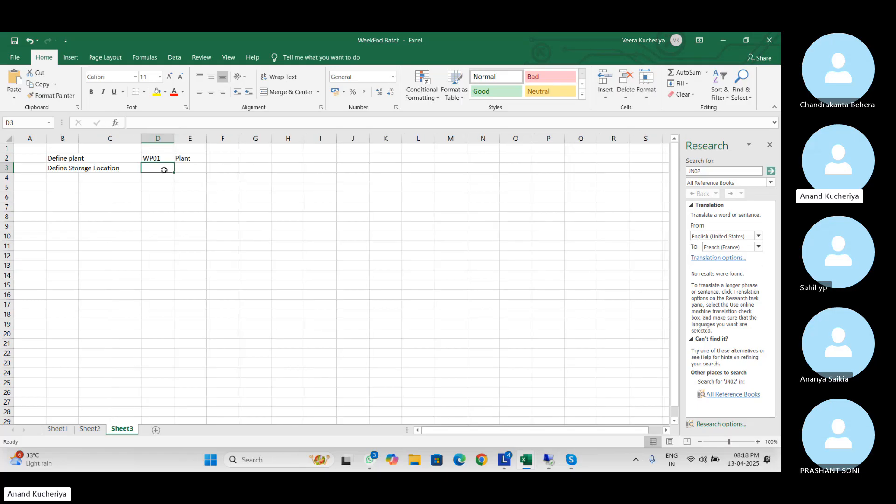
text(1001)
key(Return)
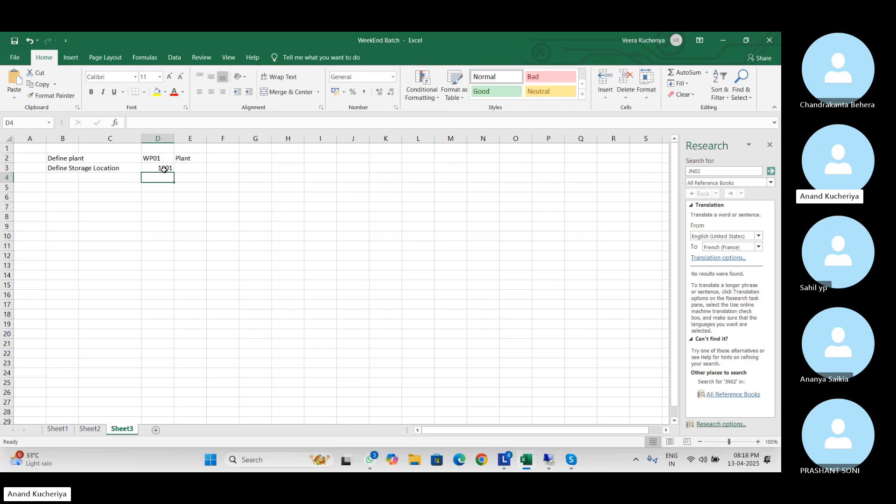
text(1002)
key(Return)
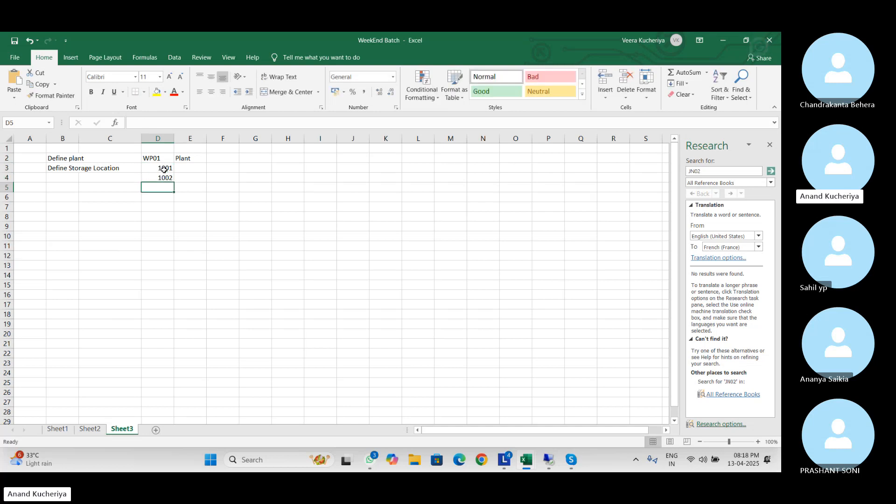
text(100)
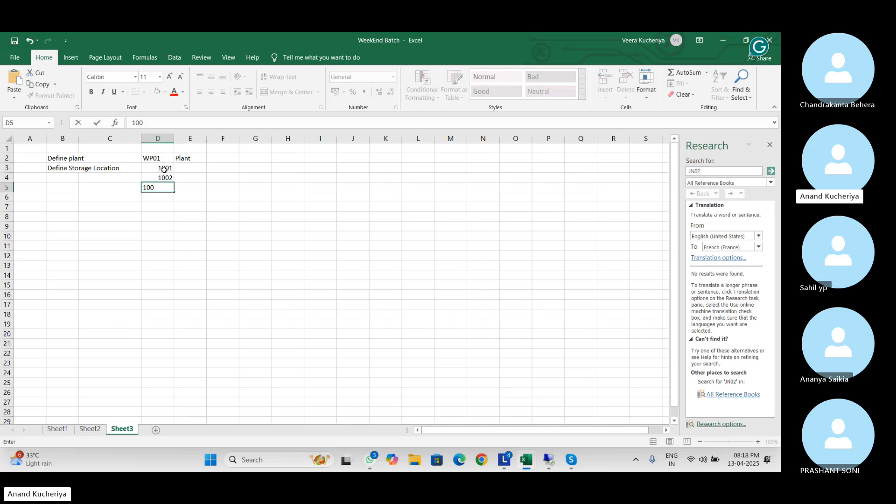
text(3)
click(191, 170)
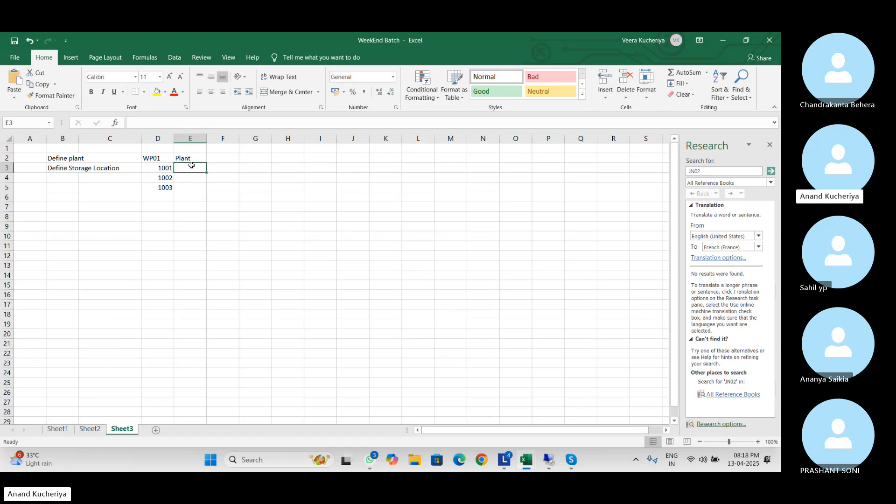
Clear the Plant label from E2 and left-align column D
click(194, 156)
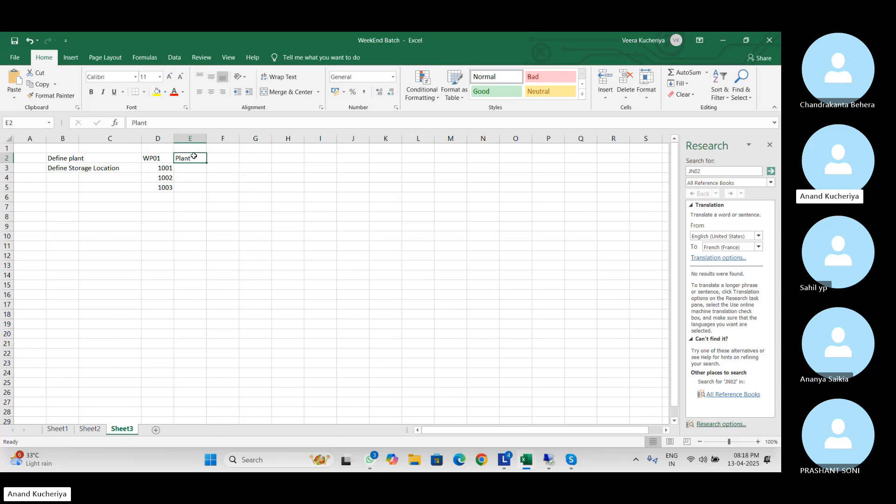
key(Delete)
click(154, 137)
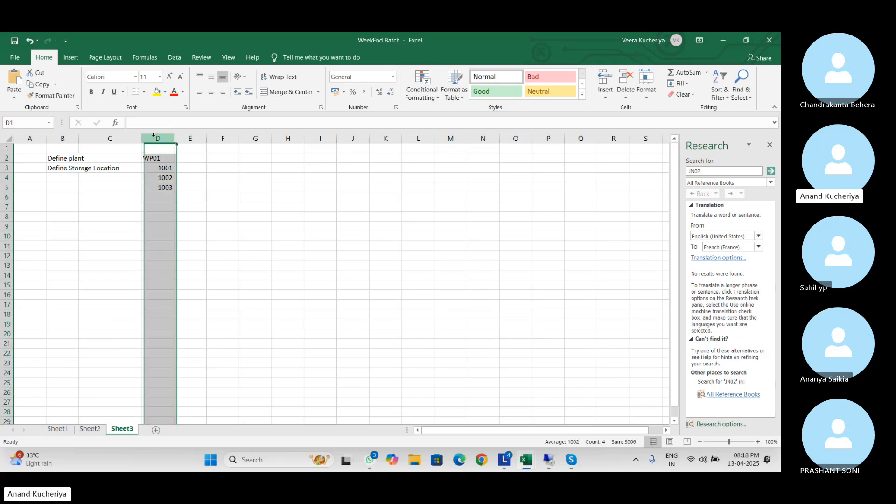
click(199, 91)
click(194, 189)
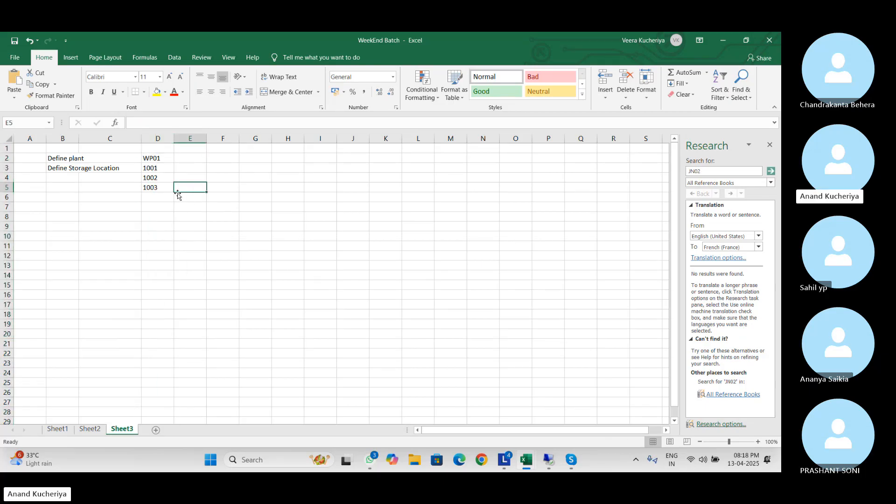
Head column E with 'Assign' and enter 'WP0 (ECC WHS)' in E2
click(195, 147)
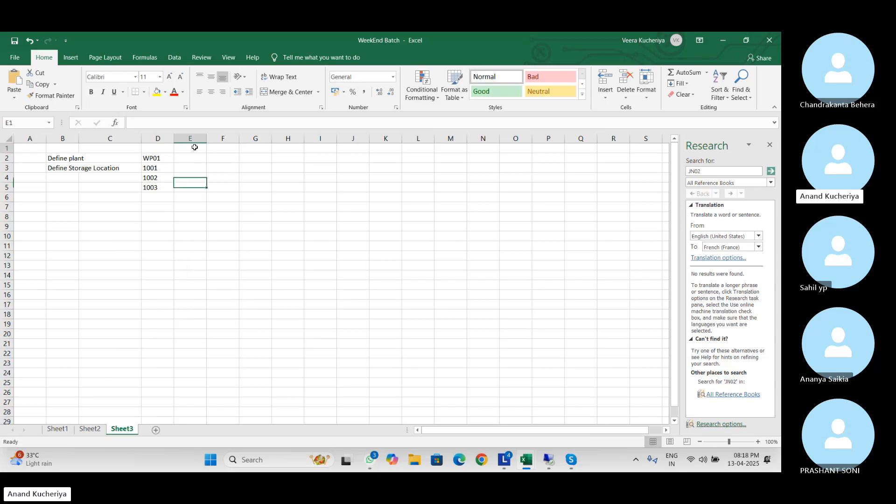
text(A)
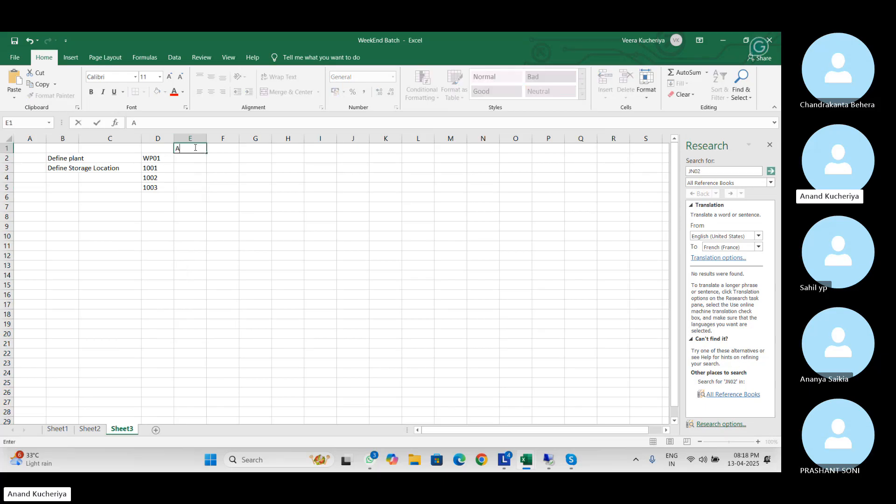
text(ssign)
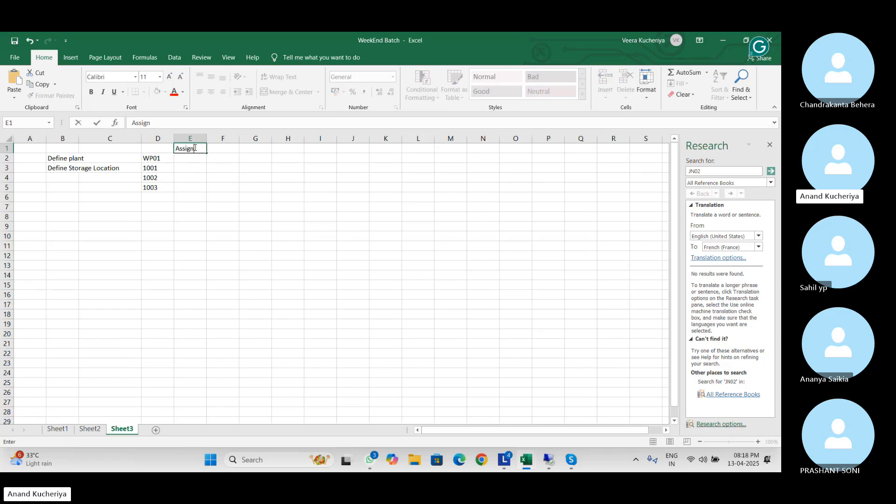
key(Return)
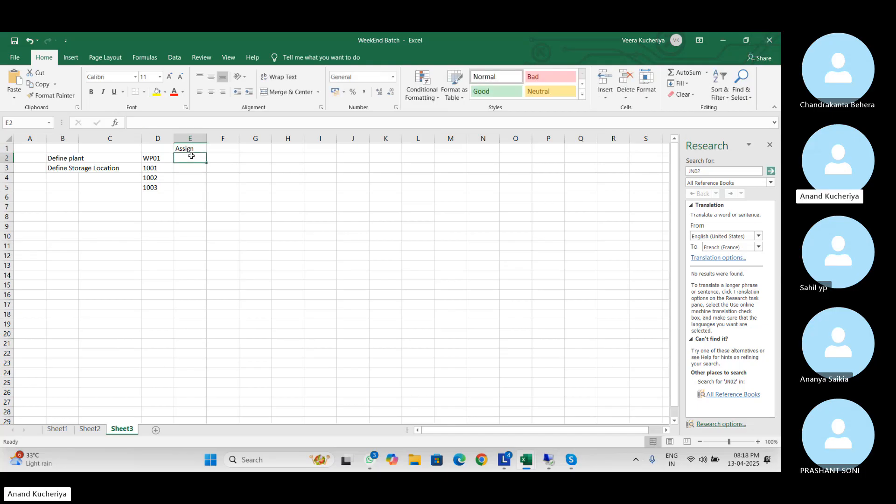
text(WP)
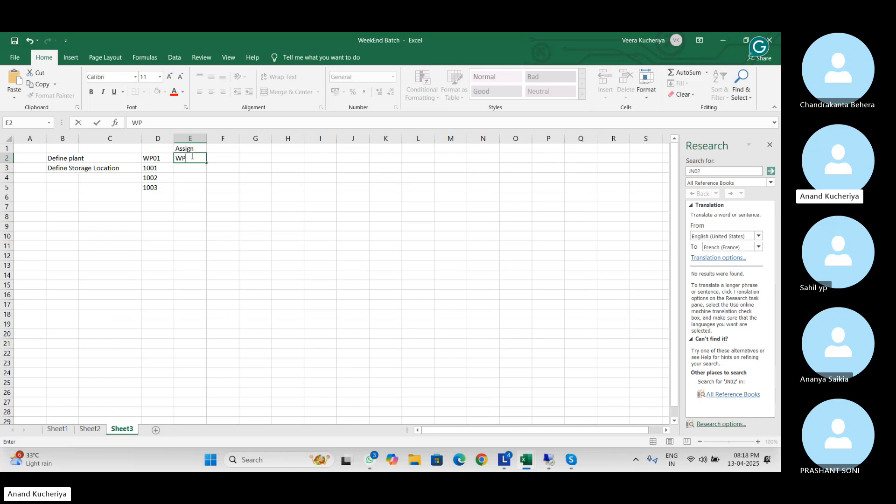
text(0 (ECC WHS))
click(189, 176)
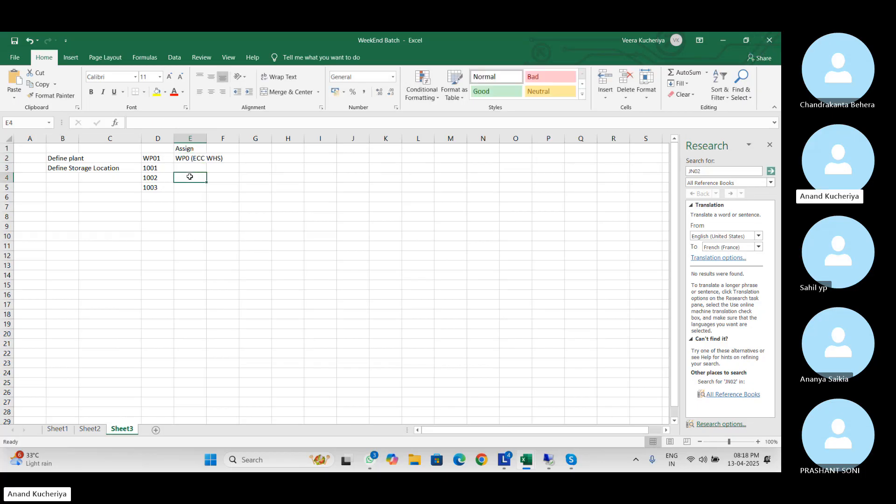
Fill E3 and E4 with 'WP0 (ECC WHS)' and put 'IM SLOC' in E5
click(190, 167)
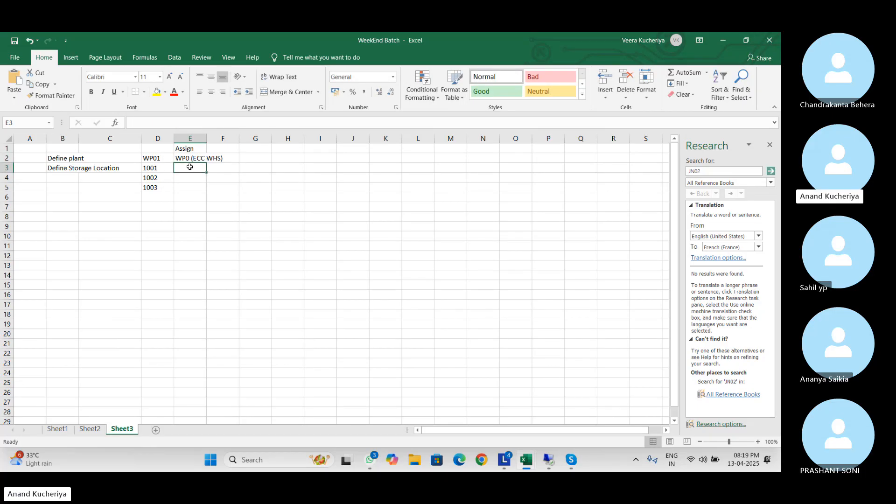
text(WP0 (ECC WHS)
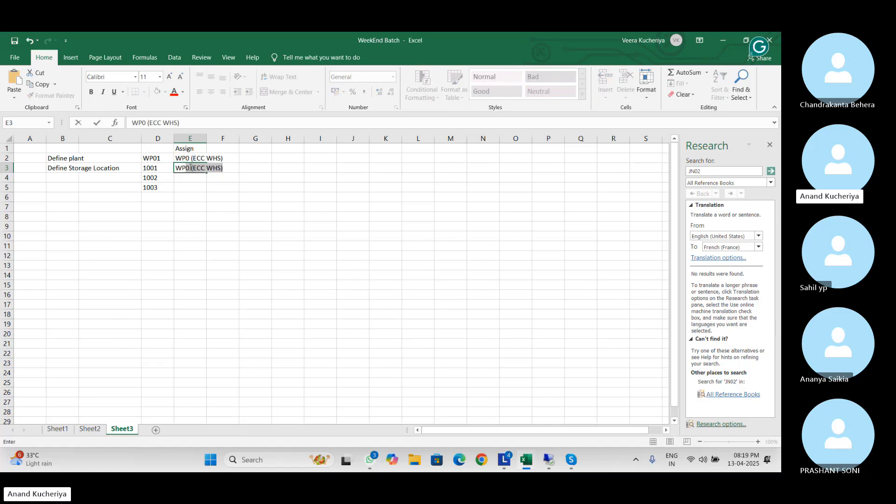
key(Return)
text(WP0)
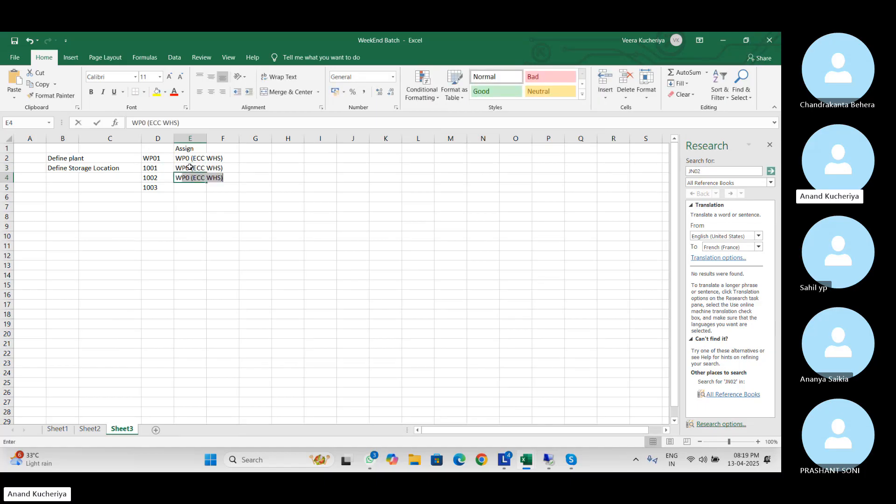
key(BackSpace)
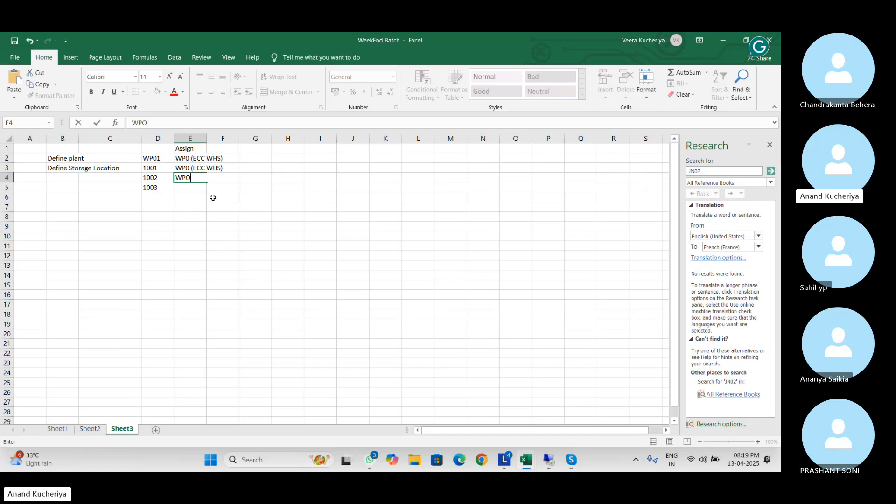
key(BackSpace)
text(0 (ECC WHS)
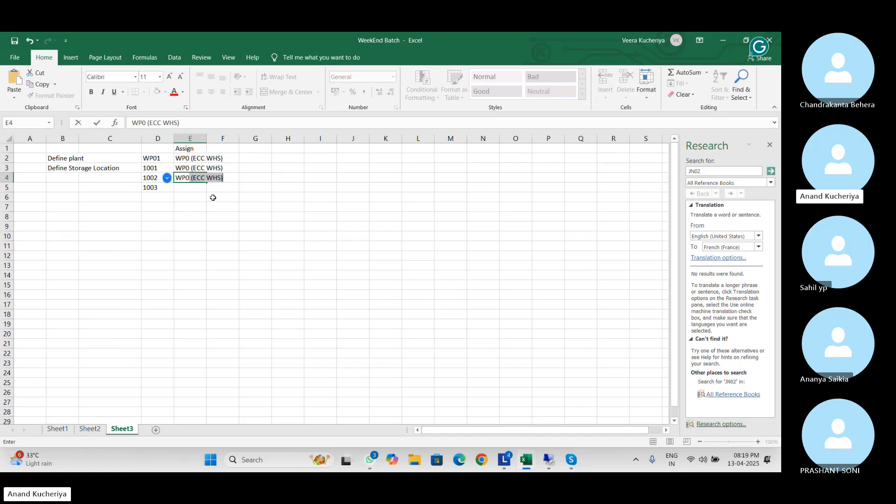
click(158, 188)
click(191, 188)
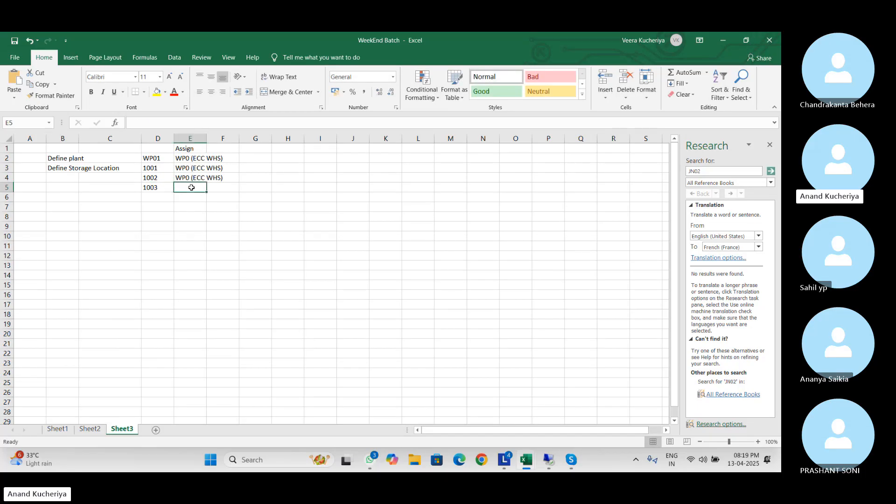
text(IM S)
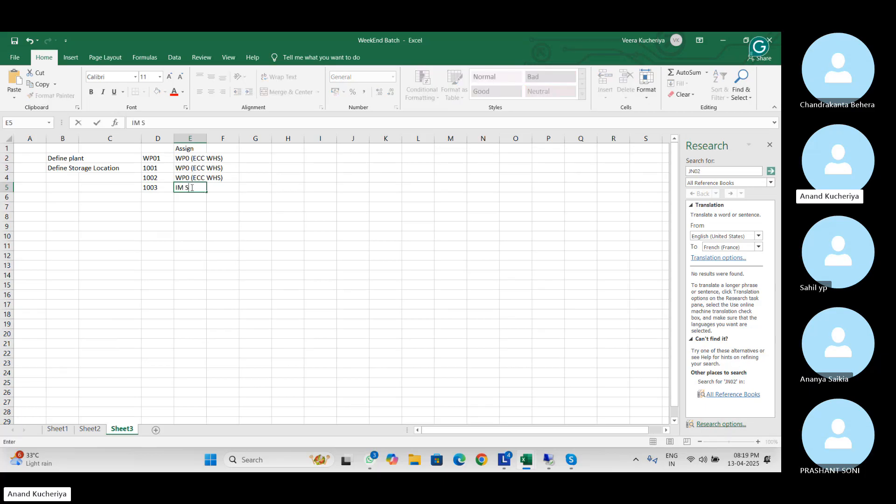
text(LOC)
click(183, 234)
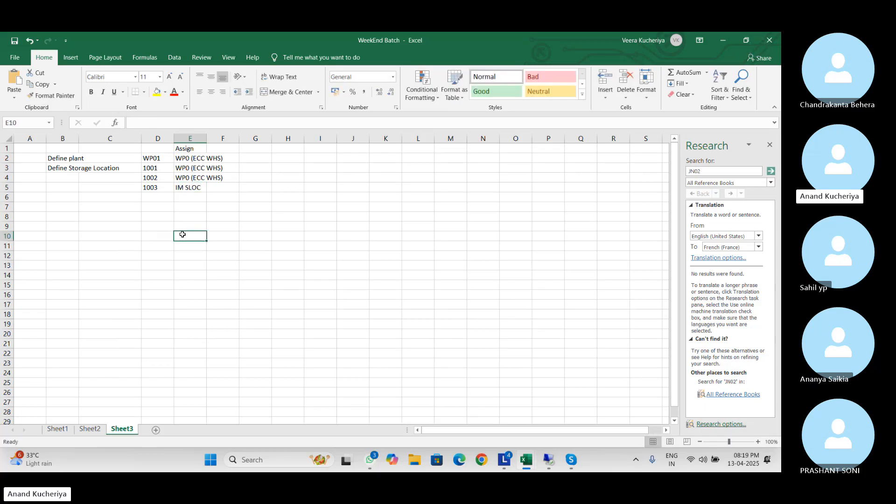
Enter the step 'Assign Shipping point delivery' in cell B6
click(62, 198)
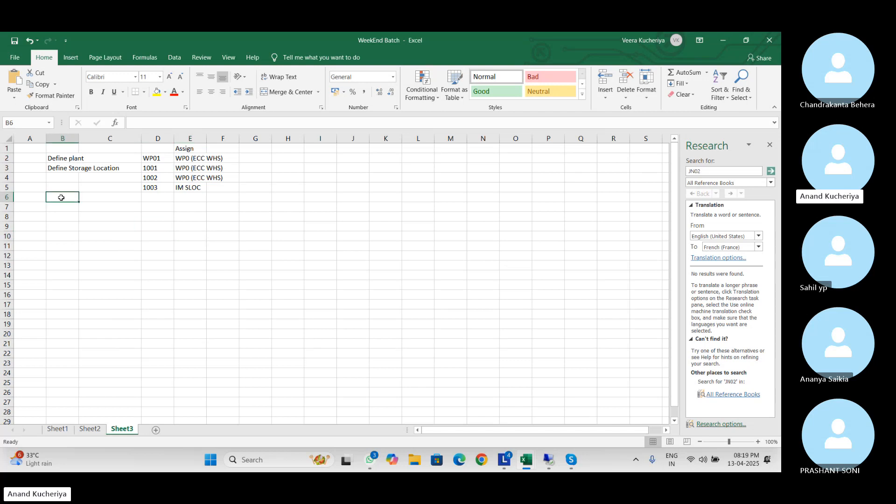
text(Assing)
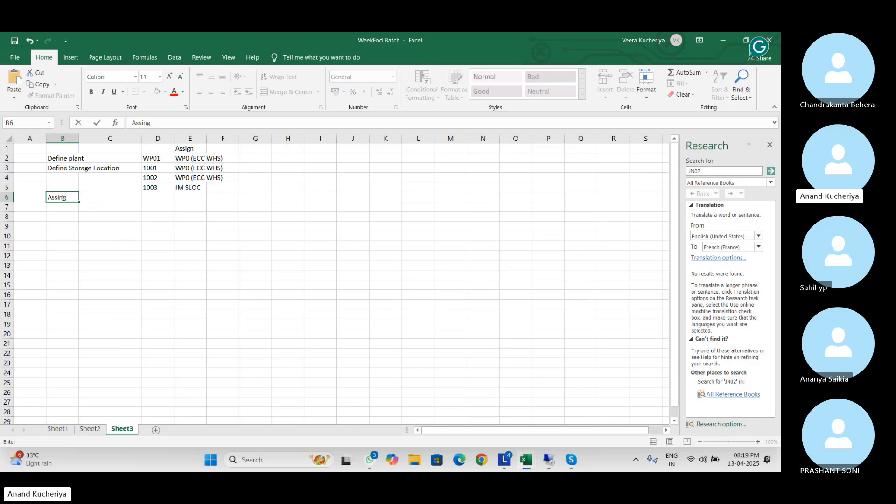
key(BackSpace)
key(BackSpace)
text(g)
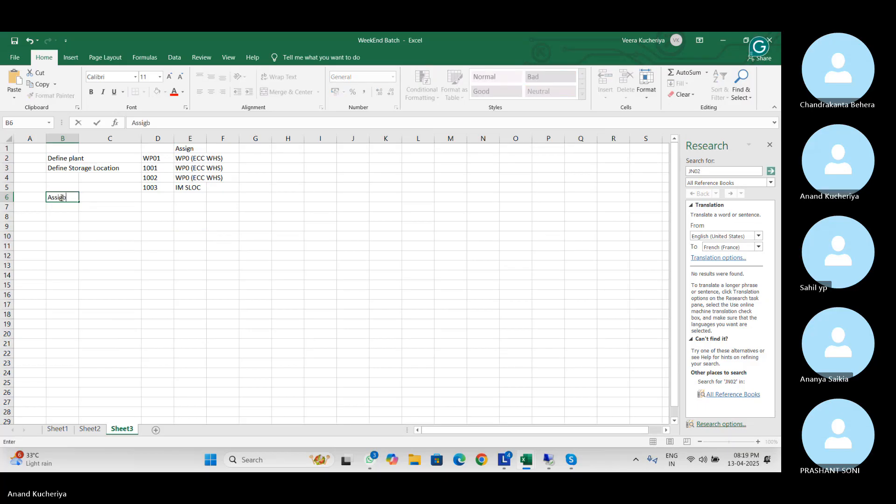
text(n )
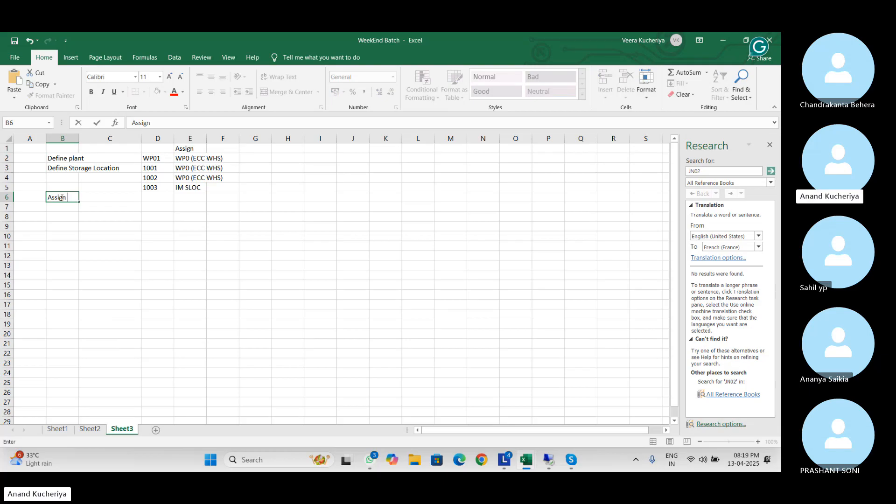
text(Shipping point de)
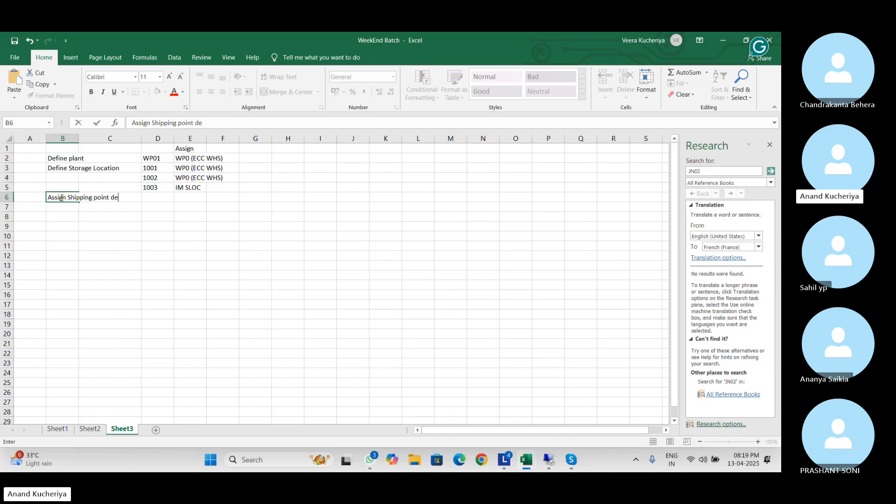
text(livery)
click(64, 227)
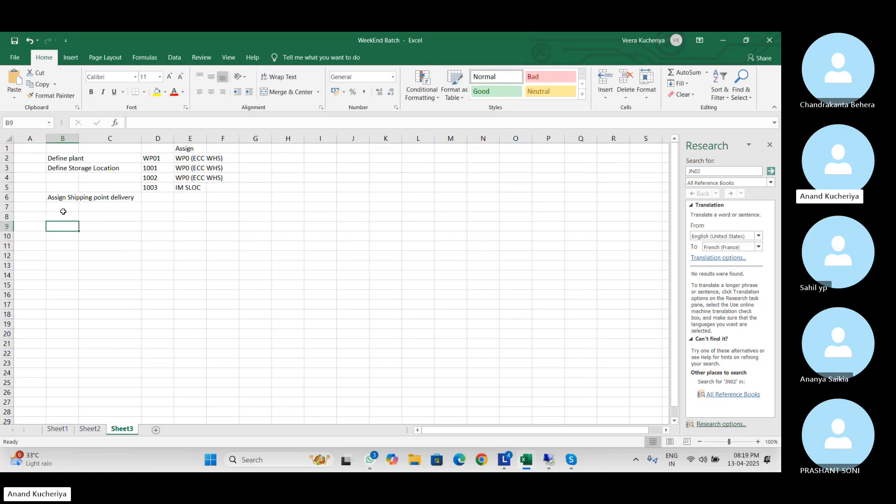
Add 'ECC WHS configuration (define our EWM)' in B7 and the Distribution Model step in B8
click(62, 208)
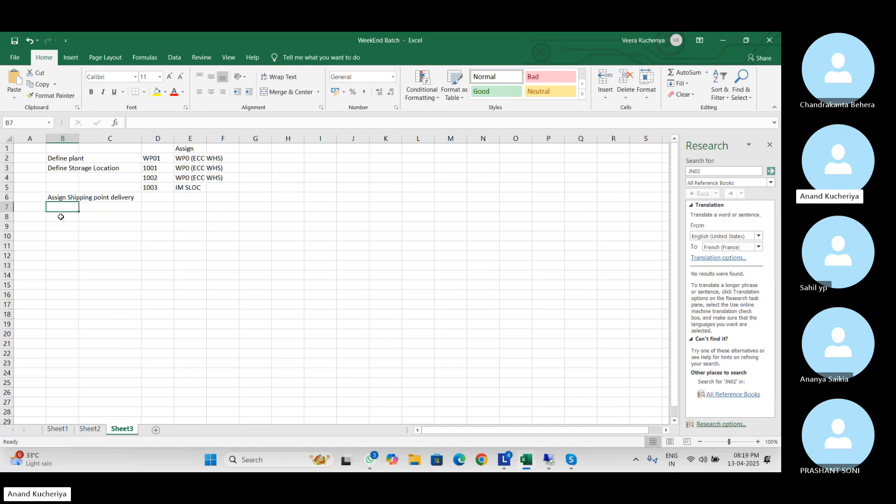
text(ECC )
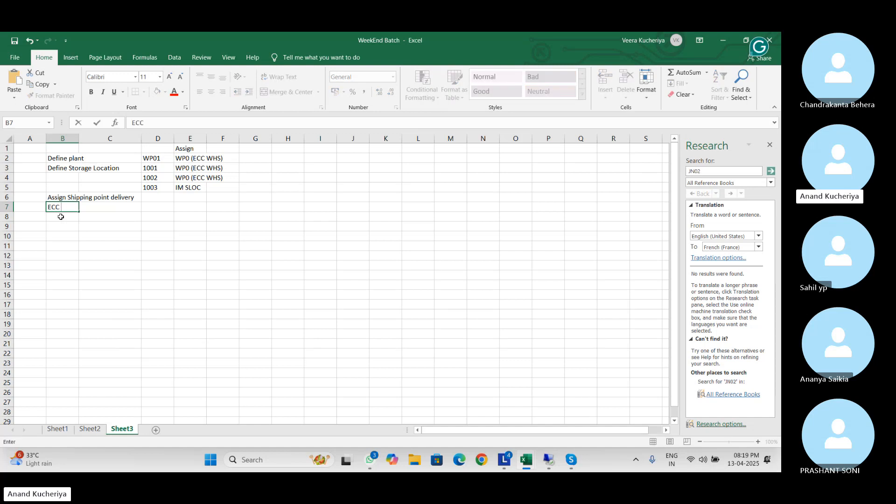
text(WHS config)
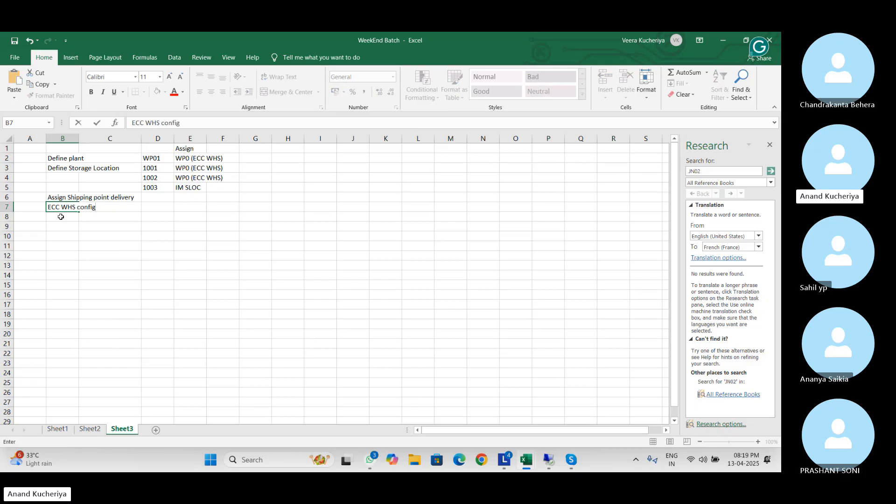
text(uration (define )
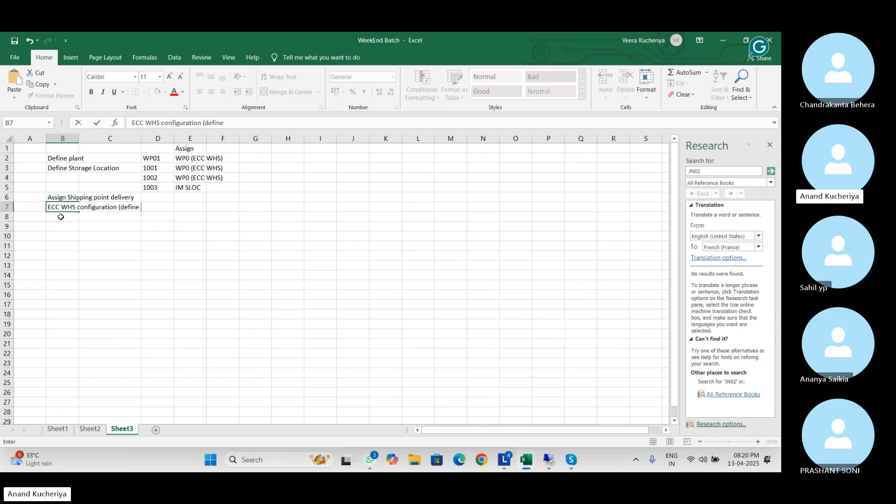
text(our EWM))
click(61, 217)
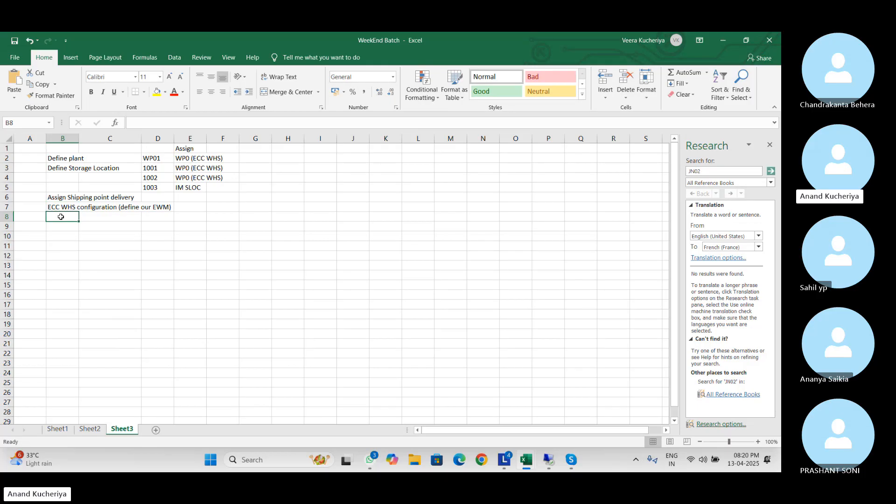
text(Dis)
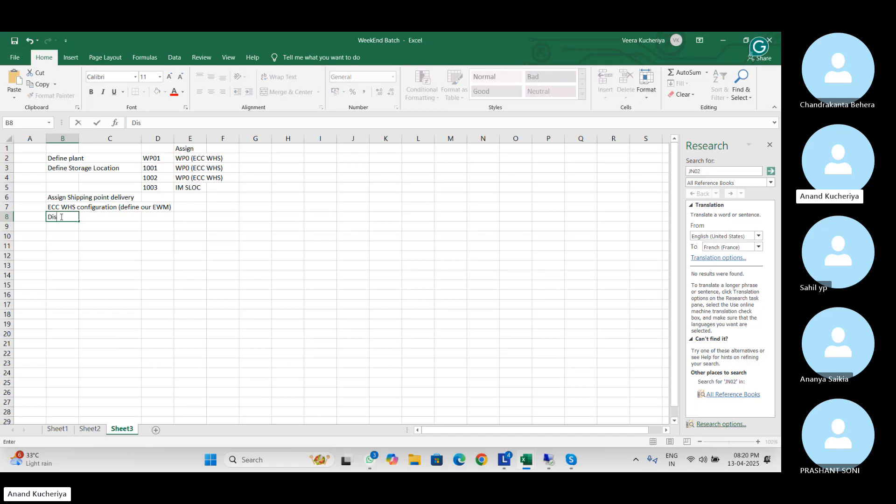
text(trubition Model)
key(Return)
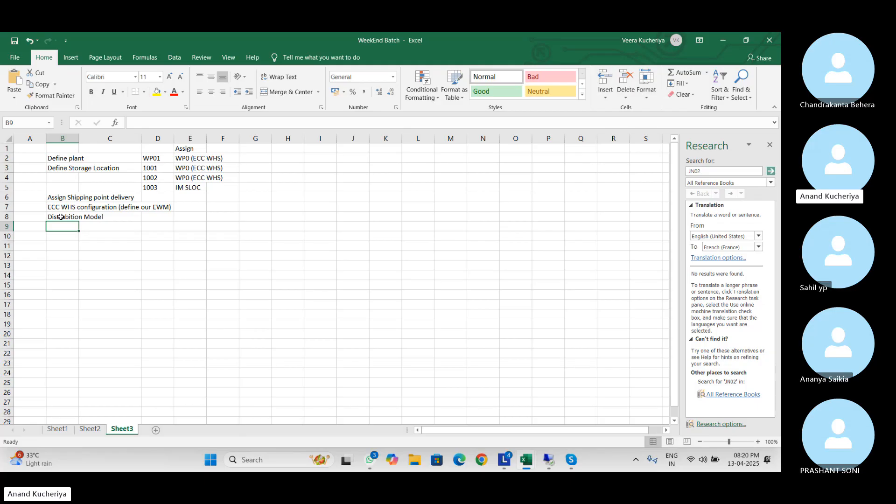
Enter 'EWM warehouse' in B9 and 'Number range of warehouse and (warehouse task, warehouse order)' in B10
key(Down)
text(EWM)
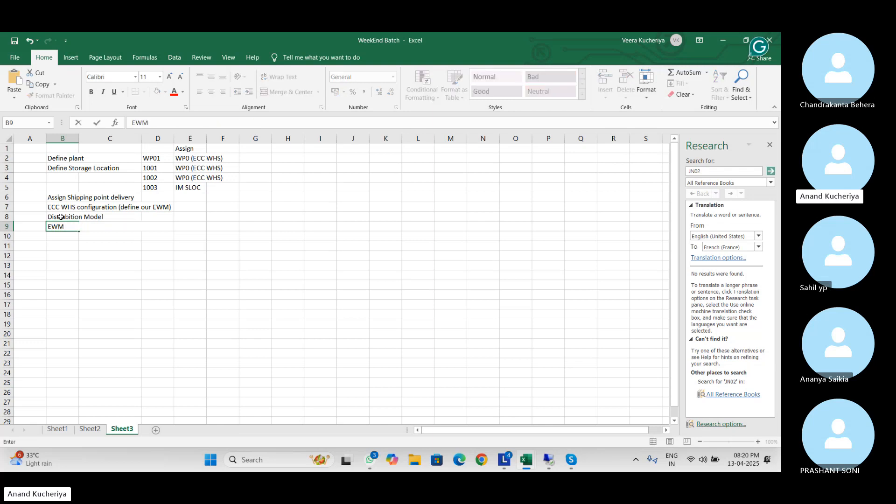
text( warehouse)
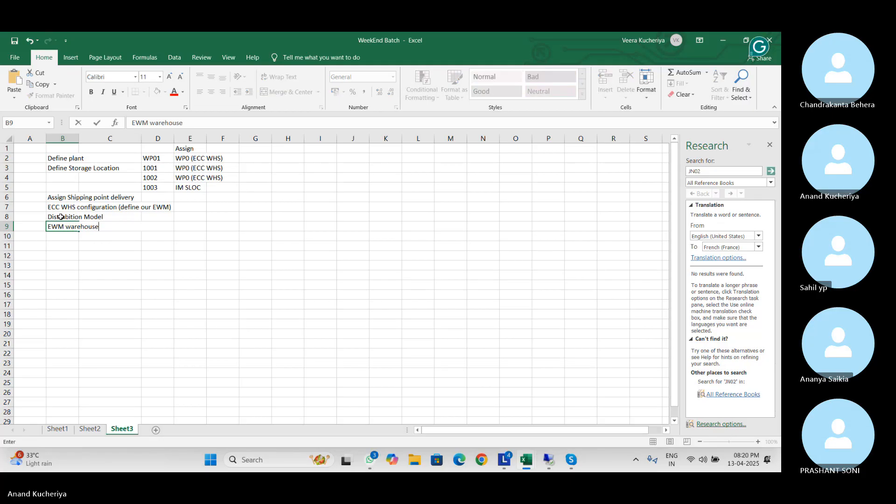
key(Return)
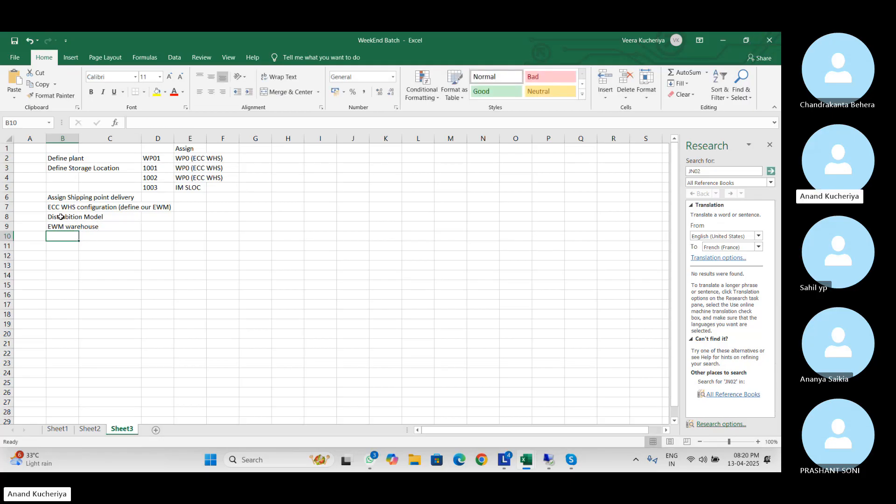
text(Number )
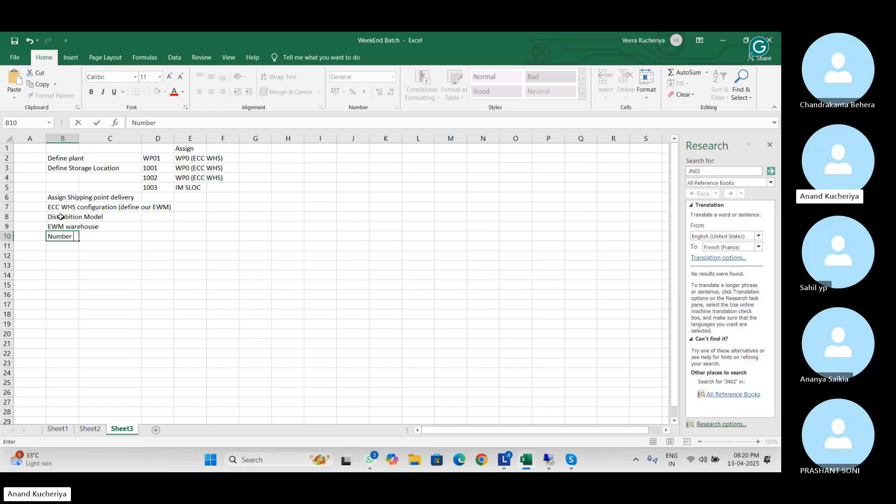
text(range of warehouse )
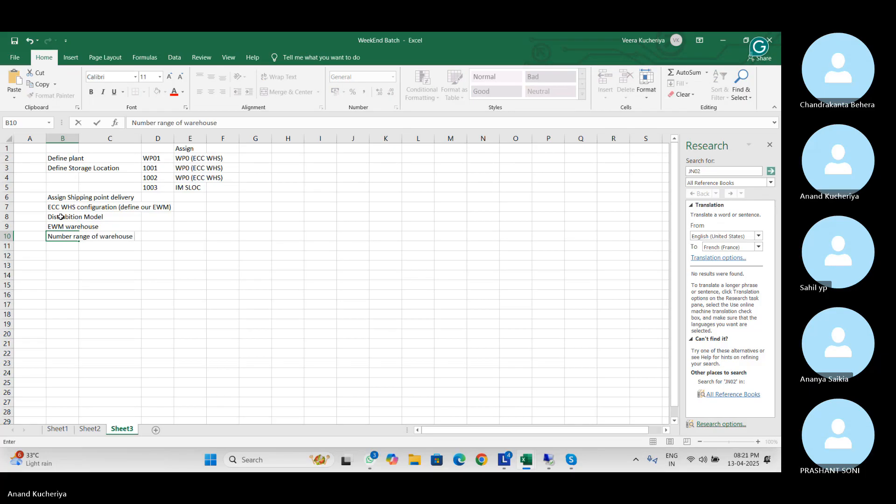
text(and )
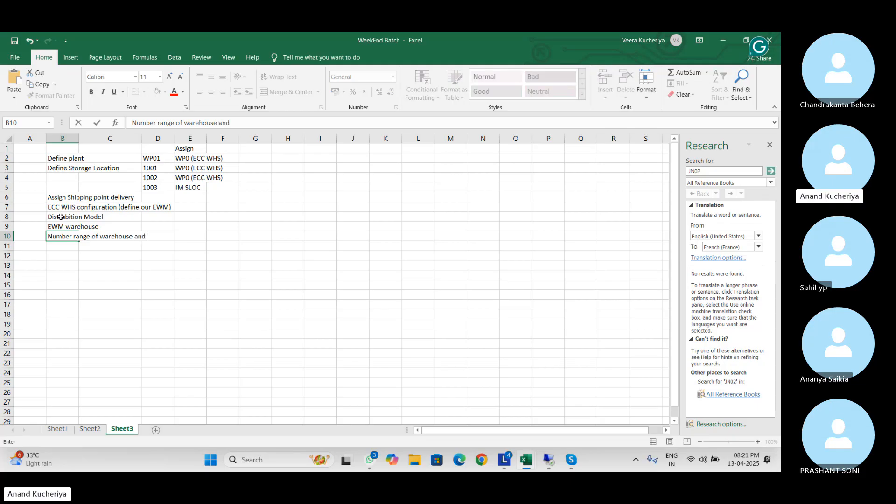
text((warehouse task, )
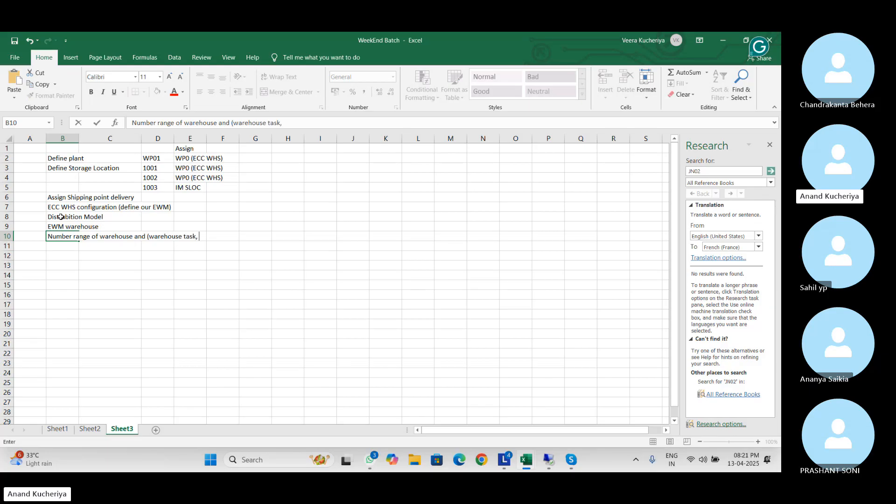
text(warehouse order)
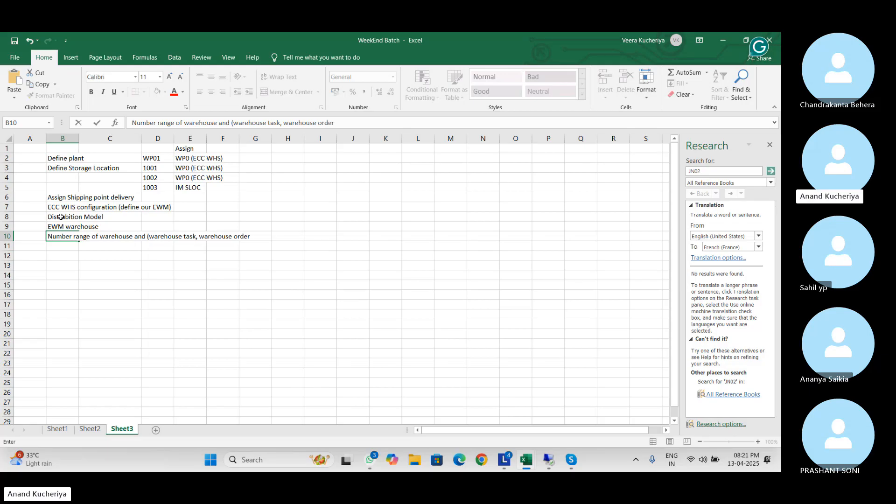
text())
key(Return)
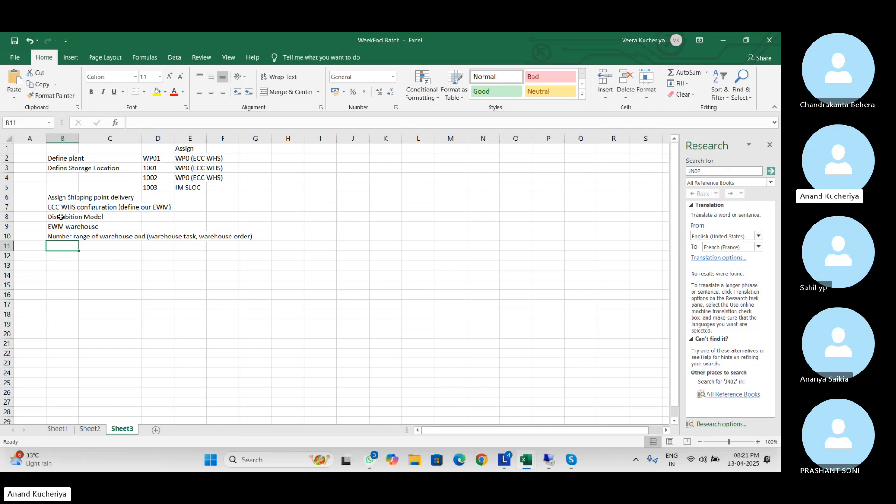
Enter the 'Storage Type' step in B11 with WP10 as its first storage type
text(S)
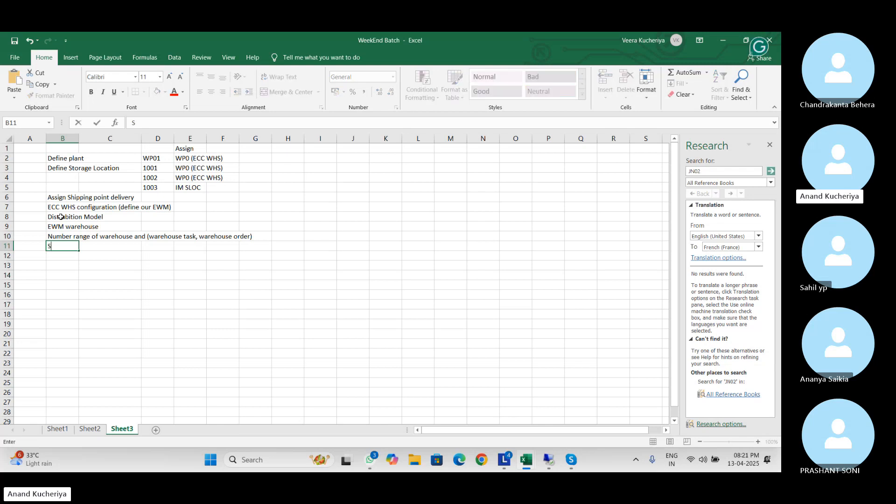
text(torage Type)
key(Tab)
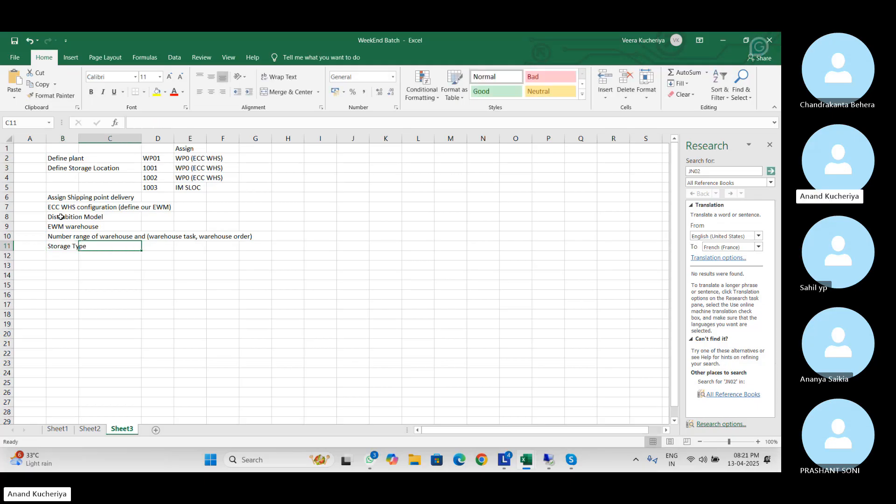
key(Right)
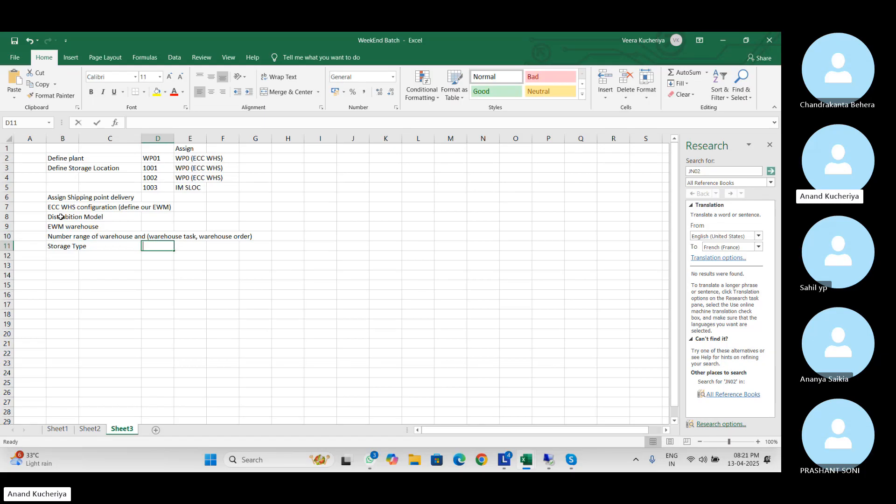
text(10)
key(Return)
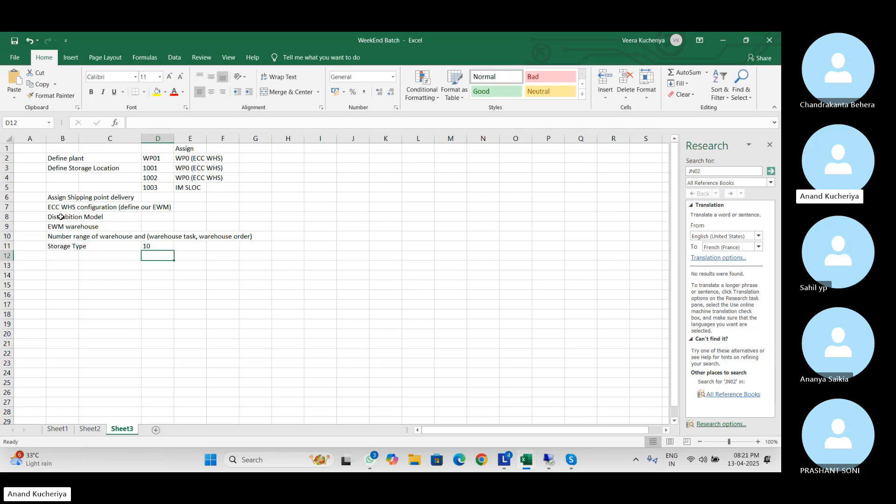
key(Up)
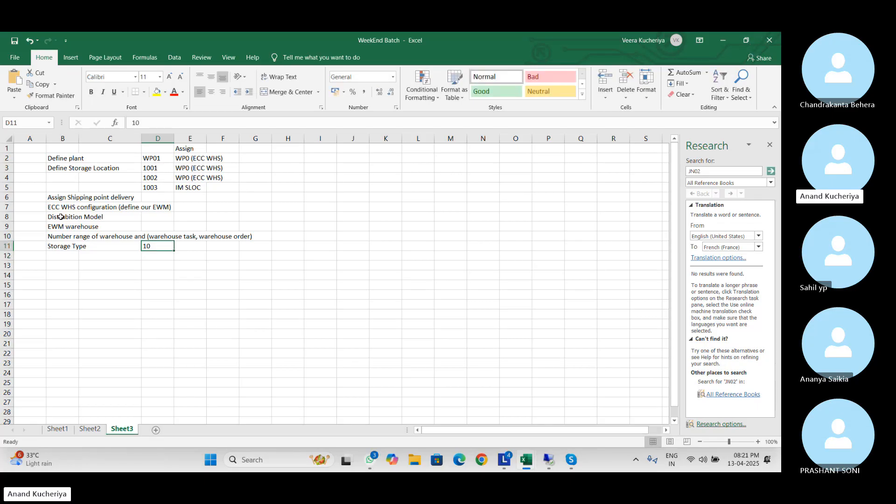
text(WP10)
key(Return)
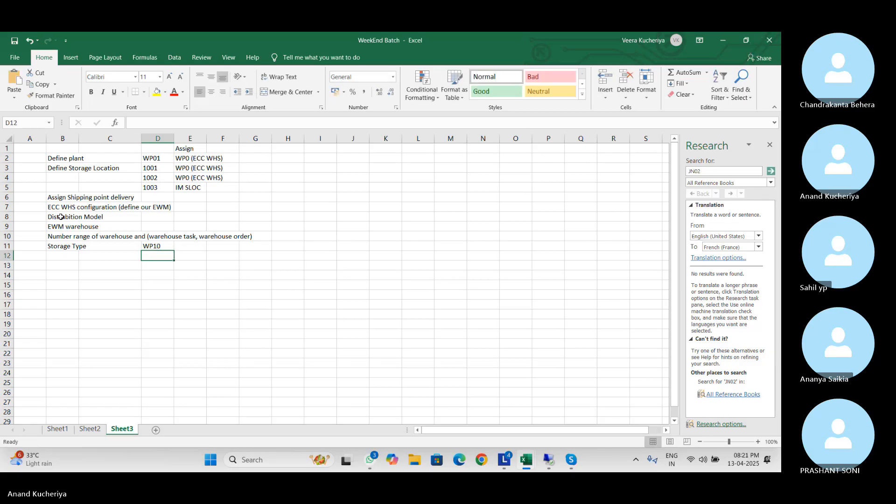
List storage types WP20, 9010, 9030 and PACK below WP10
text(WP20)
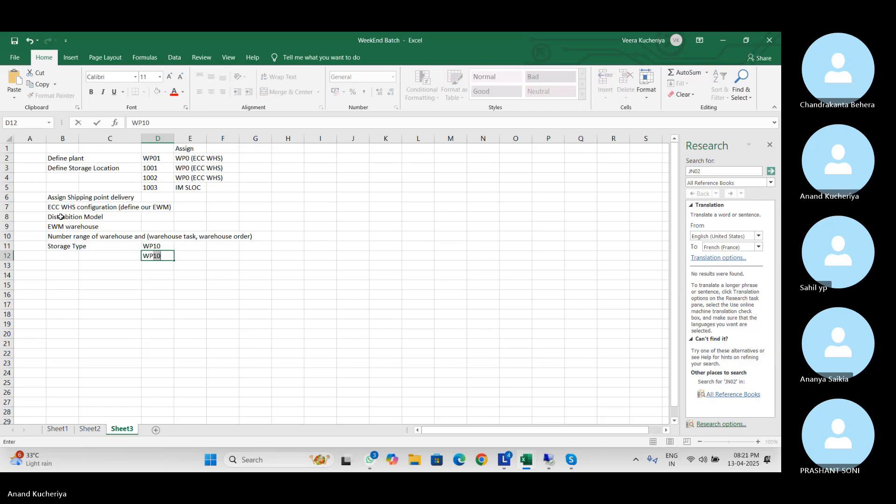
key(Return)
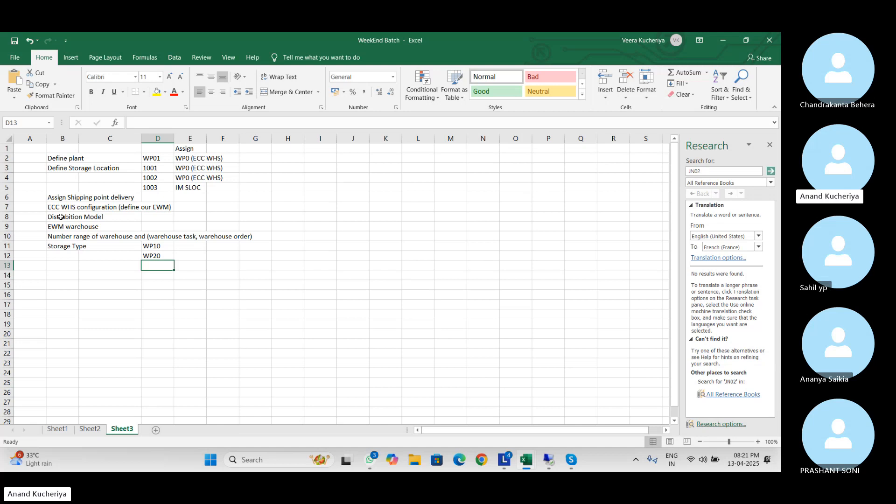
text(9010)
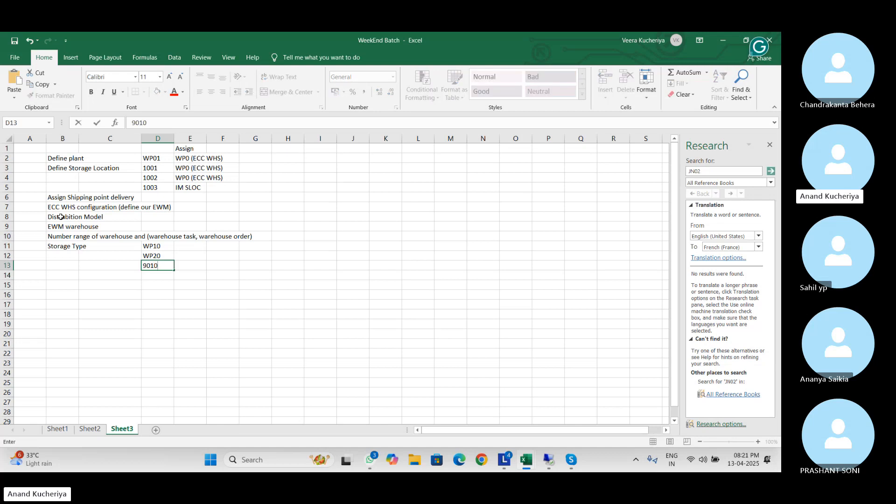
key(Return)
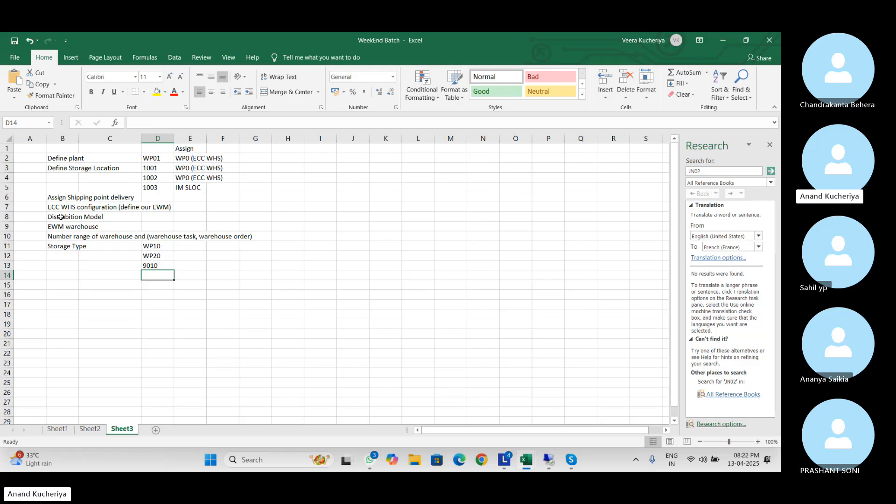
text(9030)
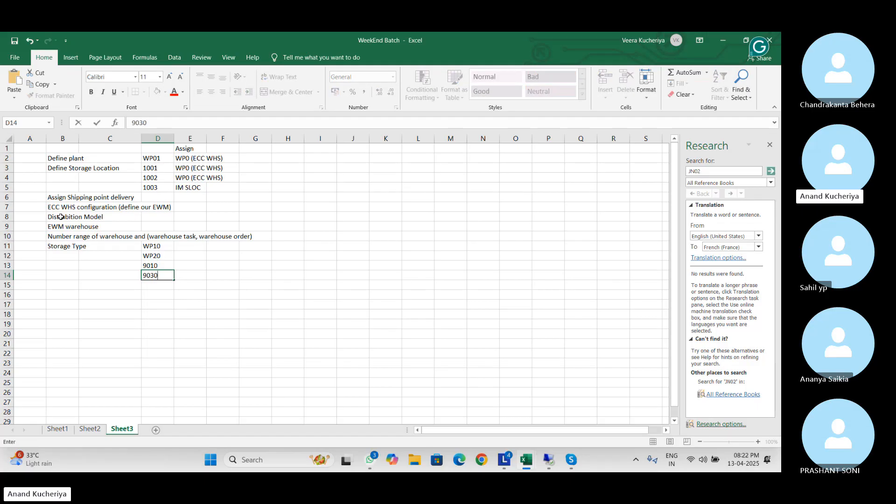
key(Return)
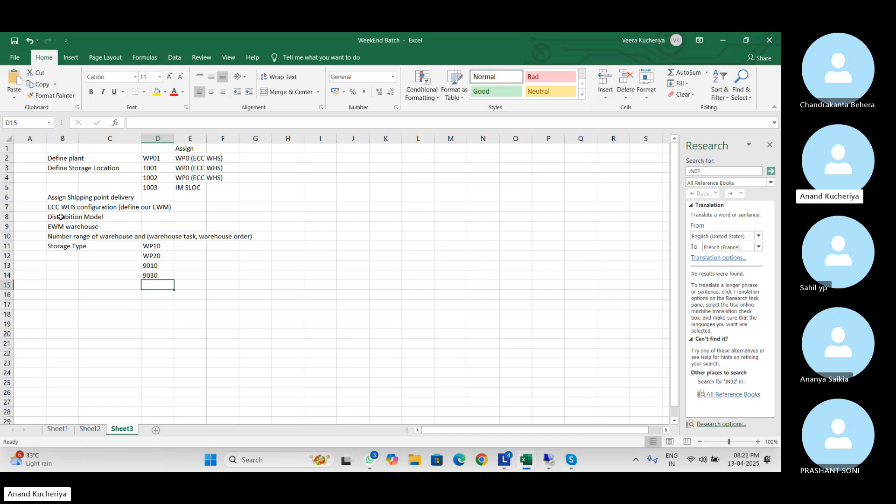
text(PACK)
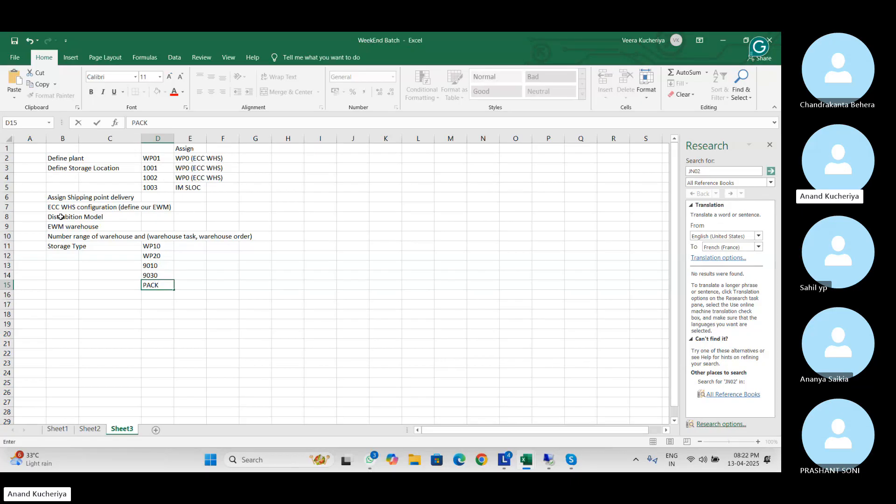
key(Return)
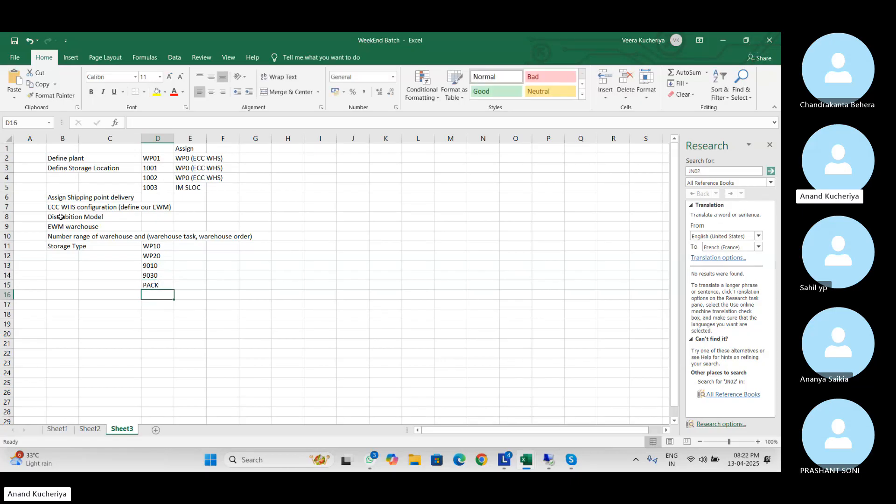
key(Left)
key(Left)
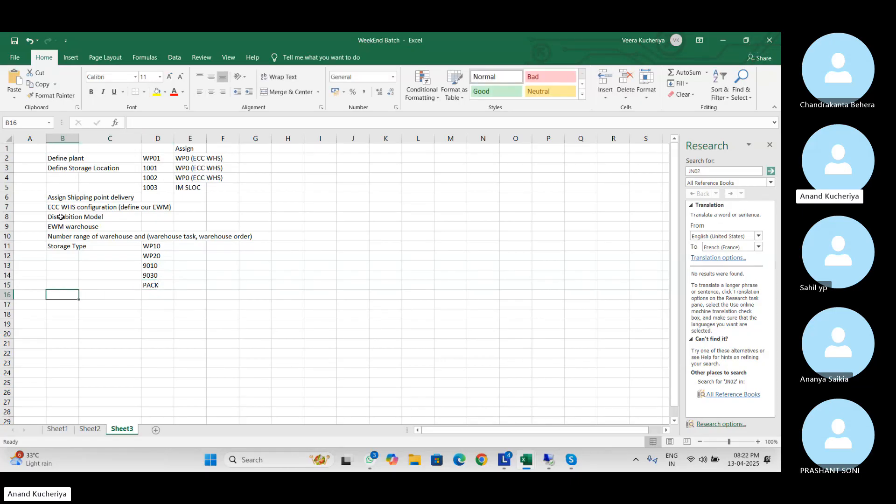
Label B16 'Storage Section' and copy storage types WP10 through PACK into D16
text(Stora)
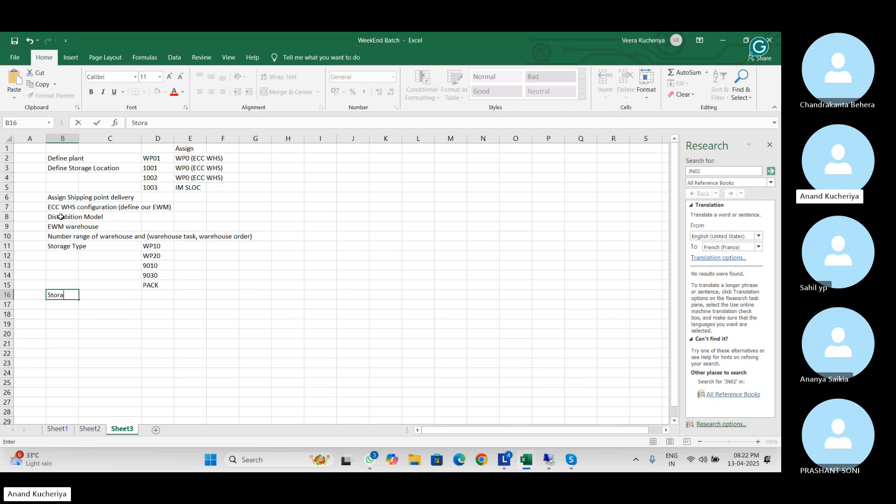
text(f)
key(BackSpace)
text(ge Section)
key(Tab)
key(Tab)
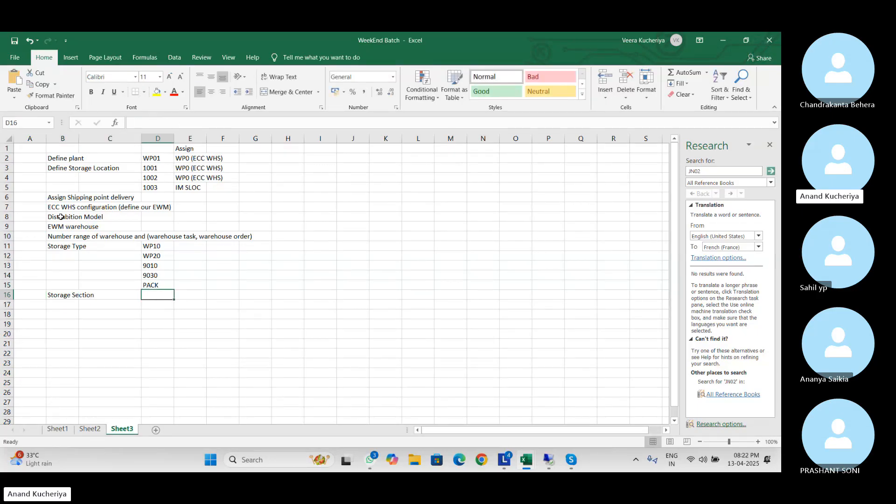
drag(168, 246, 163, 284)
key(ctrl+c)
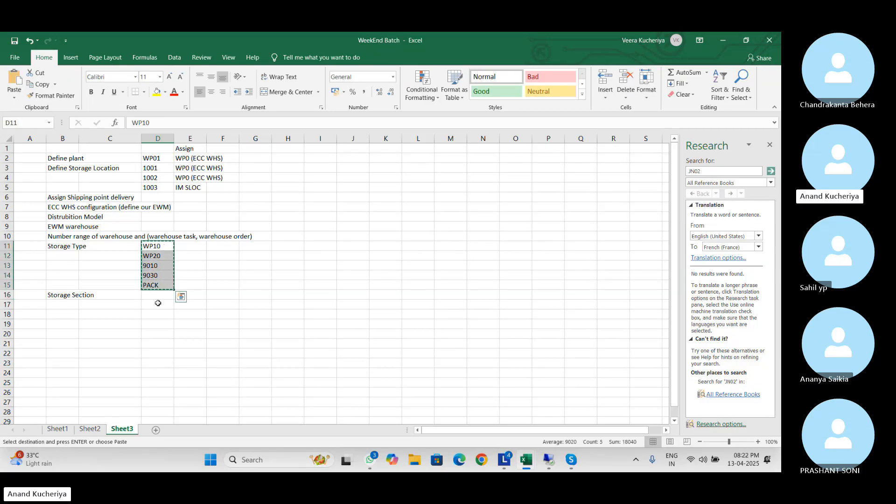
click(158, 301)
key(ctrl+v)
Enter the section names Slow and Fast in E16 and F16
click(192, 294)
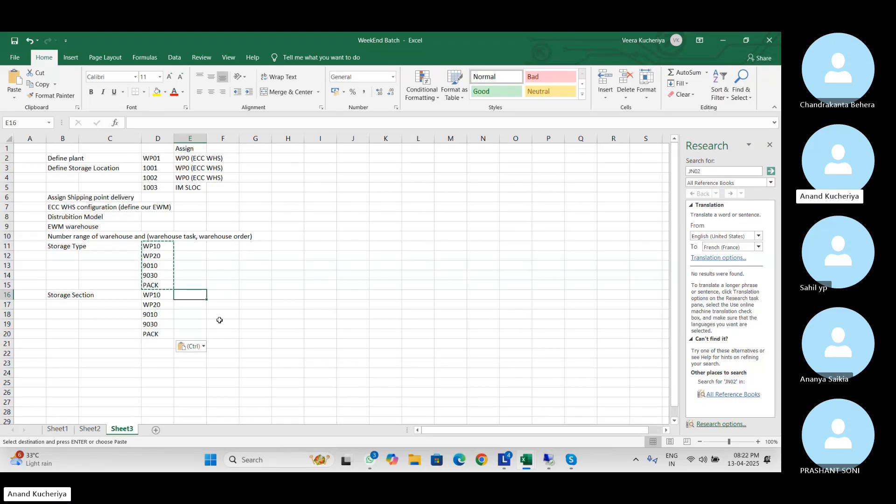
text(Slow)
key(Tab)
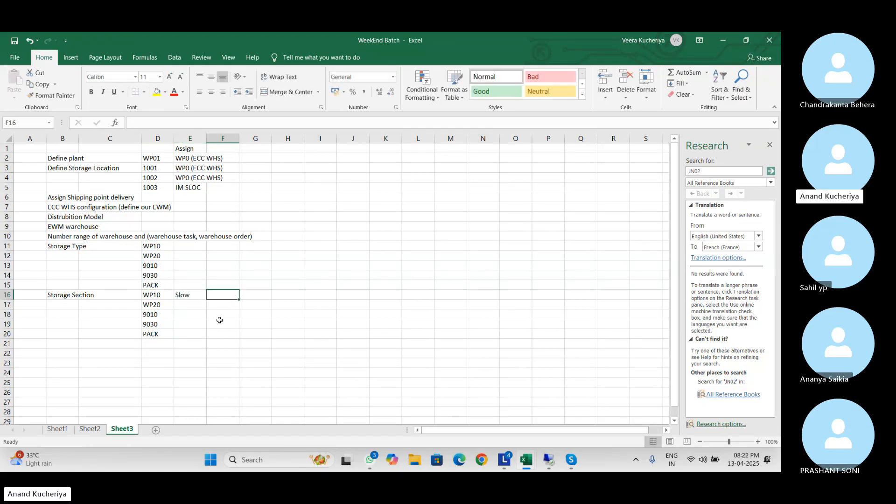
text(Fast)
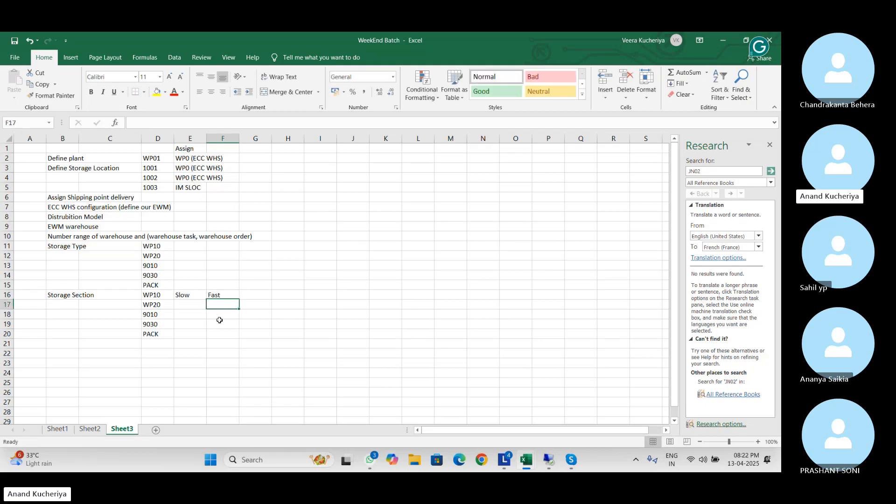
key(Caps_Lock)
key(Left)
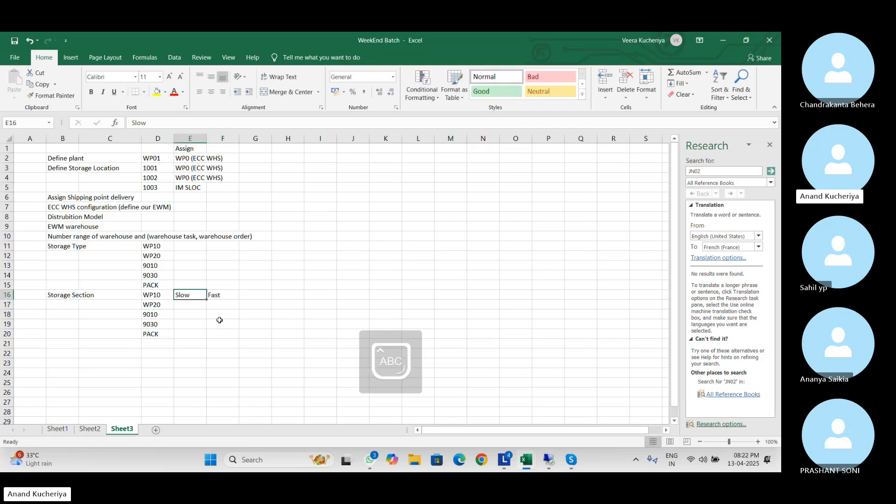
key(Caps_Lock)
click(215, 333)
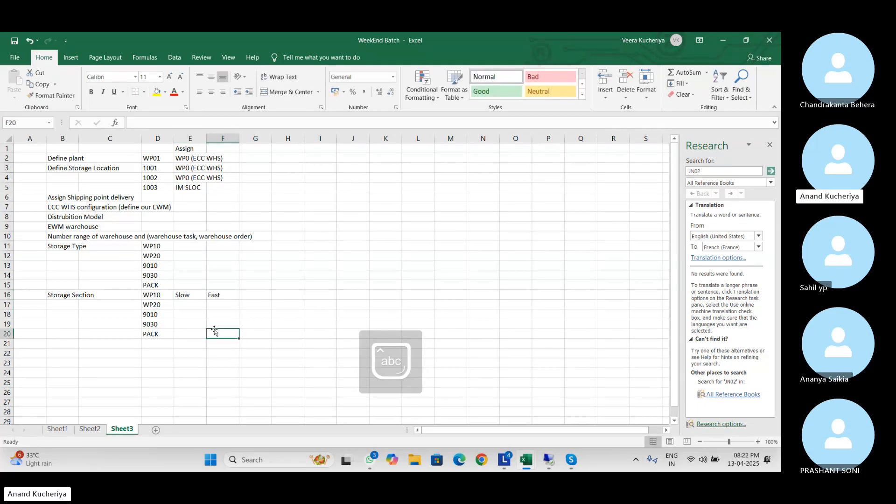
Copy the Slow/Fast pair down for WP20, 9010, 9030 and PACK
click(187, 291)
key(shift+Right)
key(ctrl+c)
key(Down)
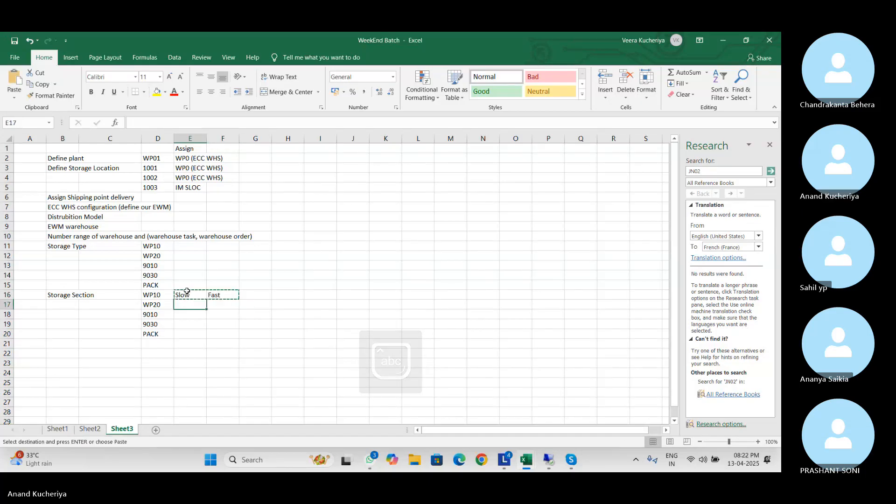
key(ctrl+v)
key(Down)
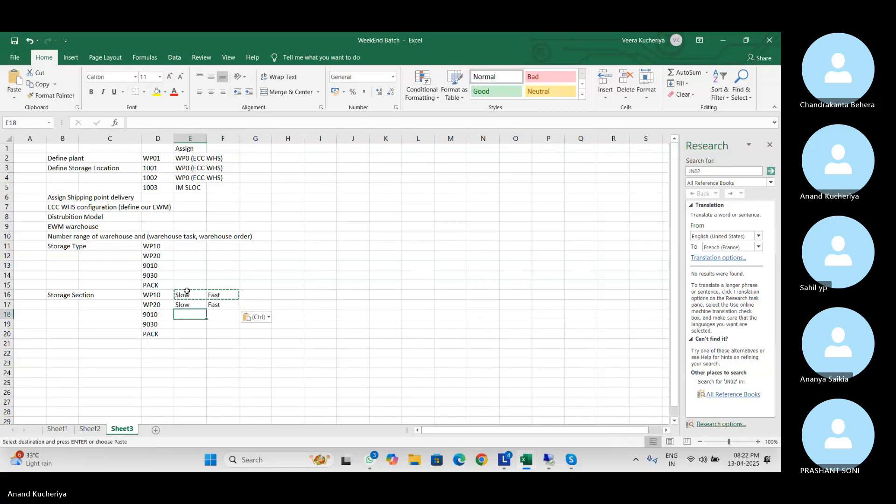
key(ctrl+v)
key(Down)
key(ctrl+v)
key(Down)
key(ctrl+v)
Add the 'Activity Area' heading in B21
key(Down)
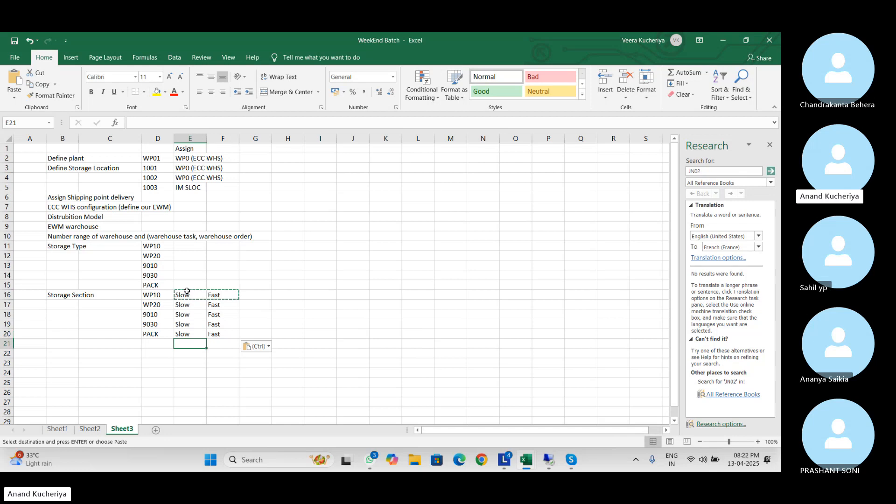
key(Down)
key(Up)
key(Left)
key(Left)
key(Left)
key(Left)
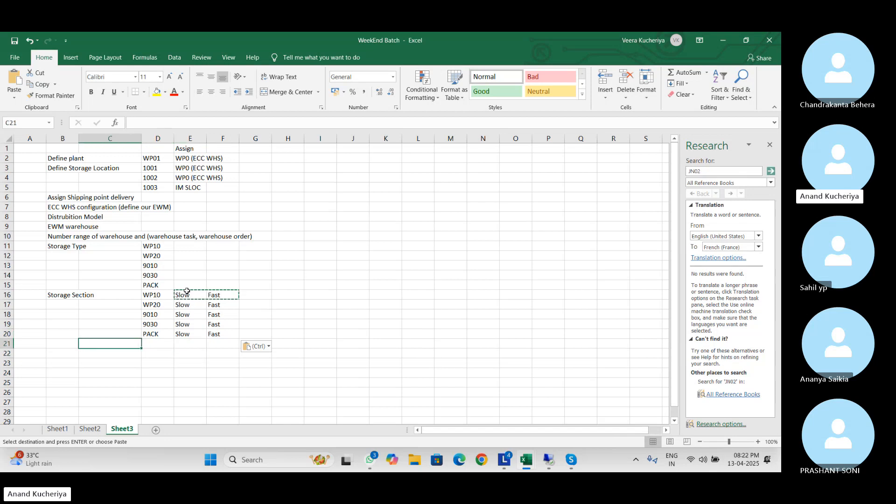
key(Right)
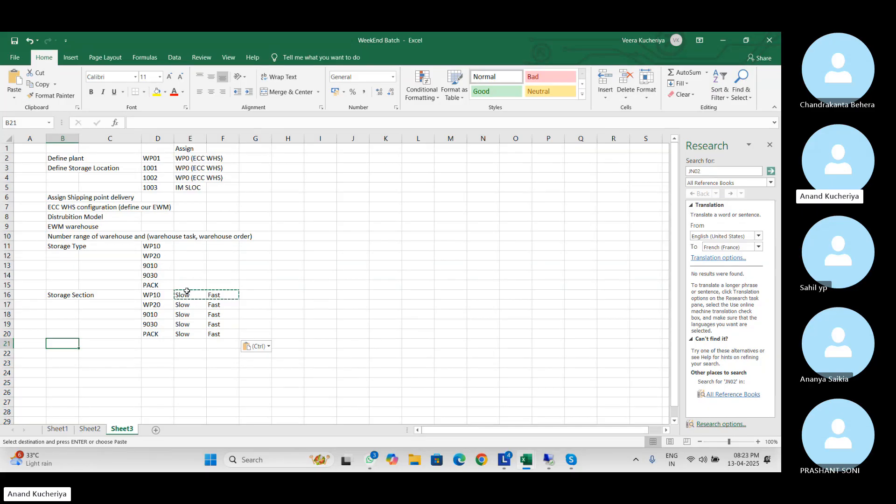
text(Act)
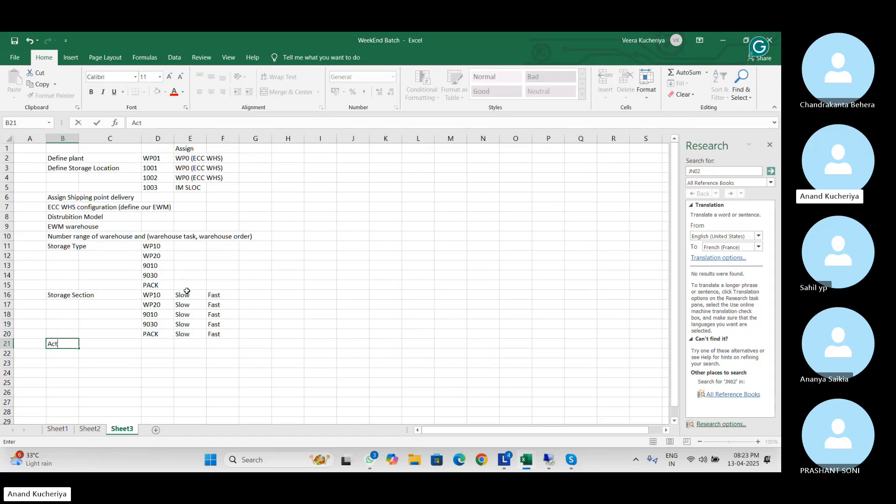
text(ivity Area)
key(Tab)
key(Tab)
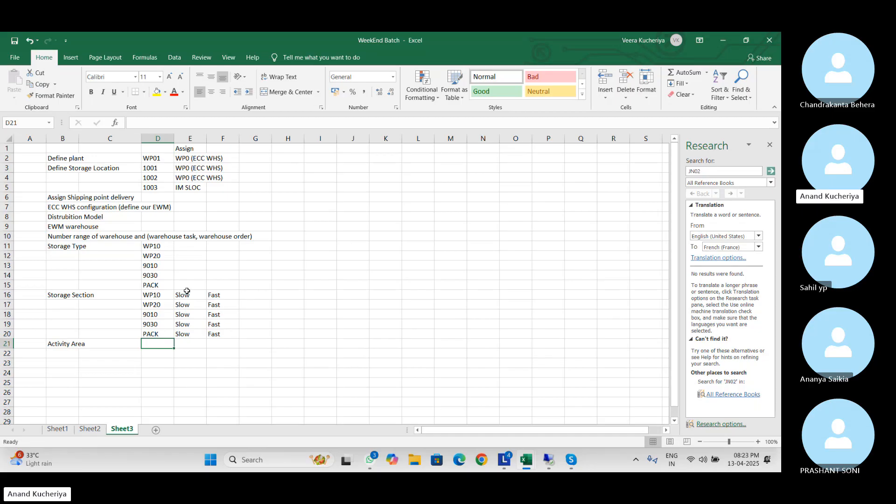
Copy storage types WP10, WP20 and 9010 from D11:D13 into D21:D23 under Activity Area
drag(157, 246, 167, 265)
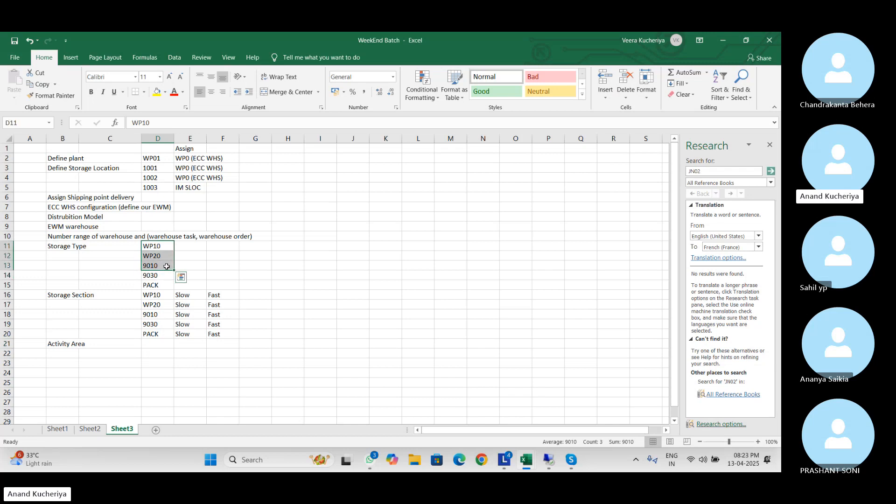
key(ctrl+c)
click(152, 343)
key(ctrl+v)
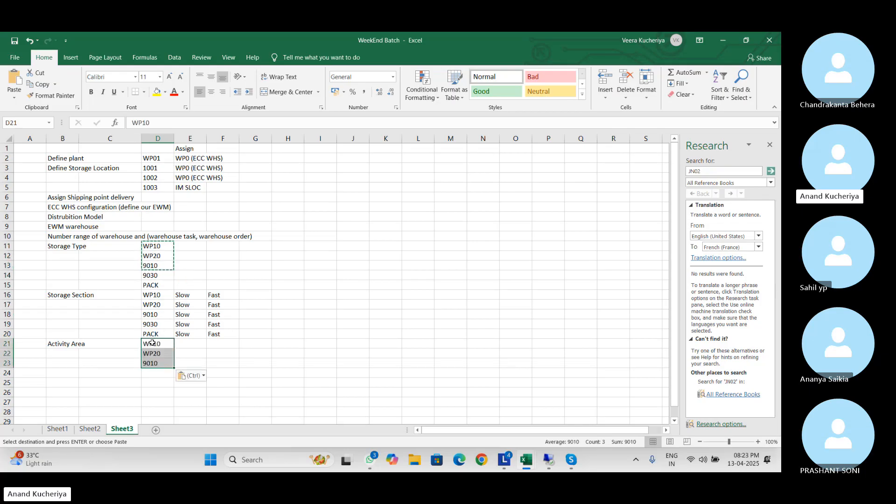
Add activity area 0001 in D24 with Physical Inventory beside it in E24
click(158, 376)
text(')
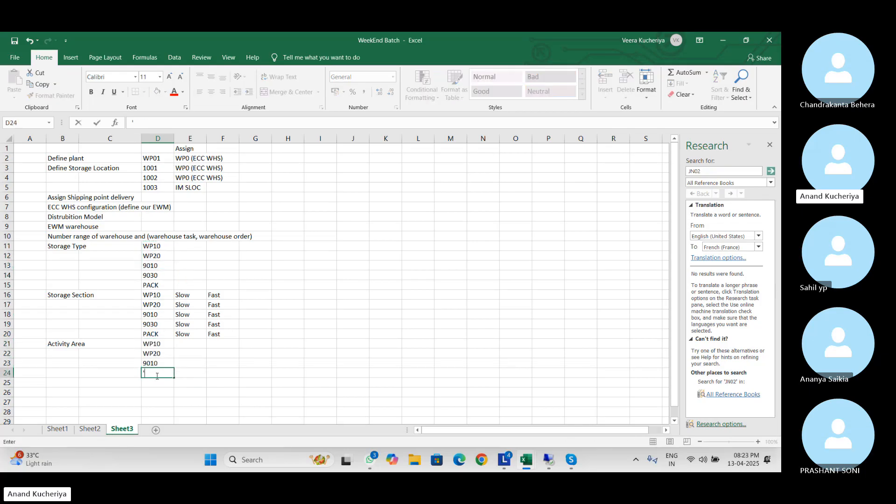
text(0001)
key(Tab)
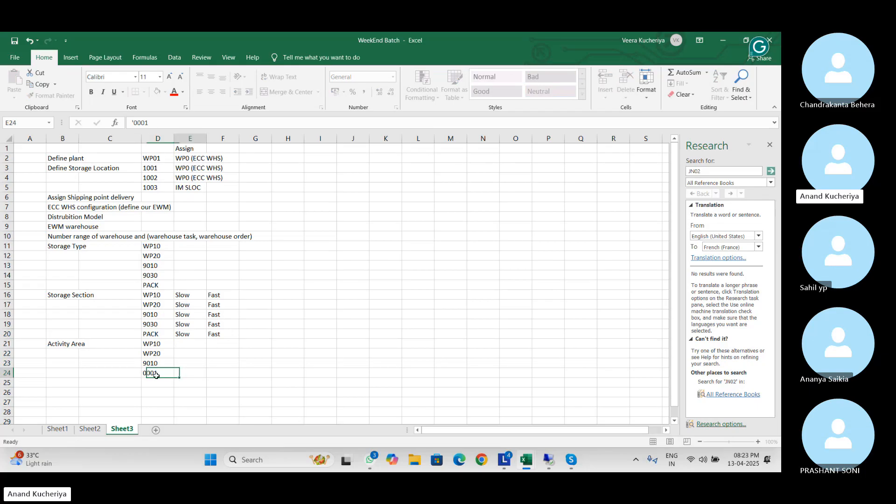
text(Phy)
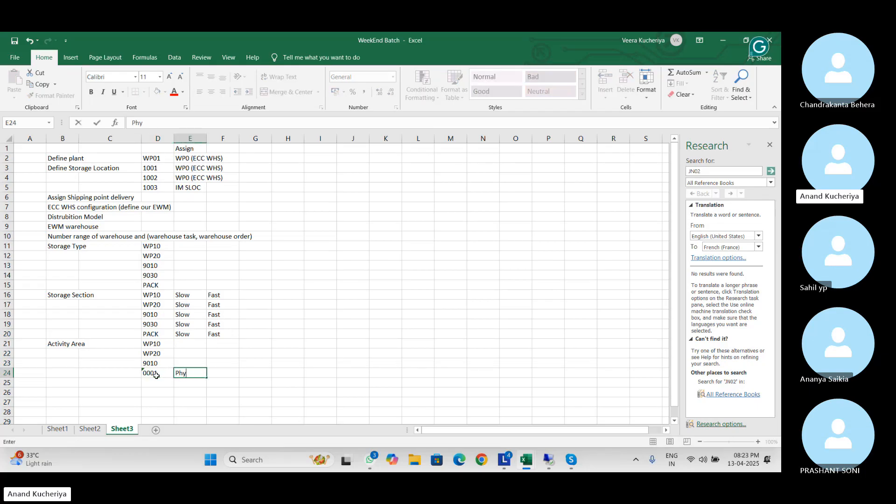
text(sical Inventory)
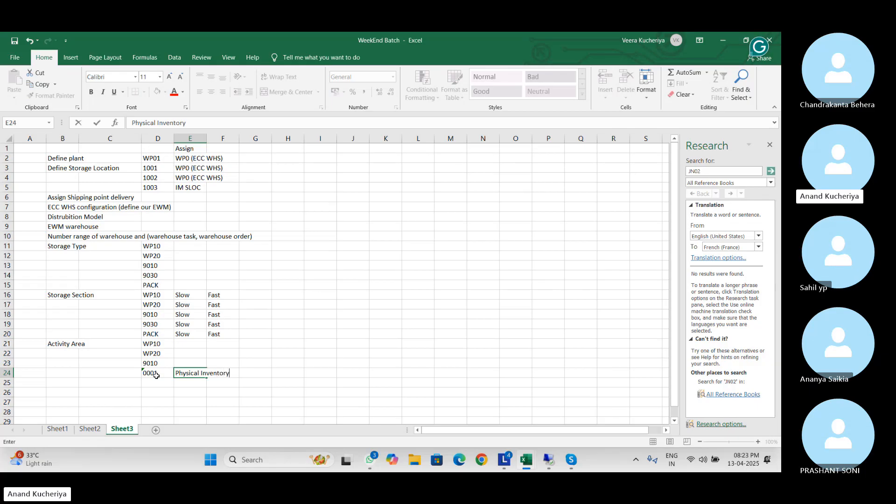
key(Return)
key(Up)
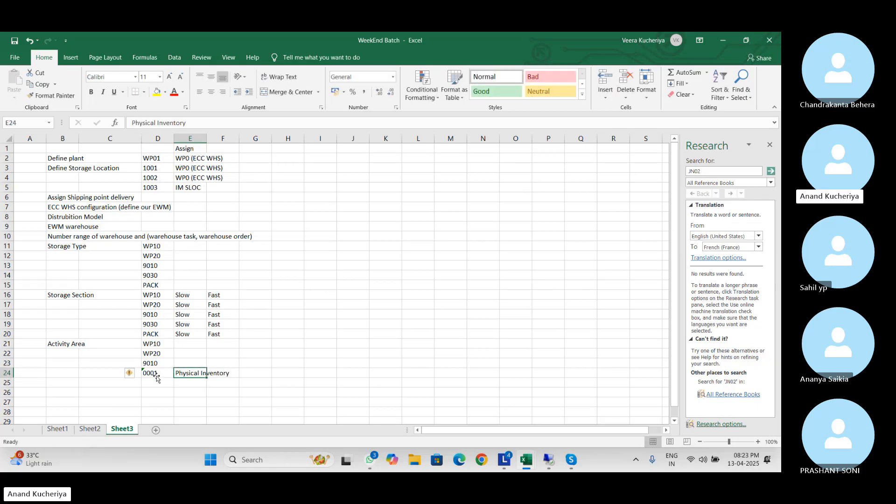
click(156, 377)
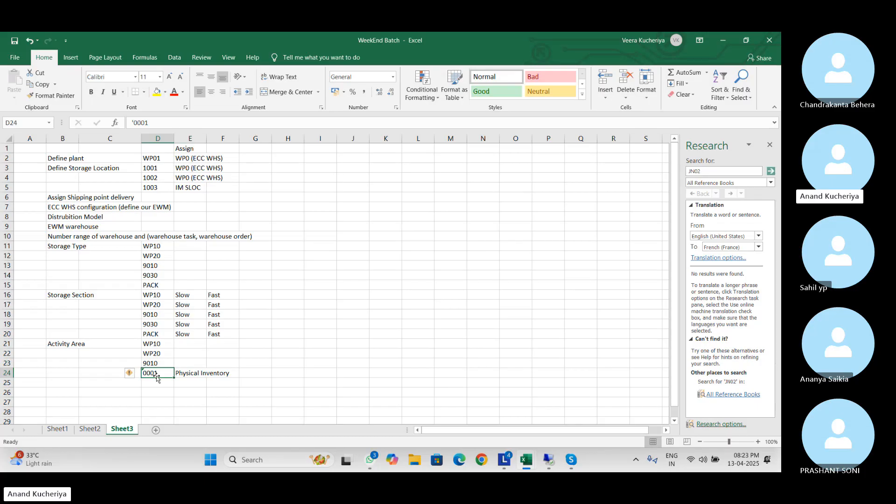
key(Down)
key(Down)
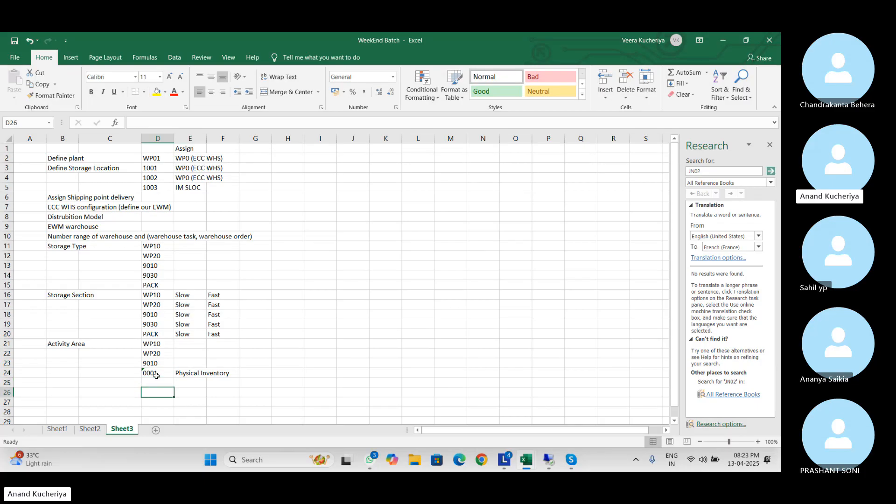
key(Left)
key(Left)
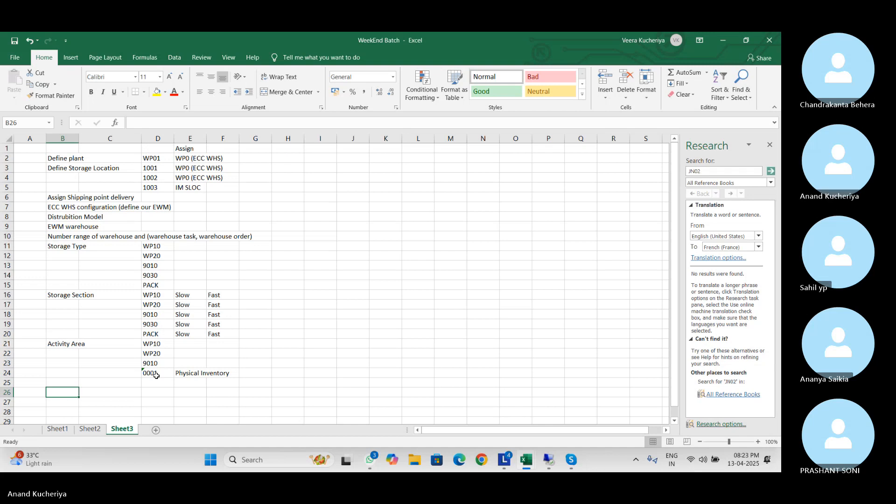
Add the Staging area and Storage Bin headings in B25 and B26
key(Up)
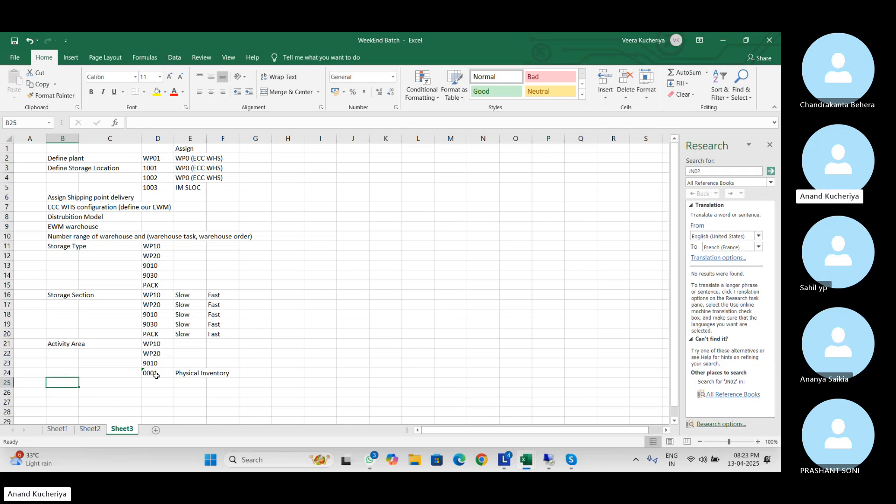
text(Sta)
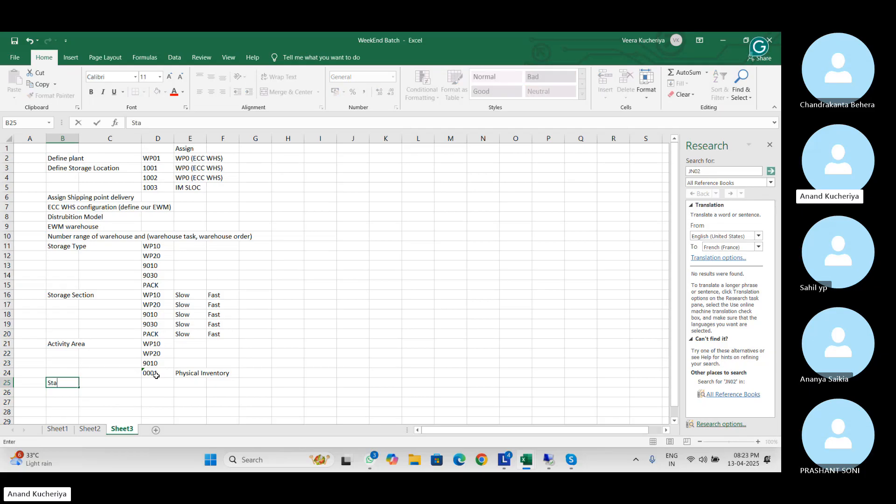
text(ging area)
key(Return)
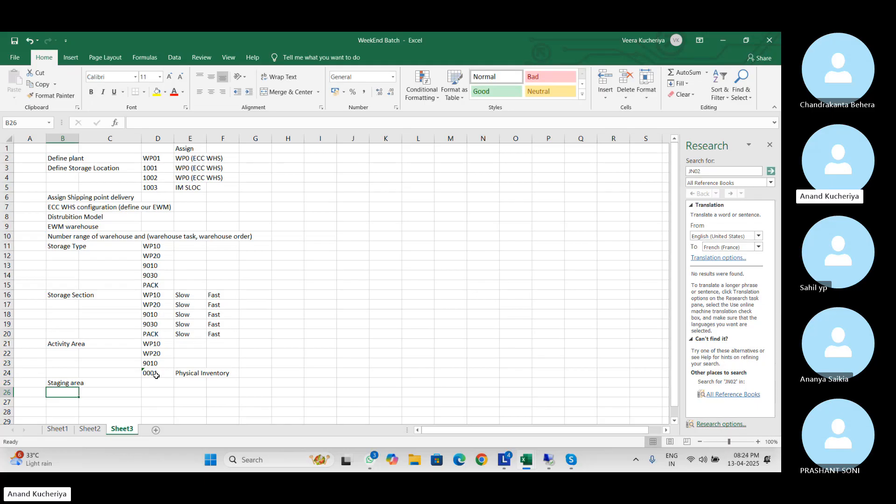
text(Sto)
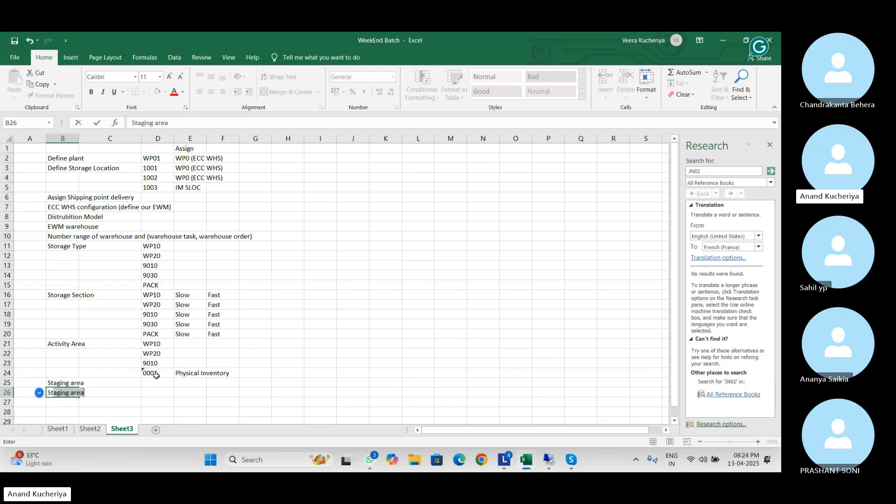
text(rage Bin)
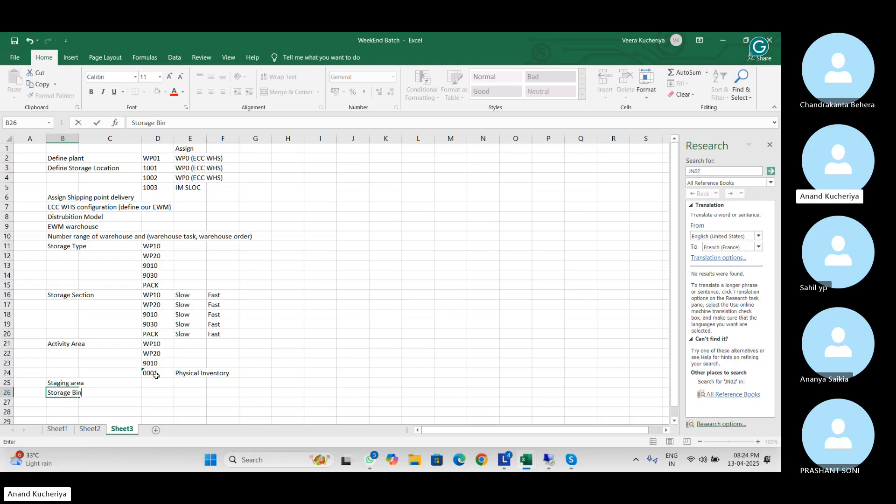
key(Tab)
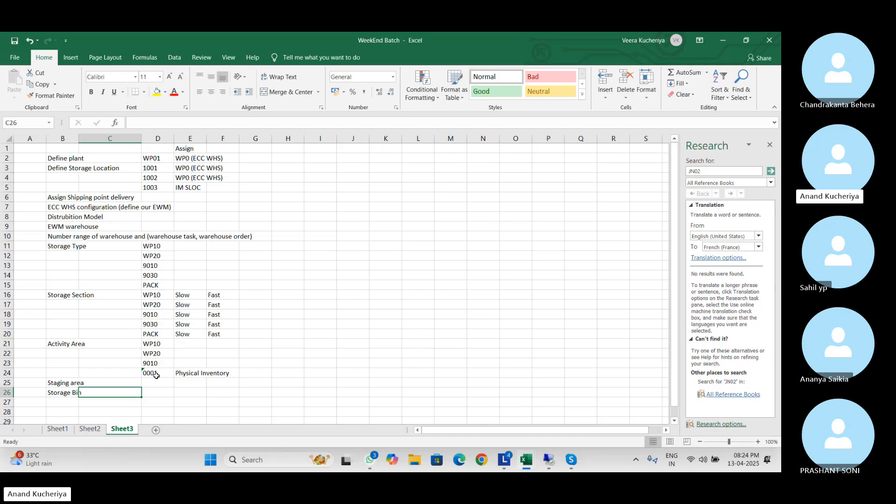
Add the Interface EWM to ECC heading in B27
key(Down)
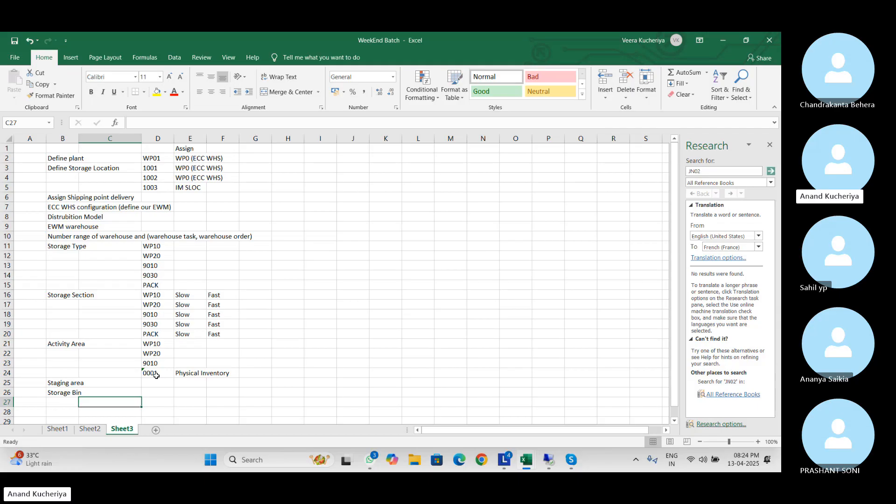
key(Left)
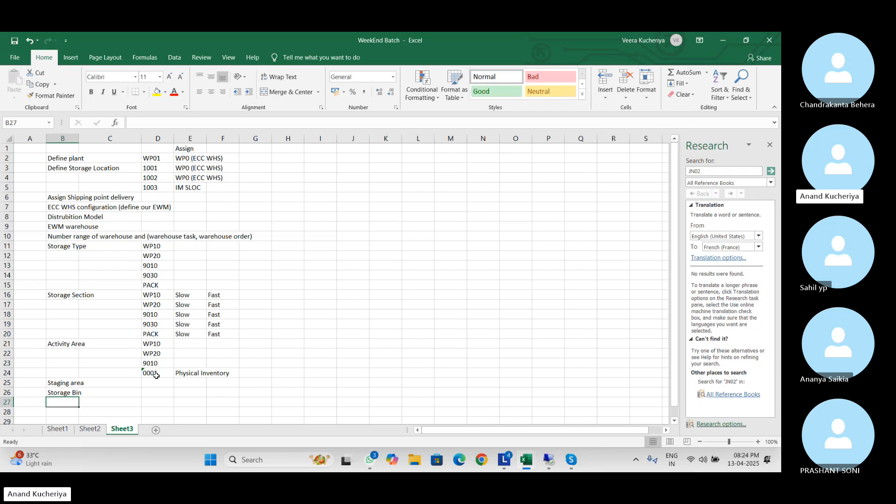
text(Interface EWM to WCC)
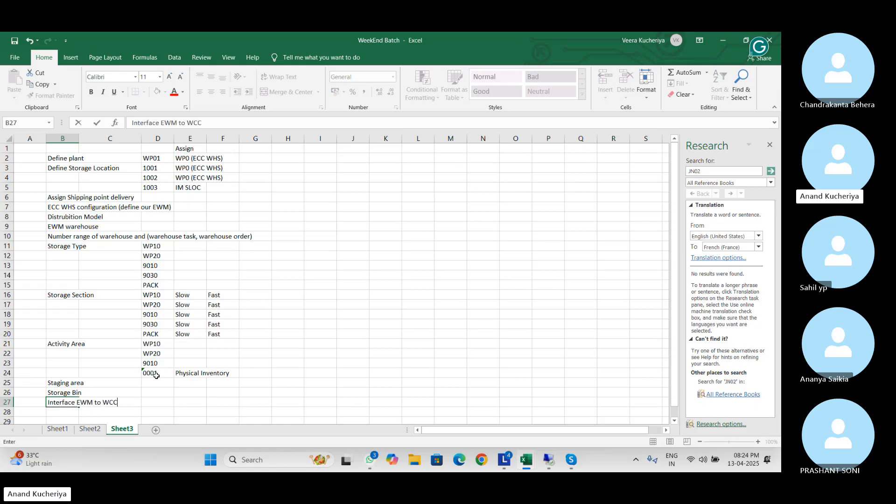
key(BackSpace)
key(BackSpace)
key(BackSpace)
text(ECC)
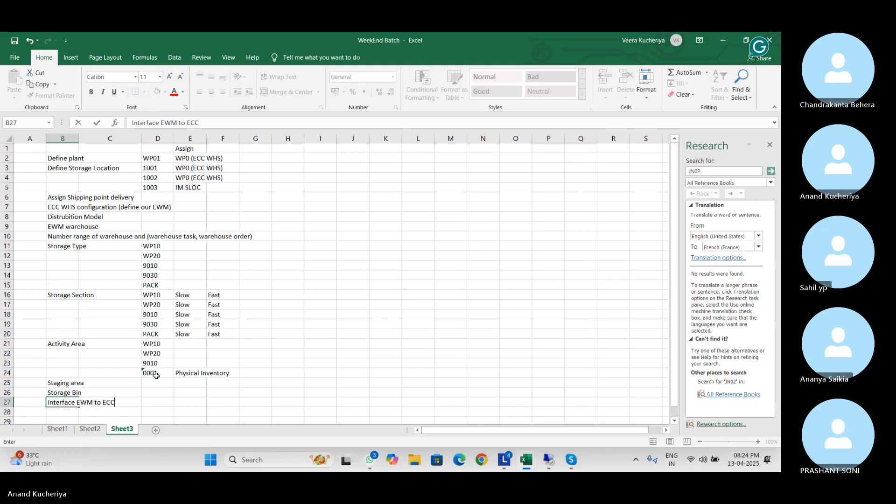
key(Return)
key(Up)
key(Up)
key(Up)
key(Up)
key(Up)
key(Up)
key(Up)
key(Up)
key(Up)
key(Up)
key(Up)
key(Up)
key(Up)
key(Up)
key(Up)
key(Up)
key(Up)
key(Up)
key(Up)
key(Up)
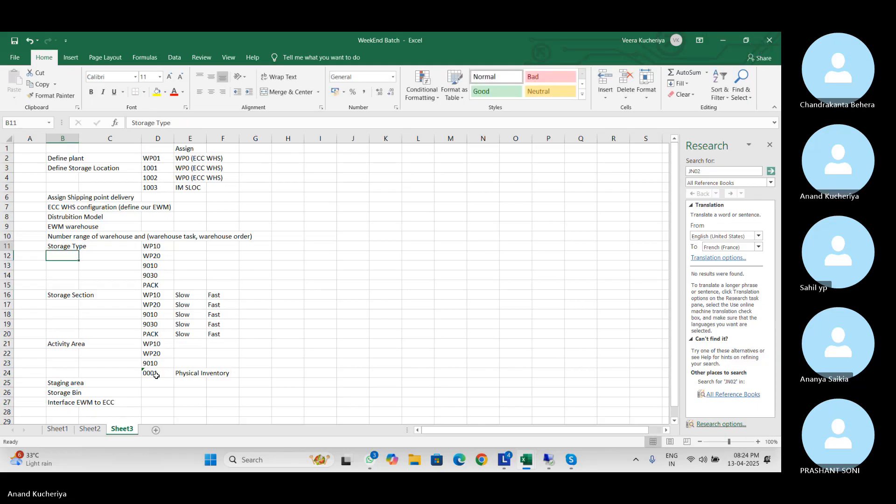
Number the first two configuration steps 1 and 2, starting beside Define plant
click(33, 159)
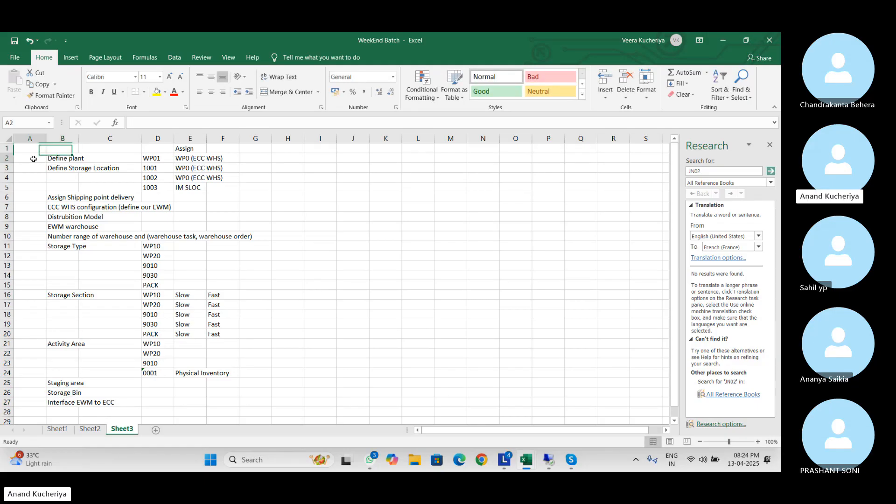
text(1)
key(Return)
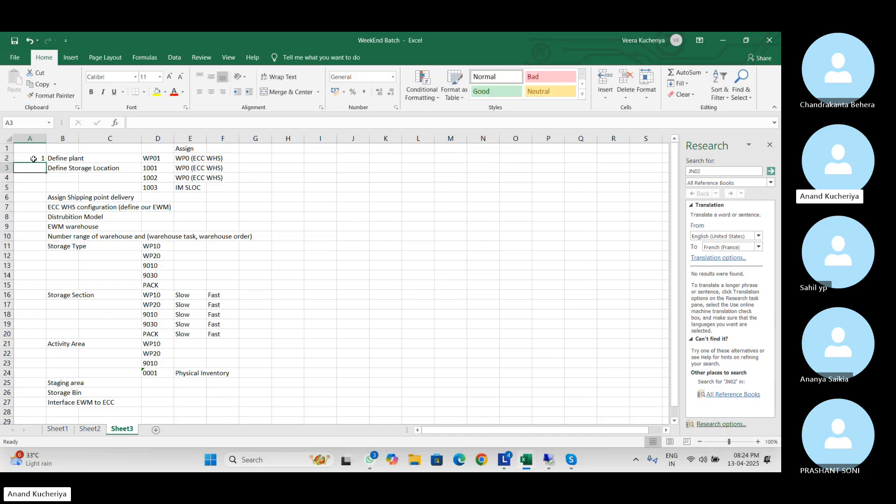
text(2)
key(Return)
Number the remaining steps 3 to 6, ending with ECC WHS configuration, Distrubition Model and EWM warehouse
key(Down)
key(Down)
text(3)
key(Return)
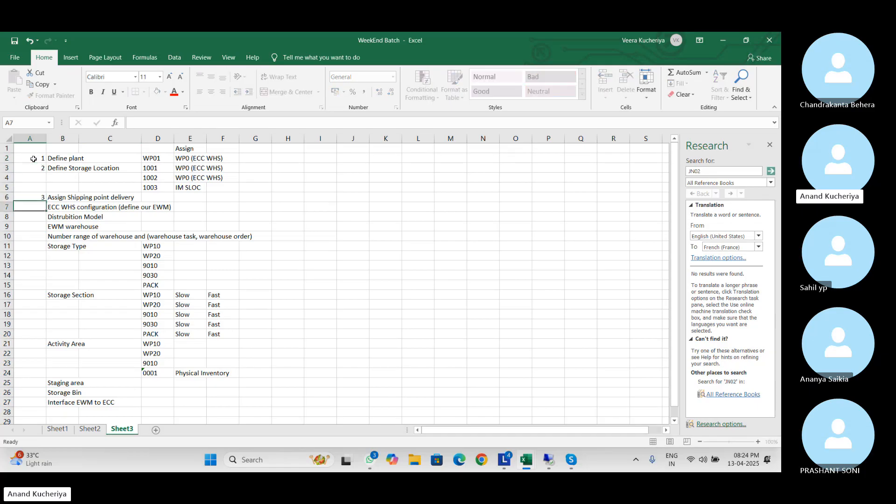
text(4)
key(Return)
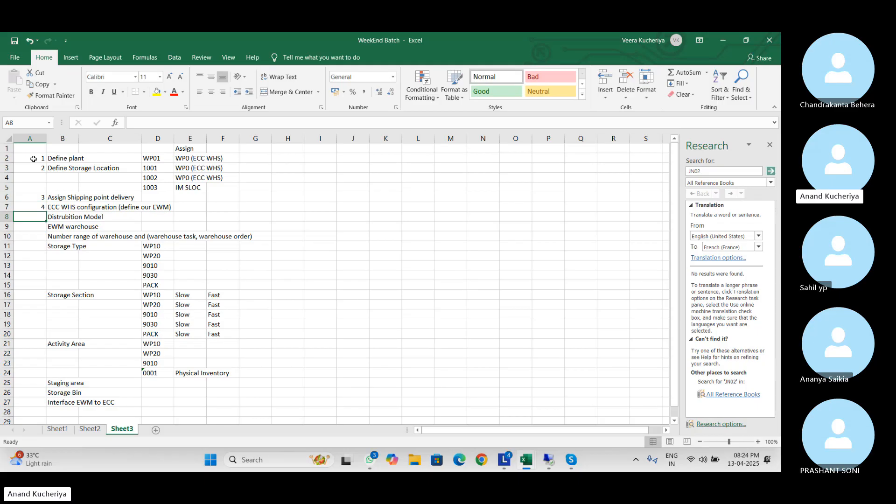
text(5)
key(Return)
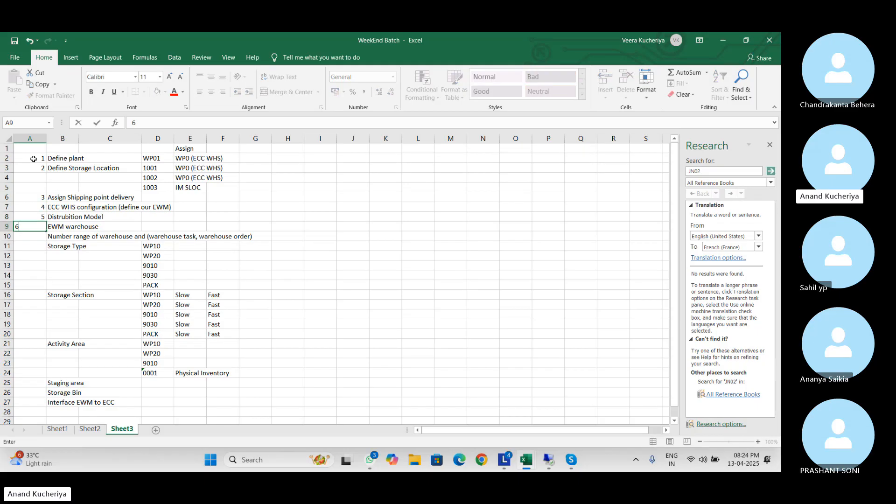
text(6)
key(Tab)
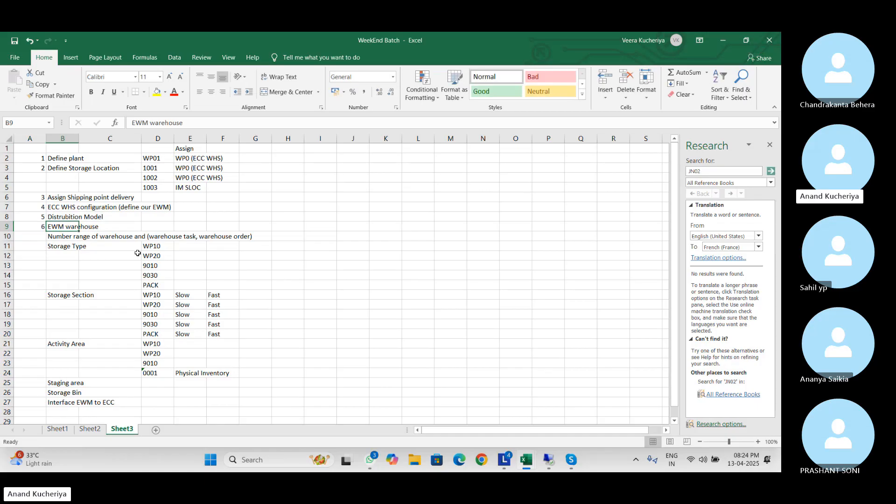
click(357, 308)
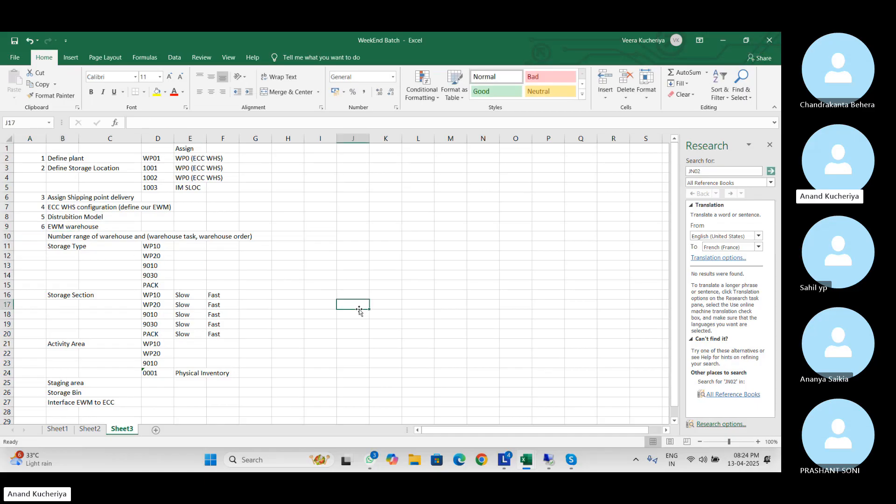
click(699, 365)
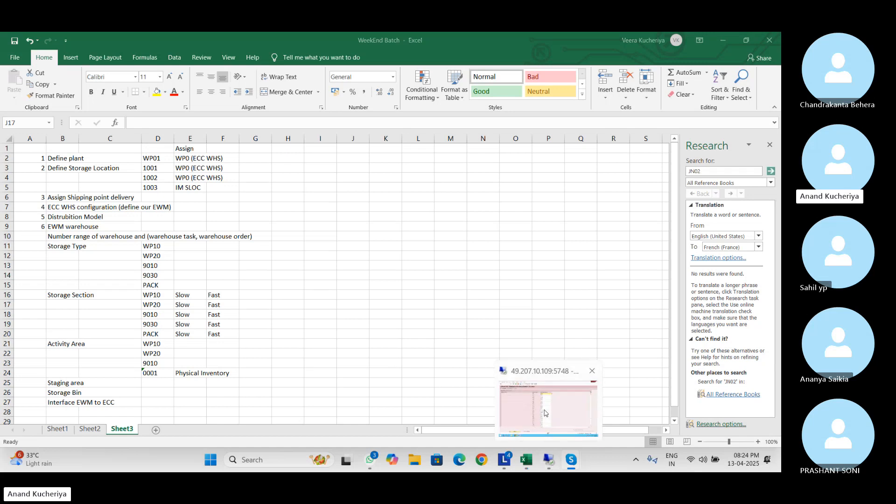
Back in SAP, exit the warehouse number mapping and expand Enterprise Structure > Definition > Logistics - General
click(551, 466)
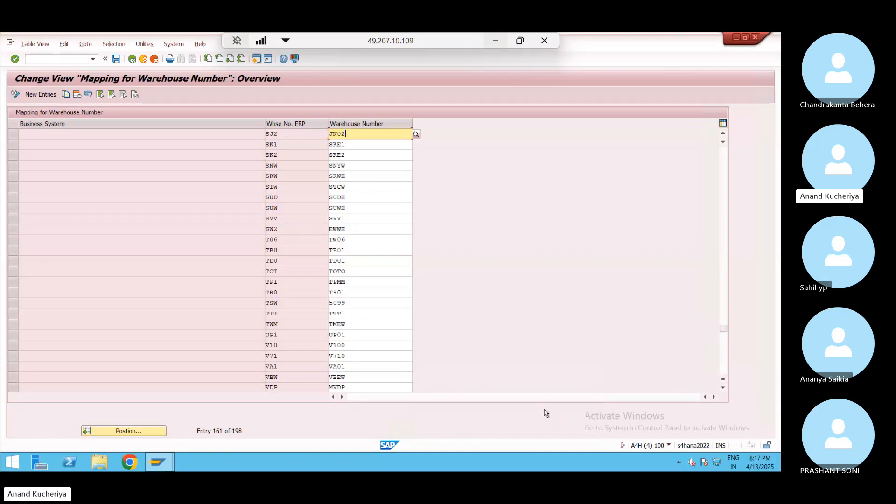
click(144, 58)
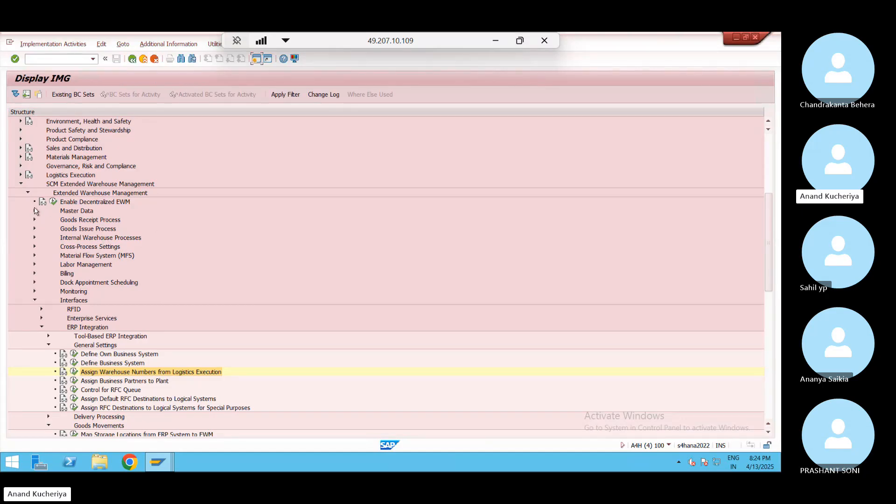
click(21, 184)
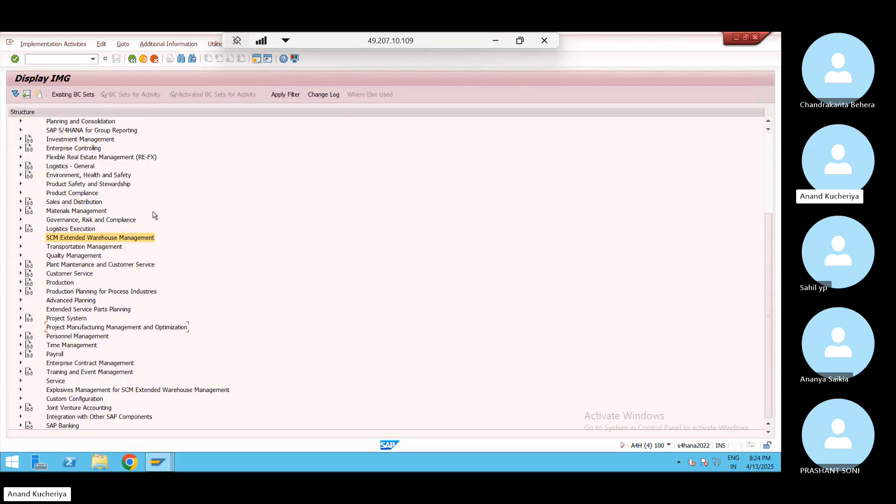
click(770, 157)
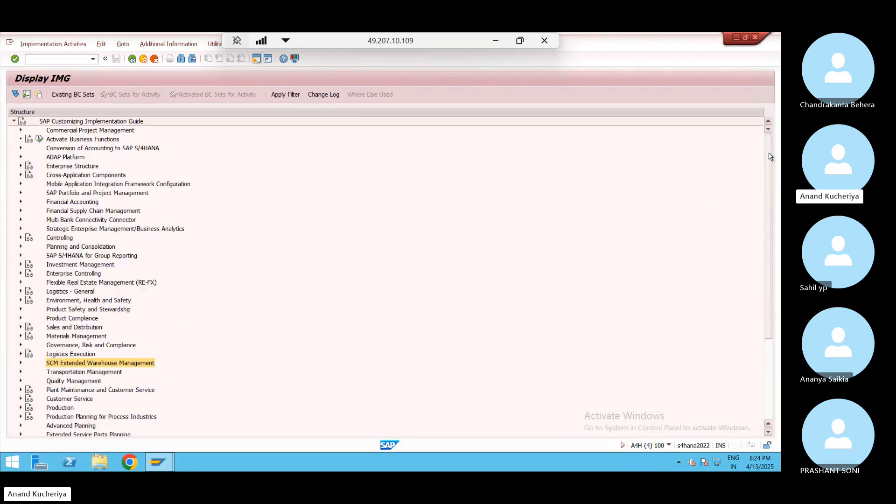
click(21, 166)
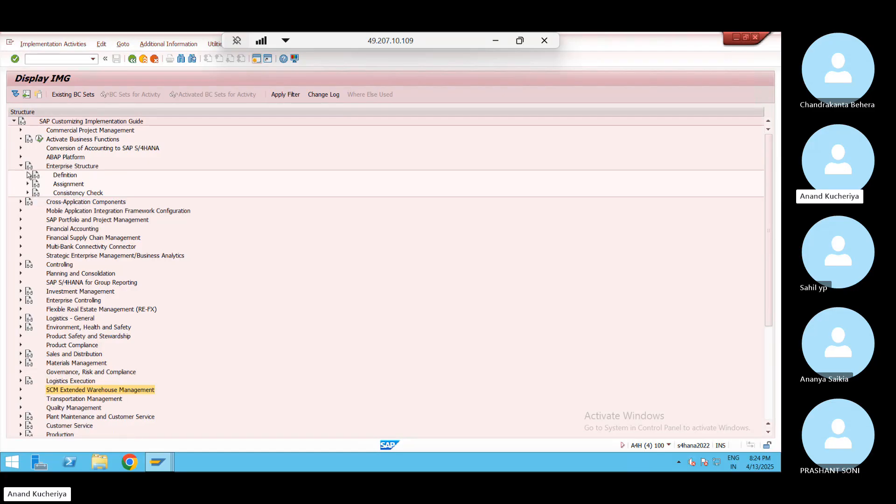
click(27, 174)
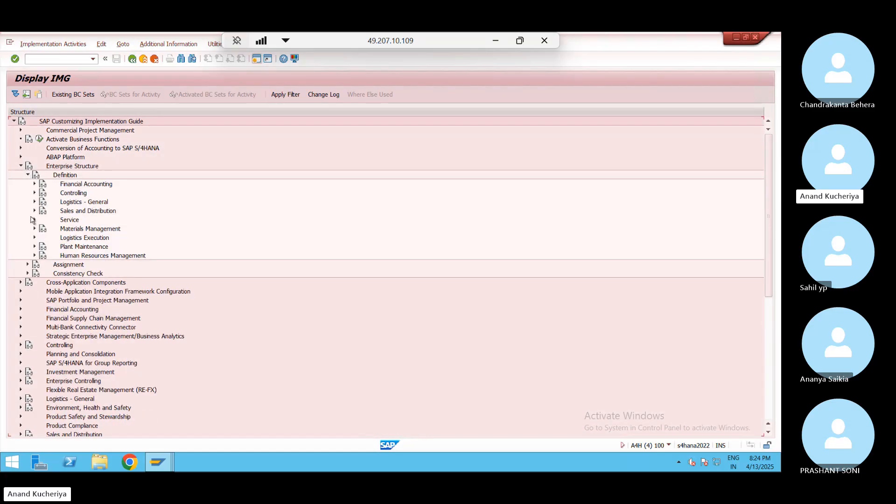
click(35, 202)
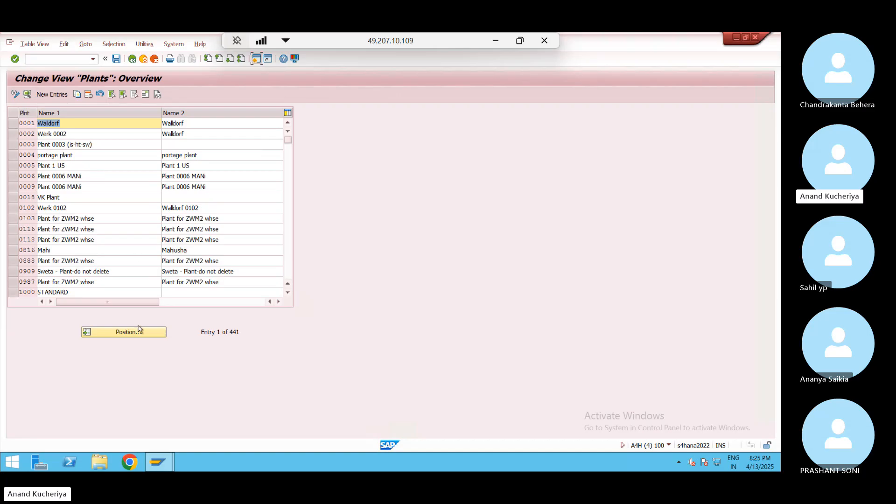
Position the Plants list on SJ02, select it and start Copy As
click(138, 330)
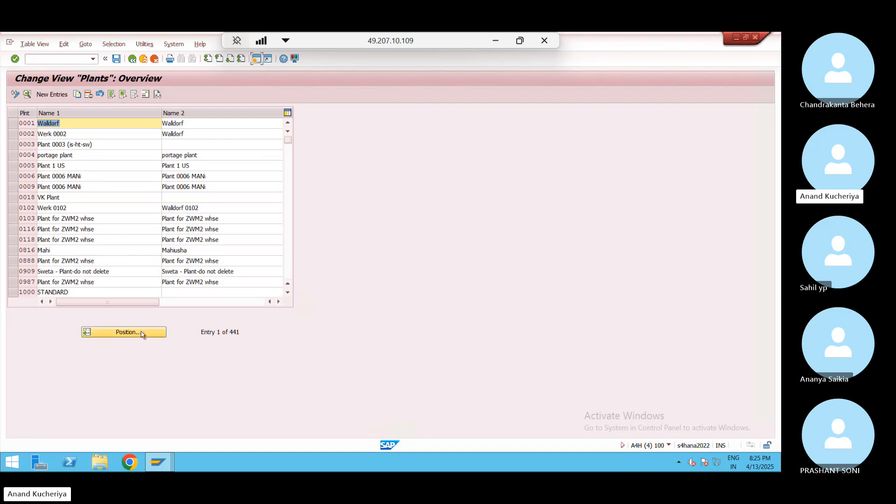
key(space)
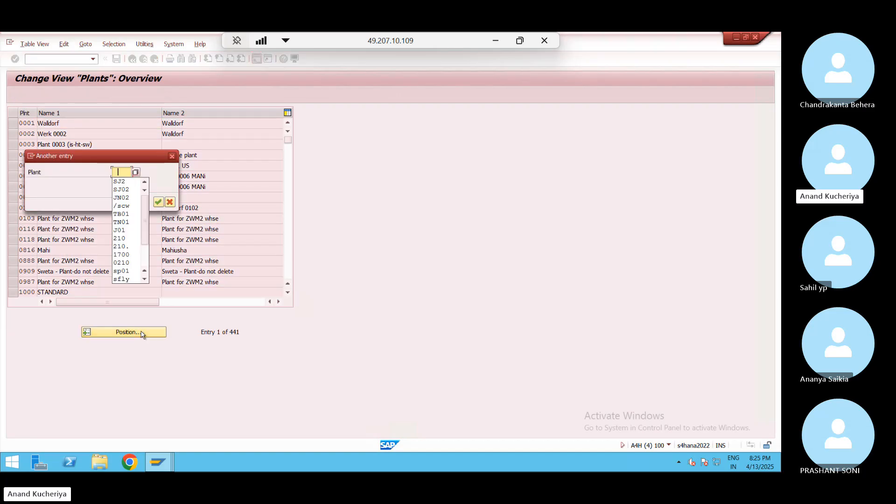
key(Down)
key(Down)
key(Return)
key(Return)
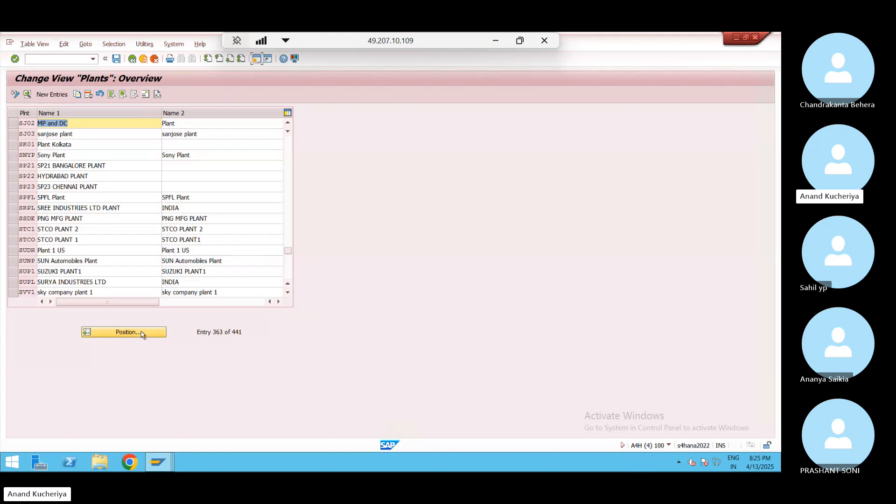
click(13, 124)
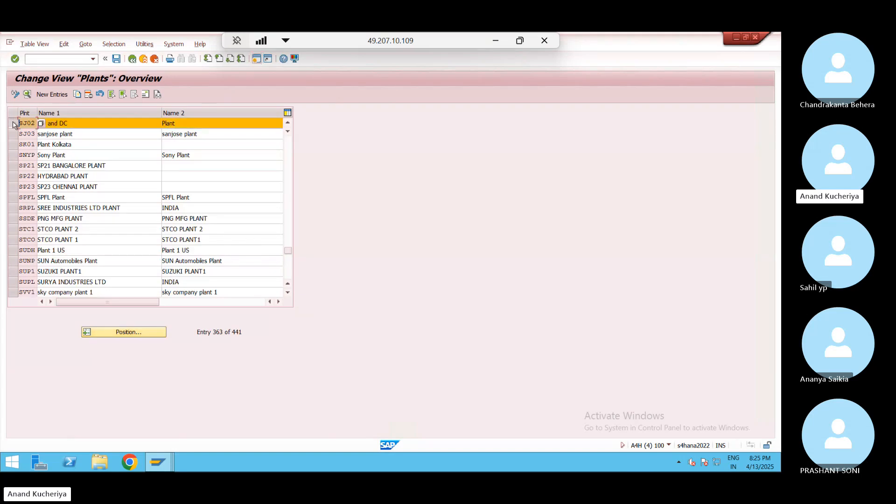
click(77, 95)
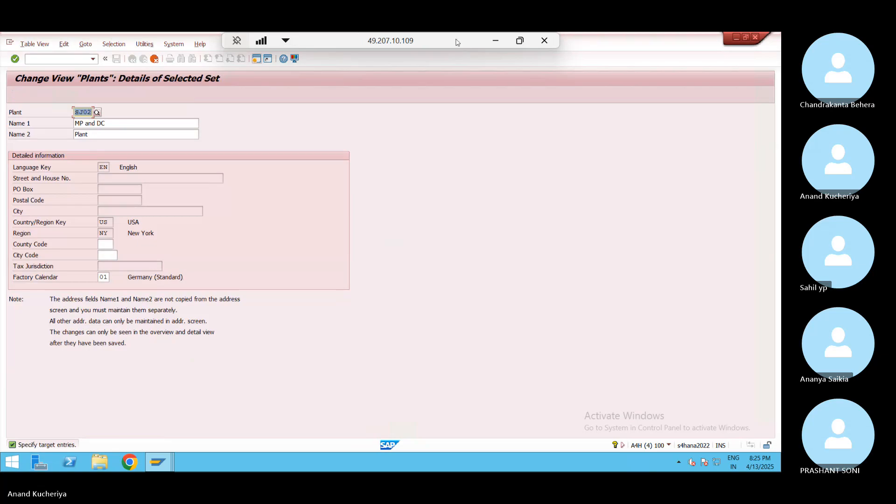
Name the copied plant WP01 and accept its address
click(496, 41)
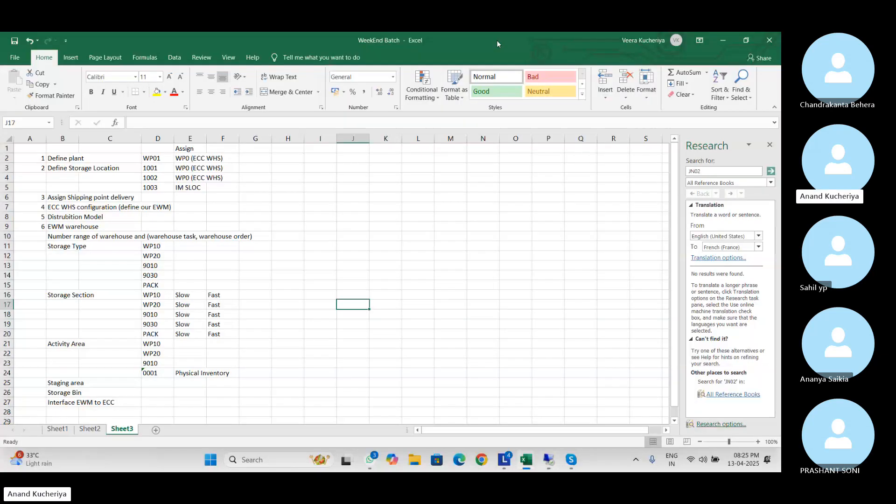
key(alt+Tab)
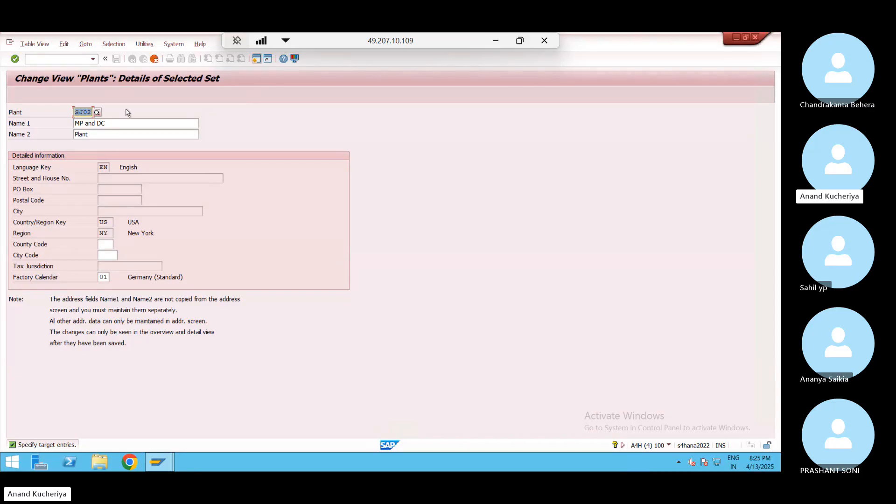
text(WP01)
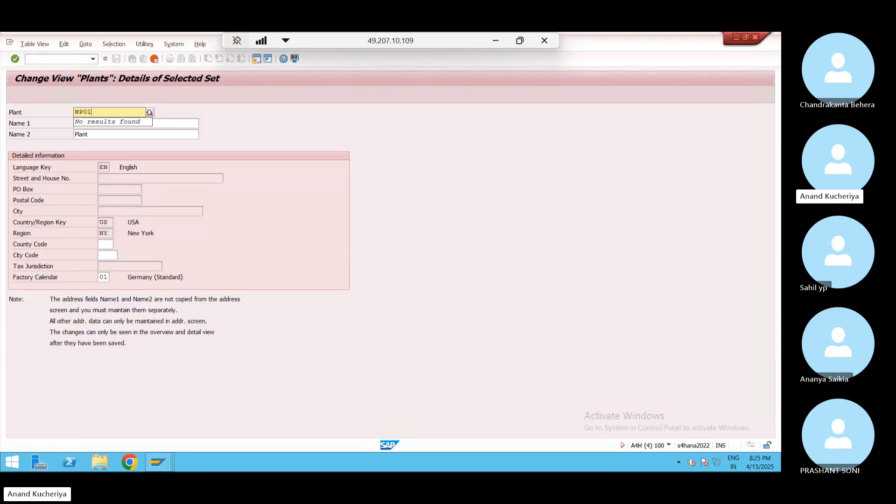
click(132, 132)
click(114, 123)
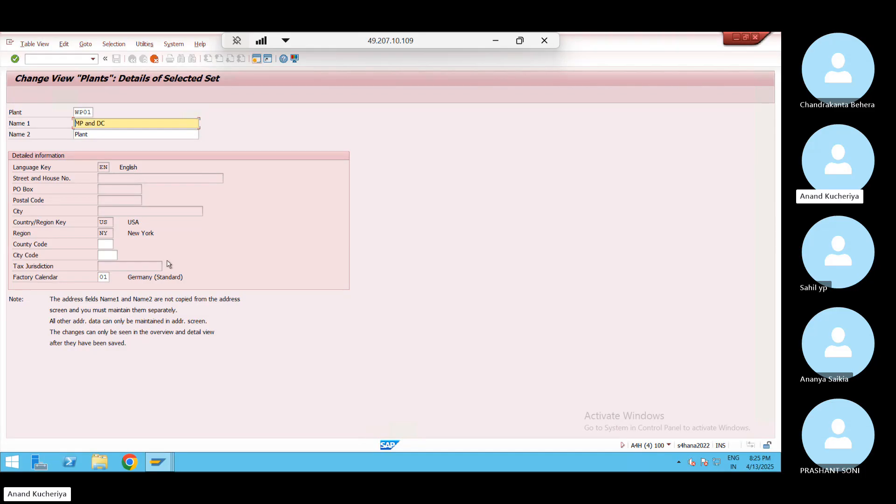
key(Return)
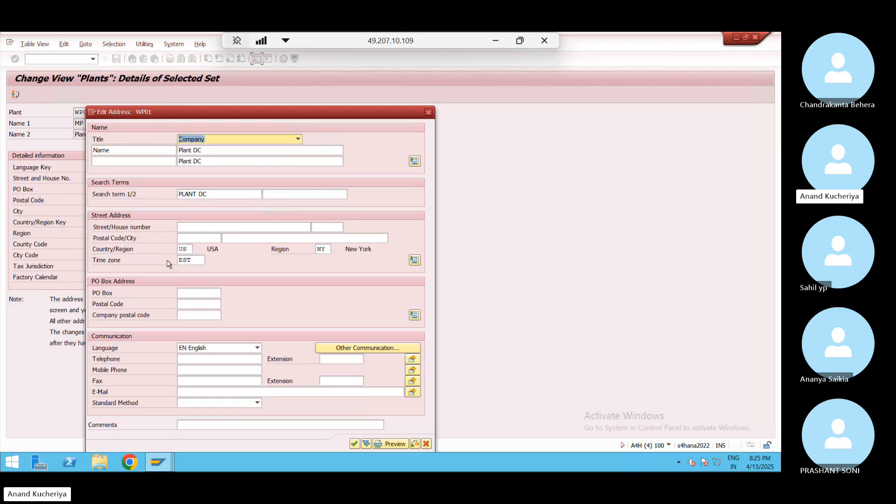
click(354, 443)
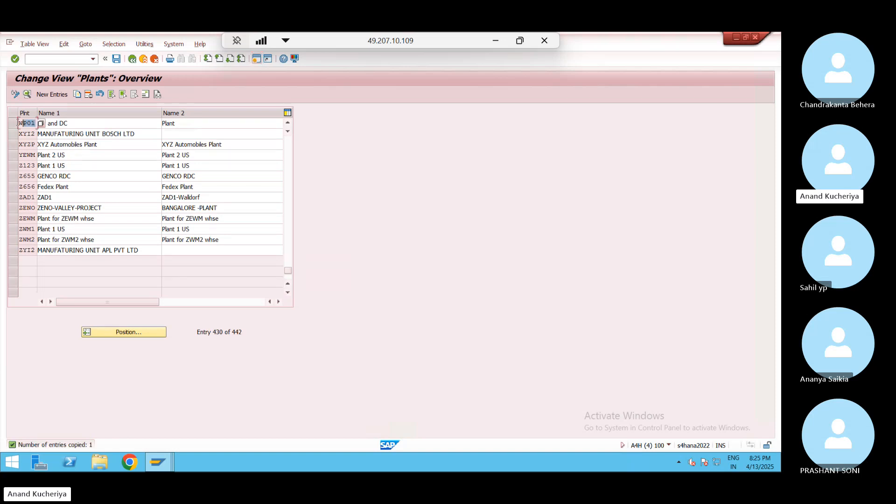
Save plant WP01 under a new customizing request 'New Setup'
click(117, 59)
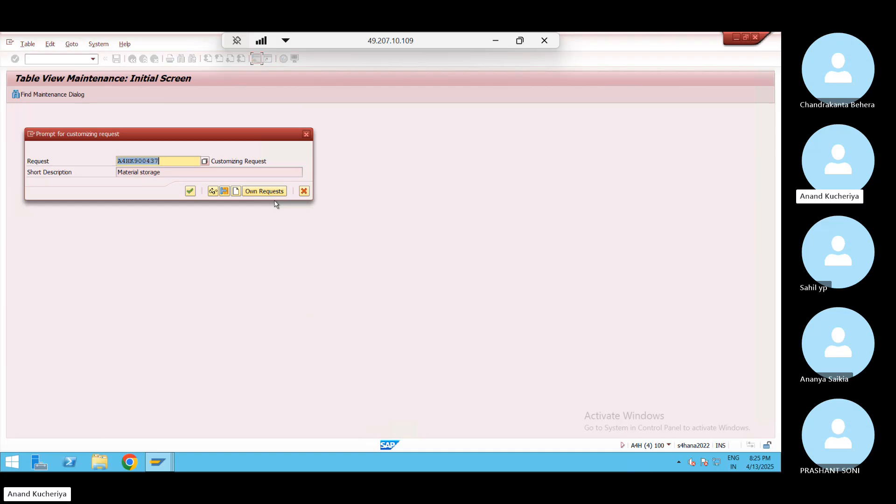
click(236, 191)
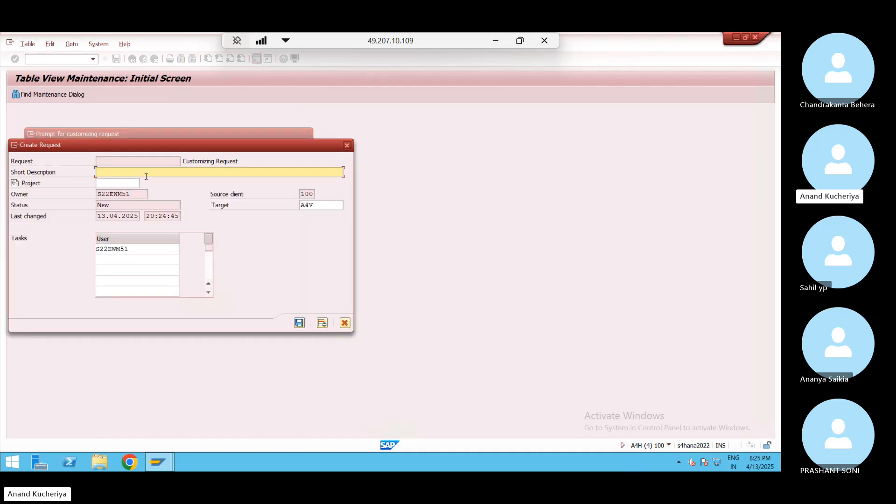
text(New Setup)
click(300, 322)
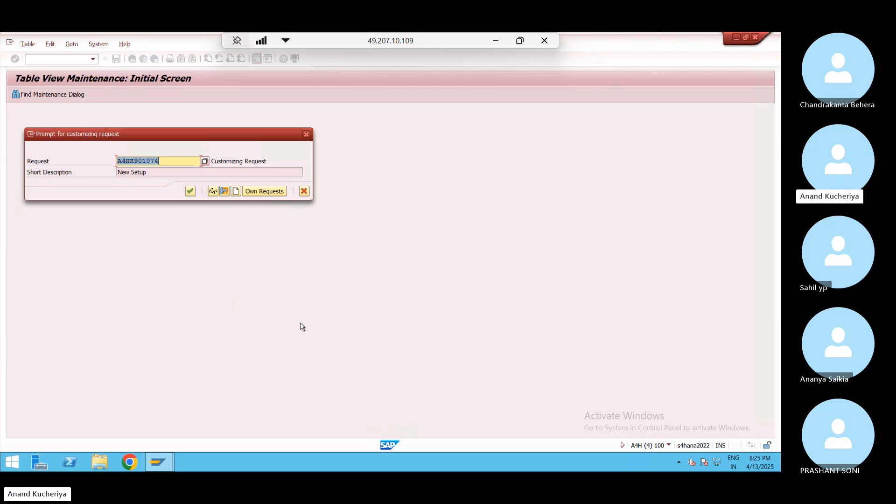
key(Return)
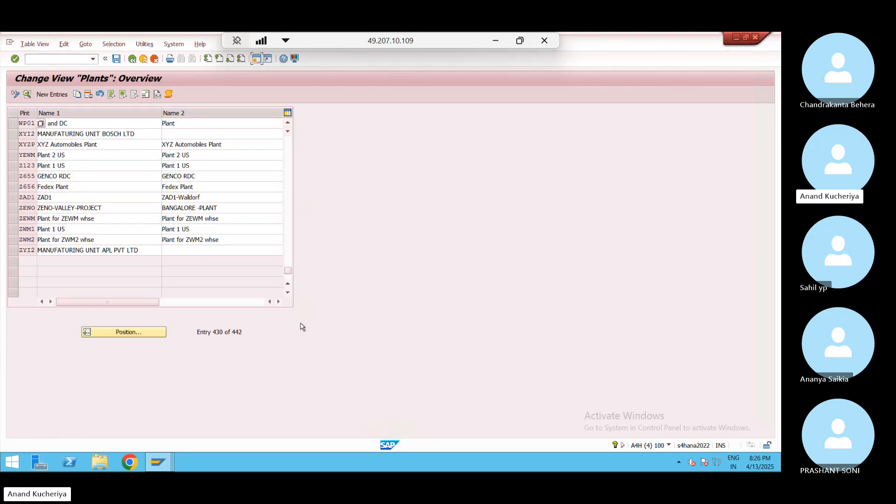
Open Maintain storage location under Materials Management for plant WP01
click(132, 59)
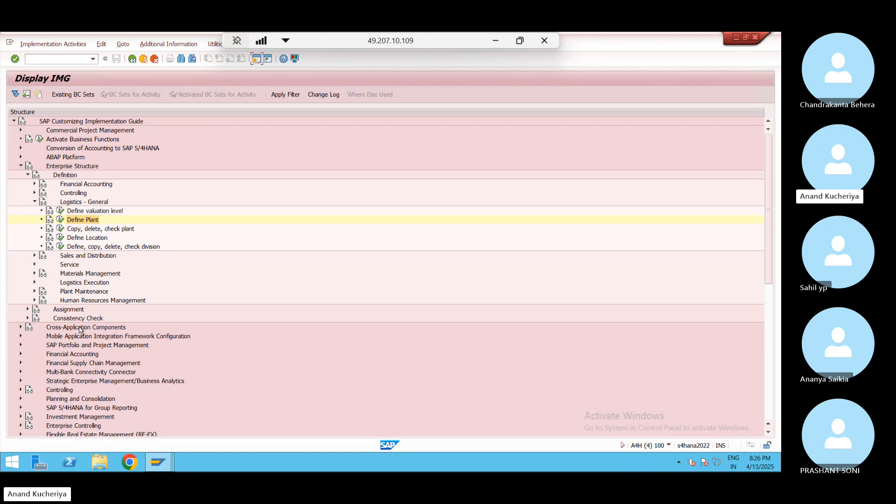
click(35, 273)
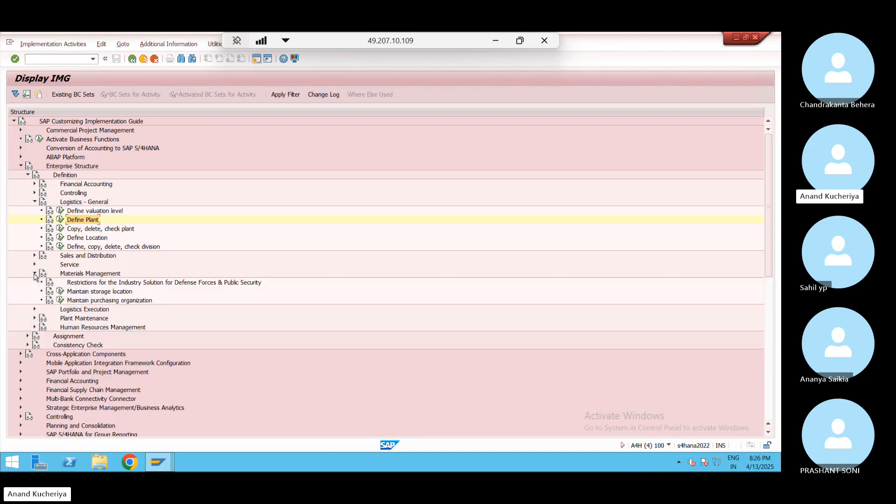
click(60, 292)
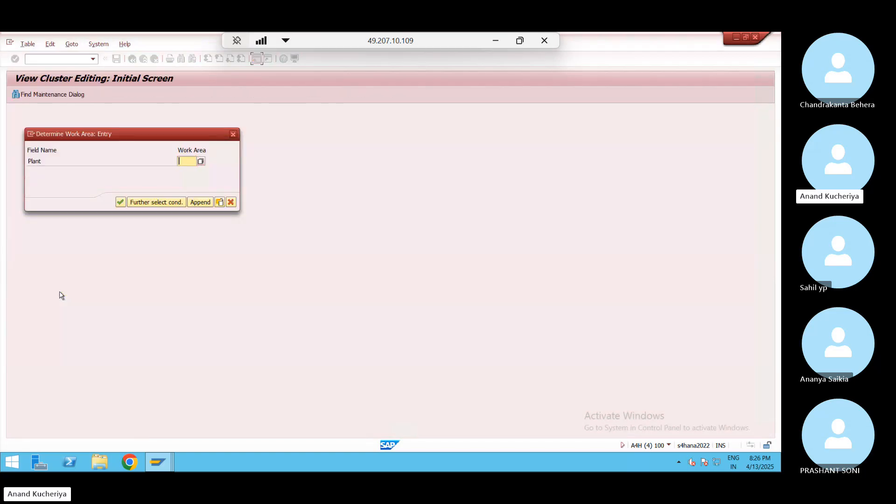
text(WP01)
key(Return)
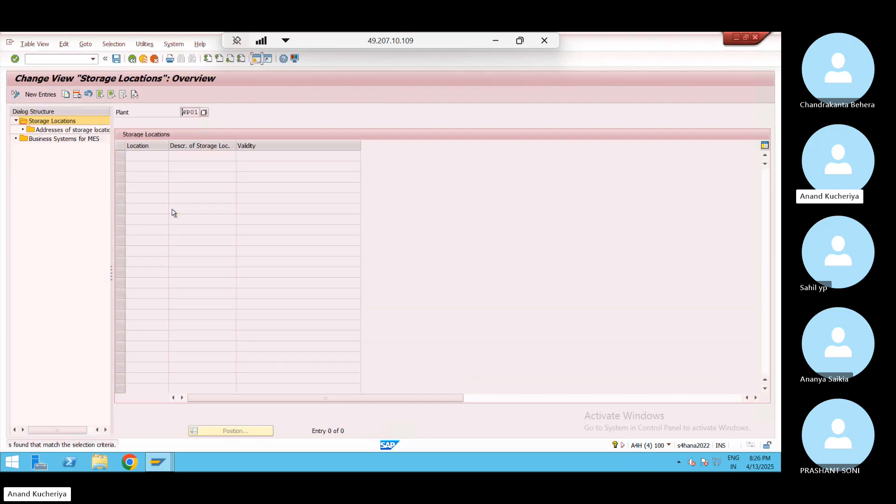
Enter storage locations 1001 RM Storage, 1002 SF/FM Storage and 1003 IM Storage
click(49, 94)
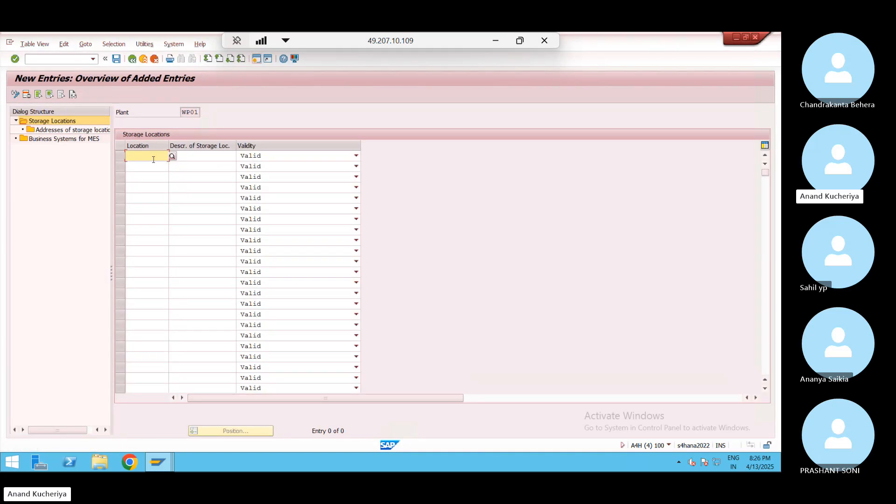
text(1001)
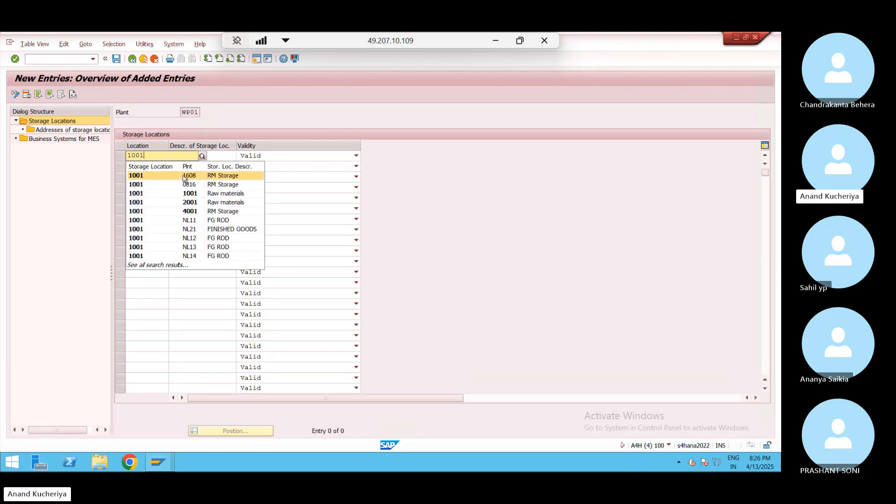
click(183, 177)
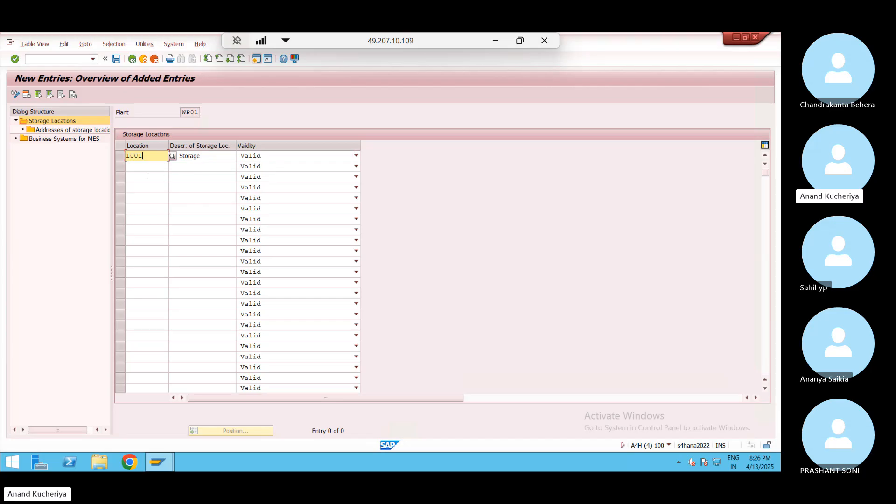
key(Tab)
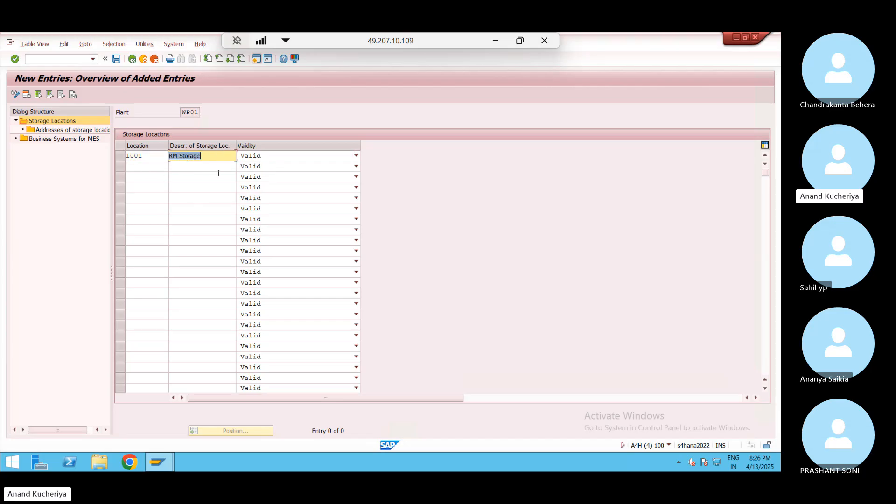
click(136, 164)
text(1002)
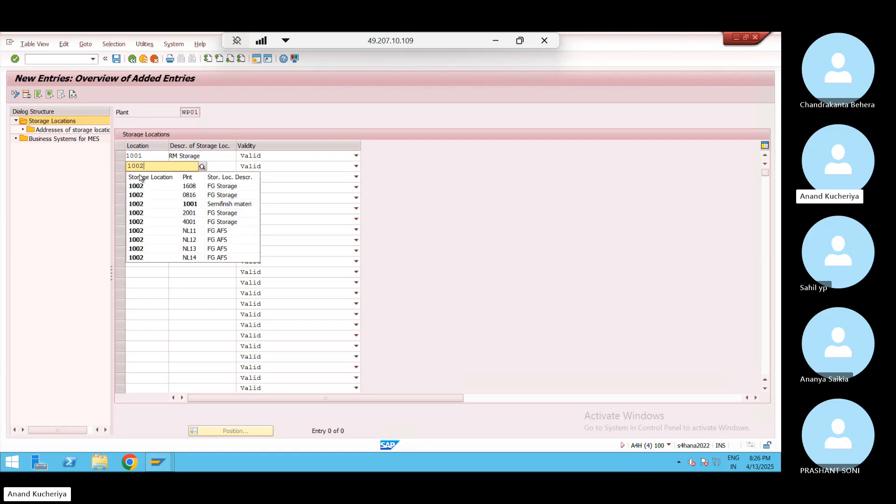
click(141, 176)
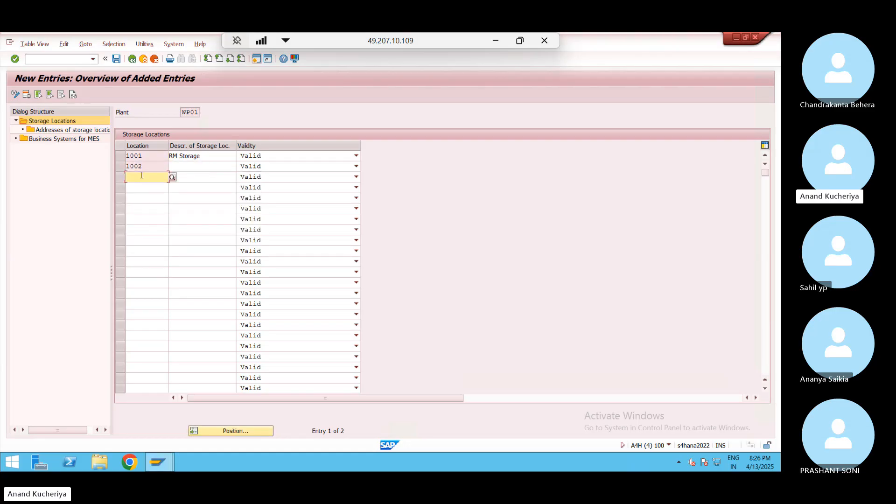
text(1003)
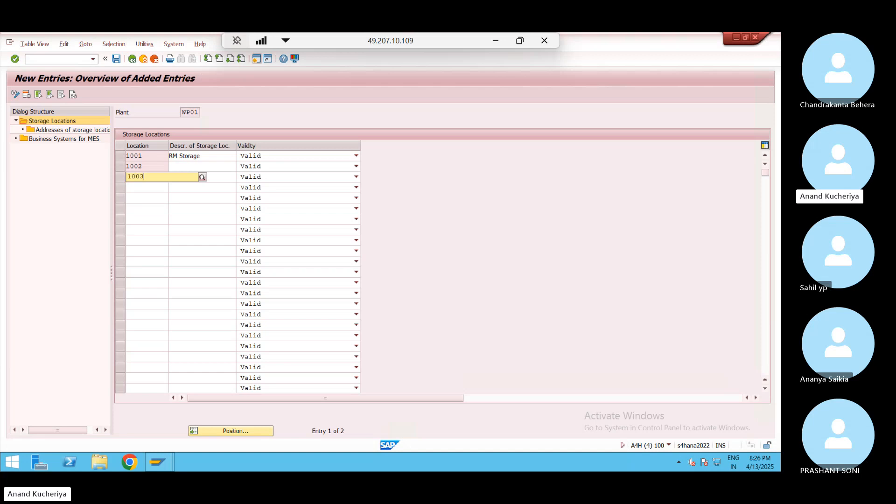
click(183, 164)
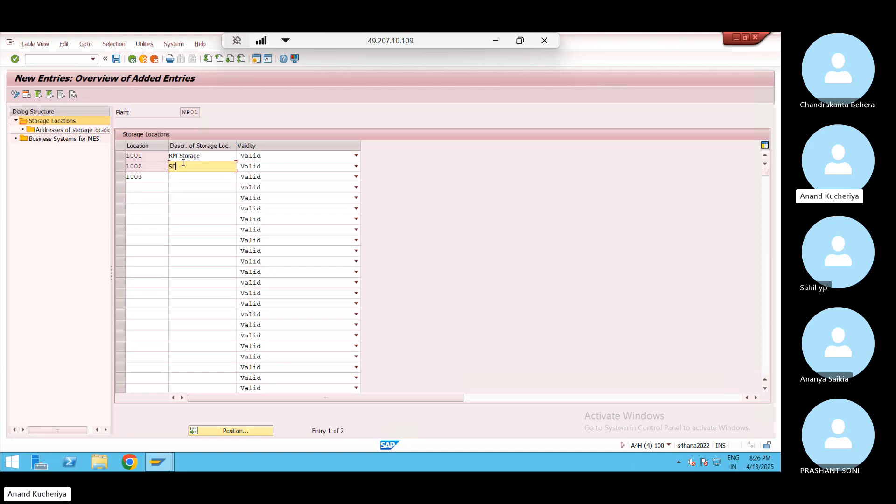
text(SF/FM Storage)
click(186, 175)
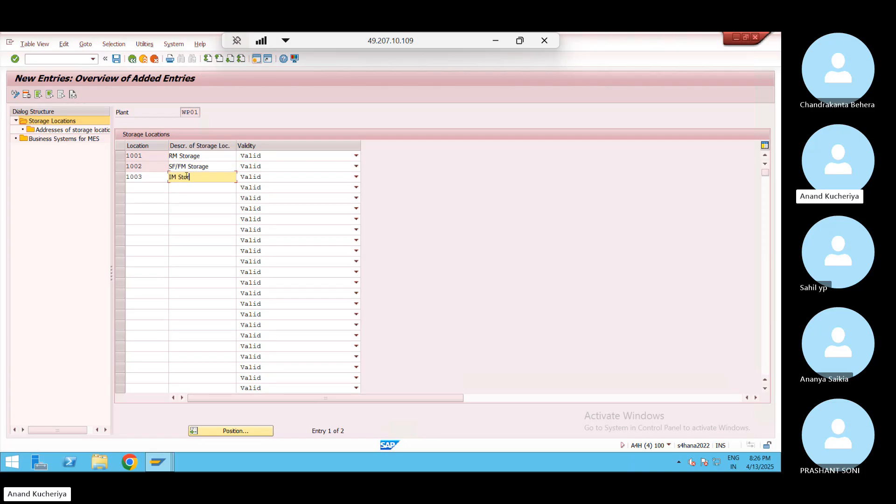
text(IM Storage)
key(Return)
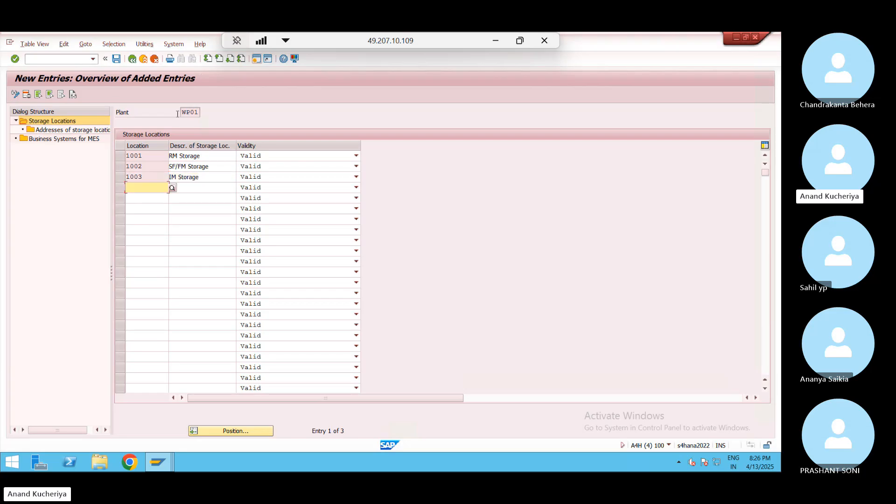
Save the storage locations under the customizing request and go back to the guide
click(117, 58)
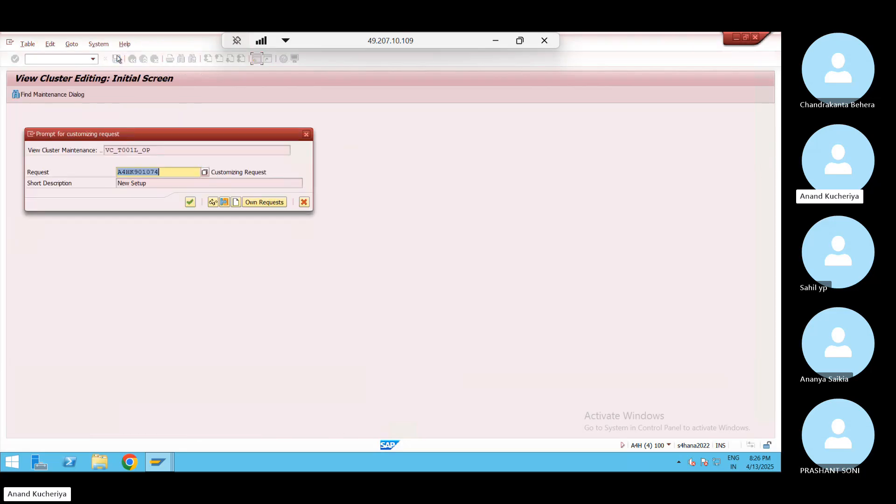
click(191, 202)
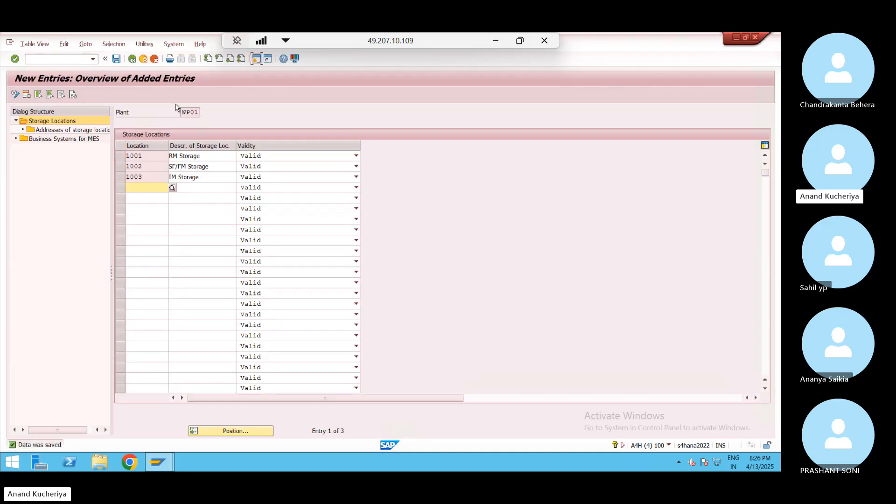
click(200, 112)
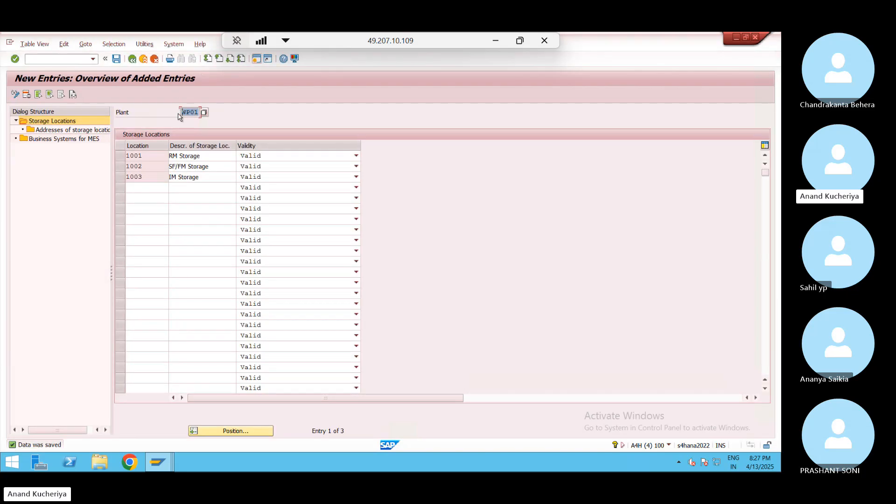
click(132, 59)
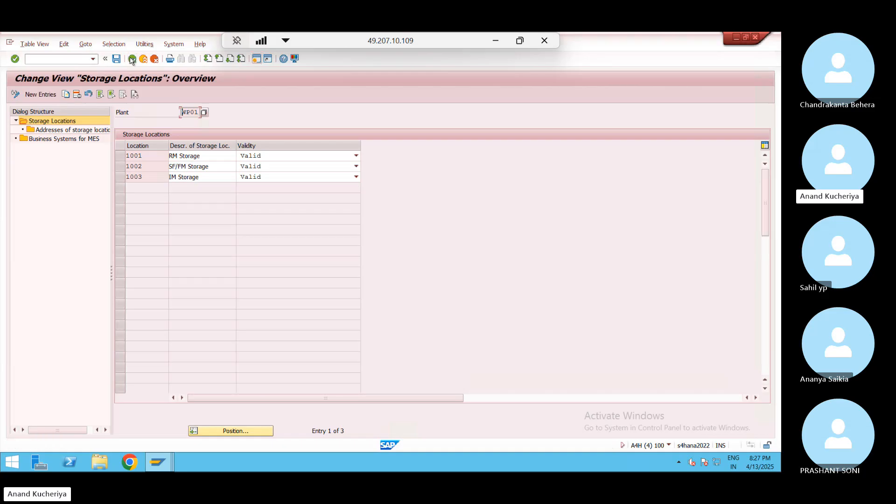
click(132, 60)
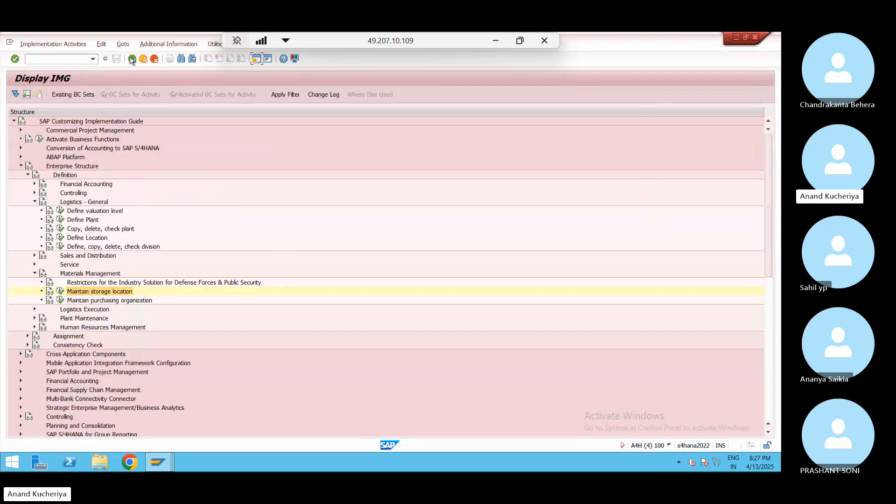
In Define Warehouse Number, locate warehouse SJ2 and copy it as a template
click(34, 310)
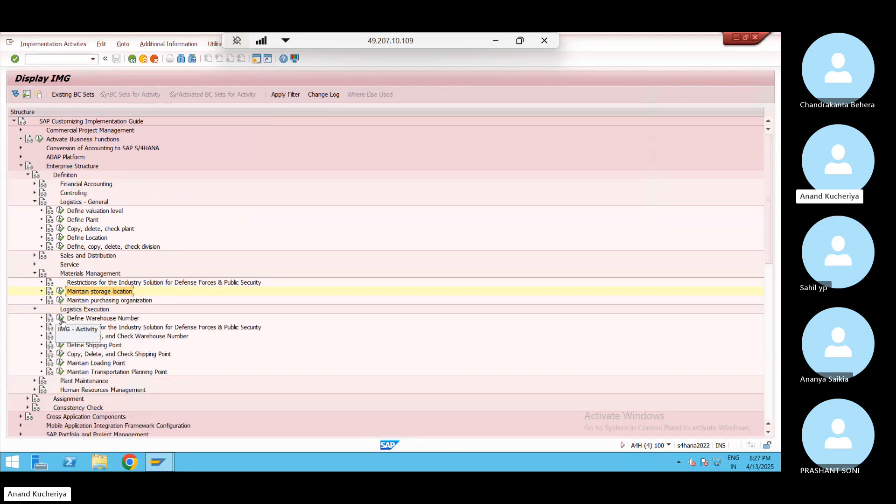
click(63, 319)
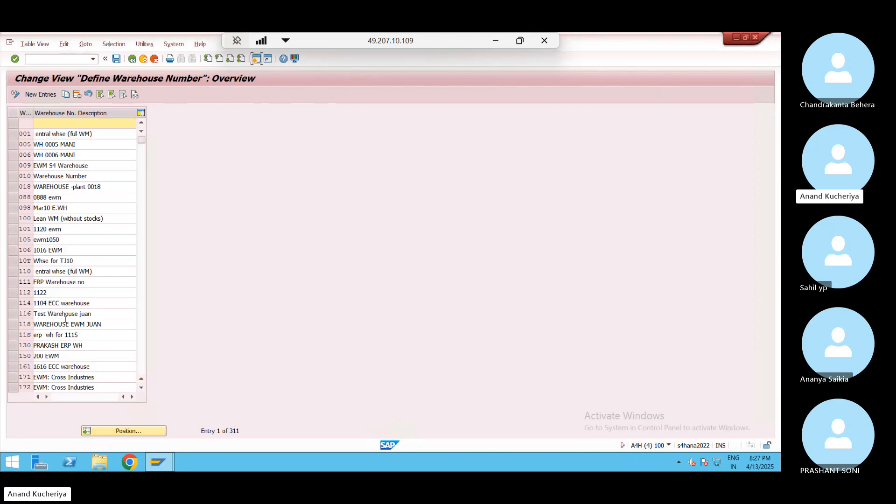
click(124, 431)
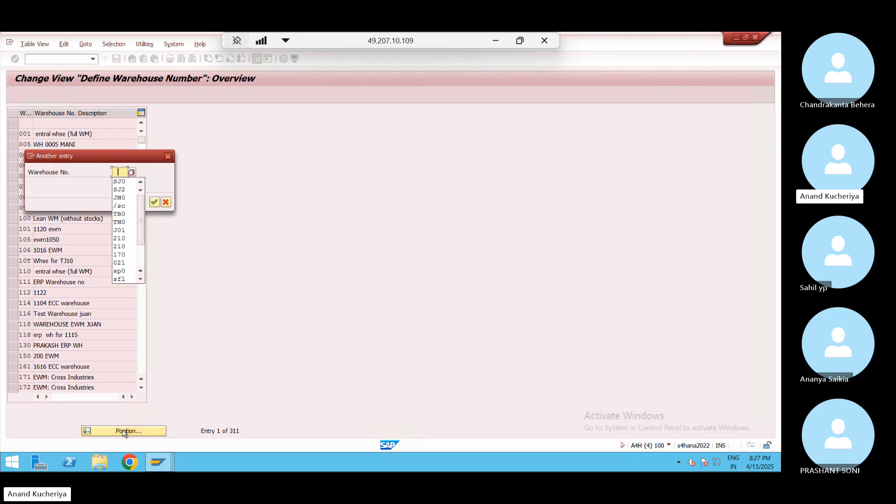
key(Down)
key(Down)
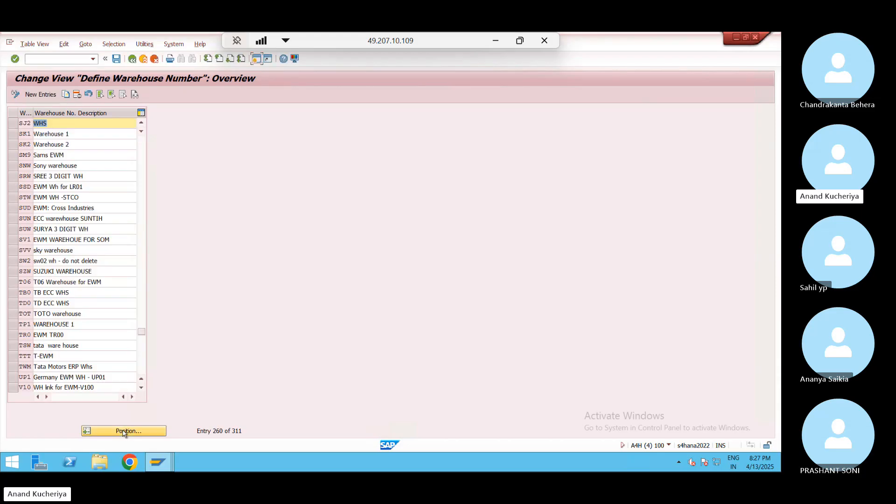
click(13, 122)
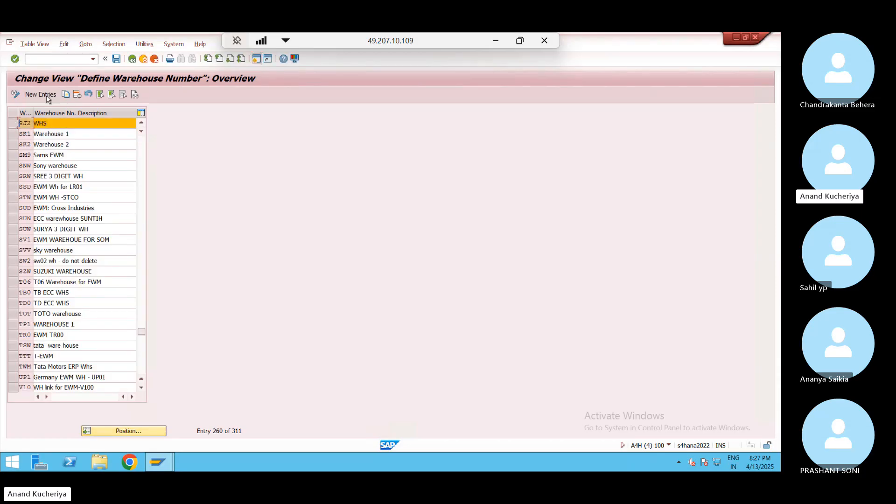
click(65, 95)
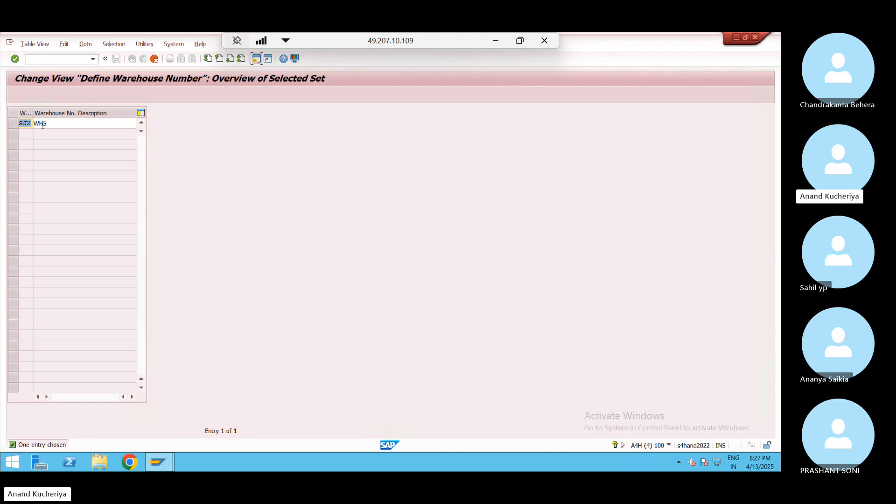
Set the copy to WP0 with description WP01 WHS, save under the request, and go back
text(WP0)
click(37, 122)
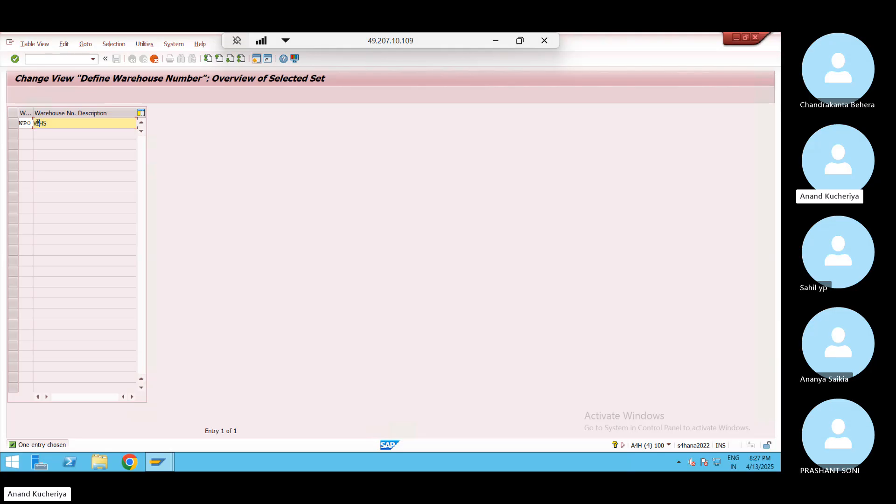
text(WP01)
key(Return)
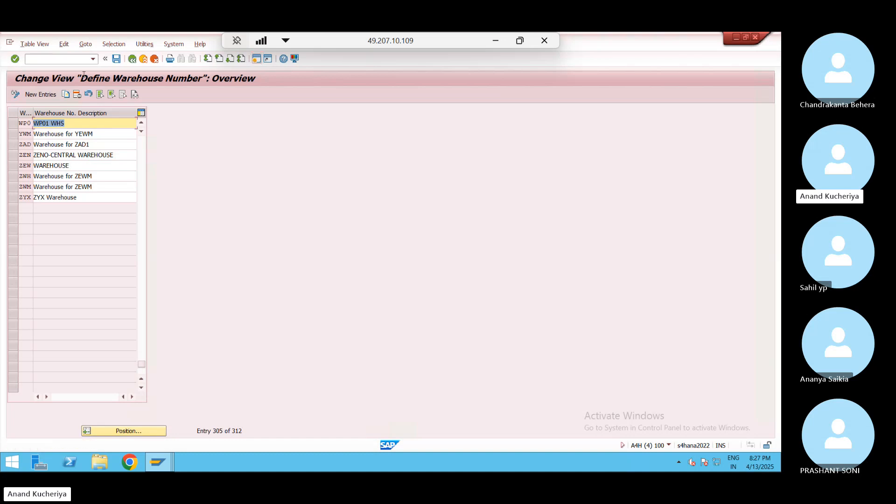
click(116, 59)
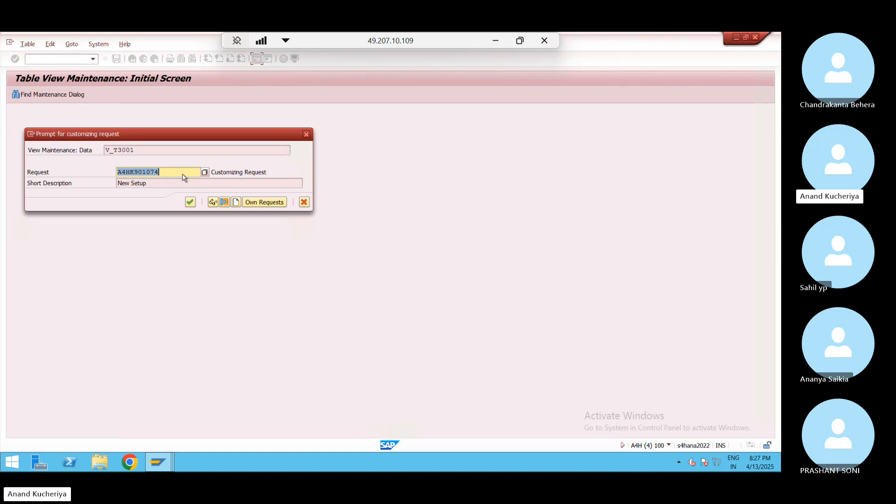
click(191, 202)
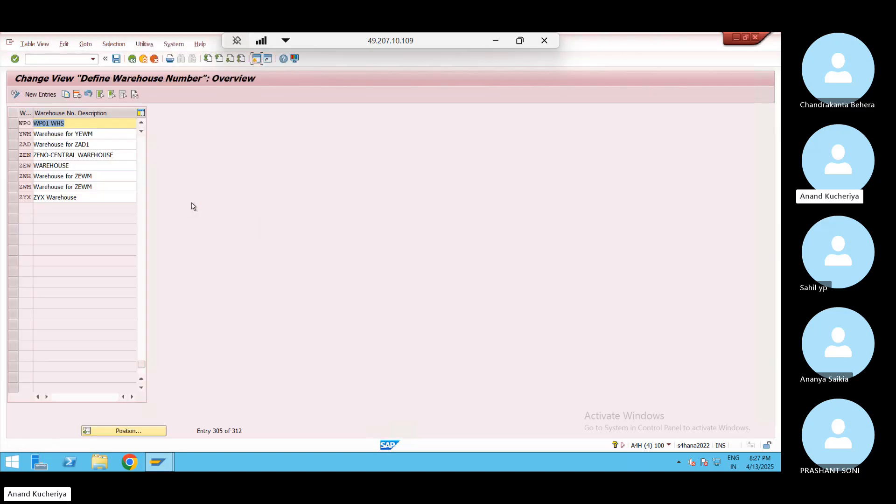
click(133, 59)
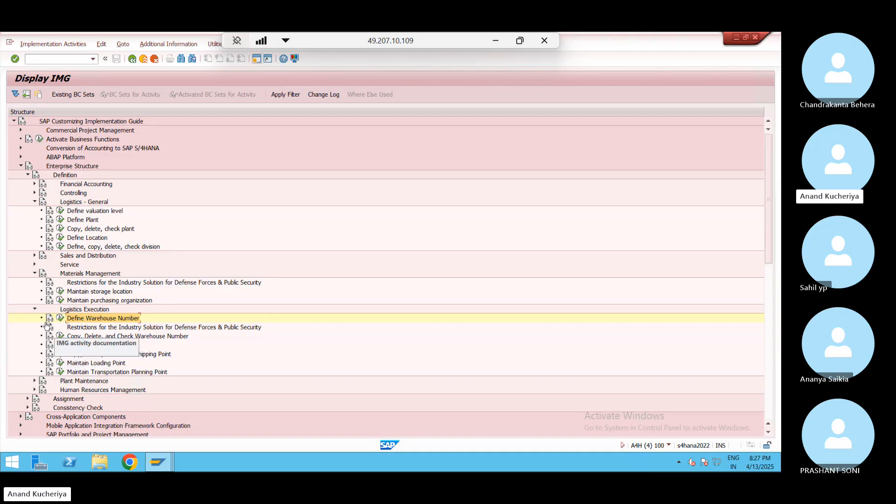
Under Assignment > Logistics Execution, launch Assign Warehouse Number to Plant and Storage Location
click(35, 310)
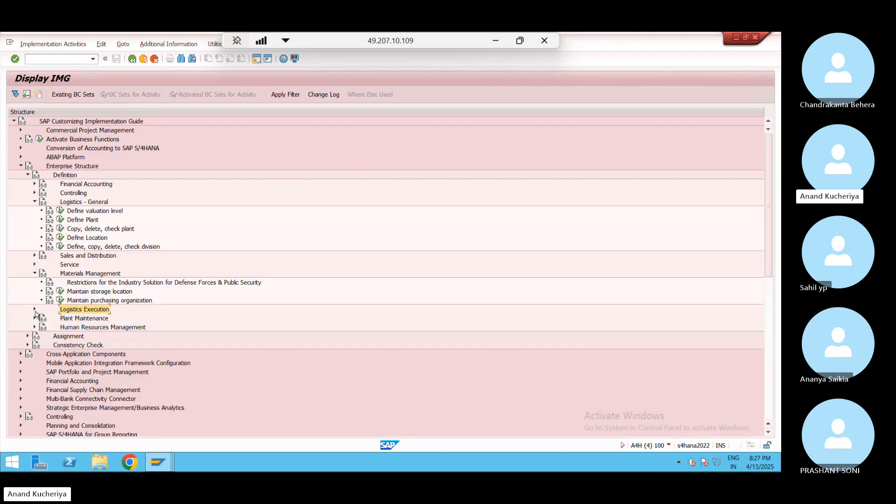
click(28, 337)
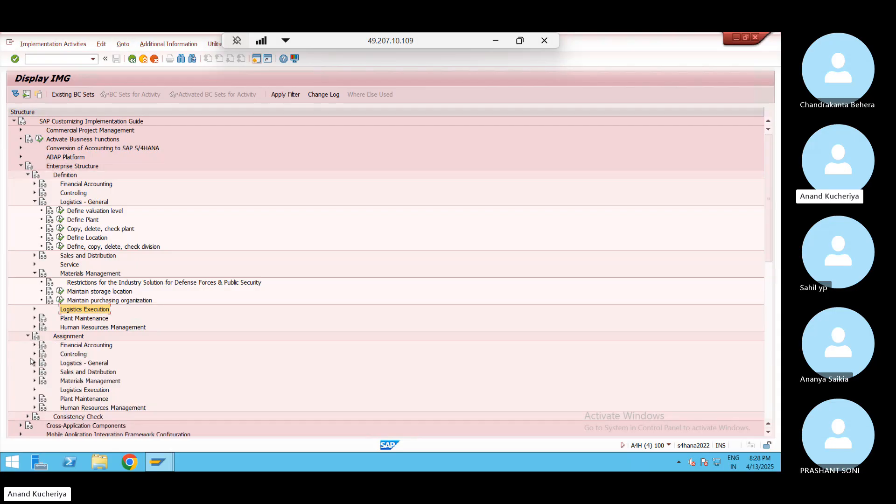
click(35, 382)
click(35, 381)
click(35, 391)
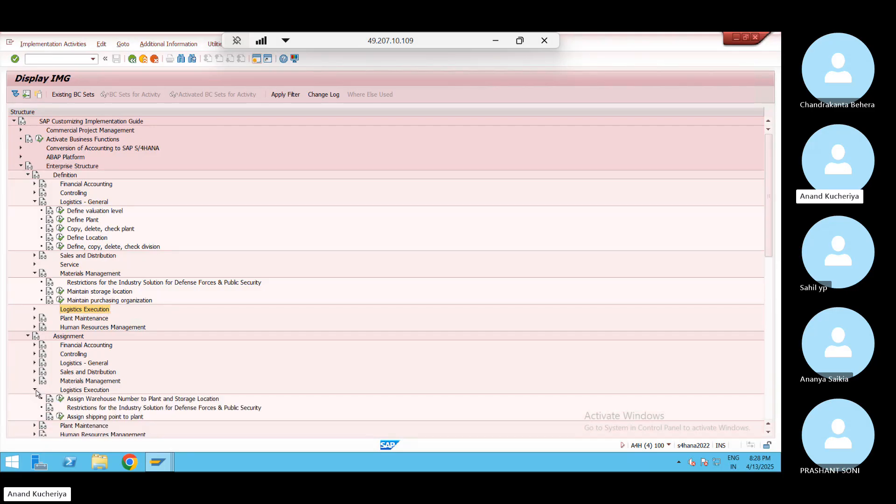
click(61, 399)
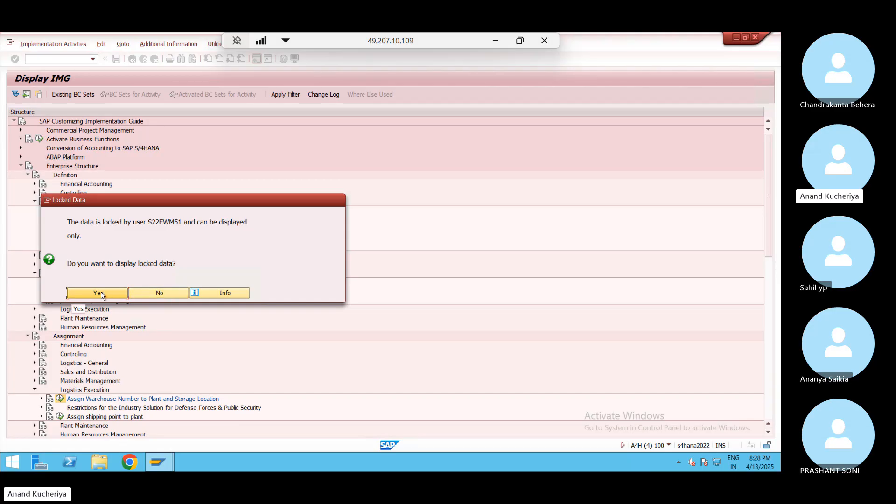
Decline the locked-data display, exit the Display IMG sessions, and select the SJ02 0001 and 0002 rows
click(162, 296)
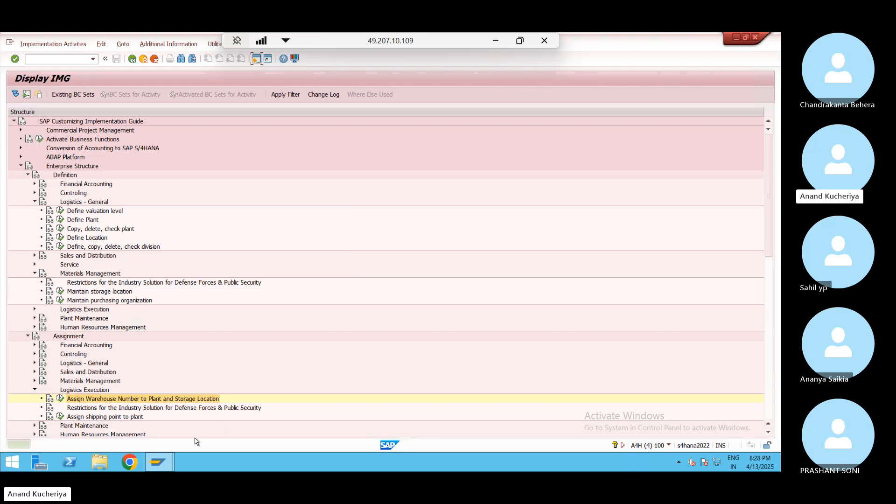
mouse_move(159, 464)
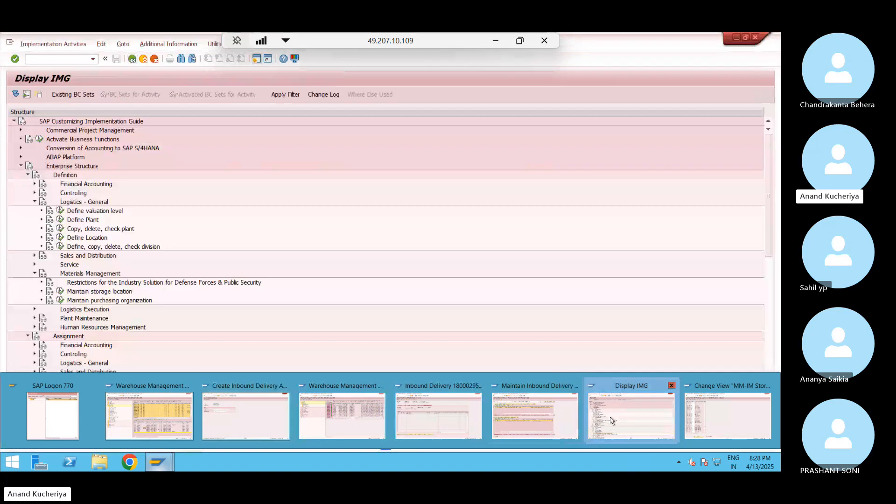
click(611, 420)
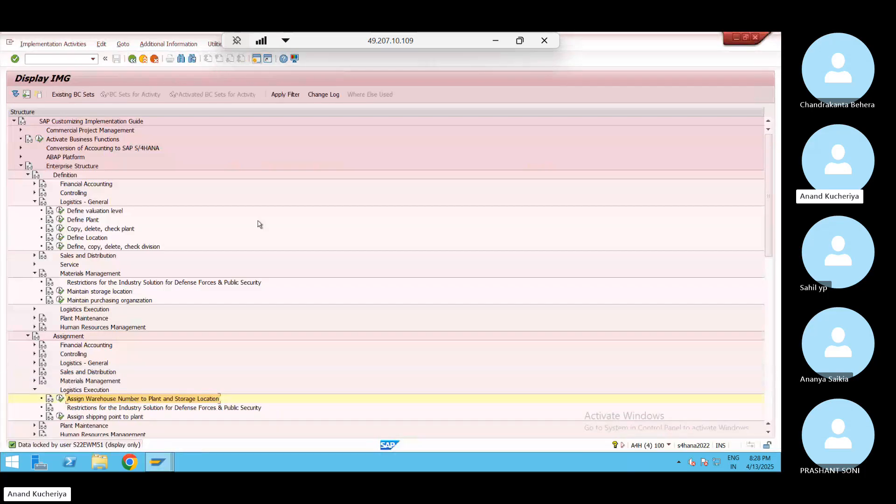
click(144, 59)
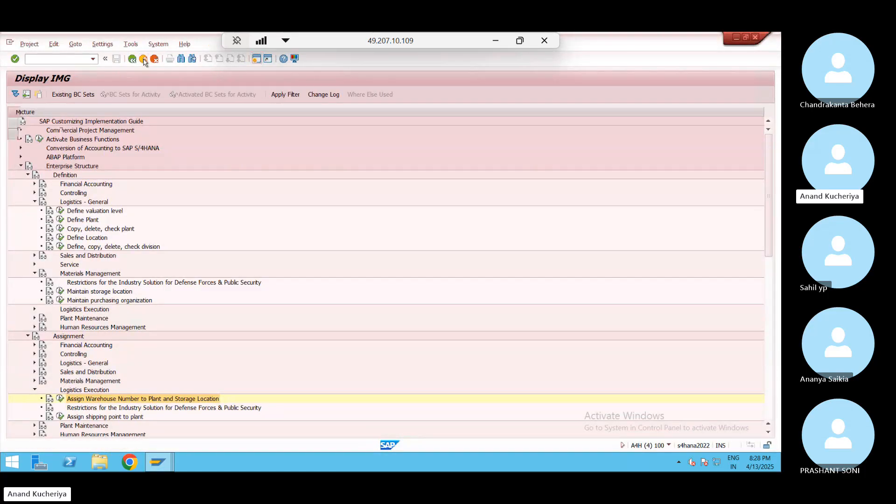
click(143, 58)
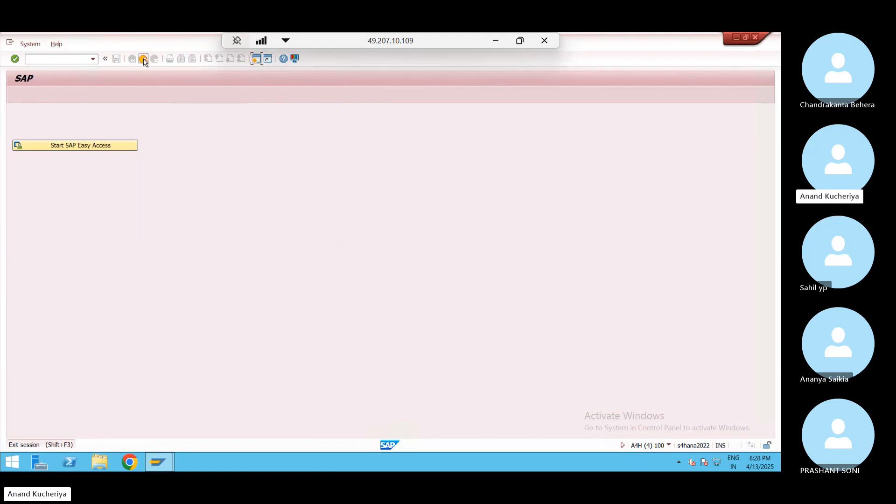
click(143, 59)
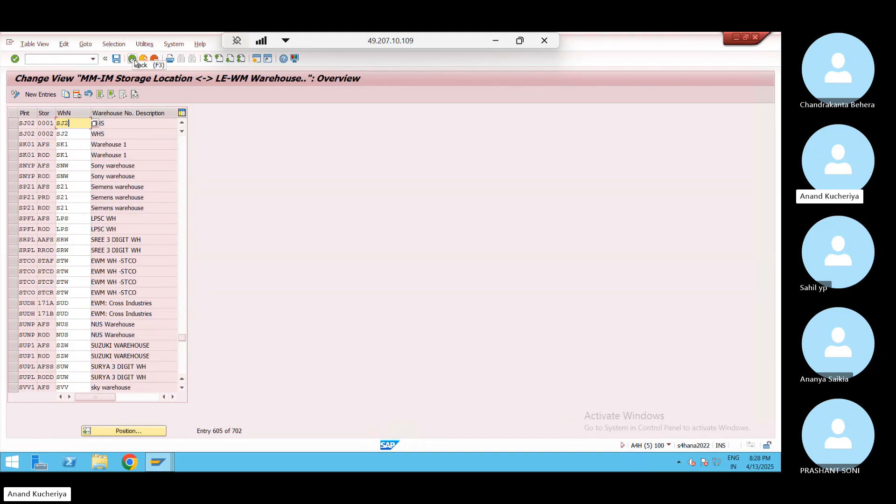
click(14, 124)
click(14, 134)
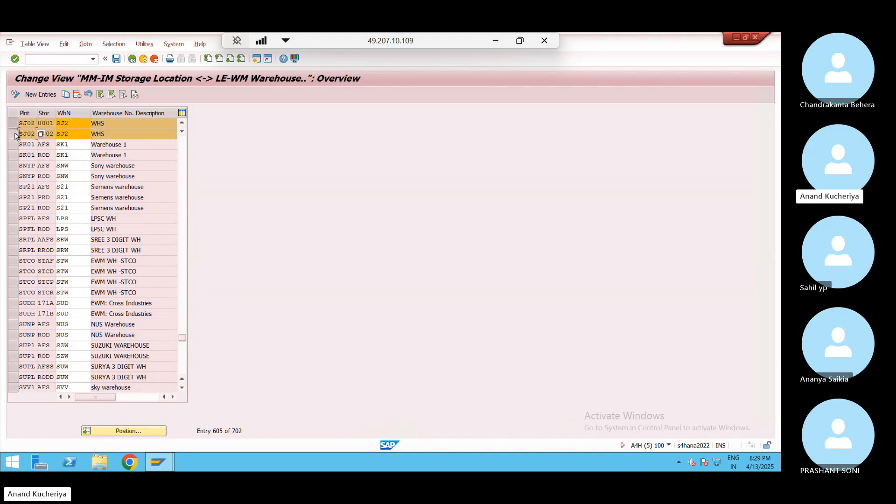
Copy the two SJ02 entries and change both plants to WP01
click(65, 96)
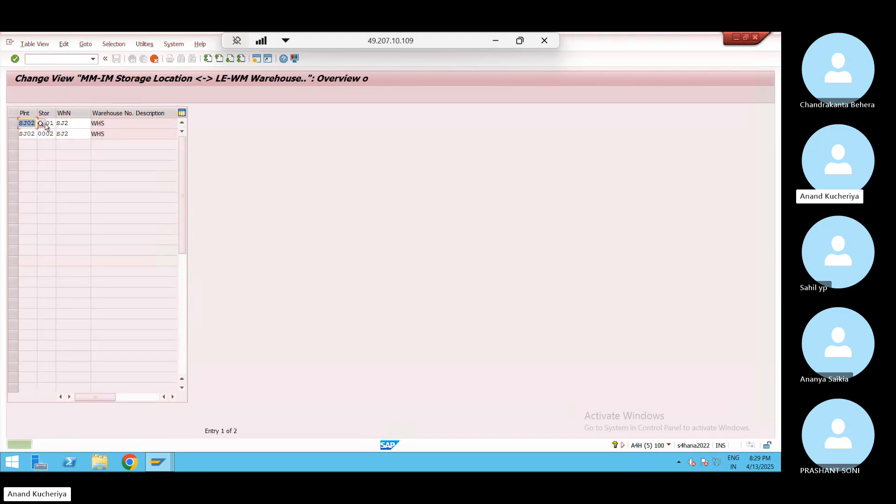
text(WP01)
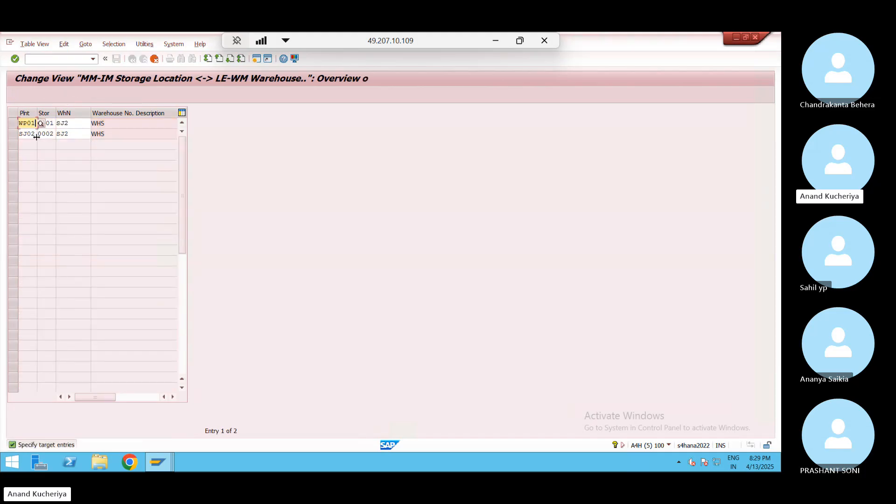
double_click(36, 133)
key(BackSpace)
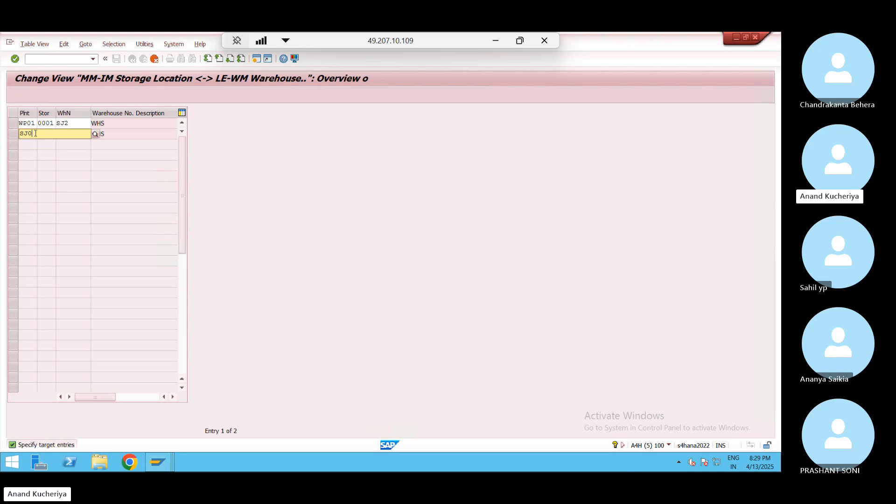
text(WP01)
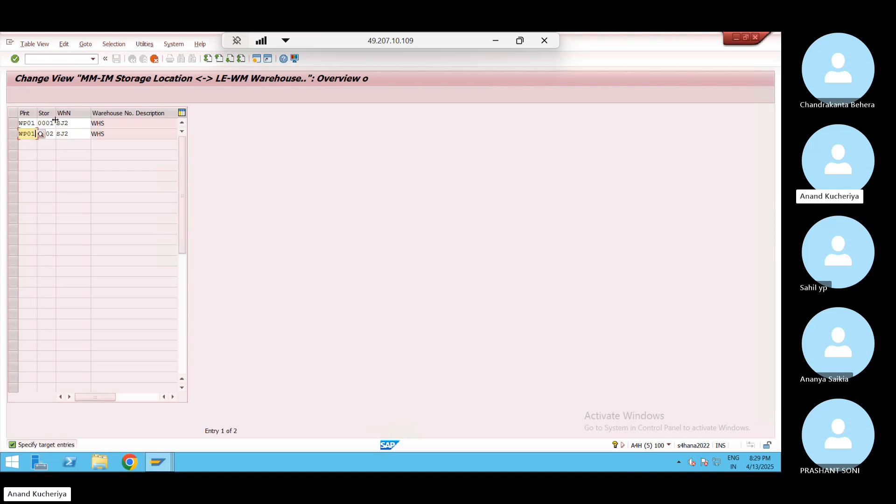
Set the copied entries' storage locations to 1001 and 1002
click(27, 122)
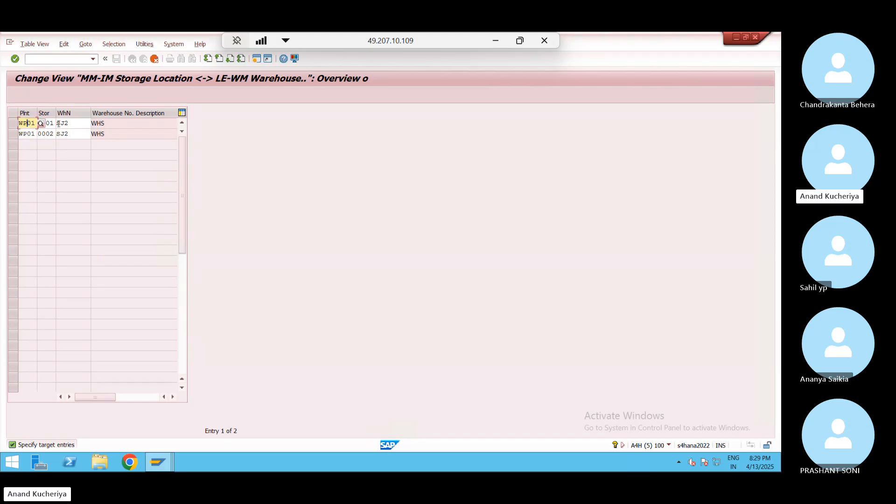
click(53, 123)
click(59, 124)
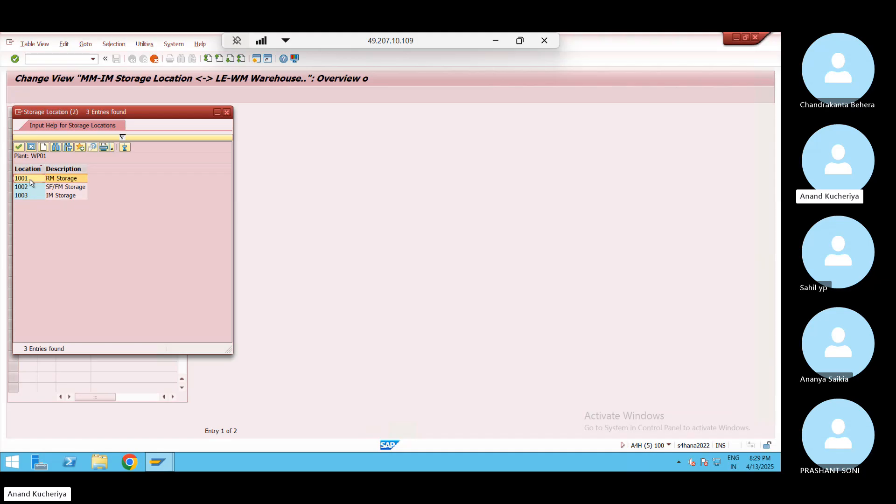
double_click(32, 182)
click(52, 135)
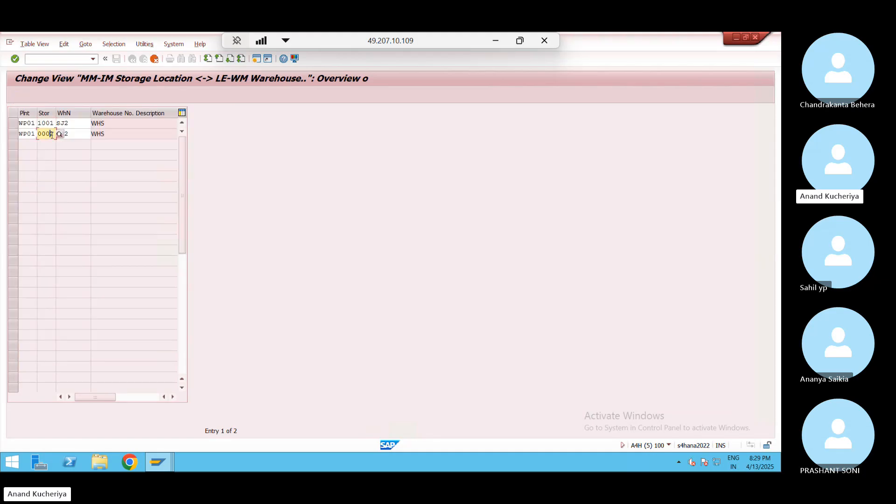
click(59, 135)
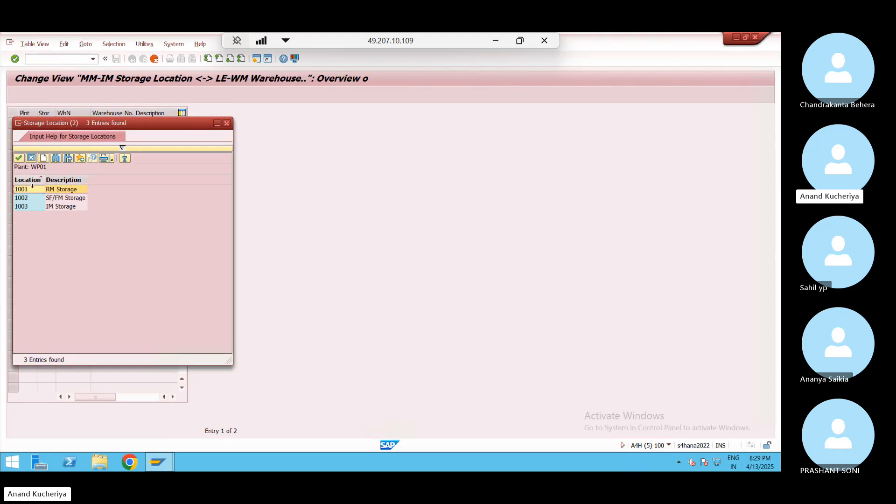
double_click(27, 197)
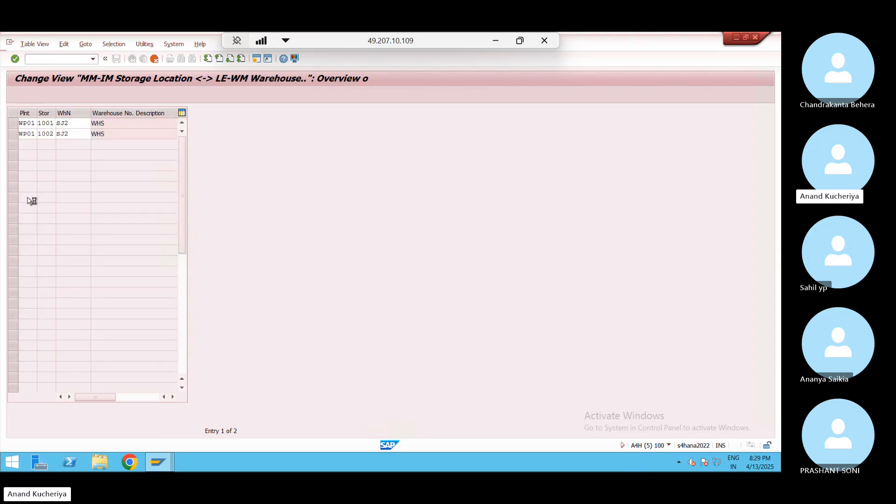
key(Return)
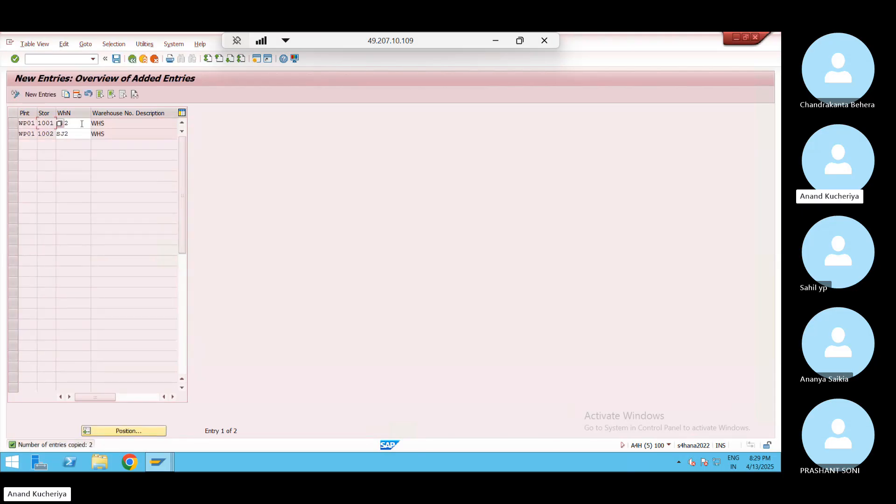
Change both entries' warehouse number from SJ2 to WP0 and save under the customizing request
click(82, 123)
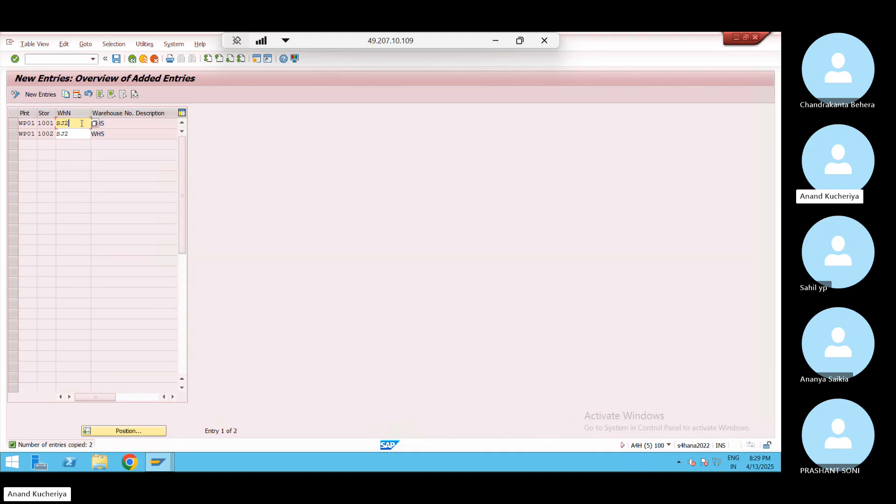
key(BackSpace)
key(BackSpace)
key(BackSpace)
text(WP0)
click(76, 134)
key(BackSpace)
key(BackSpace)
key(BackSpace)
text(WP0)
key(Return)
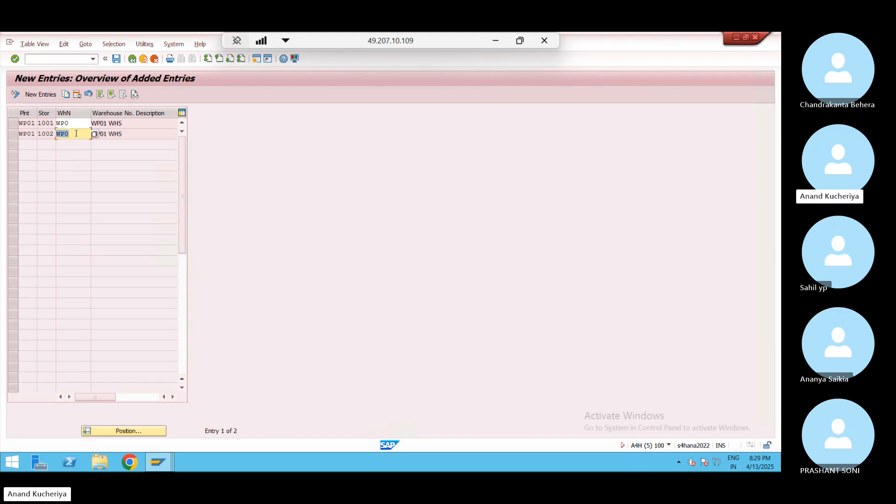
click(117, 59)
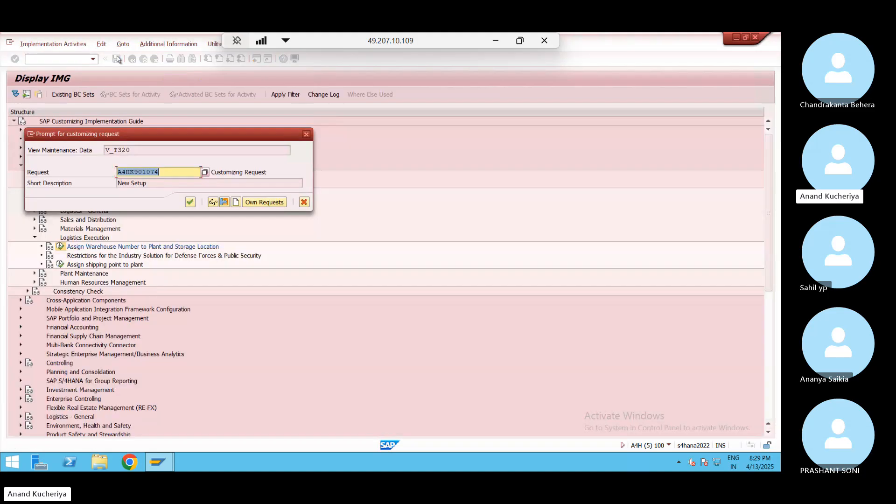
click(191, 205)
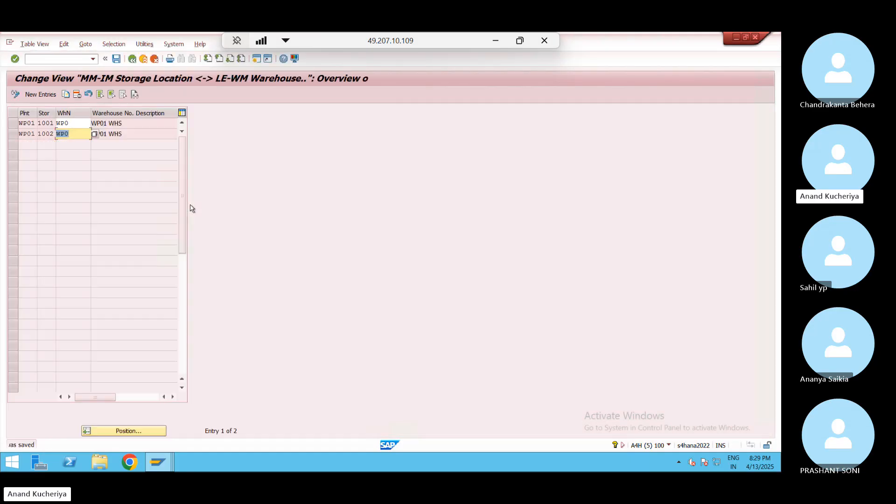
Return to the customizing tree and collapse the Assignment branch
click(133, 60)
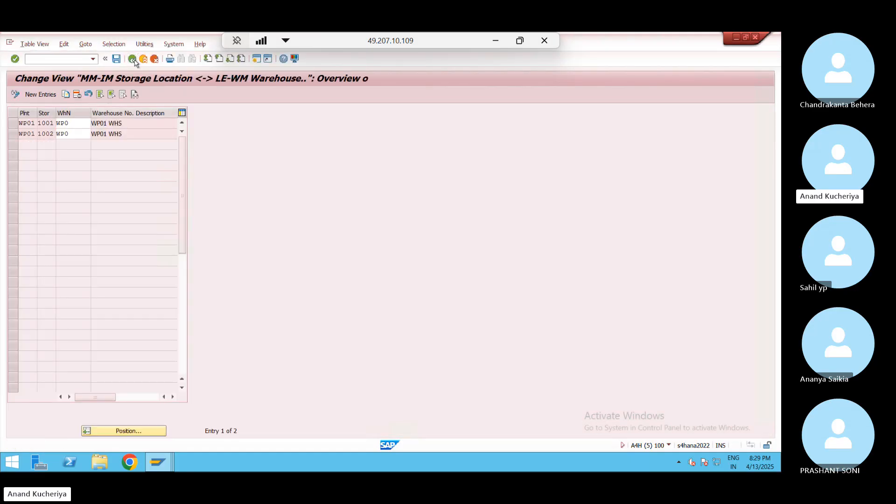
click(133, 60)
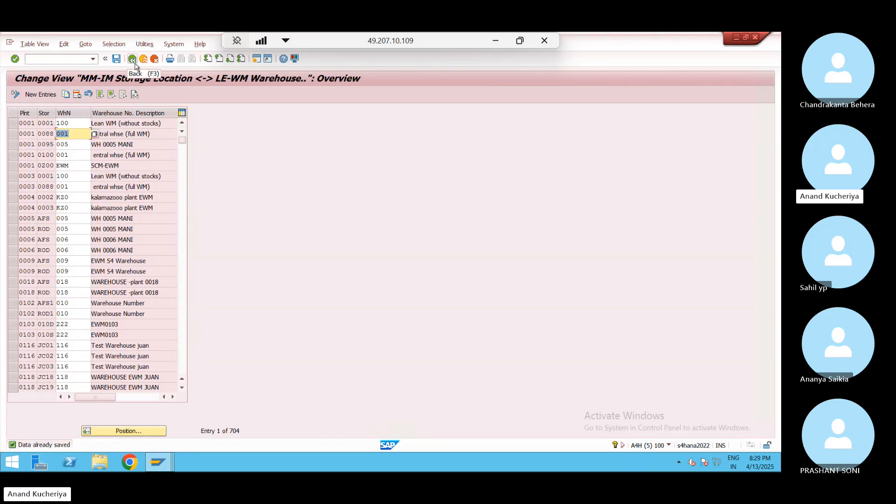
click(134, 65)
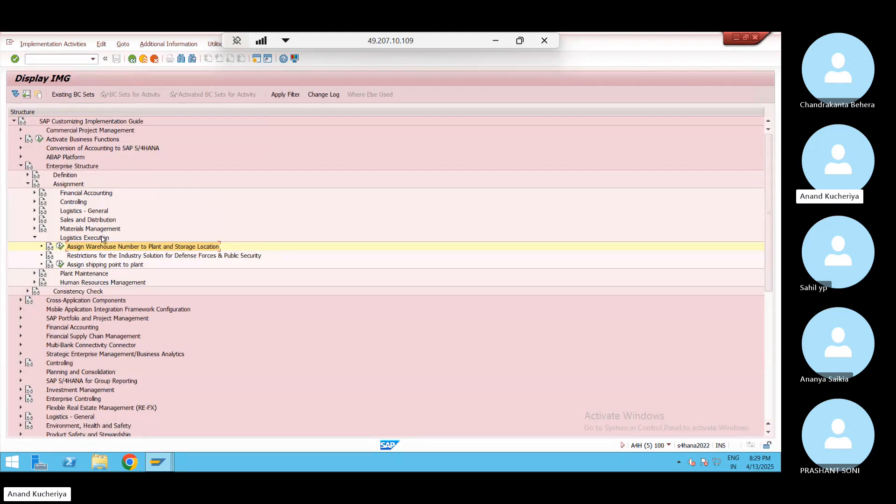
click(34, 273)
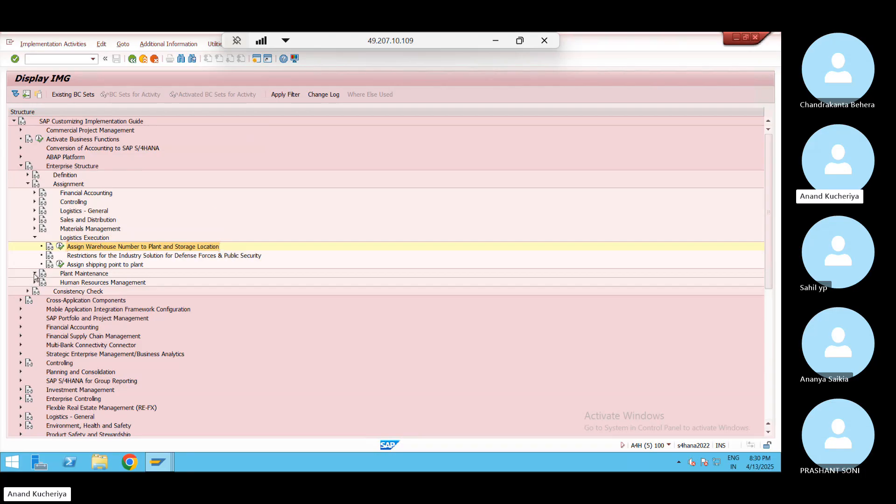
click(34, 274)
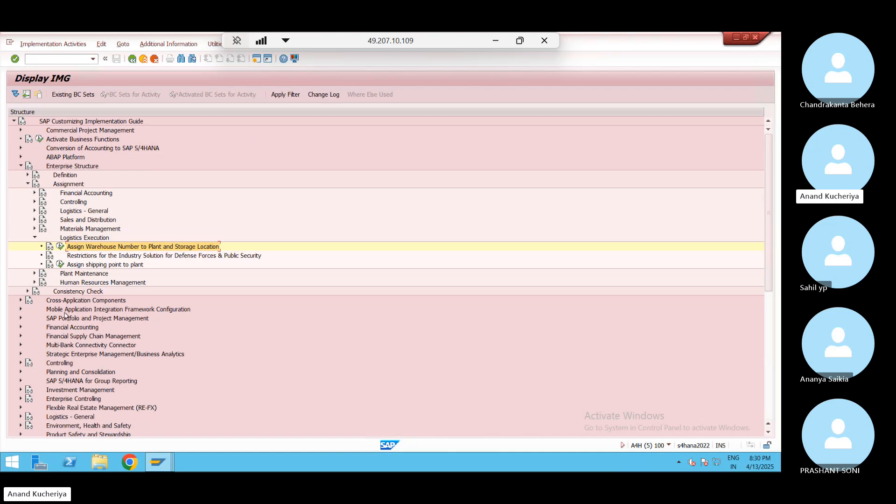
click(35, 238)
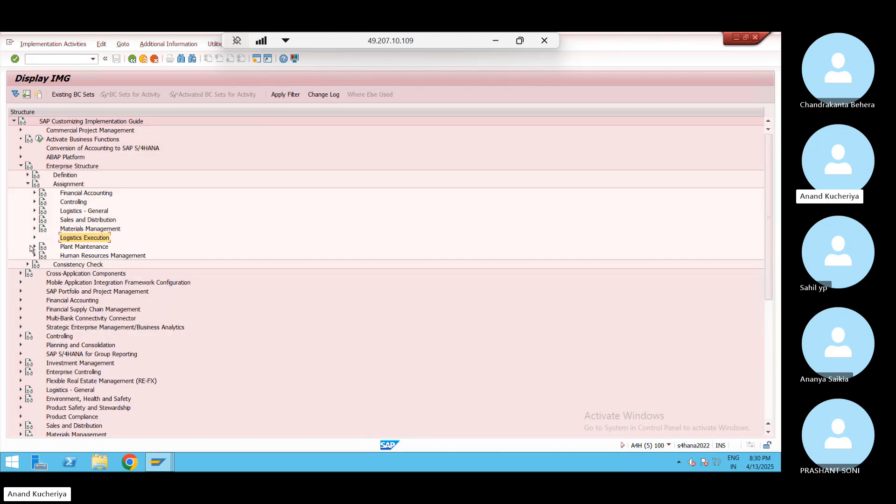
click(28, 184)
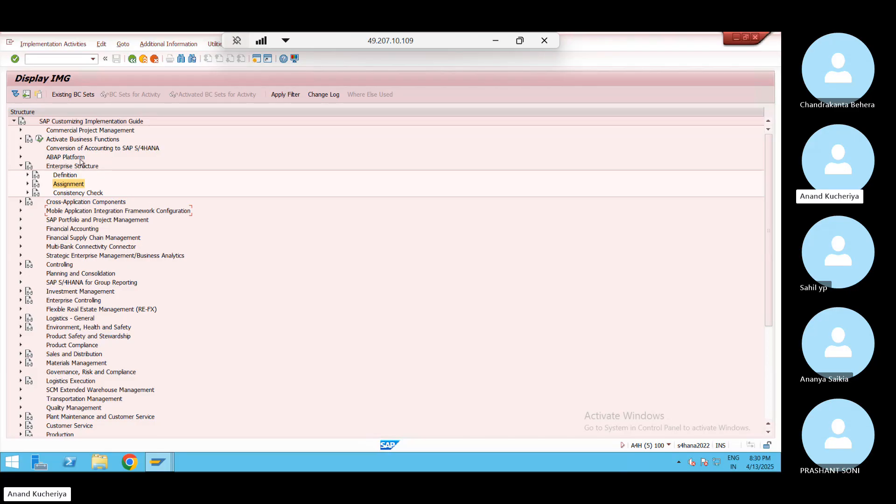
Expand Logistics Execution > Extended Warehouse Management Integration > Basic Setup of Connectivity, then show the Excel plan
click(21, 381)
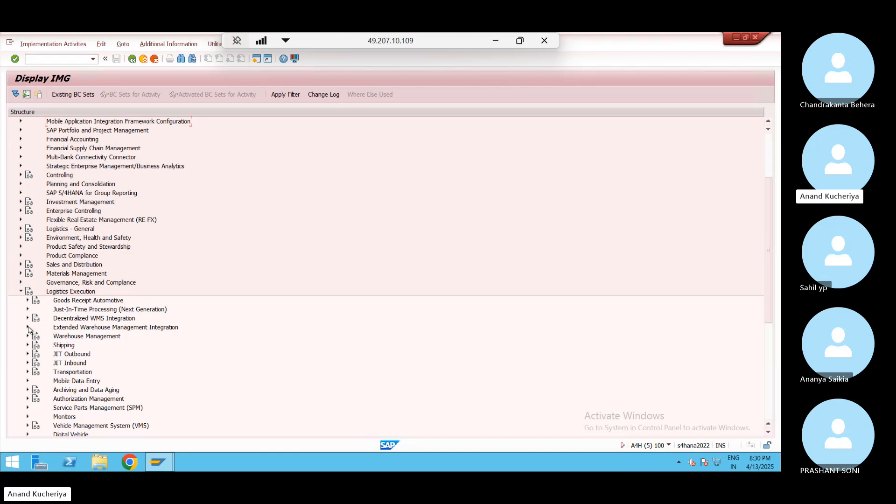
click(27, 328)
click(35, 336)
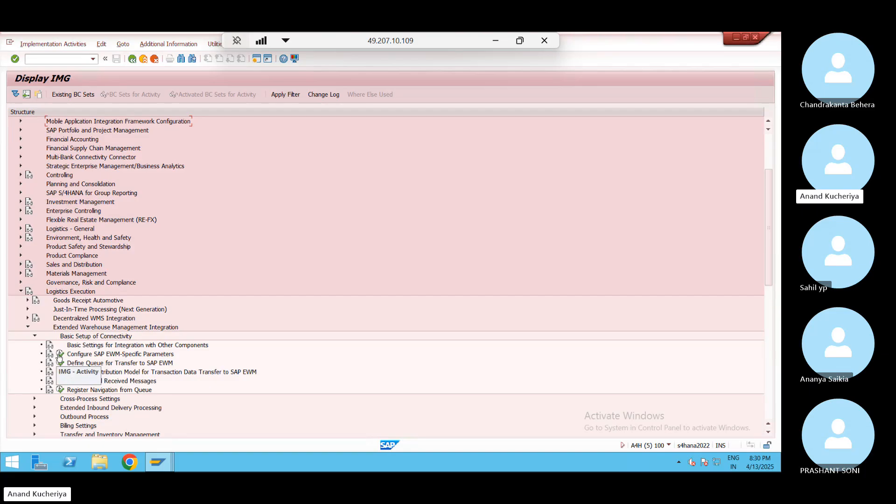
click(495, 41)
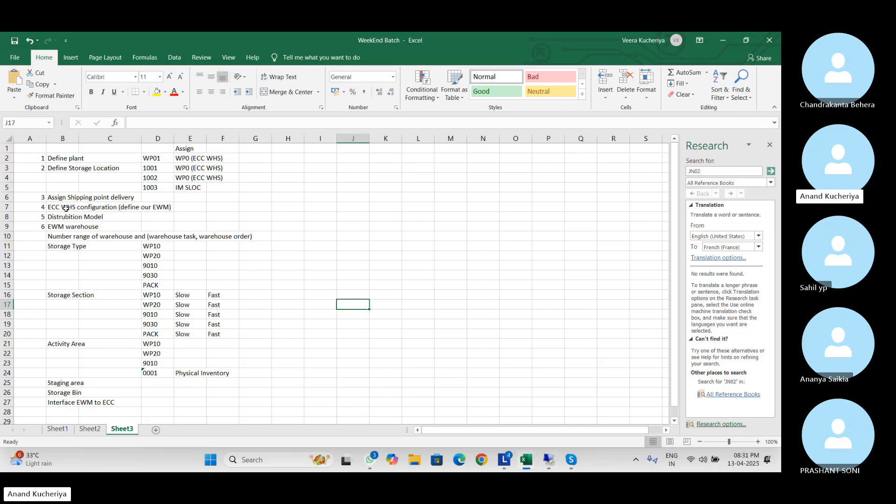
Enter 'EWM Specific parameters (Logistic execution node)' in cell E7, then switch back to SAP
click(189, 208)
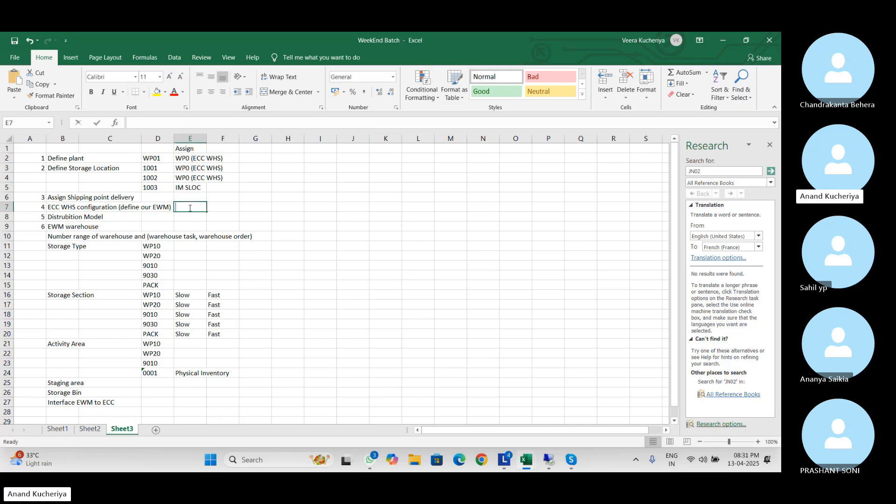
text(EWM S)
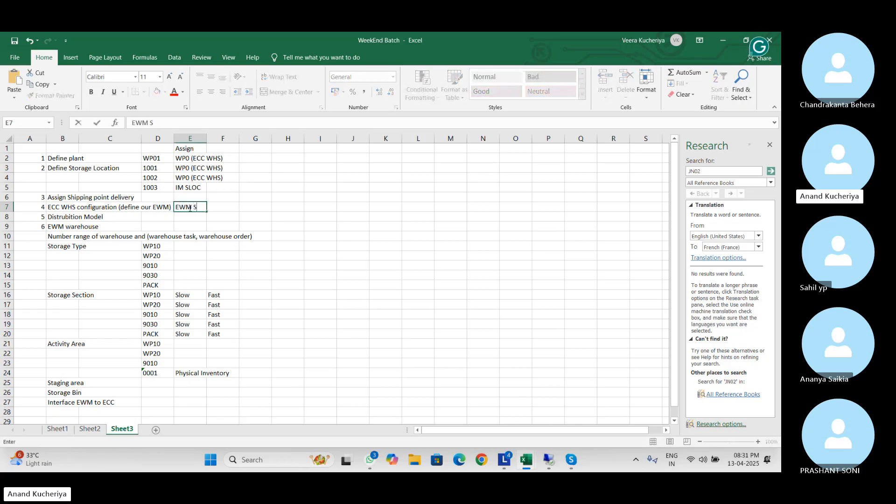
text(pecific parameters )
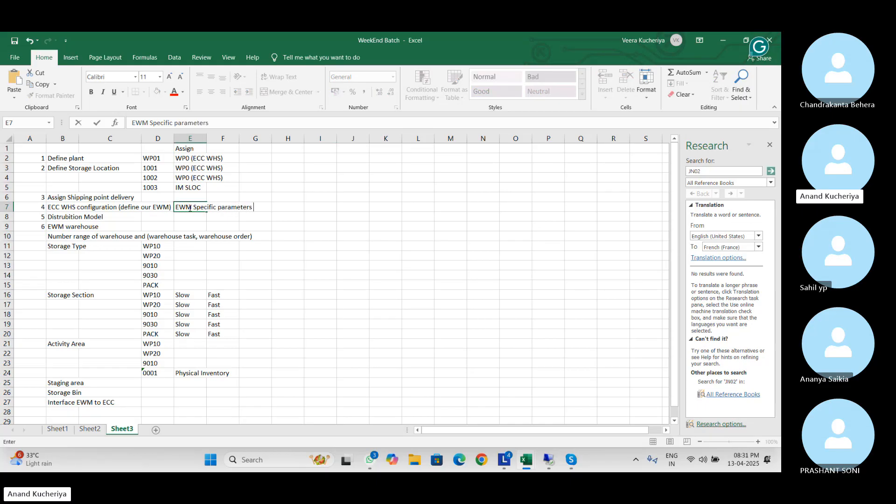
text((Logistic execution )
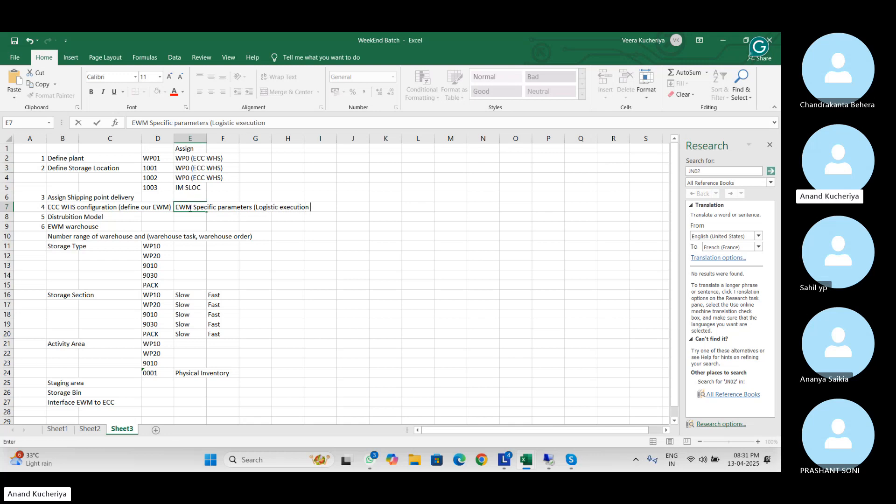
text(node))
key(ctrl+Return)
key(alt+Tab)
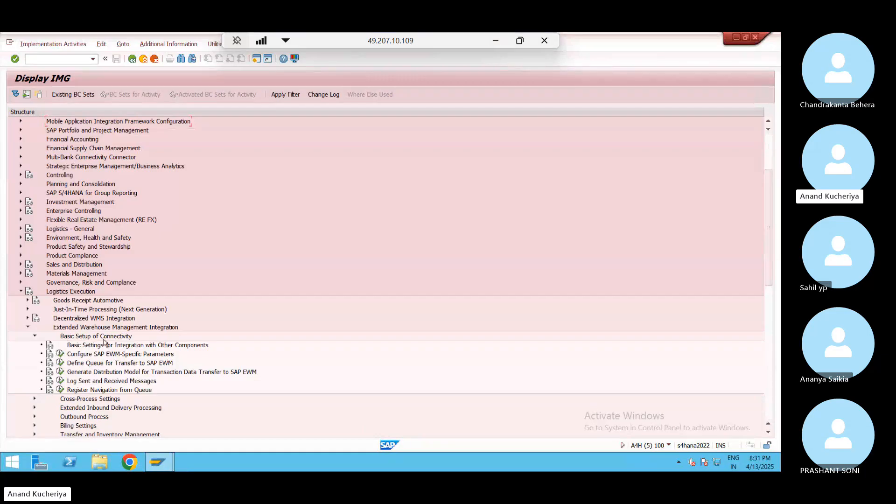
Open Configure SAP EWM-Specific Parameters and position the table on warehouse WP0
click(61, 354)
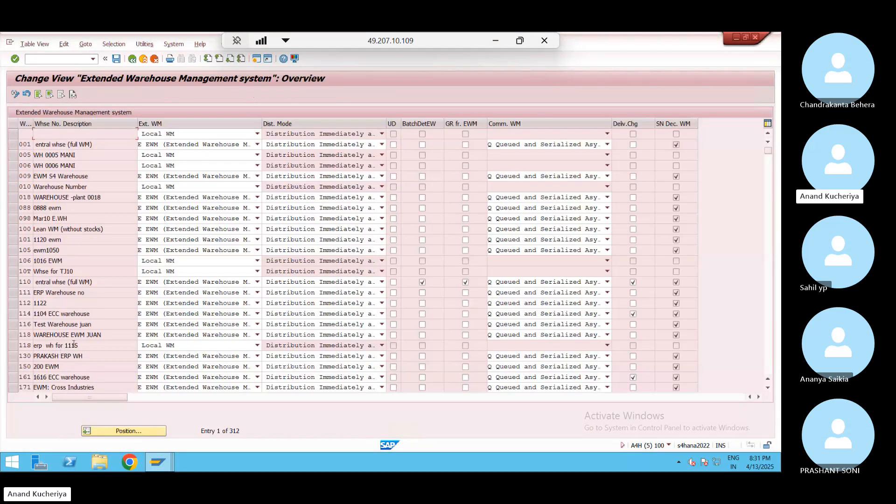
click(116, 430)
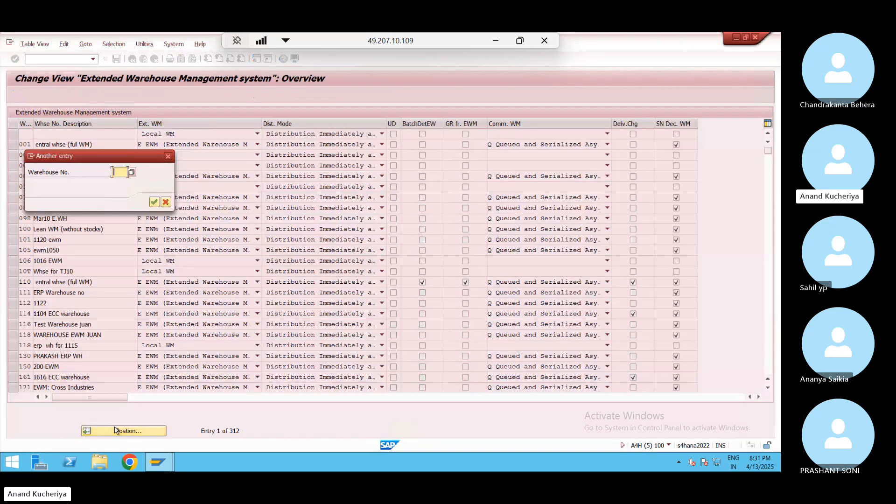
text(WP0)
key(Return)
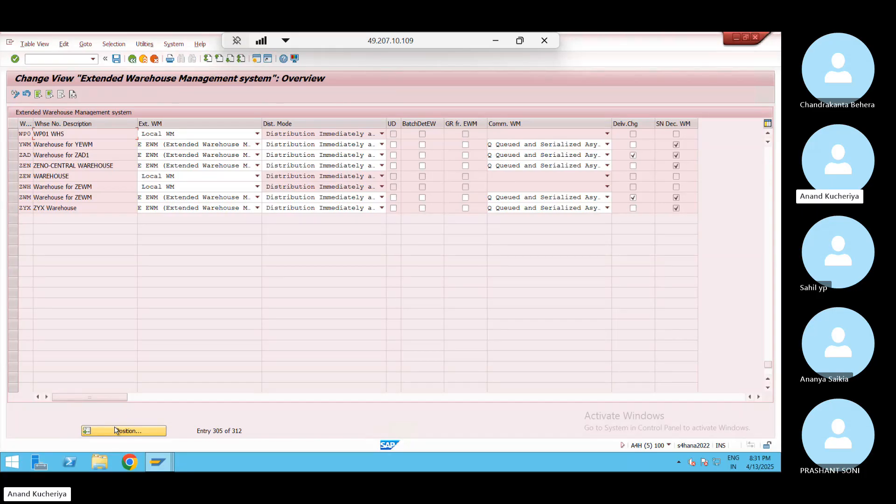
Set WP0's external WM to E EWM and save under request A4HK901074
click(256, 134)
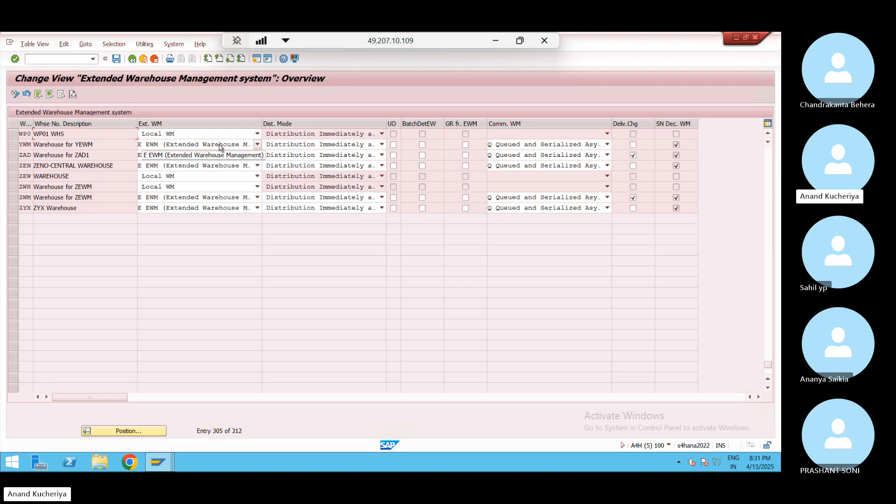
click(256, 135)
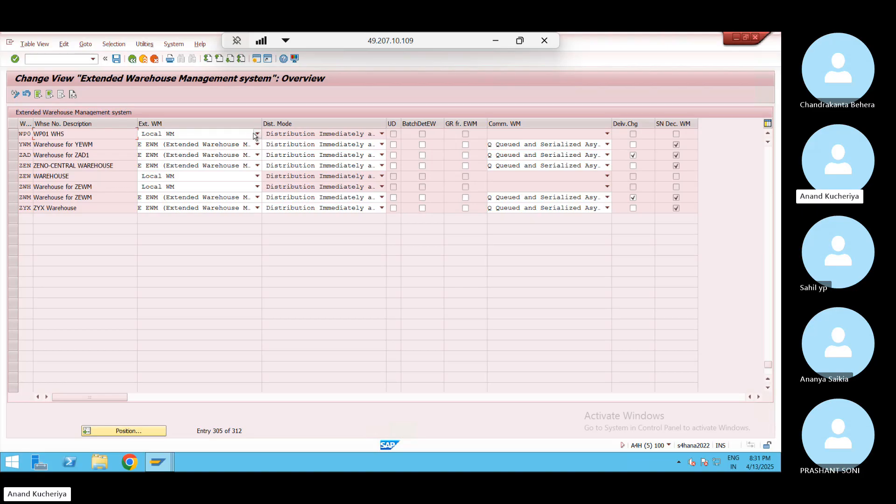
click(256, 134)
click(217, 153)
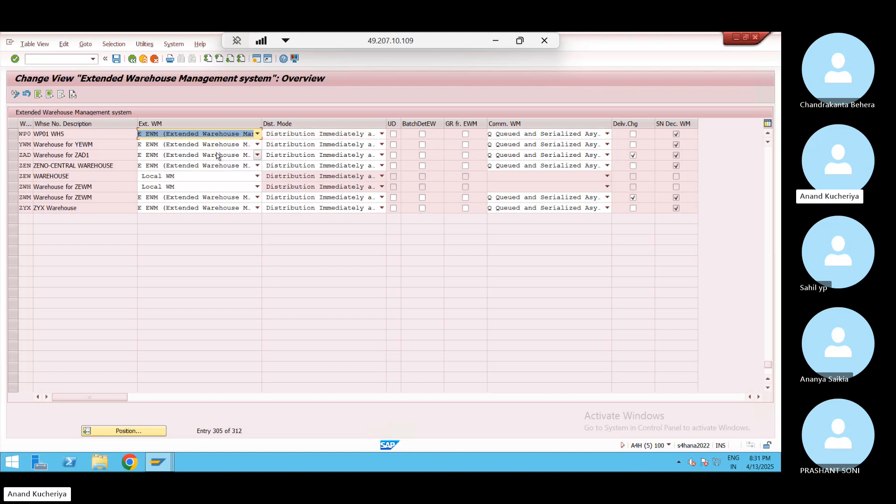
click(767, 134)
click(767, 133)
click(768, 133)
click(767, 134)
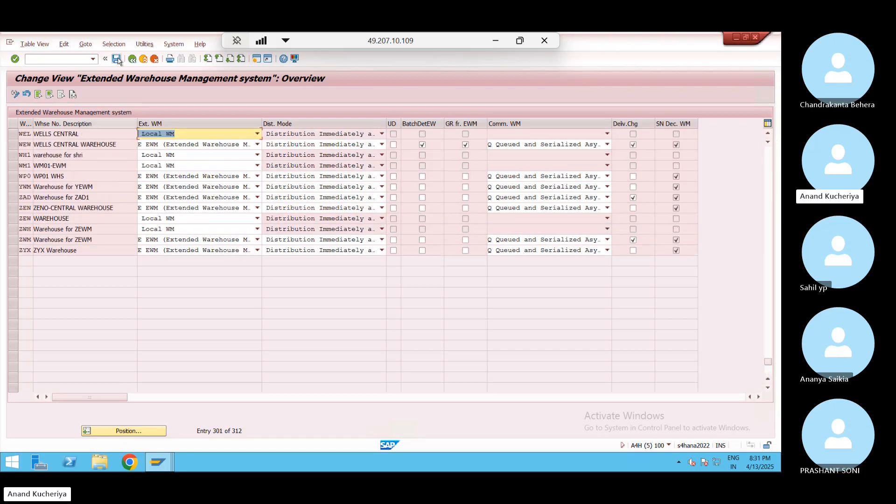
click(28, 177)
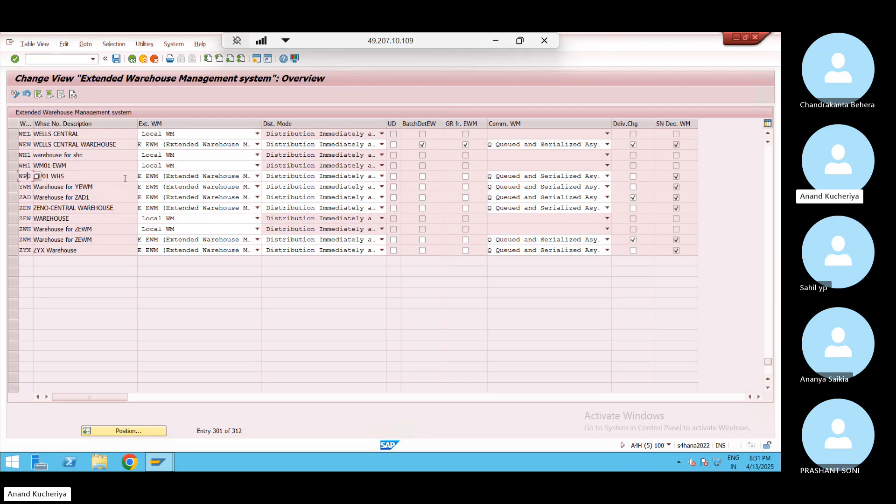
click(117, 59)
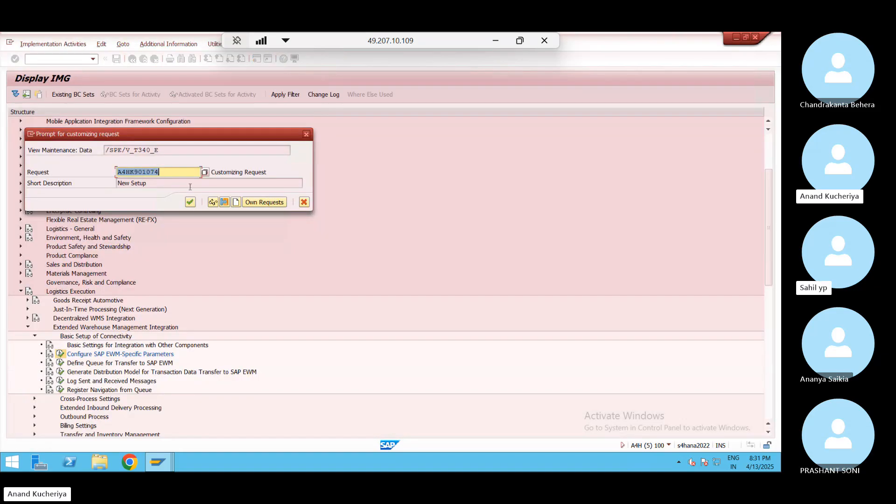
click(190, 201)
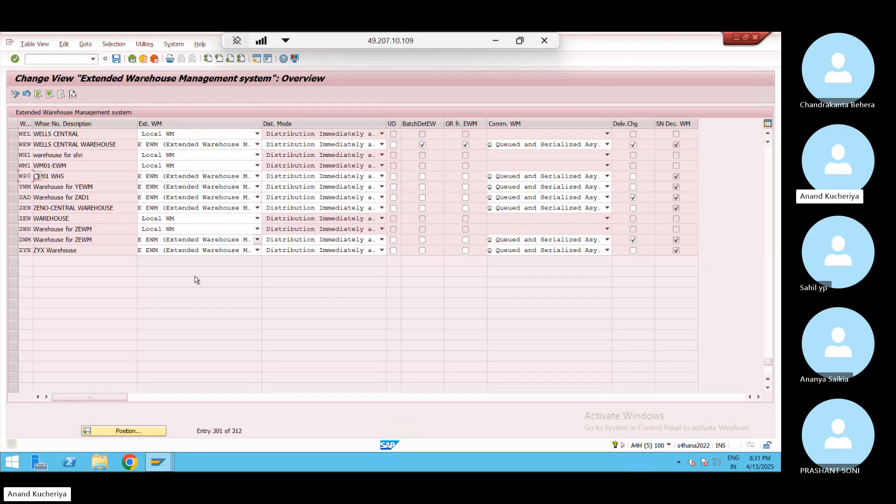
Verify WP0 still shows E EWM, then go back to the Display IMG tree
click(257, 177)
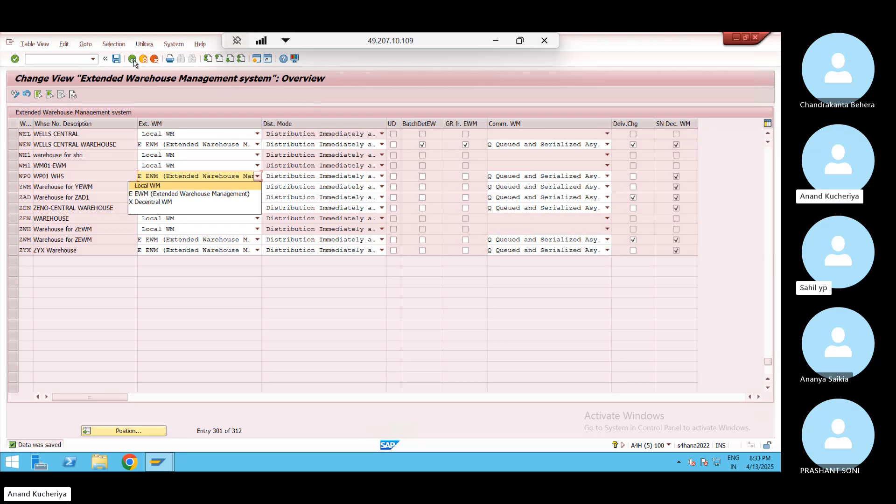
click(115, 62)
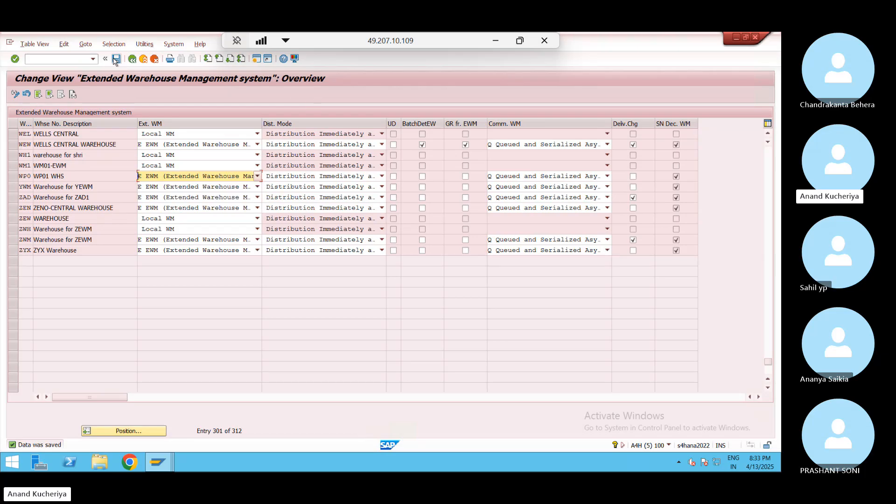
click(134, 61)
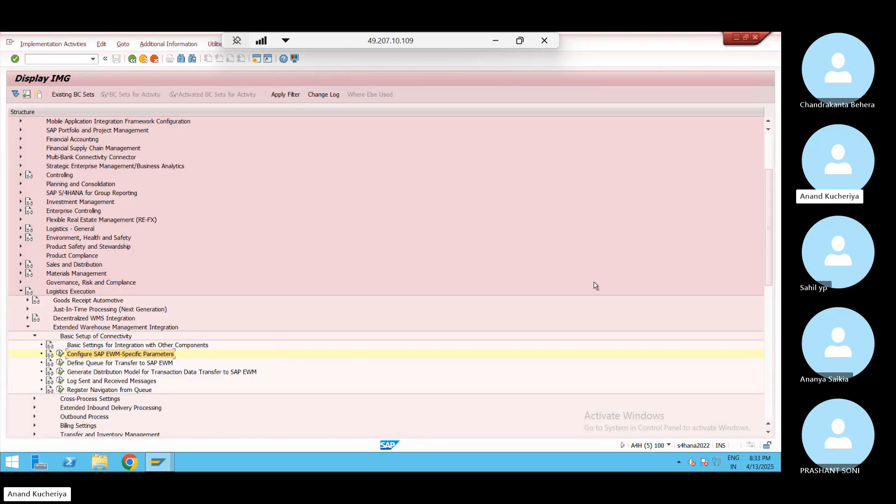
Reopen the EWM-specific parameters table and review warehouse 110's Dist. Mode and Comm. WM options
mouse_move(767, 247)
mouse_down()
mouse_move(770, 264)
mouse_move(771, 246)
mouse_up()
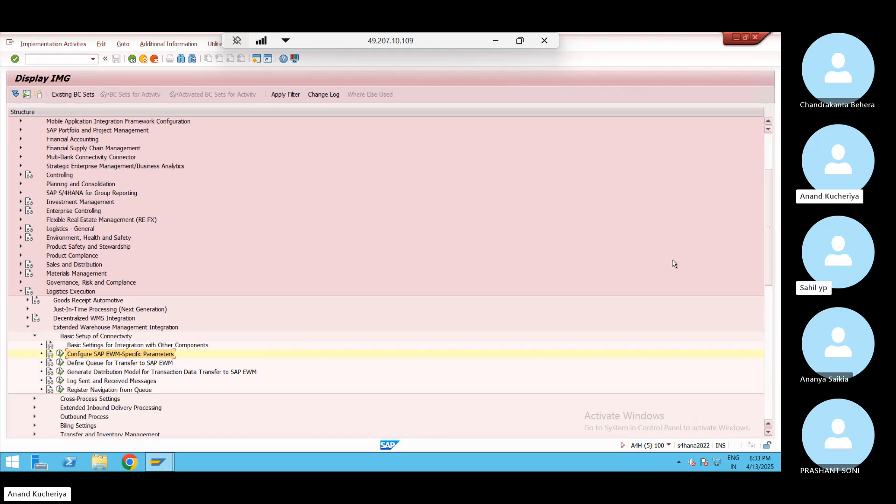
click(61, 357)
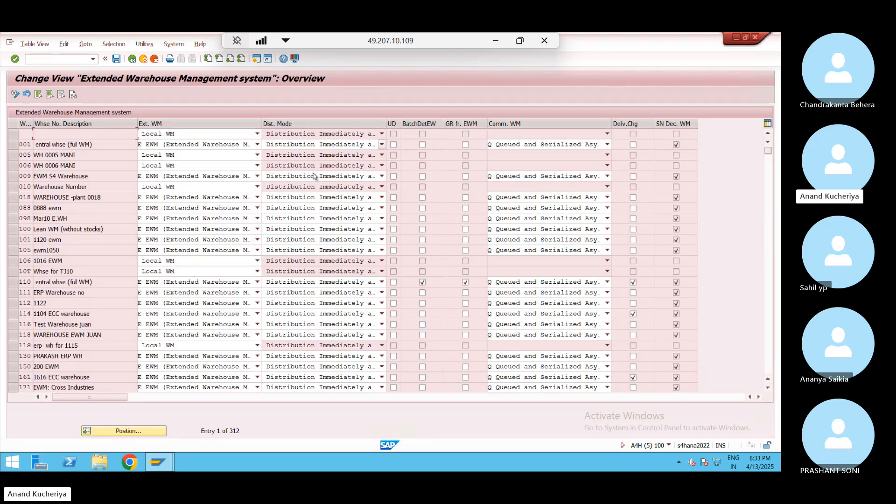
click(382, 283)
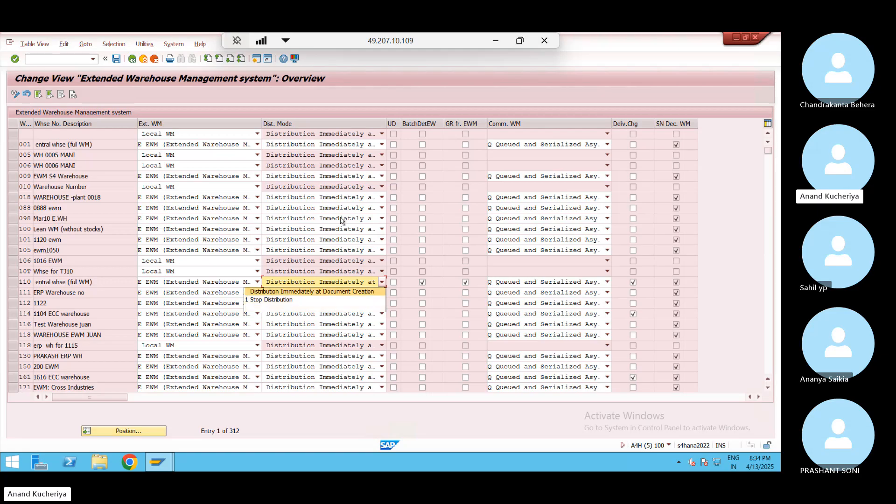
click(527, 285)
click(526, 286)
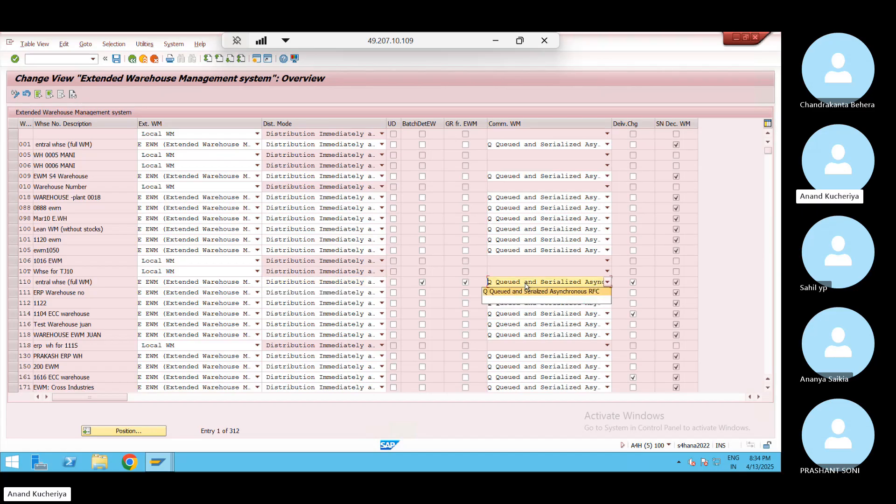
click(544, 293)
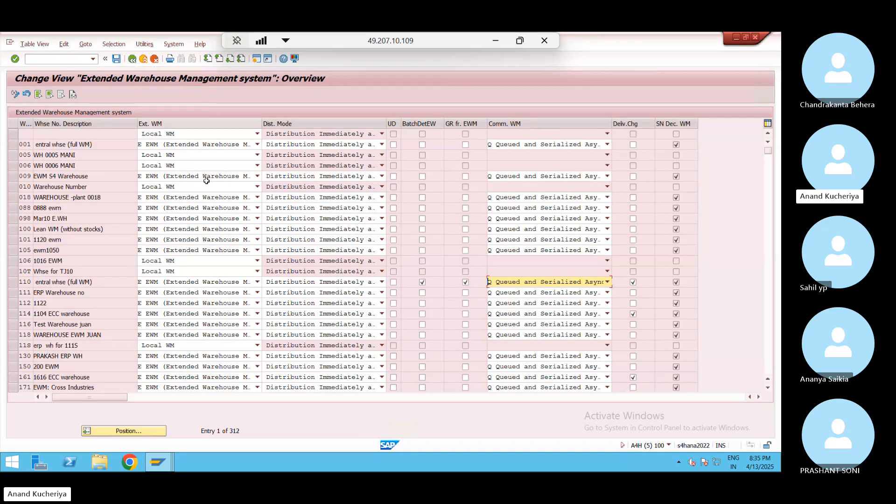
Jump to warehouse WP0, turn on delivery change, save to the request and return to the IMG
click(134, 432)
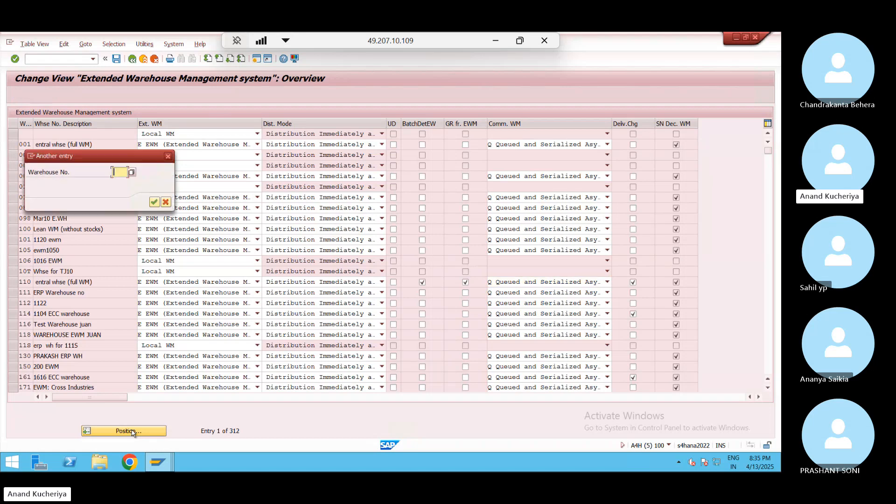
key(Down)
key(Down)
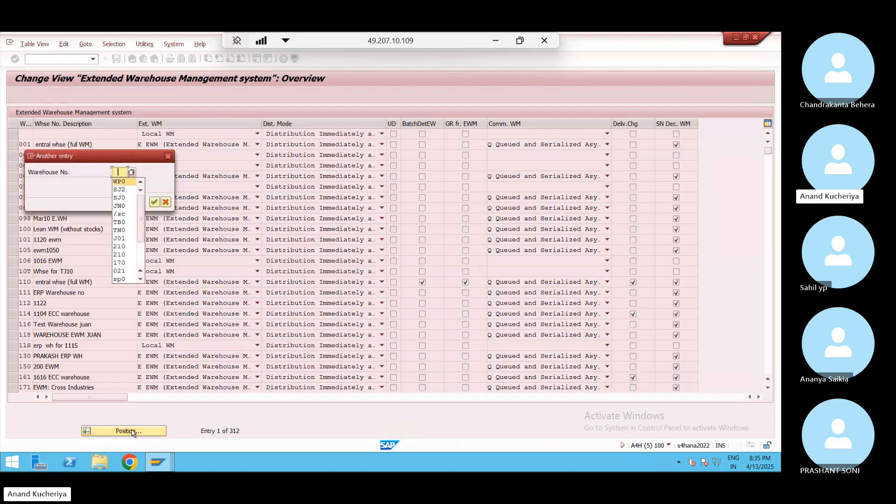
key(Return)
key(Return)
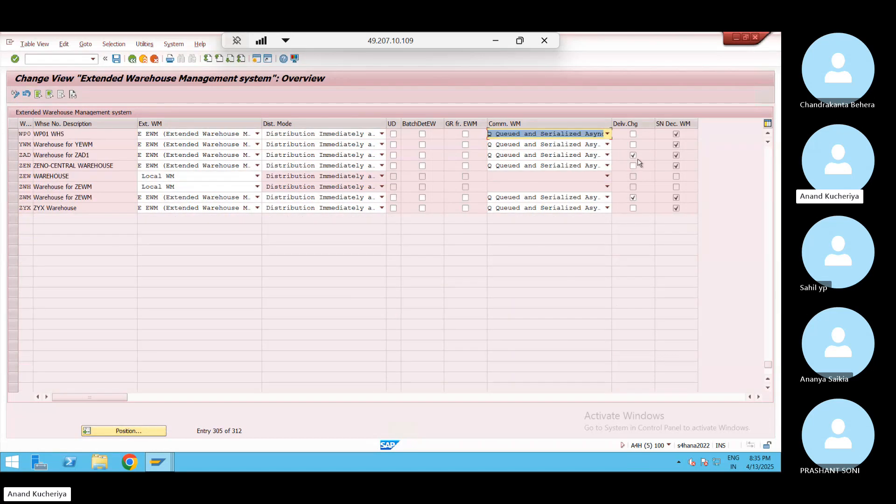
click(633, 135)
click(633, 135)
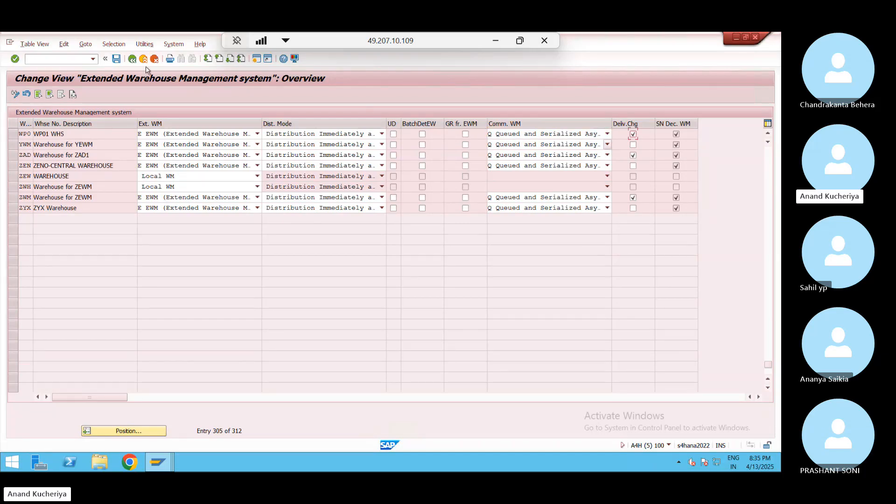
click(117, 63)
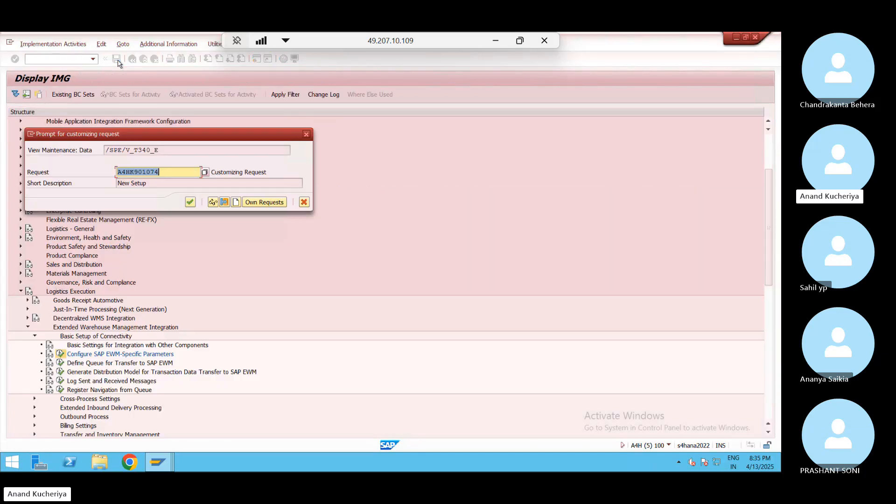
click(190, 201)
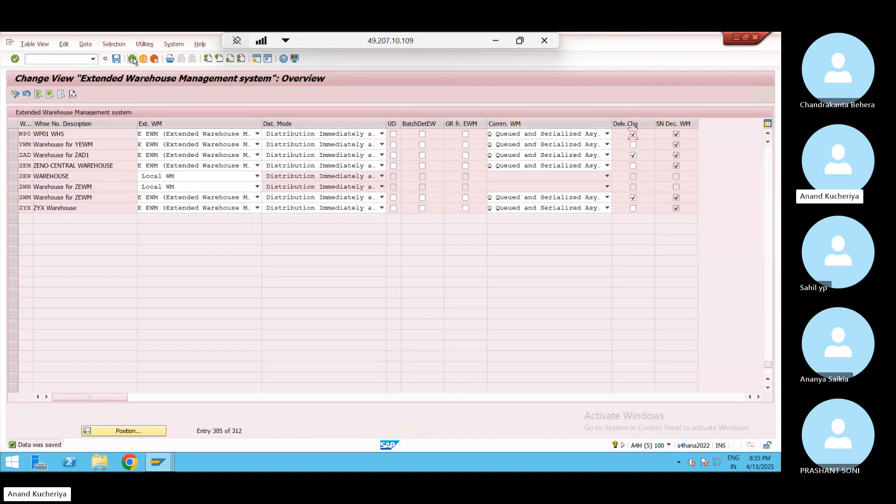
click(133, 60)
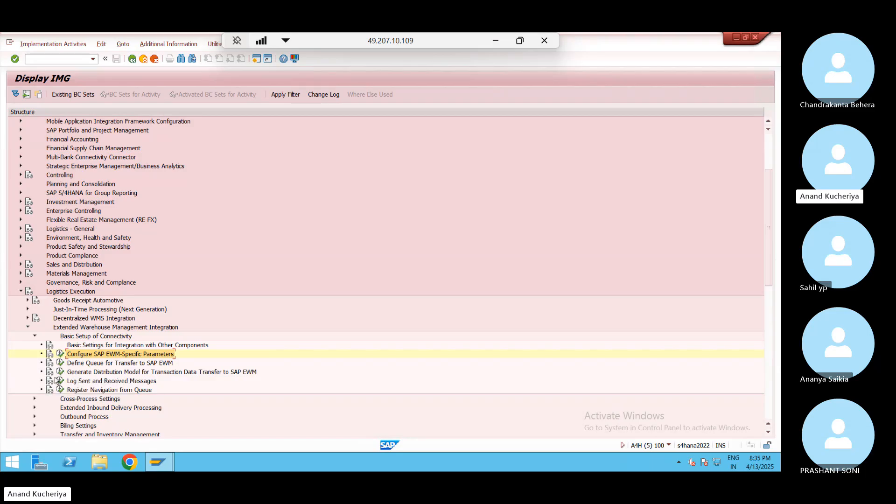
Review EWM transfer queue receivers A4HCLNT100 and A4HCLNT110, then launch the distribution model generator
click(107, 363)
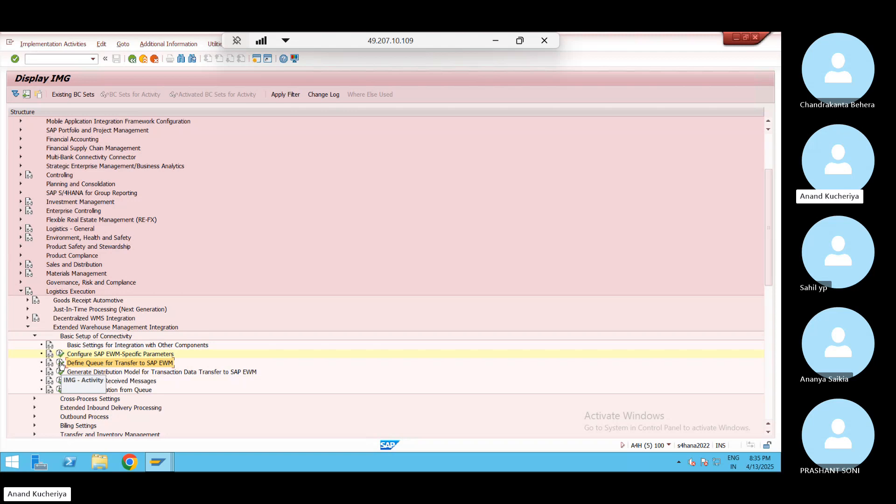
click(60, 363)
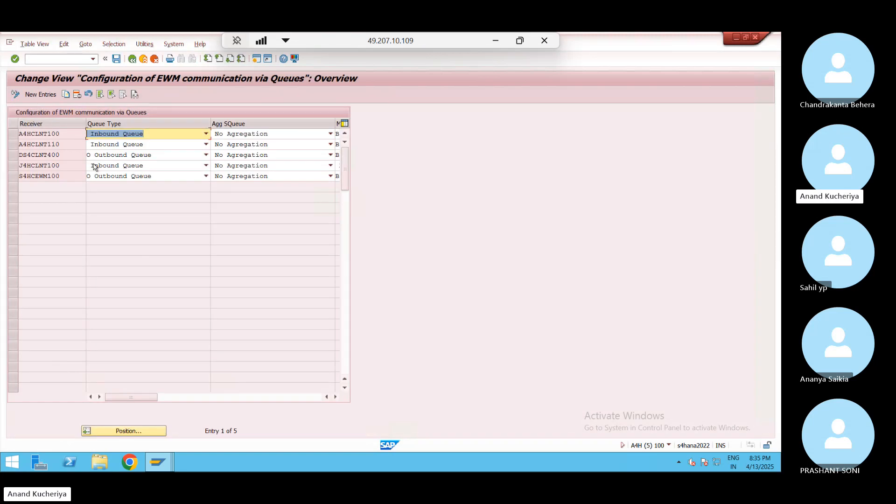
drag(69, 133, 13, 131)
click(14, 132)
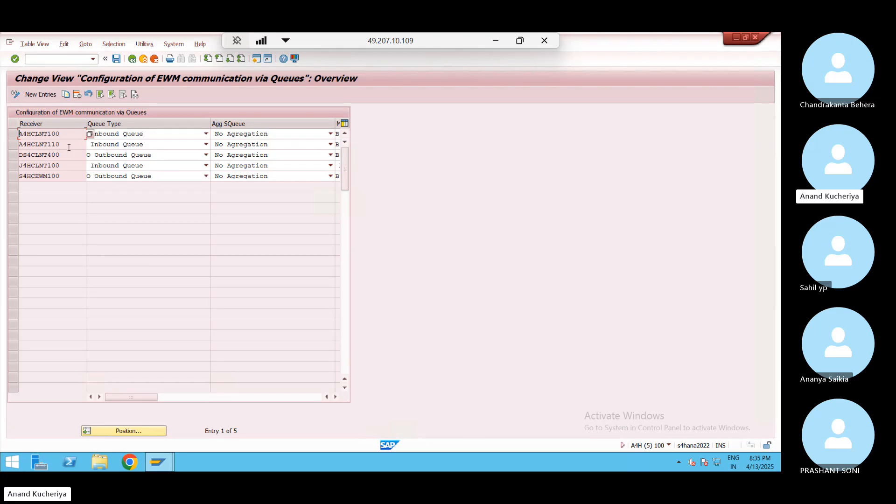
drag(60, 144, 1, 146)
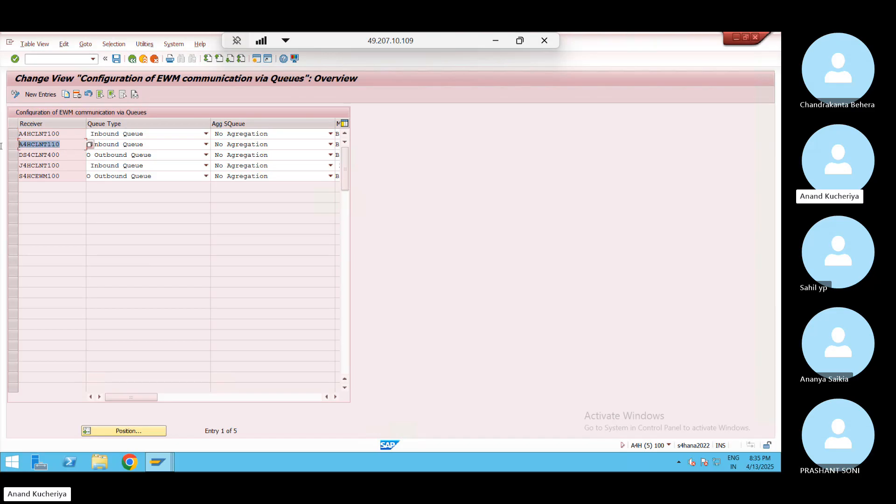
drag(1, 146, 2, 146)
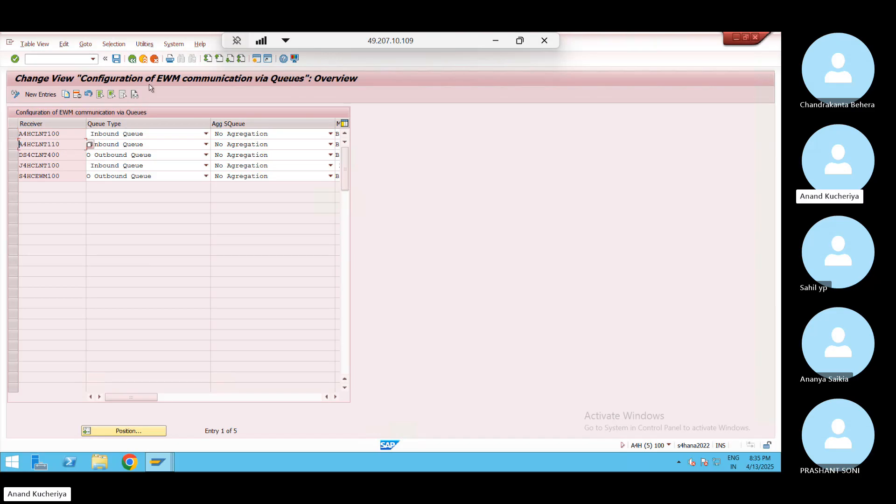
click(133, 63)
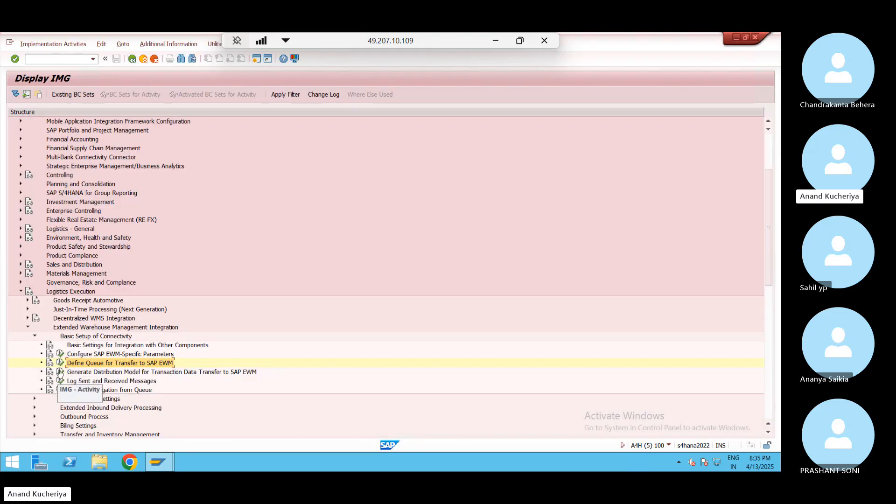
click(60, 372)
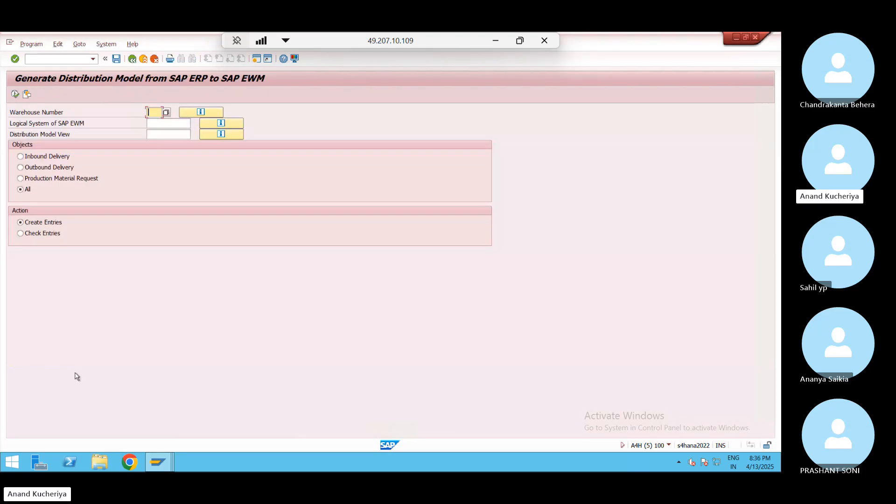
Display the existing ERP-to-EWM distribution model and browse its entries for warehouses 730, 798 and 930
click(229, 137)
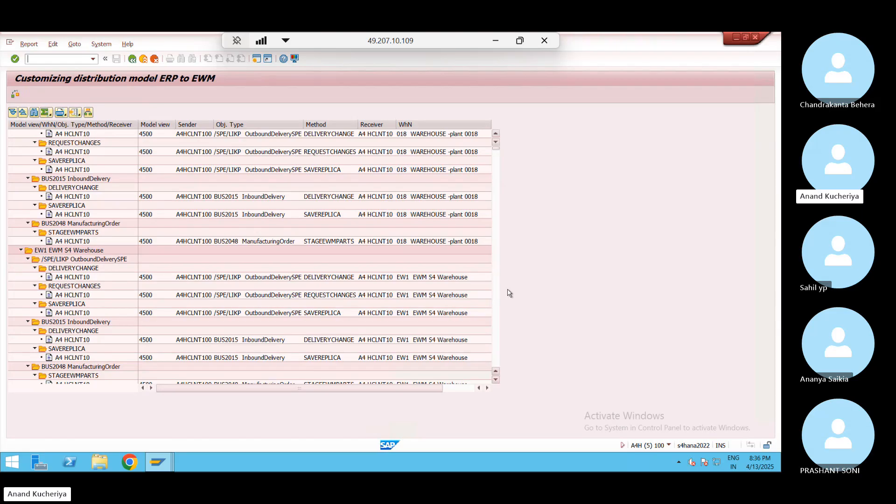
click(496, 315)
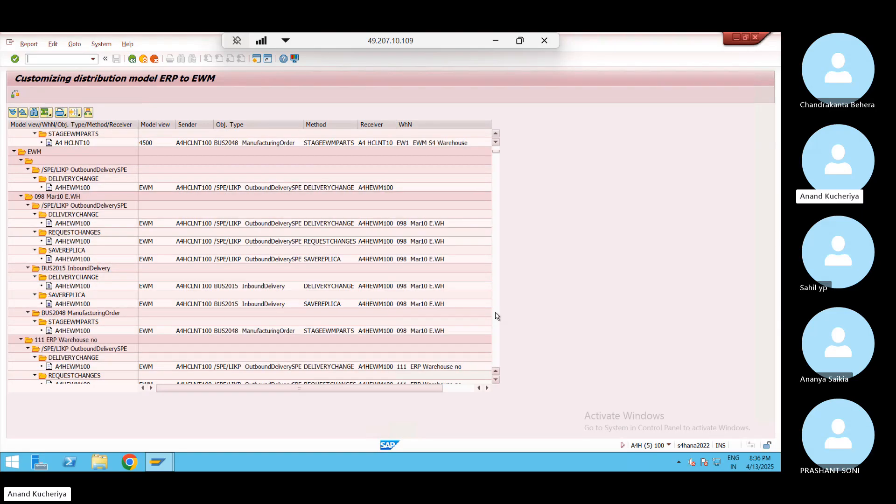
click(496, 315)
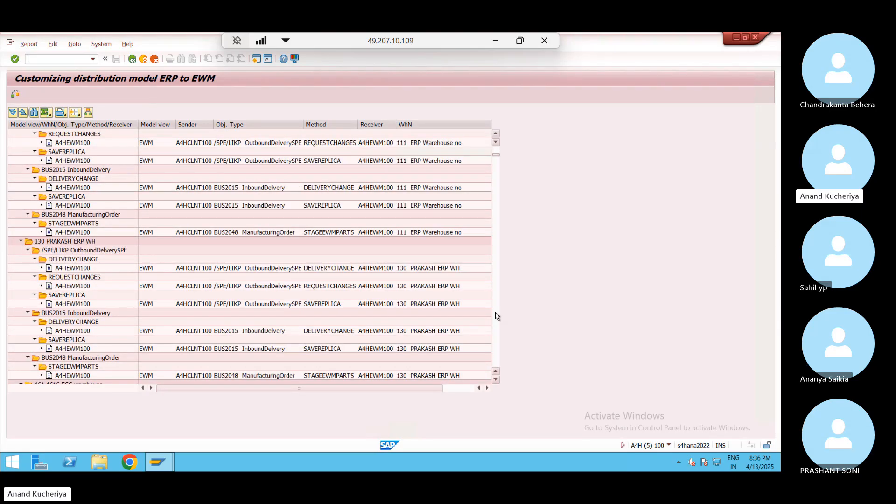
click(496, 316)
click(496, 316)
click(496, 316)
click(496, 316)
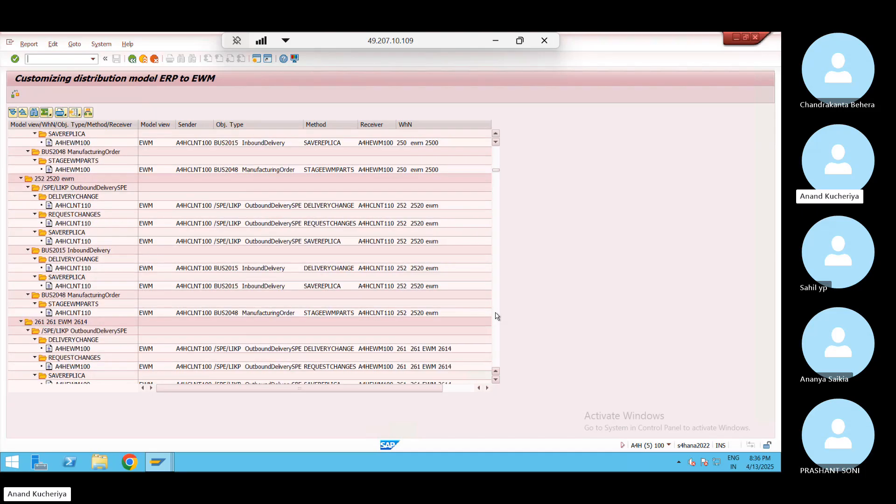
click(496, 316)
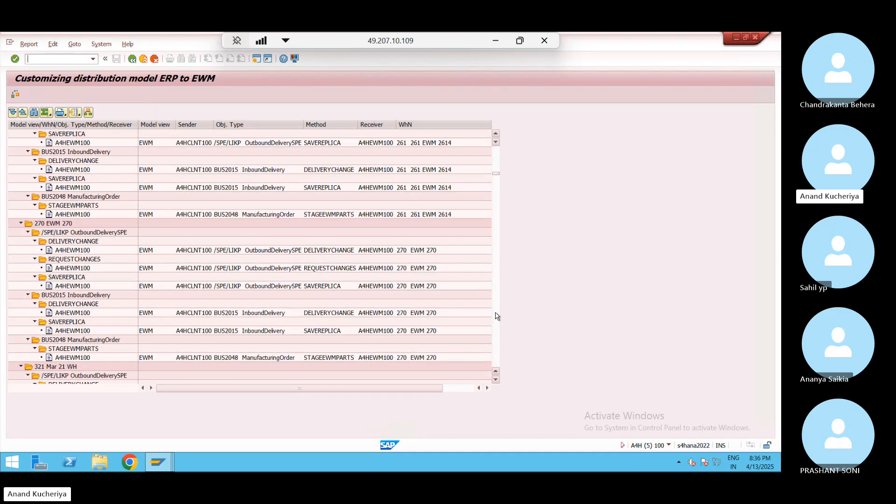
click(497, 319)
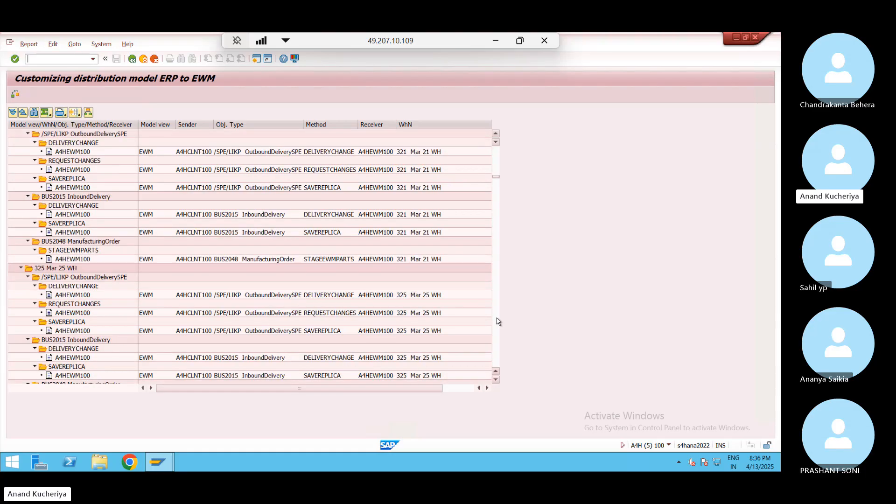
click(498, 321)
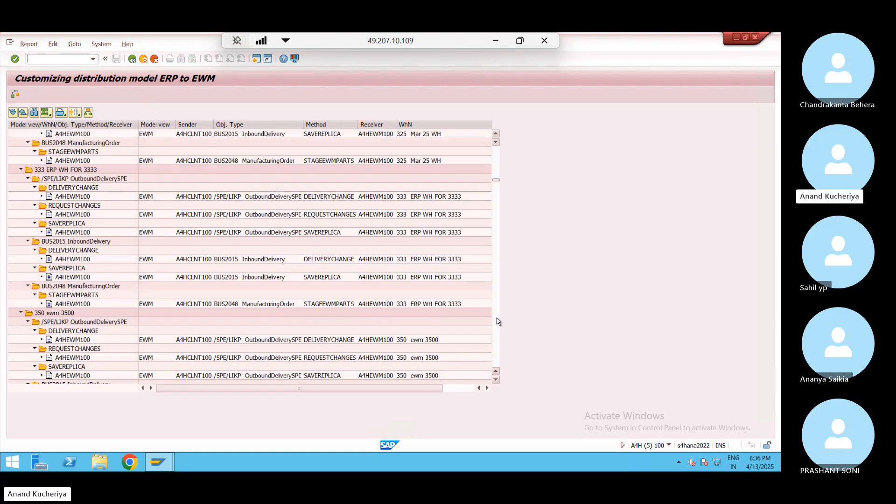
click(498, 321)
click(498, 321)
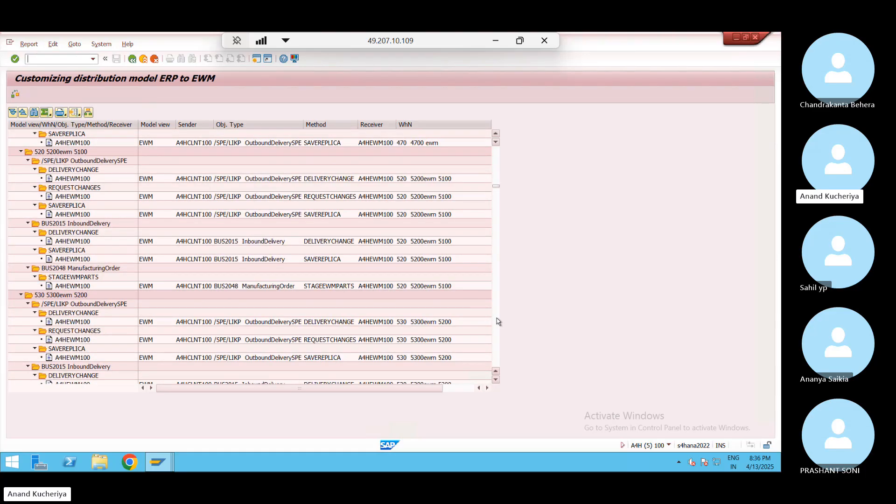
click(498, 321)
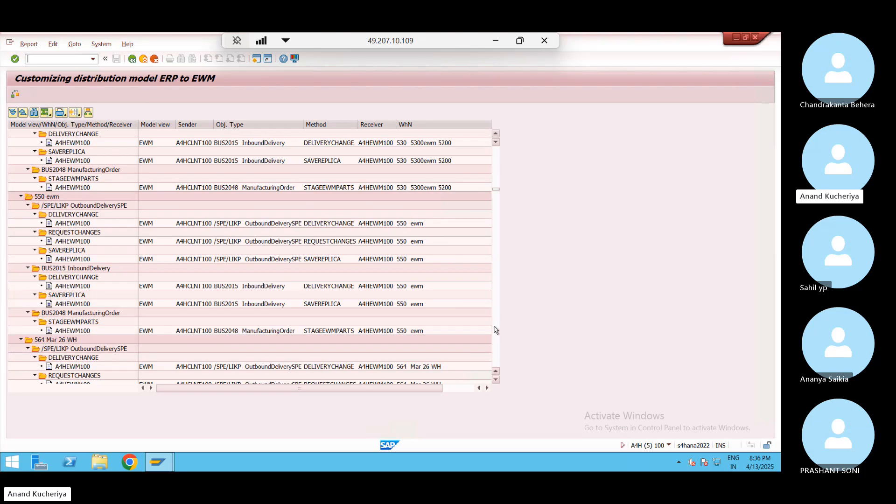
click(495, 334)
click(495, 334)
click(495, 334)
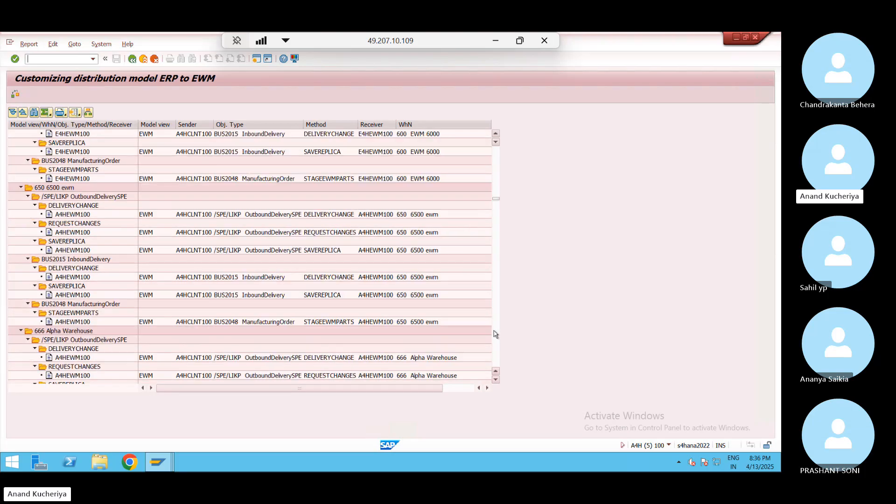
click(495, 335)
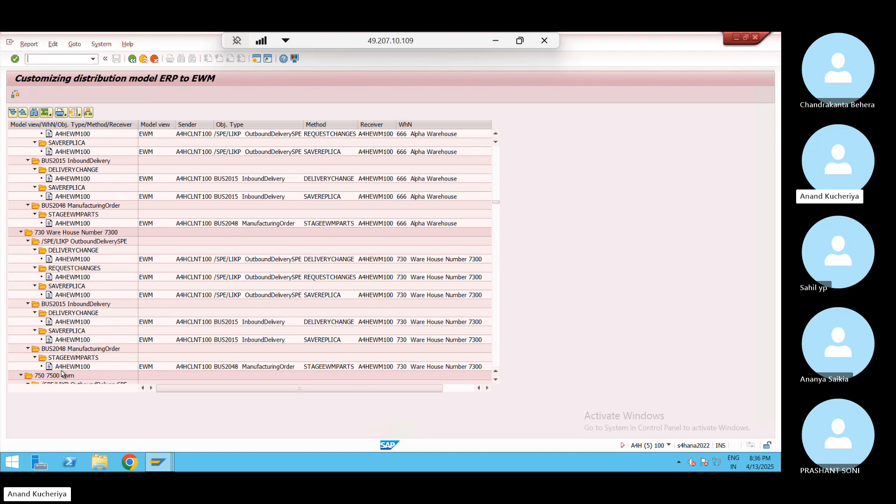
click(80, 368)
click(496, 336)
click(498, 335)
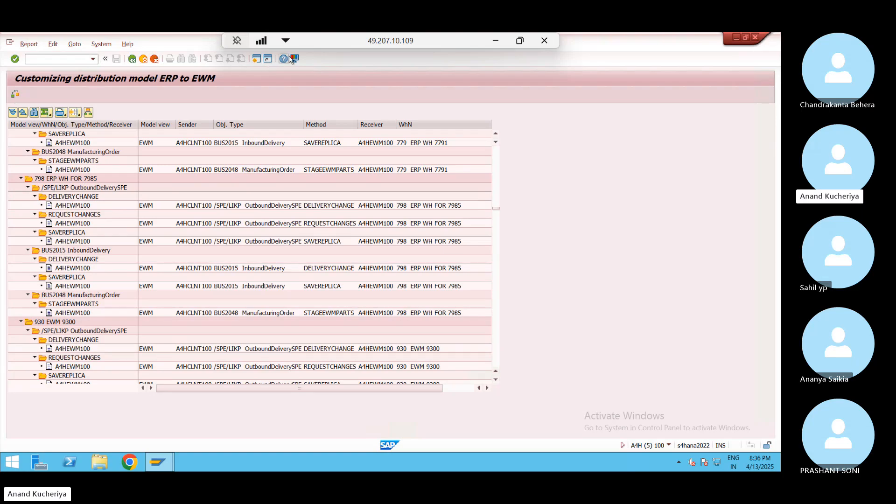
Search the model list for warehouse JN0, inspect the SJ2 entry, then return to the generator
click(36, 112)
key(ctrl+c)
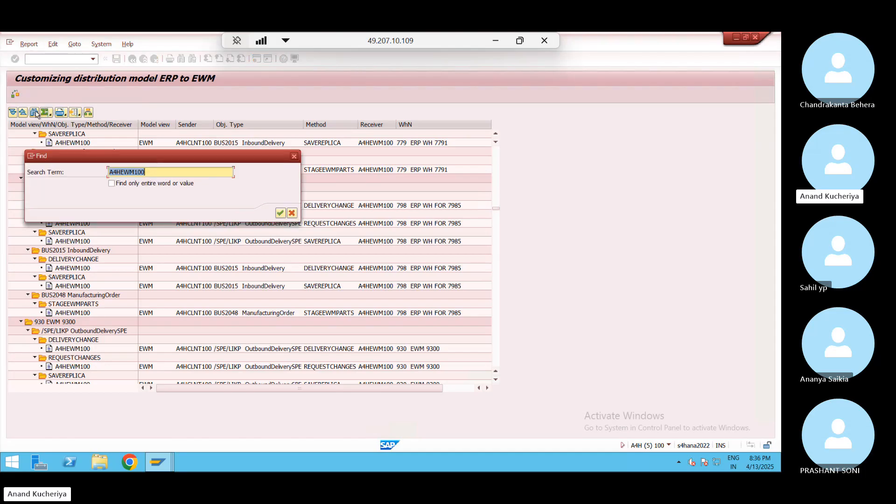
text(JN0)
key(Return)
key(Return)
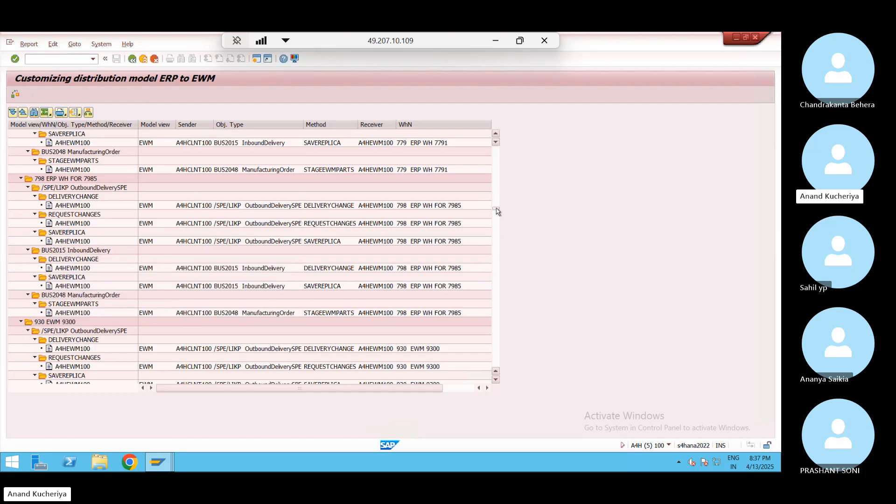
drag(496, 207, 496, 329)
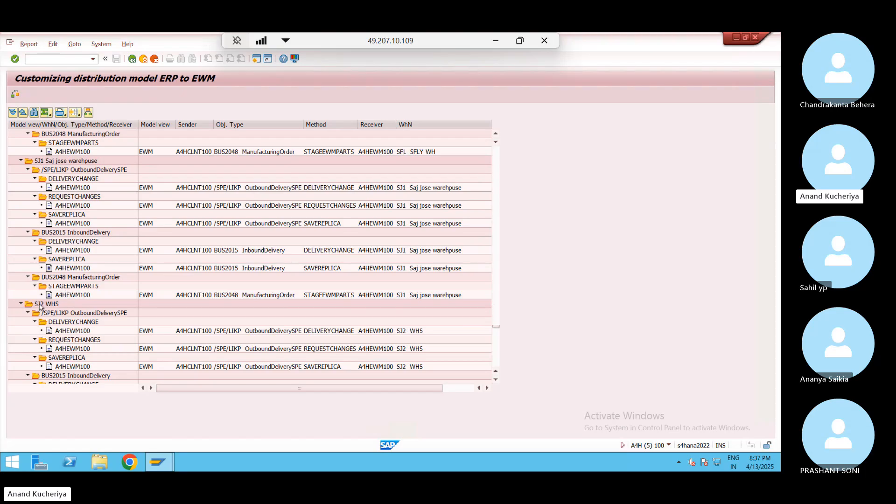
click(79, 352)
click(132, 59)
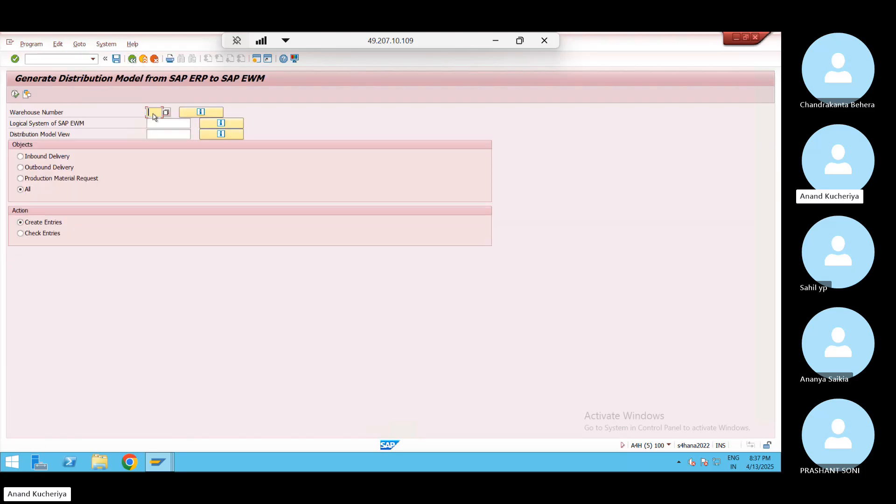
Paste logical system A4HEWM100 into the EWM logical system field
click(166, 125)
key(ctrl+v)
click(173, 133)
Choose EWM as the distribution model view and bring up the Excel plan
click(194, 135)
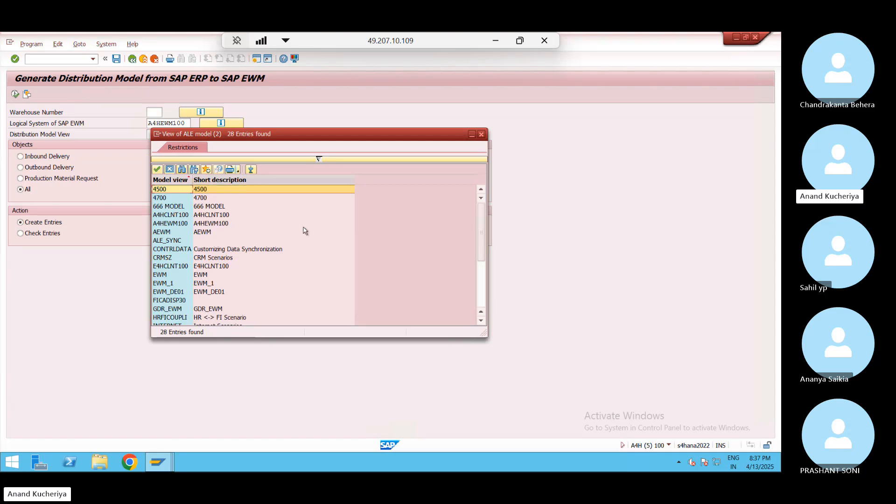
click(481, 280)
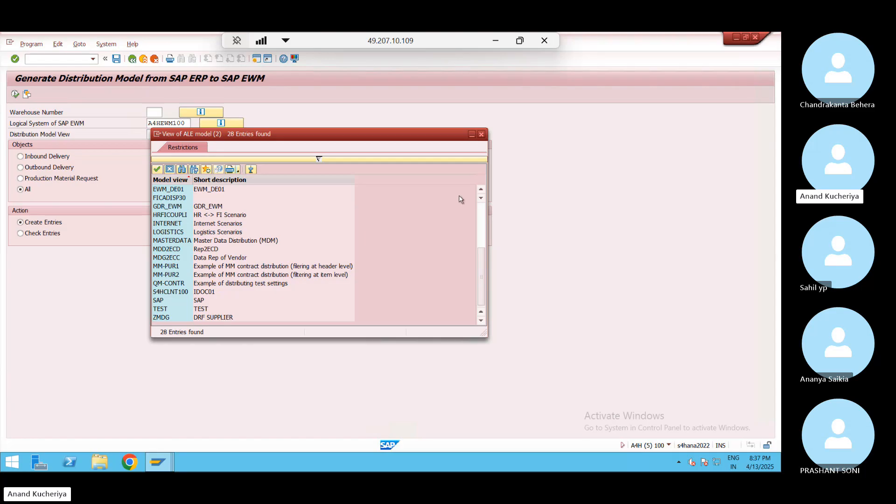
click(480, 192)
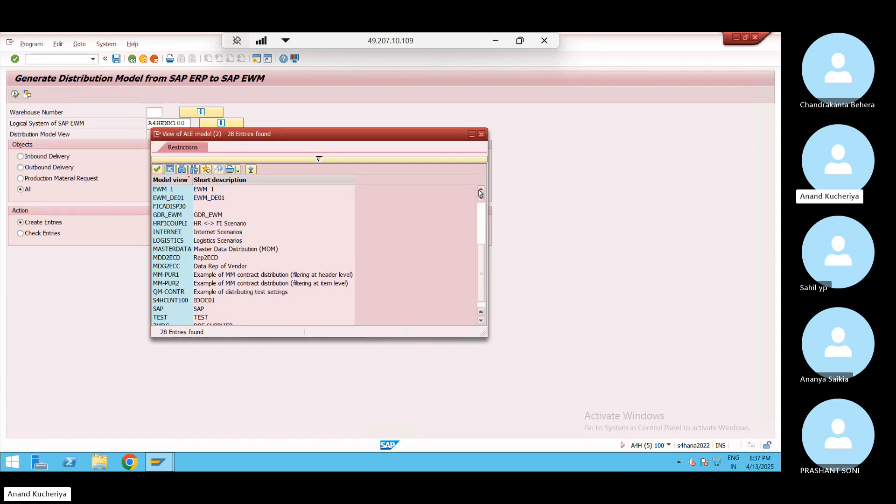
click(480, 192)
click(480, 192)
double_click(198, 202)
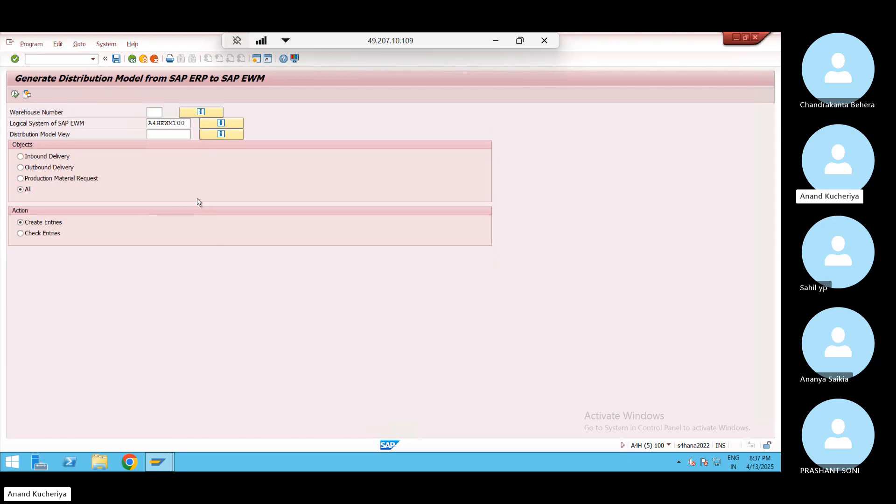
click(159, 114)
click(495, 40)
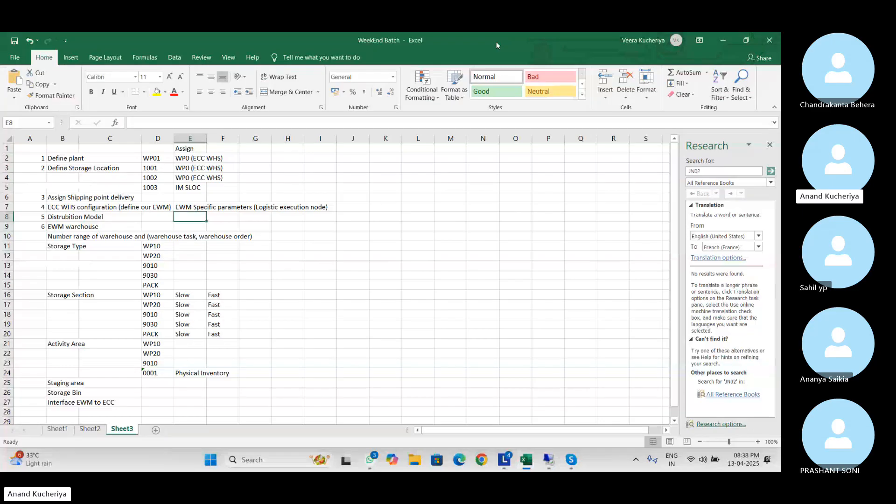
Hide Excel, return to SAP, and generate the distribution model for warehouse number WP0
click(722, 42)
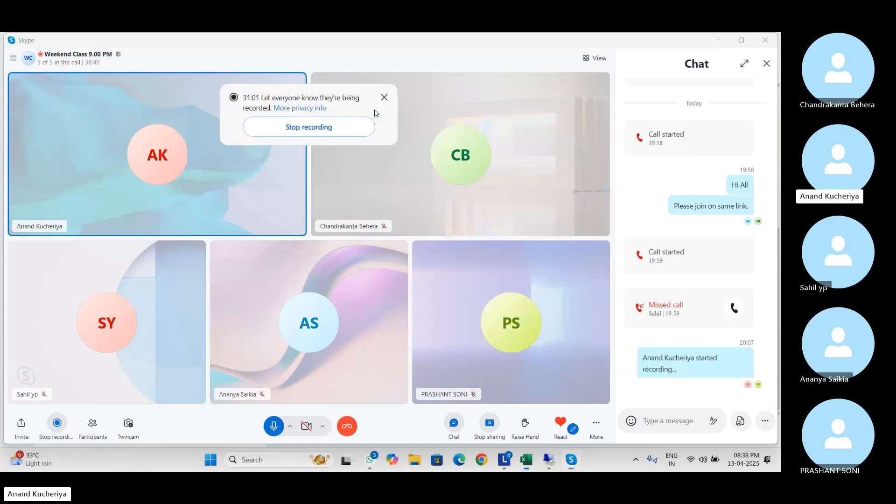
key(alt+Tab)
key(alt+Tab)
key(alt+Tab)
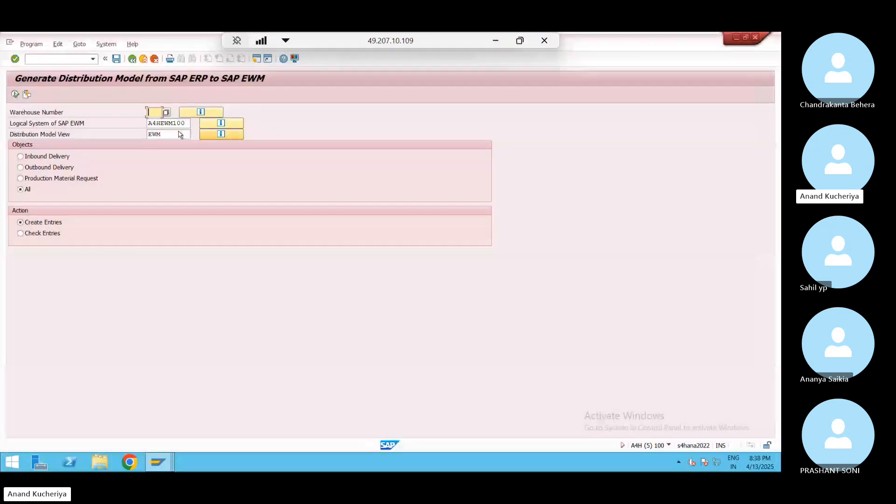
text(WP0)
click(16, 95)
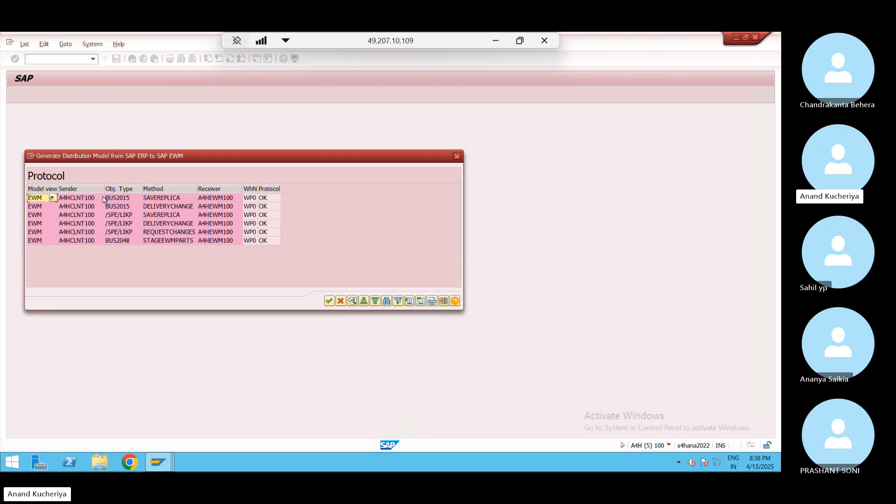
Review the six protocol entries, including REQUESTCHANGES and STAGEEWMPARTS, then close the protocol
click(174, 200)
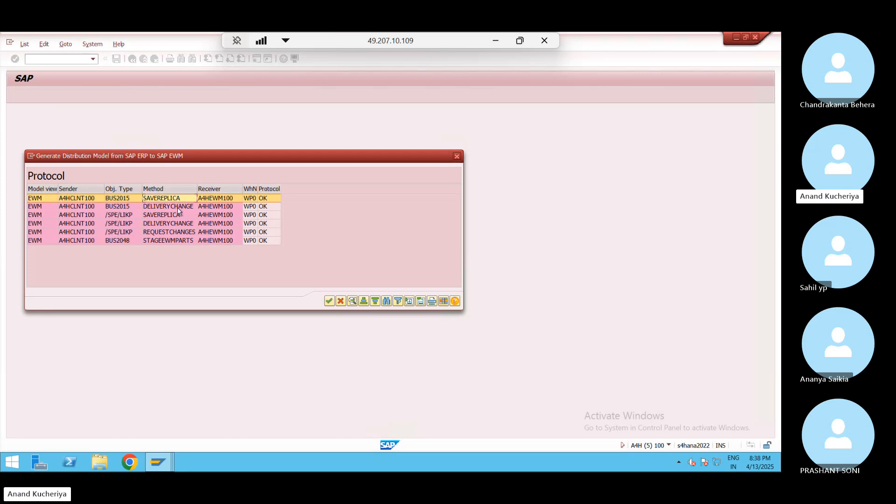
click(176, 232)
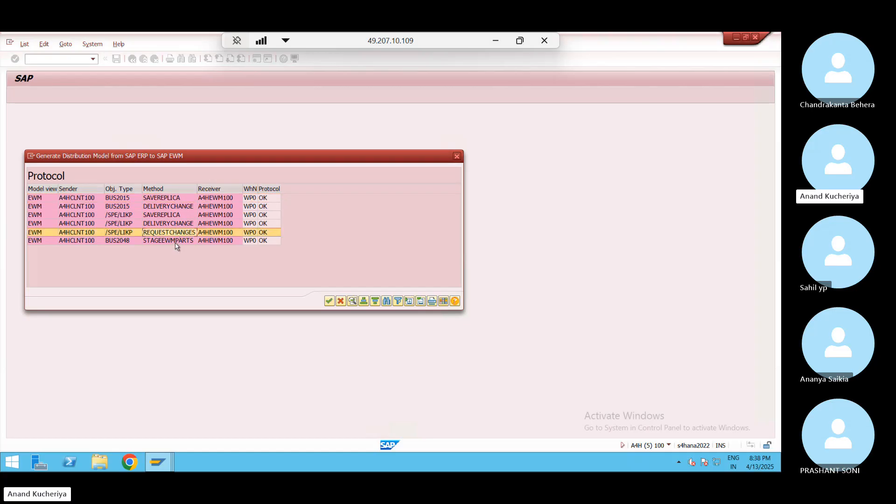
click(219, 243)
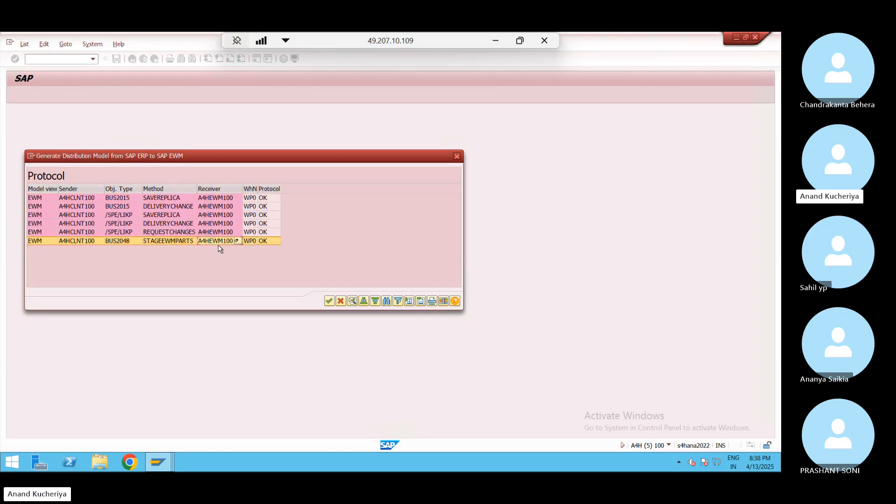
click(175, 188)
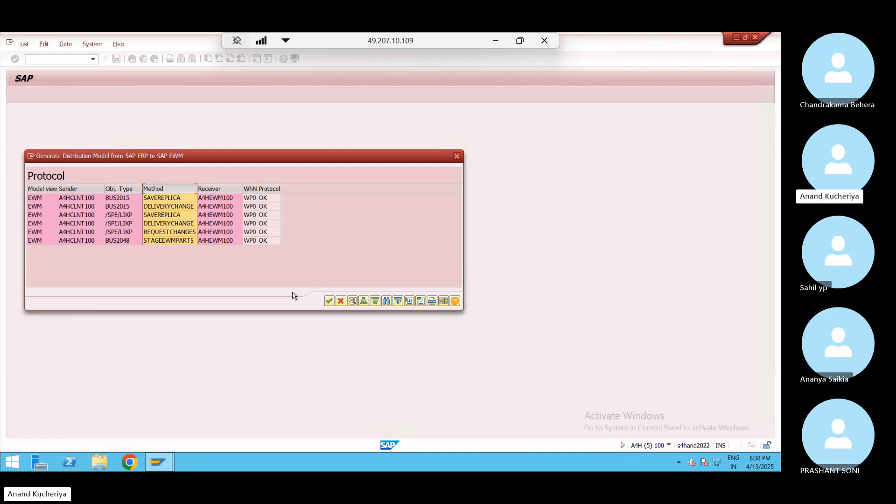
click(329, 302)
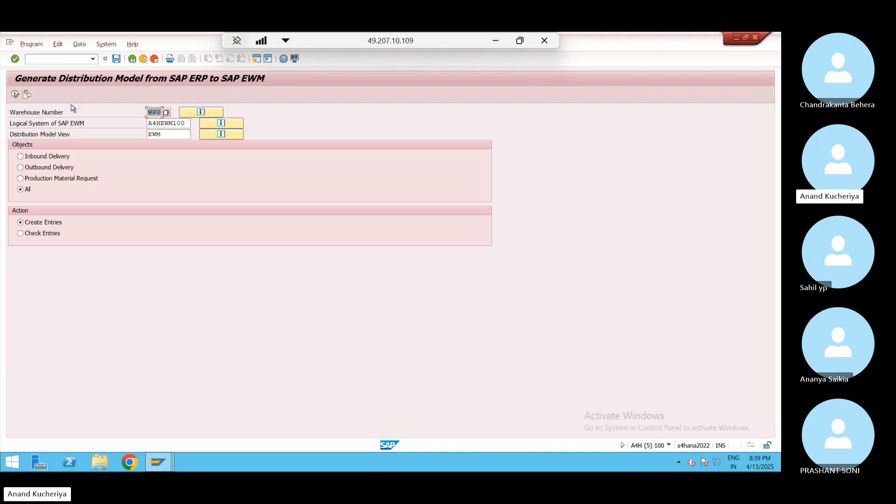
Display the customizing distribution model and scroll down to the WP0 WP01 WHS branch
click(232, 135)
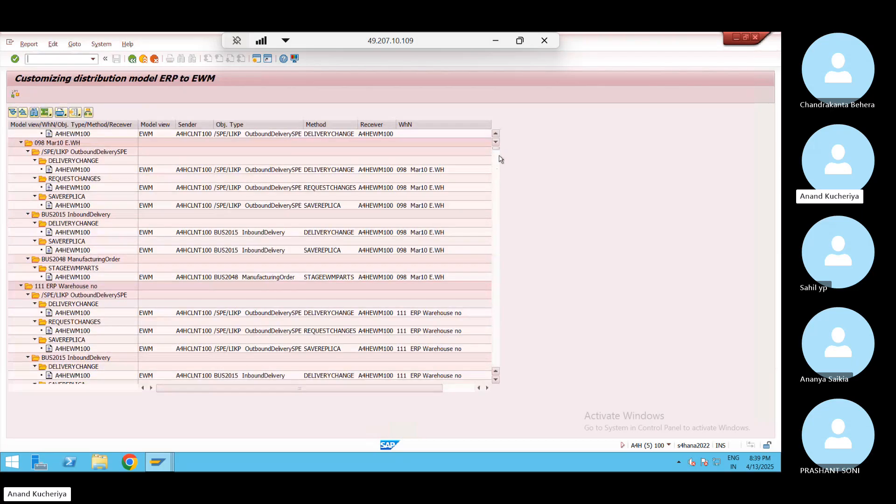
drag(496, 149, 502, 360)
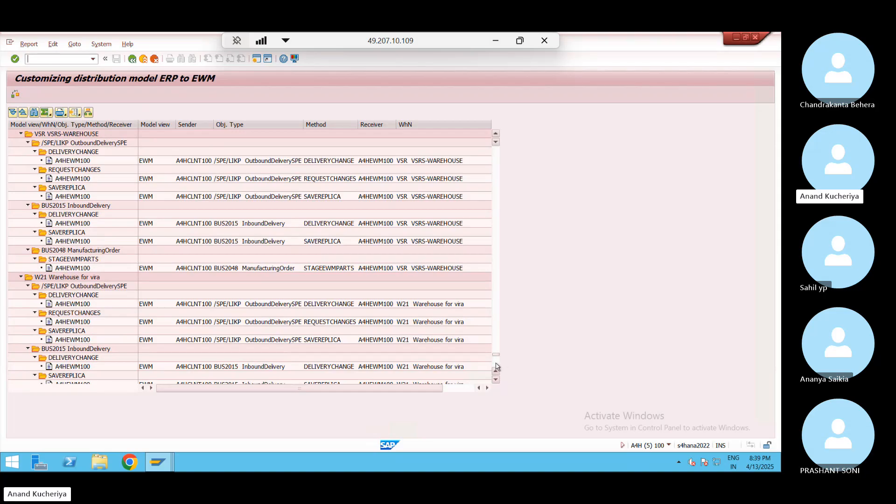
click(497, 367)
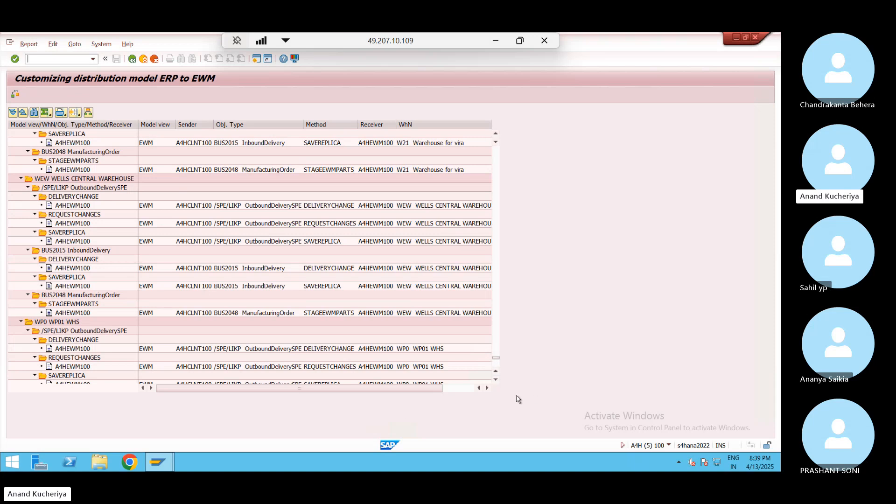
double_click(496, 380)
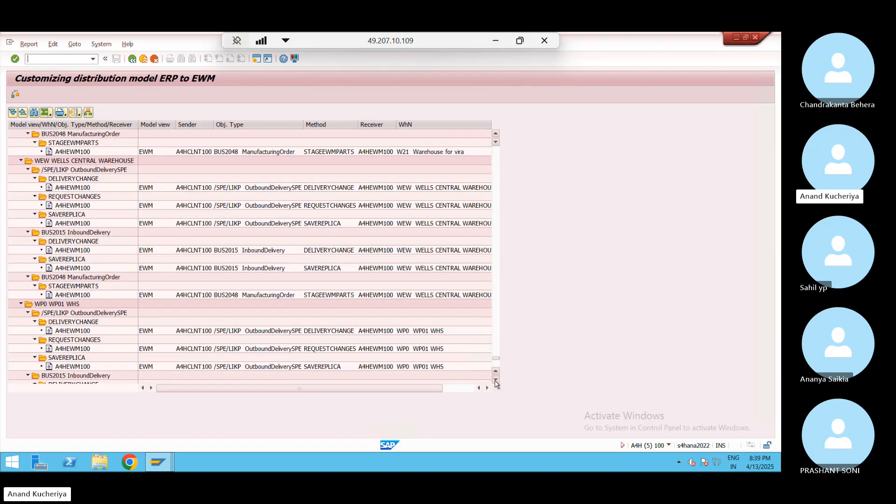
double_click(495, 380)
double_click(496, 381)
click(495, 381)
double_click(496, 380)
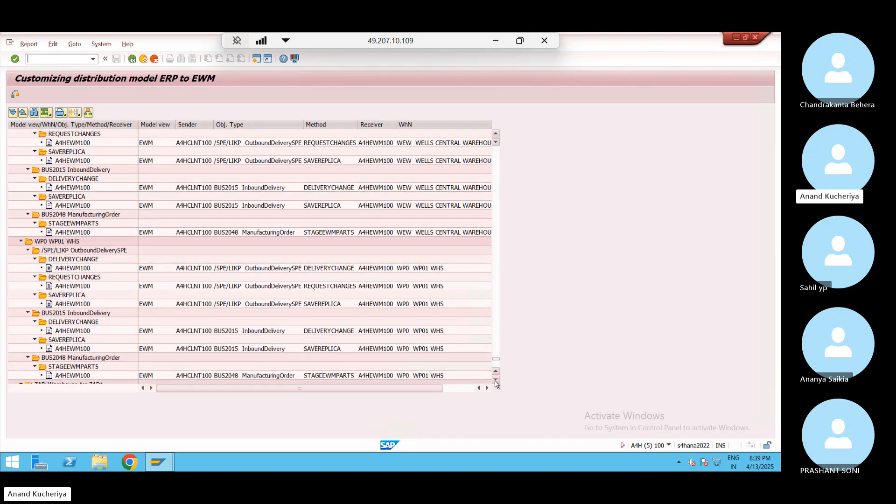
double_click(496, 381)
double_click(495, 380)
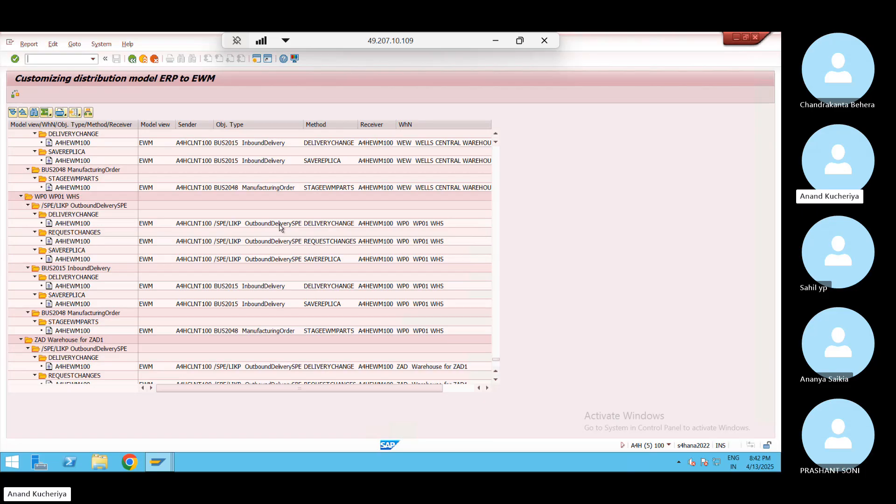
Return to the IMG tree and collapse the EWM Integration and Logistics Execution branches
click(133, 59)
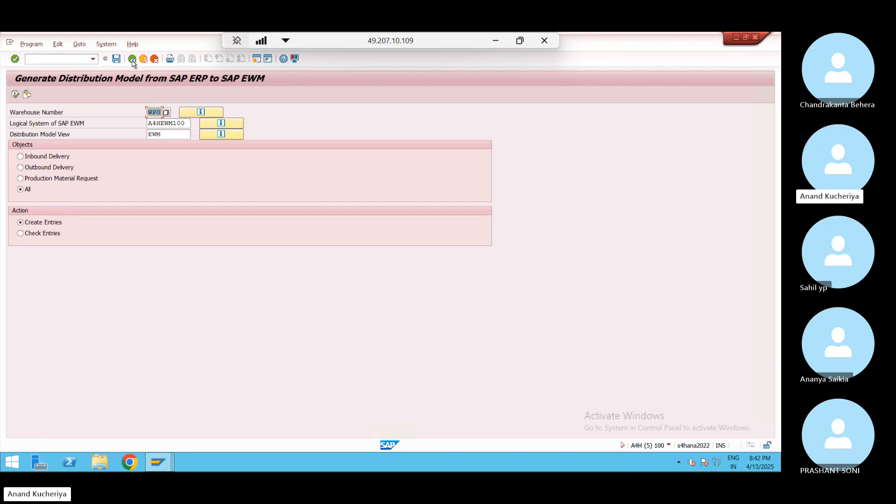
click(133, 59)
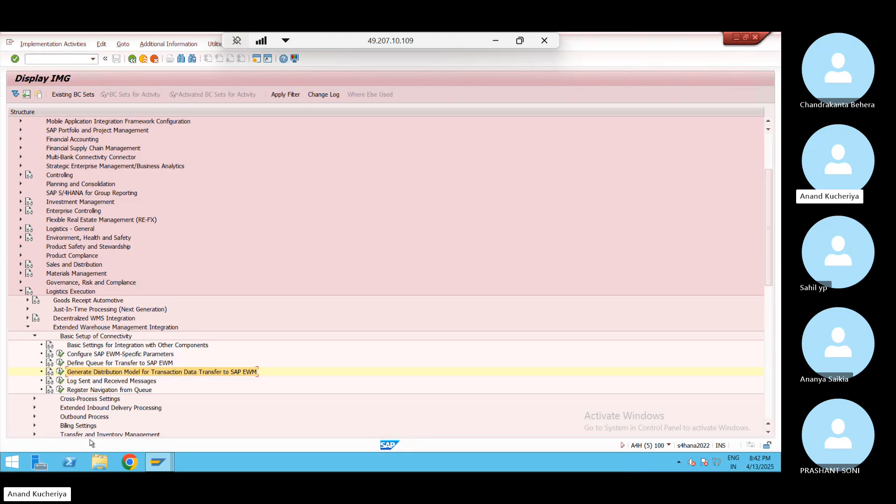
click(27, 327)
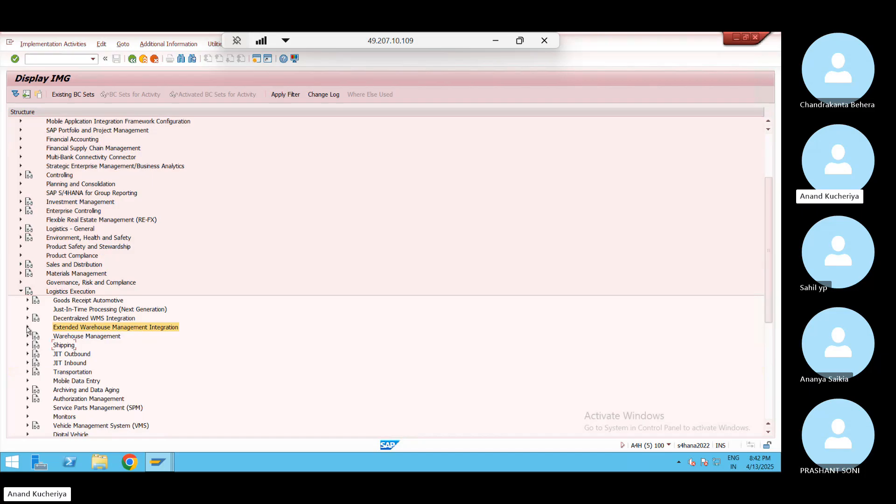
click(21, 293)
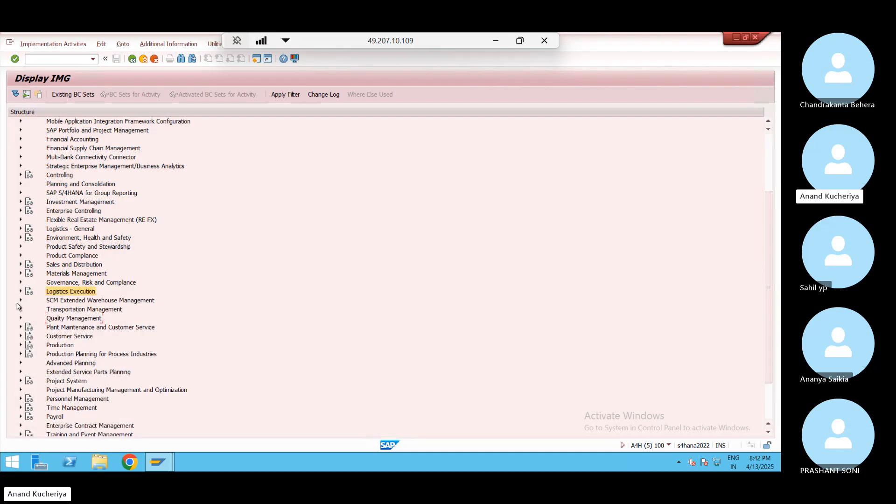
Expand SCM Extended Warehouse Management down to Master Data and open Define Warehouse Numbers
click(21, 301)
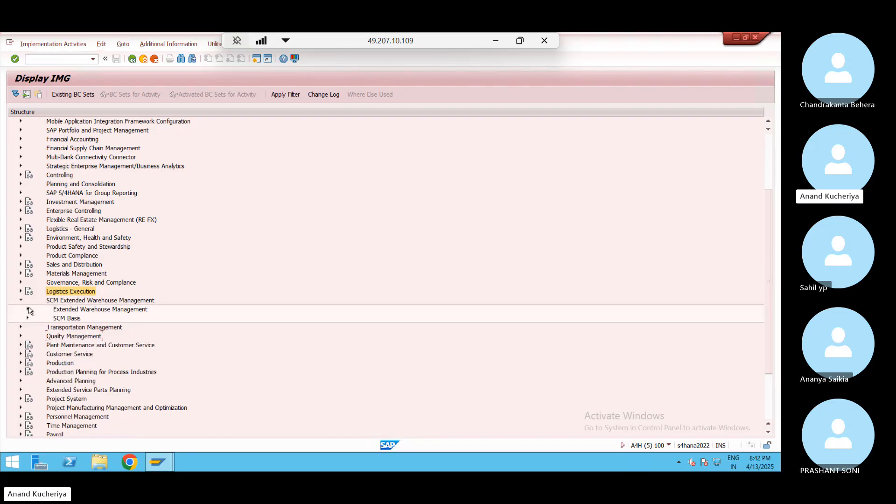
click(28, 310)
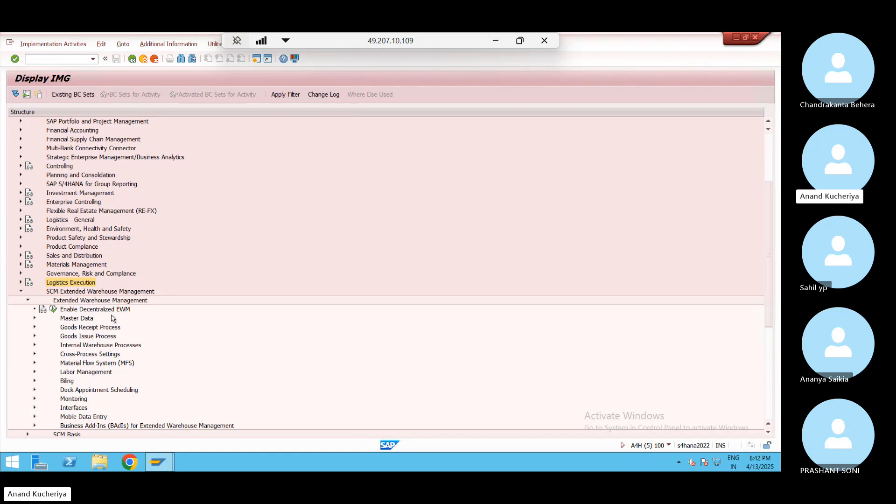
click(52, 310)
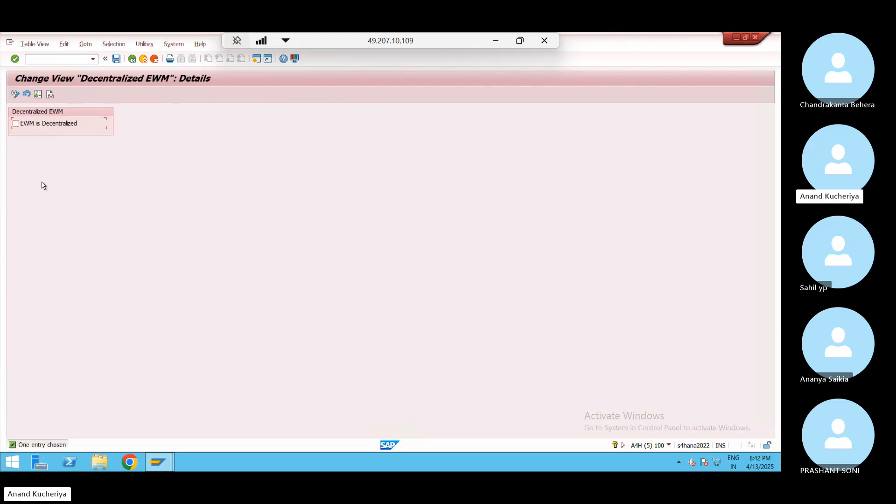
click(134, 60)
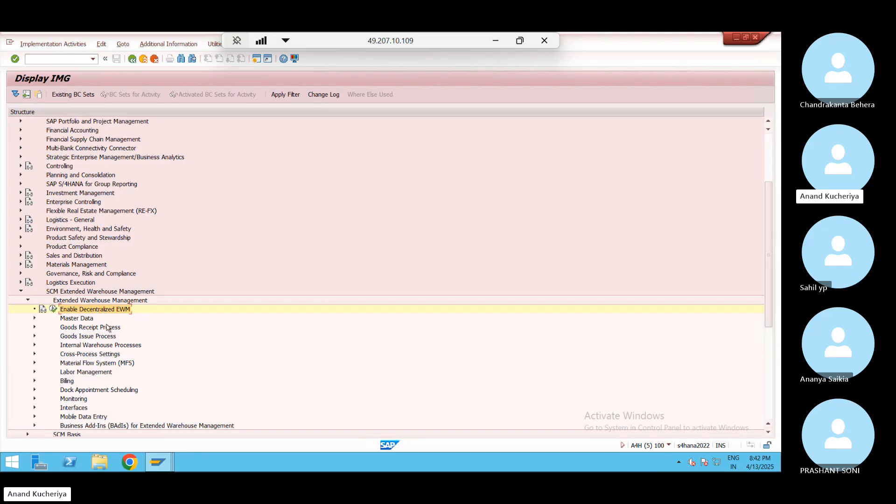
click(34, 318)
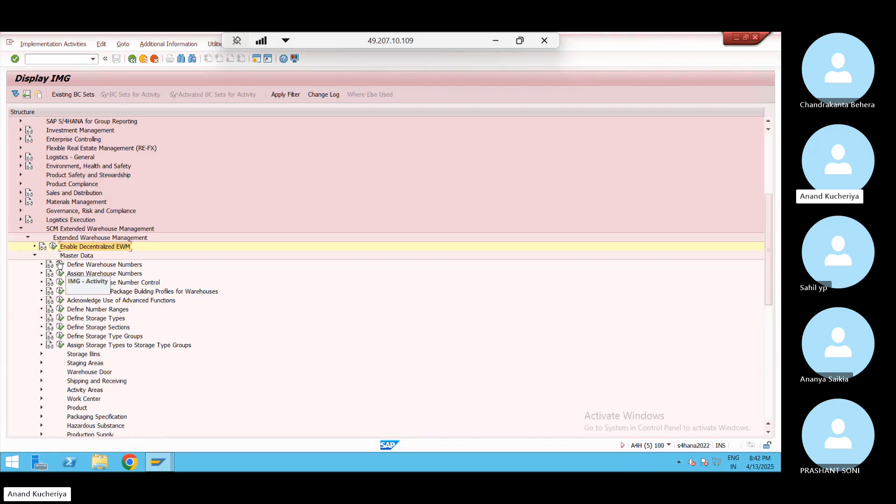
click(61, 265)
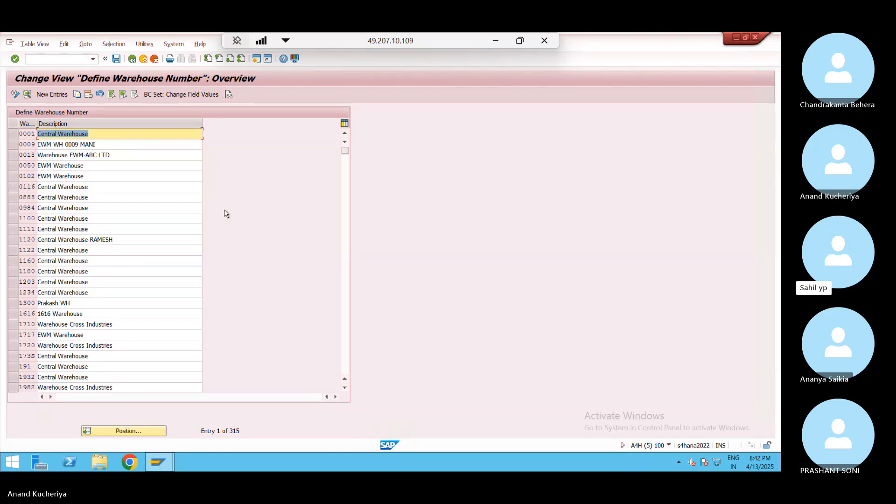
Check warehouse 1100 and the Enable Decentralized EWM setting, then reopen Define Warehouse Numbers
double_click(87, 219)
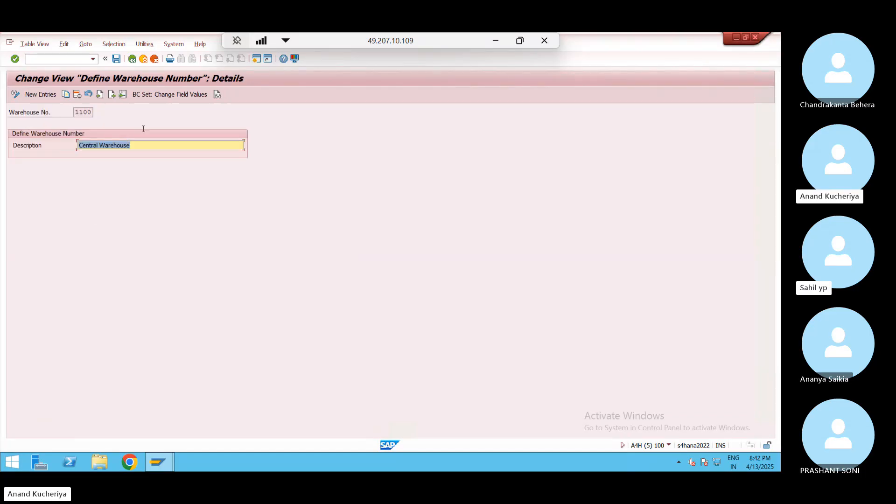
click(133, 60)
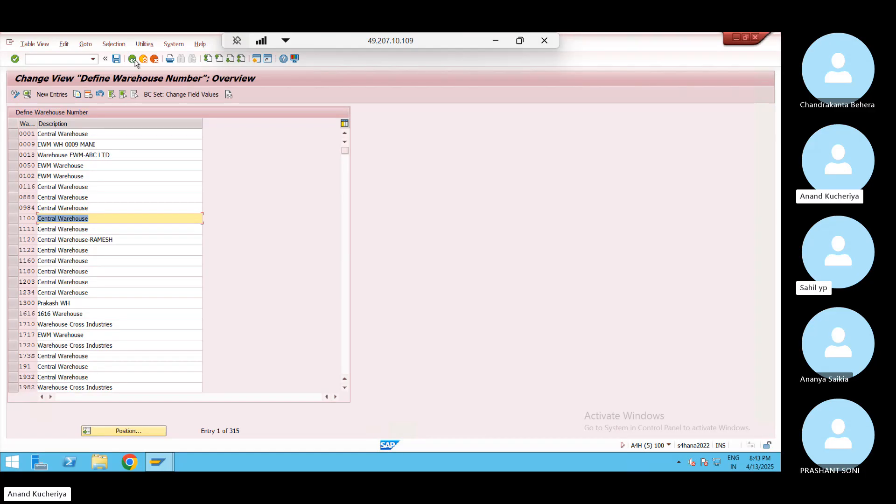
click(133, 59)
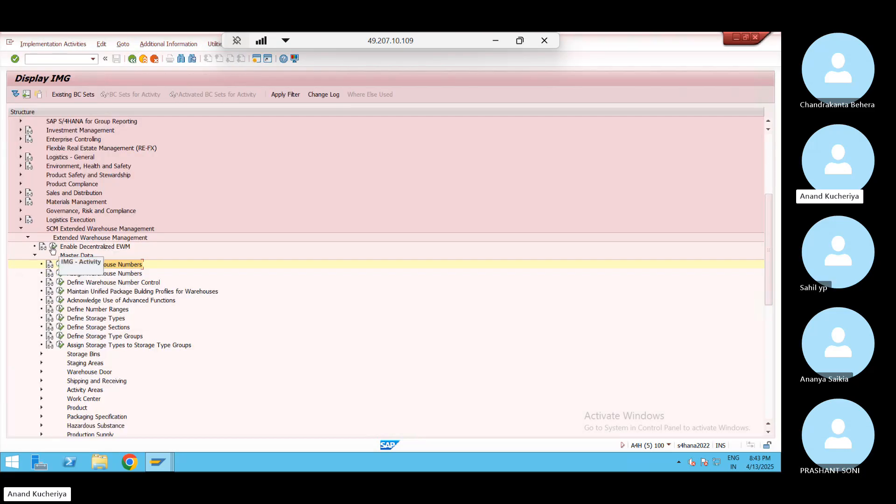
click(53, 246)
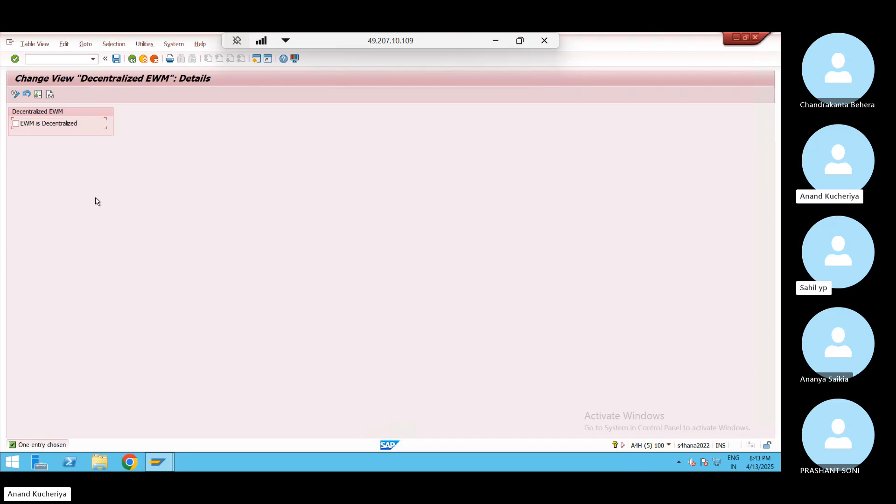
click(133, 59)
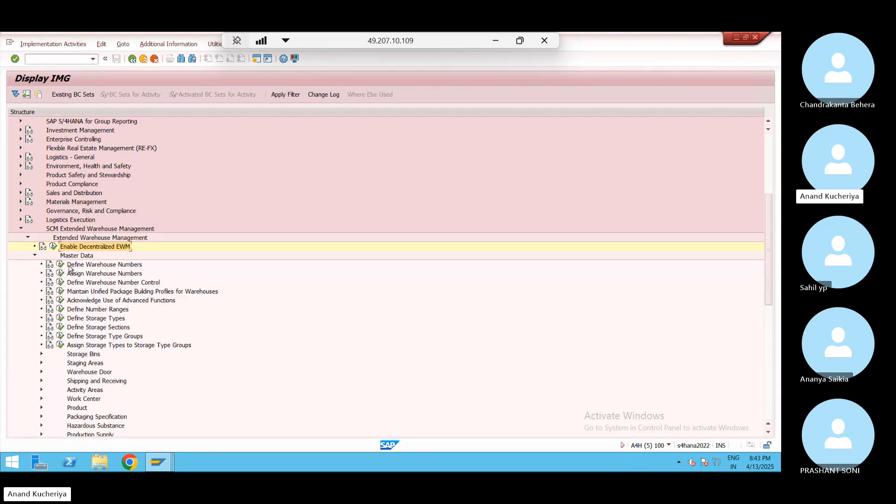
click(60, 265)
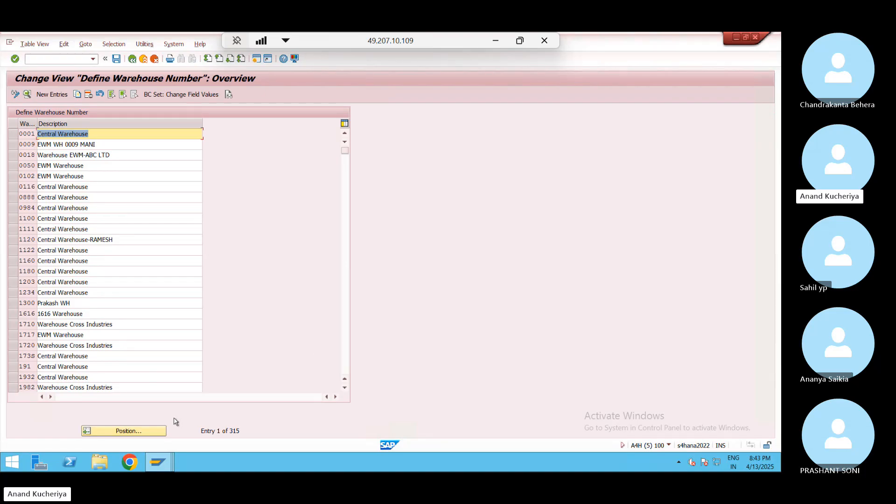
Position the list on warehouse JN02, select its row, and start Copy As
click(347, 334)
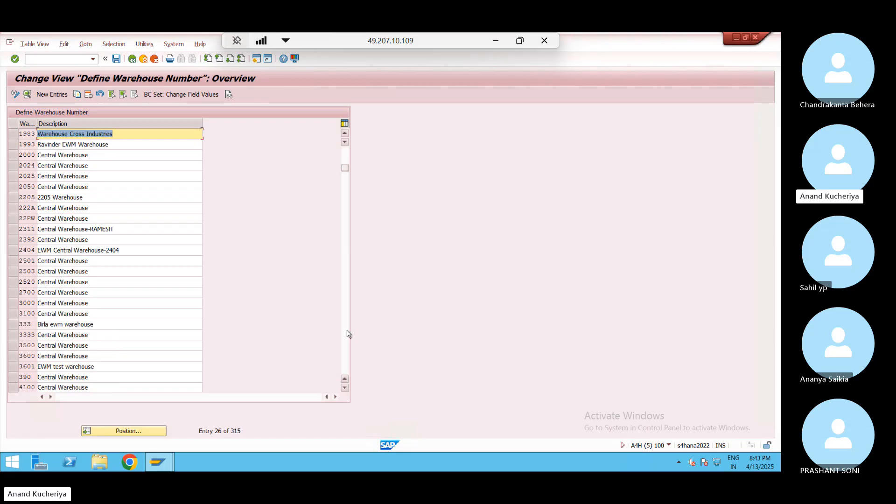
click(347, 334)
click(347, 334)
click(347, 334)
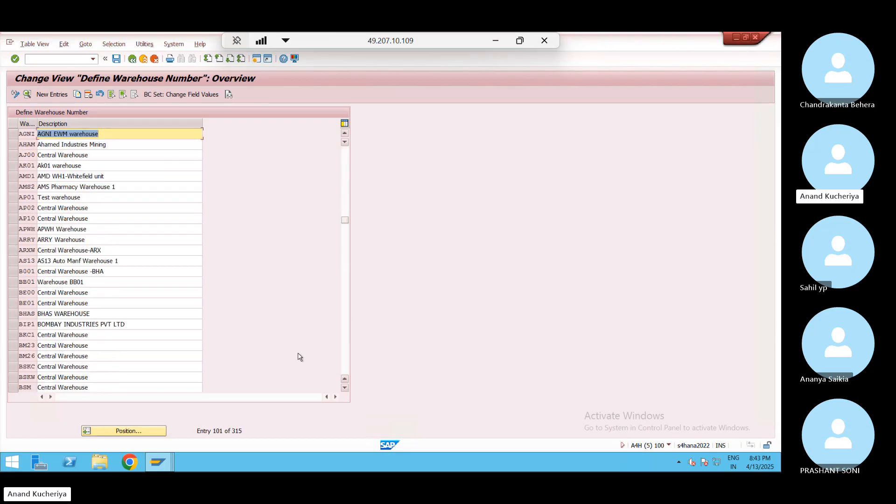
click(136, 433)
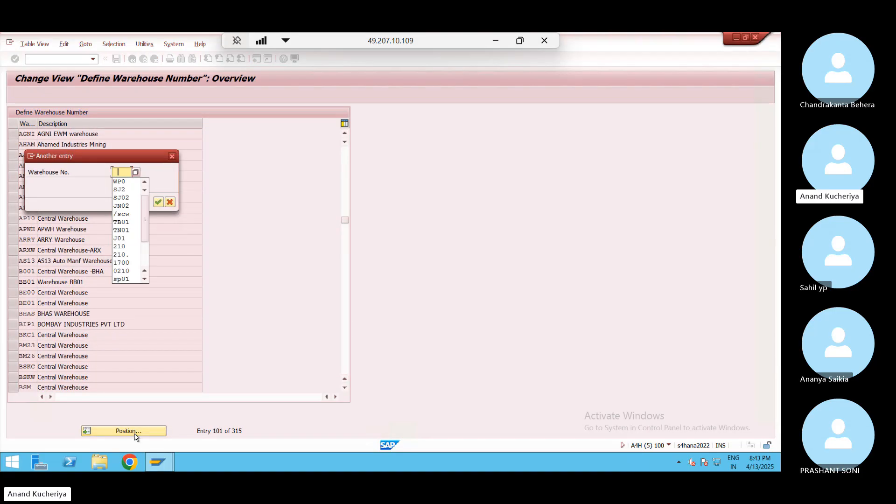
key(Down)
key(Down)
key(Down)
key(Down)
key(Return)
key(Return)
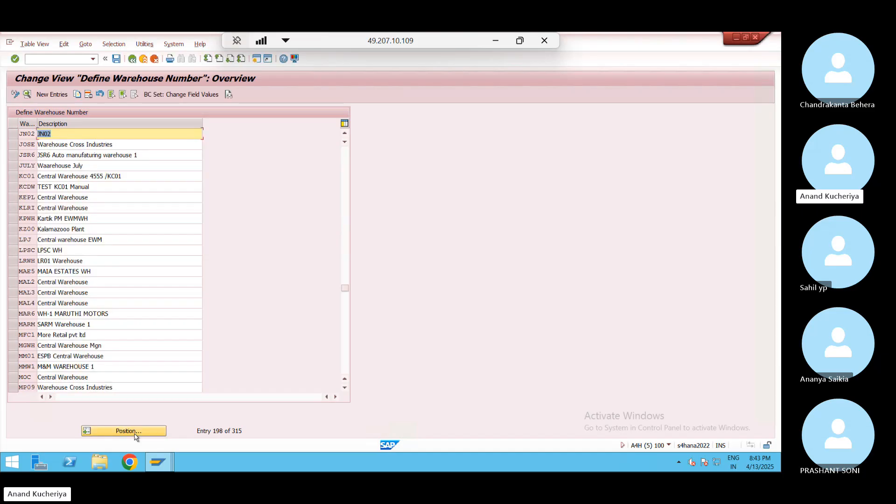
click(13, 134)
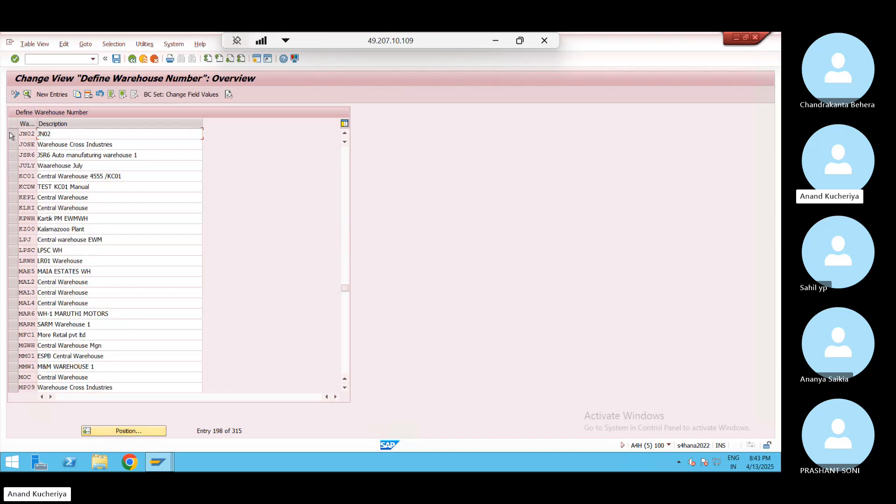
click(78, 94)
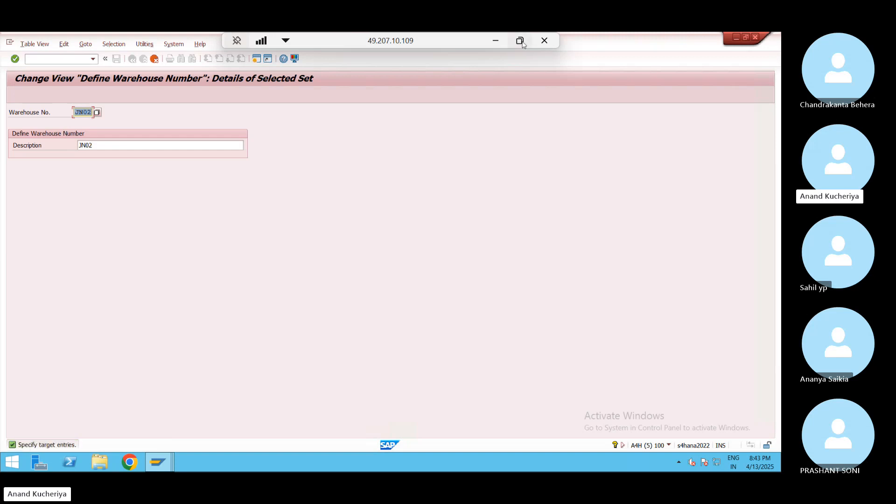
Copy warehouse number WP01 from cell D2 of the Excel plan and return to SAP
click(496, 42)
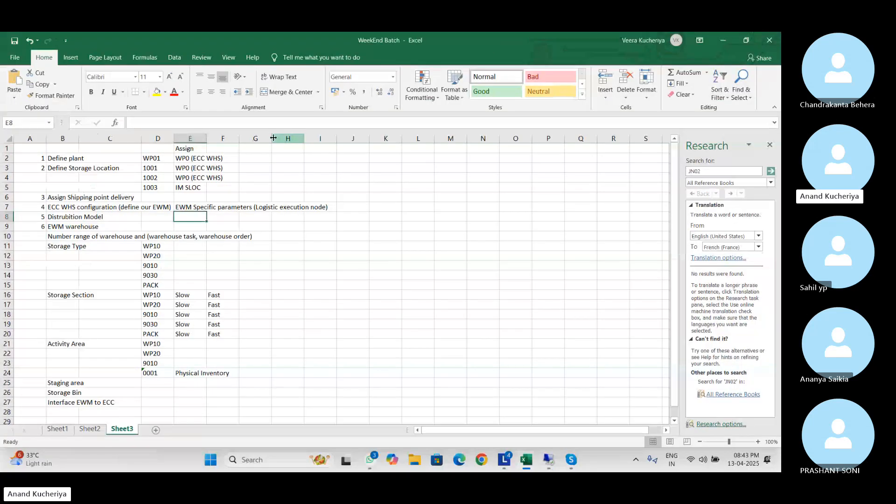
click(153, 158)
key(ctrl+c)
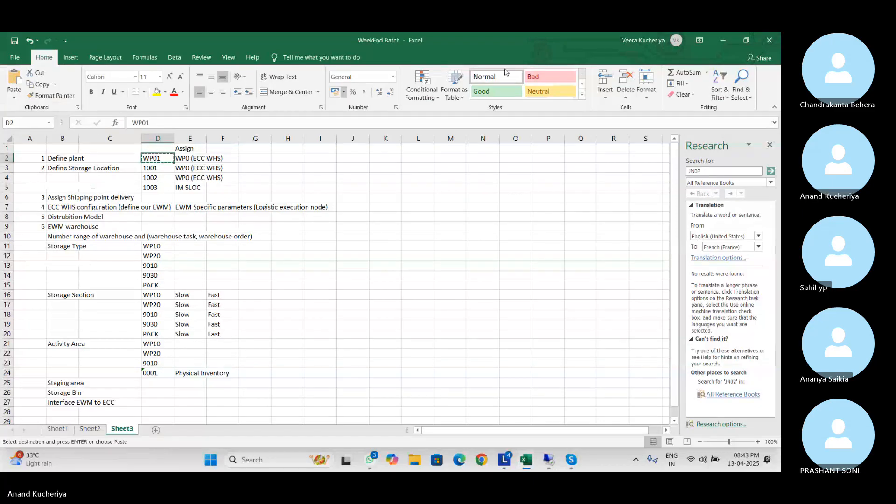
click(717, 42)
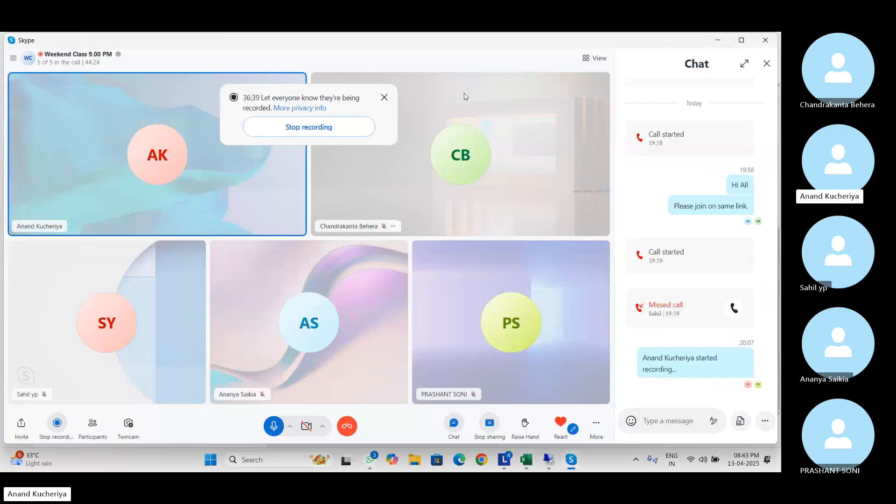
mouse_move(544, 462)
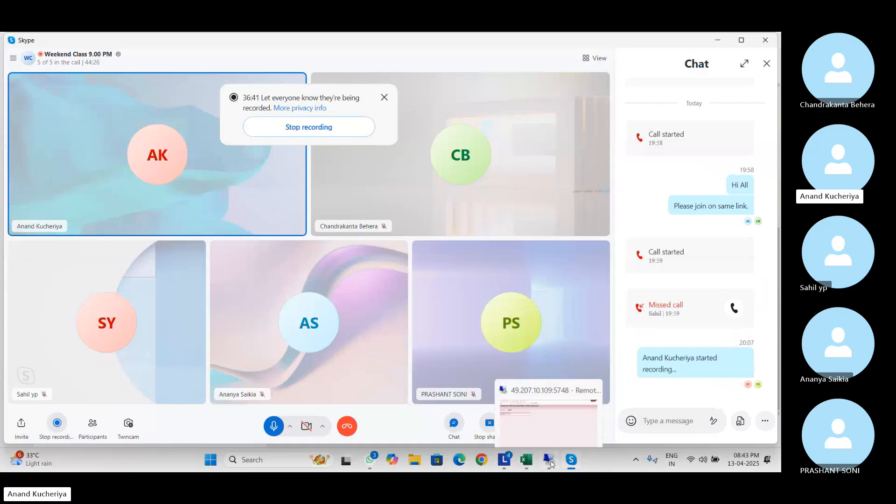
click(549, 416)
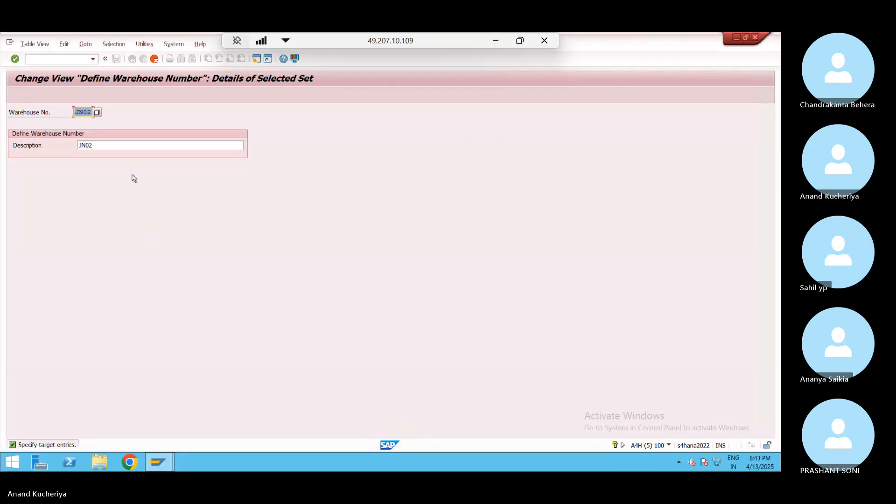
Enter WP01 as warehouse number and description, save under the customizing request, and go back
key(ctrl+v)
click(101, 147)
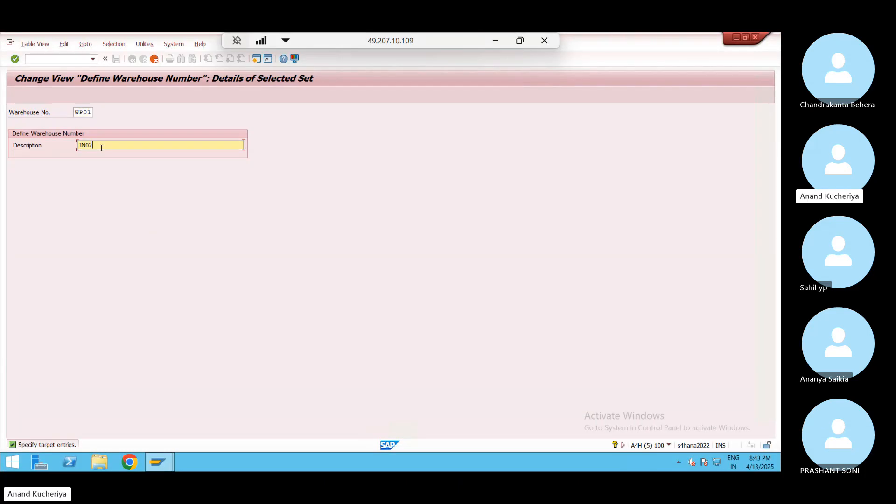
double_click(102, 147)
key(ctrl+v)
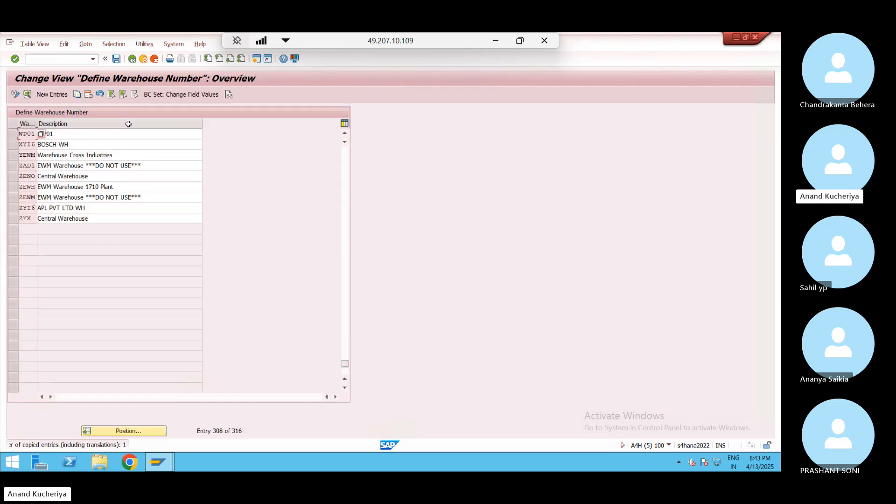
click(117, 60)
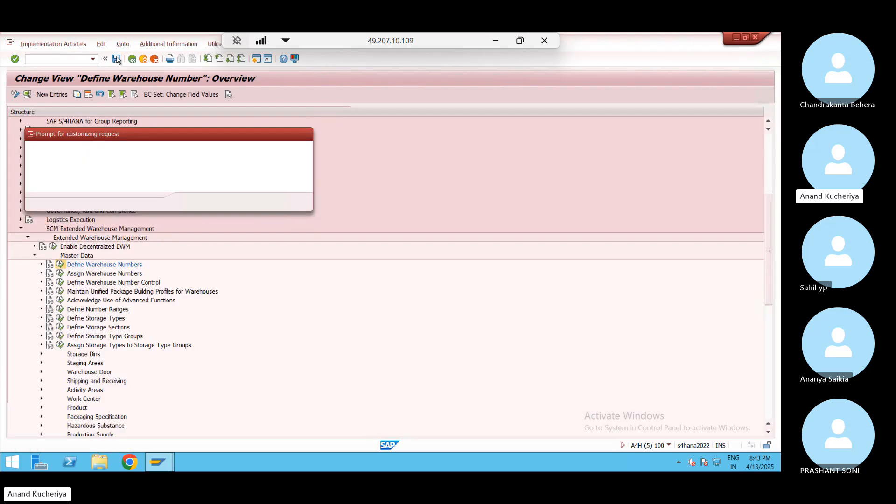
click(190, 202)
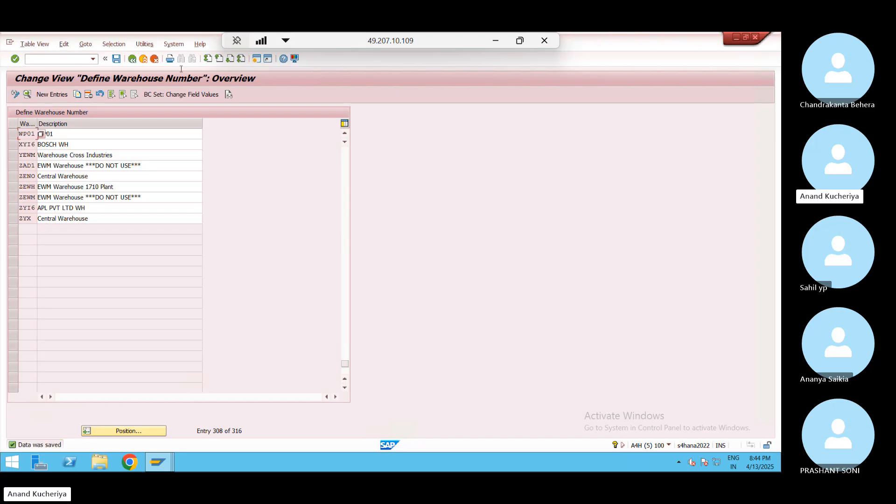
click(132, 58)
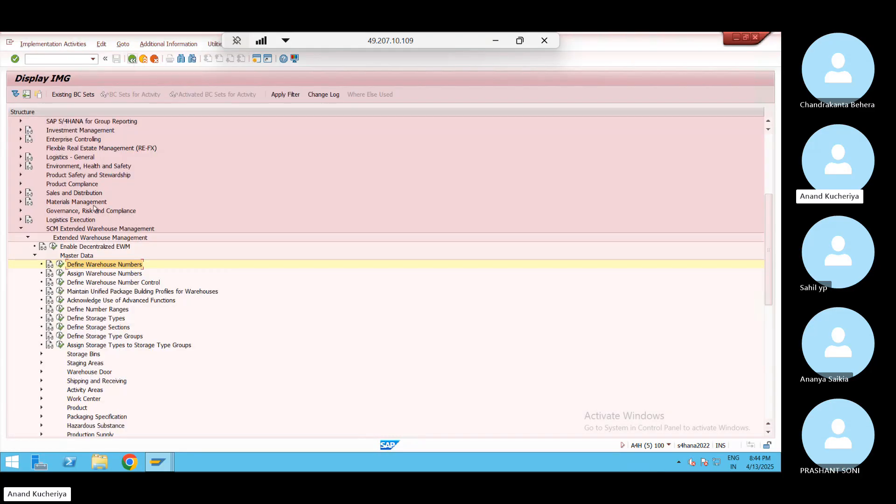
Open Assign Warehouse Numbers for work area WP01 and add a new business partner entry
click(61, 274)
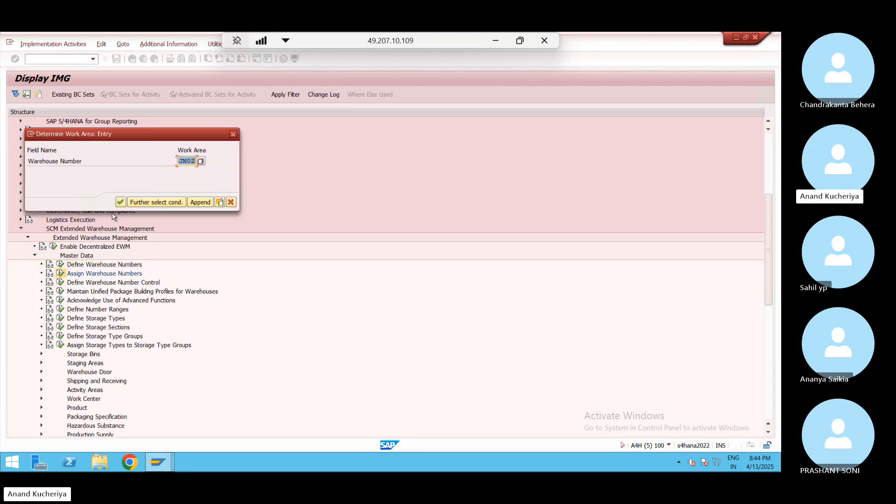
click(183, 161)
key(Delete)
key(Delete)
key(Delete)
key(Delete)
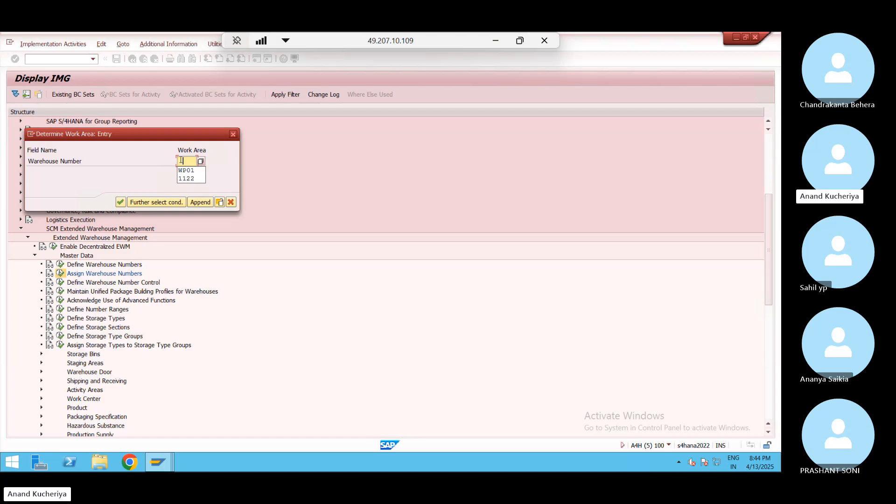
key(Down)
key(Return)
key(Return)
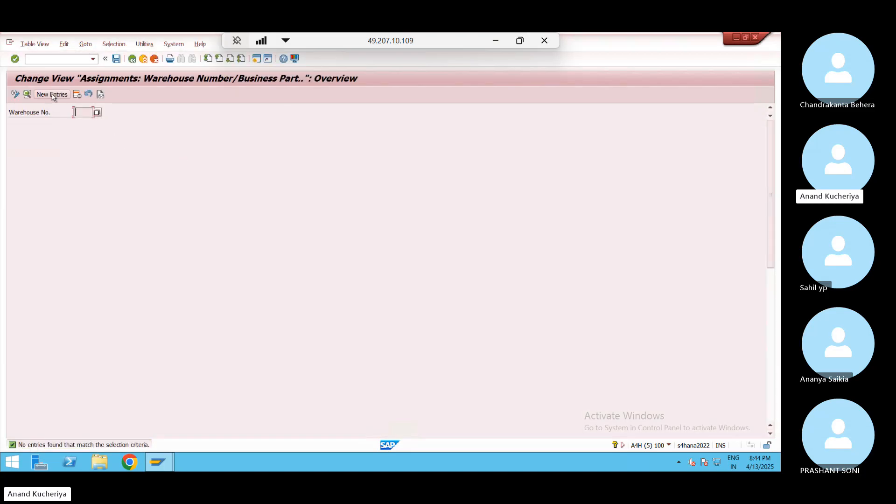
click(53, 97)
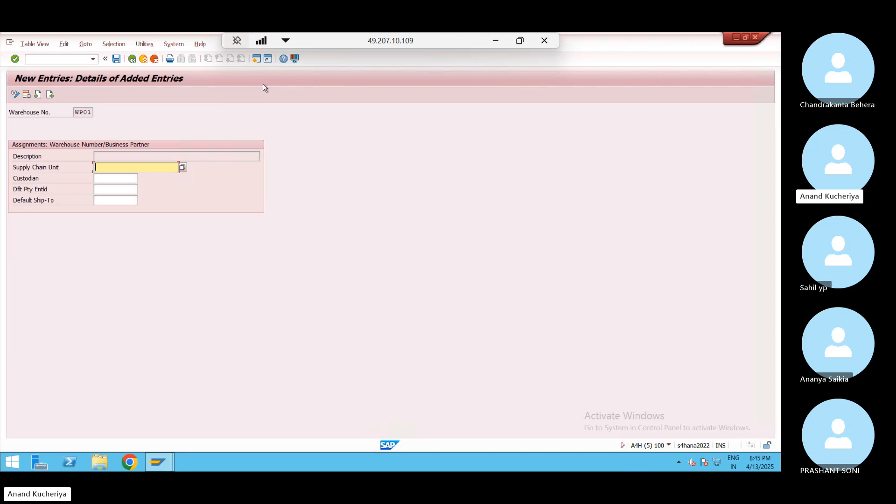
Open a second SAP GUI session while leaving the WP01 assignment entry open
click(258, 59)
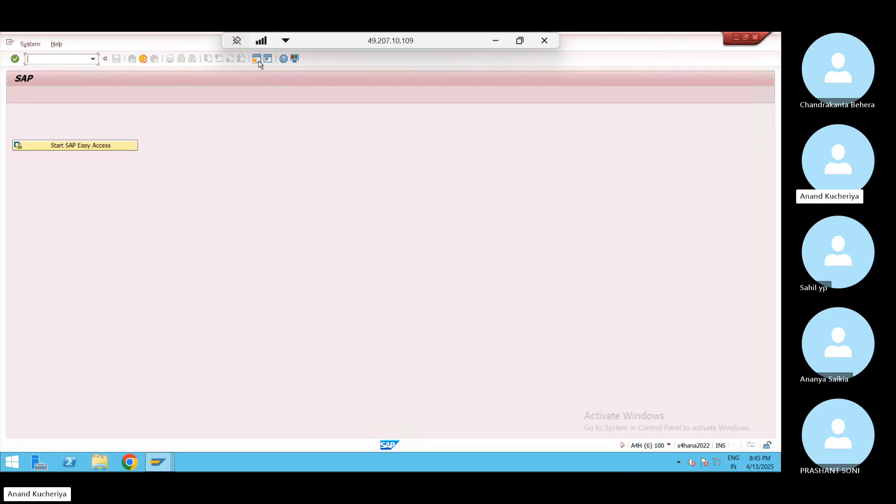
Navigate the Easy Access menu to EWM Master Data and open Maintain Supply Chain Unit
click(104, 145)
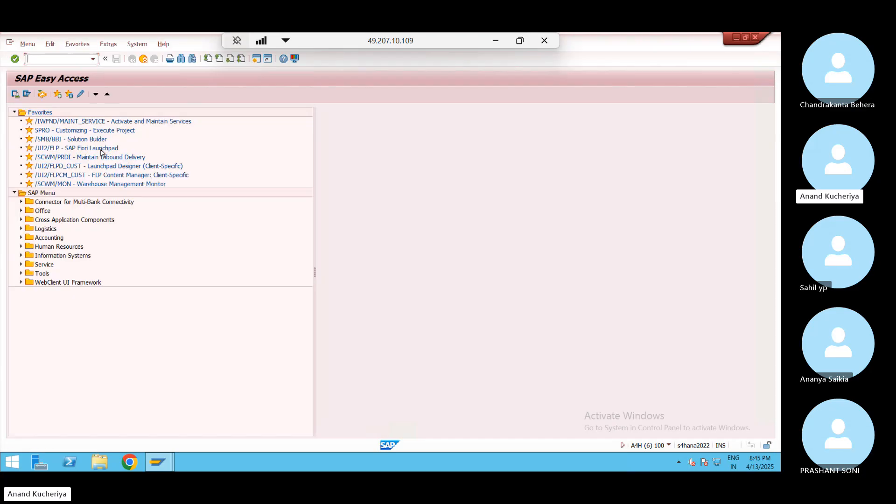
click(21, 228)
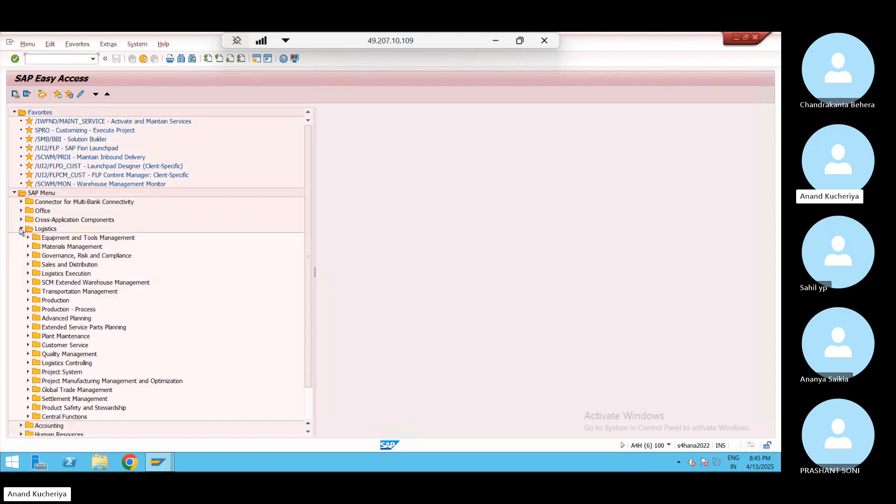
click(28, 283)
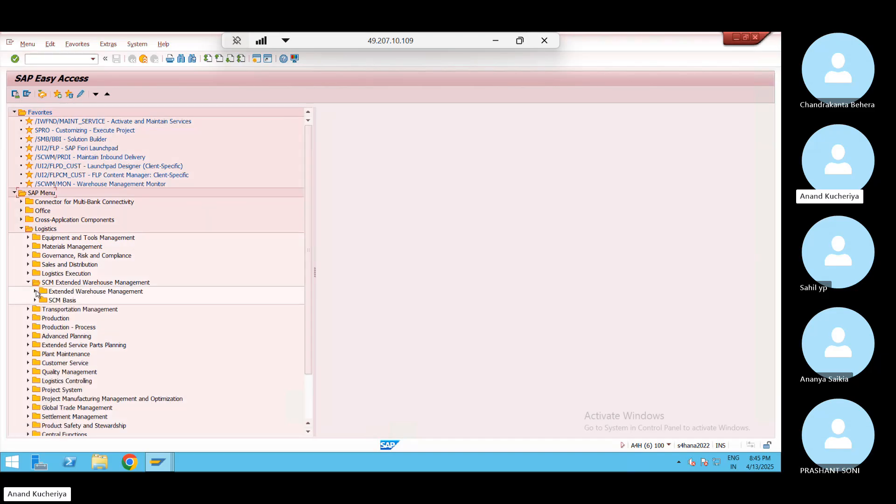
click(35, 292)
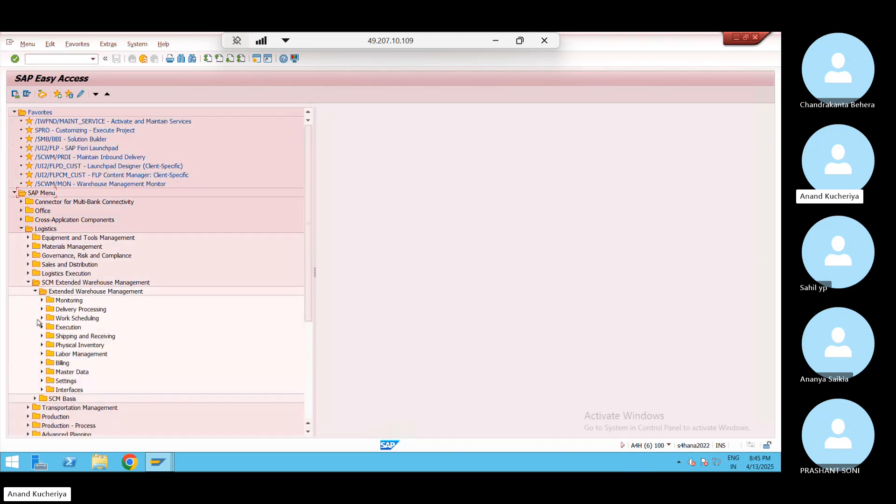
click(42, 381)
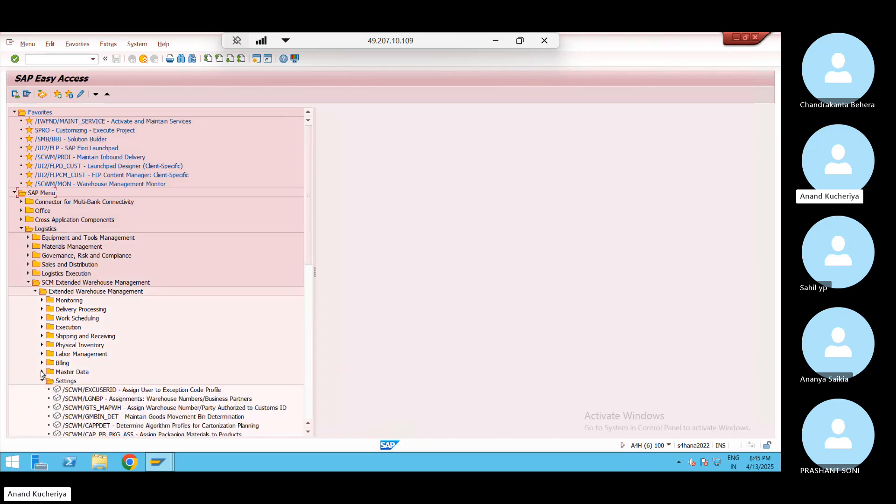
click(42, 373)
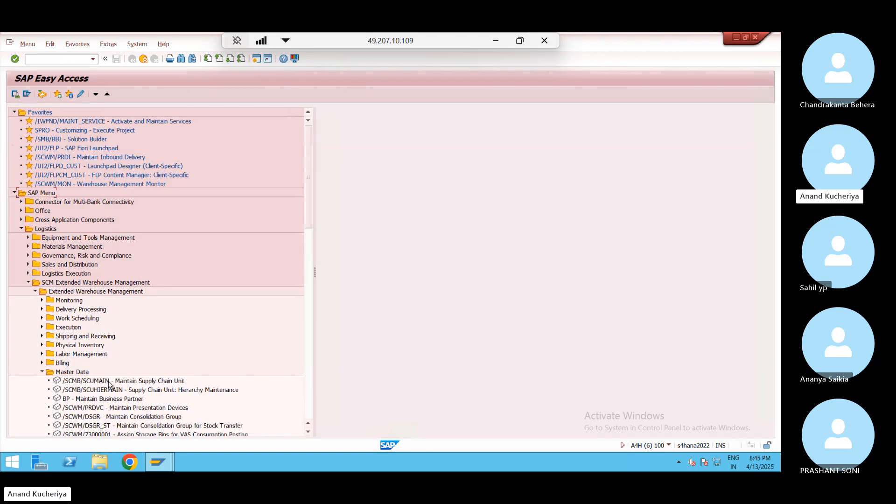
double_click(110, 382)
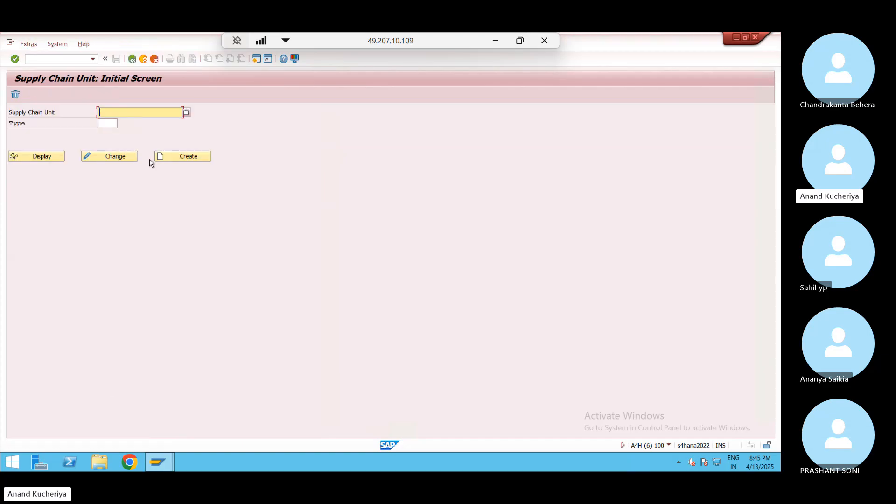
Enter SCU_WP01 as the supply chain unit name
text(s)
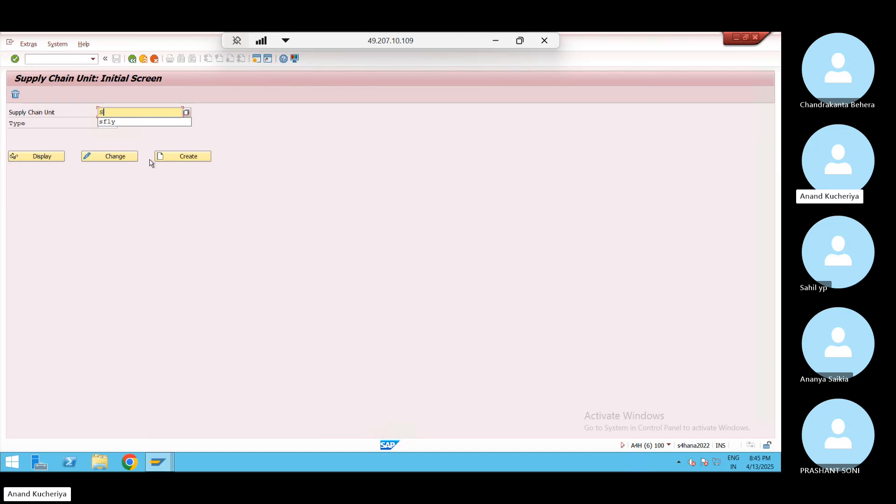
text(CP)
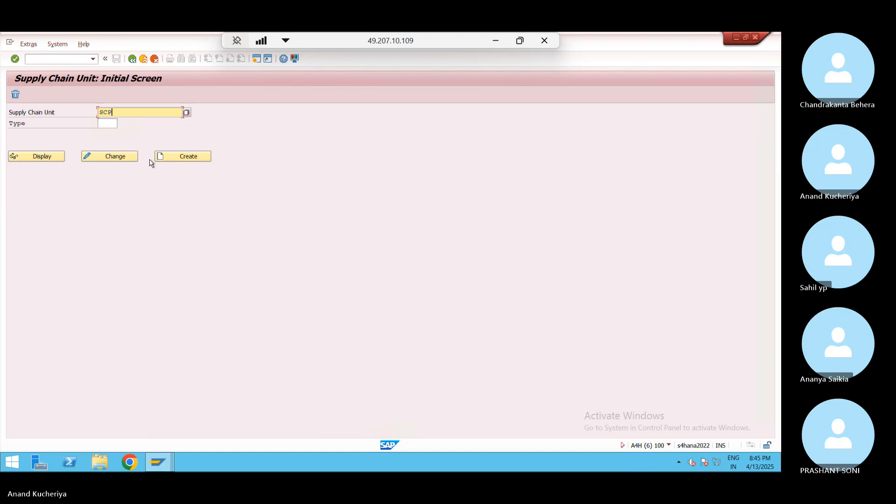
key(BackSpace)
text(U_JN02)
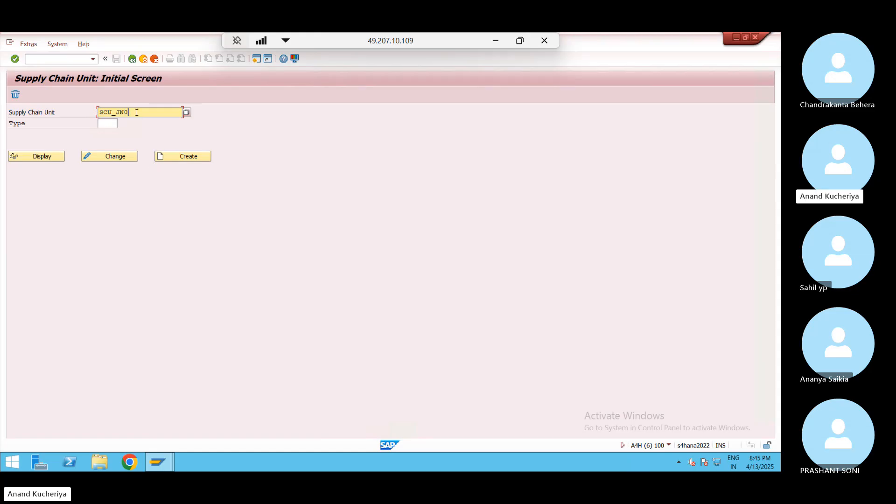
key(BackSpace)
key(BackSpace)
key(BackSpace)
key(BackSpace)
text(WP01)
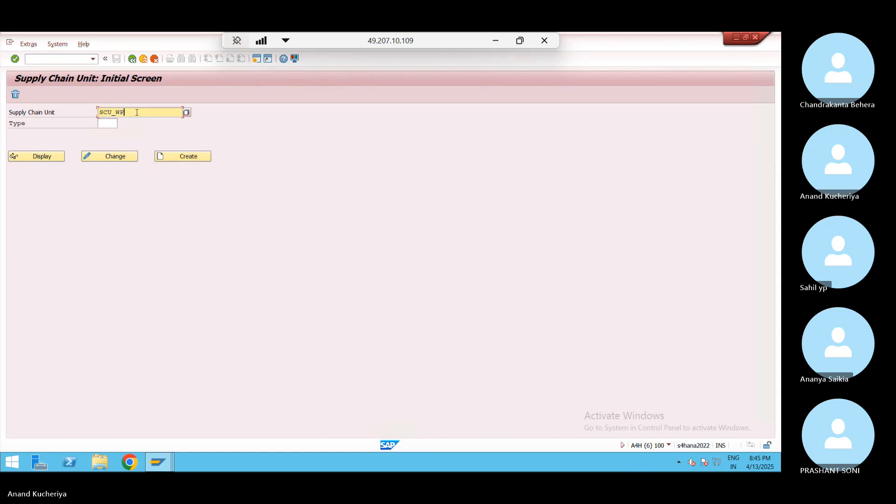
click(497, 43)
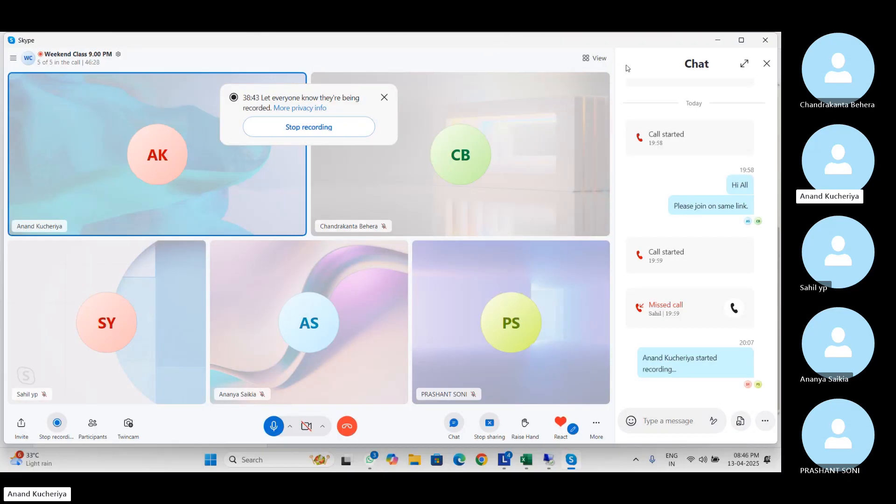
click(717, 42)
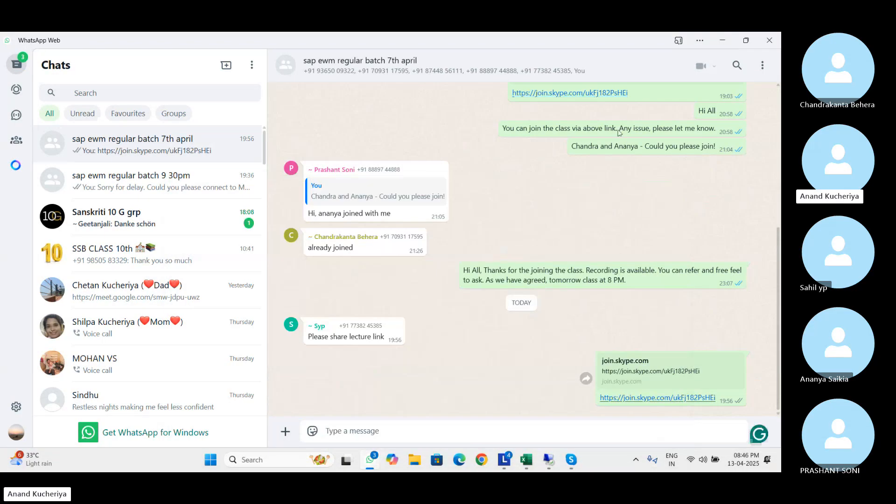
click(526, 460)
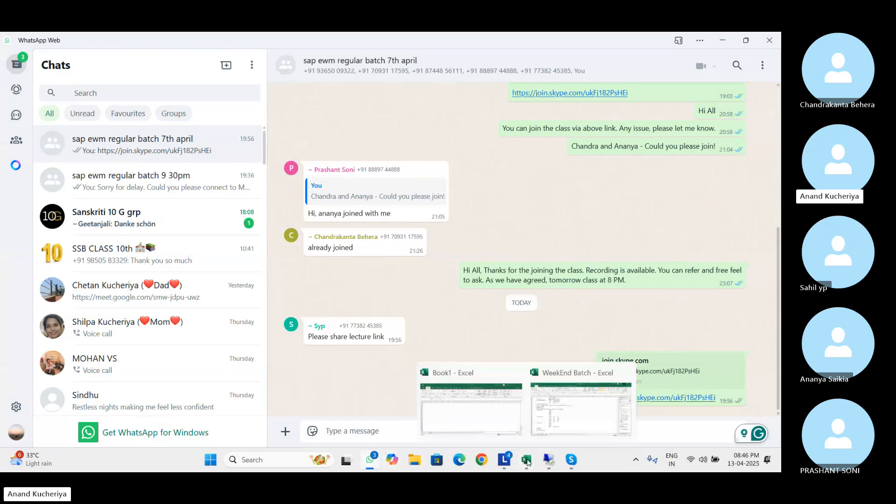
click(551, 404)
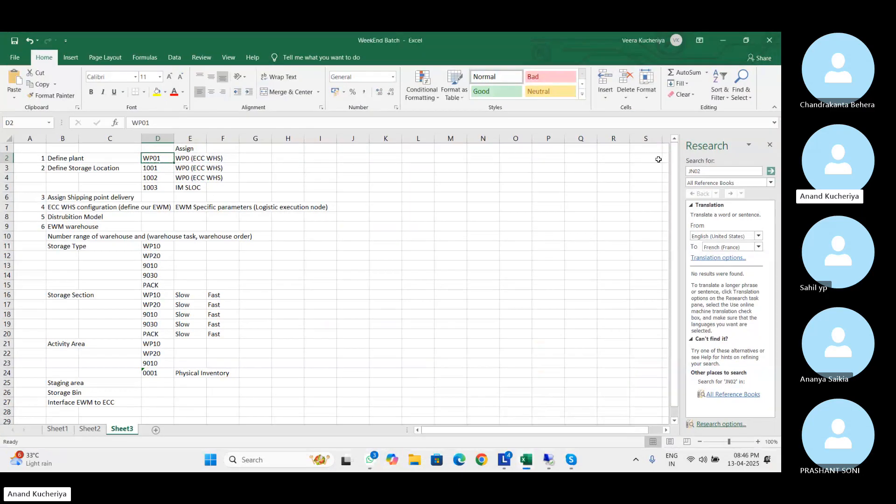
click(723, 42)
key(alt+Tab)
key(alt+Tab)
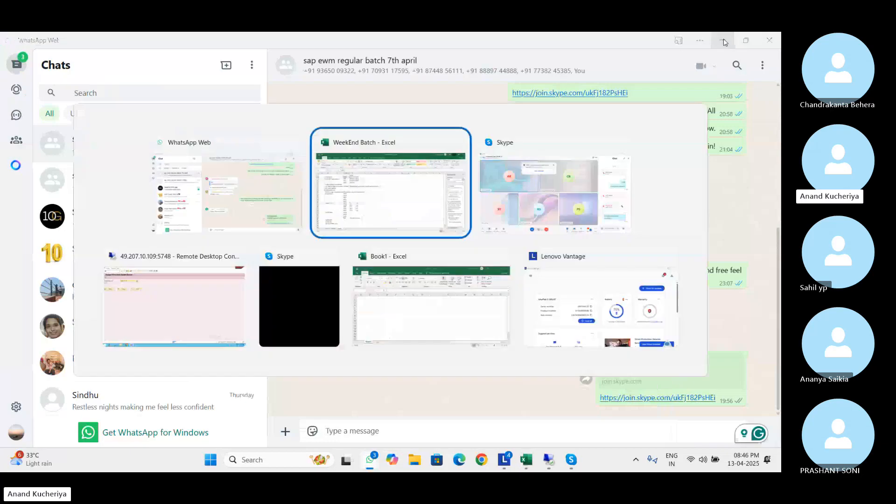
key(alt+Tab)
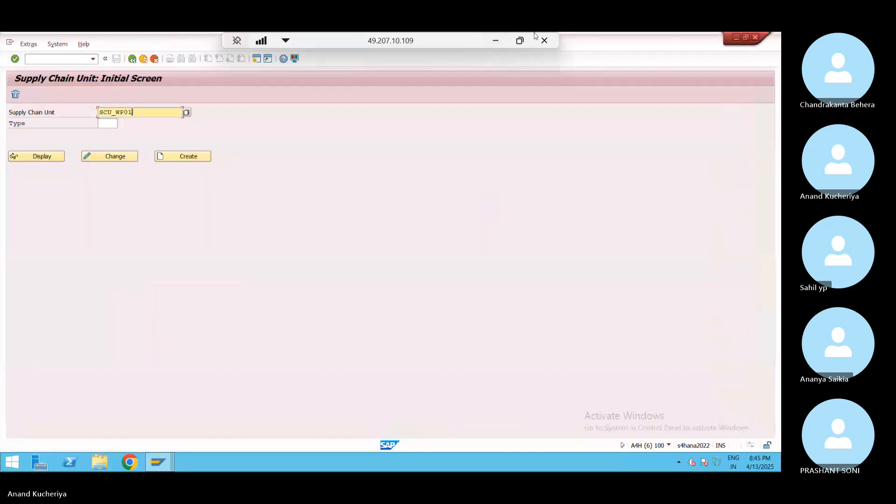
Set the unit type to 1008 Warehouse and create supply chain unit SCU_WP01
click(109, 123)
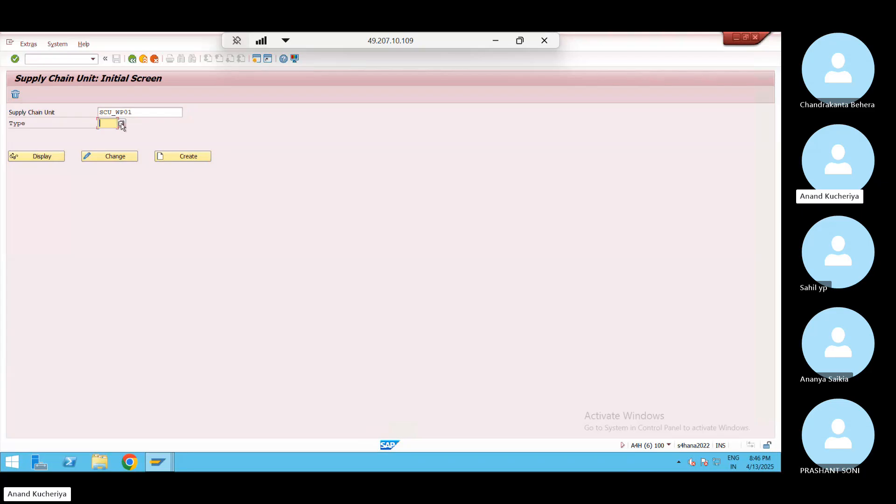
click(121, 124)
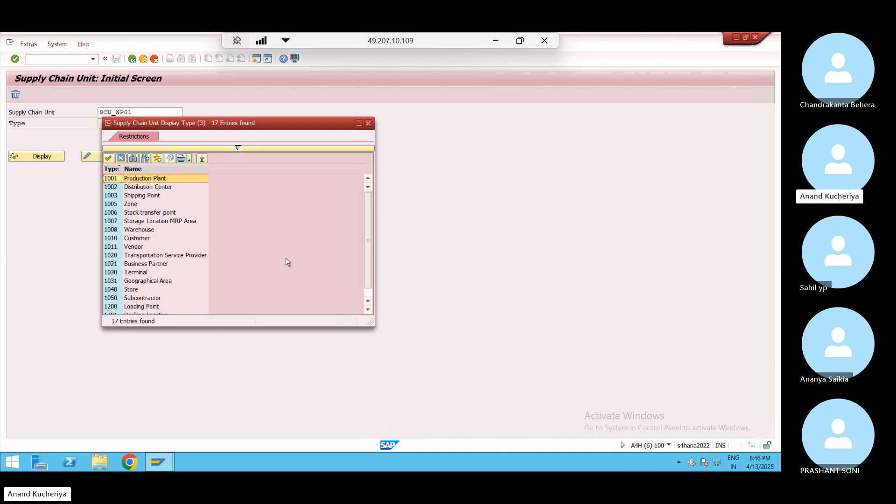
click(154, 231)
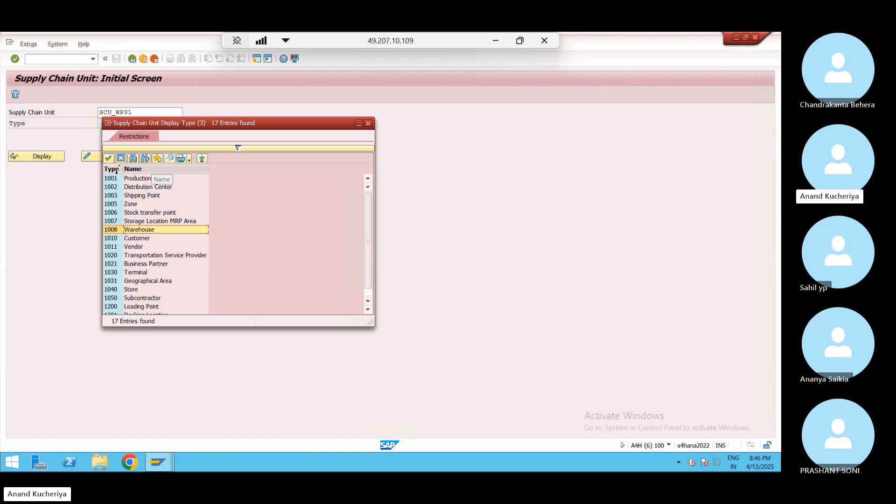
double_click(120, 231)
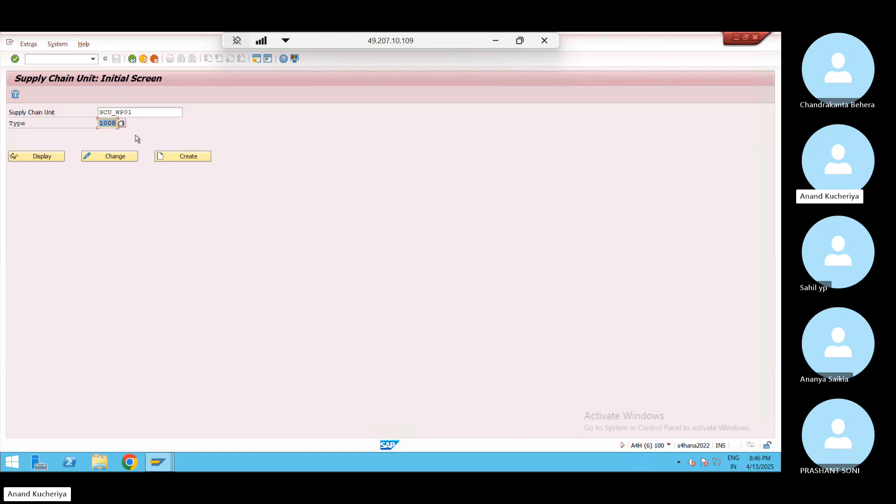
click(186, 157)
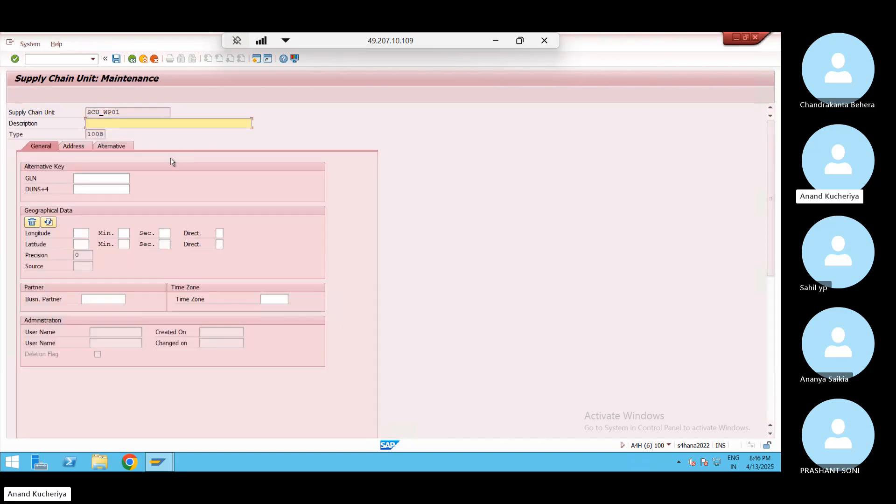
Give the supply chain unit the description SCU_WP01
click(128, 146)
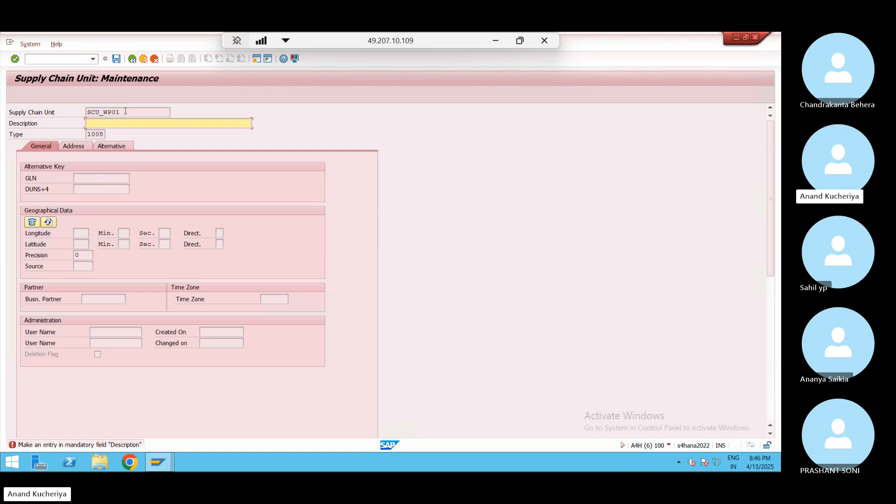
drag(125, 111, 94, 113)
click(71, 114)
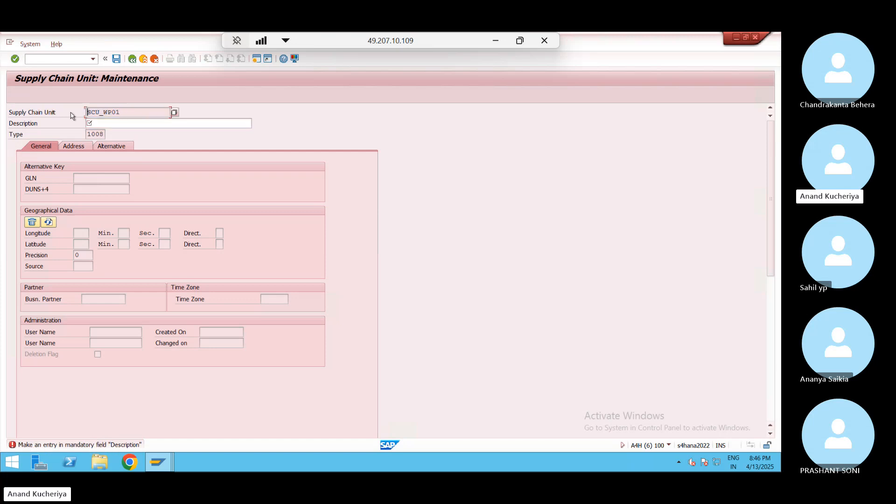
click(100, 120)
text(SCU_WP01)
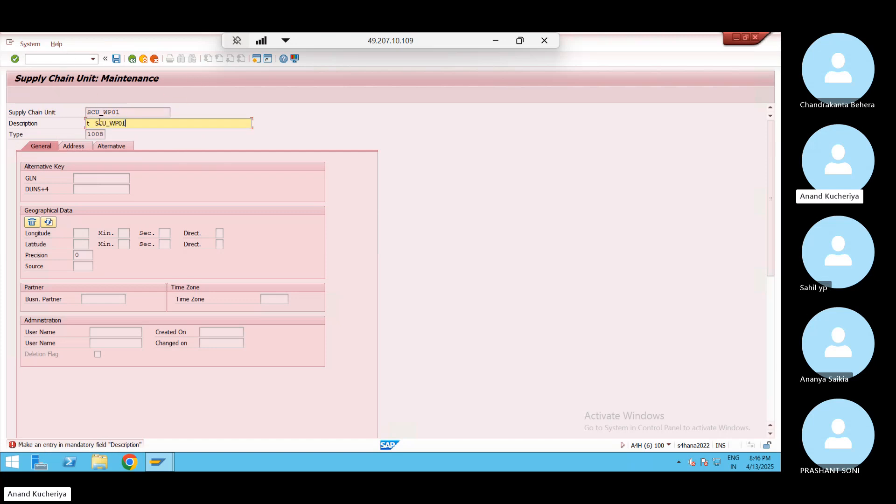
click(93, 123)
key(BackSpace)
key(BackSpace)
Add business attributes INV, RO and SO on the Alternative tab and save
click(117, 147)
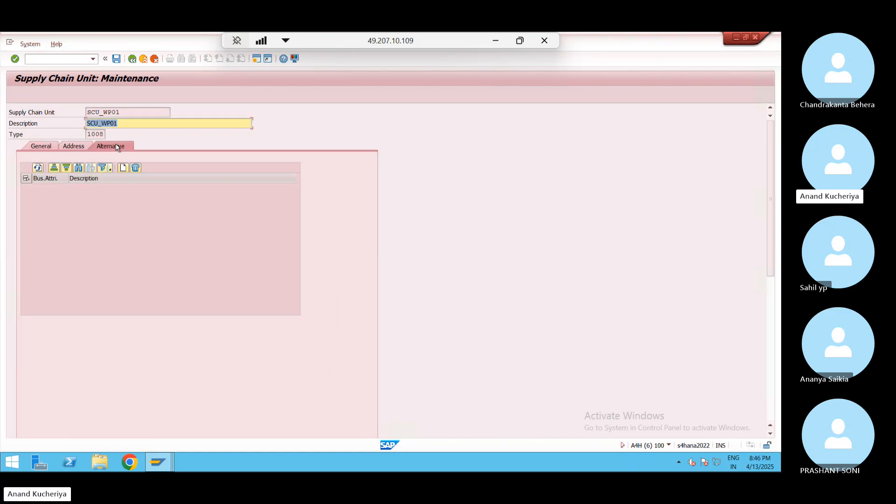
click(123, 168)
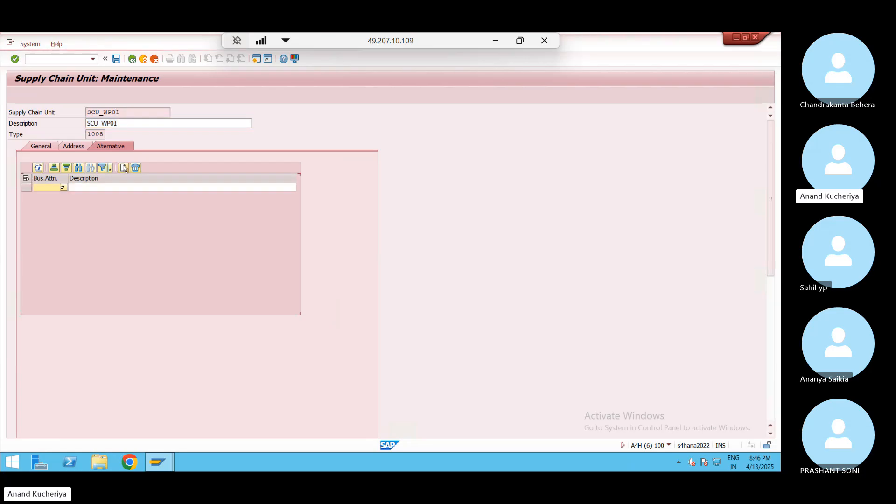
click(62, 188)
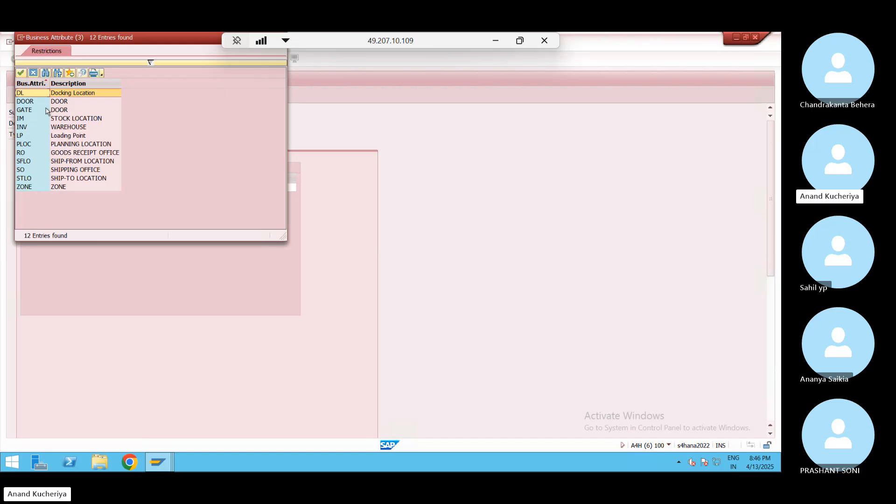
double_click(27, 126)
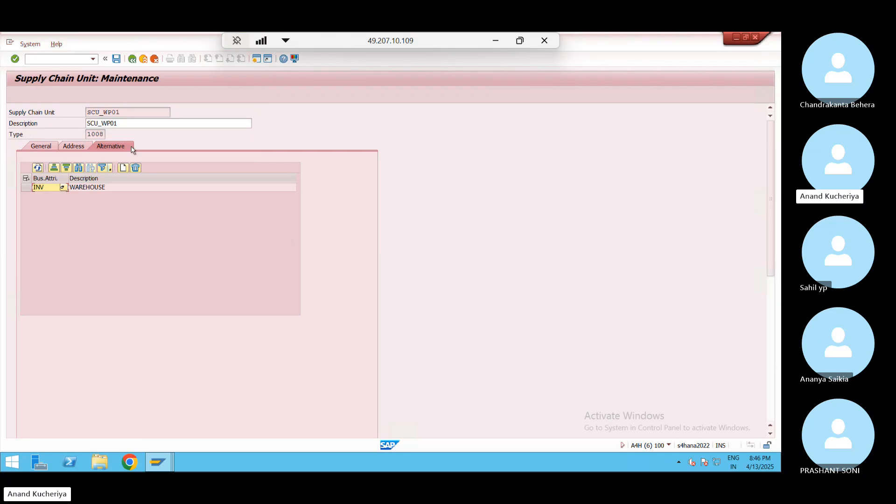
click(122, 168)
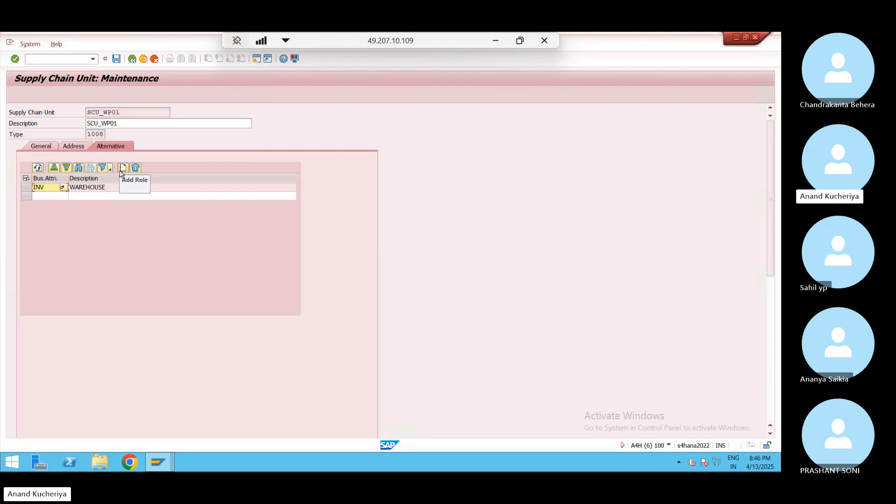
click(63, 197)
click(63, 197)
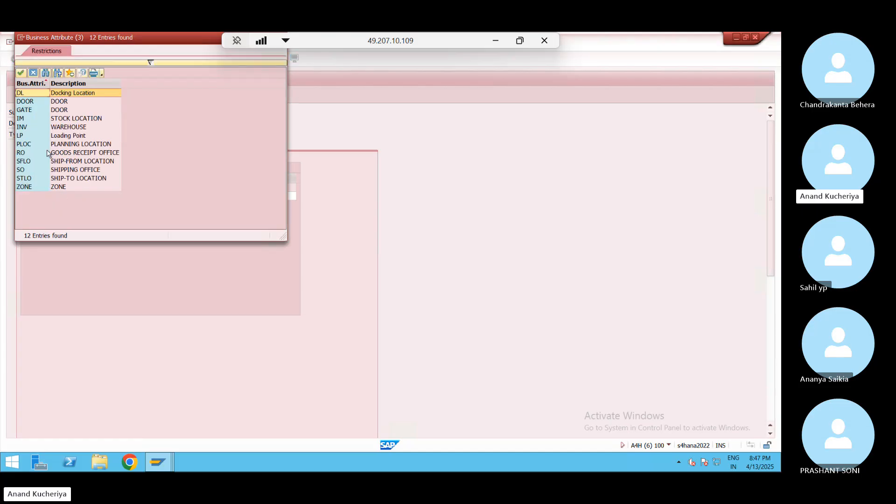
click(74, 154)
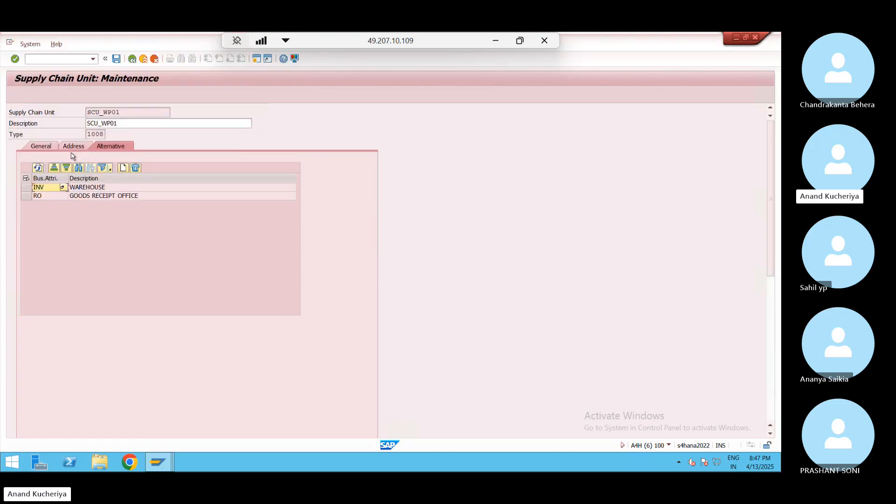
click(123, 168)
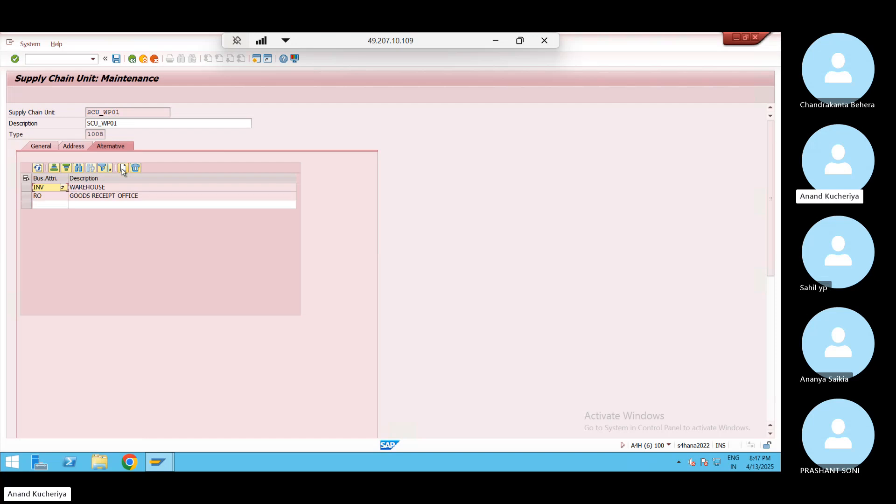
click(62, 205)
click(64, 205)
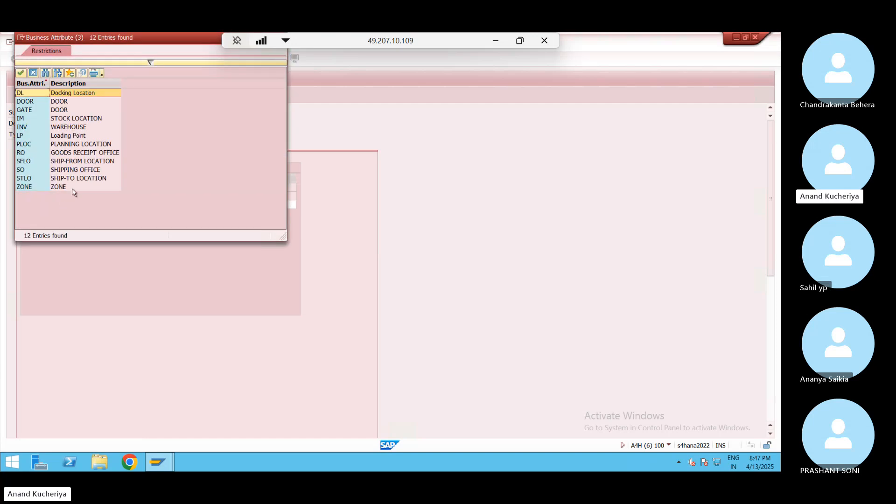
double_click(81, 169)
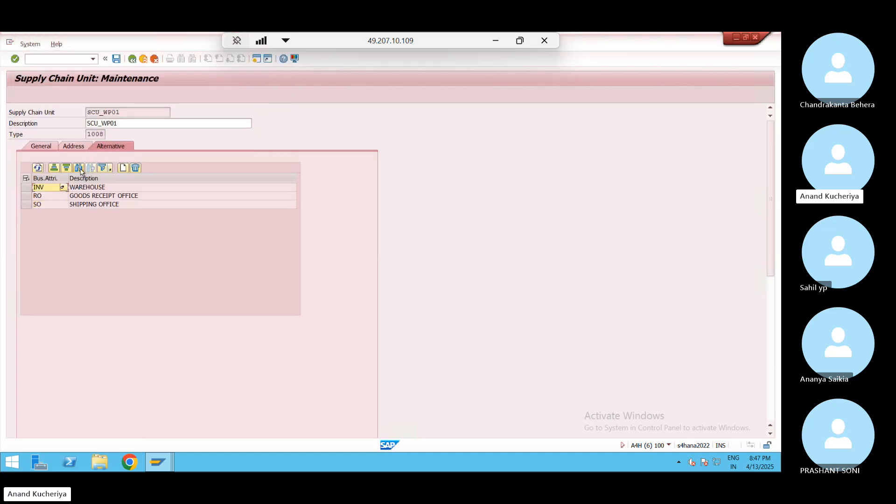
click(116, 59)
Copy the name SCU_WP01, set the address country to US, save, and exit
drag(122, 108, 87, 113)
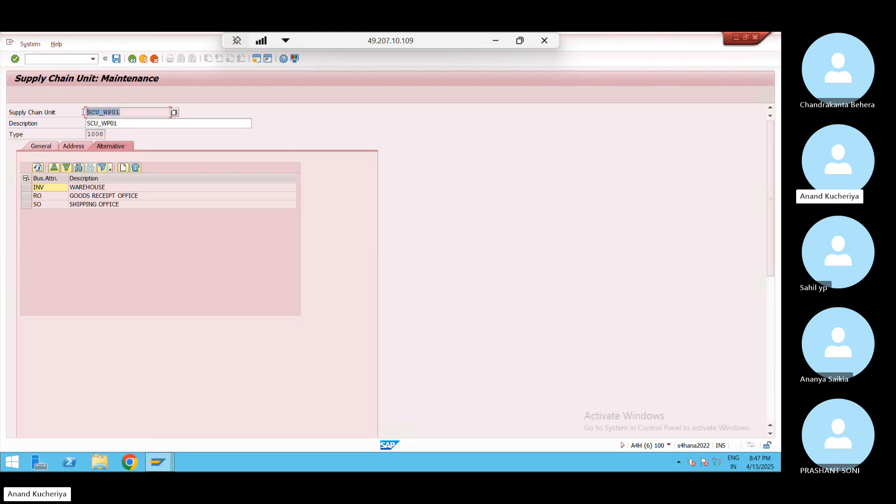
click(84, 113)
click(115, 61)
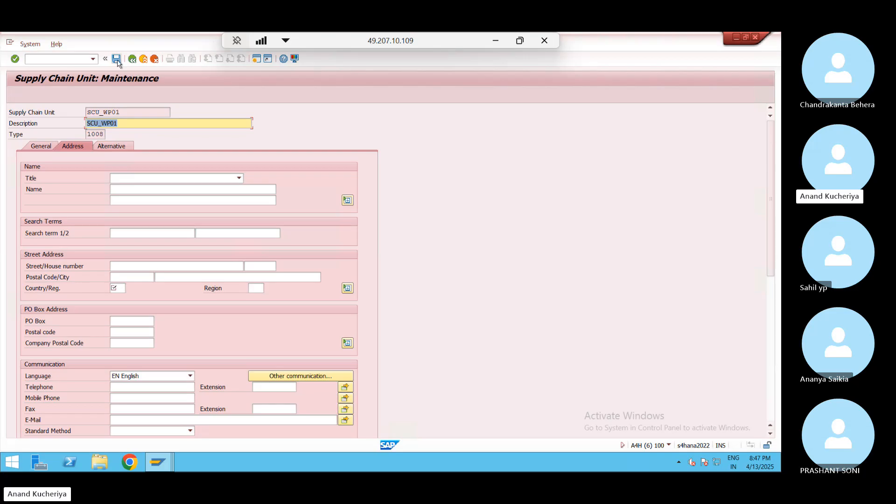
click(117, 288)
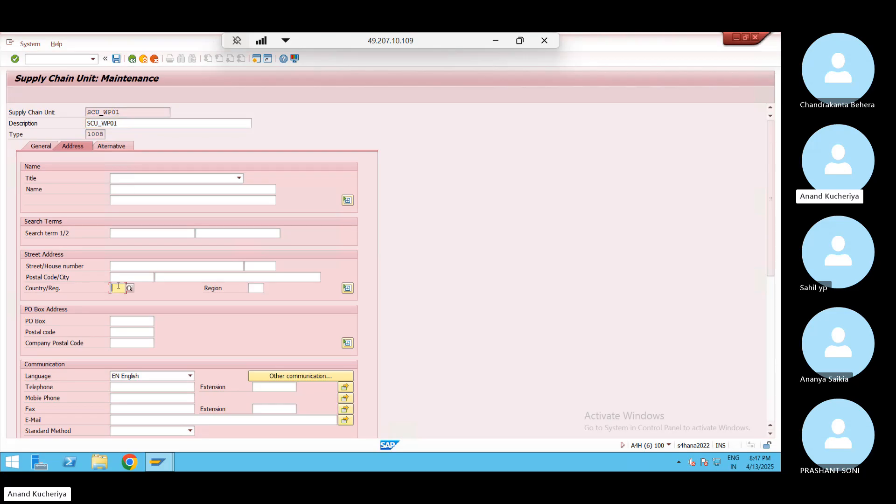
key(Down)
click(118, 286)
text(US)
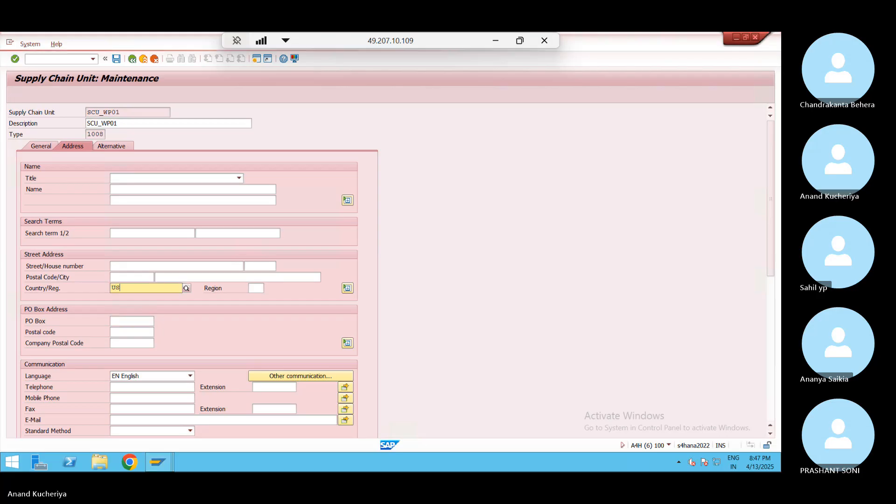
key(Return)
key(ctrl+c)
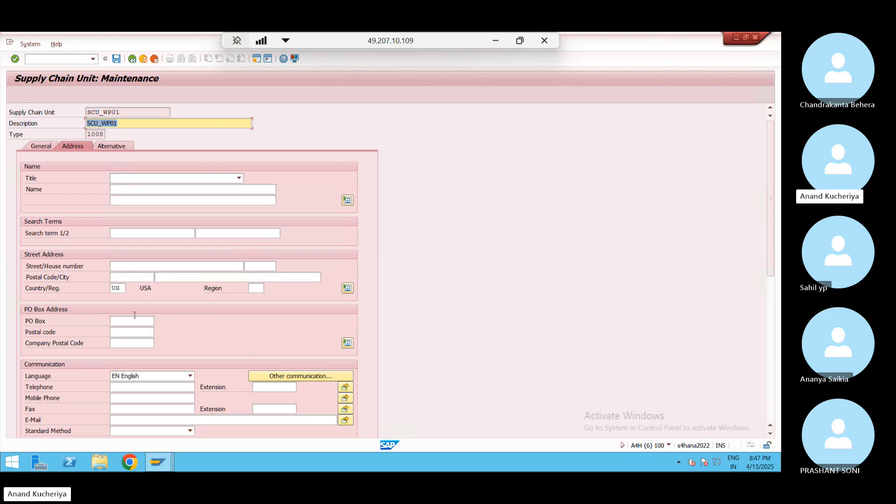
click(116, 59)
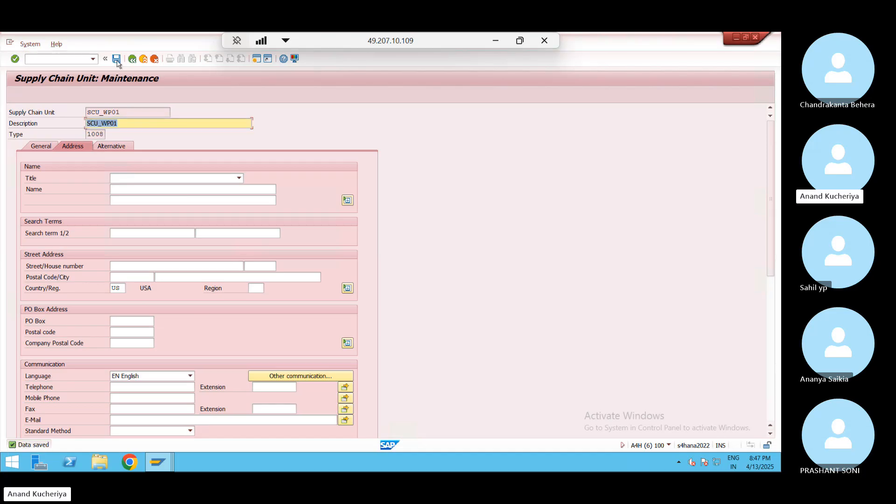
click(143, 59)
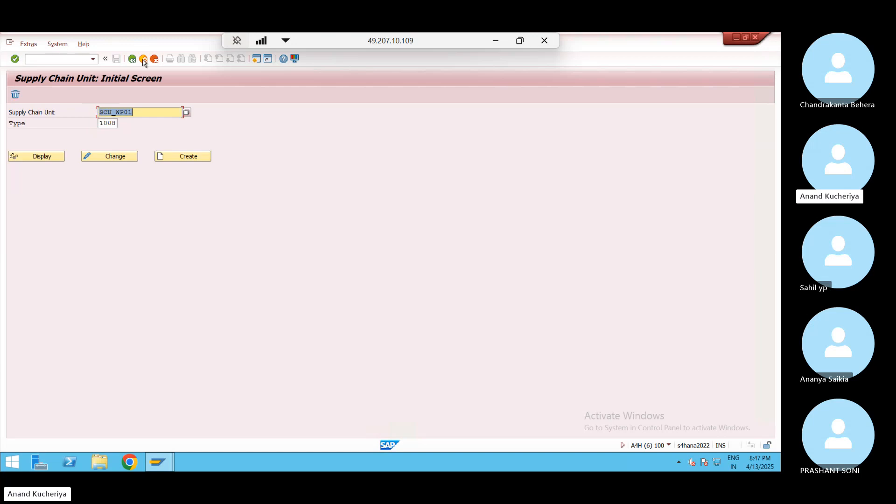
Back in the WP01 assignment, paste SCU_WP01 as the supply chain unit and save
click(143, 60)
click(143, 59)
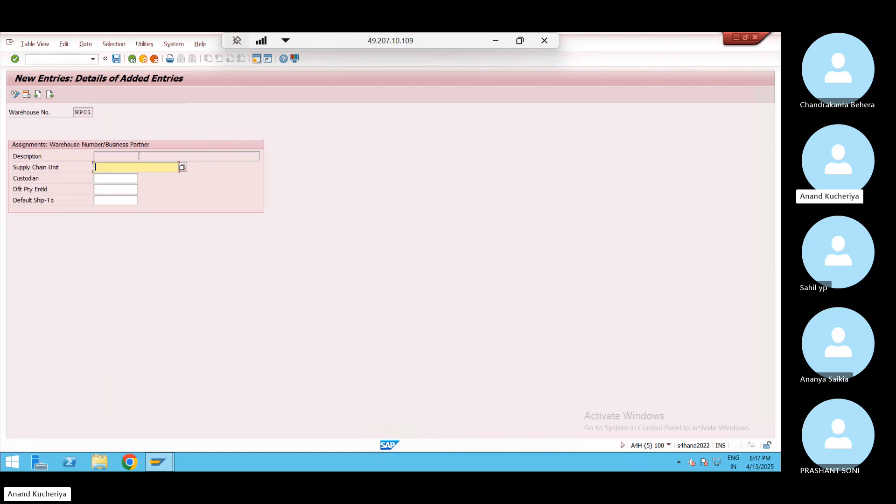
key(ctrl+v)
key(Return)
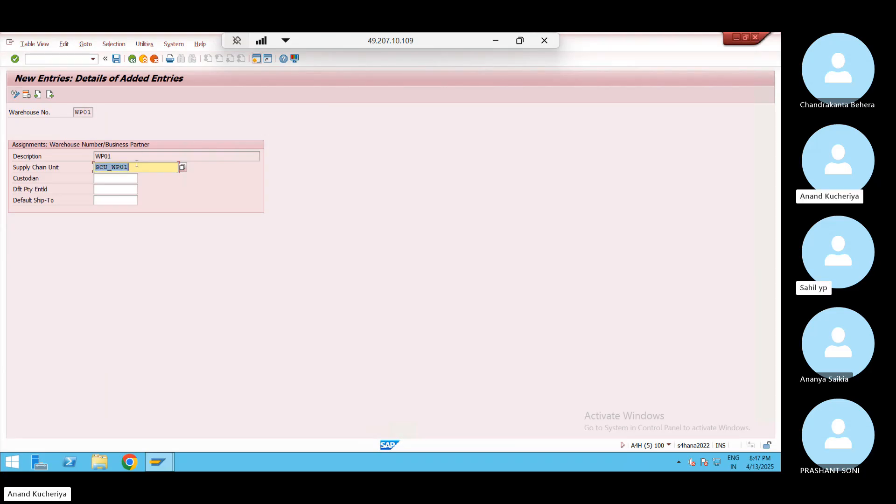
click(117, 60)
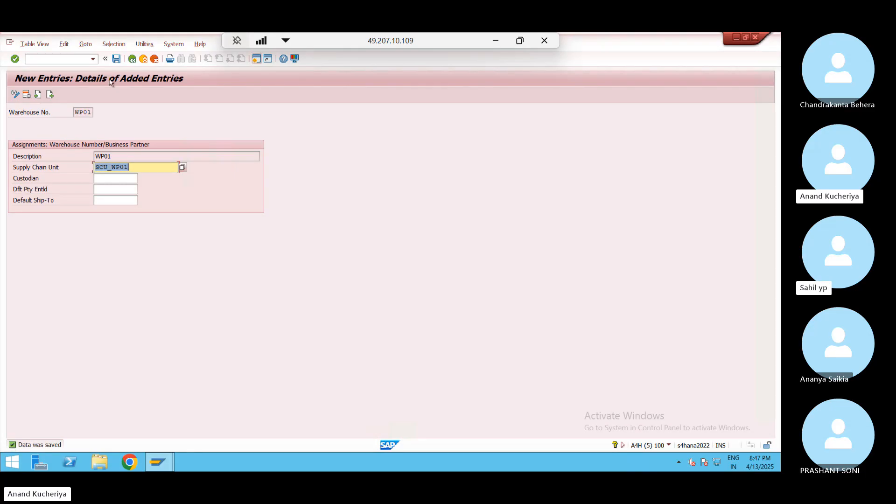
click(132, 166)
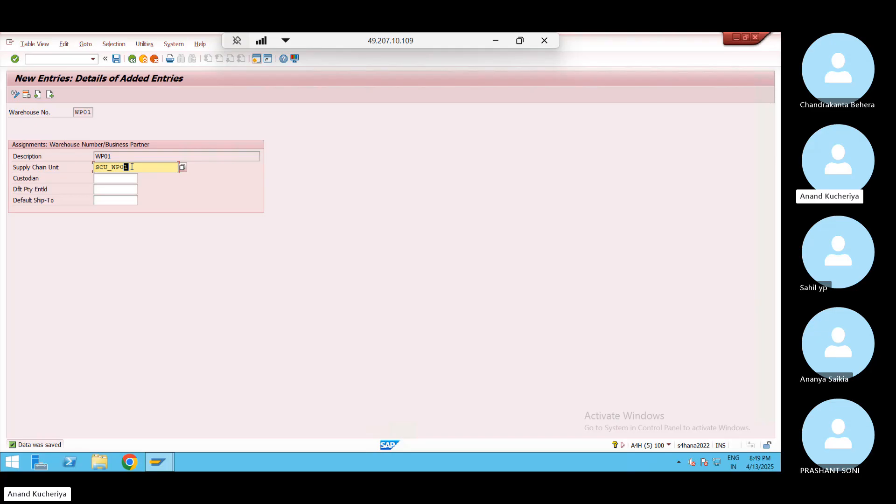
click(114, 188)
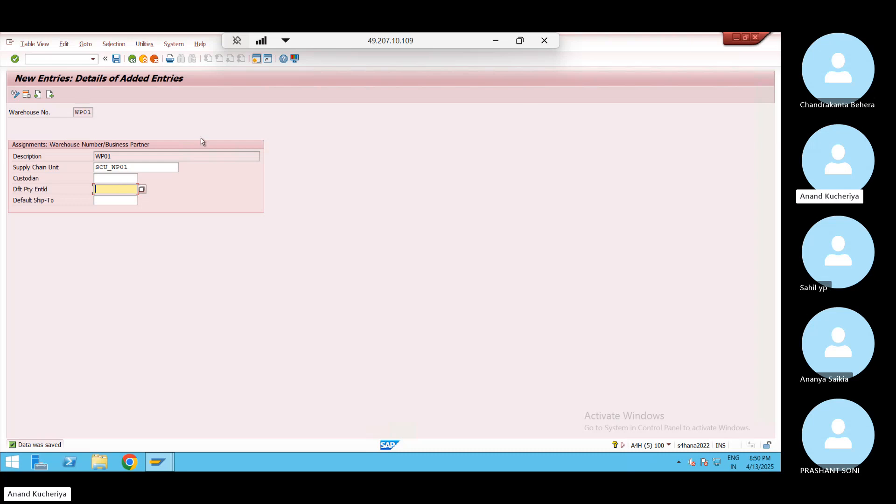
In a new session, run /nbp and start creating an Organization business partner
click(256, 60)
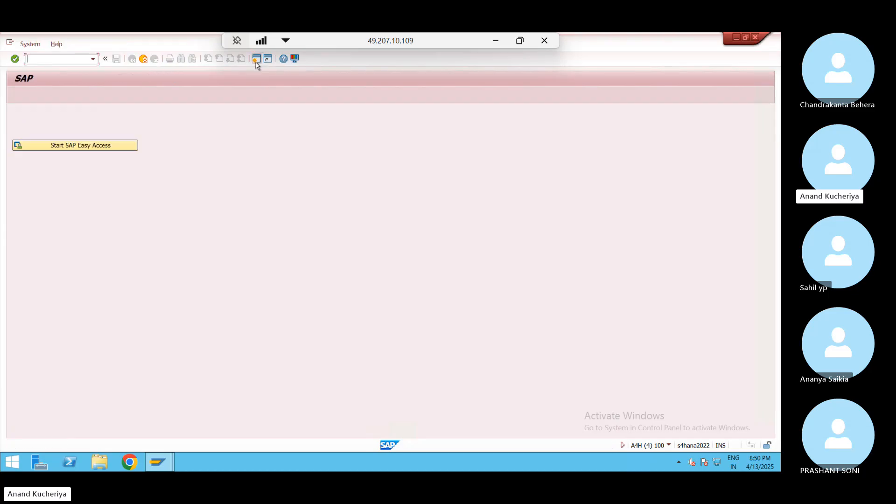
text(/nbp)
key(Return)
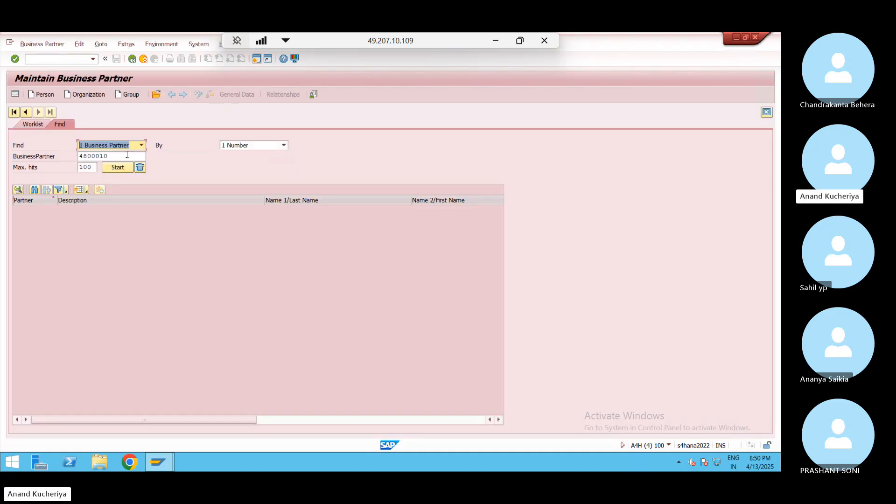
click(127, 156)
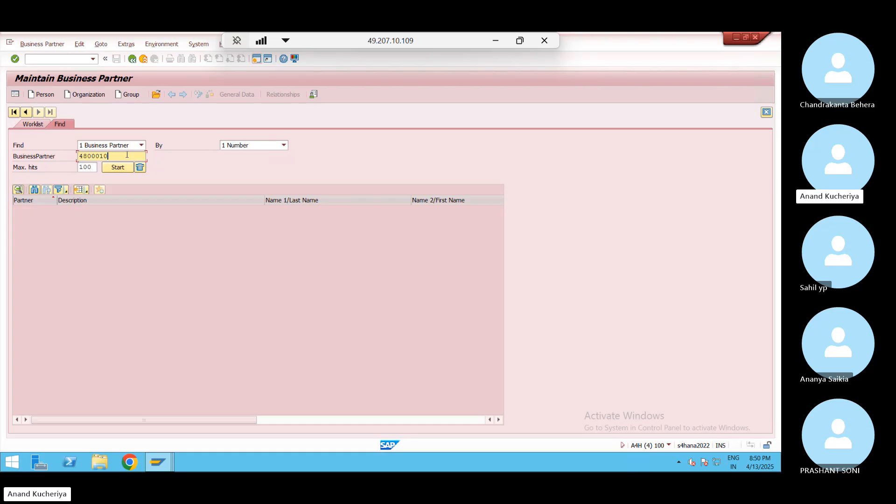
click(86, 95)
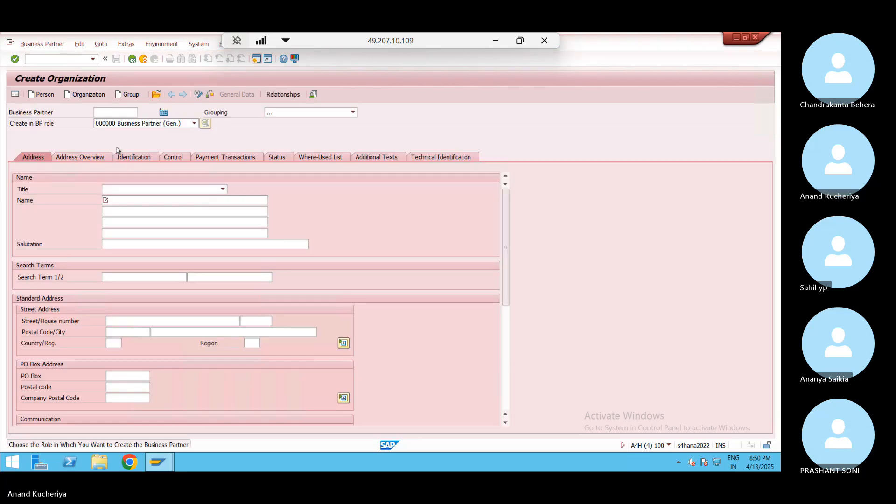
Enter PL_WP01 as the business partner ID and choose grouping BP04
text(P)
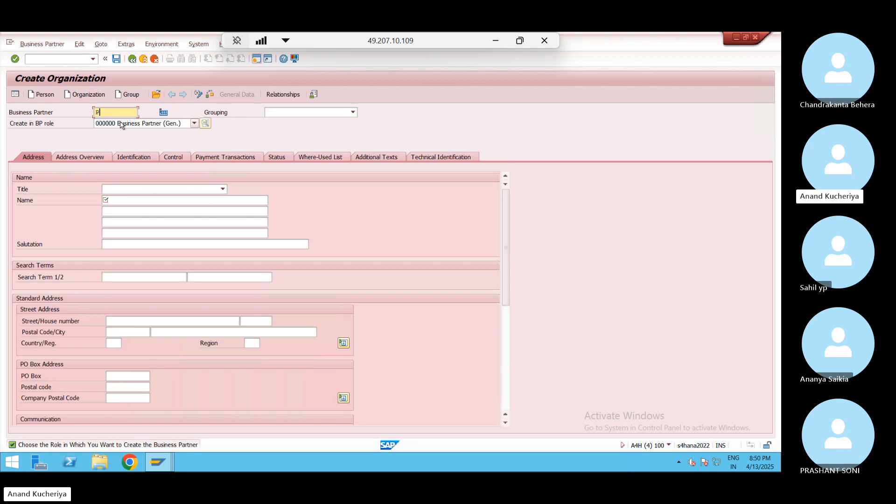
text(I_)
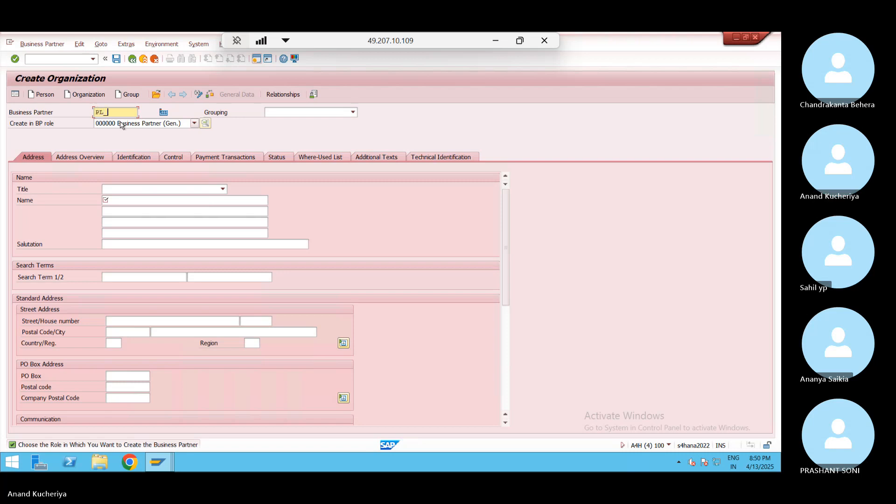
text(WP)1)
key(BackSpace)
key(BackSpace)
text(01)
click(353, 112)
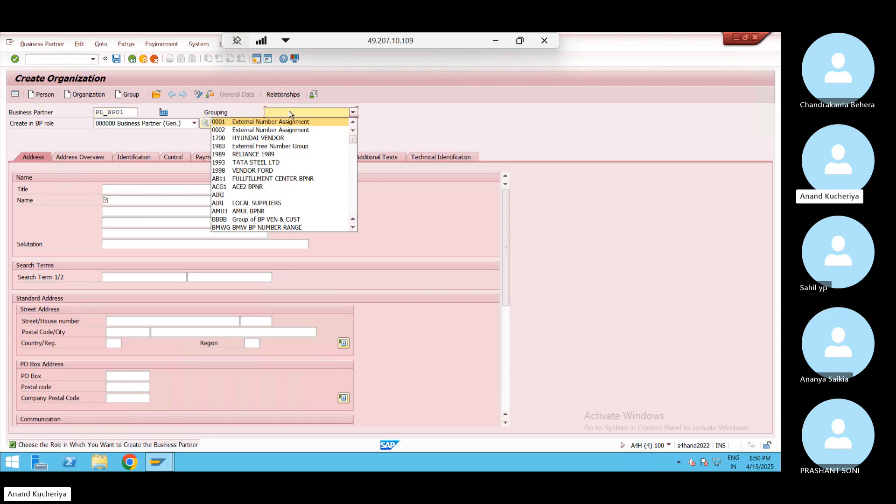
click(354, 189)
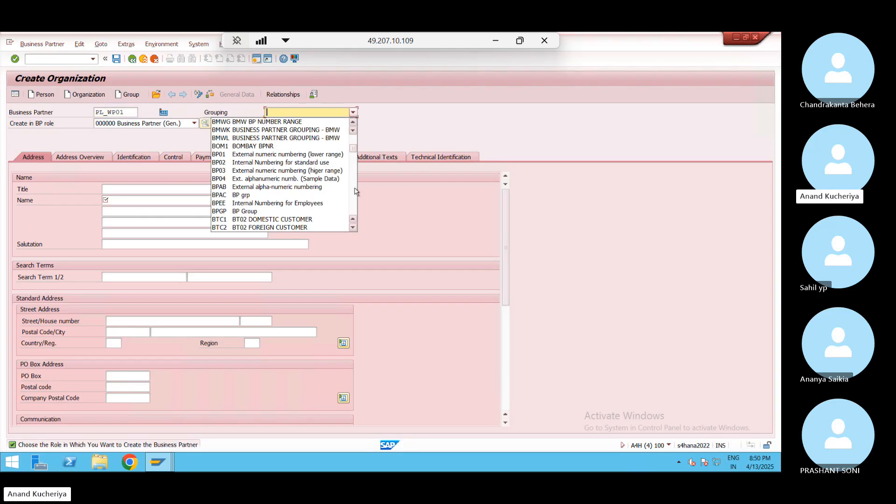
click(312, 181)
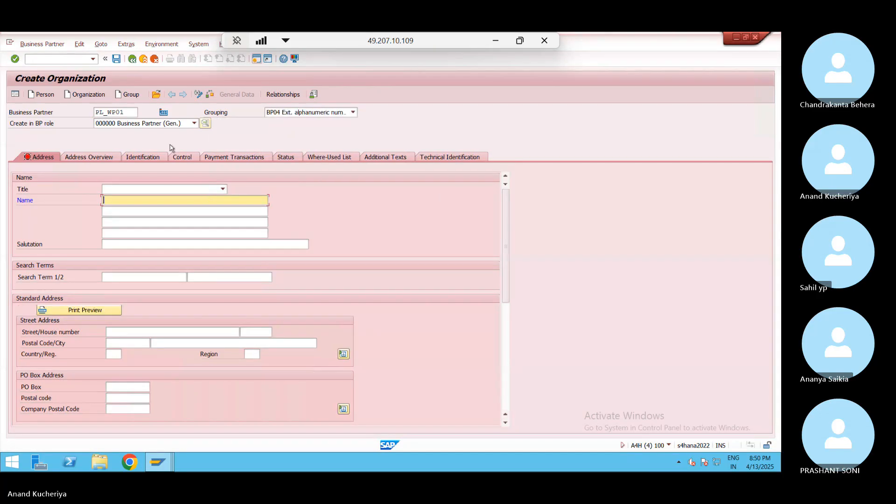
Copy PL_WP01 into the organisation's Name field and submit for checking
click(130, 114)
drag(129, 114, 78, 117)
key(ctrl+c)
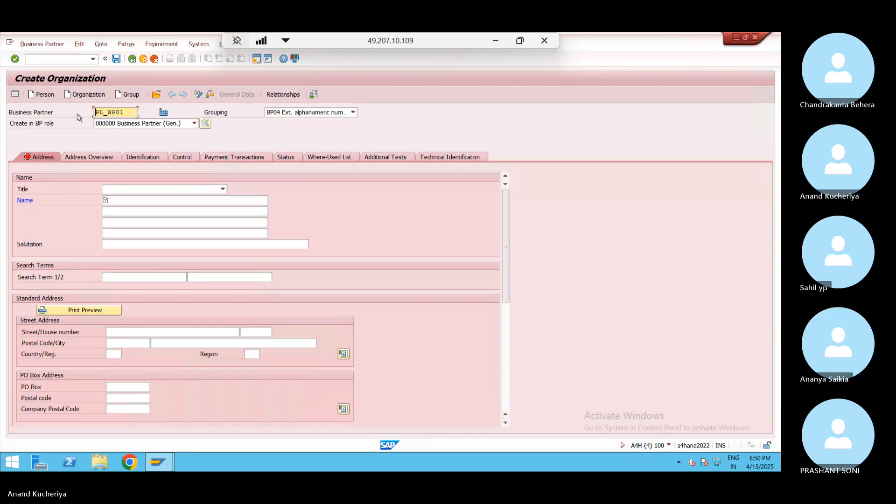
click(133, 201)
key(ctrl+v)
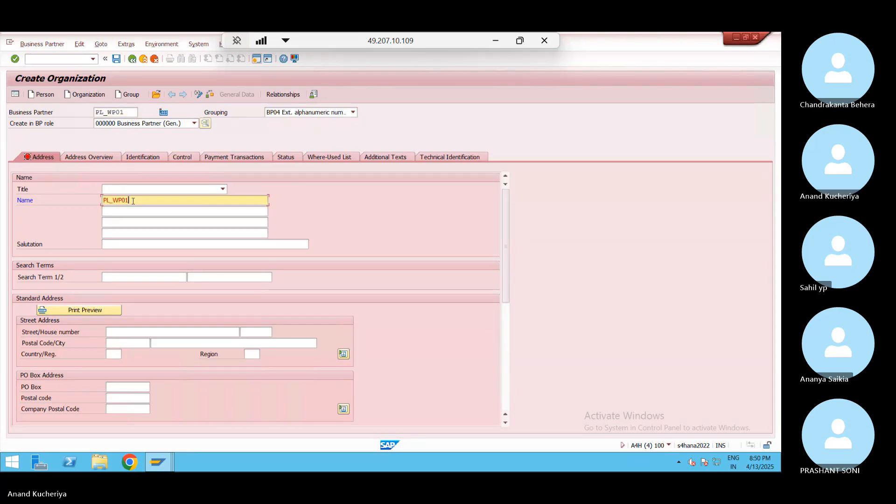
key(Return)
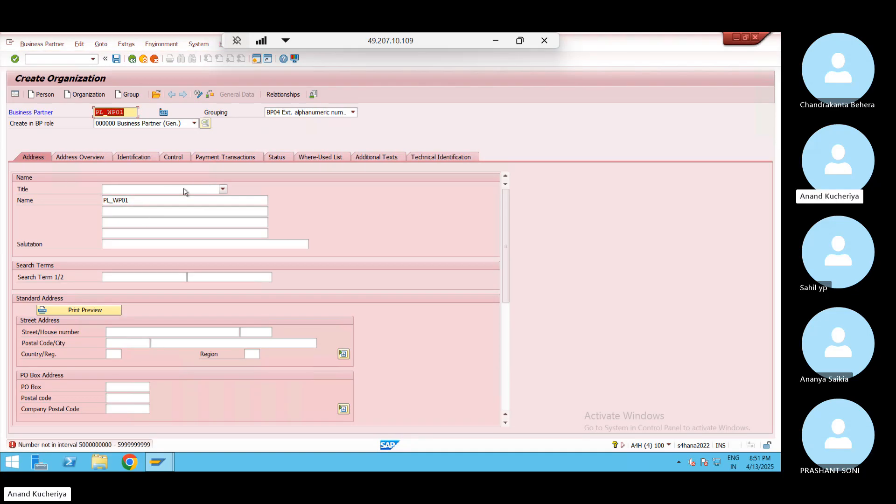
Validate the partner with grouping BP04, then switch to BP01 external numeric numbering
click(311, 115)
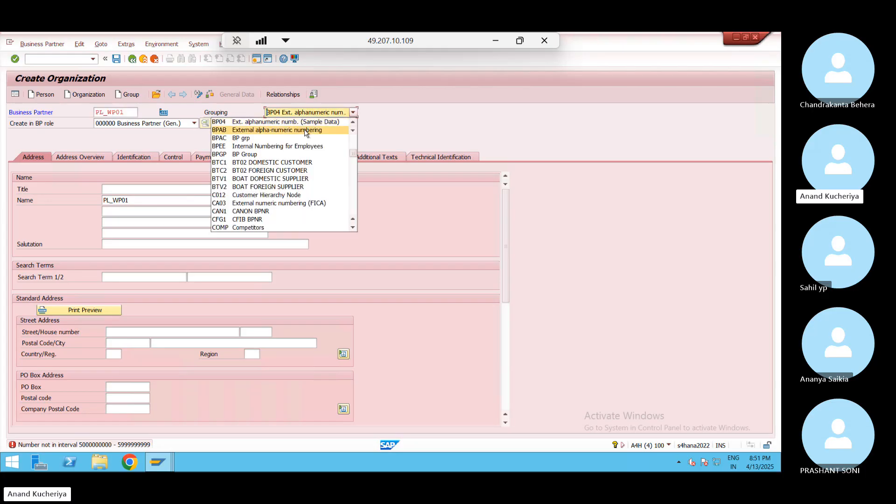
click(353, 122)
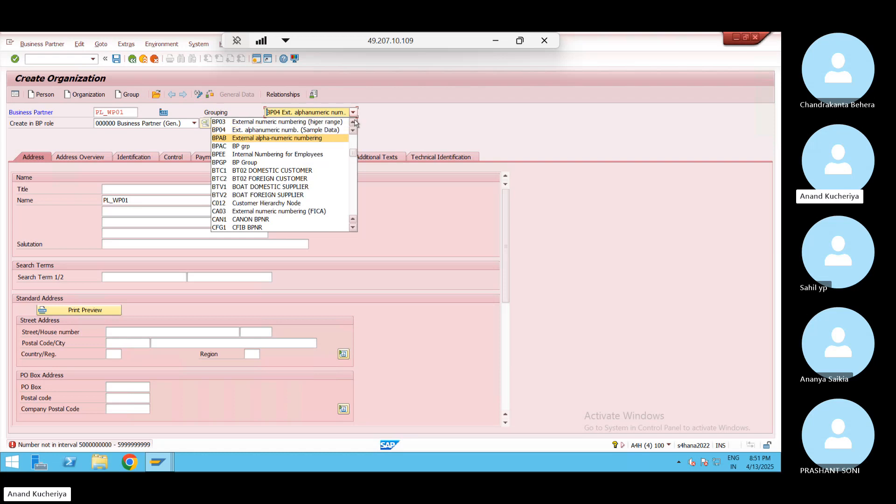
click(353, 122)
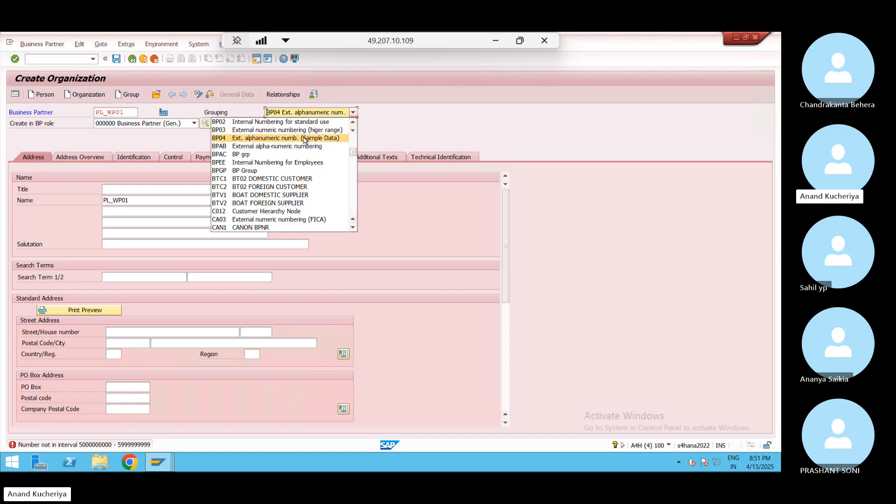
click(267, 139)
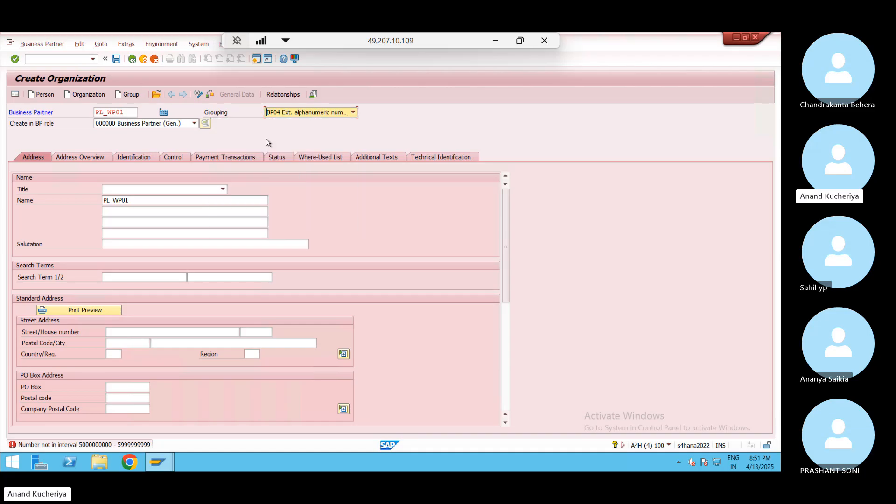
key(Return)
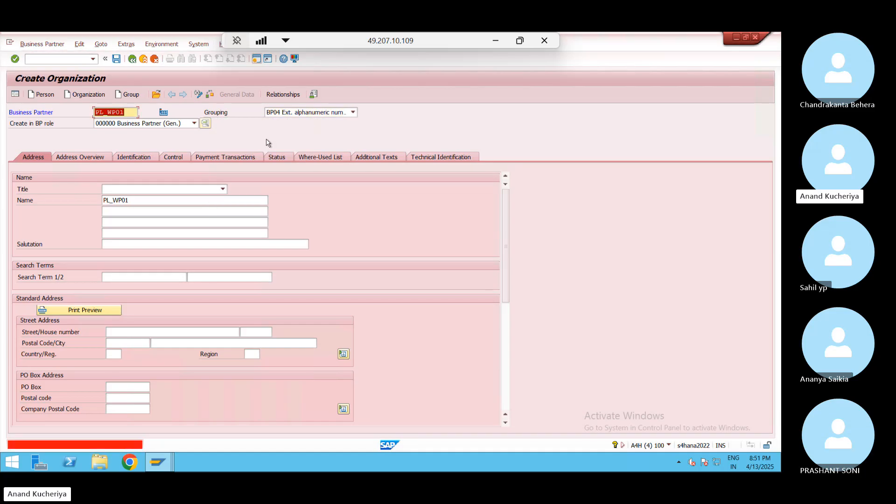
click(342, 112)
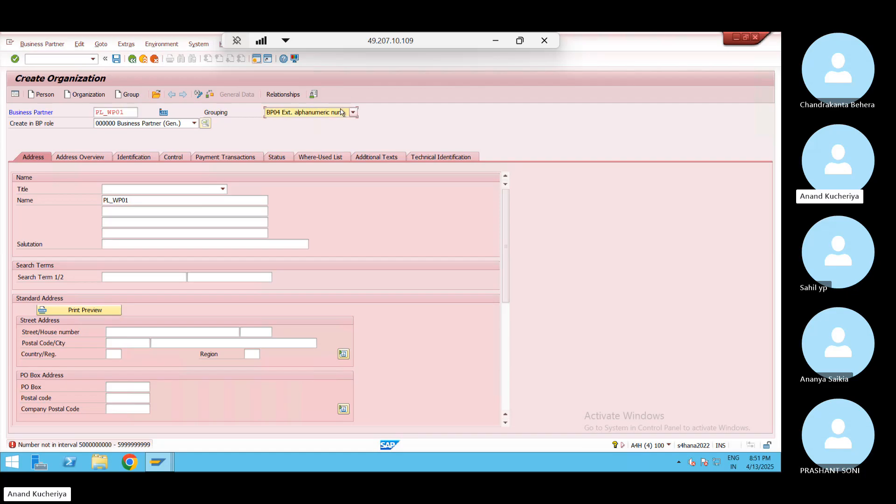
click(342, 112)
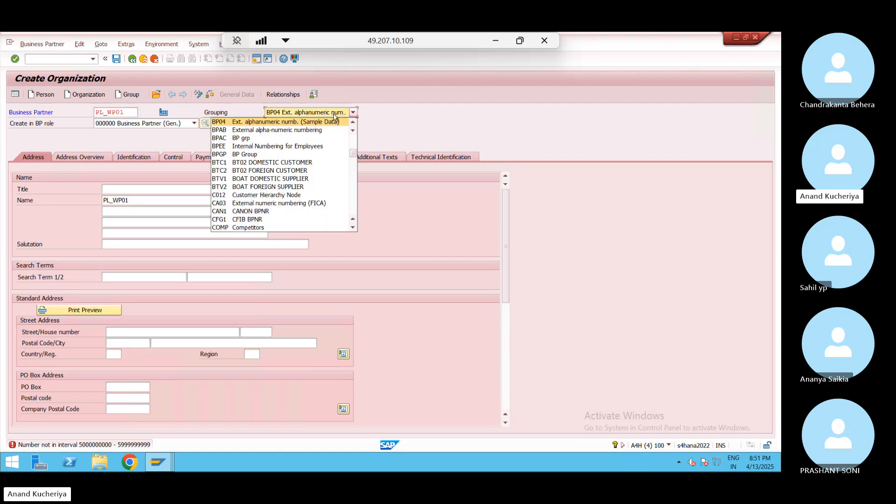
click(353, 122)
click(353, 122)
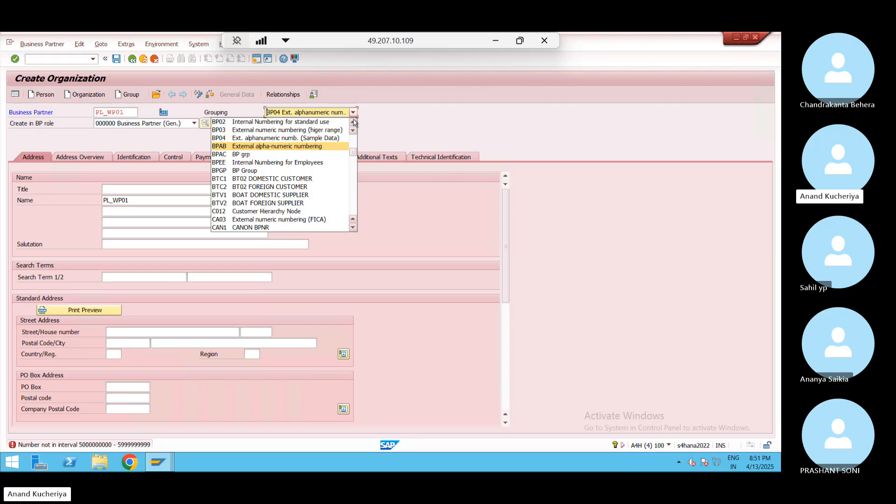
click(353, 122)
click(353, 122)
click(353, 122)
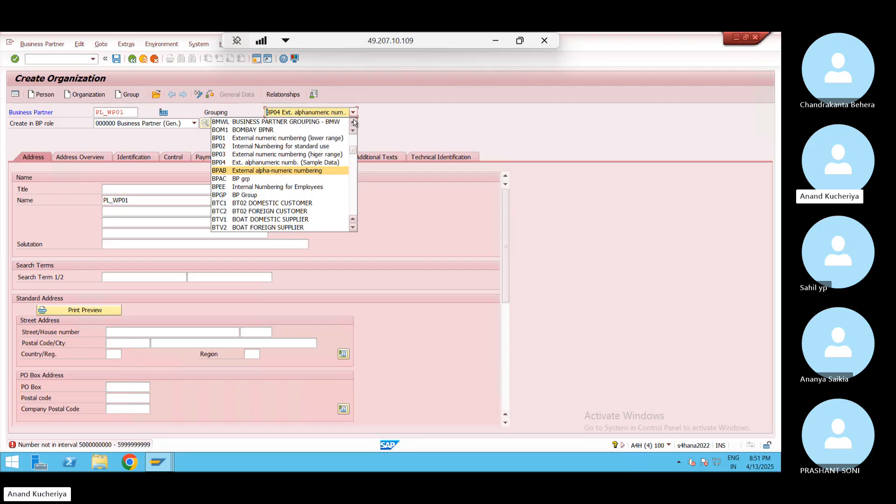
click(325, 138)
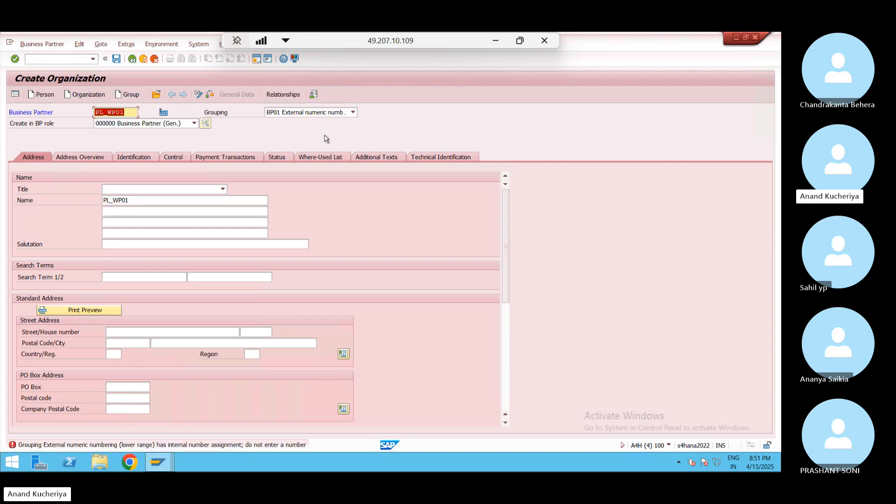
Change the grouping to 0002 External Number Assignment and validate the partner
click(353, 112)
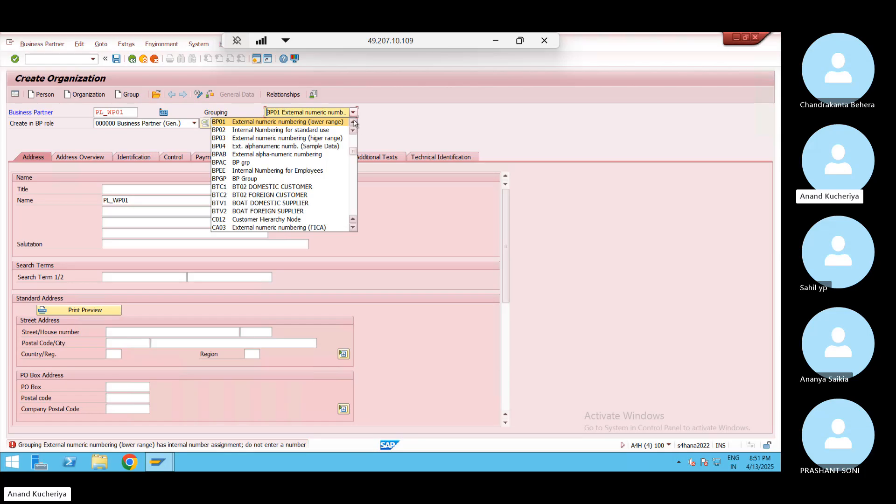
click(353, 122)
click(353, 123)
click(354, 122)
click(353, 123)
click(353, 122)
click(354, 122)
click(354, 122)
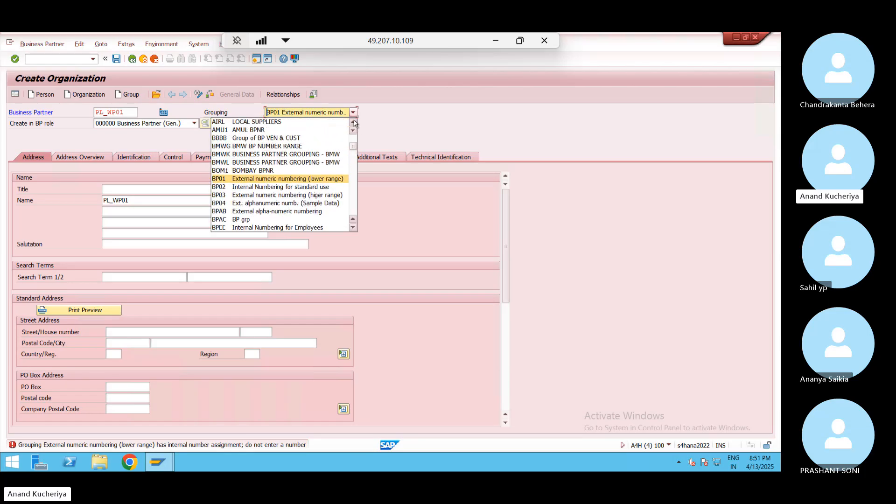
click(353, 122)
click(353, 123)
click(353, 122)
click(353, 123)
click(353, 122)
click(353, 122)
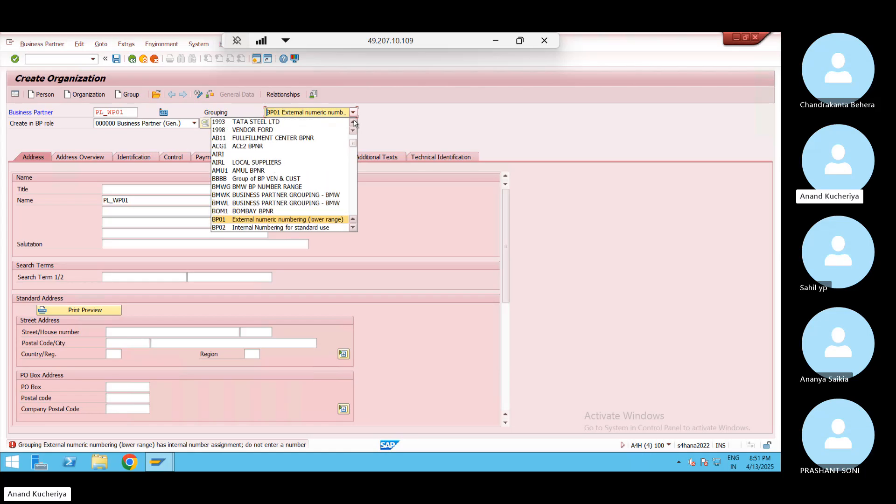
click(353, 122)
click(353, 122)
click(353, 122)
click(353, 122)
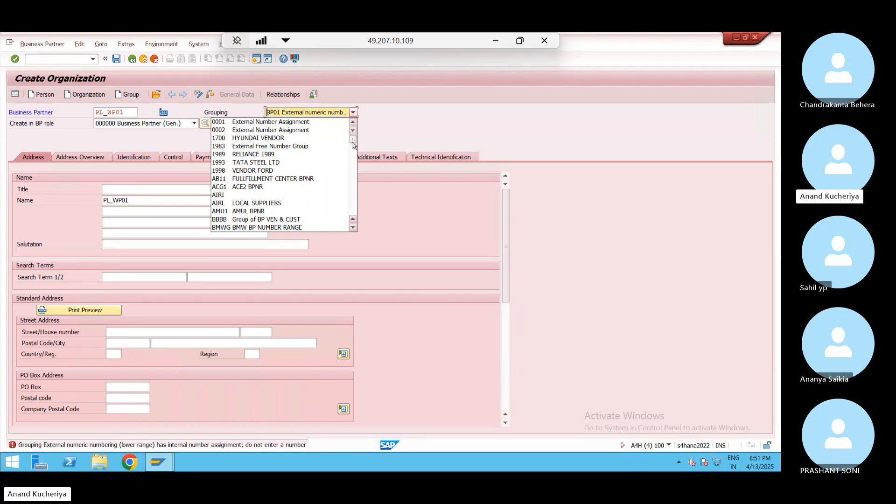
scroll(353, 201, down, 5)
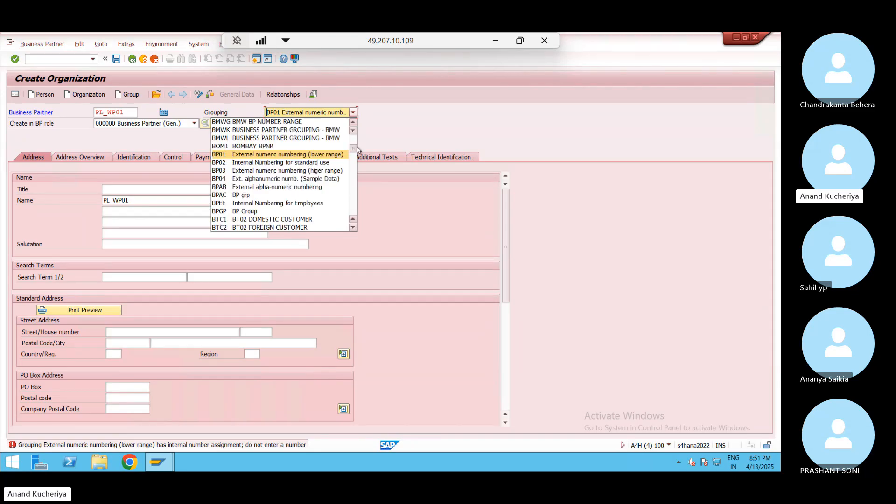
drag(354, 148, 358, 135)
click(312, 133)
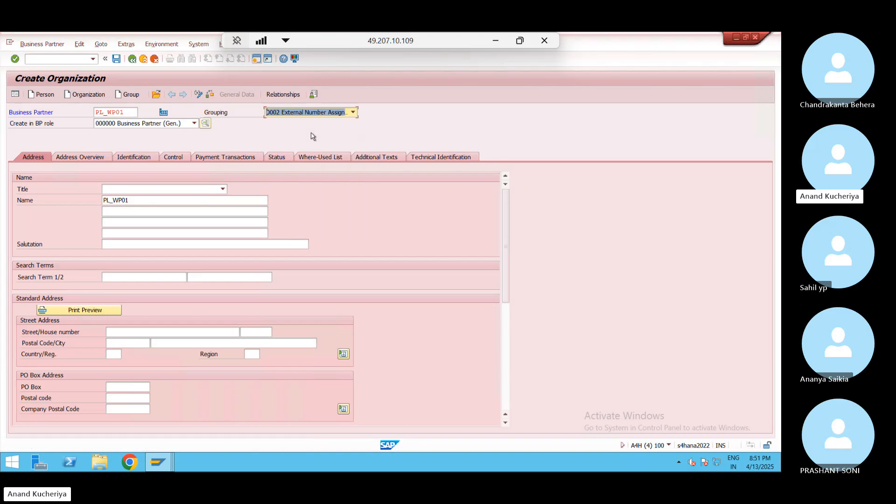
key(Return)
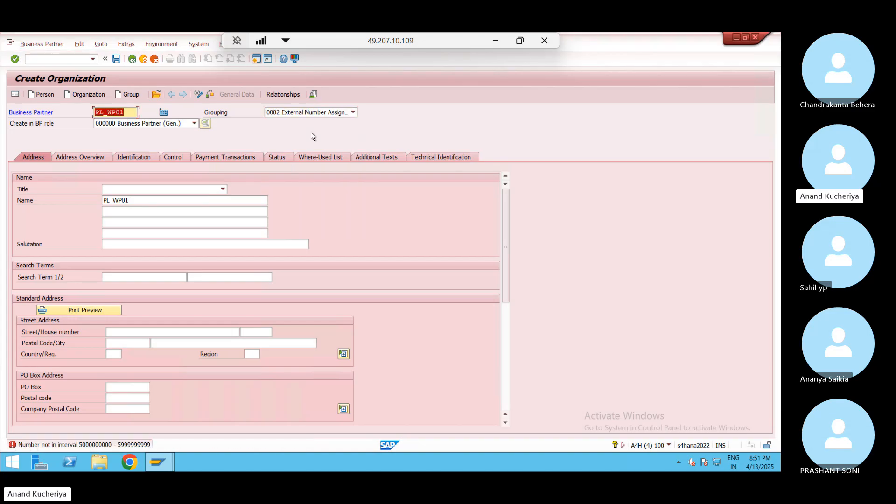
Try grouping BPAB, then settle on CPD2 Ext. alphanum. numb
click(353, 112)
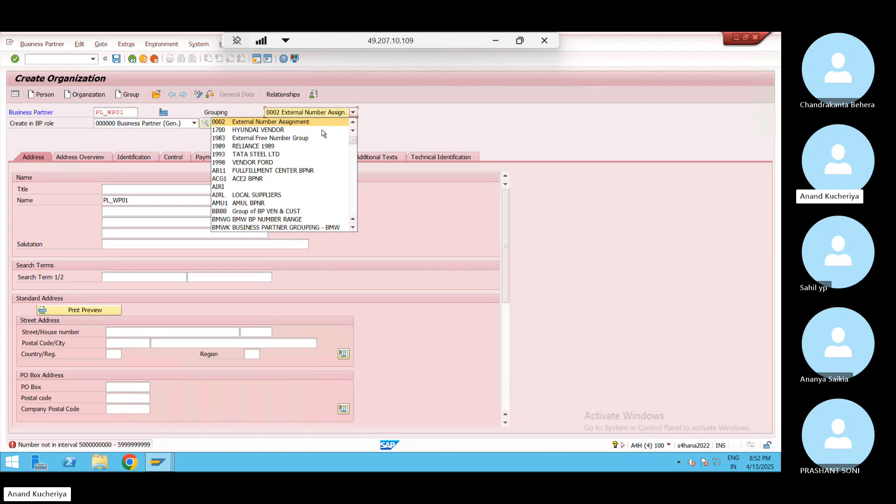
scroll(354, 189, down, 4)
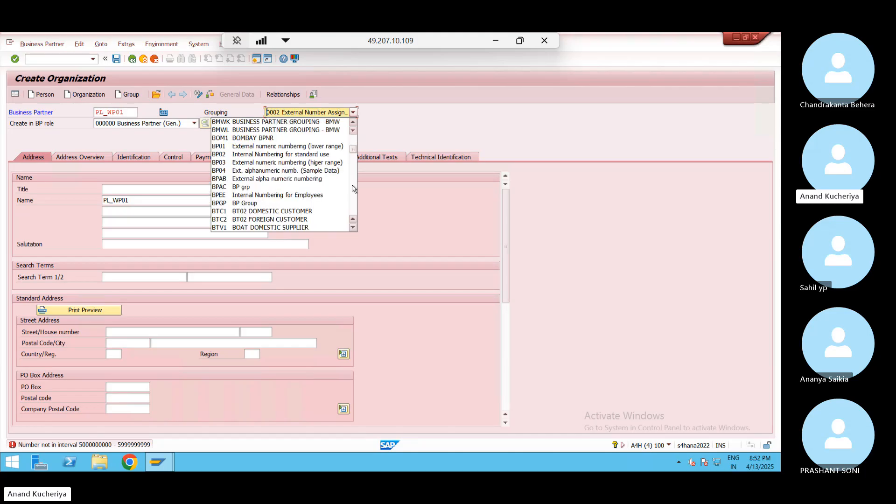
click(314, 181)
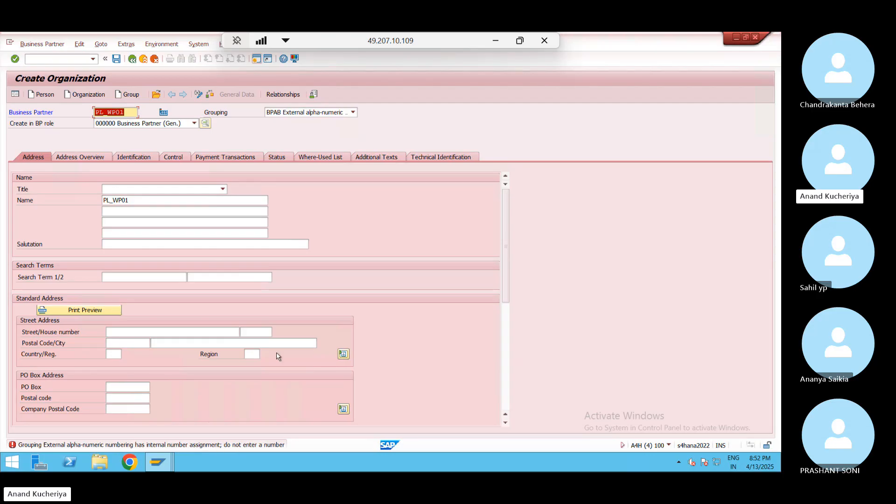
click(353, 112)
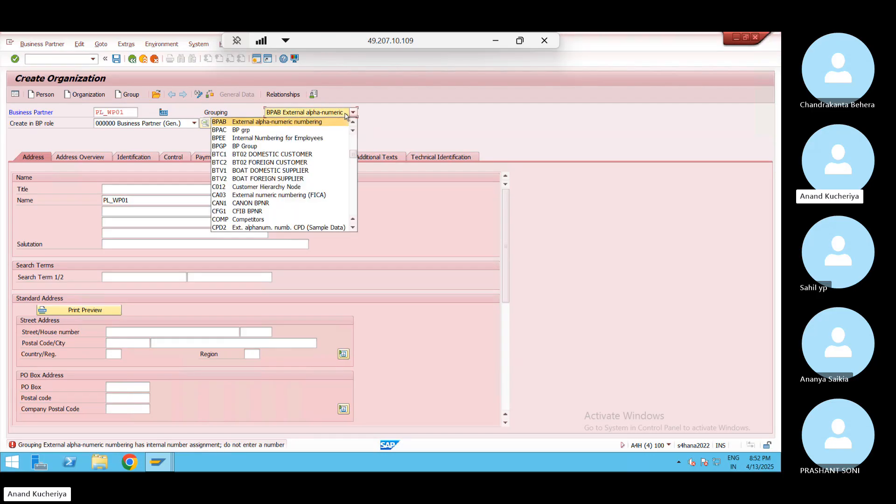
click(296, 227)
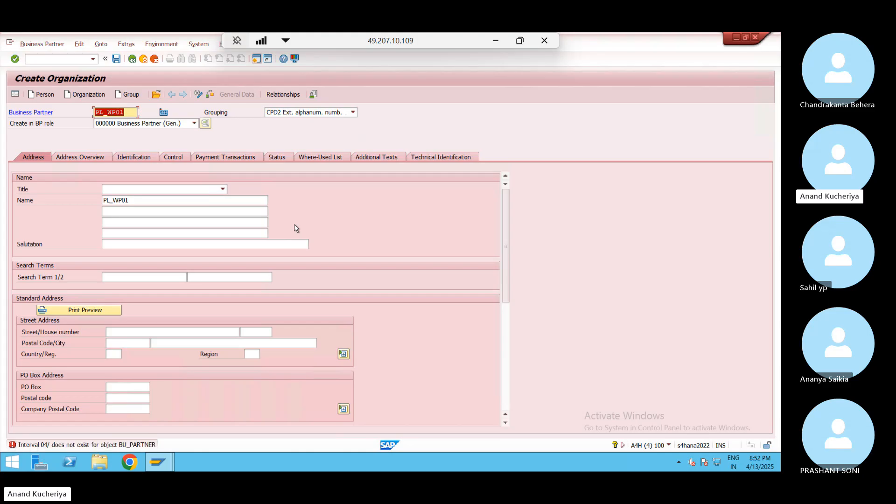
click(353, 112)
click(354, 208)
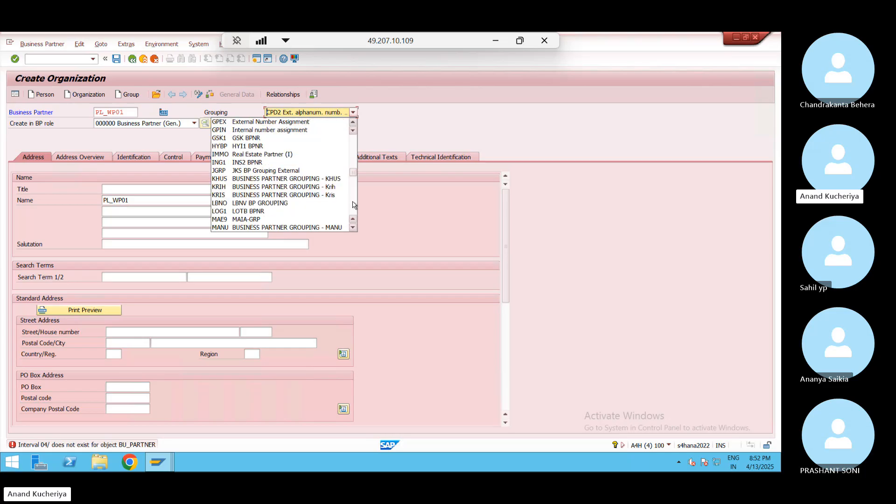
click(353, 209)
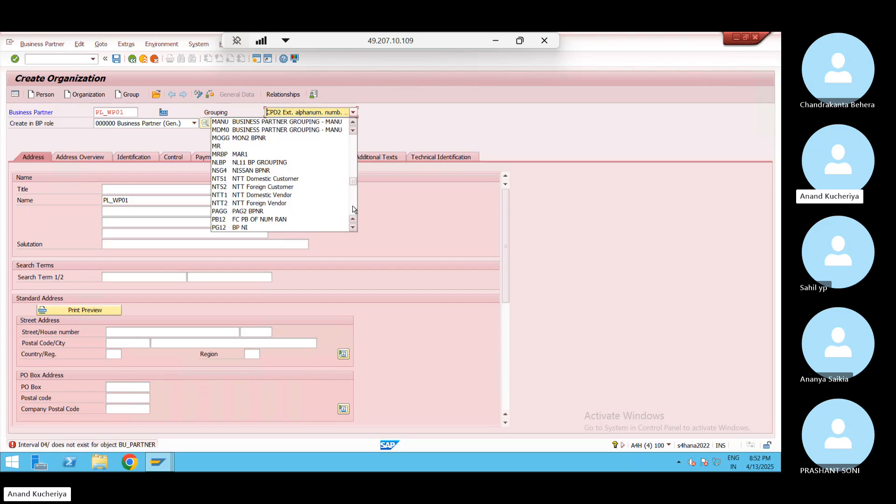
click(354, 209)
click(354, 210)
click(353, 213)
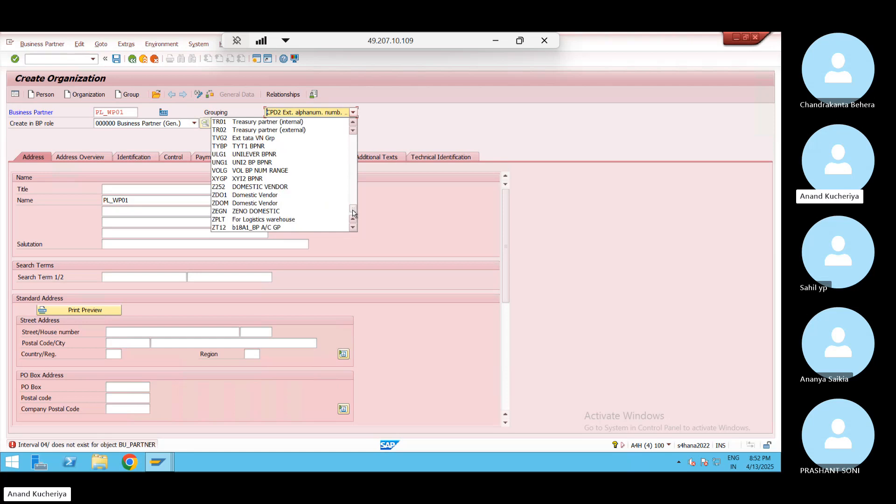
click(407, 108)
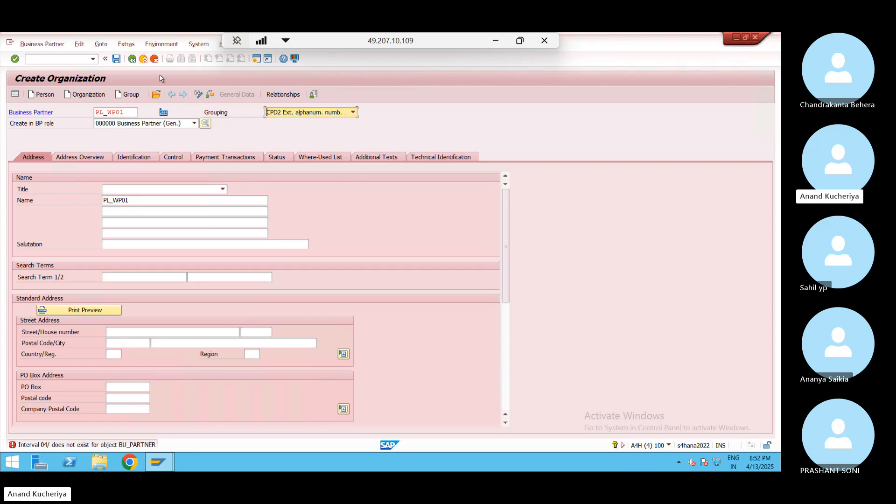
Return to the WP01 business partner entry, save it, and go back to the IMG
key(alt+Tab)
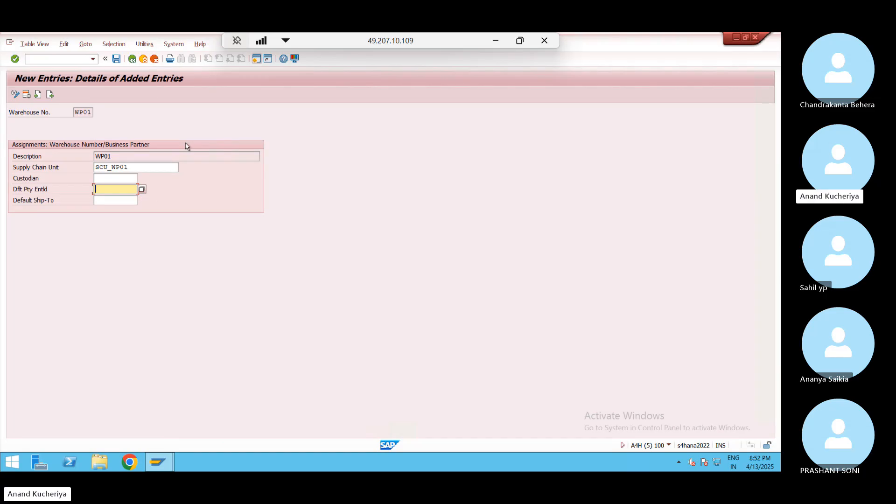
click(117, 179)
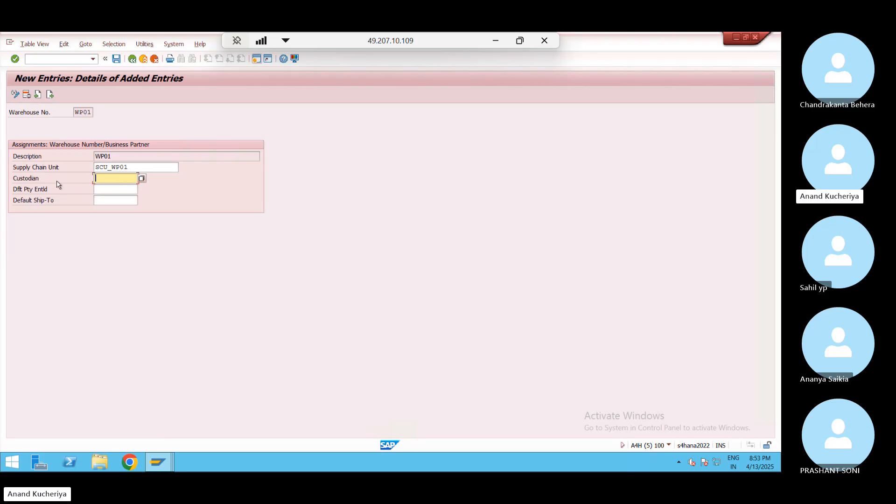
click(115, 188)
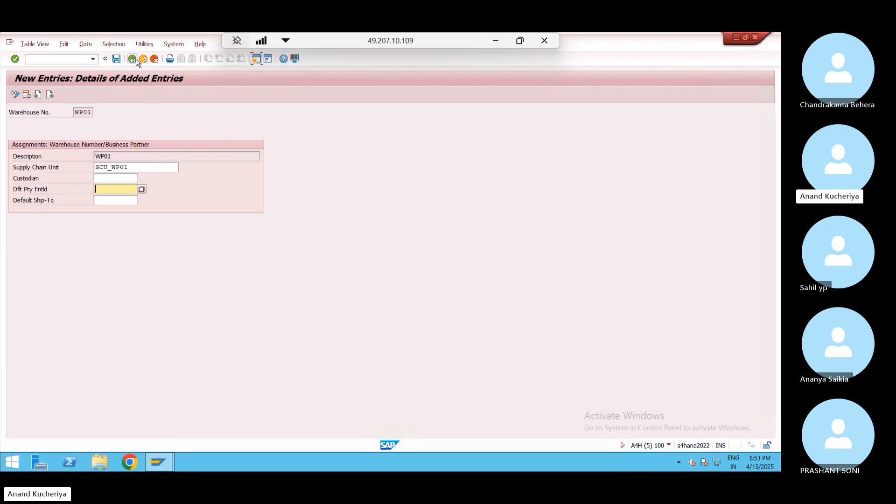
click(116, 59)
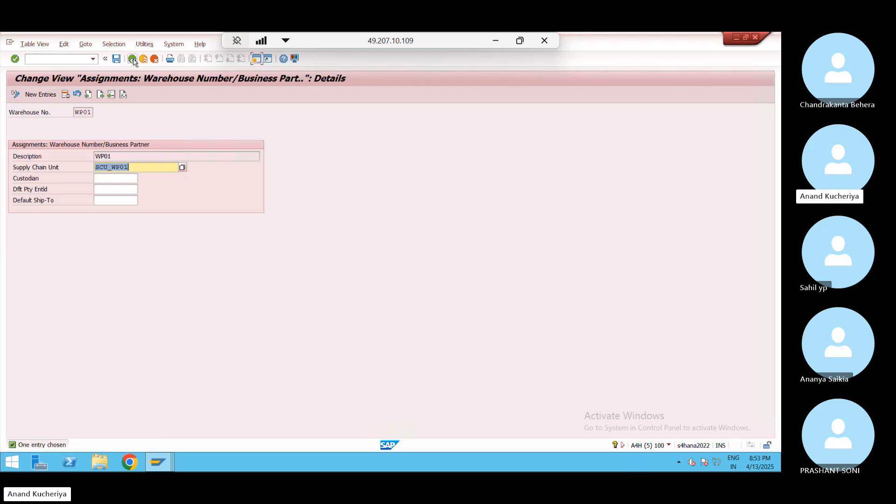
click(133, 59)
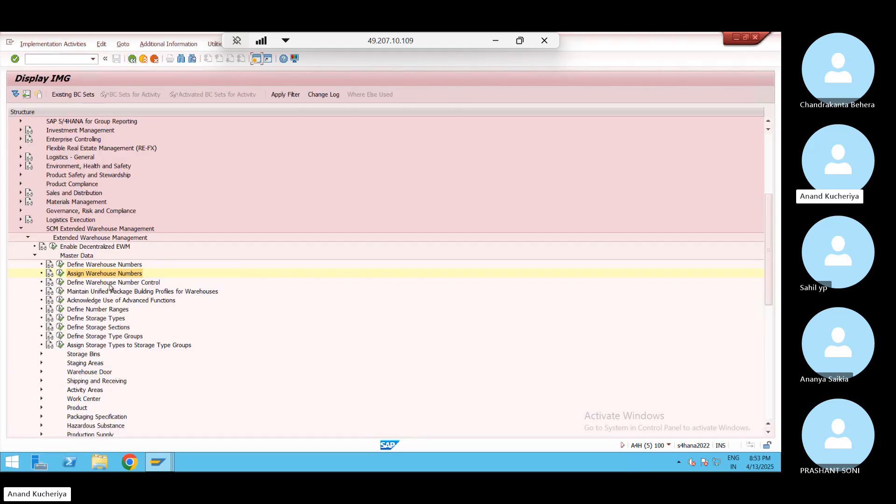
Open Define Warehouse Number Control and position the list at SW50
click(60, 282)
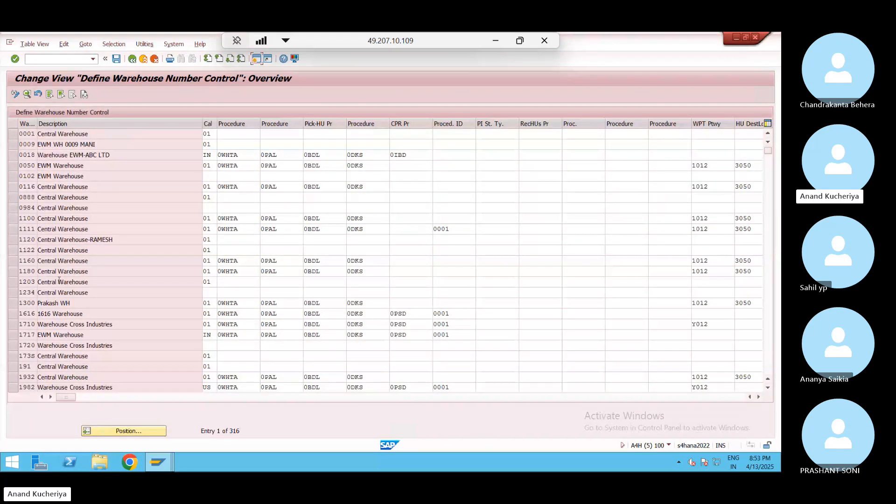
click(118, 431)
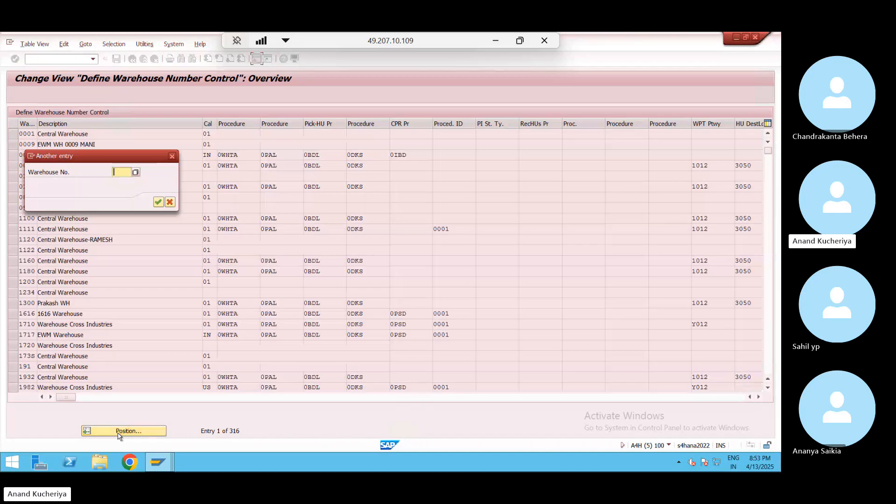
text(SW50)
key(Return)
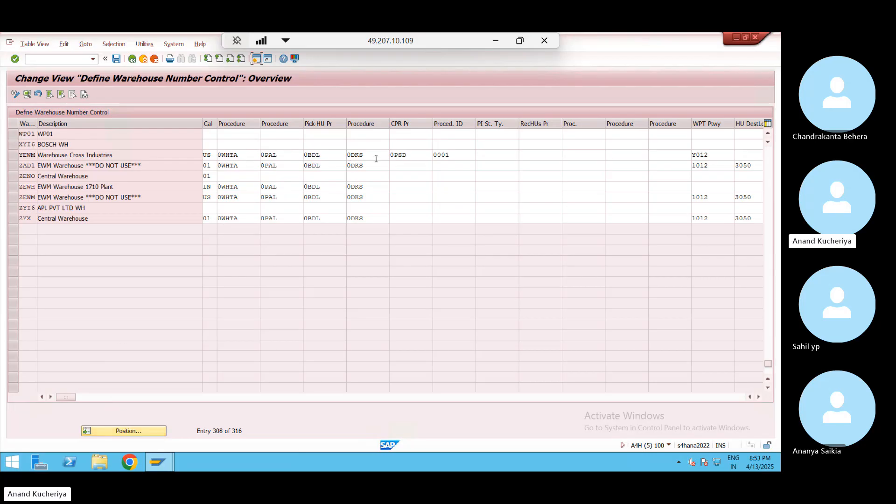
Scroll up until the WELL and WP01 rows show, and start marking WELL's settings
click(768, 135)
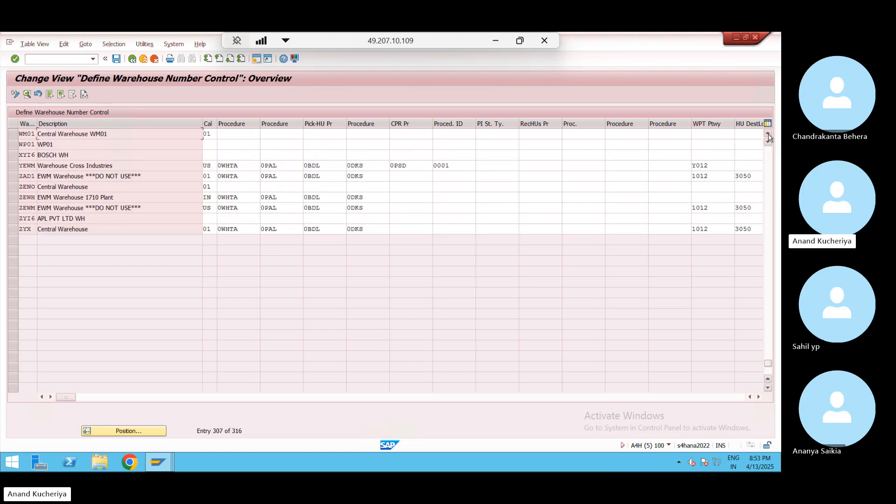
click(767, 135)
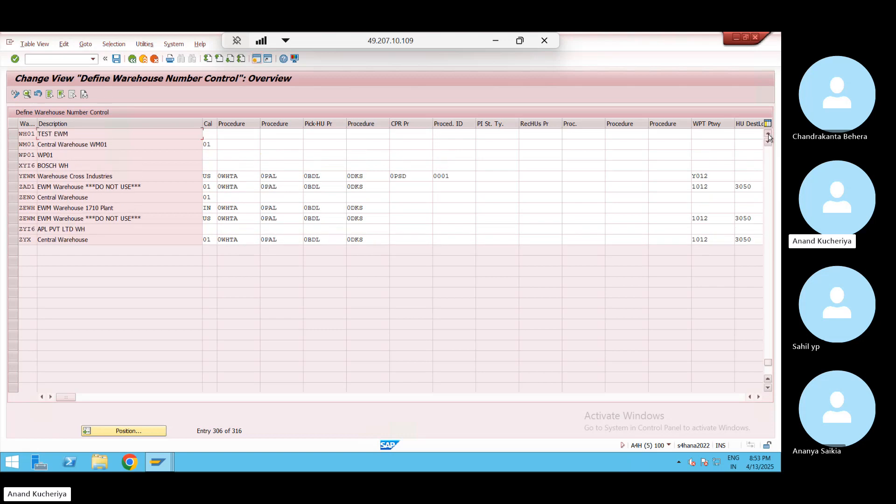
click(768, 135)
click(768, 135)
click(768, 135)
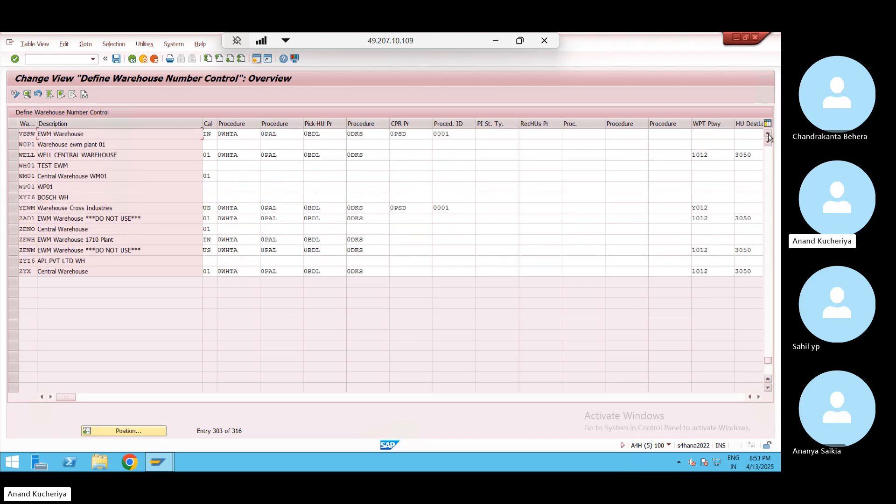
click(768, 134)
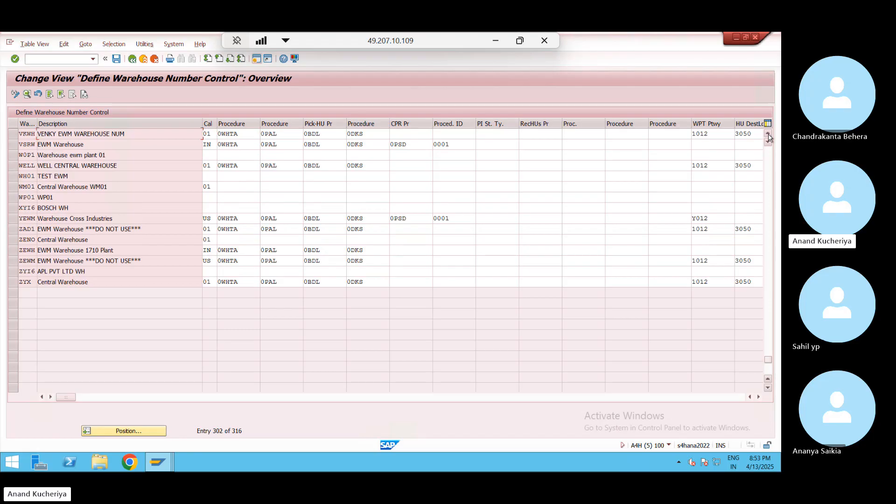
click(207, 166)
key(ctrl+y)
Copy WELL's values 01, 0WHTA, 0PAL, 0BDL and 0DKS into WP01's row, starting at Cal
drag(208, 166, 365, 167)
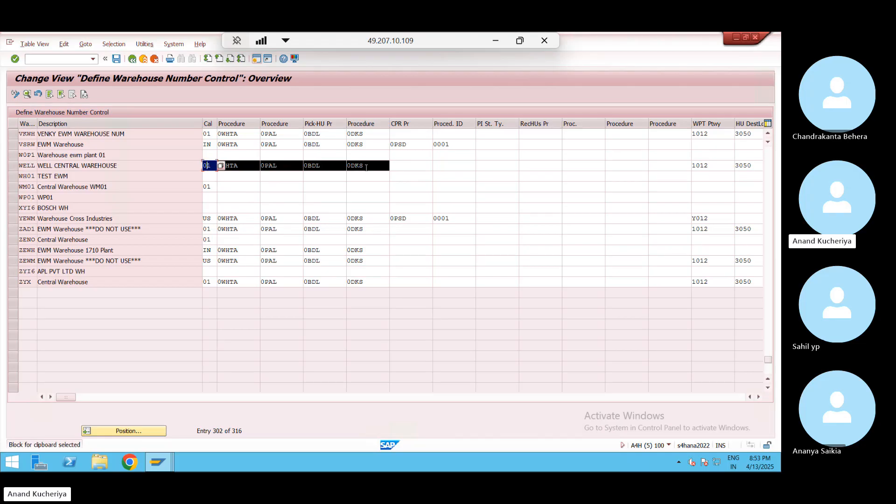
key(ctrl+c)
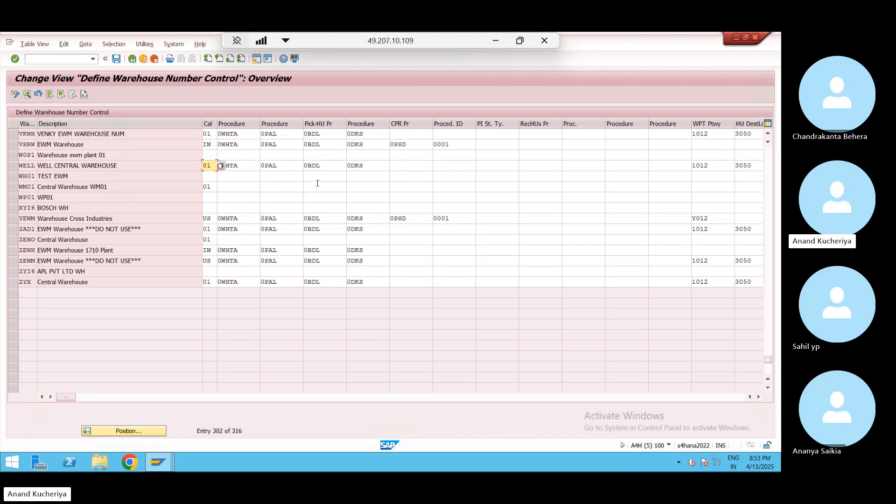
click(205, 198)
key(ctrl+v)
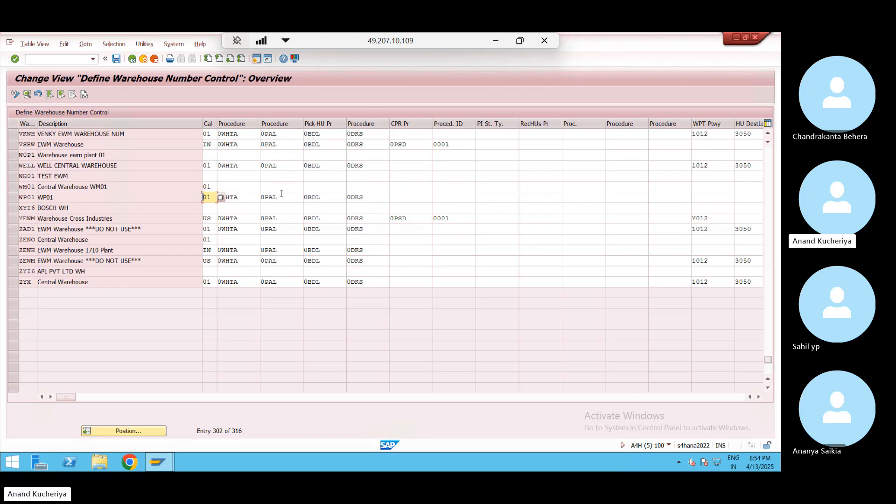
click(288, 196)
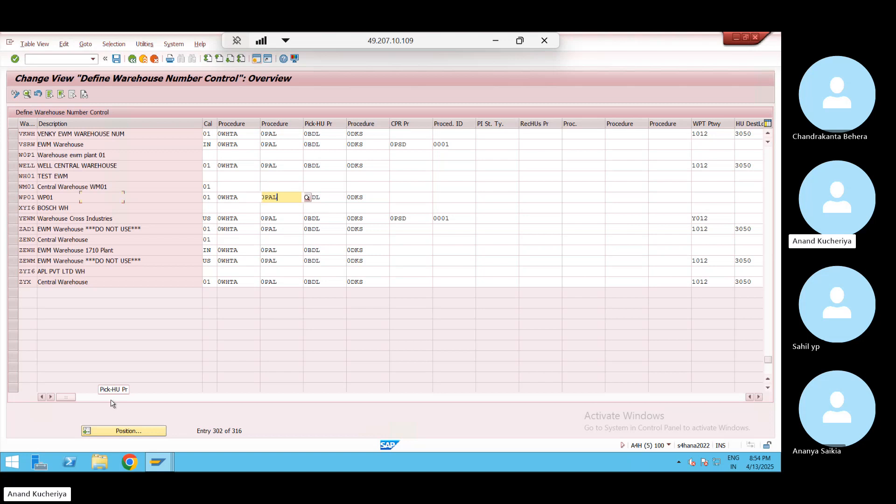
Scroll across the table to verify WP01's pasted control values
drag(112, 403, 112, 403)
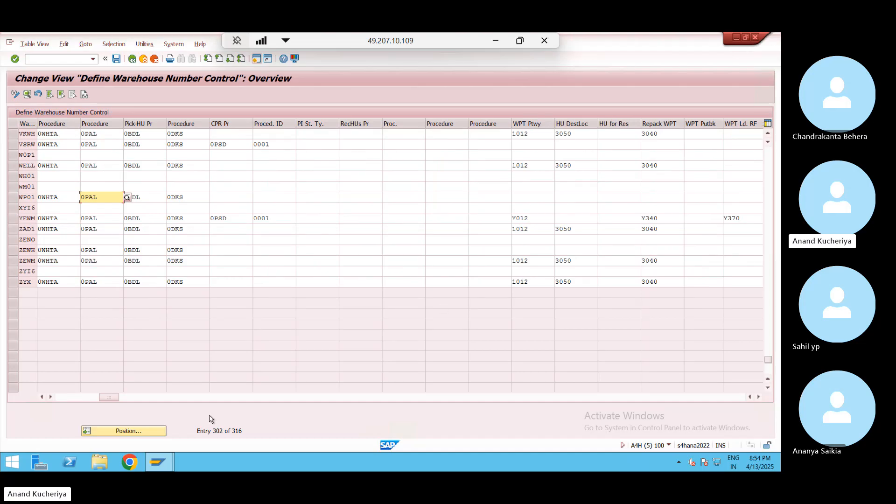
drag(190, 401, 242, 400)
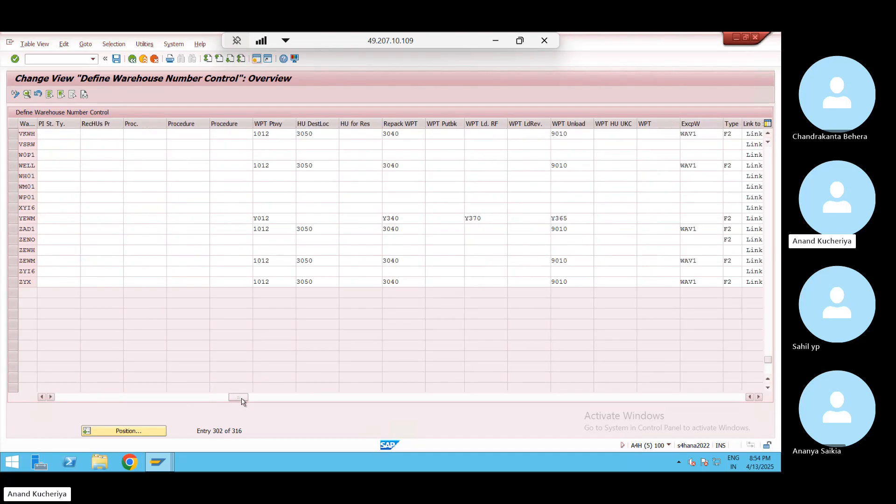
click(298, 401)
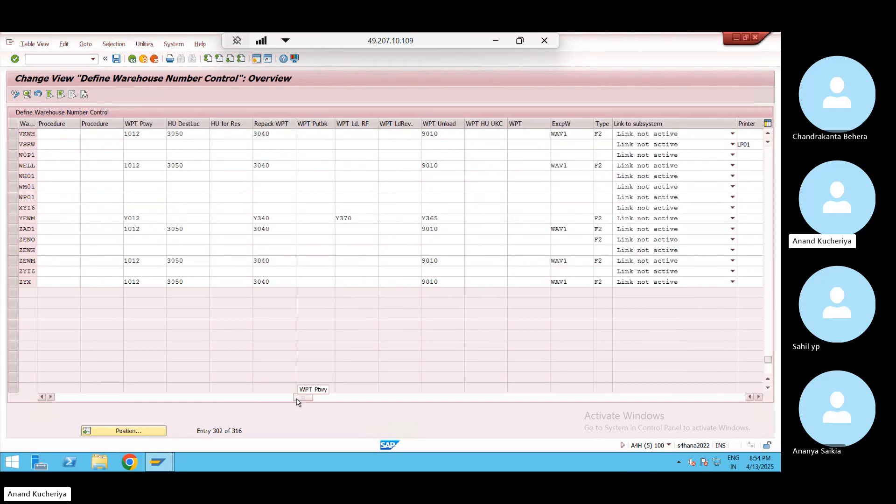
click(402, 397)
click(442, 401)
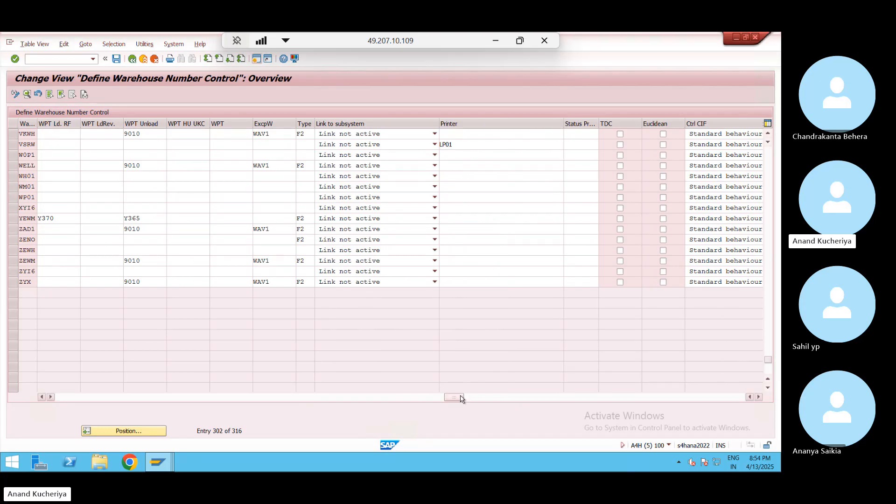
drag(459, 397, 9, 382)
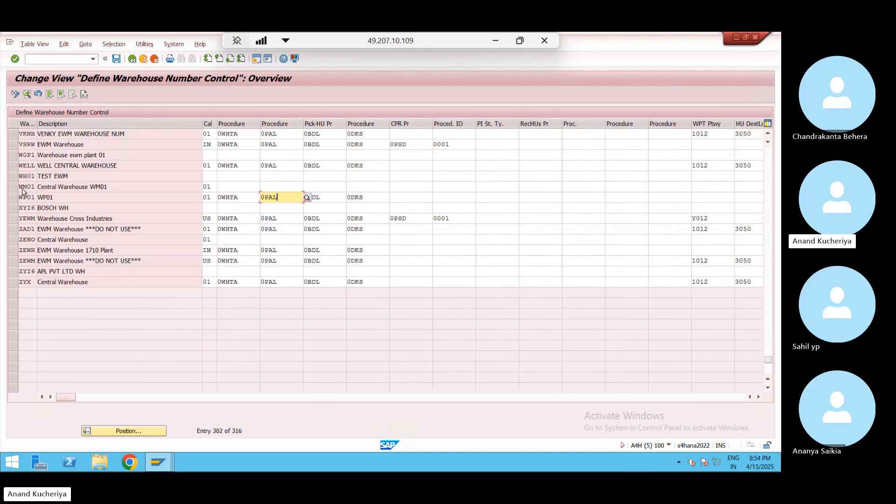
Give WP01 weight unit KG, volume unit M3 and currency USD, accepting the unit warning
double_click(29, 186)
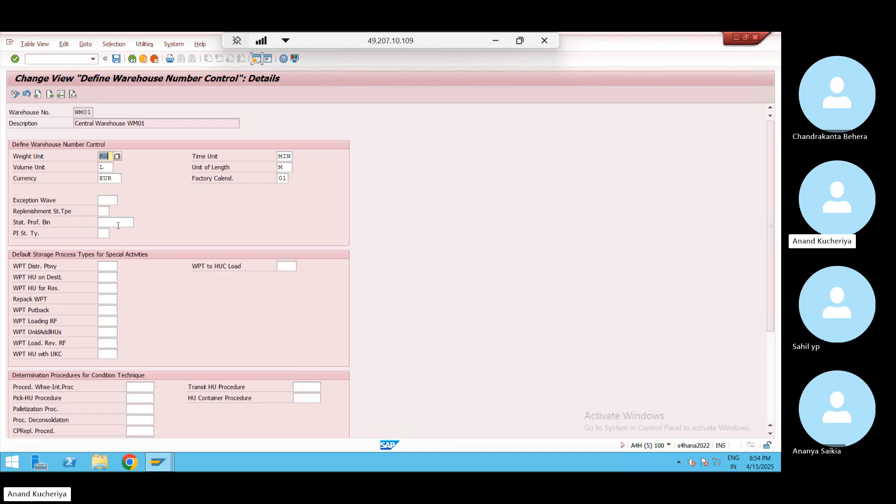
click(133, 59)
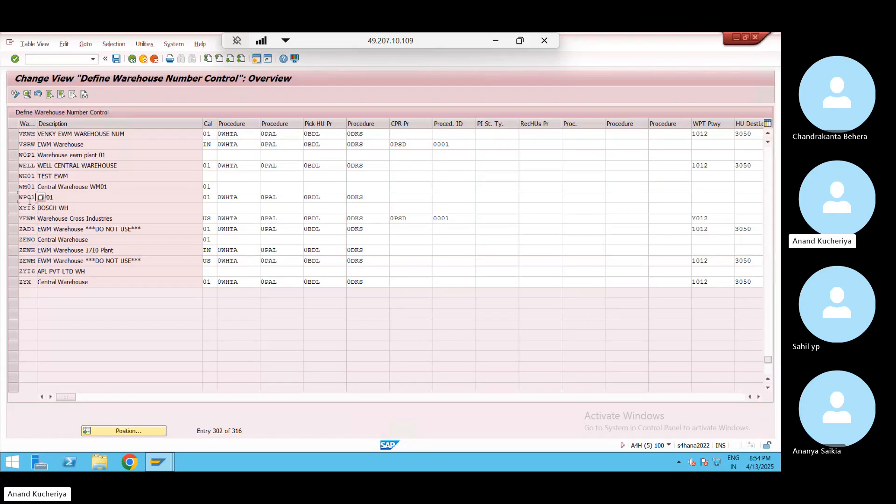
double_click(28, 197)
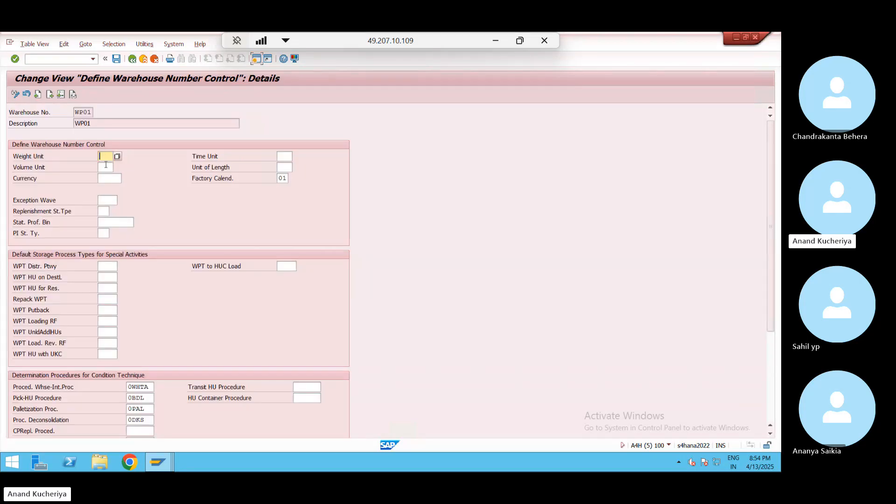
text(KG)
click(109, 169)
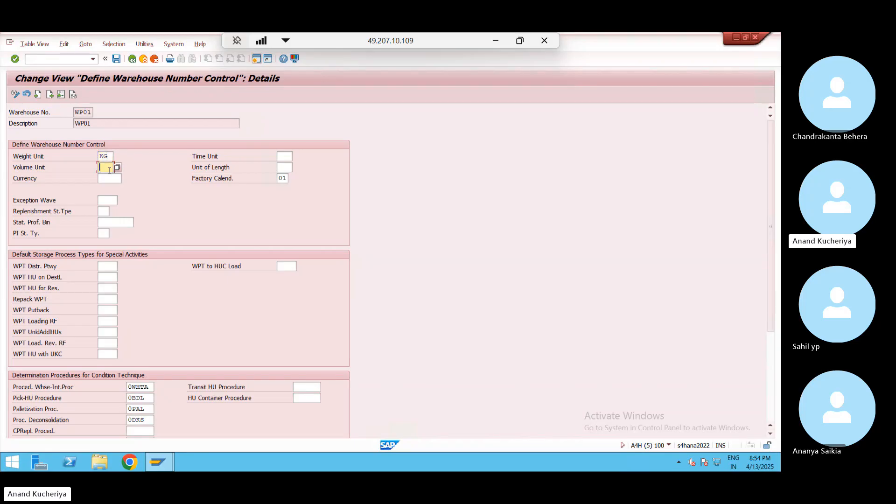
text(m3)
click(110, 178)
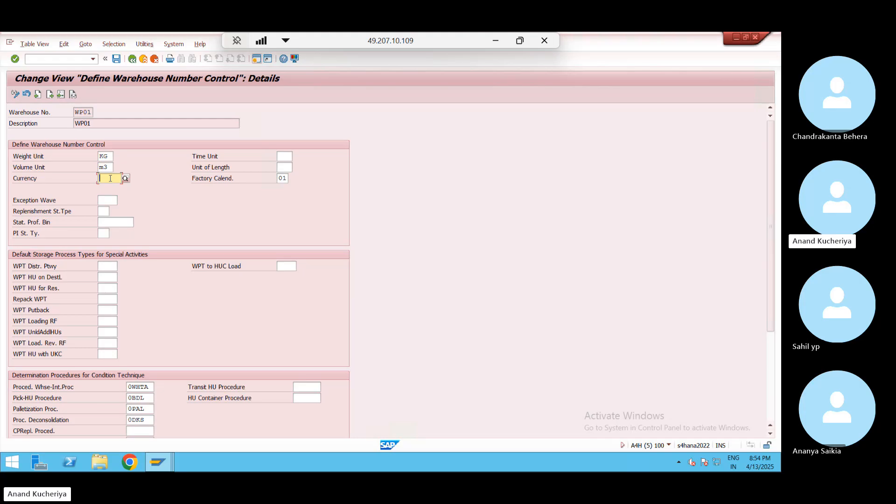
text(USD)
key(Return)
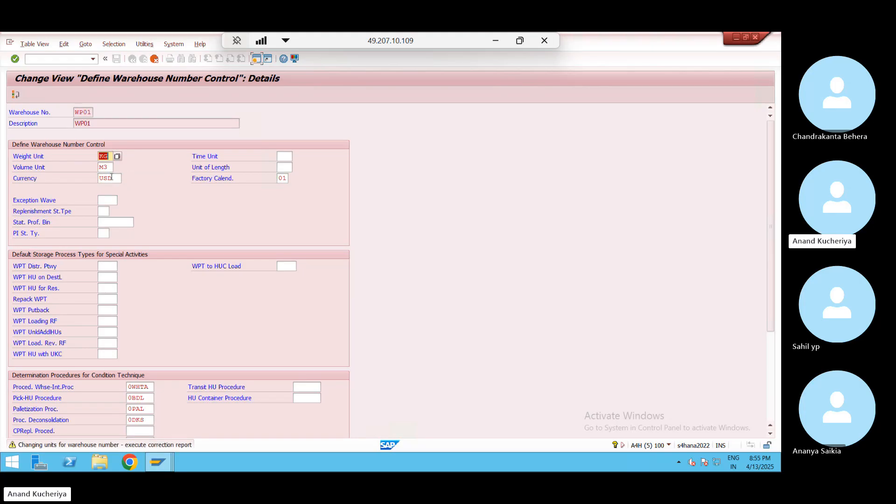
key(Return)
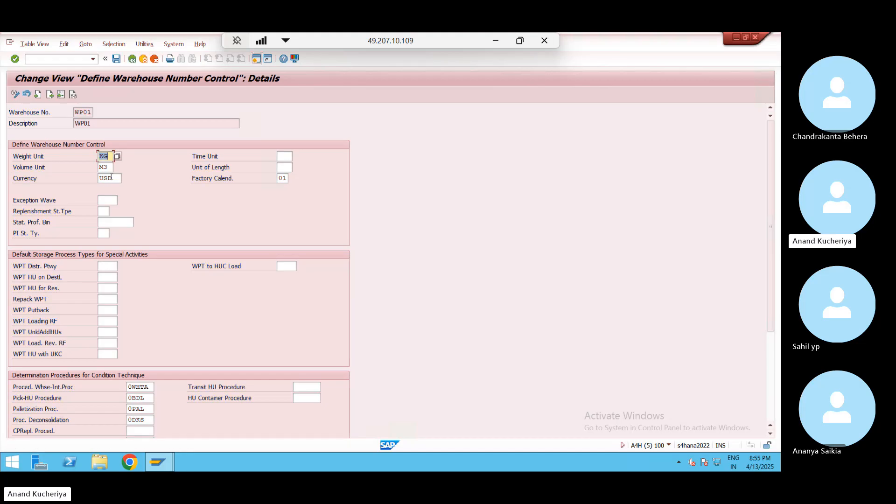
Save WP01's warehouse number control under the customizing request and return to the IMG tree
click(118, 59)
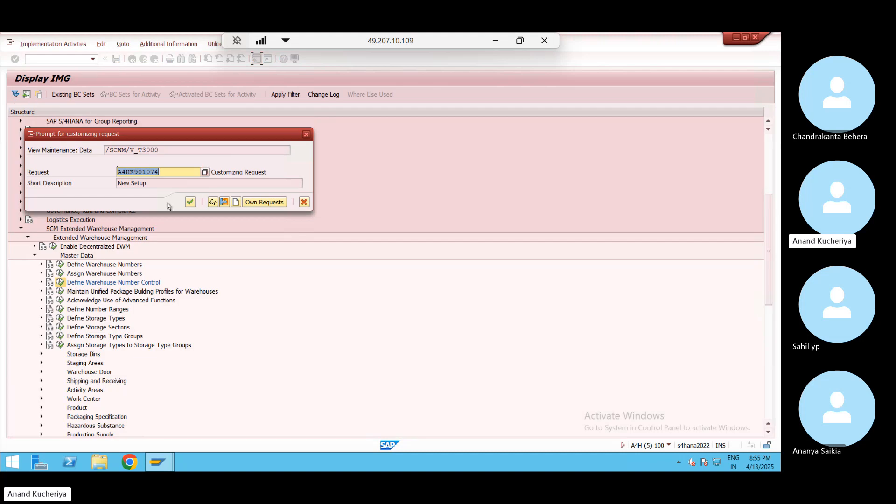
click(190, 201)
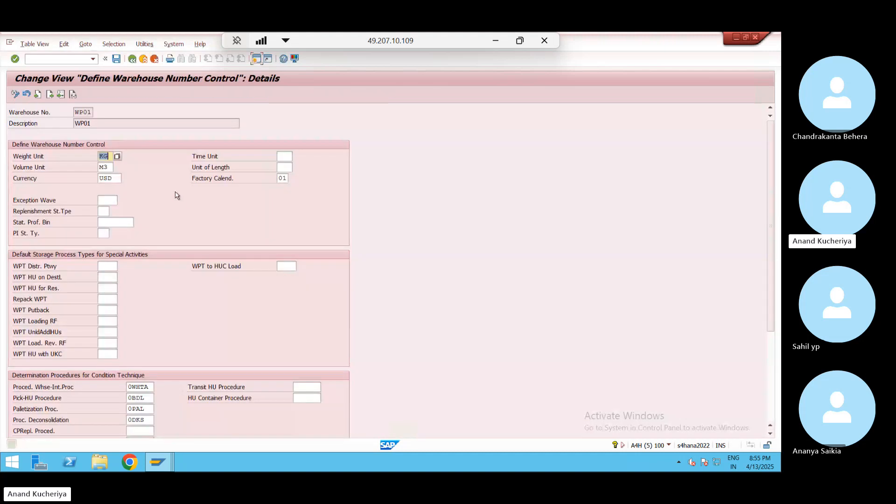
click(133, 60)
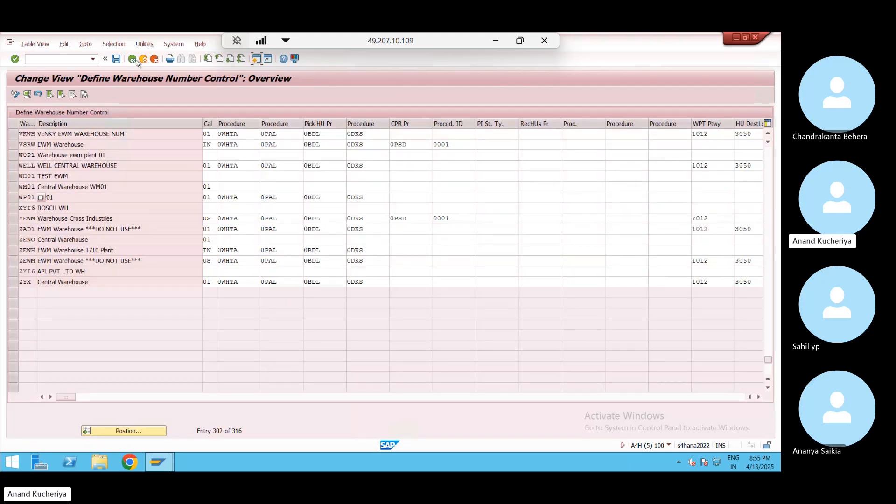
click(133, 60)
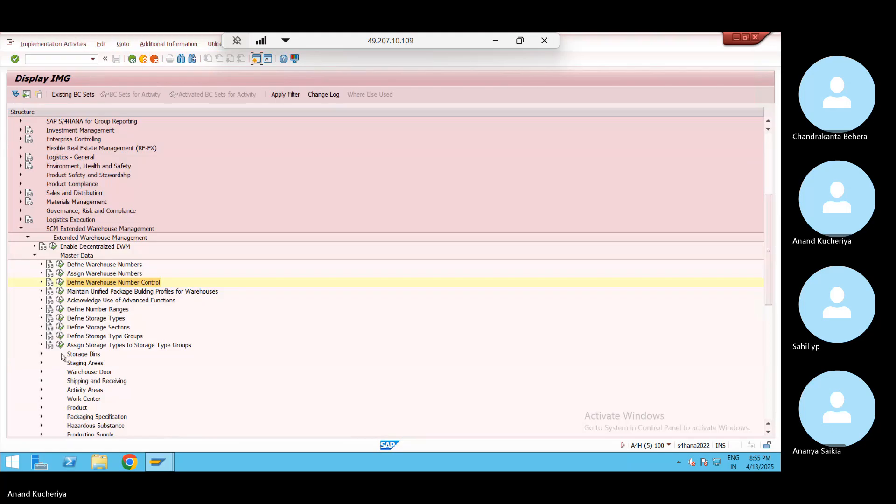
Open WP01's warehouse task number range intervals for editing
click(61, 310)
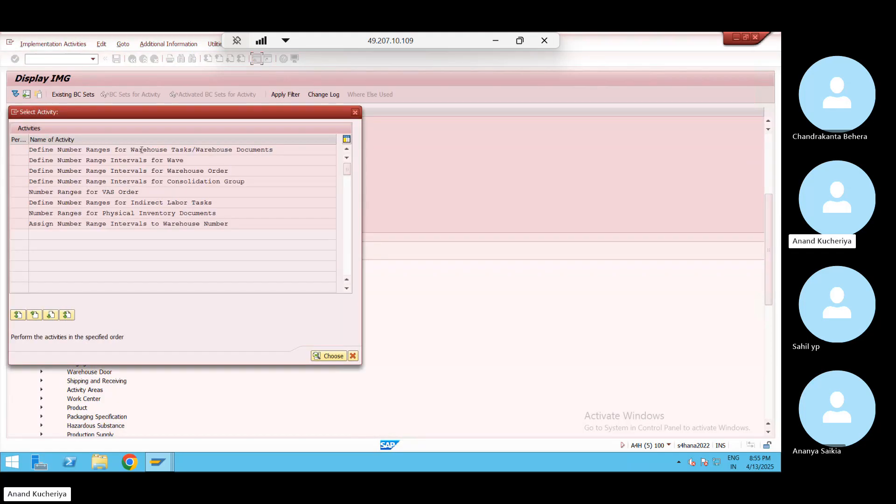
double_click(143, 149)
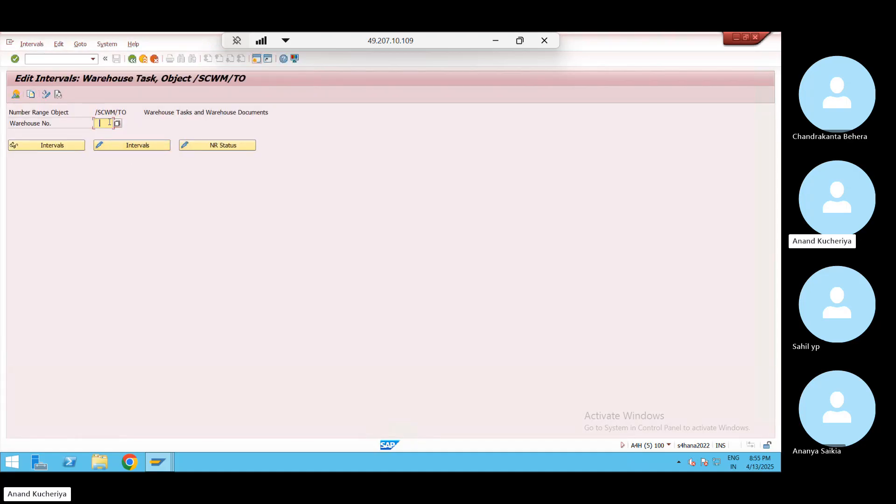
text(WP01)
key(Return)
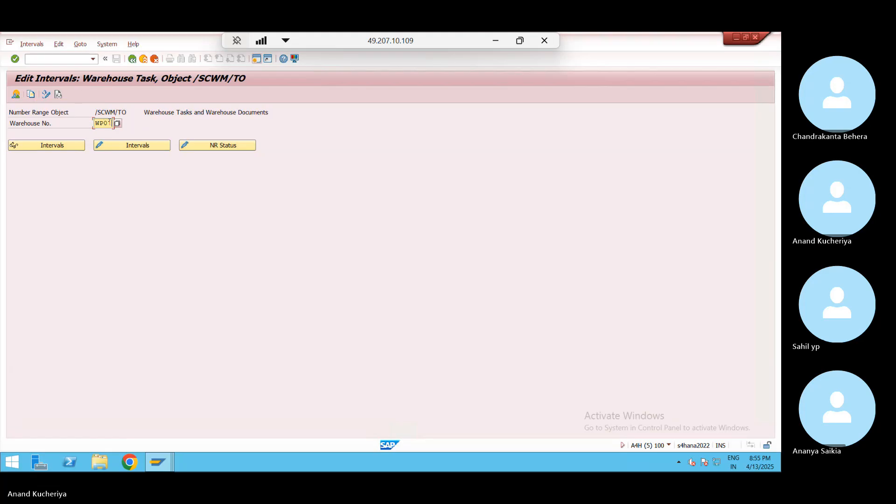
click(129, 145)
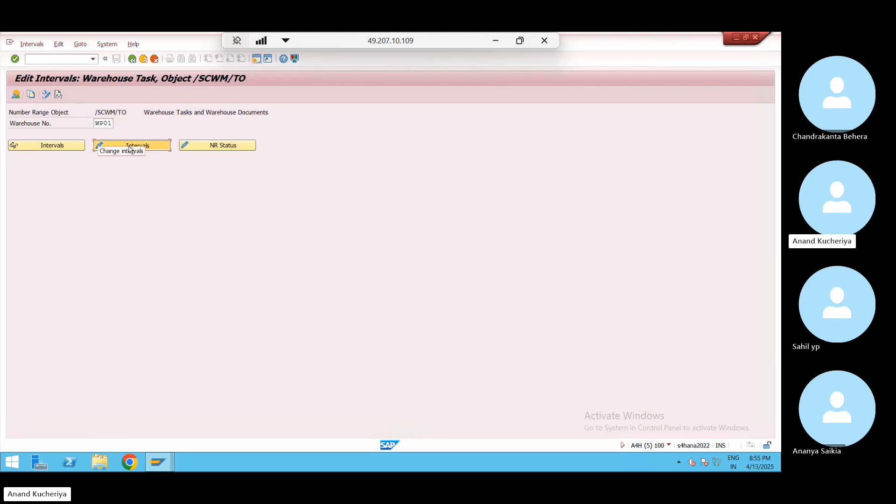
Add warehouse task interval 01 from 10000000 to 99999999
click(60, 126)
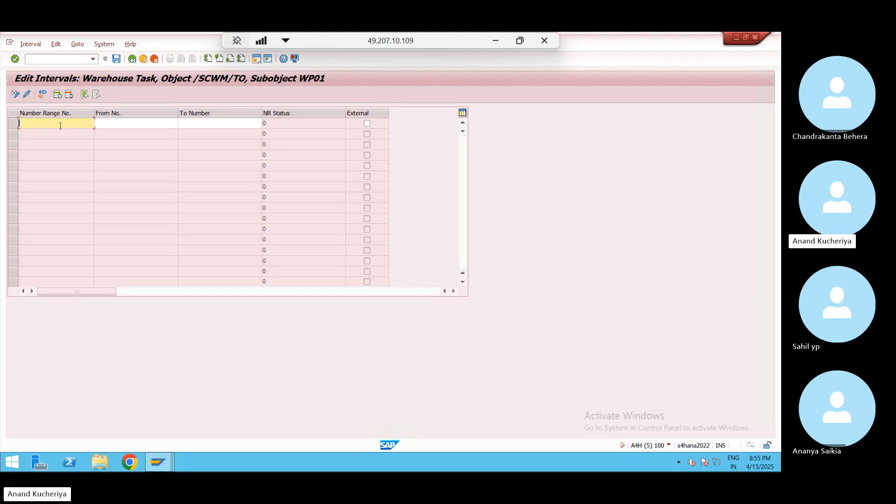
text(01)
key(Tab)
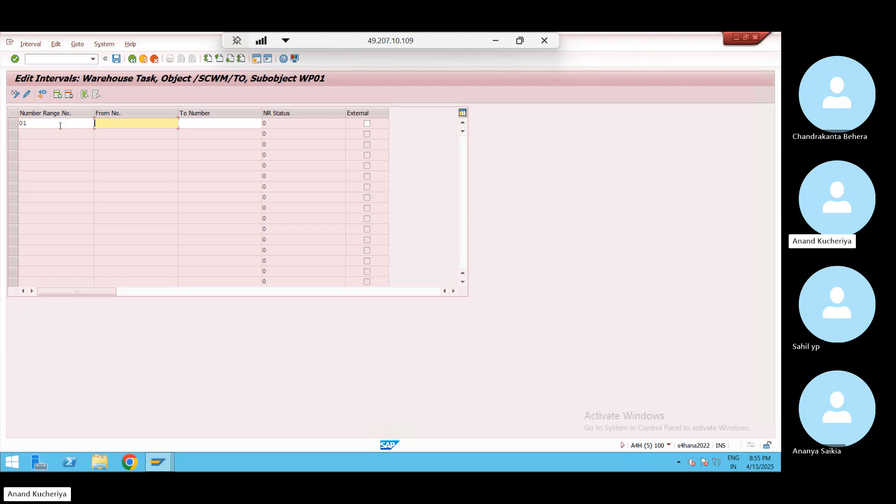
text(10000000)
click(184, 124)
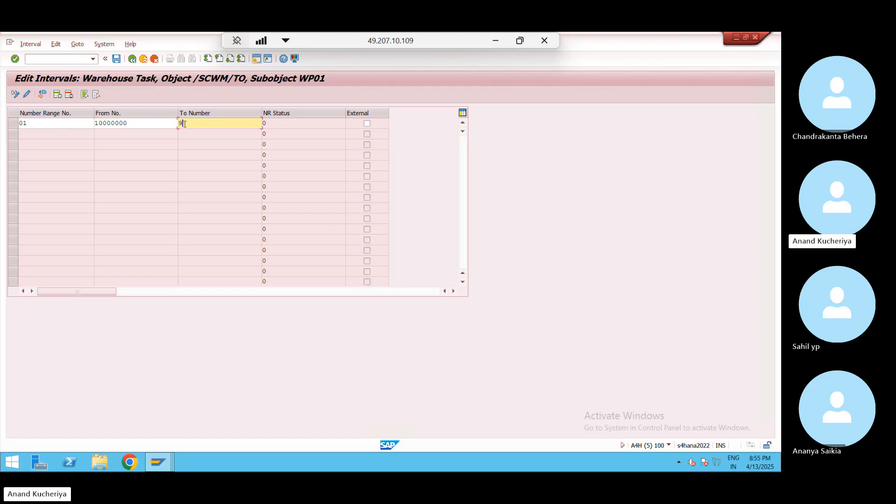
text(99999999)
key(Return)
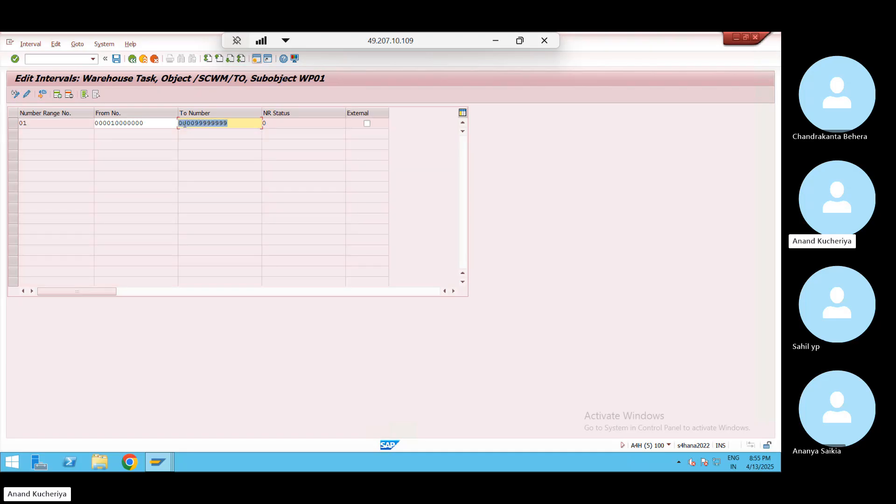
Save the interval, acknowledge the transport notice and return to the number range activities
click(116, 58)
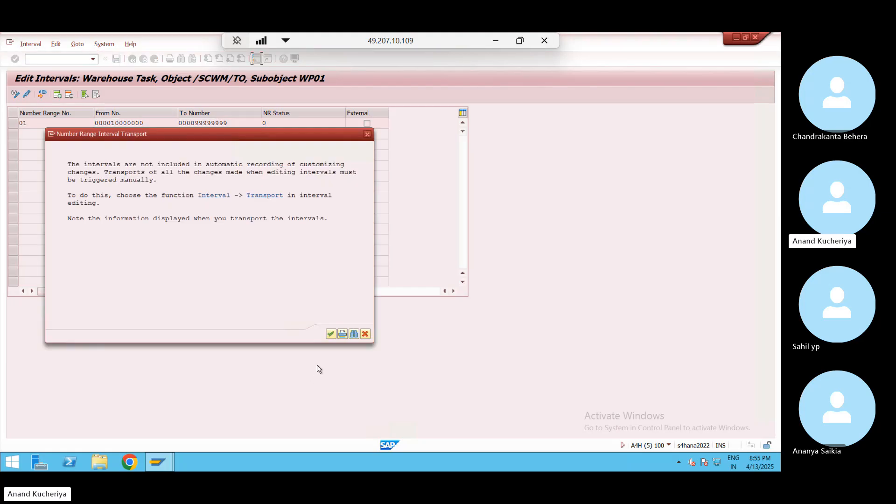
click(330, 334)
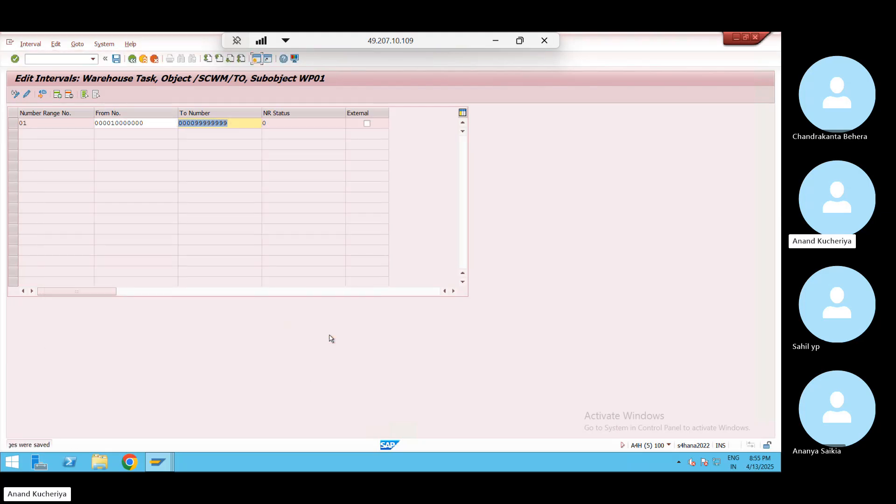
click(132, 59)
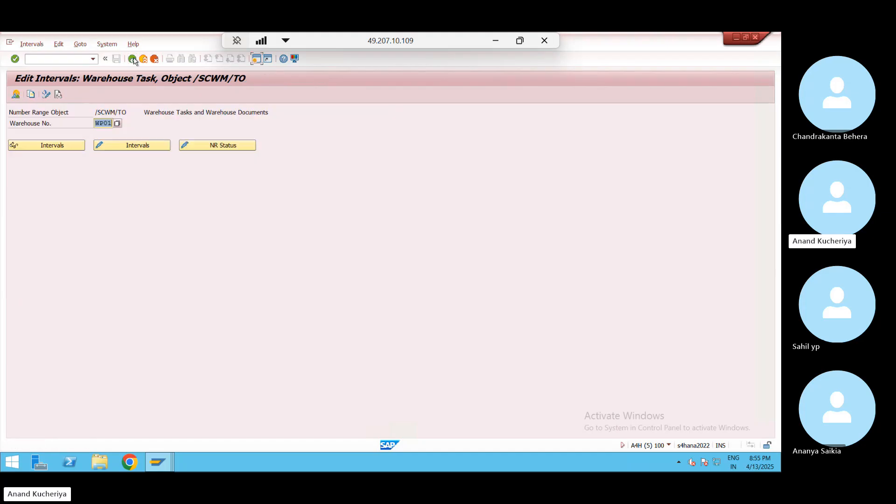
click(133, 60)
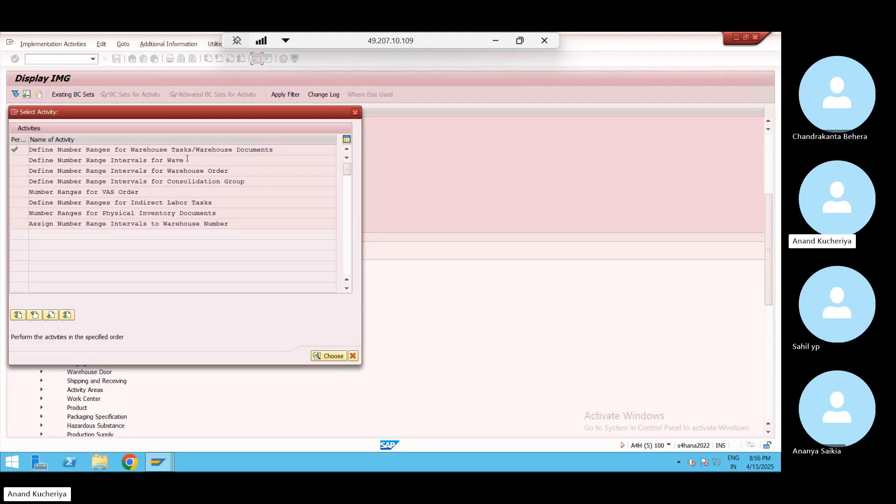
Open WP01's warehouse order number range intervals for editing
double_click(86, 171)
click(106, 123)
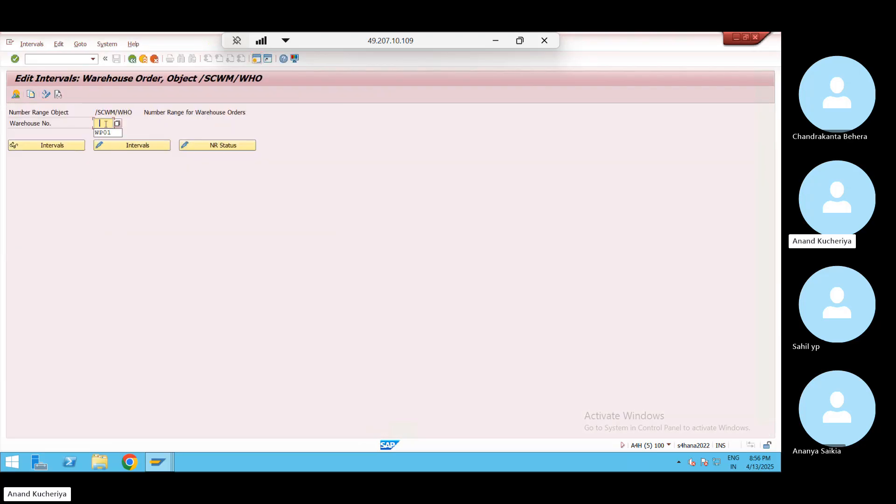
click(103, 133)
click(134, 145)
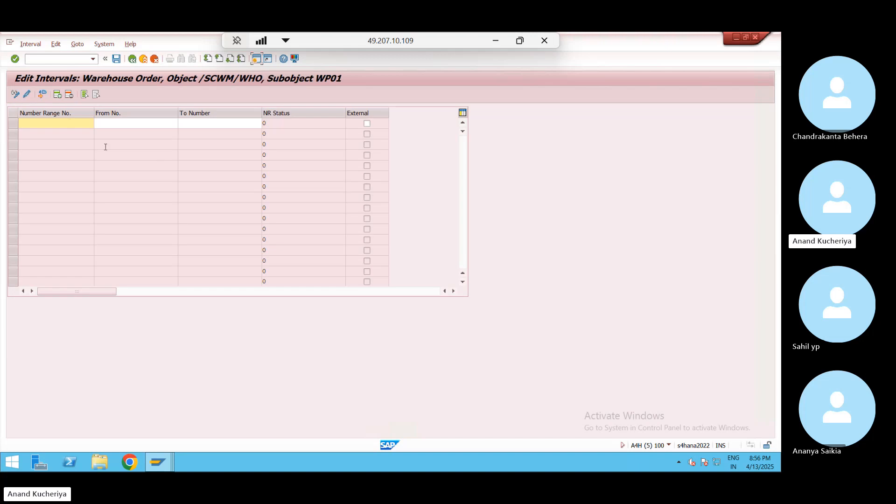
Add warehouse order interval 01 from 10000000 to 99999999
key(Tab)
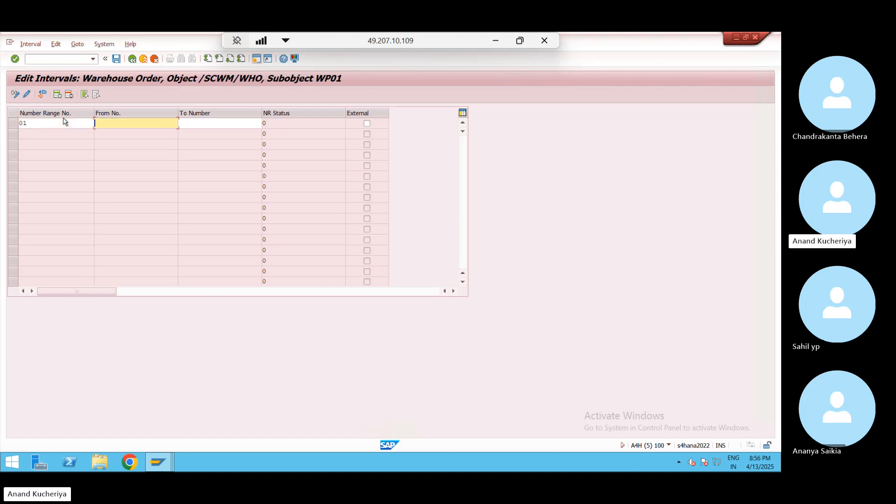
text(10)
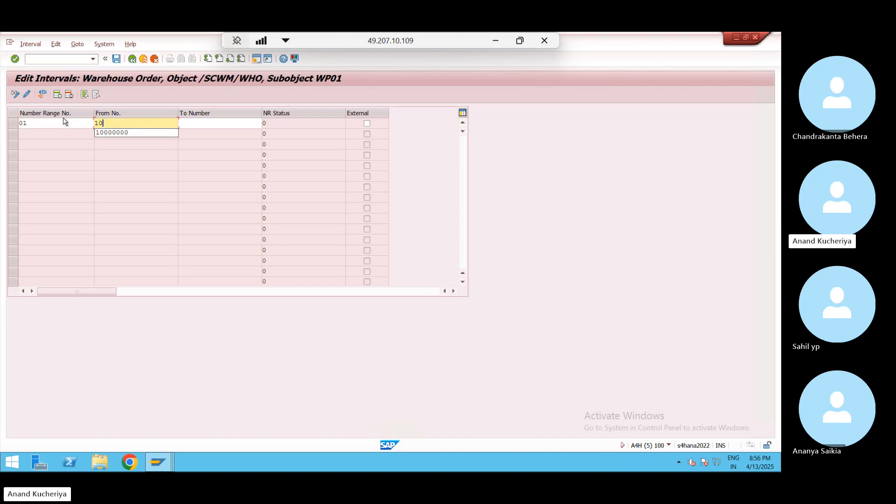
key(Down)
key(Tab)
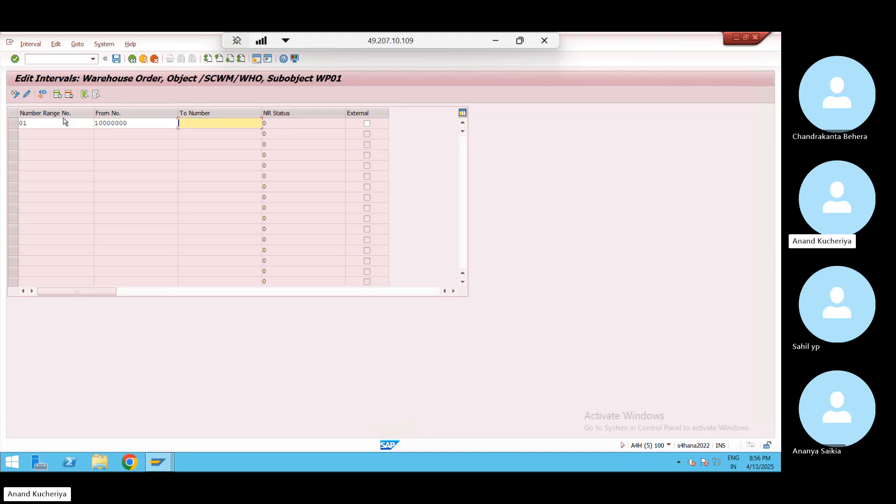
text(9)
key(Down)
key(Return)
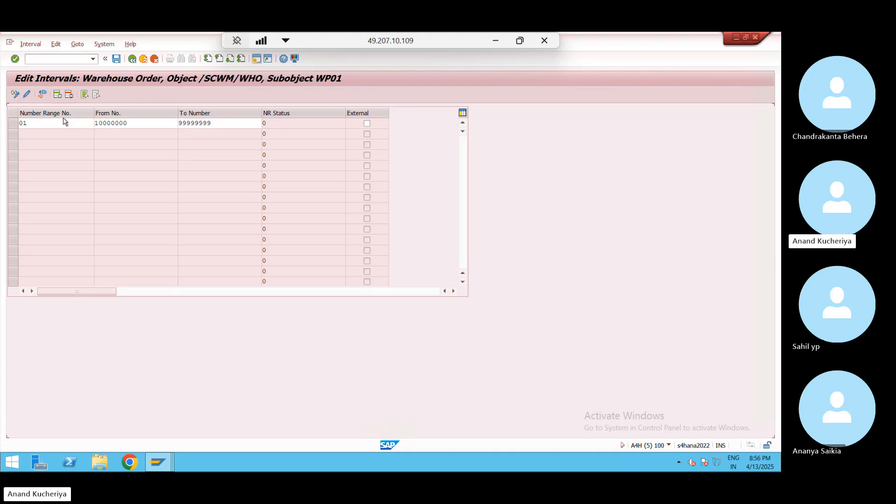
key(Return)
Save the interval, acknowledge the transport notice and return to the number range activities
click(116, 59)
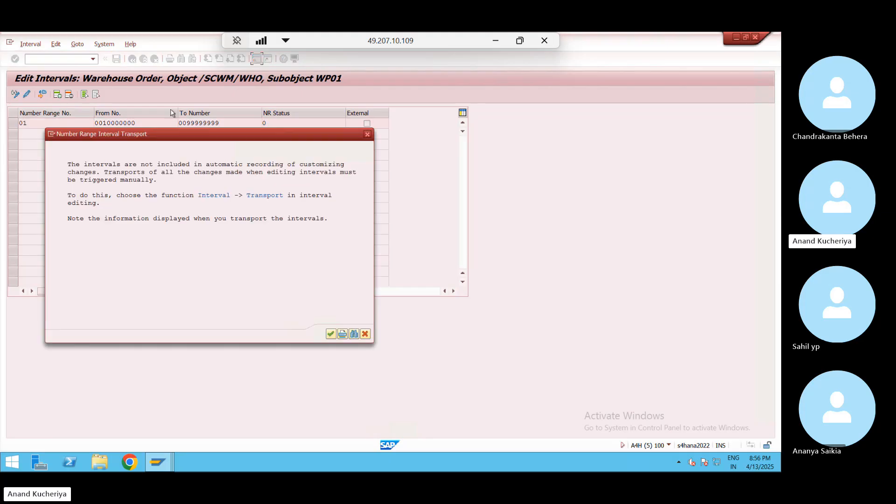
click(331, 334)
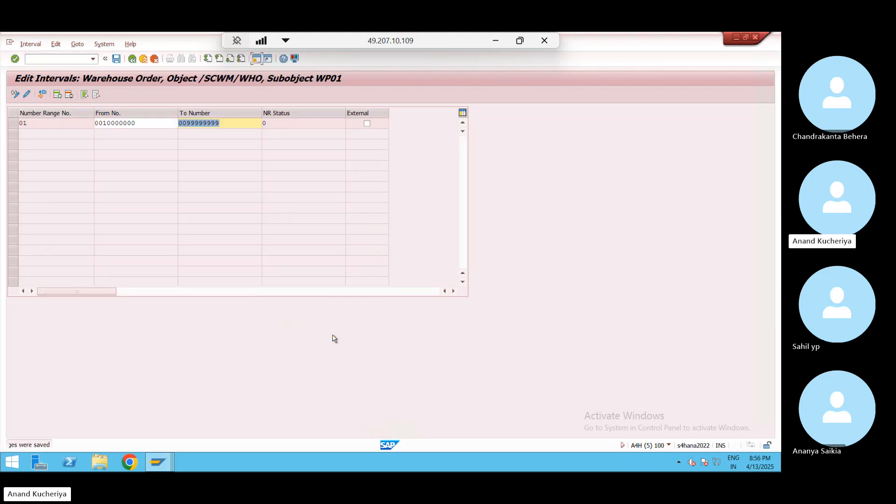
click(132, 59)
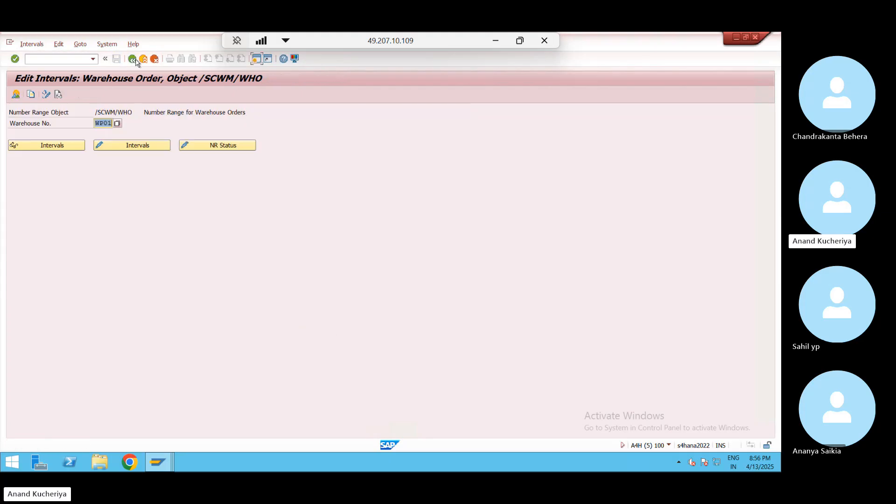
click(133, 60)
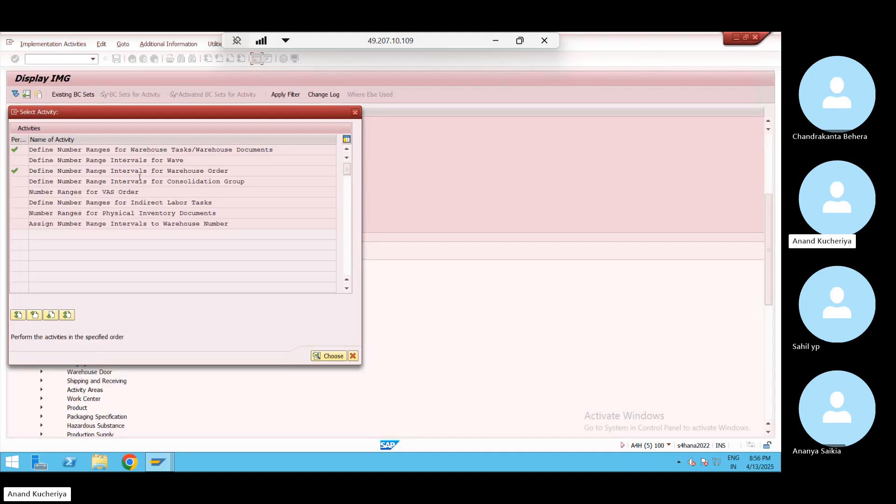
Add WP01 physical inventory document interval 01 for year 2025, 10000000 to 99999999
double_click(97, 213)
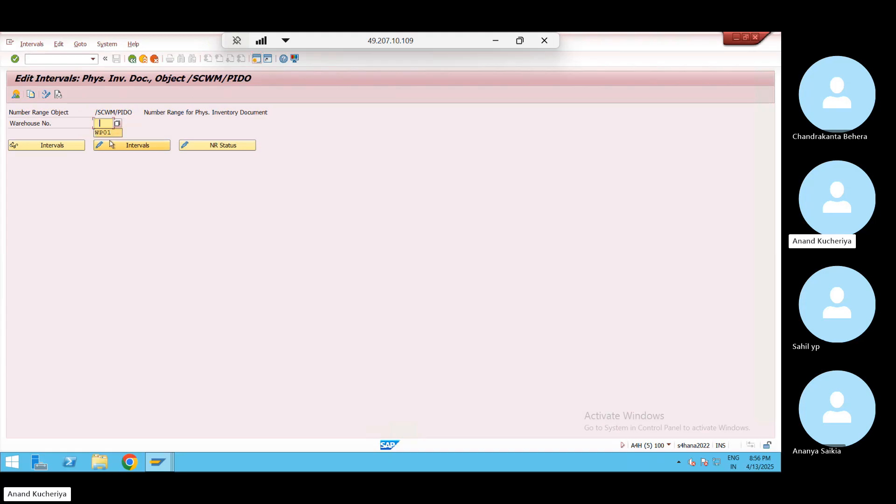
click(105, 133)
click(124, 145)
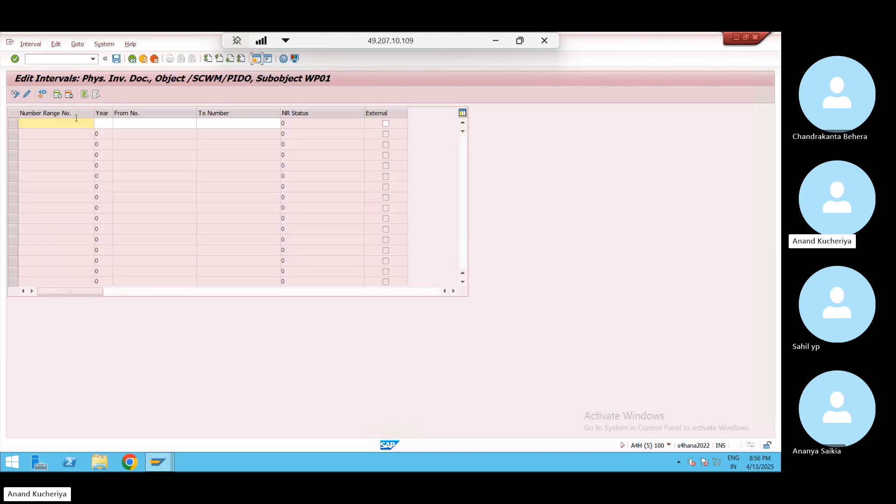
text(01)
key(Tab)
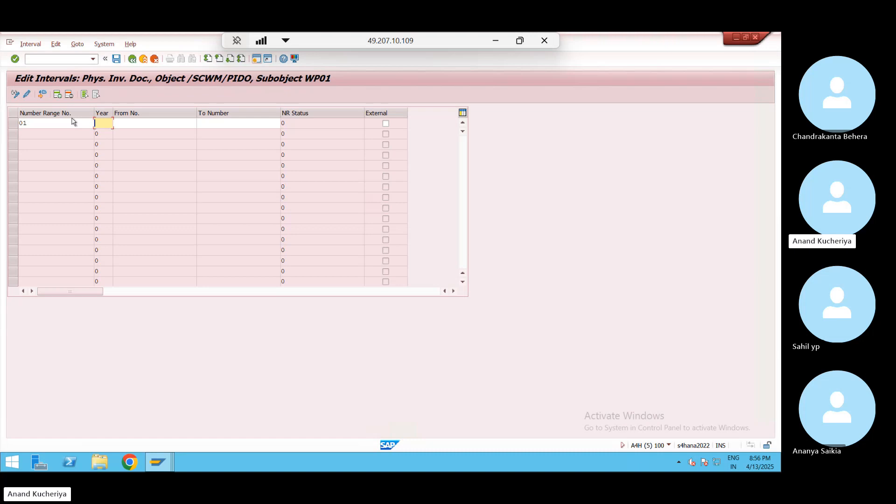
text(2025)
key(Tab)
text(10000000)
key(Tab)
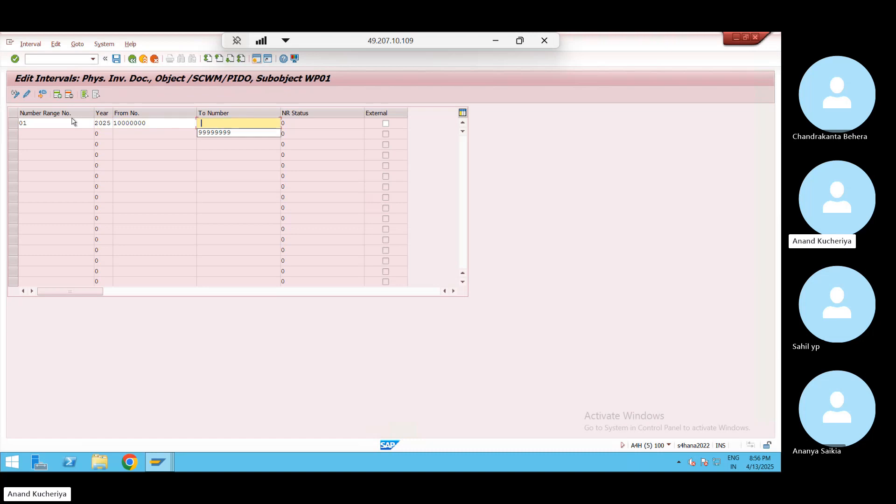
text(99999999)
key(Return)
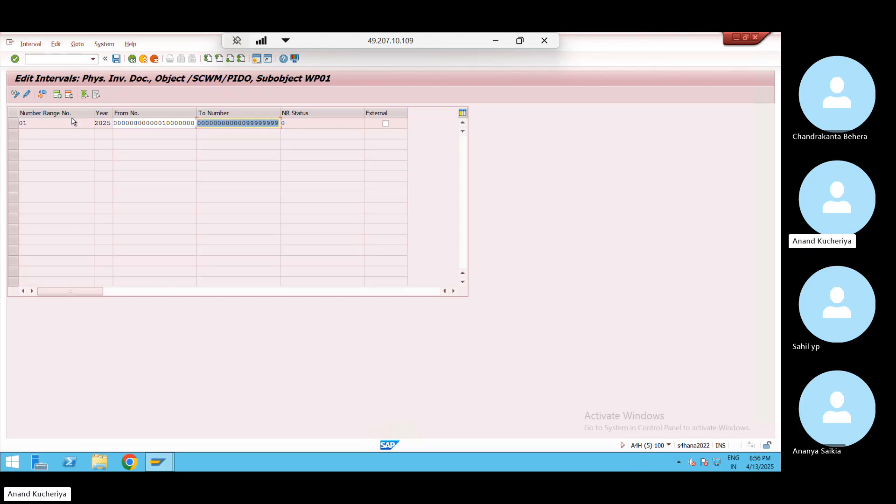
Save the interval, acknowledge the transport notice, recheck it and return to the activity list
click(121, 57)
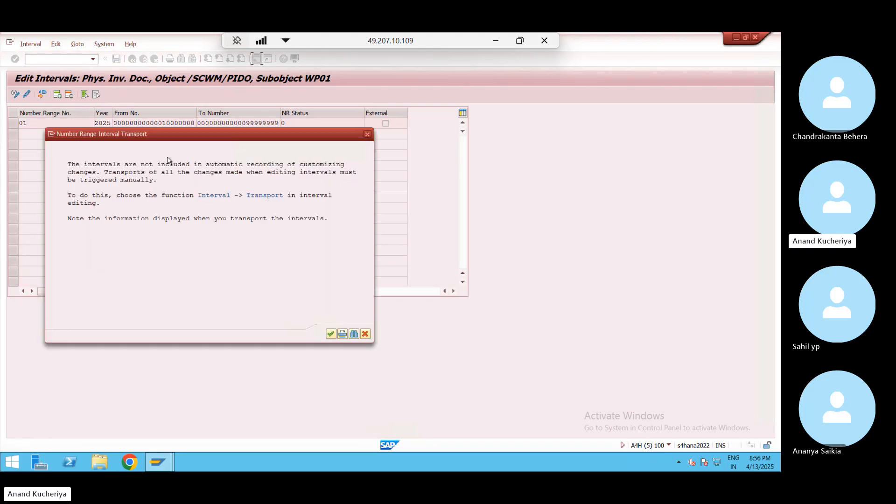
click(331, 334)
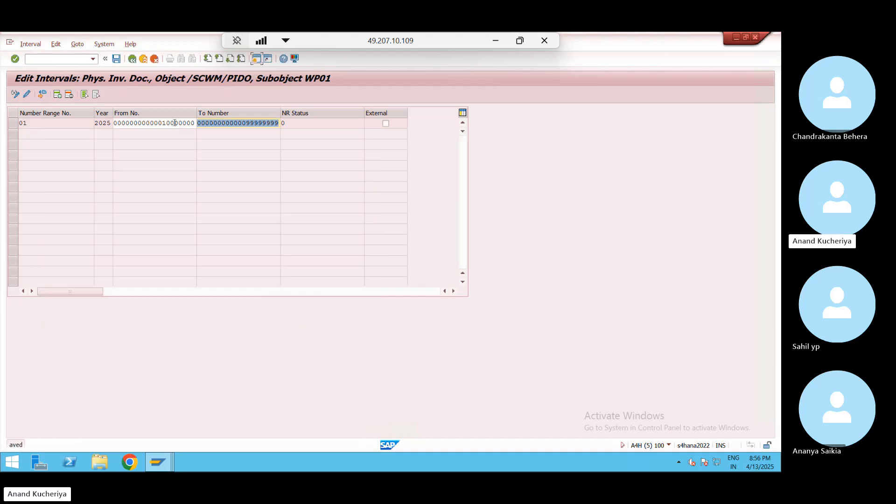
click(132, 59)
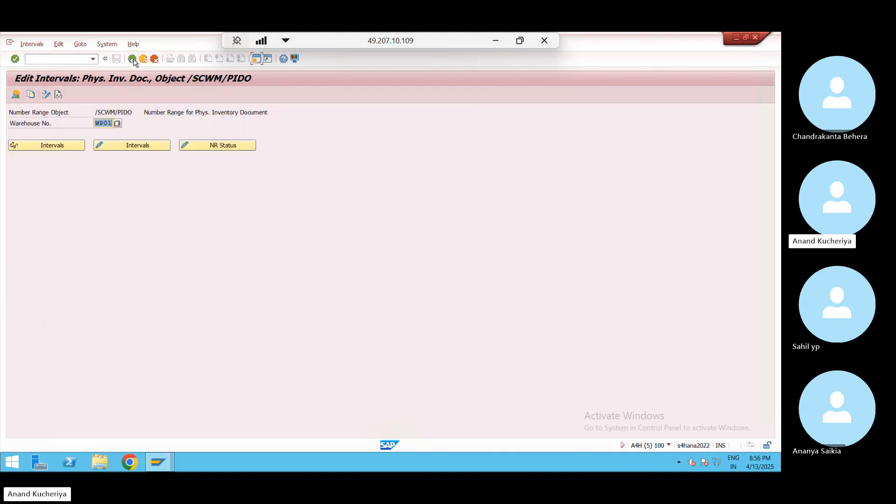
click(132, 146)
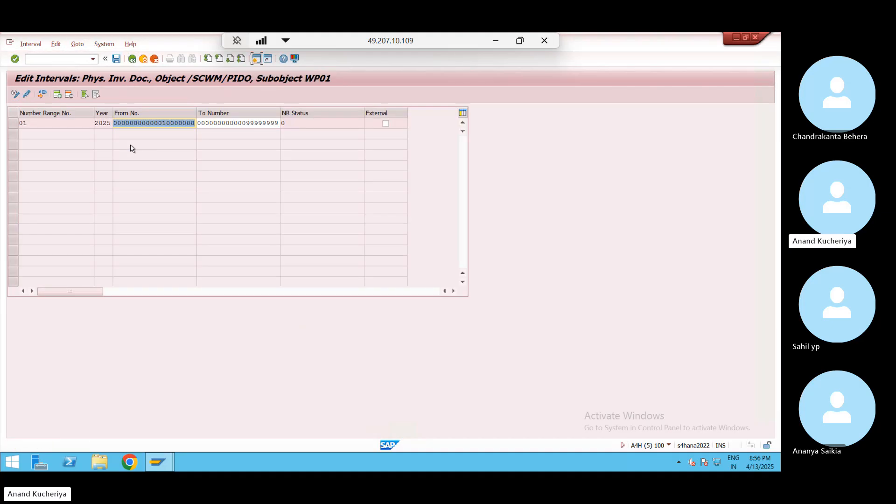
click(132, 59)
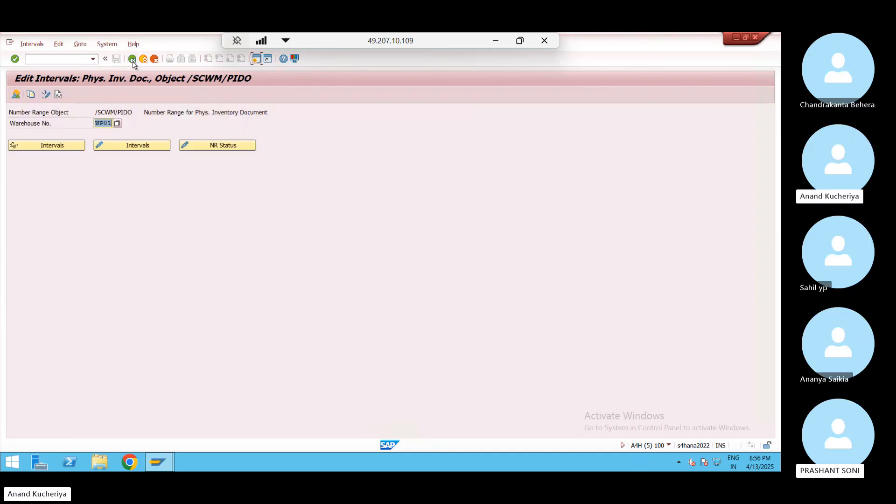
click(132, 59)
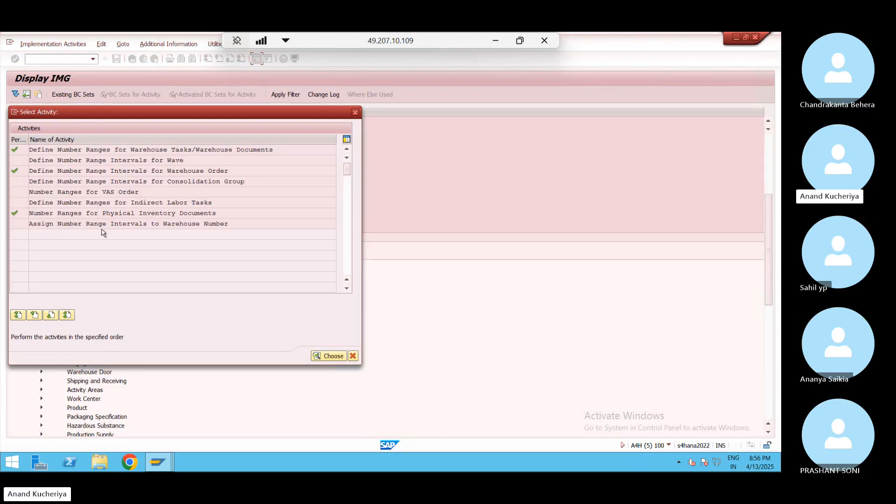
Open Assign Number Range Intervals to Warehouse Number and position the table on WP01
click(82, 224)
double_click(186, 226)
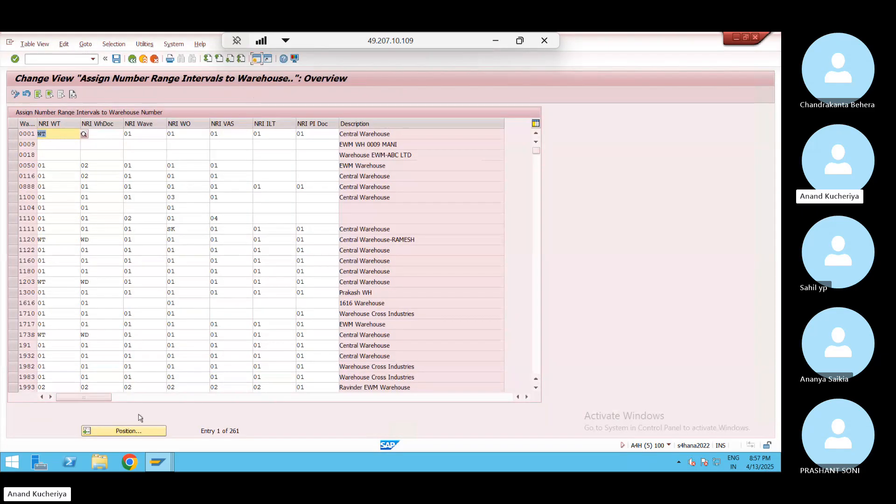
click(138, 431)
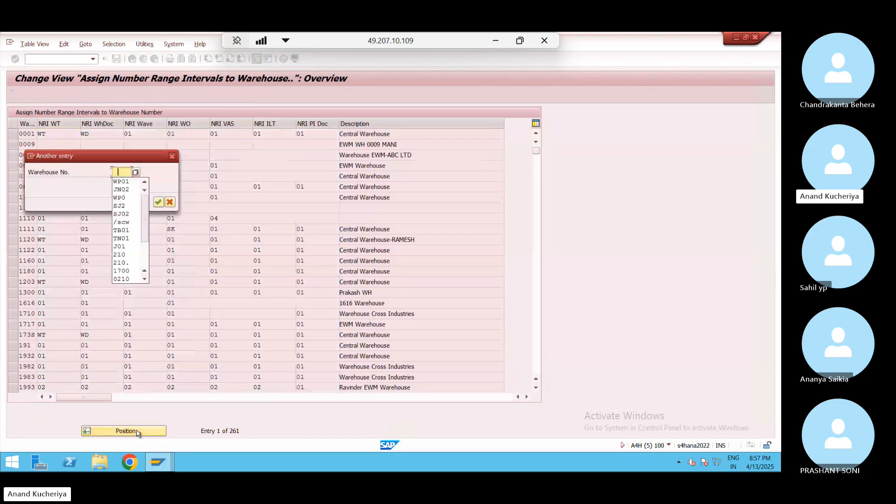
key(Return)
key(Return)
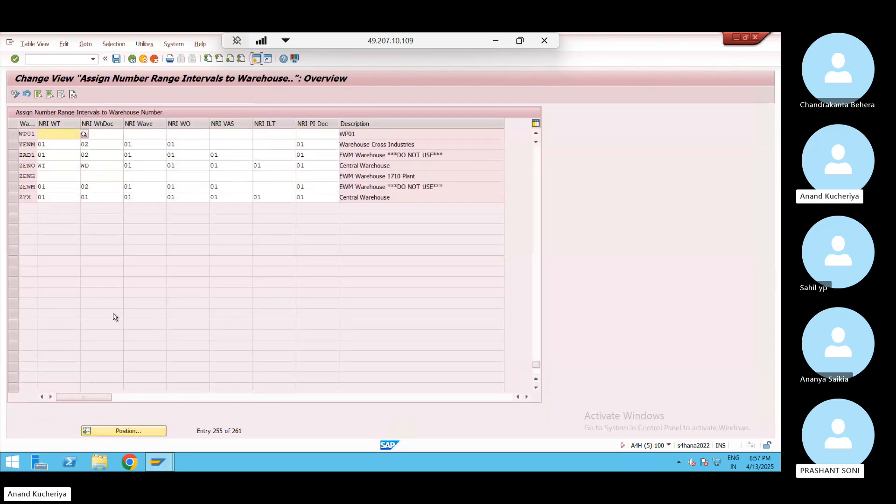
text(01)
double_click(65, 131)
Assign interval 01 as WP01's warehouse task number range
click(84, 134)
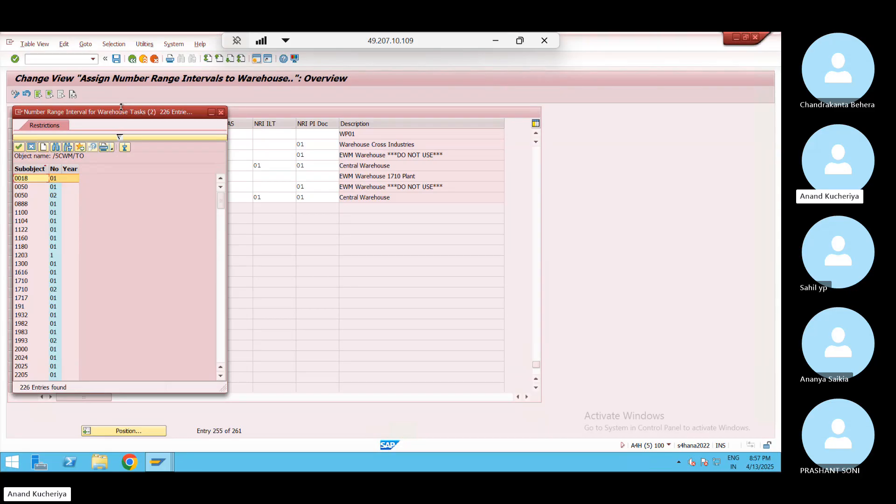
drag(121, 107, 311, 74)
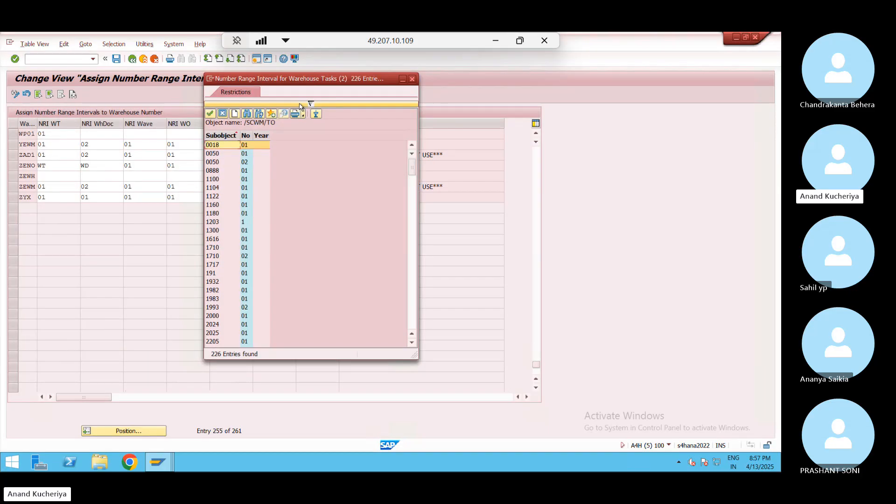
click(248, 113)
text(wp01)
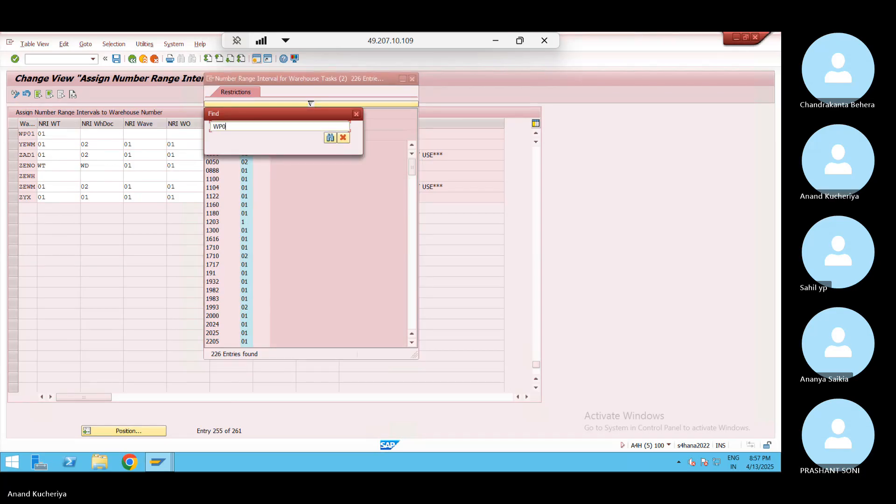
key(Return)
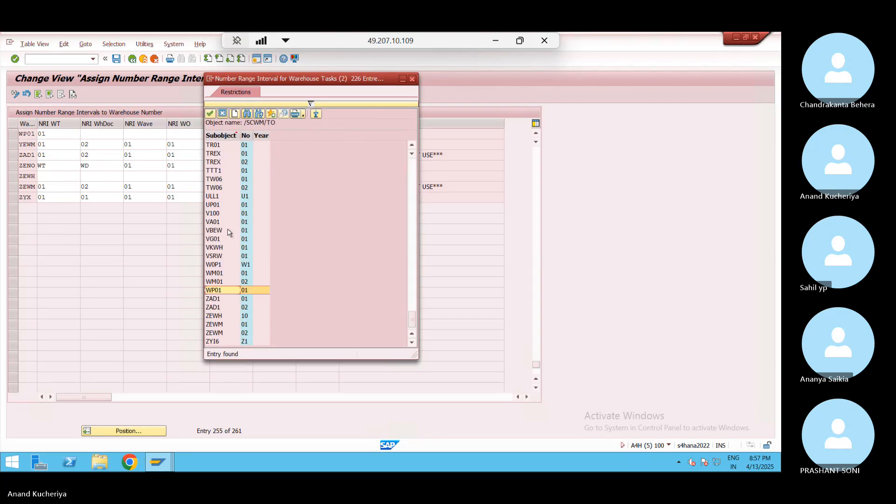
double_click(238, 290)
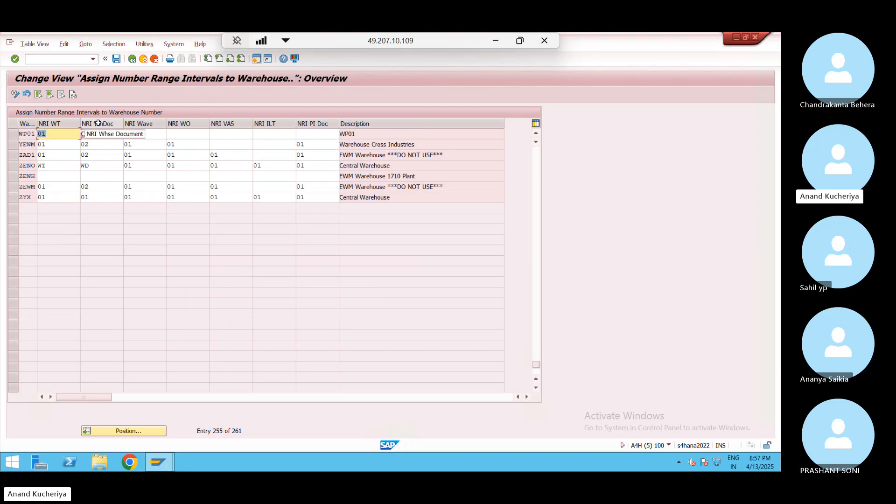
Assign interval 01 as WP01's warehouse order number range
click(183, 134)
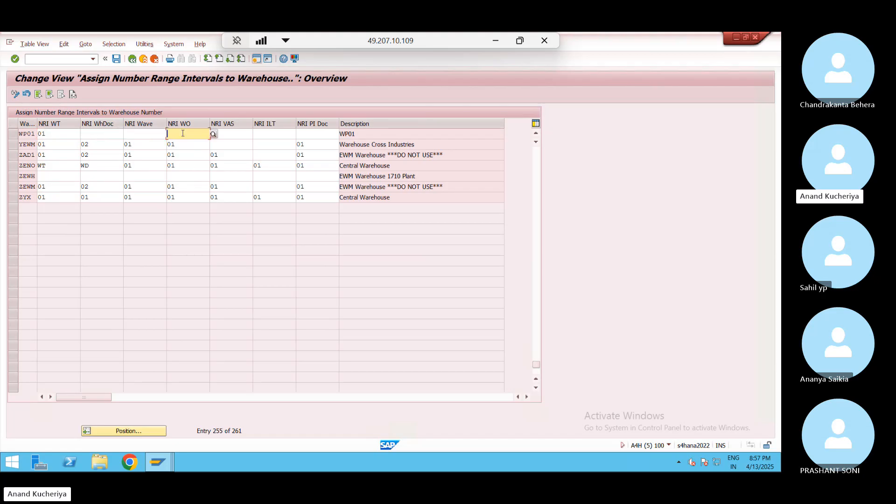
click(213, 134)
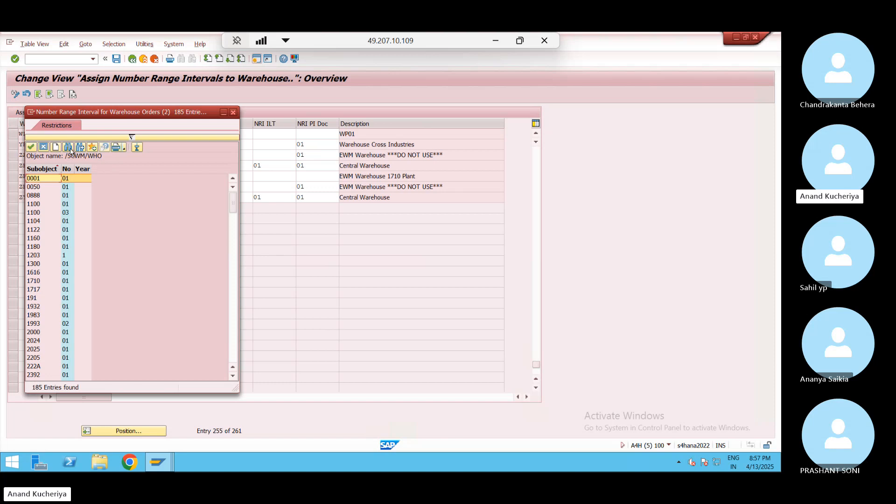
click(69, 148)
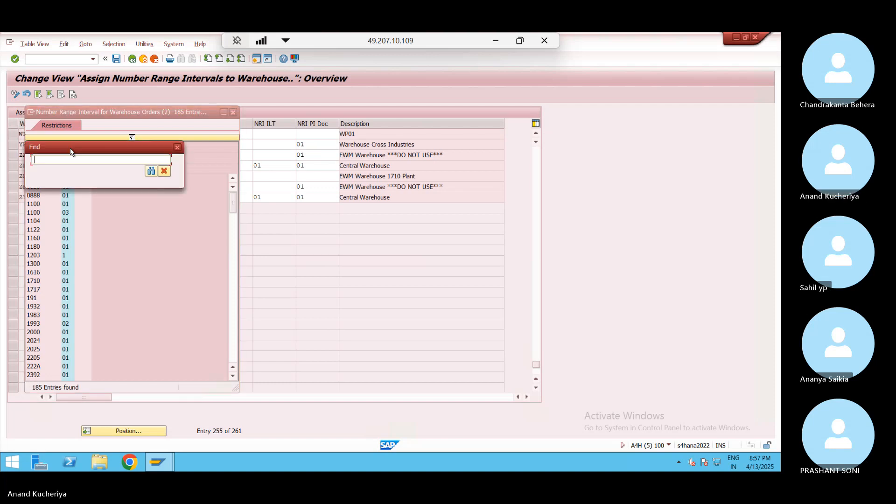
text(wp01)
key(Return)
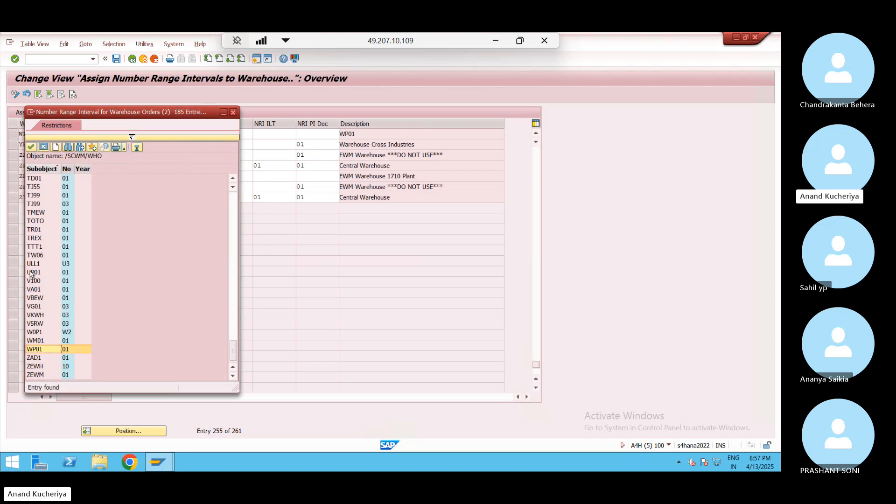
double_click(64, 350)
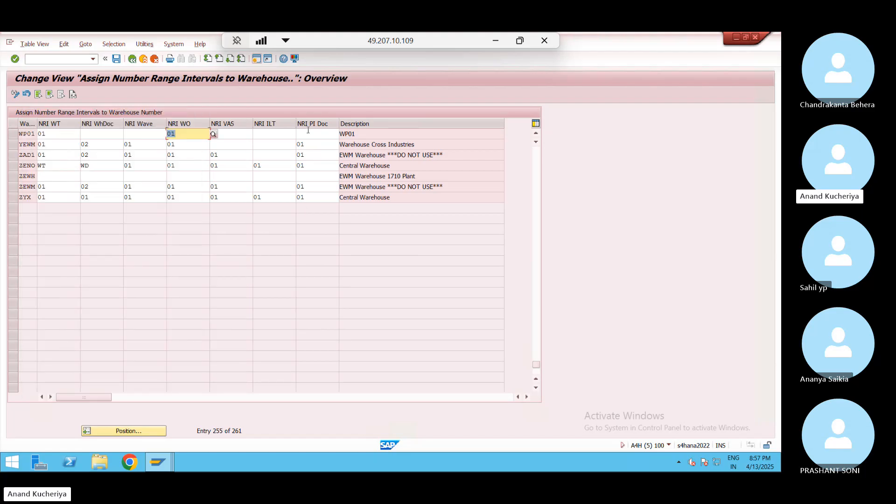
Assign interval 01 for WP01's physical inventory documents and save the assignments
click(322, 135)
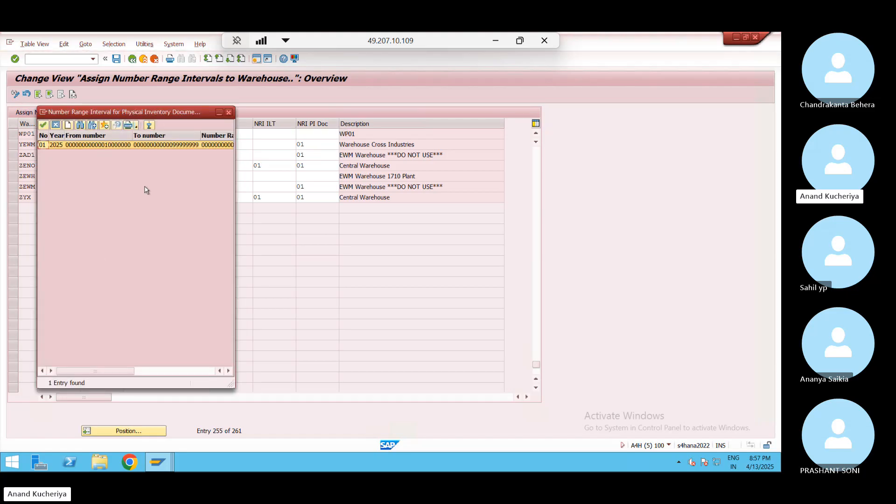
double_click(113, 146)
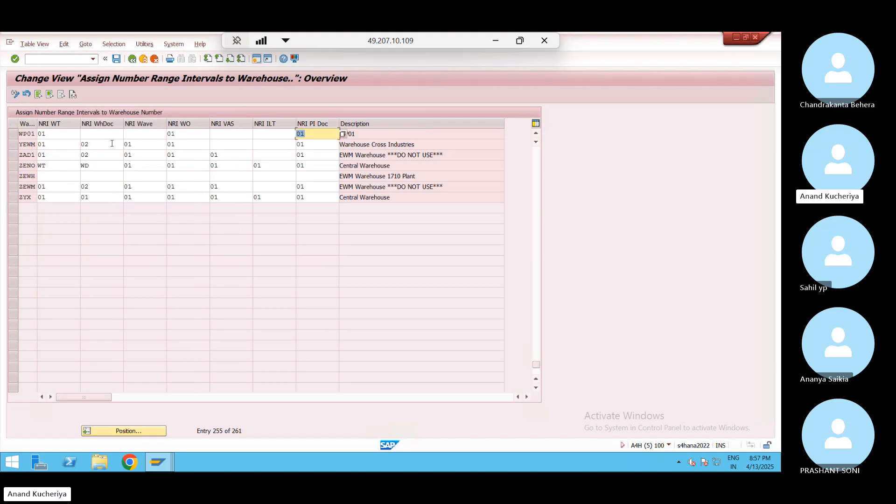
click(116, 59)
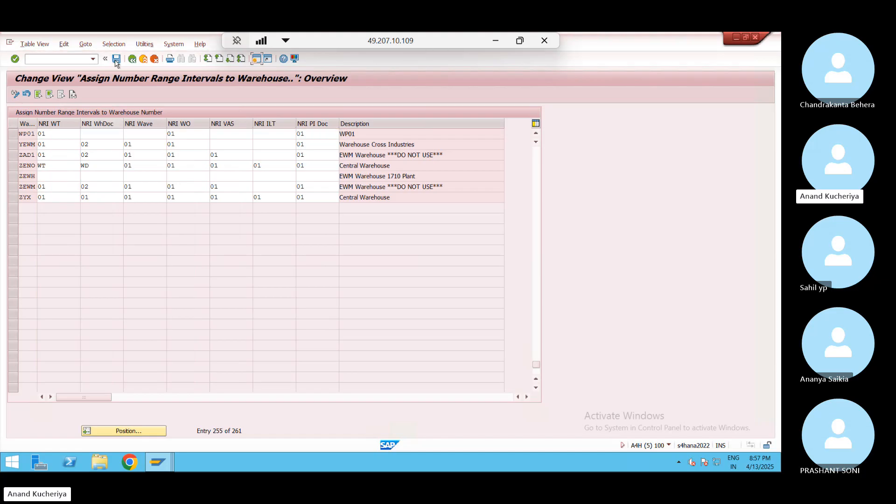
Confirm the customizing request for the save, then dismiss the auto-logout error message
click(190, 202)
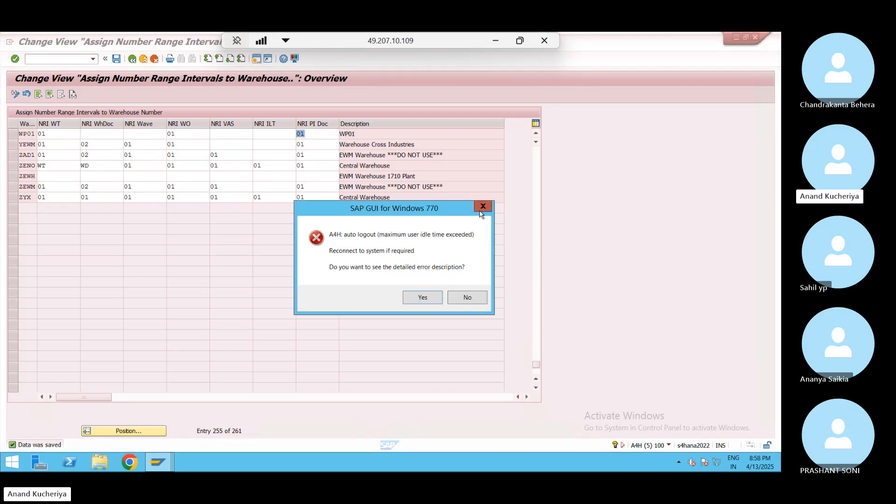
click(483, 207)
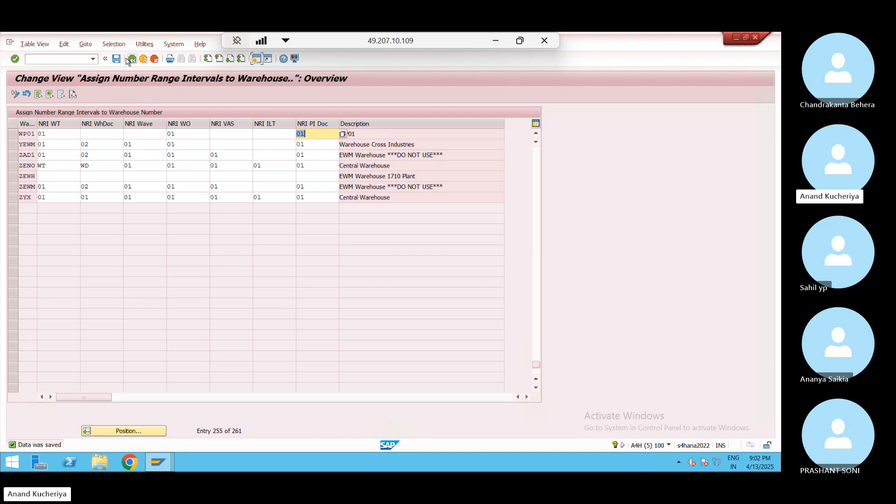
Open Define Storage Types from the IMG and jump to warehouse JN02's entries
click(132, 59)
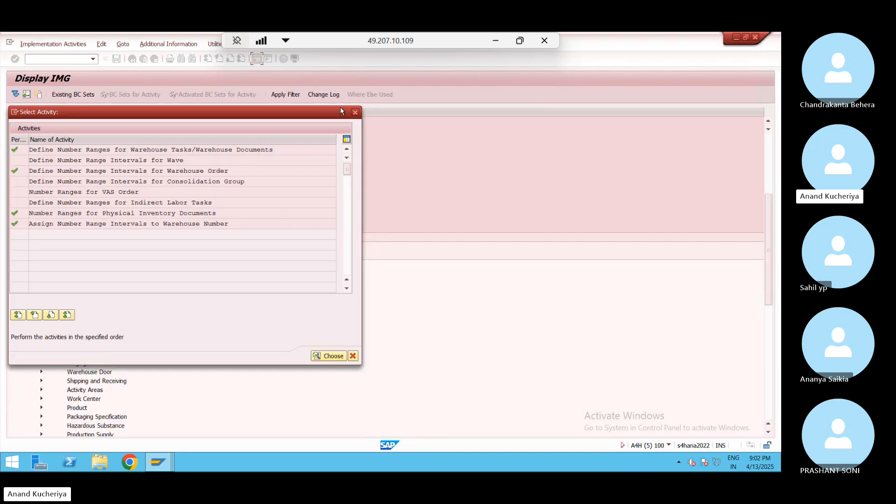
click(355, 112)
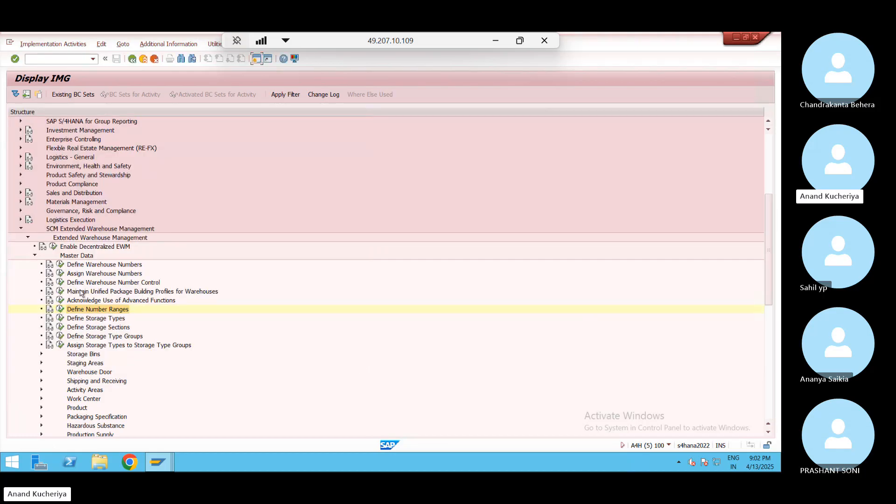
click(60, 318)
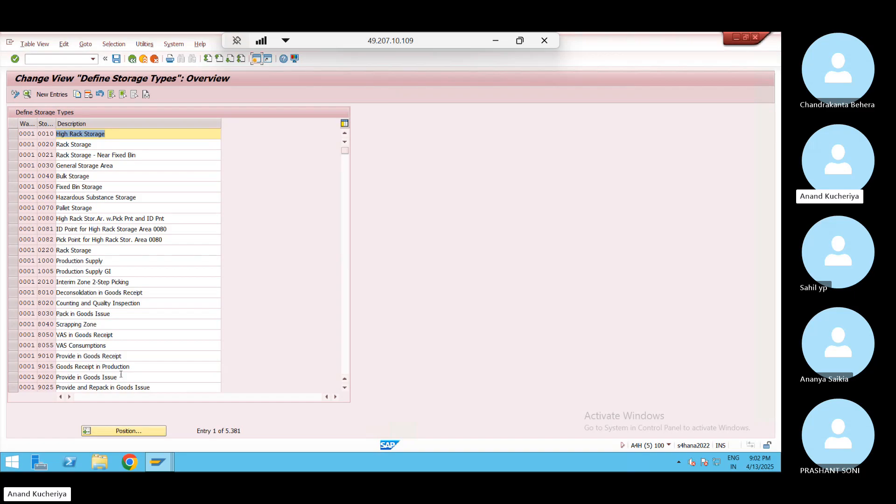
click(141, 433)
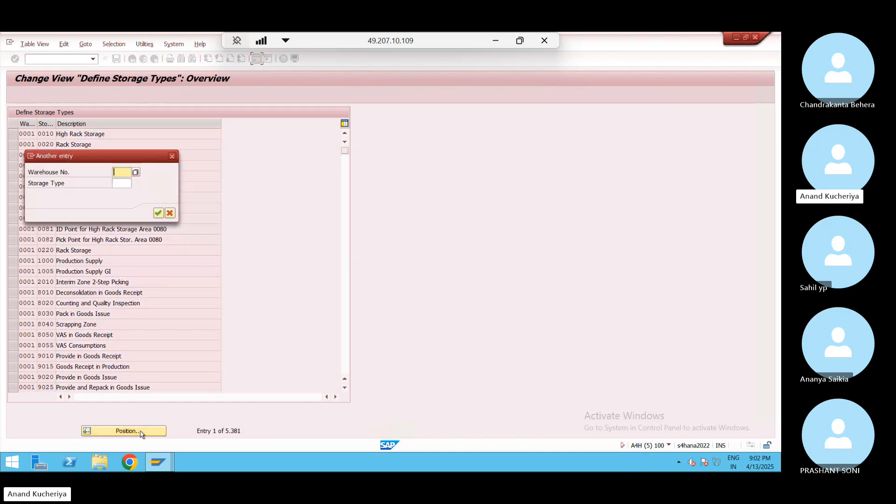
key(Down)
key(Down)
key(Return)
key(Return)
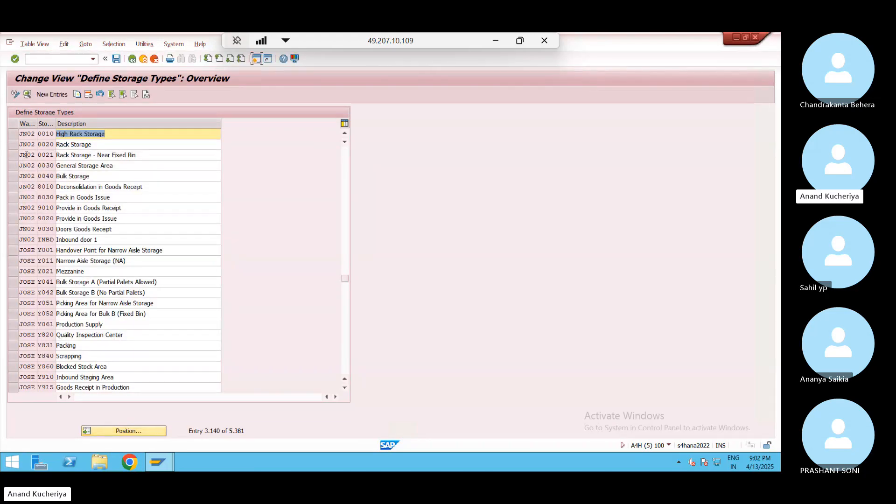
Select JN02 storage types 0010, 0020, 8010, 9010, 9020 and 9030 and copy them as new entries
click(13, 135)
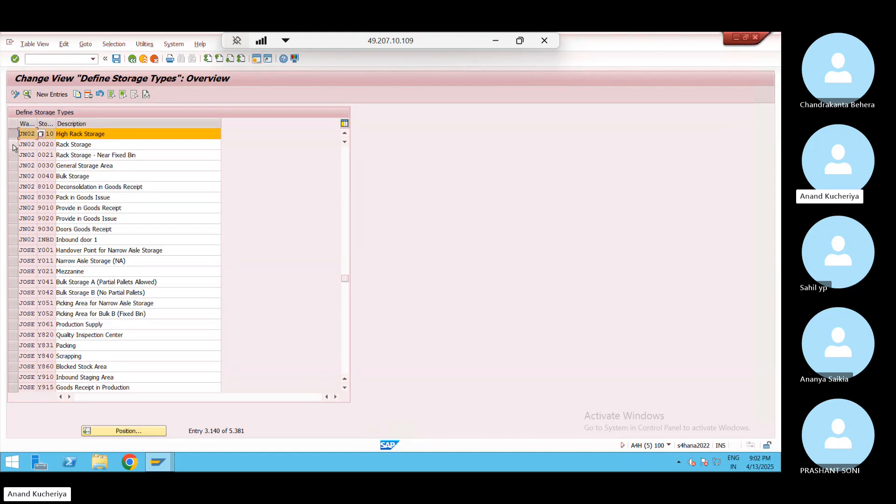
click(13, 146)
click(14, 155)
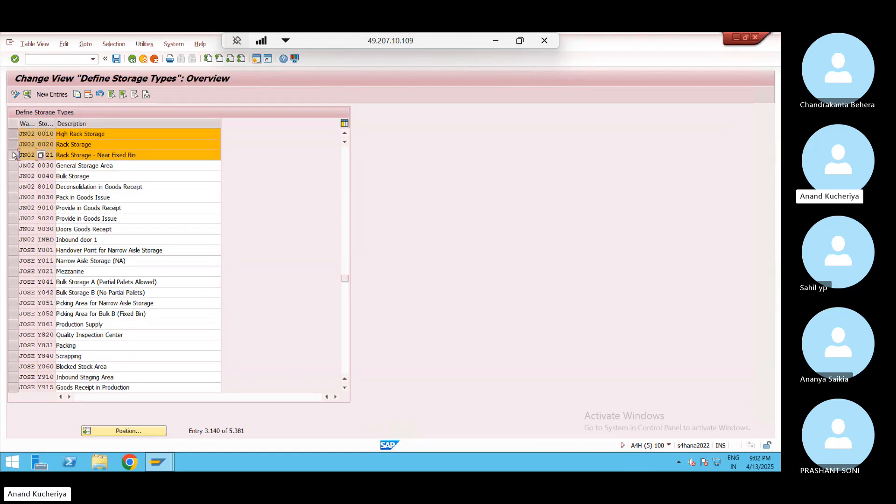
click(13, 166)
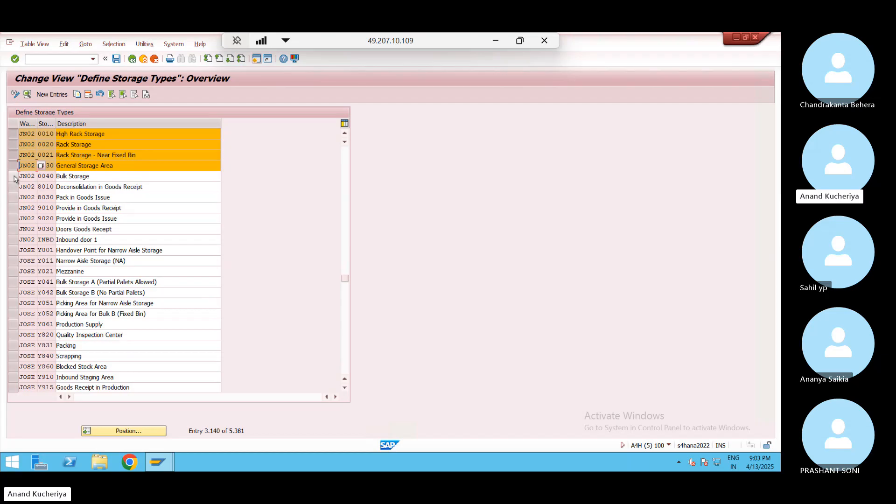
click(13, 177)
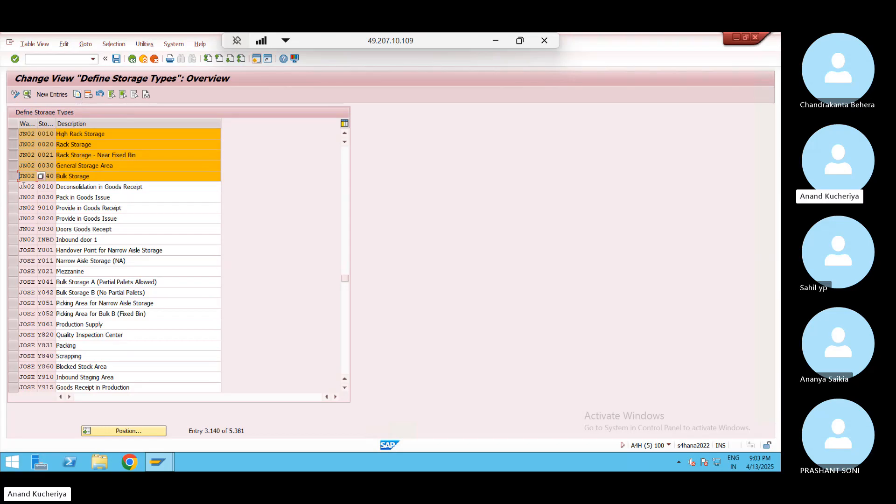
click(13, 208)
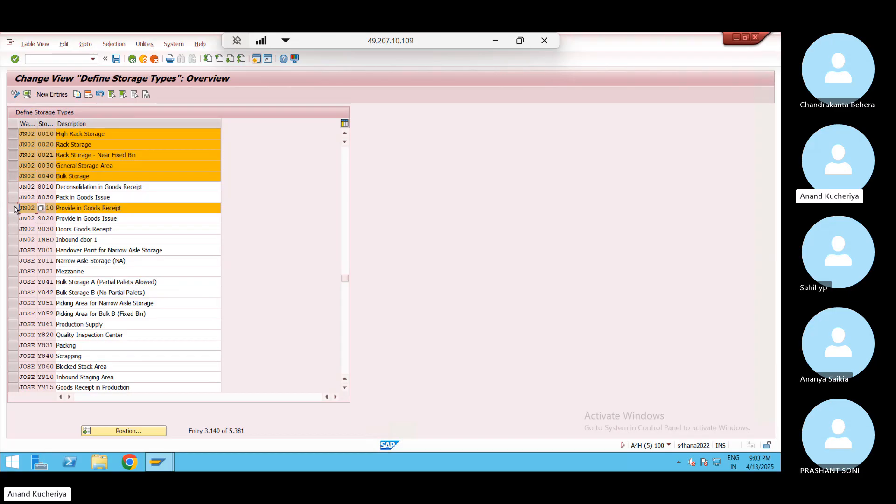
click(14, 229)
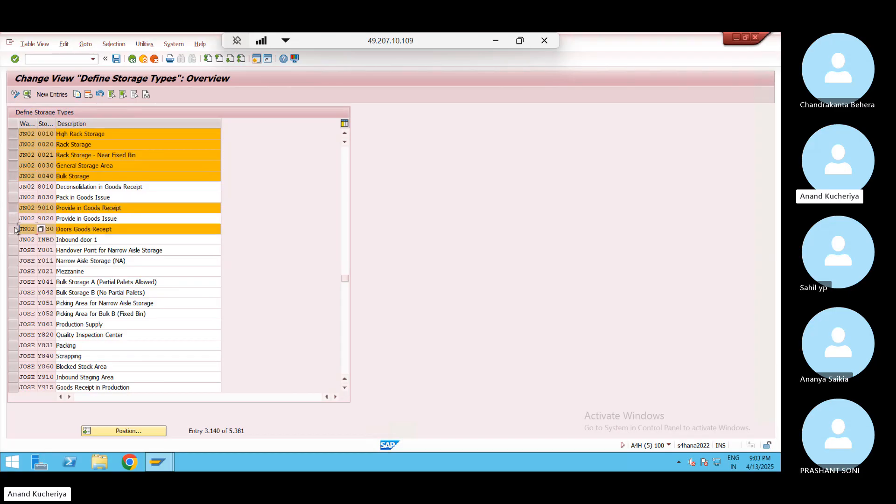
click(14, 218)
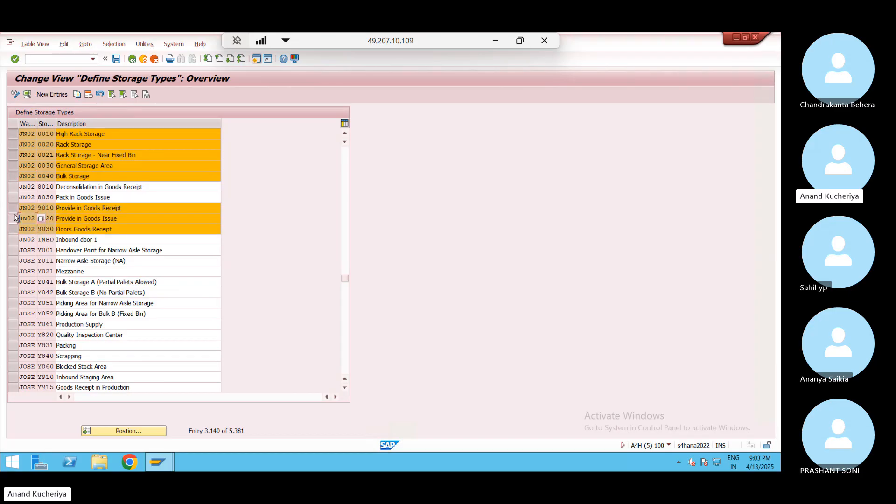
click(13, 177)
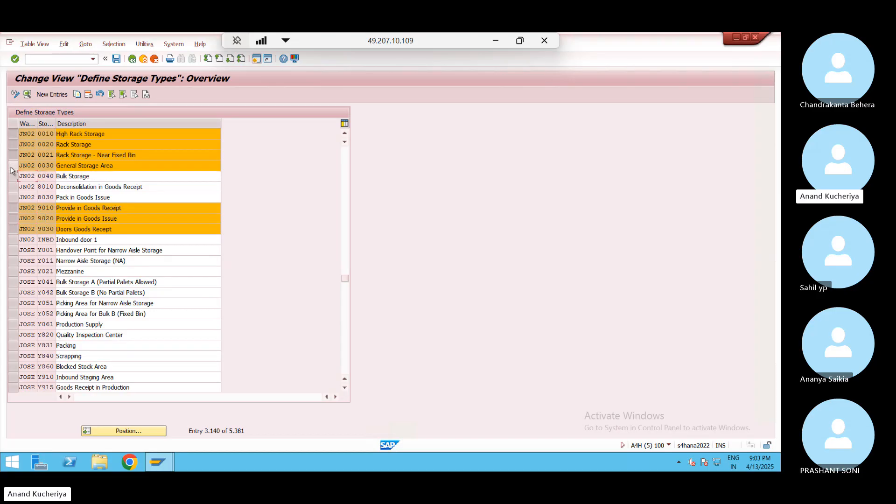
click(13, 164)
click(13, 155)
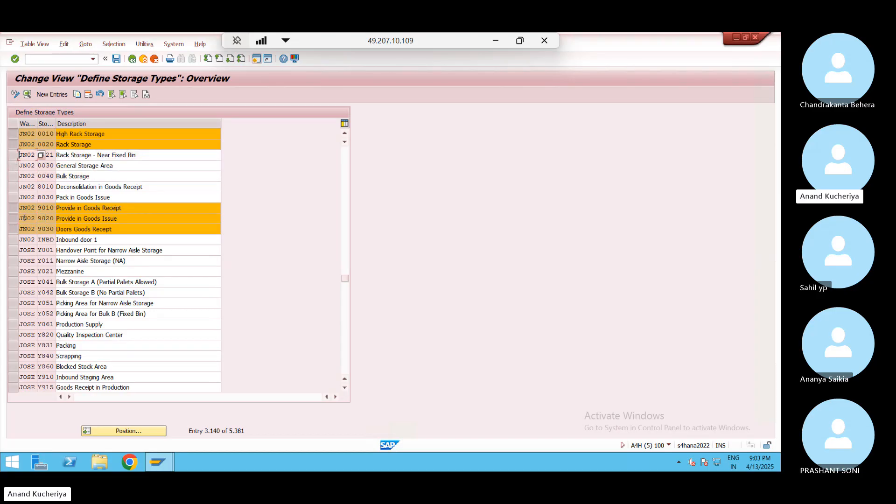
click(13, 187)
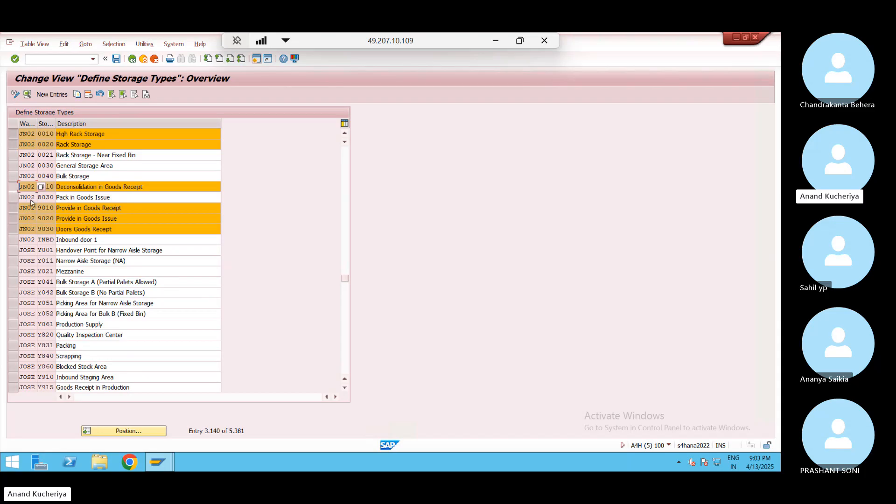
click(79, 96)
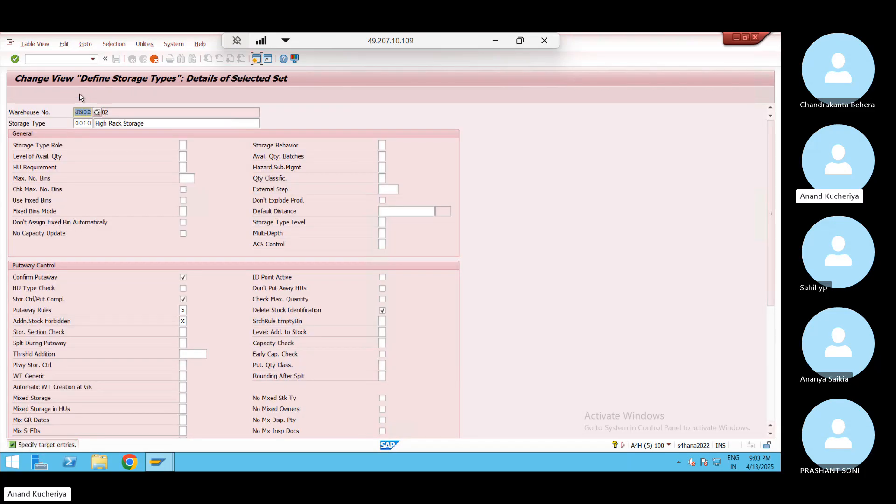
Set the 0010 copy's warehouse number to WP01 and clear the invalid availability group 001
text(WP01)
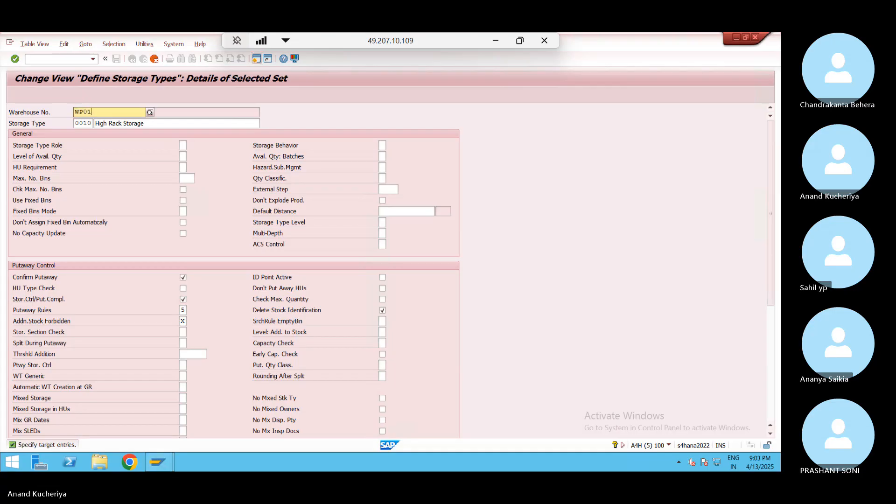
key(Return)
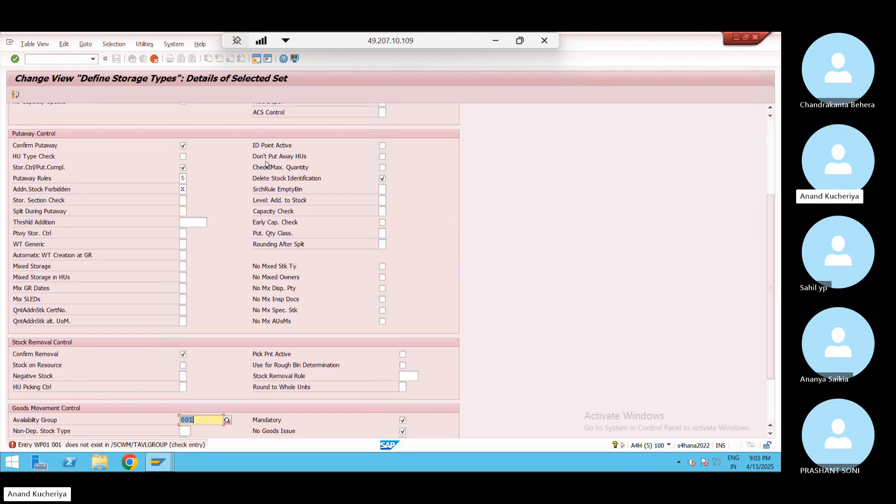
key(BackSpace)
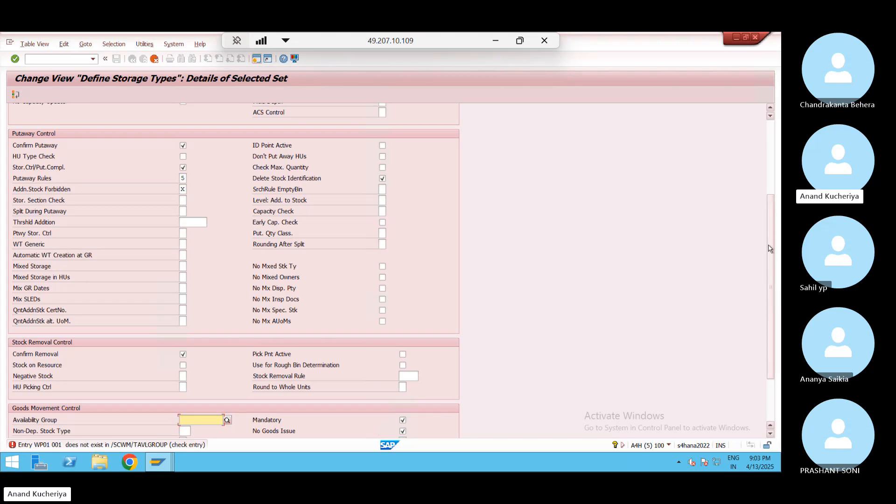
drag(769, 249, 773, 144)
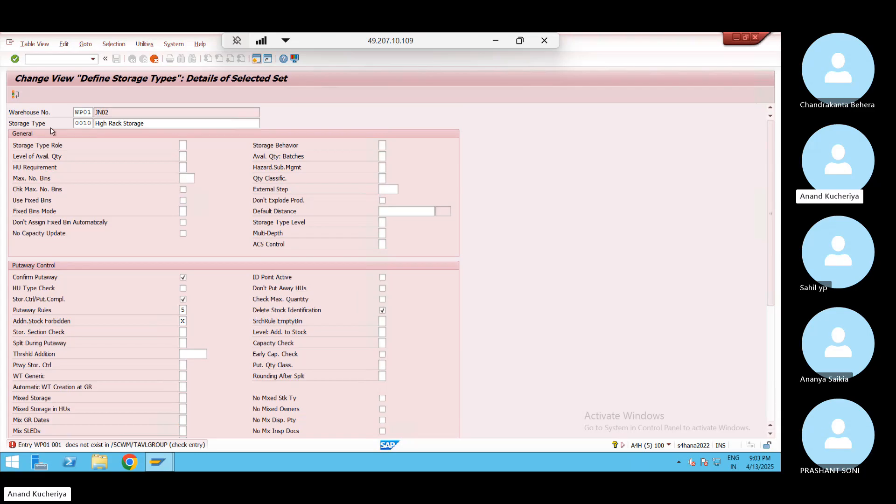
click(182, 145)
click(191, 147)
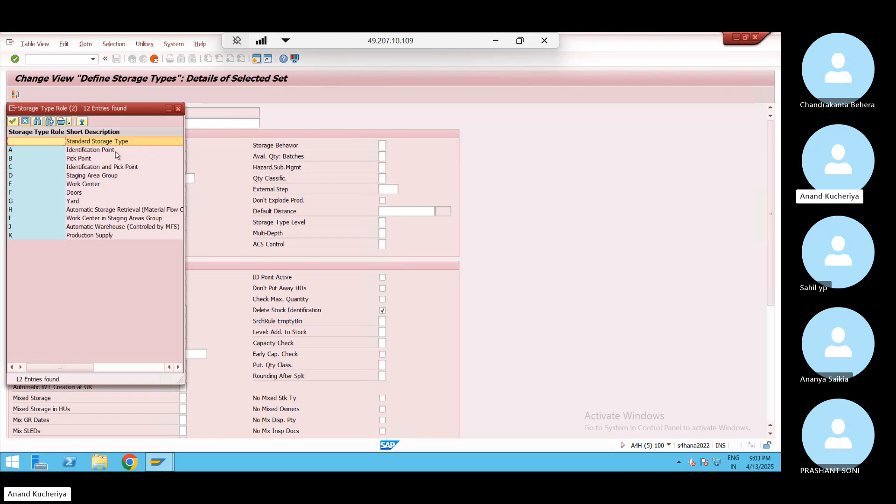
click(178, 110)
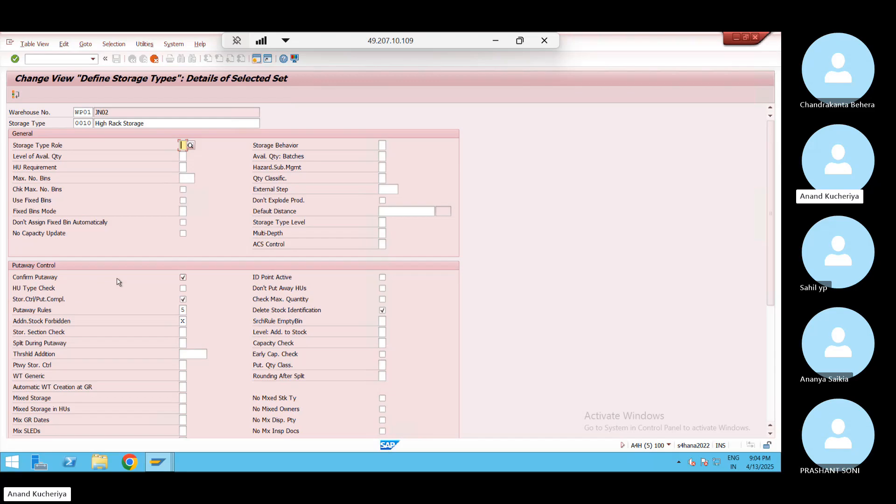
click(184, 308)
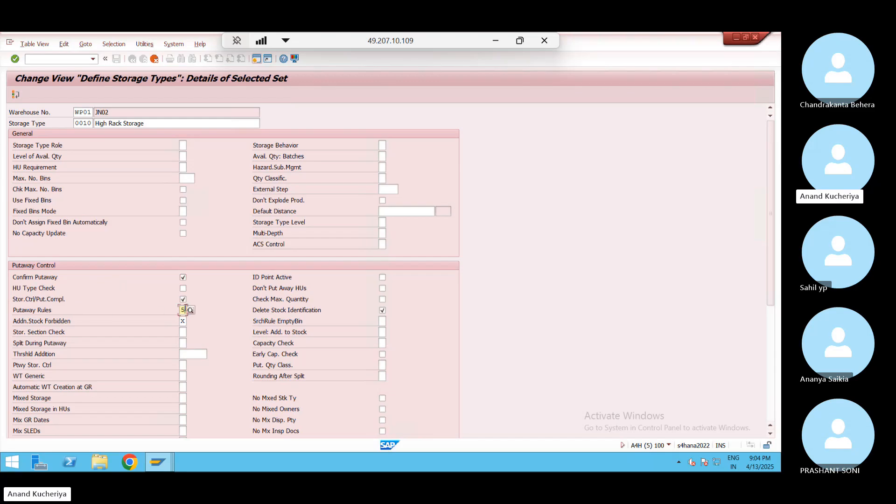
click(191, 310)
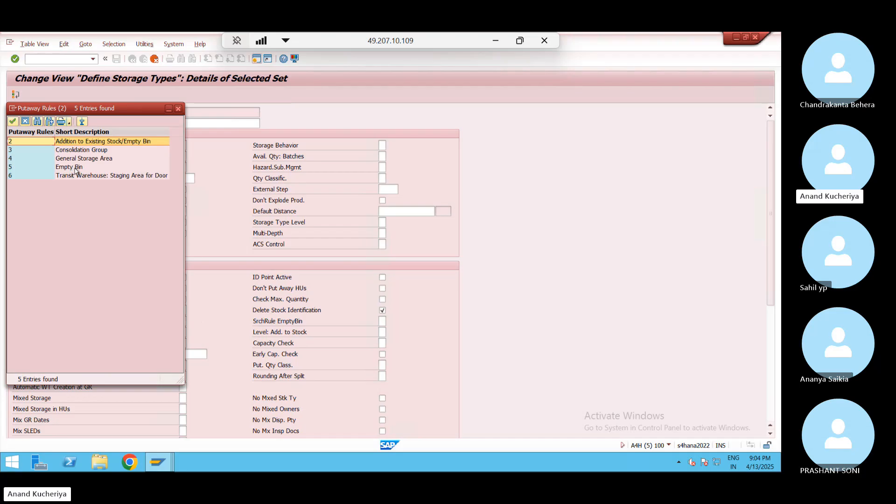
click(75, 169)
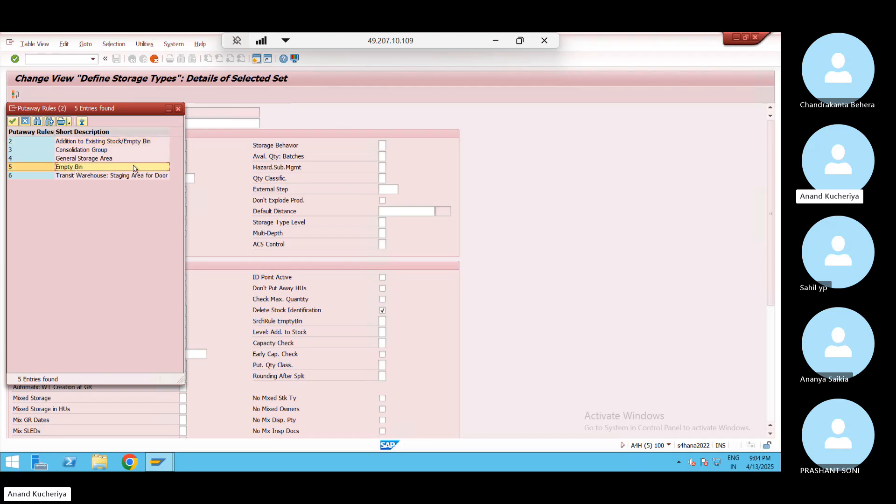
click(178, 110)
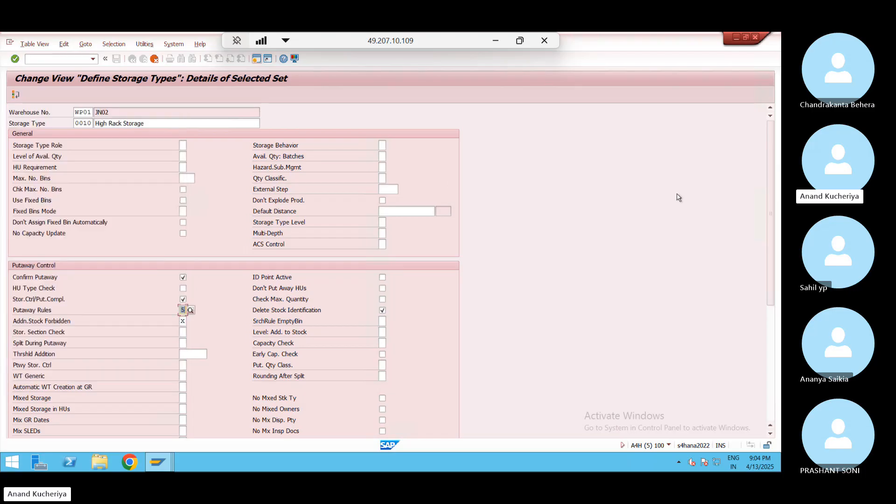
drag(769, 183, 767, 262)
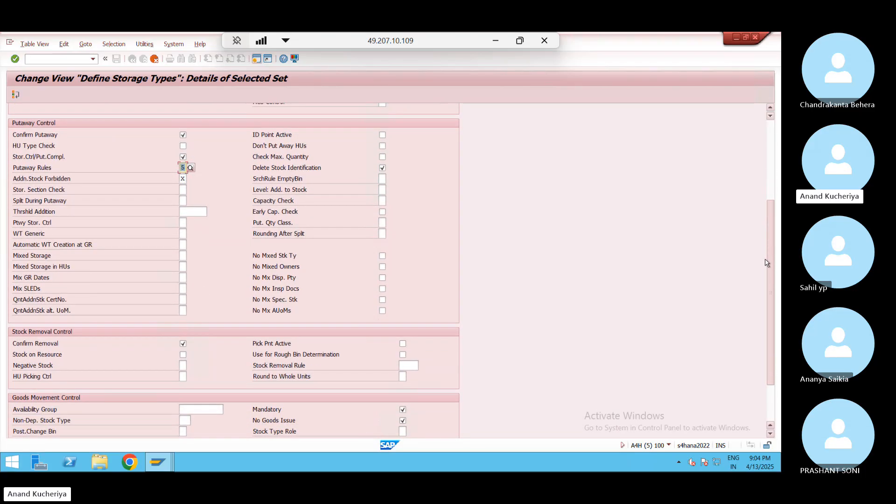
drag(767, 263, 772, 280)
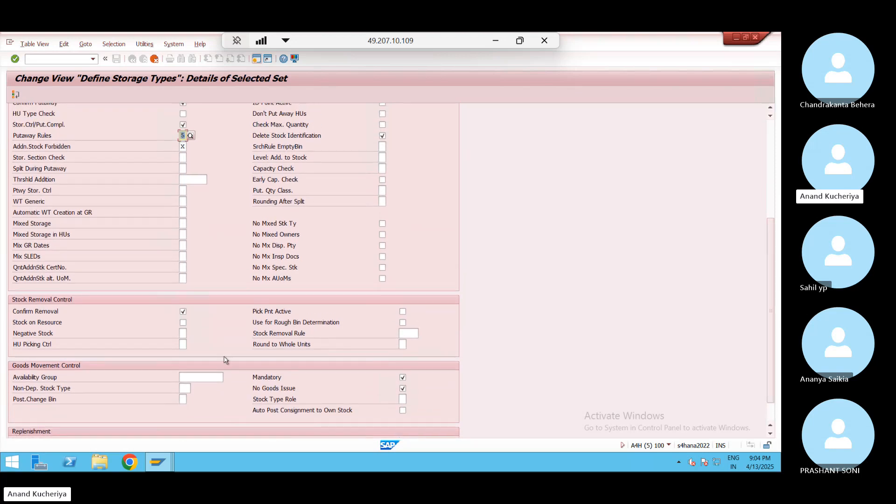
click(197, 376)
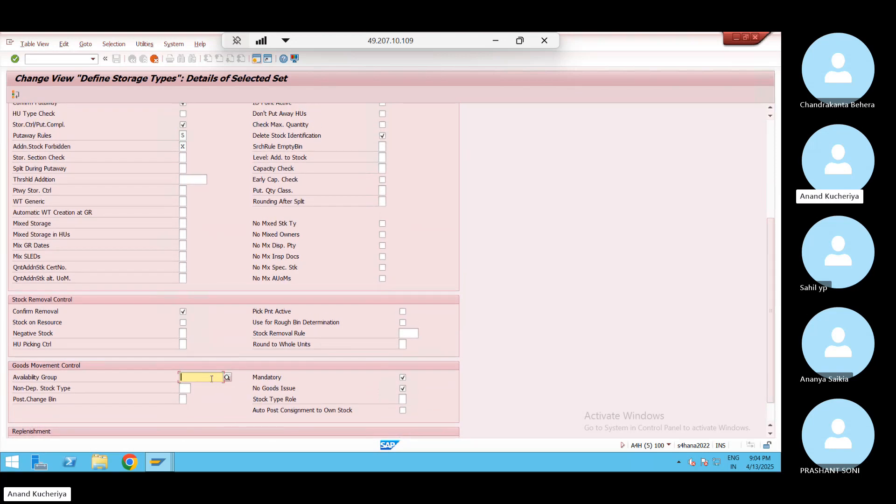
click(769, 138)
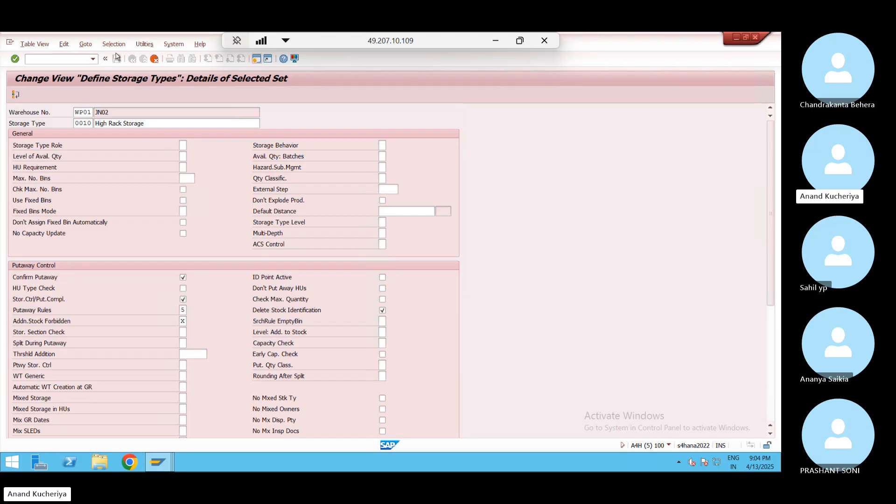
Move on to the 0020 Rack Storage copy and set its warehouse number to WP01
key(Return)
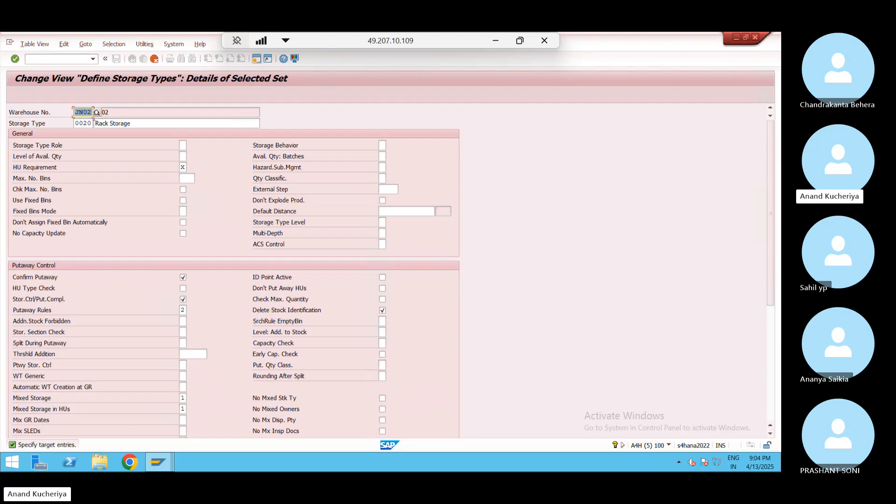
key(BackSpace)
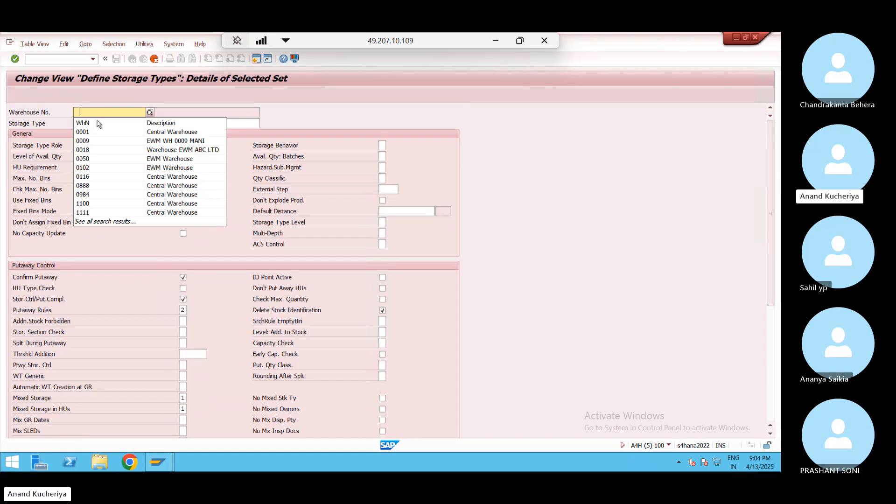
key(BackSpace)
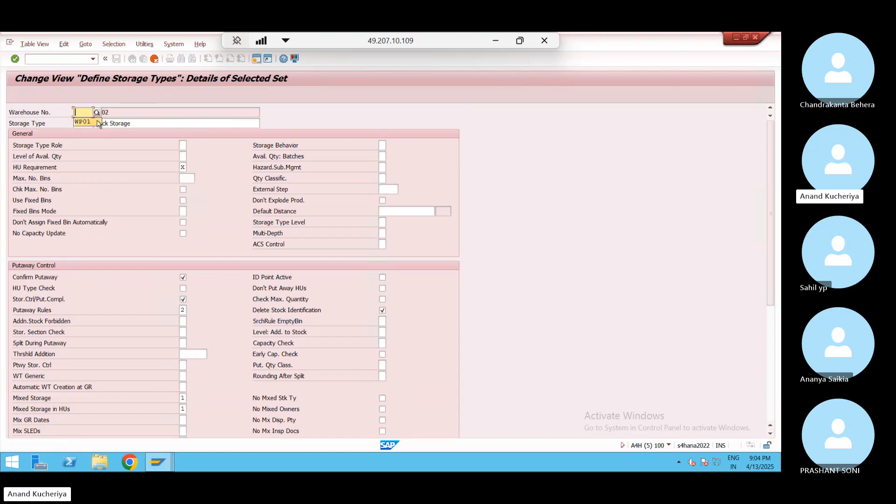
click(92, 122)
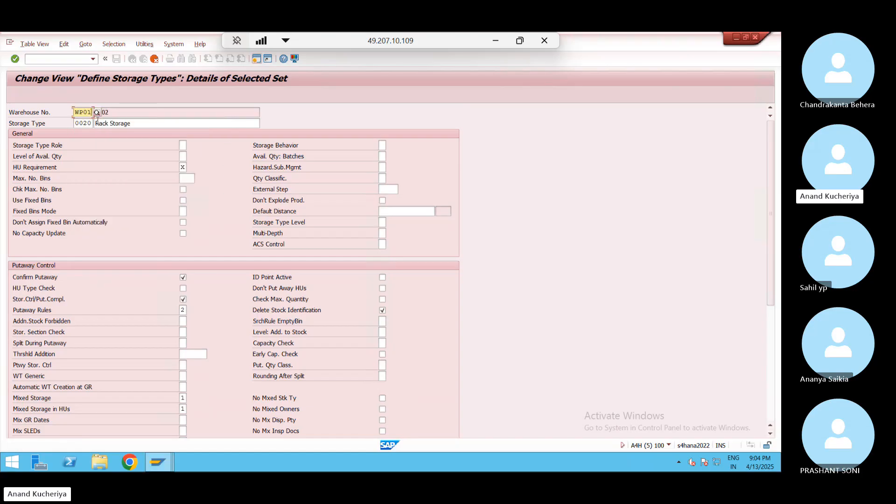
Set HU Requirement to X HU Required, clear availability group 002, and advance to 8010
click(182, 145)
click(183, 168)
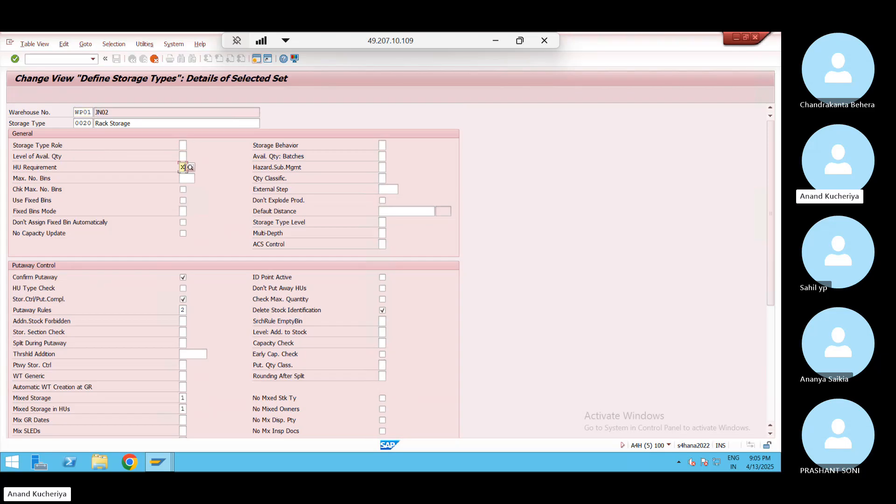
click(190, 168)
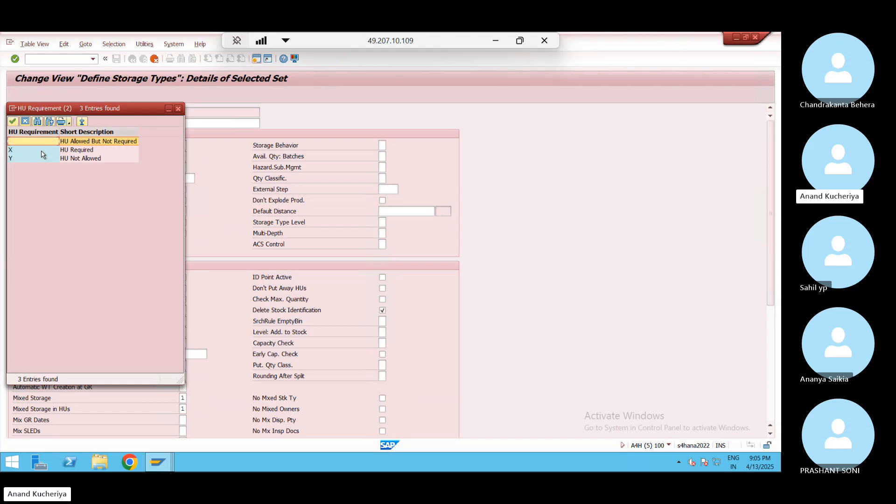
click(43, 152)
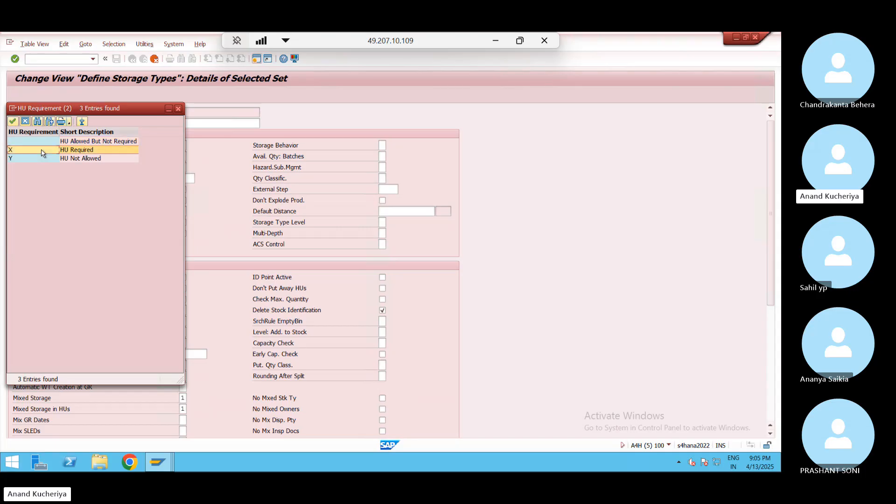
click(178, 108)
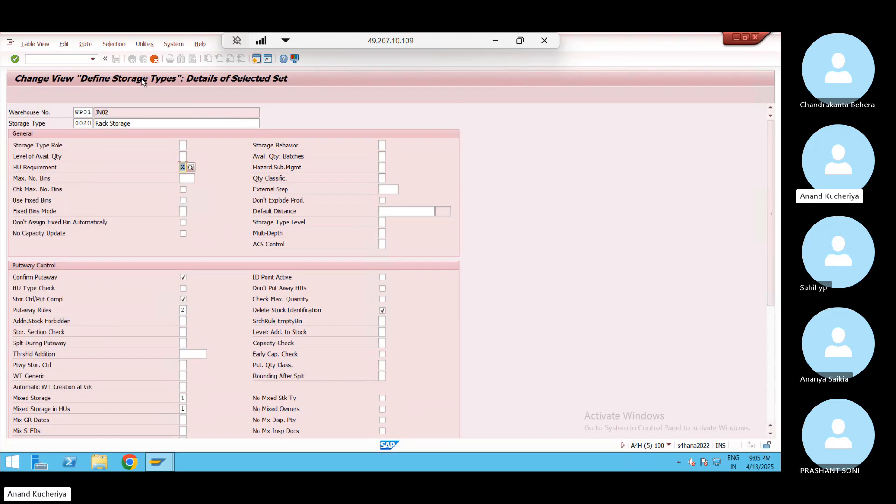
key(Return)
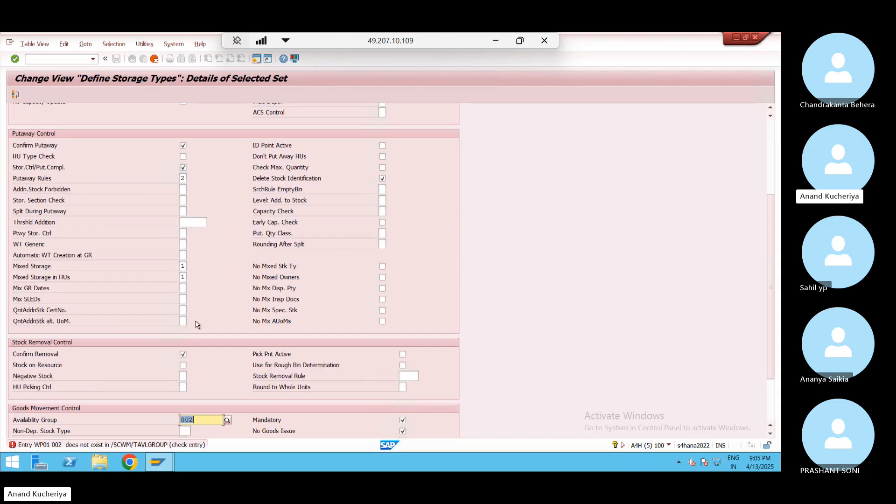
key(BackSpace)
key(Return)
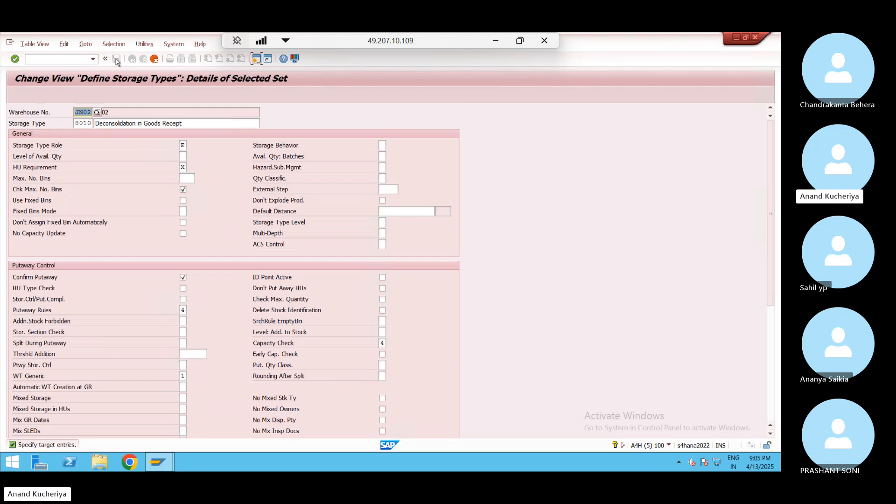
Change the 8010 Deconsolidation copy's warehouse number from JN02 to WP01
key(BackSpace)
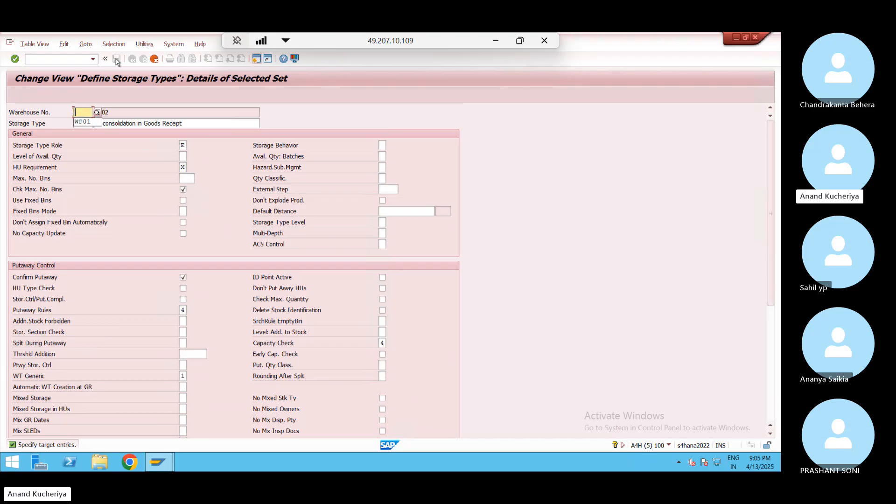
key(Down)
key(Return)
Confirm storage type role E (Work Center) for 8010 and advance to entry 9010
click(177, 124)
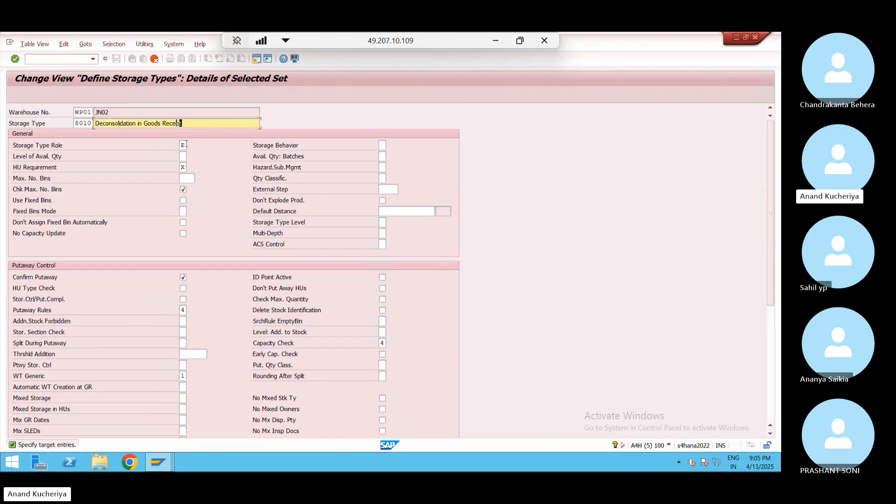
click(185, 145)
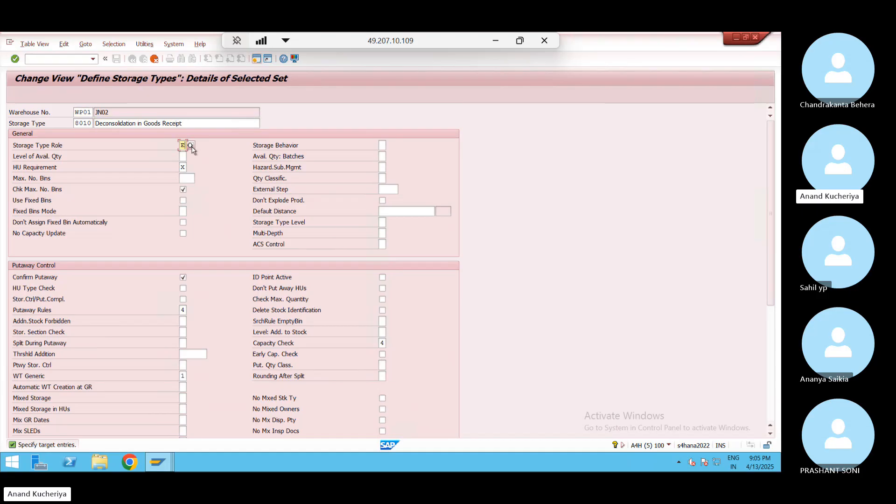
click(190, 146)
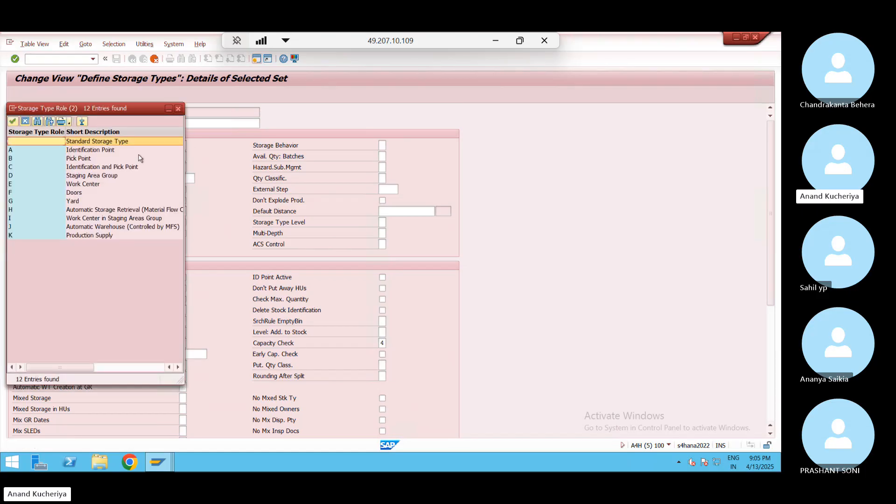
click(82, 186)
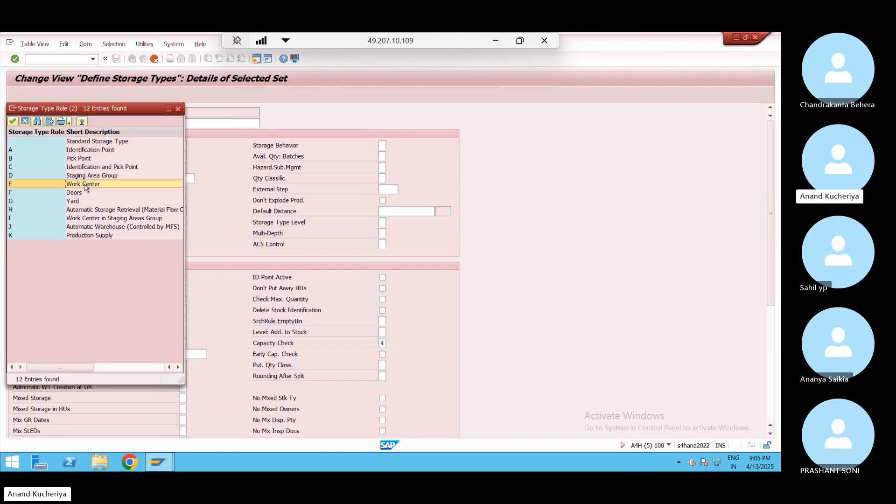
click(177, 109)
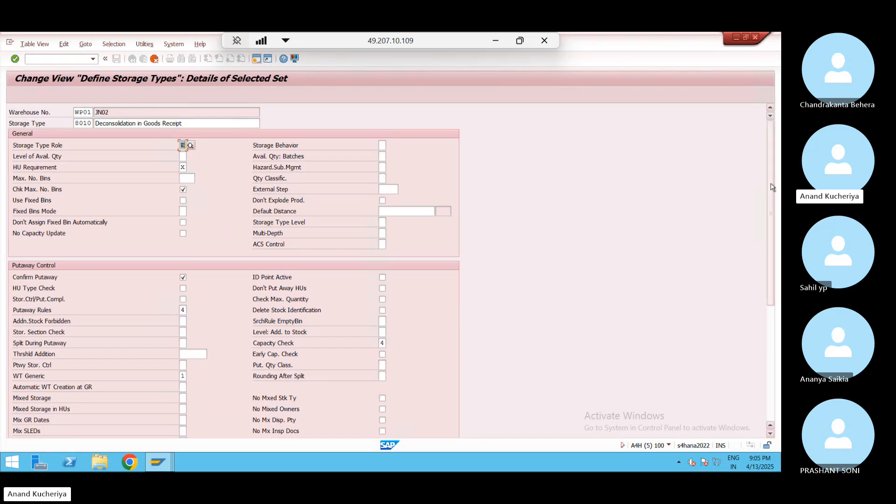
drag(769, 228, 766, 109)
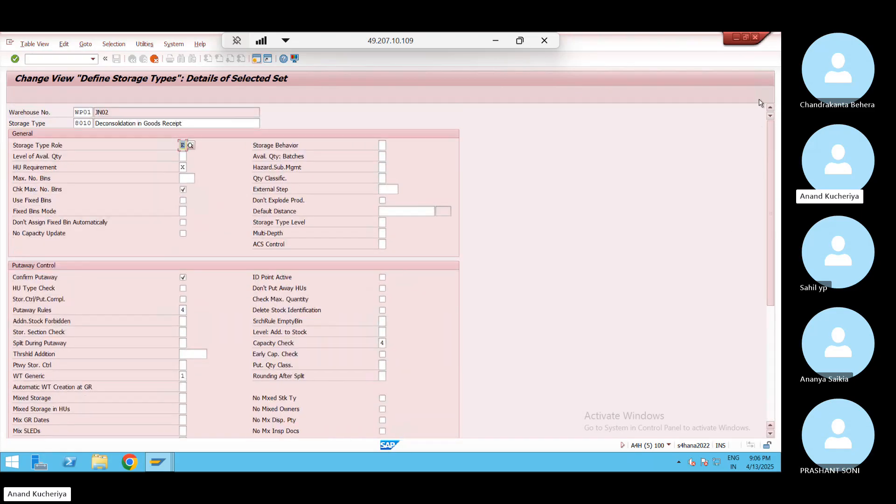
key(Return)
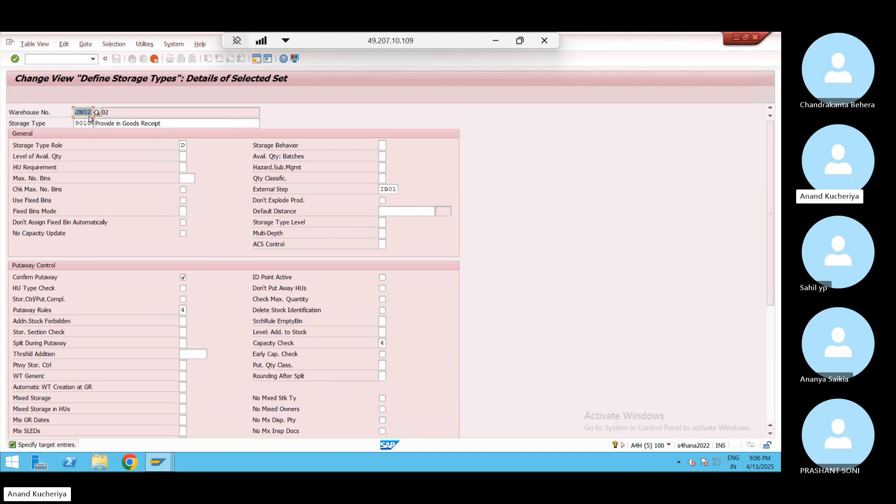
Change the 9010 Provide in Goods Receipt copy's warehouse from JN02 to WP01
click(182, 145)
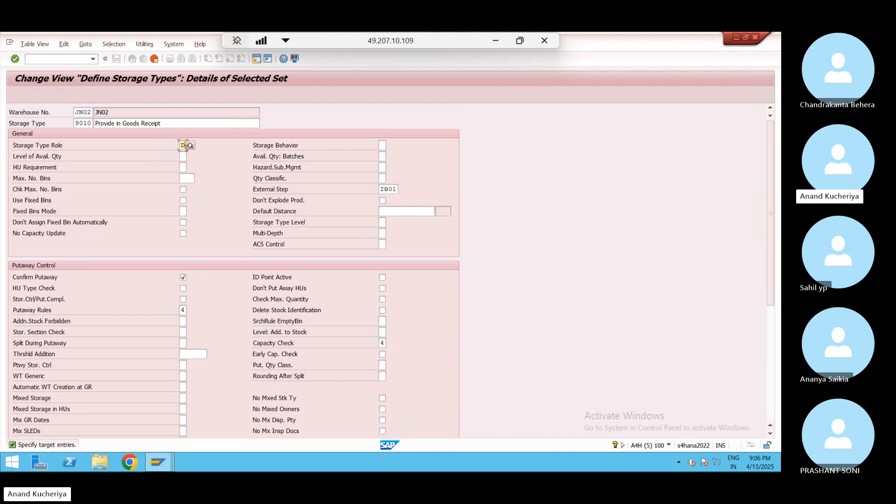
click(90, 112)
key(BackSpace)
key(BackSpace)
key(BackSpace)
key(BackSpace)
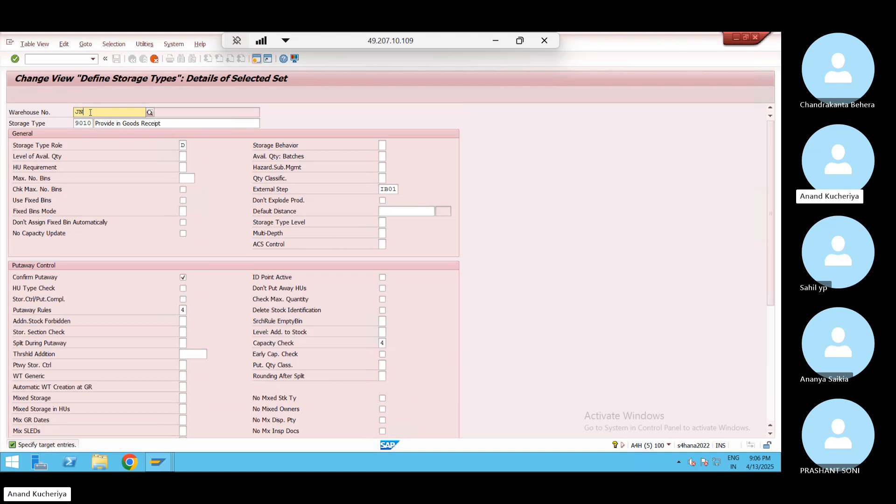
key(Down)
key(Return)
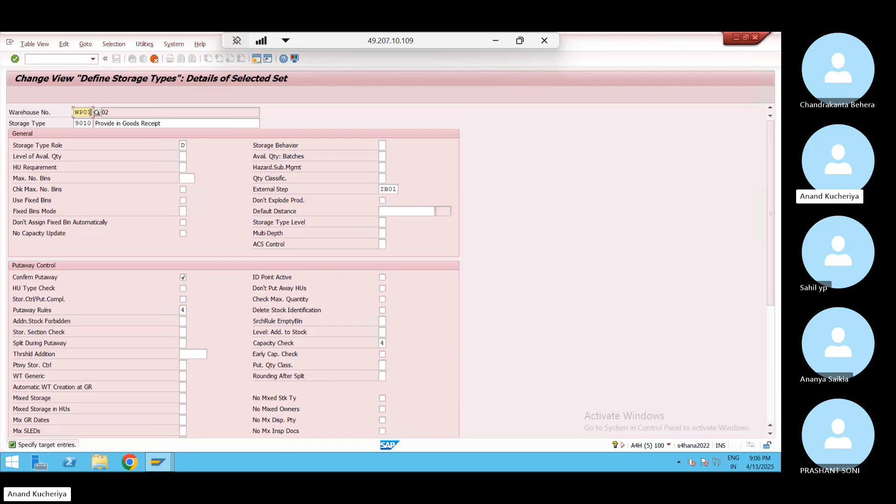
Check the 9010 storage type role list, keep role D, and advance to entry 9020
click(183, 145)
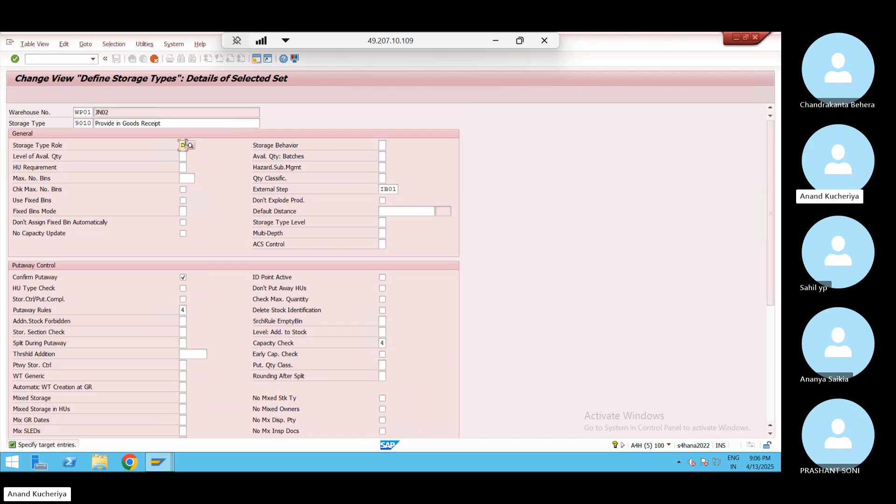
click(190, 146)
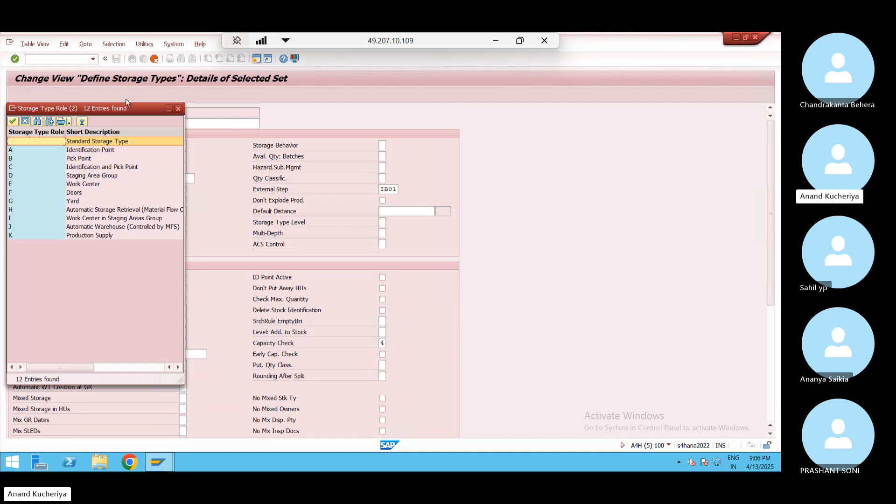
drag(126, 113, 416, 140)
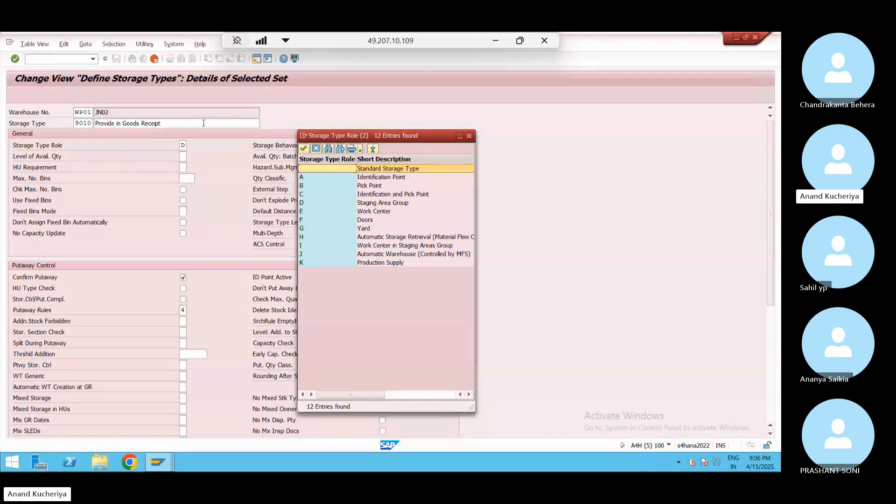
click(469, 136)
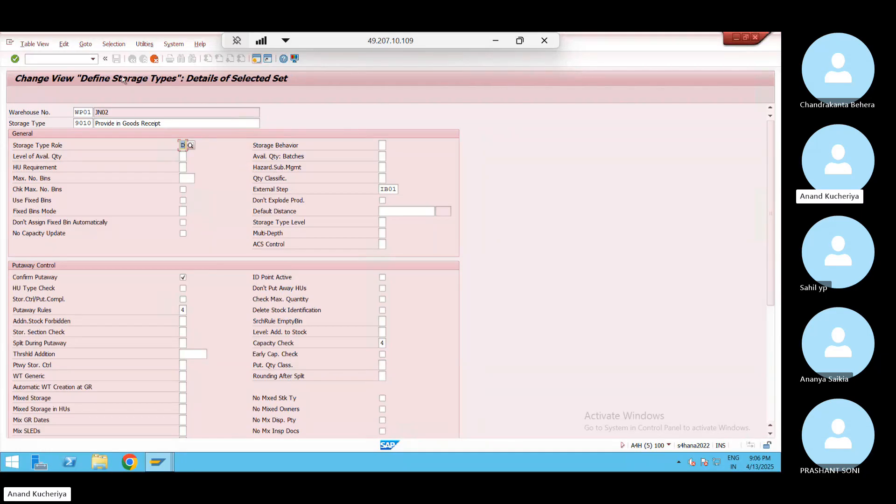
key(F8)
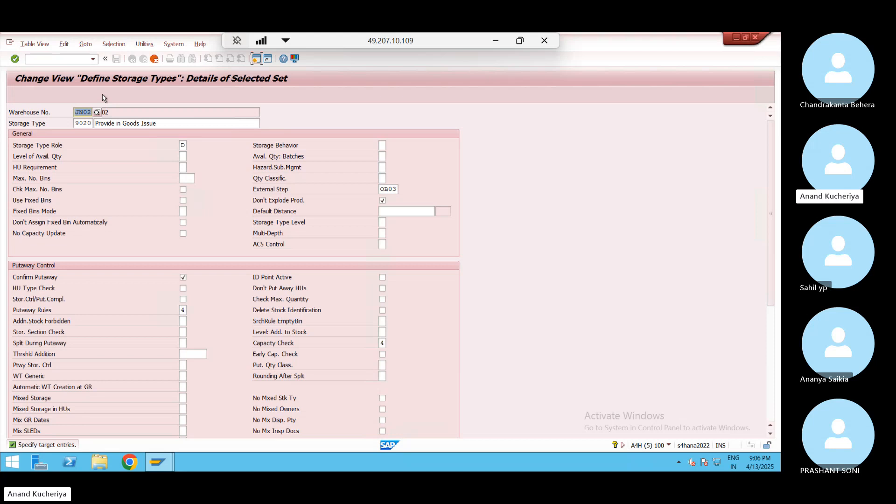
Set warehouse WP01 for the 9020 Provide in Goods Issue and 9030 Doors Goods Receipt copies
key(BackSpace)
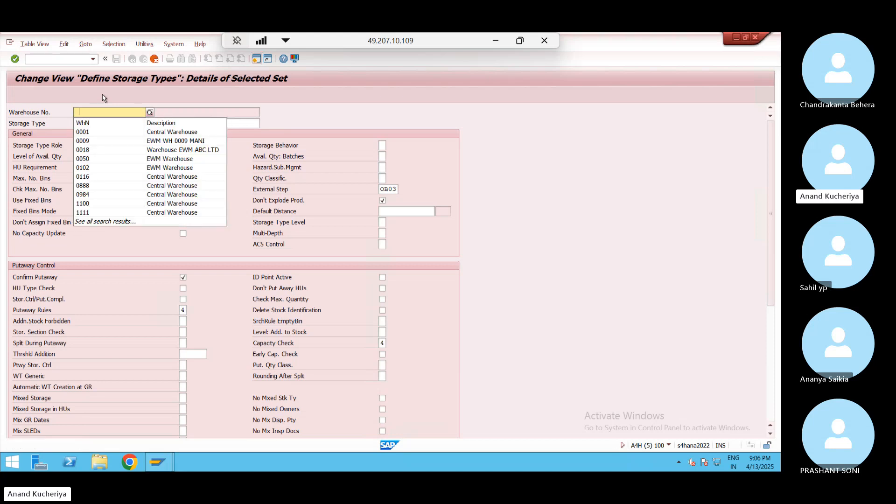
key(BackSpace)
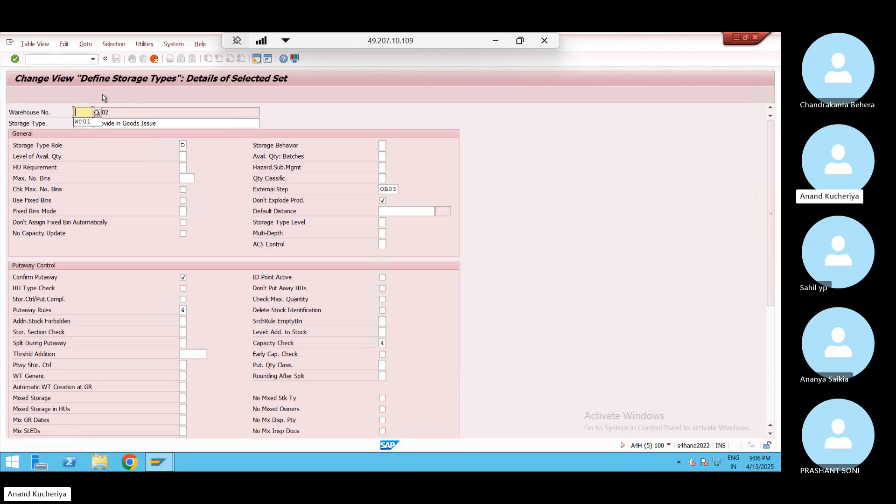
key(Down)
key(Return)
key(Return)
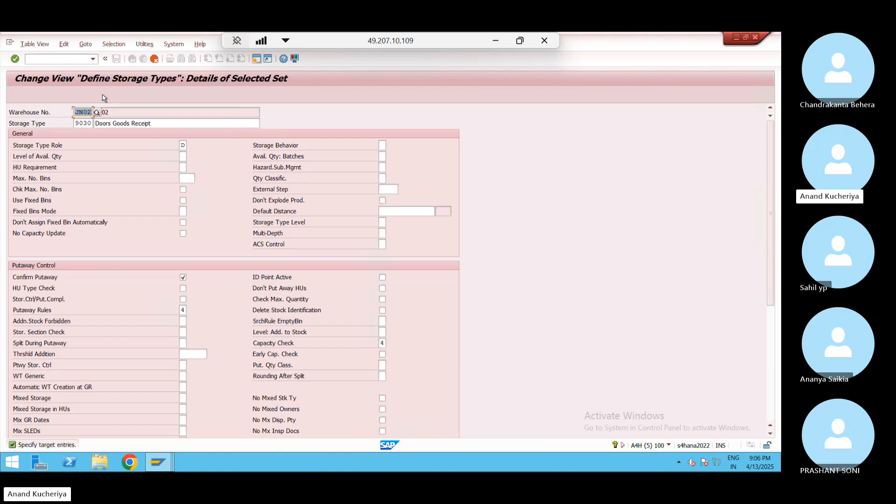
key(BackSpace)
key(BackSpace)
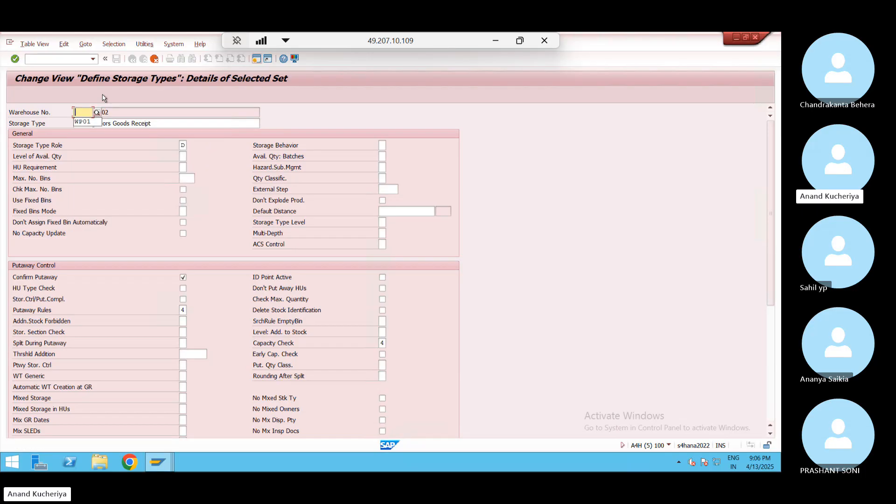
key(Down)
key(Return)
key(Return)
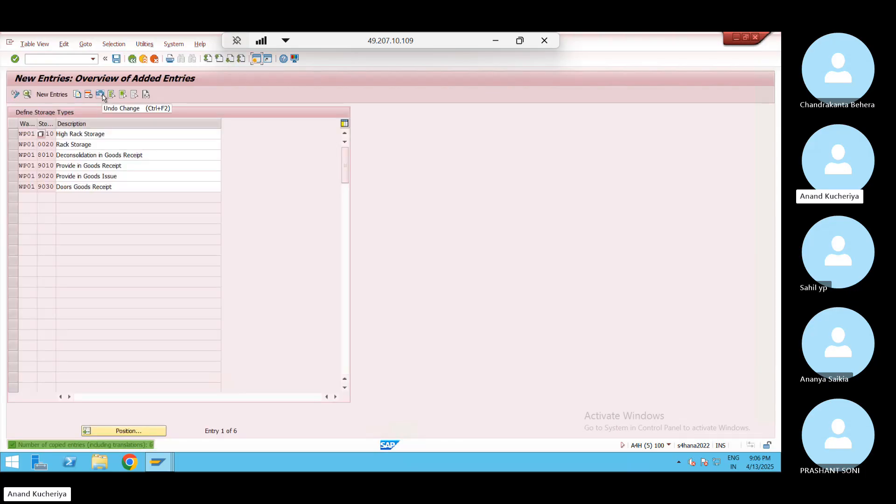
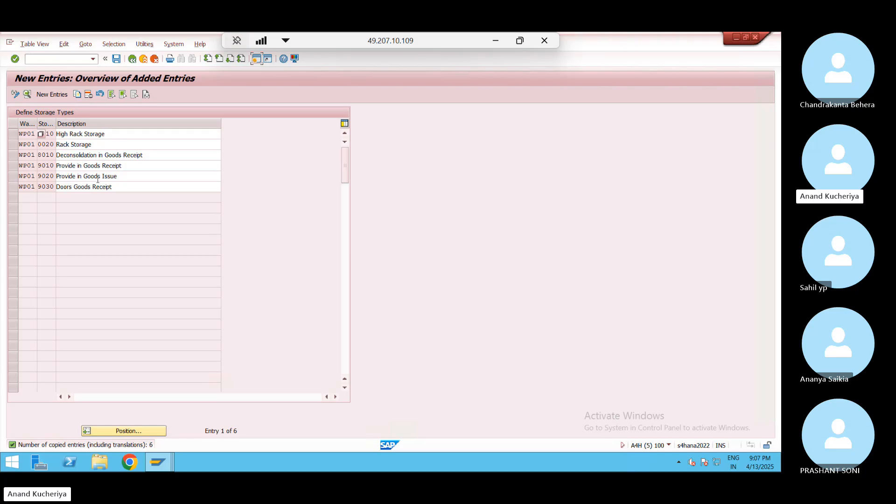
Review the descriptions of the copied storage types, from High Rack Storage to Provide in Goods Issue
click(104, 134)
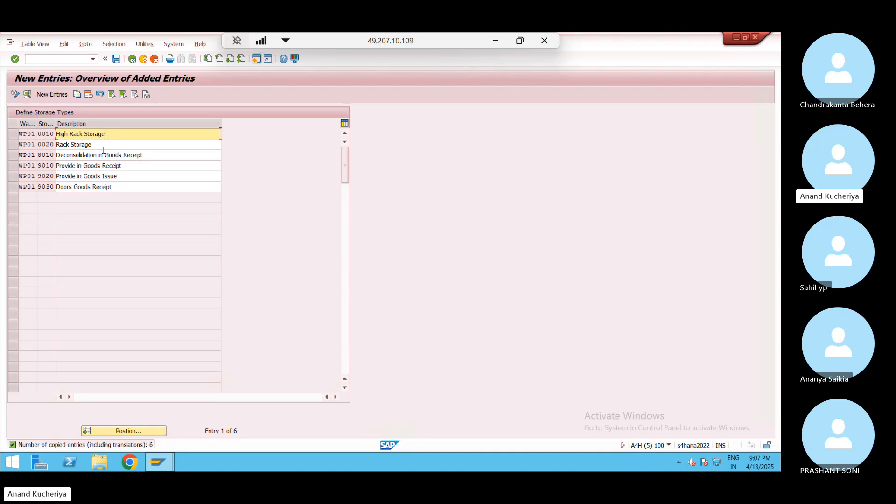
click(103, 154)
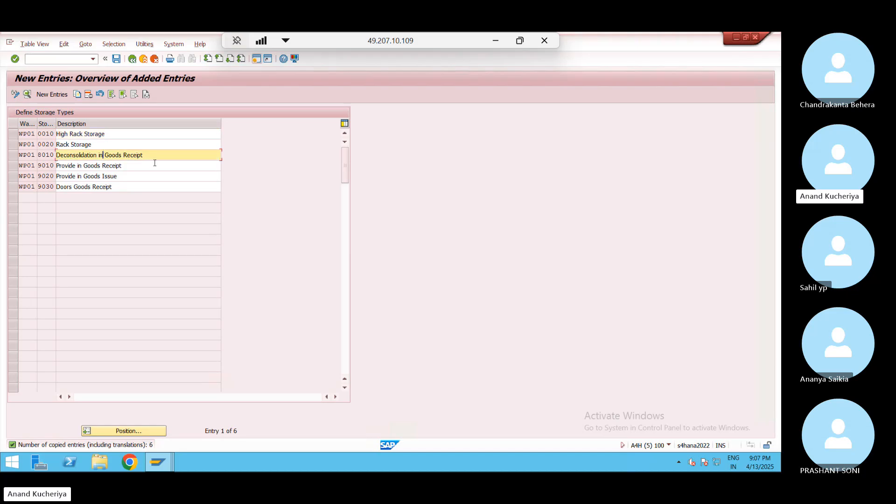
click(155, 163)
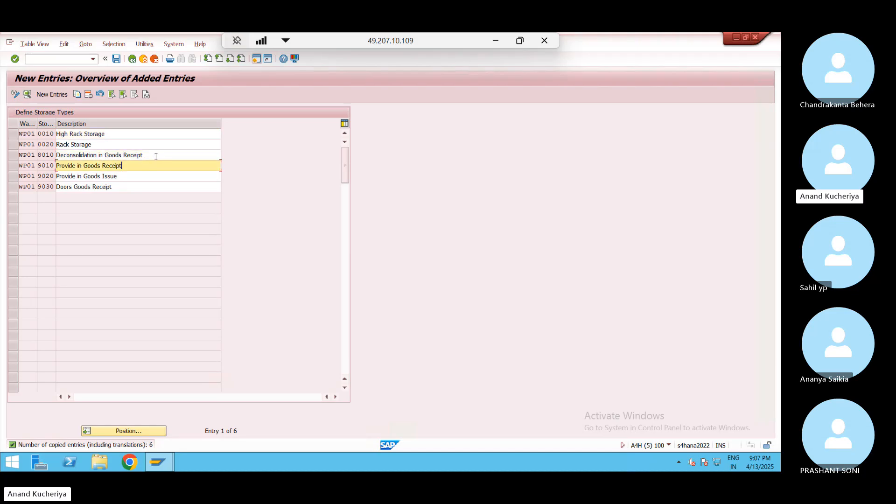
click(156, 156)
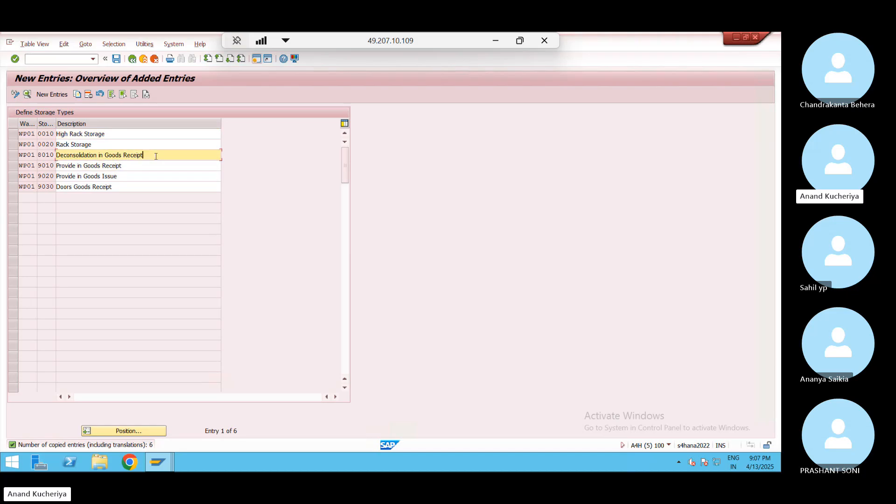
click(129, 167)
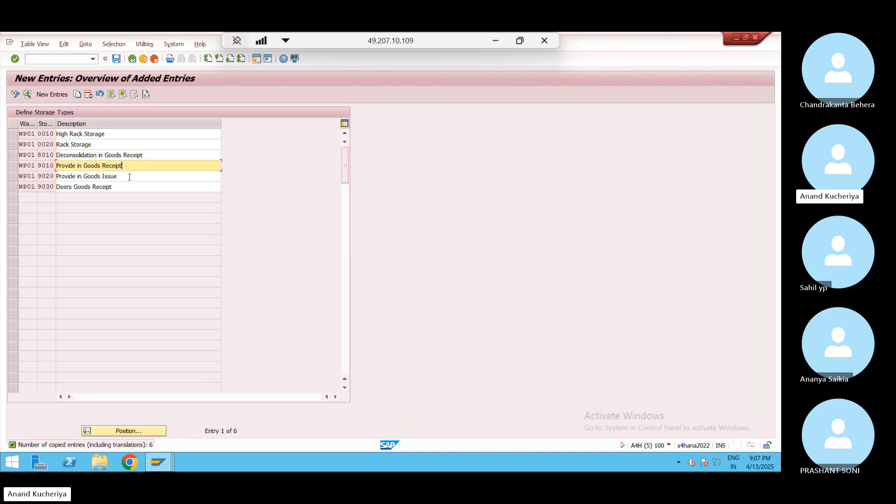
click(130, 177)
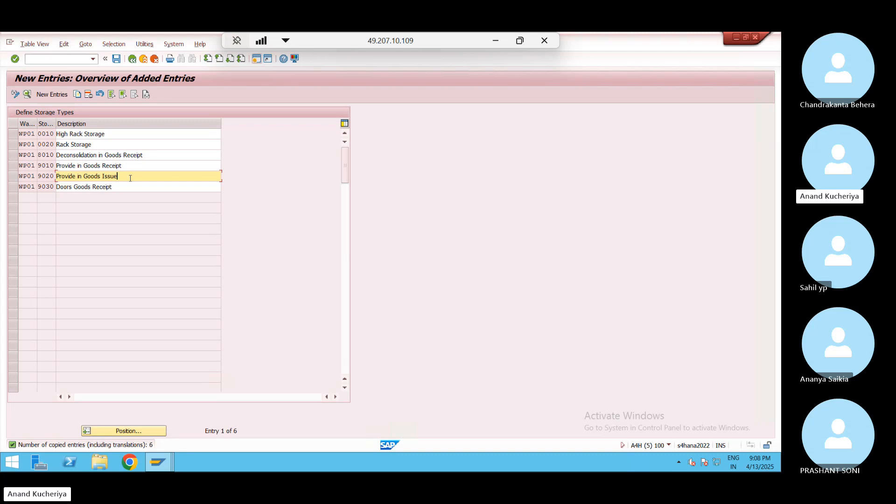
Save the WP01 storage types under the customizing request and return to the IMG tree
click(116, 59)
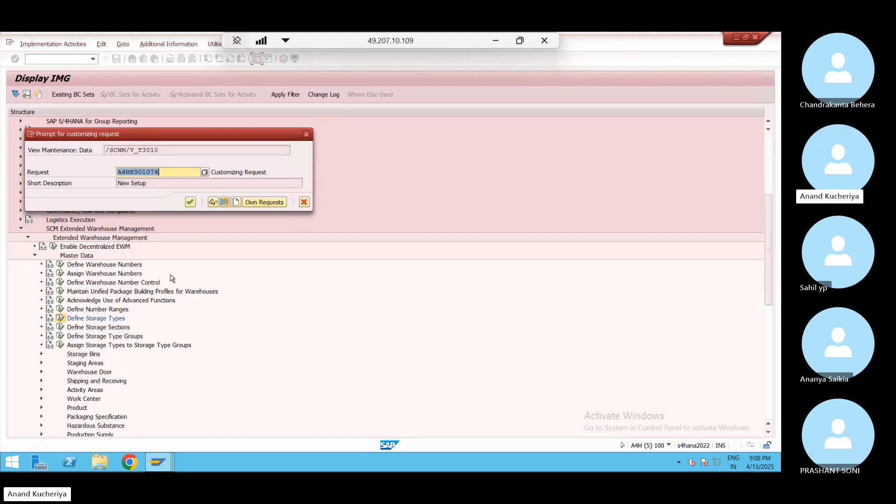
click(190, 202)
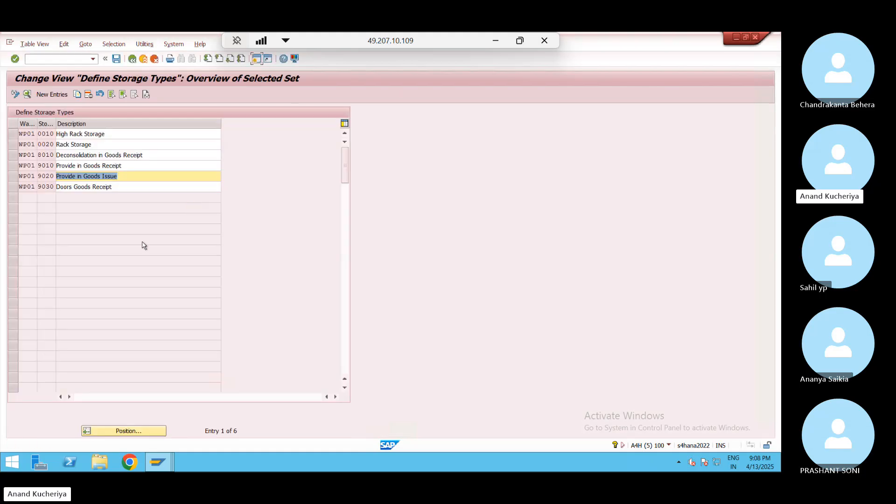
click(132, 58)
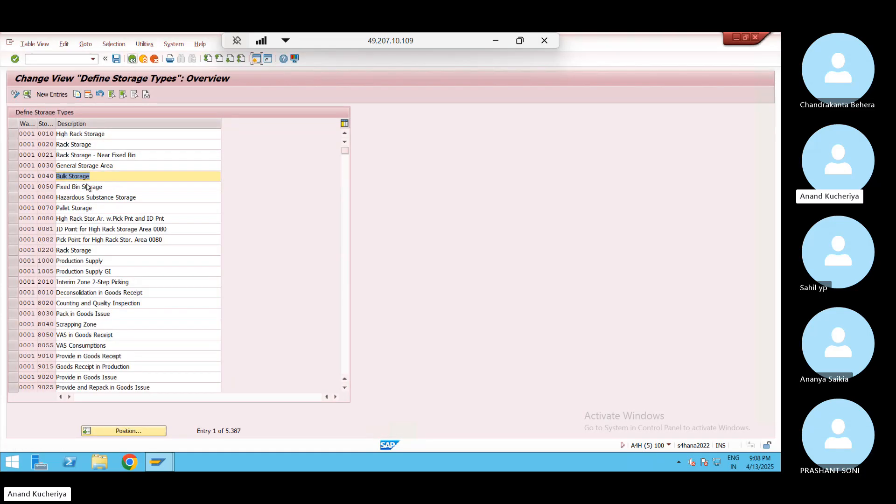
click(133, 60)
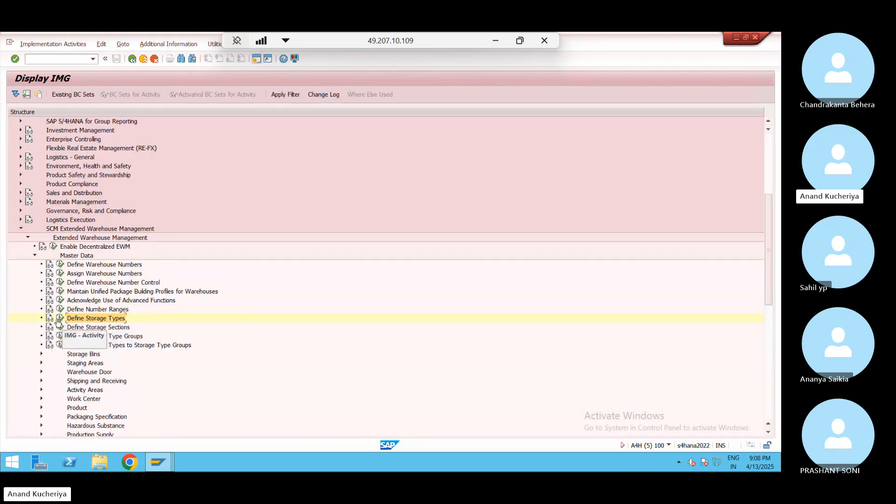
Open Define Storage Sections and position the list at warehouse JN02
click(60, 326)
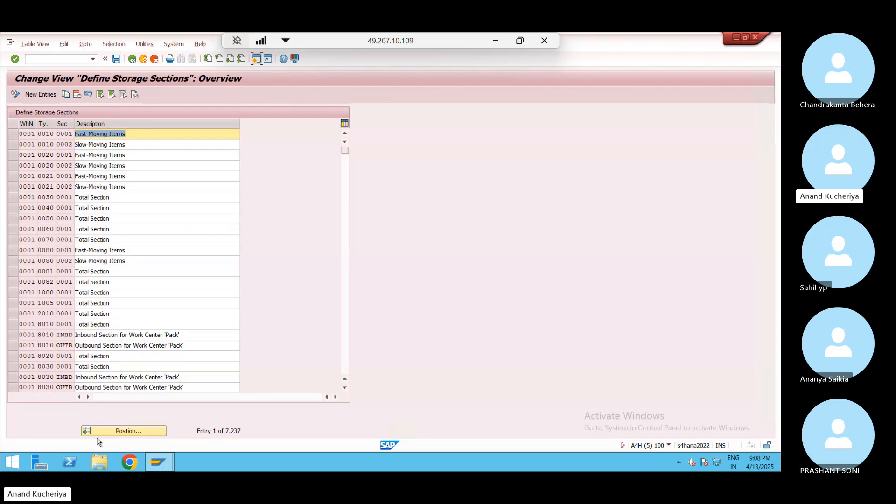
click(124, 432)
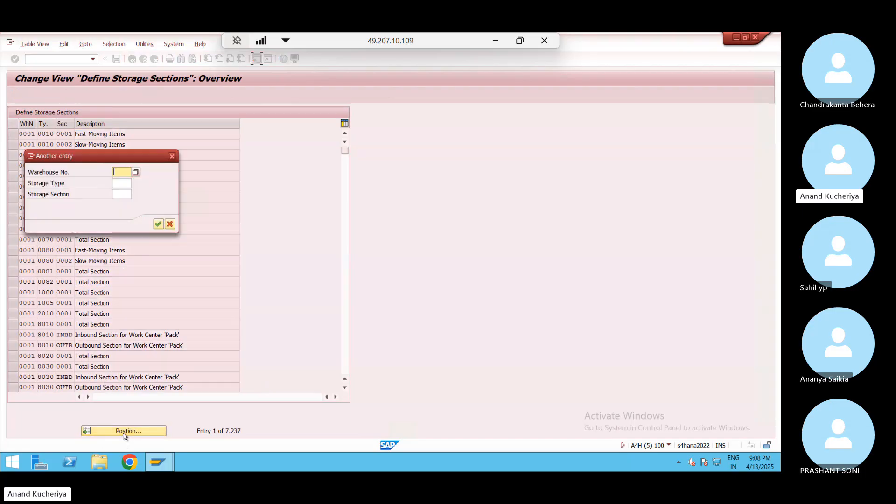
key(Down)
key(Return)
key(Return)
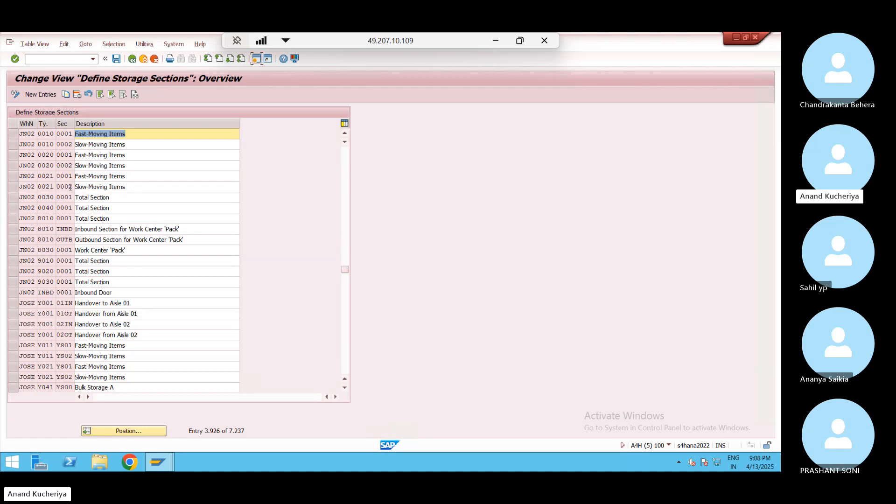
Select JN02 sections 0010, 0020, 8010 INBD/OUTB, 9010, 9020 and 9030, then Copy As
click(13, 134)
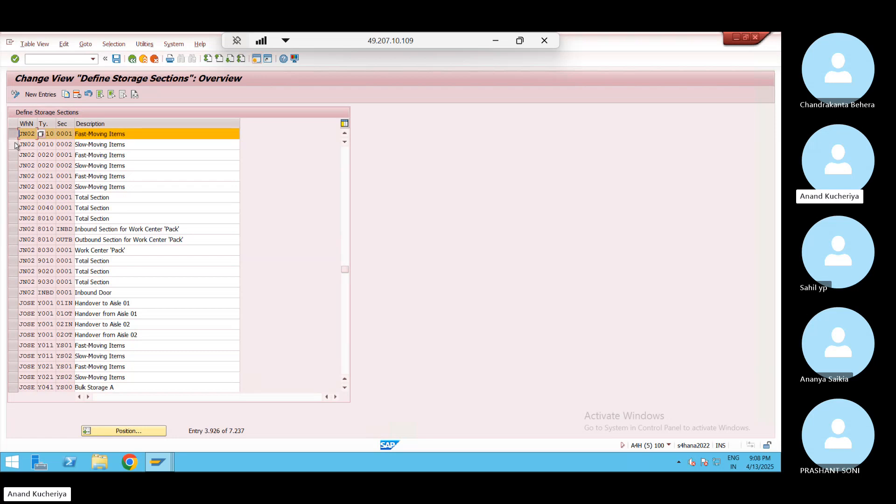
click(13, 145)
click(13, 155)
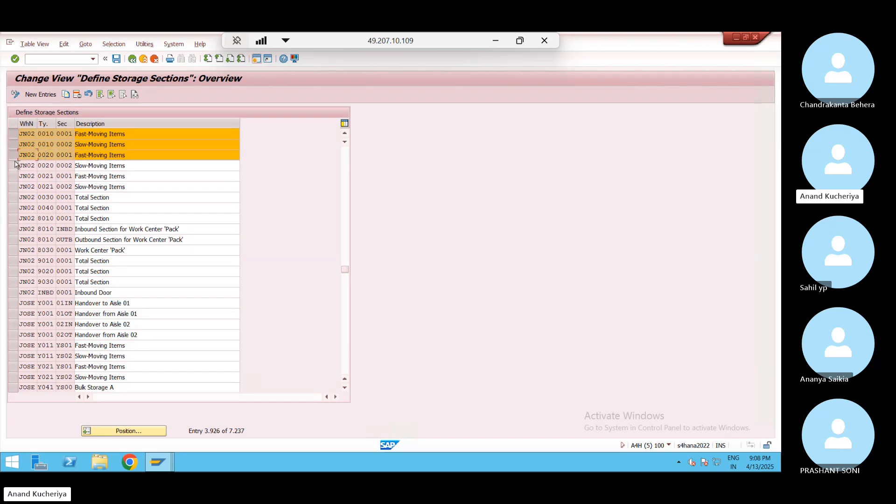
click(13, 165)
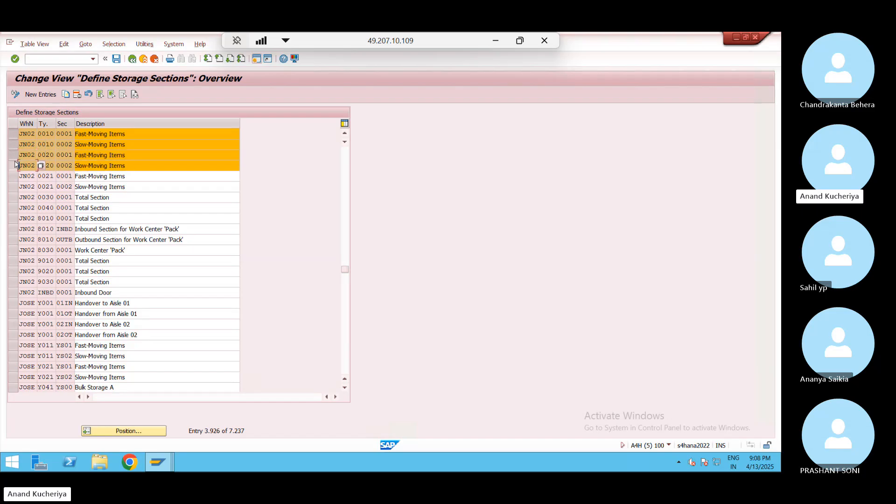
click(13, 228)
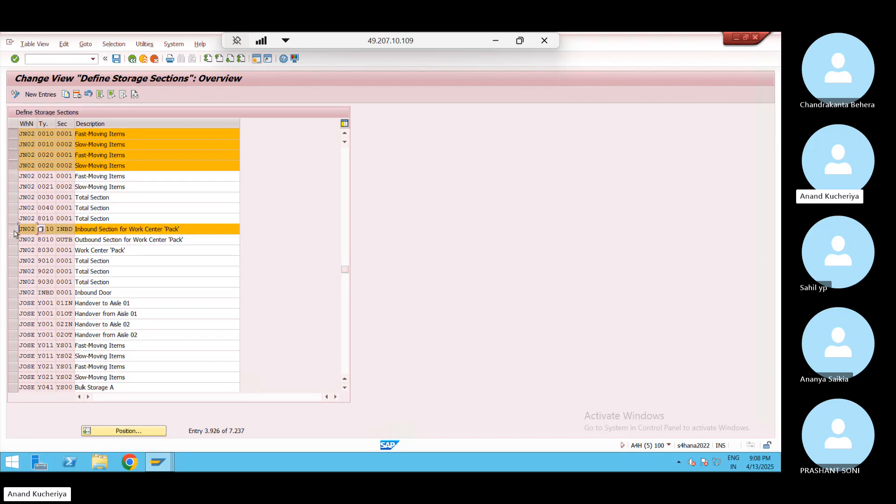
click(13, 240)
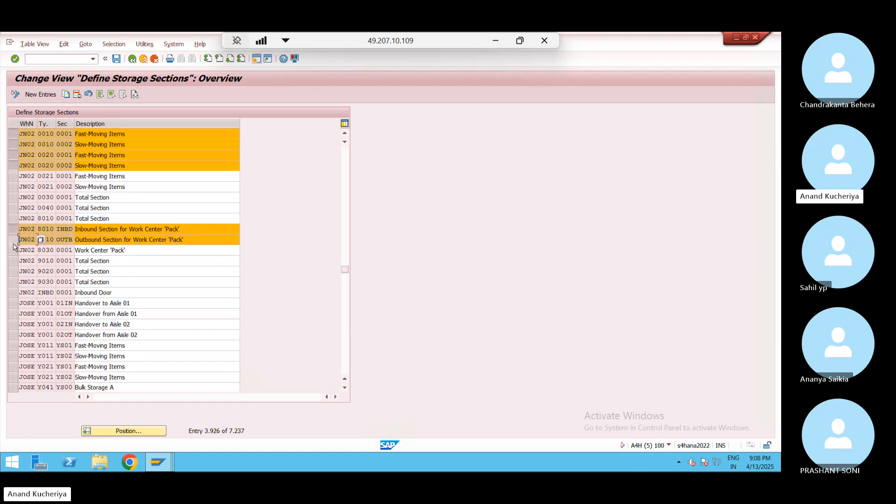
click(13, 261)
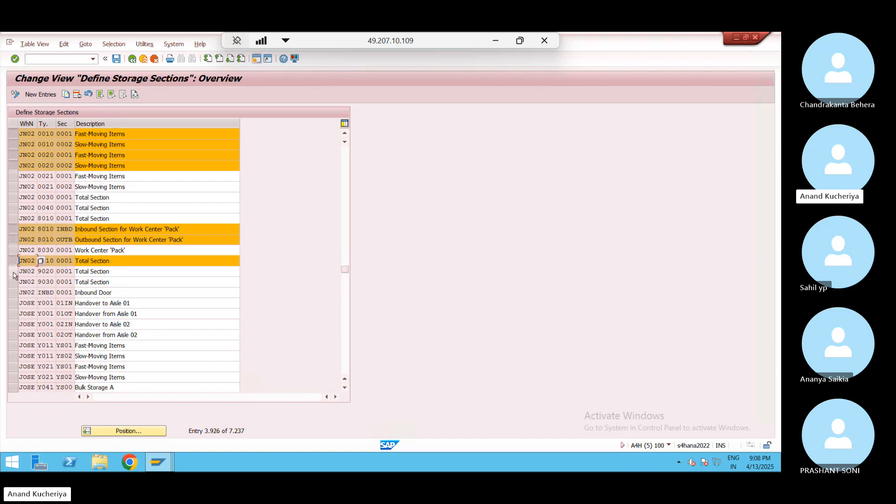
click(14, 271)
click(13, 281)
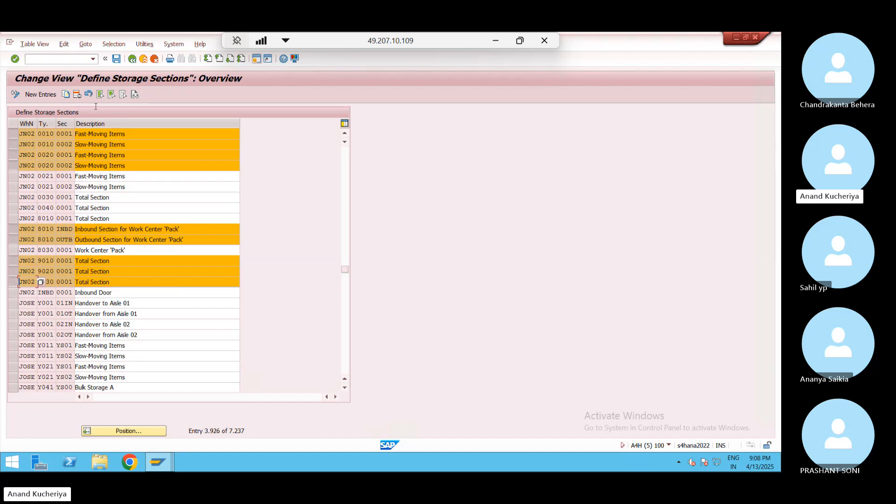
click(66, 95)
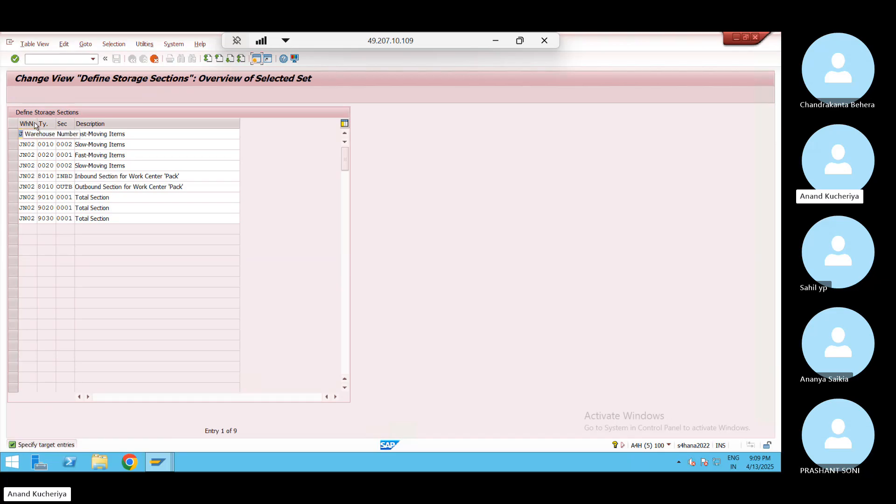
Change the warehouse from JN02 to WP01 on the first, last and second section copies
click(35, 146)
click(35, 134)
key(BackSpace)
key(BackSpace)
key(BackSpace)
key(BackSpace)
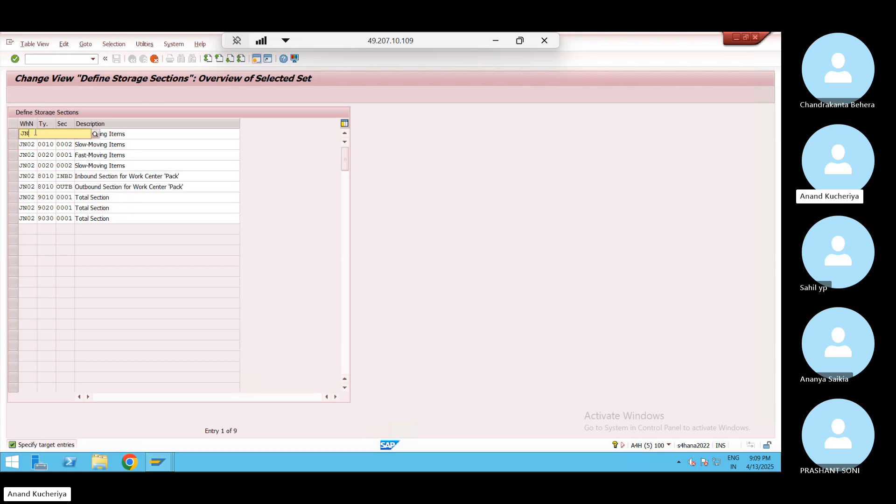
key(Down)
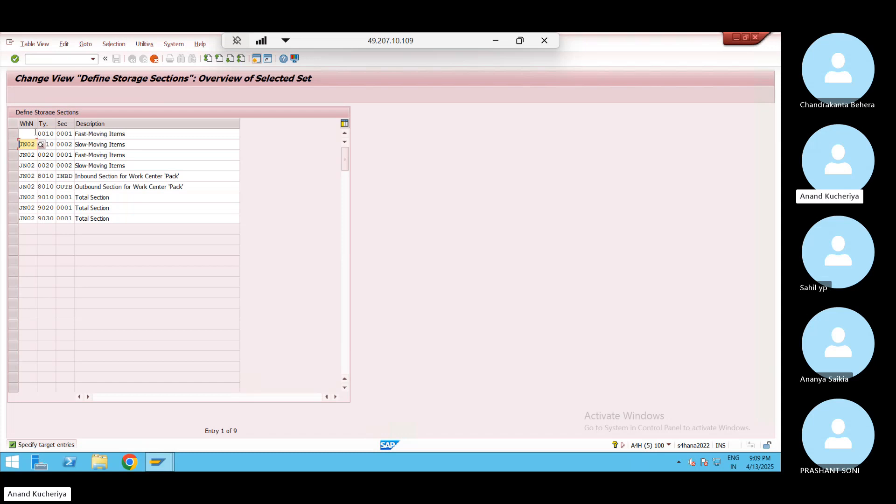
click(35, 133)
text(W)
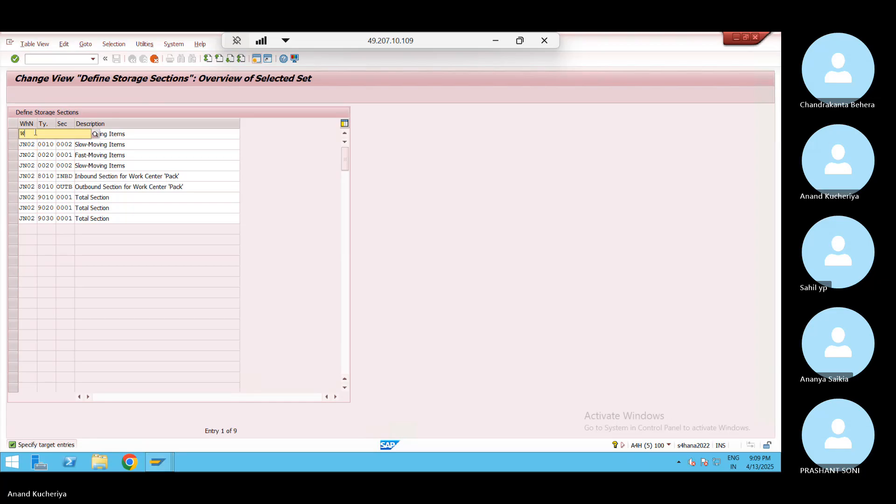
text(P)
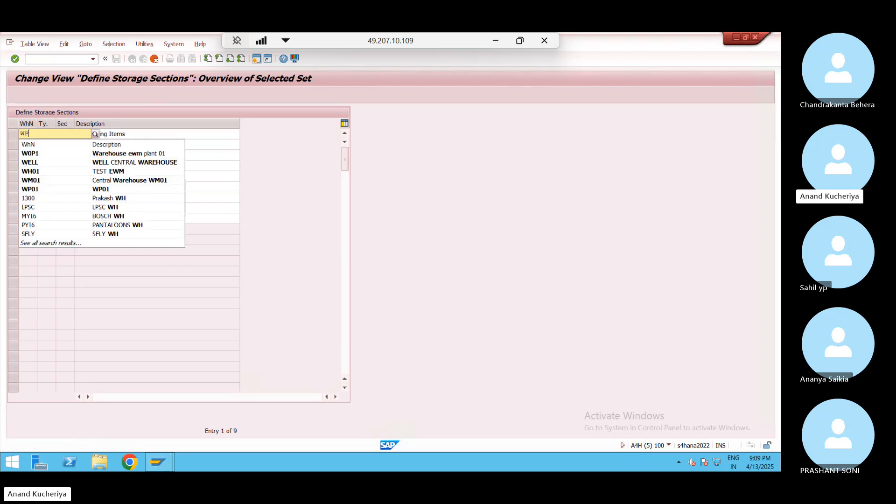
text(01)
key(Down)
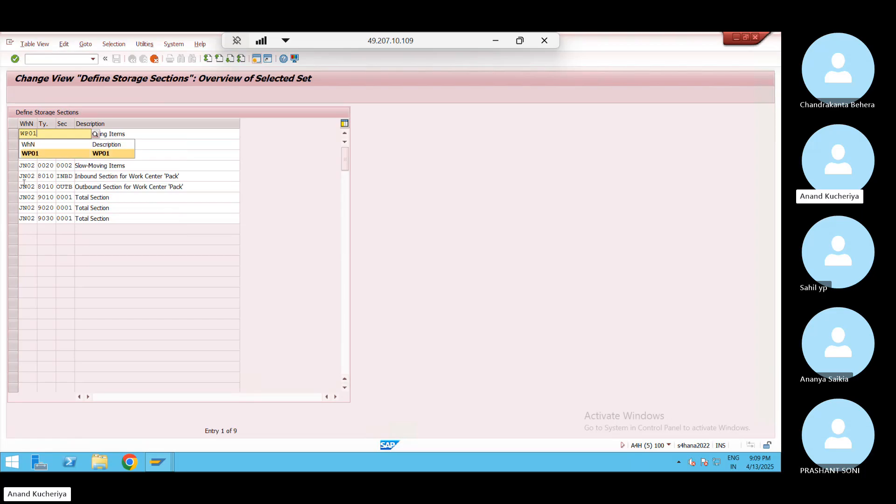
click(34, 219)
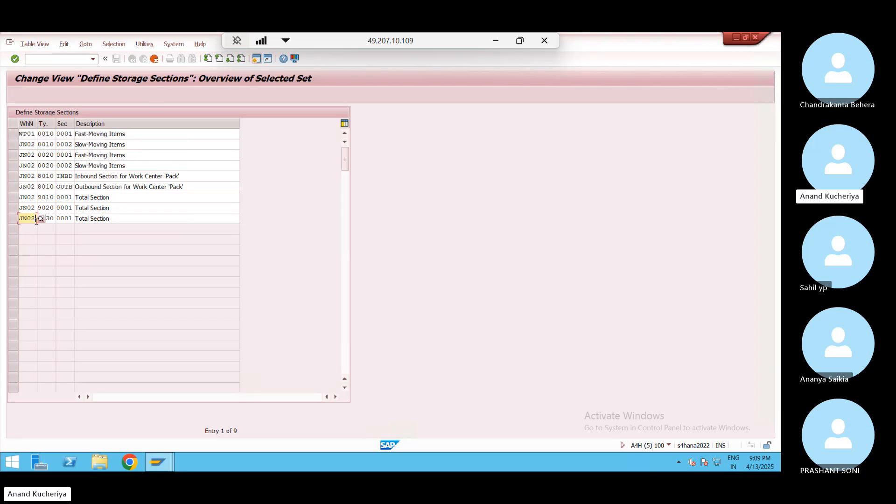
key(BackSpace)
key(BackSpace)
key(BackSpace)
key(BackSpace)
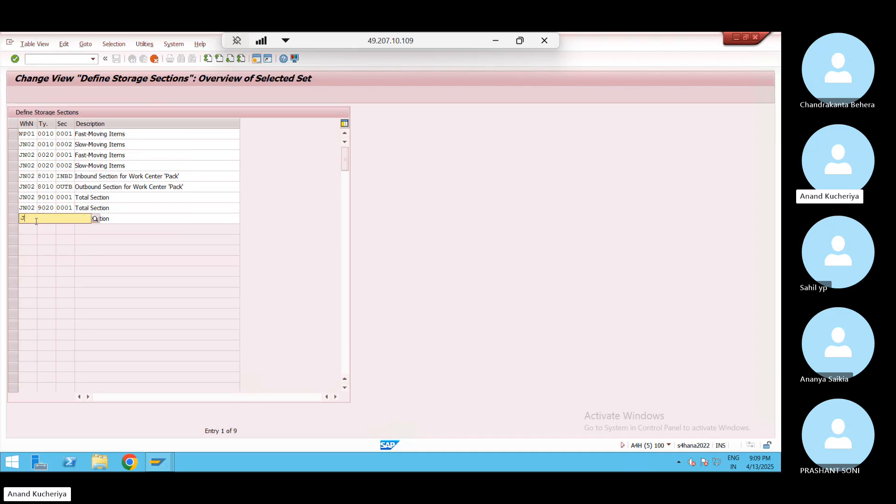
text(WP01)
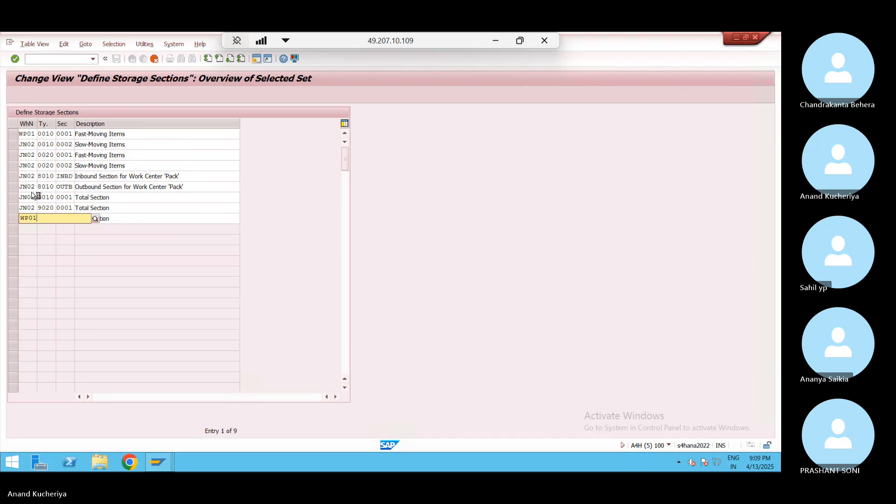
click(32, 144)
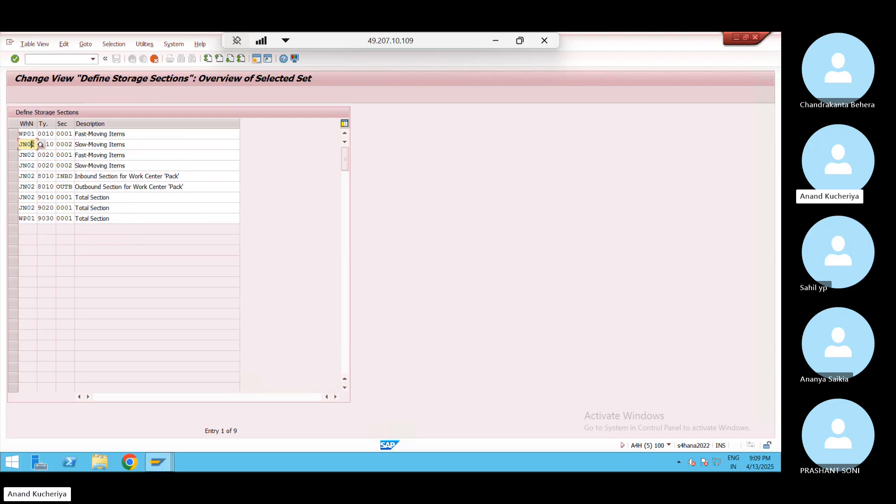
key(BackSpace)
key(BackSpace)
key(BackSpace)
key(BackSpace)
text(WP01)
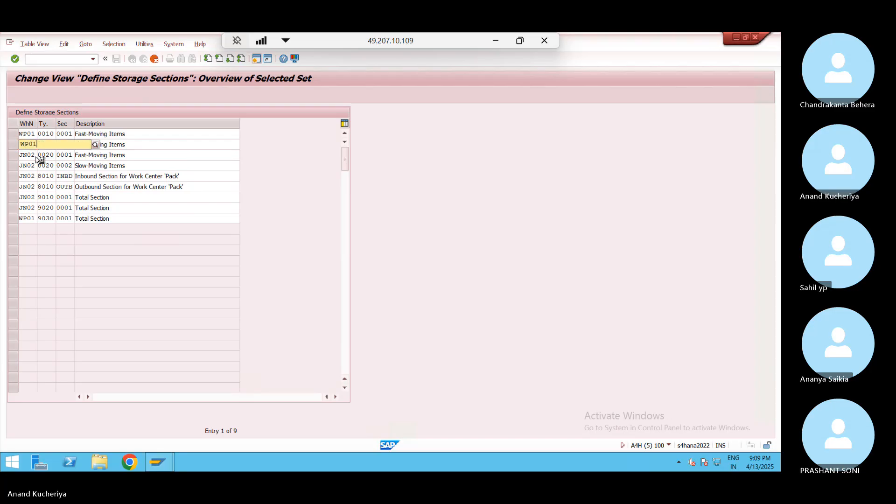
click(29, 164)
Set warehouse WP01 on the third through sixth storage section copies
click(27, 155)
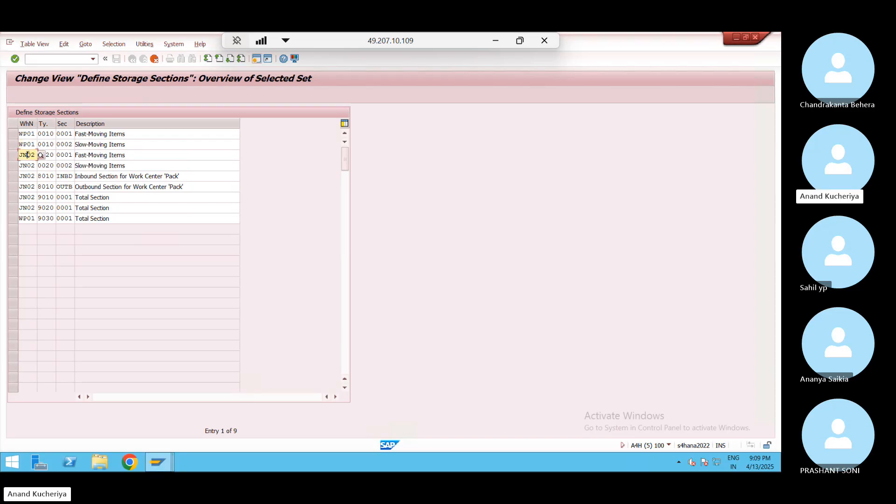
key(BackSpace)
key(BackSpace)
key(BackSpace)
key(BackSpace)
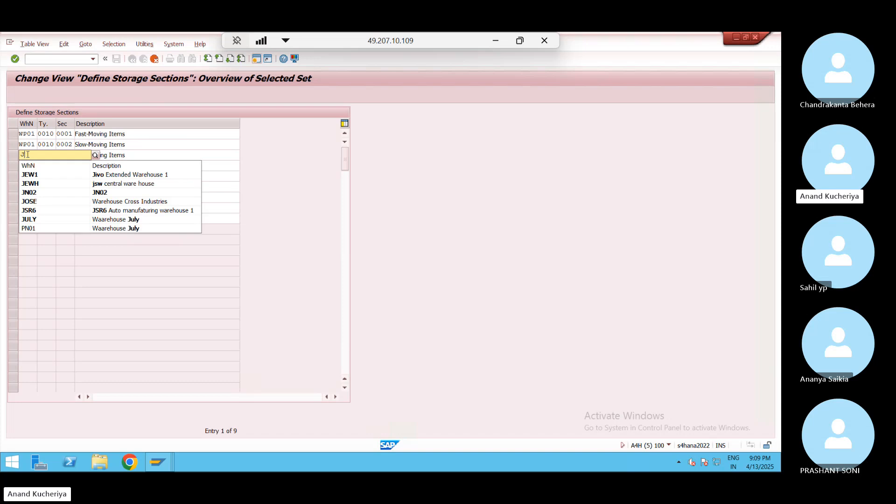
text(WP01)
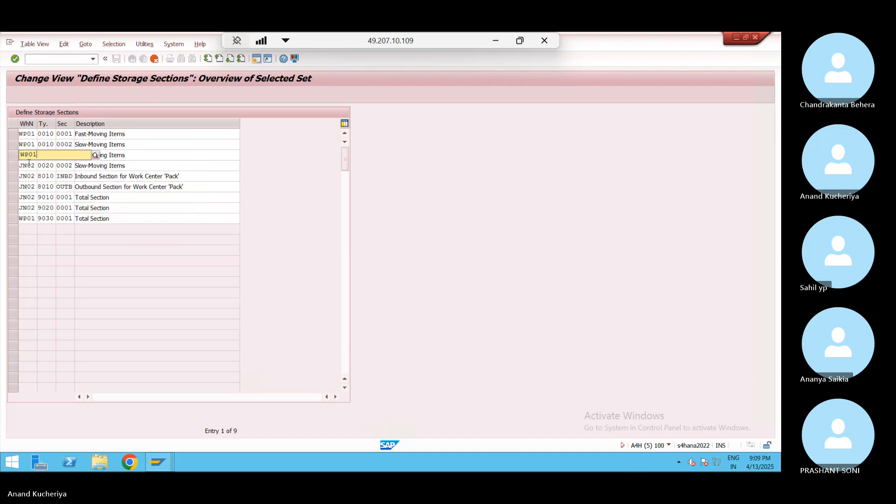
click(25, 162)
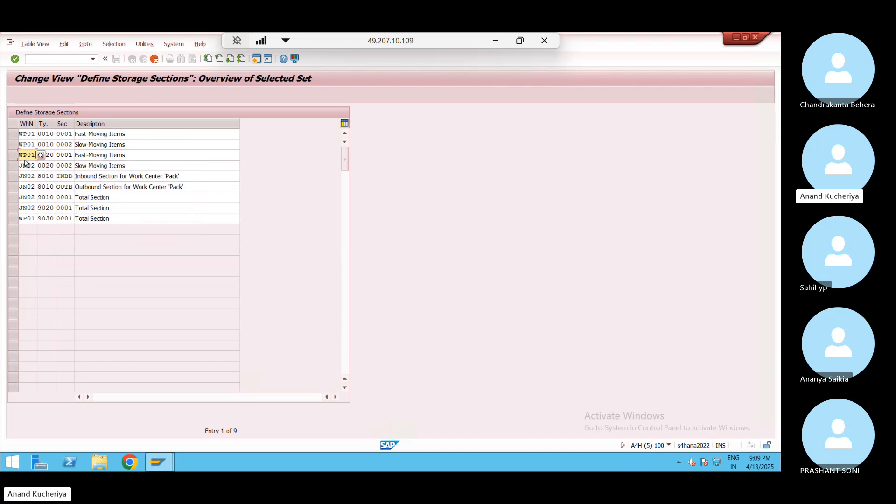
click(24, 165)
key(Delete)
key(Delete)
key(Delete)
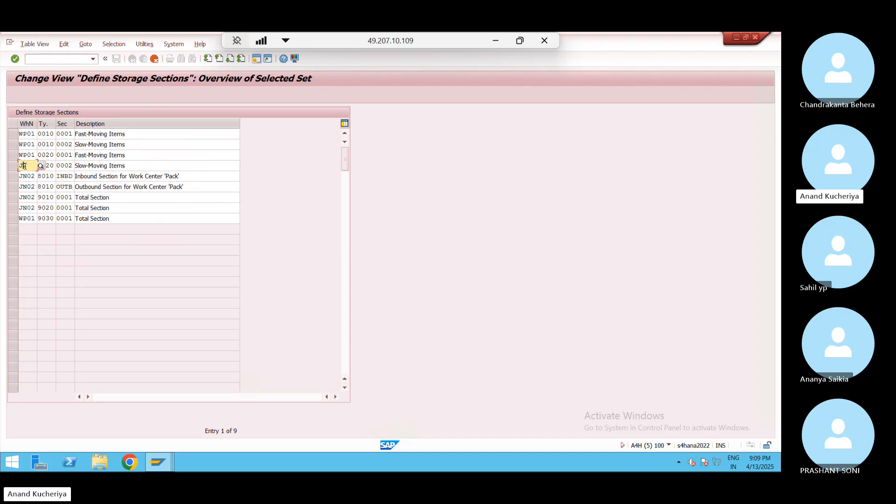
key(BackSpace)
text(WP01)
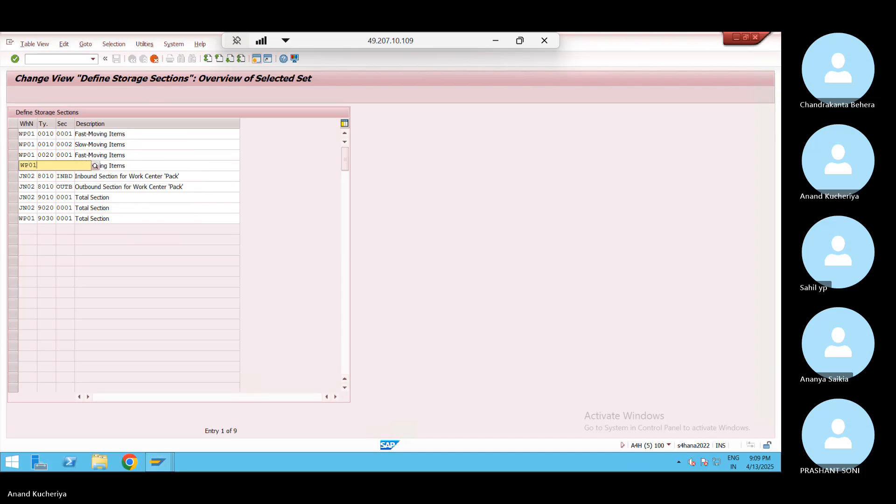
click(32, 176)
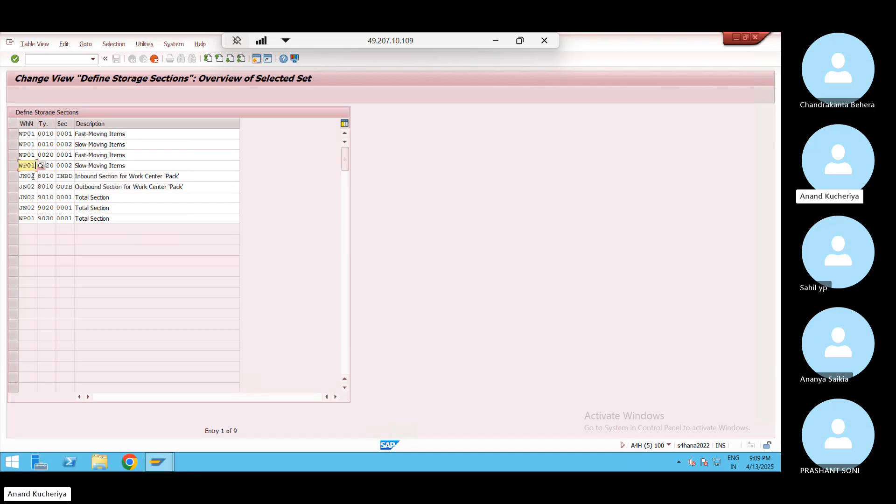
key(BackSpace)
key(BackSpace)
key(BackSpace)
key(BackSpace)
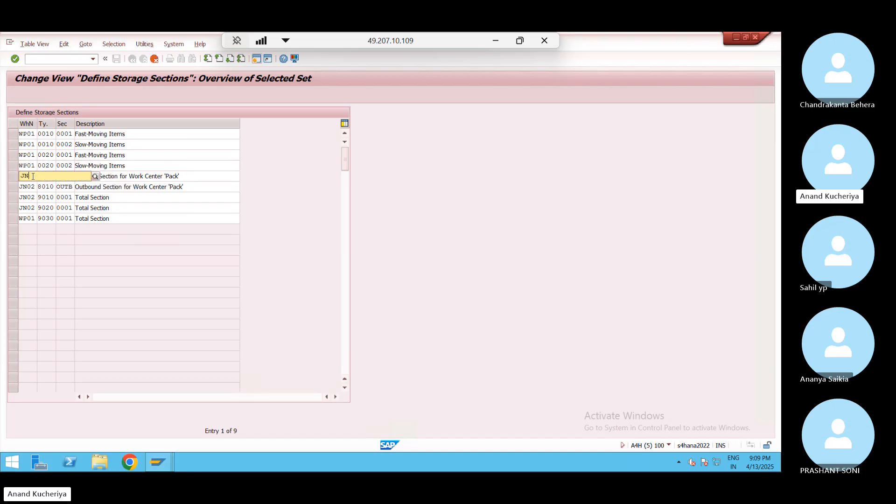
text(WP01)
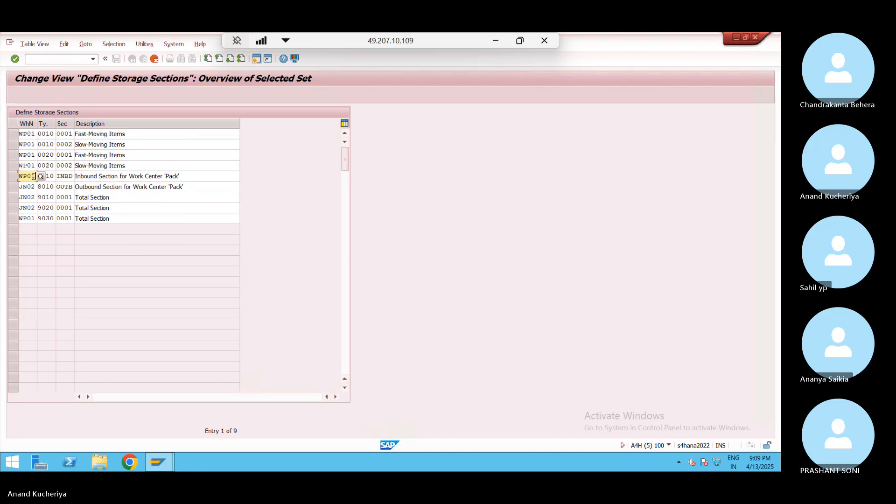
click(33, 187)
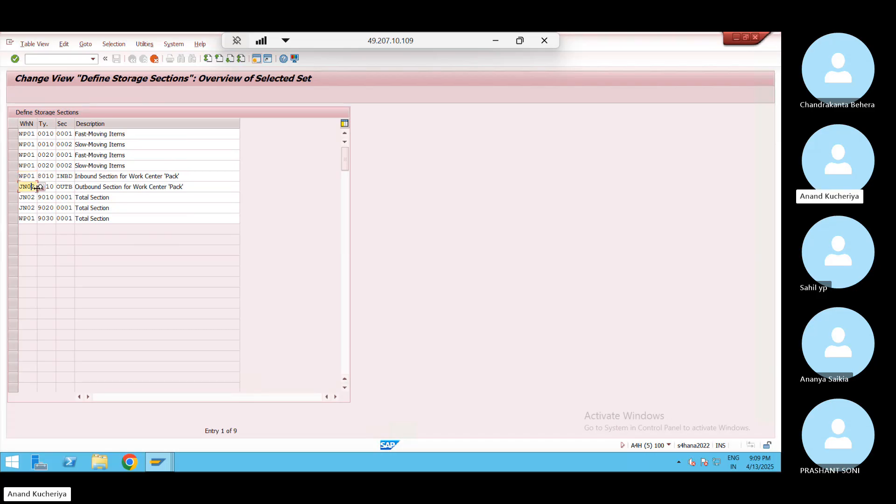
key(Right)
text(\)
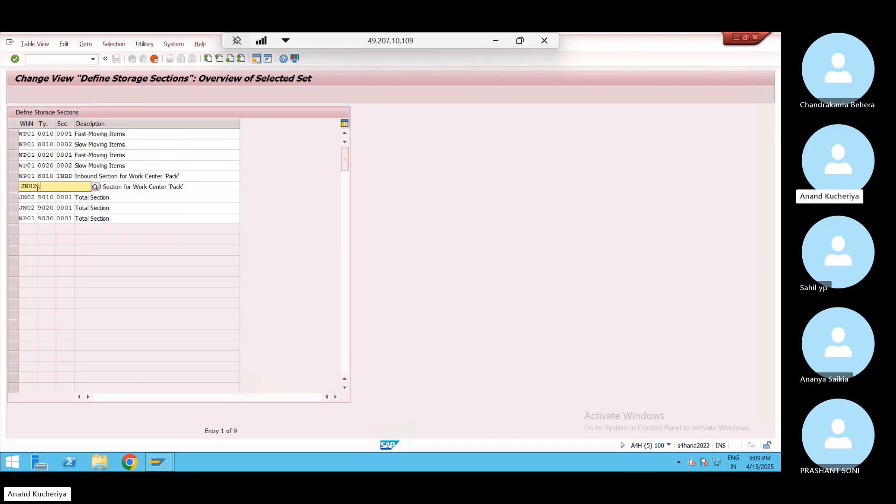
key(BackSpace)
key(BackSpace)
key(BackSpace)
key(BackSpace)
key(BackSpace)
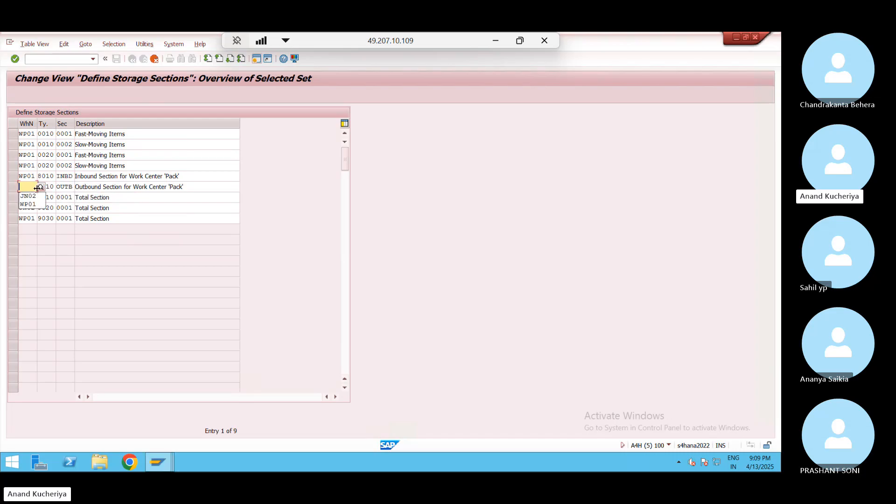
text(wp01)
click(31, 197)
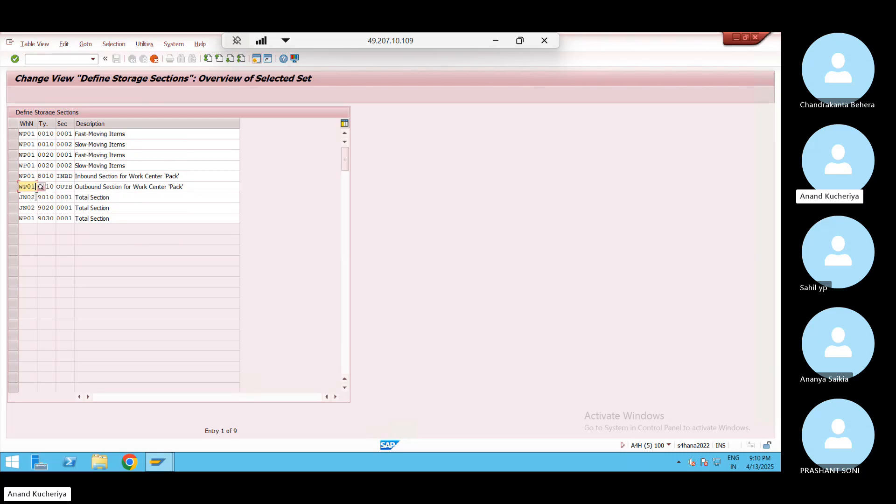
Set WP01 on the remaining section copies and confirm all nine copies
click(36, 197)
key(BackSpace)
key(BackSpace)
key(BackSpace)
key(BackSpace)
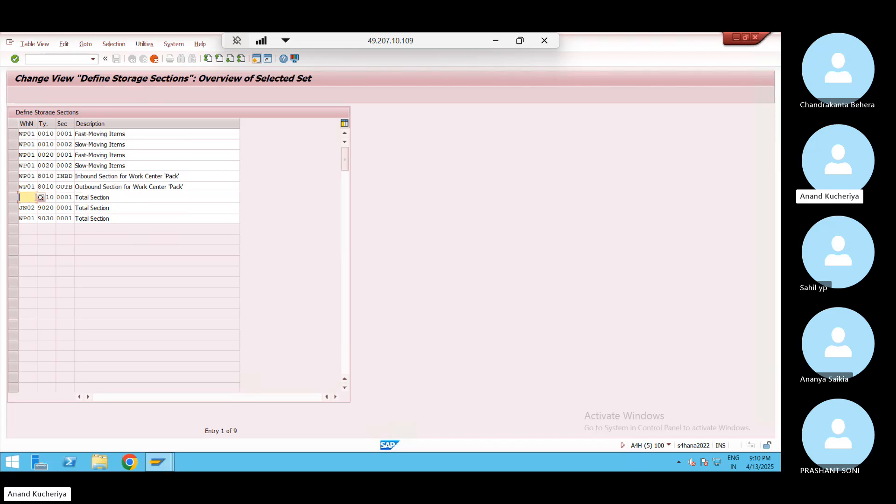
text(WP01)
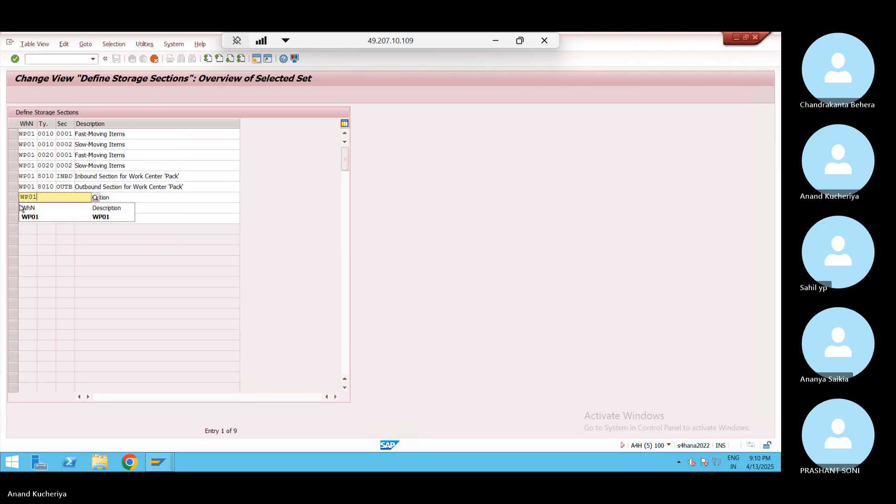
click(38, 217)
click(35, 208)
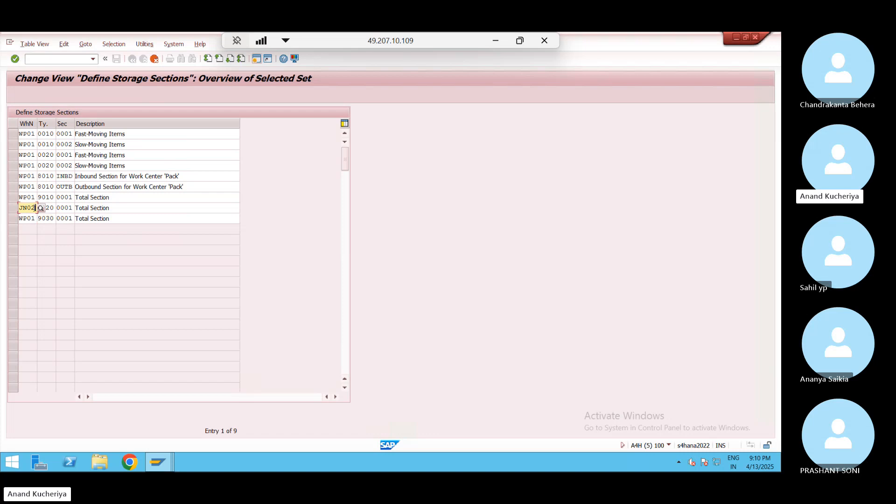
key(BackSpace)
key(BackSpace)
key(BackSpace)
key(BackSpace)
text(WP01)
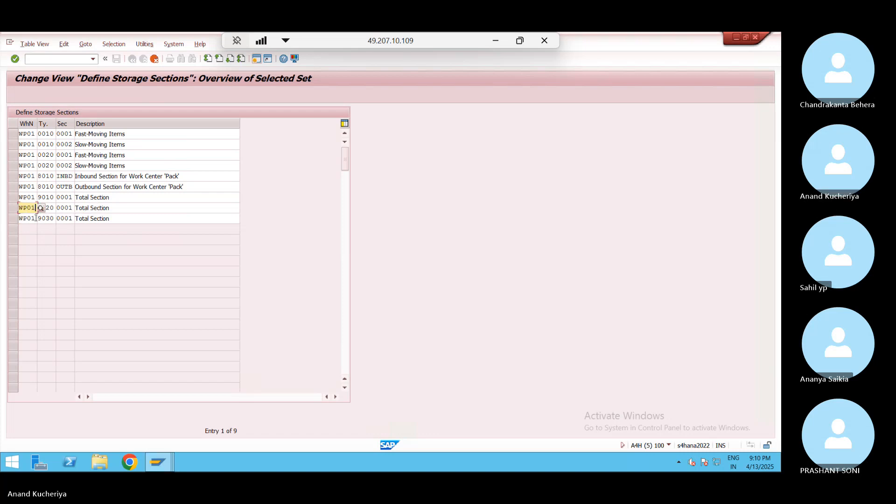
click(36, 218)
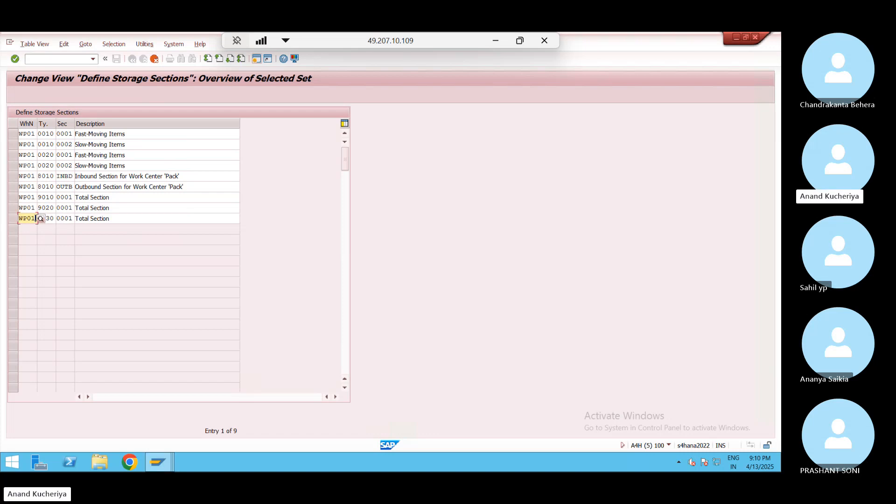
key(Return)
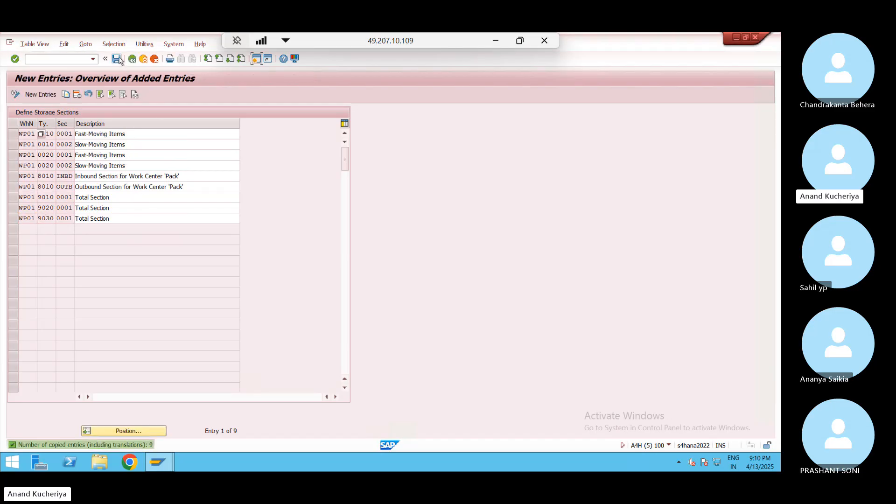
Save the WP01 storage sections under the customizing request and return to the IMG
click(133, 60)
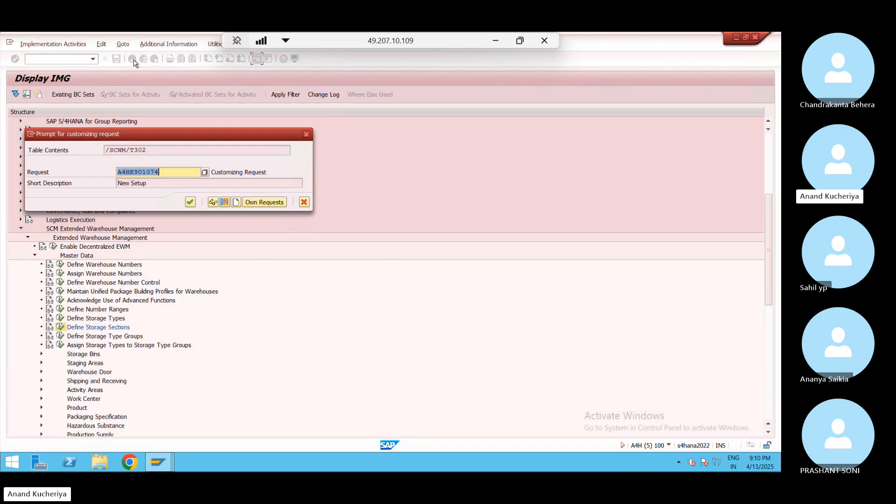
click(190, 202)
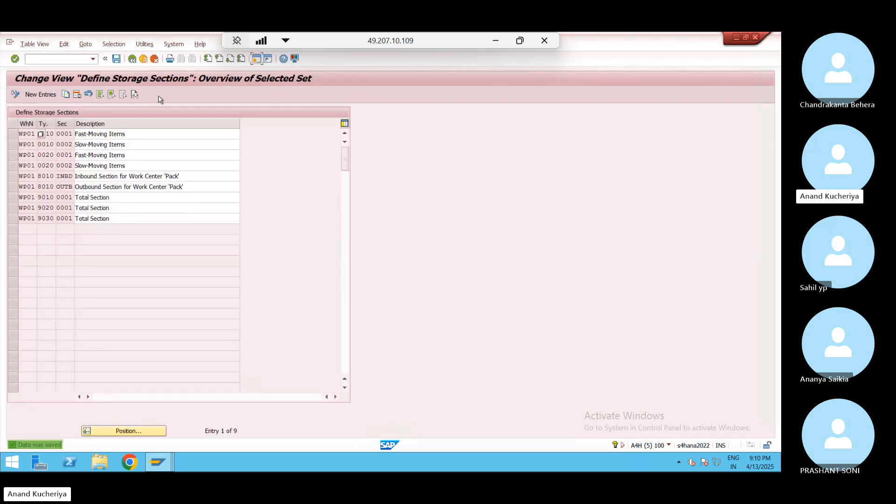
click(132, 59)
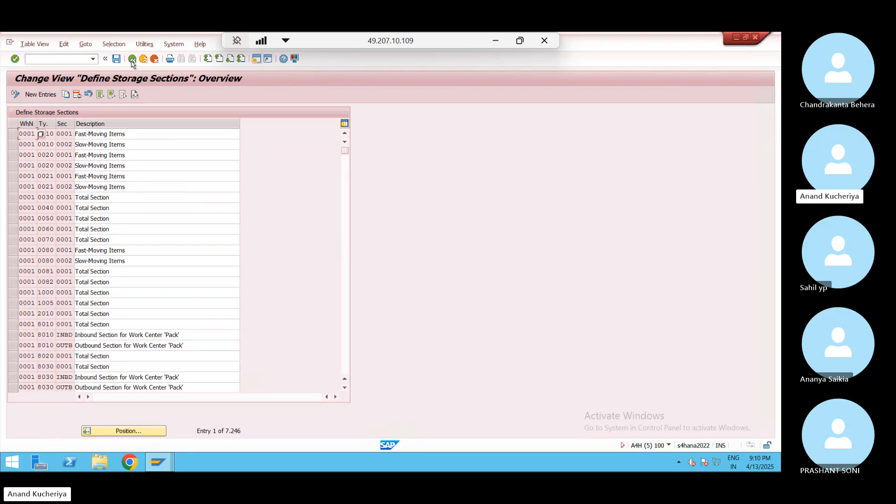
click(132, 60)
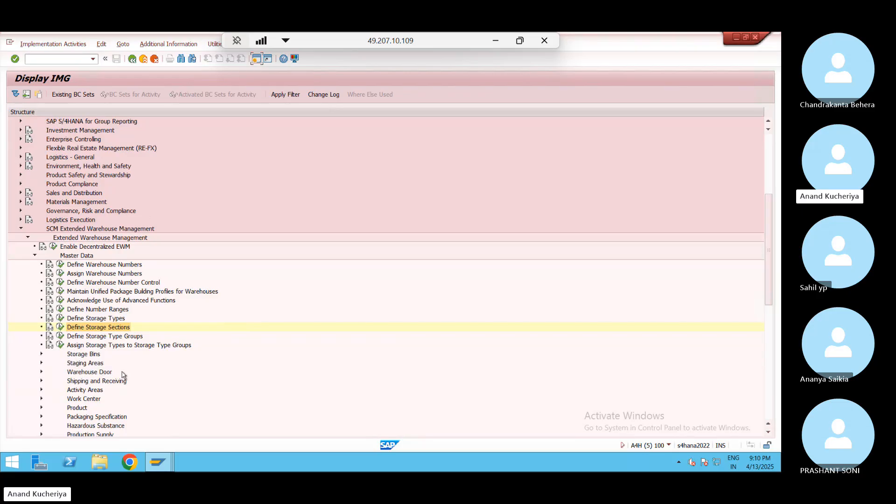
Open Define Staging Areas and position the list at warehouse JN02
click(41, 363)
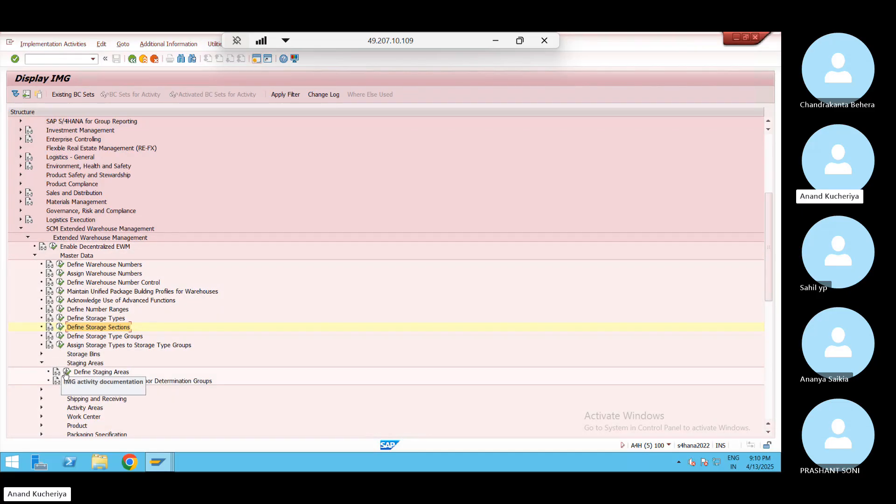
click(68, 372)
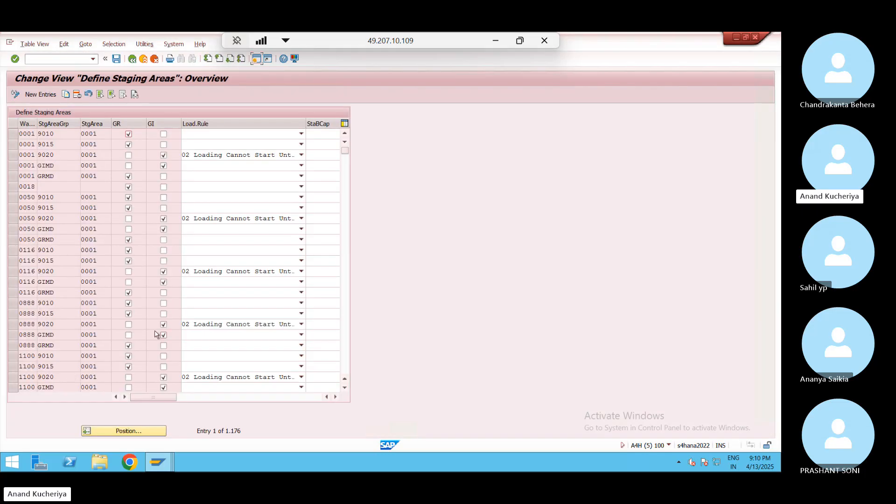
click(145, 436)
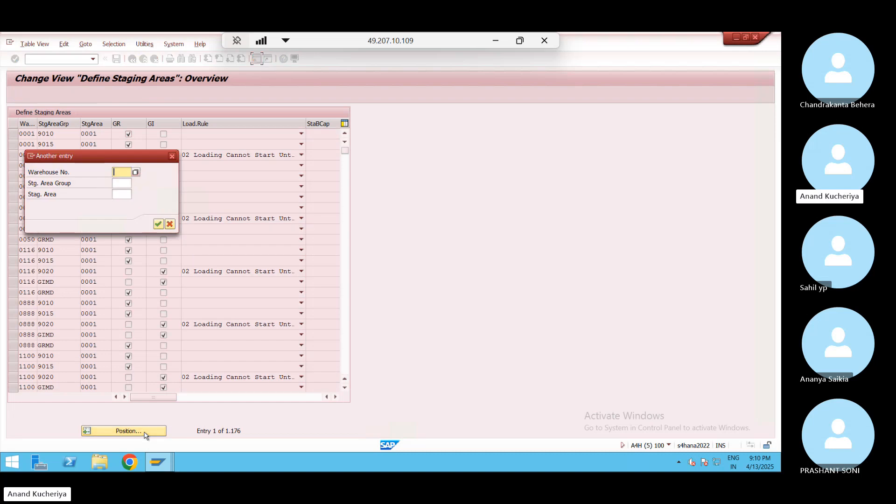
key(BackSpace)
key(Down)
key(Return)
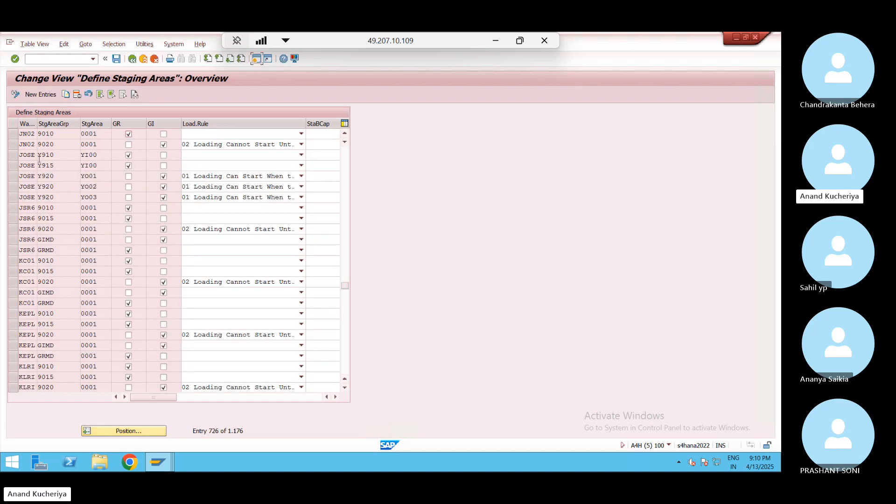
Select JN02 staging areas 9010 and 9020 and Copy As
click(13, 134)
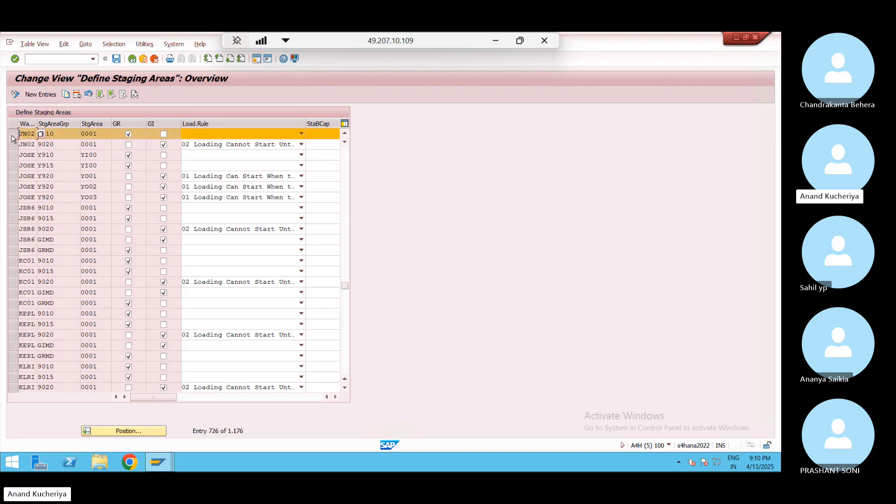
click(12, 145)
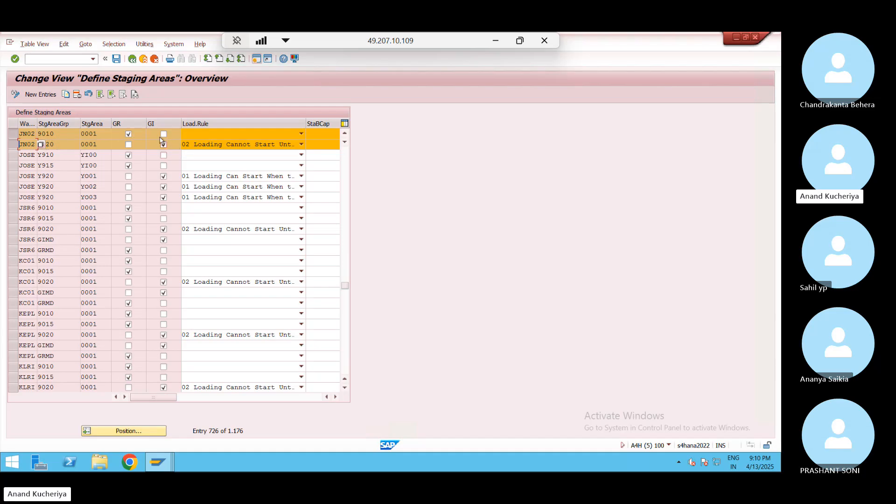
click(65, 95)
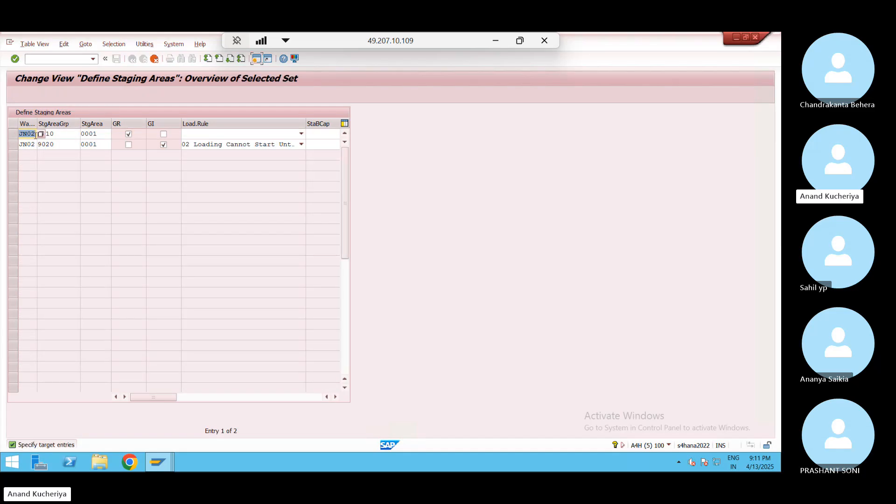
Set warehouse WP01 on both staging area copies and leave row two's loading rule blank
click(36, 135)
key(BackSpace)
text(WP01)
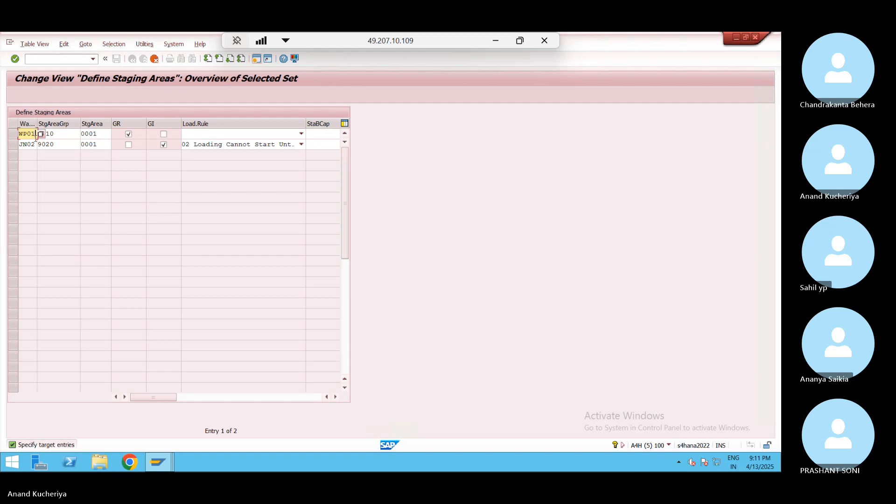
click(36, 145)
key(BackSpace)
key(BackSpace)
key(BackSpace)
key(BackSpace)
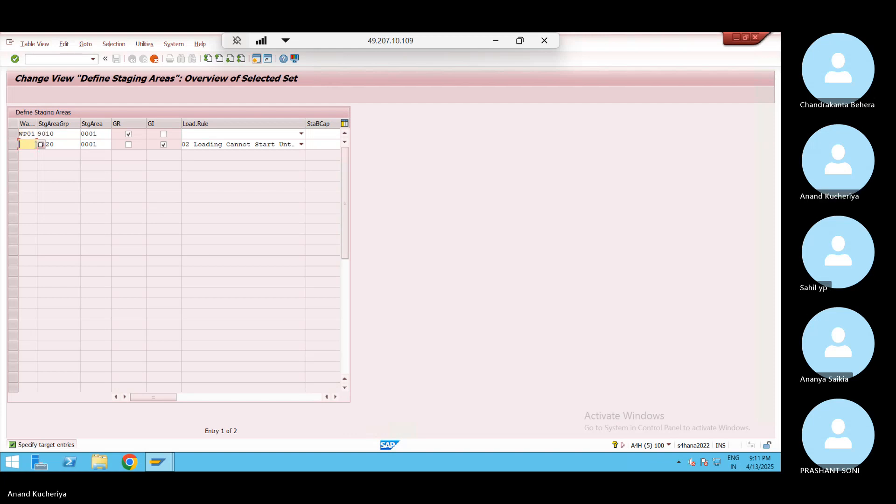
text(WP01)
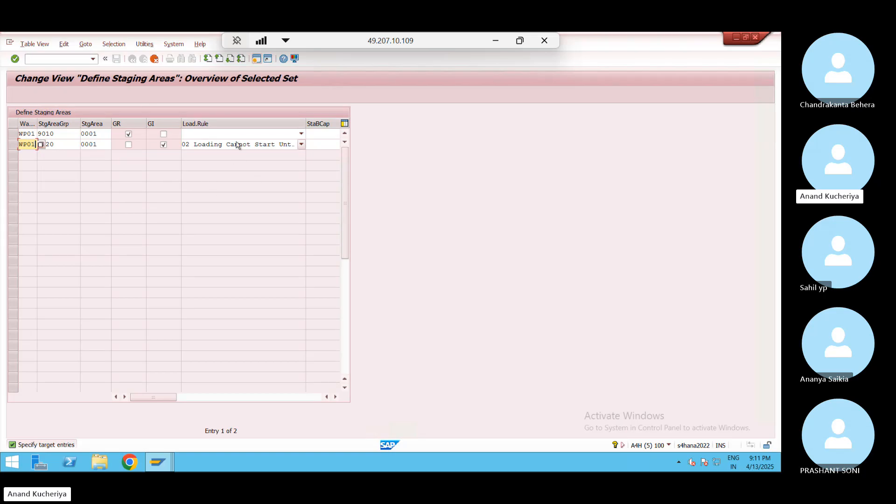
click(302, 144)
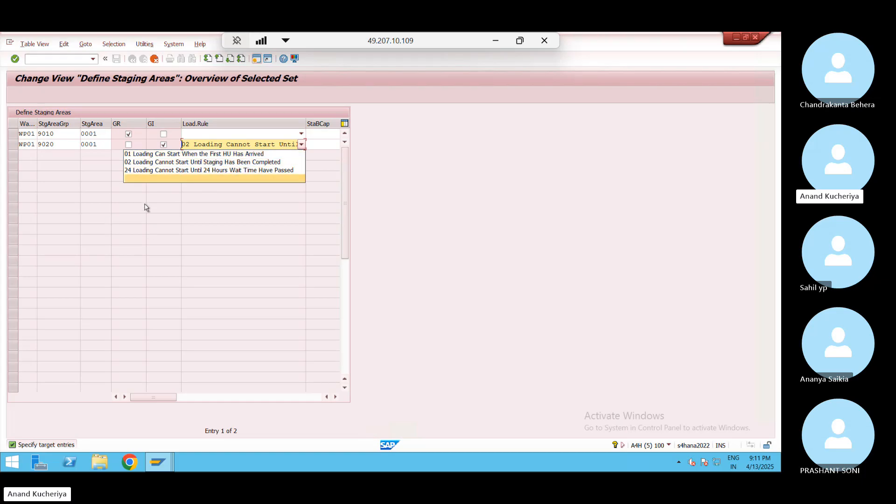
click(198, 183)
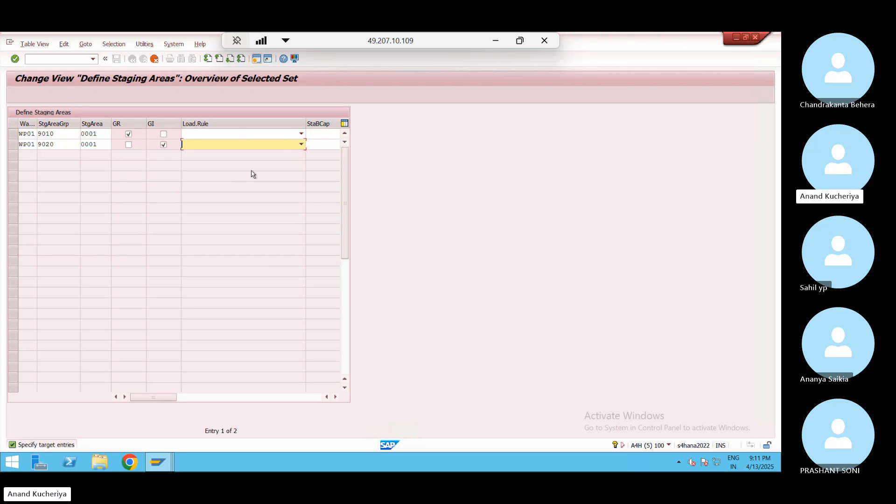
Save the WP01 staging areas under the customizing request and go back to the IMG
click(116, 59)
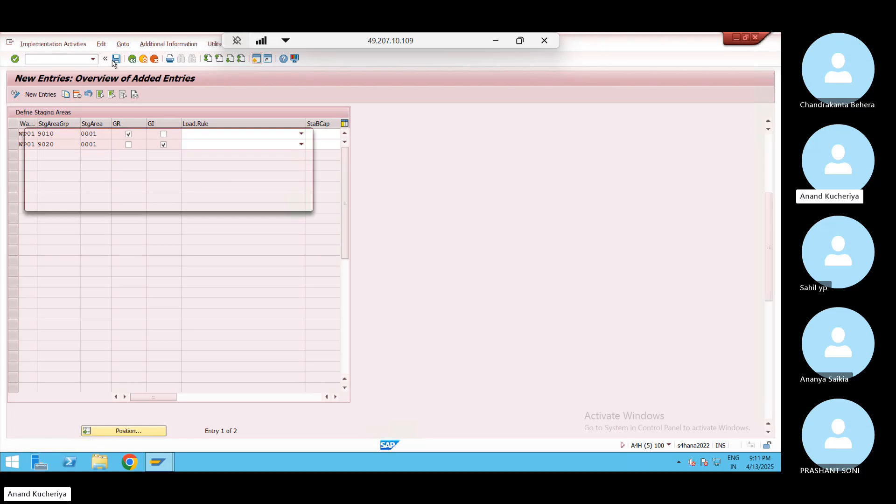
click(189, 202)
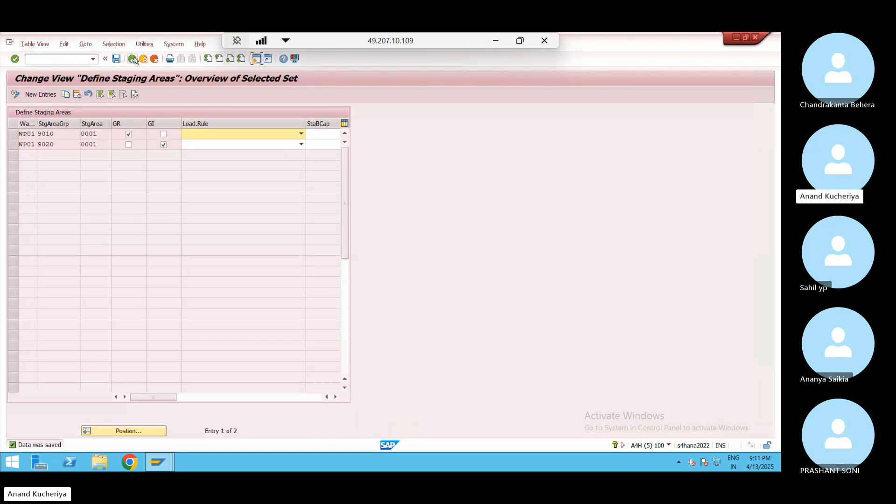
click(133, 59)
click(133, 59)
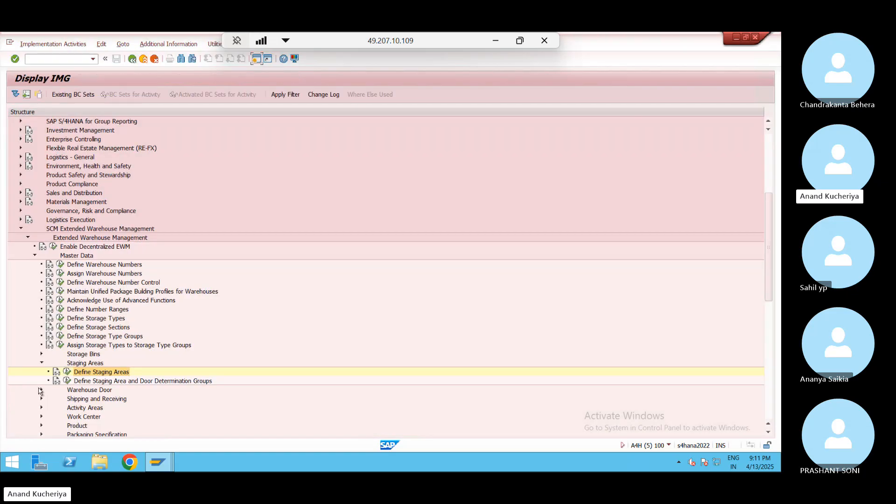
Open Define Activity Areas and position the list at warehouse JN02
drag(767, 257, 765, 319)
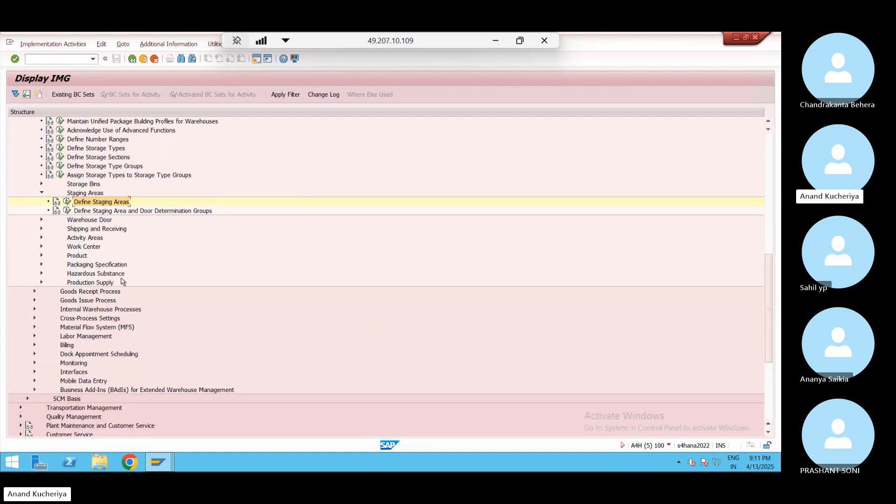
click(41, 238)
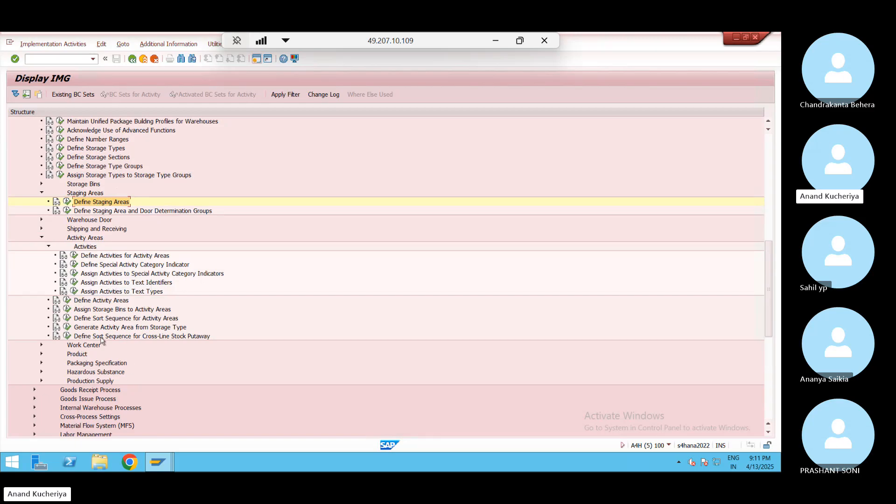
click(66, 301)
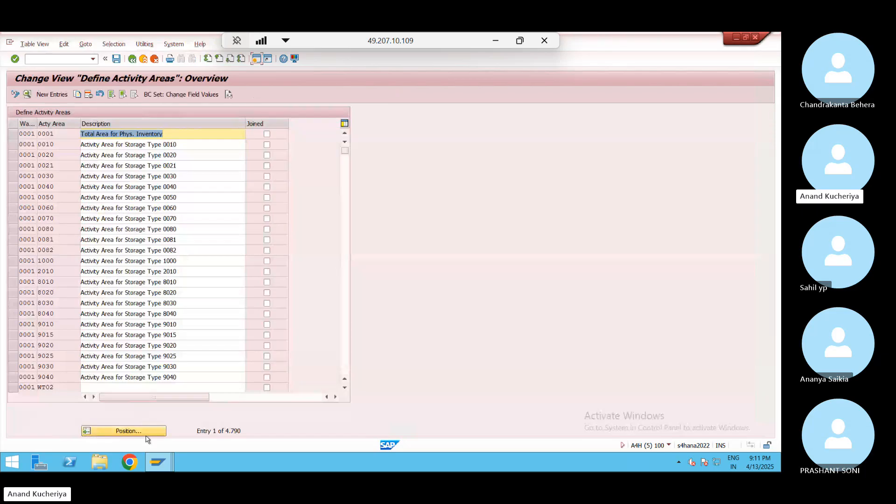
click(137, 431)
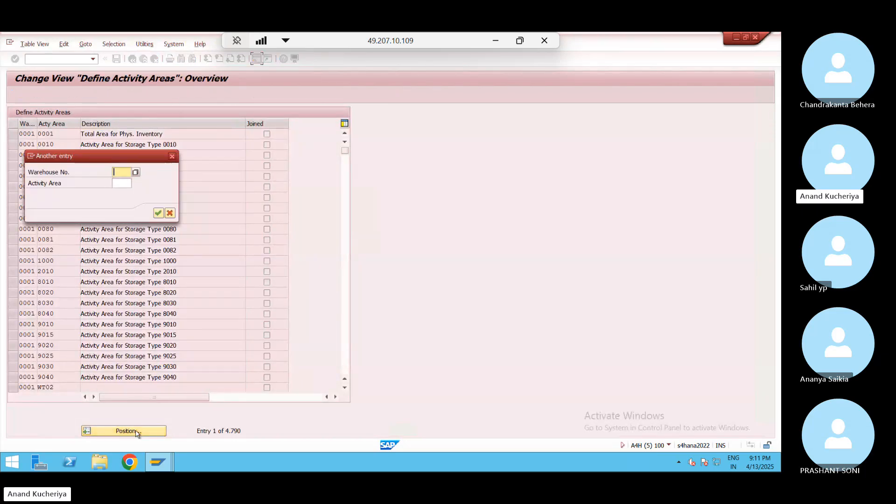
key(Down)
key(Return)
key(Return)
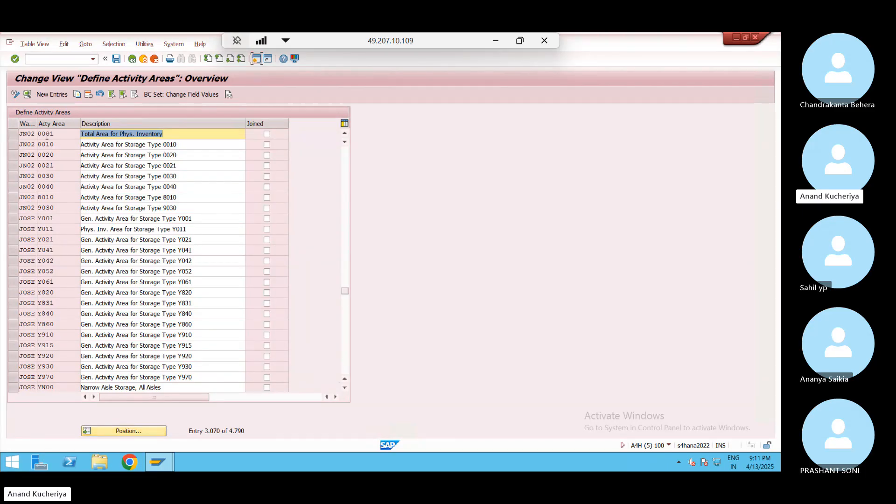
Select JN02 activity areas 0001, 0010, 0020 and 8010 and Copy As
click(13, 134)
click(13, 144)
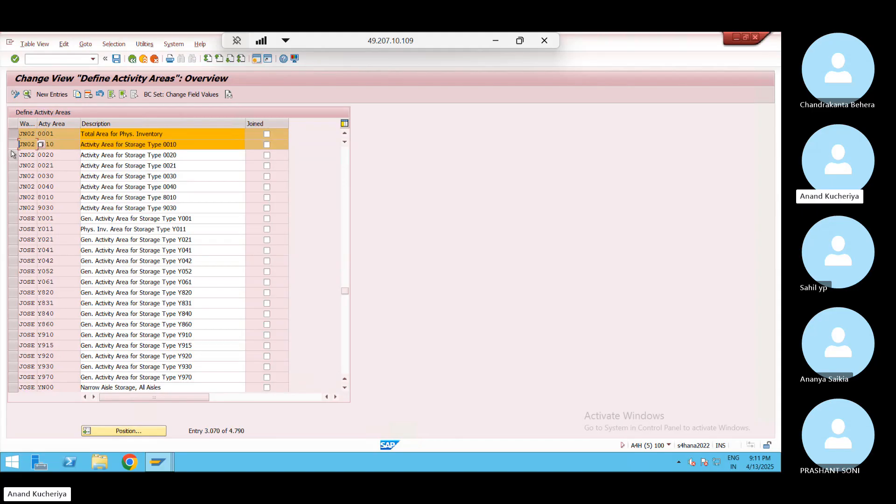
click(13, 155)
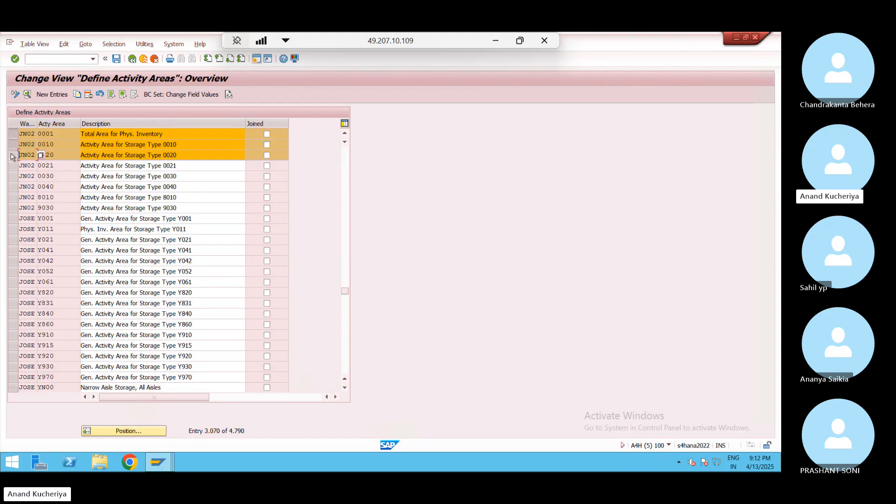
click(13, 199)
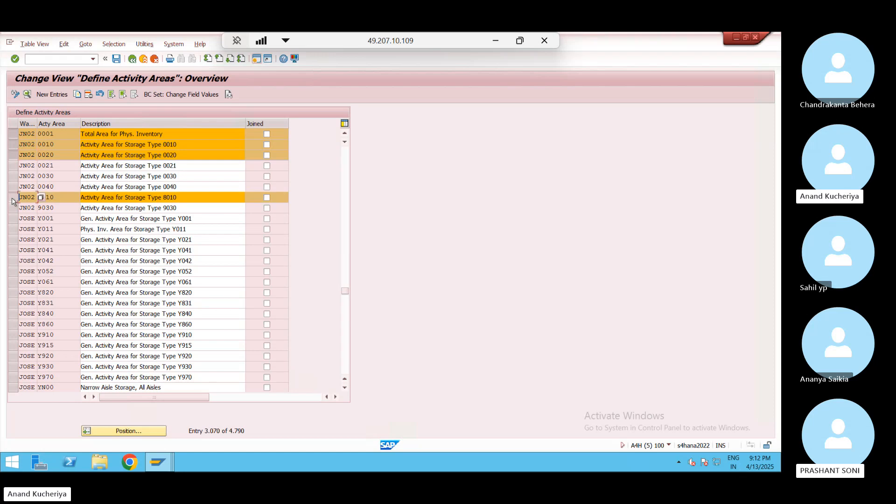
click(77, 95)
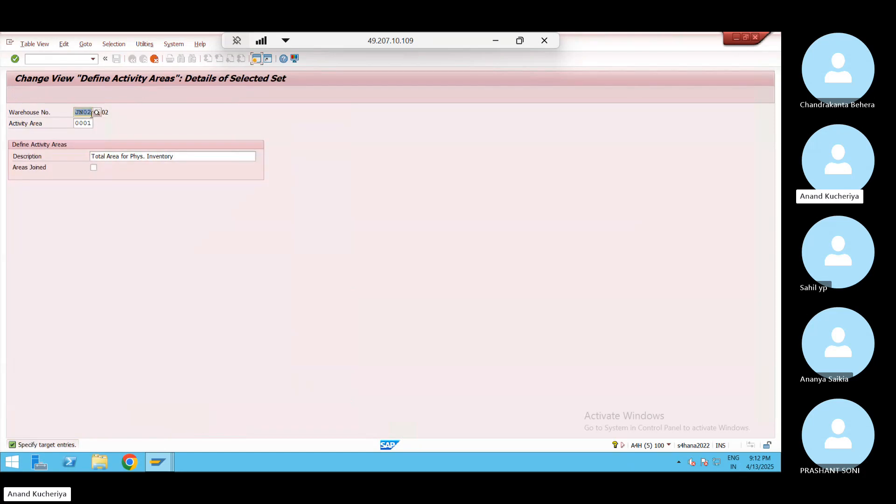
Enter warehouse WP01 on each activity area copy, 0001 through 8010, and confirm them
key(BackSpace)
text(WP01)
key(Return)
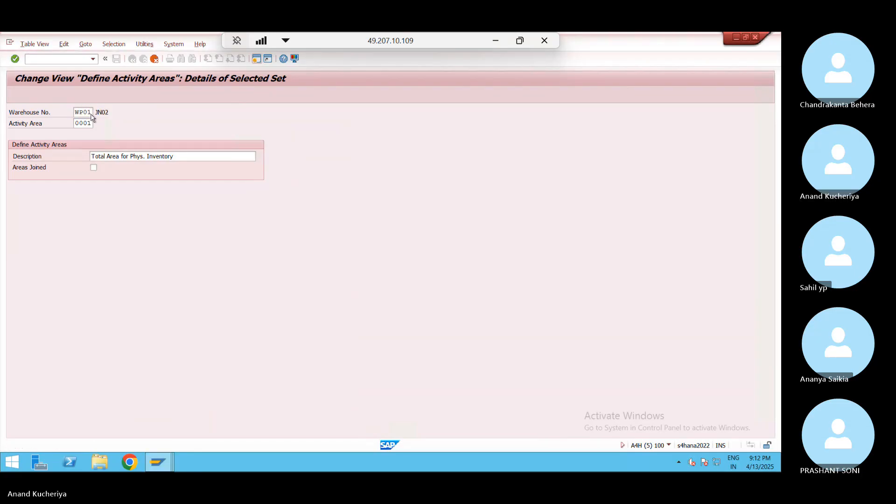
key(BackSpace)
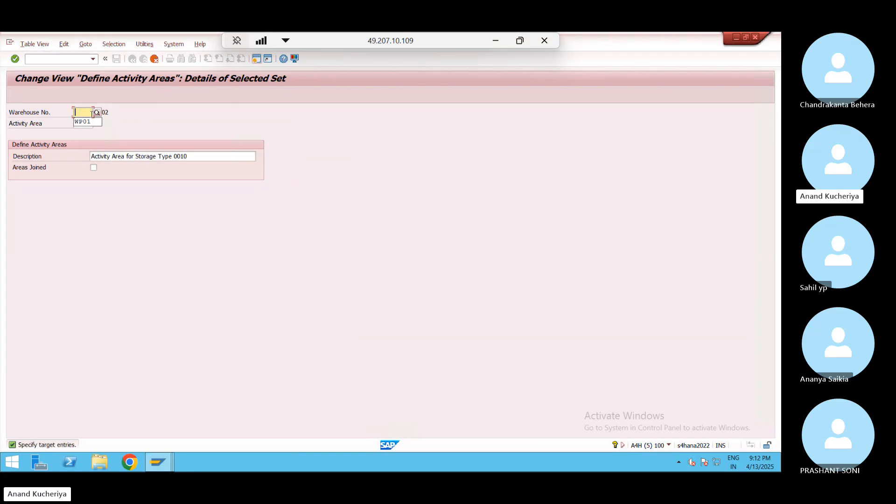
text(JN02)
key(Return)
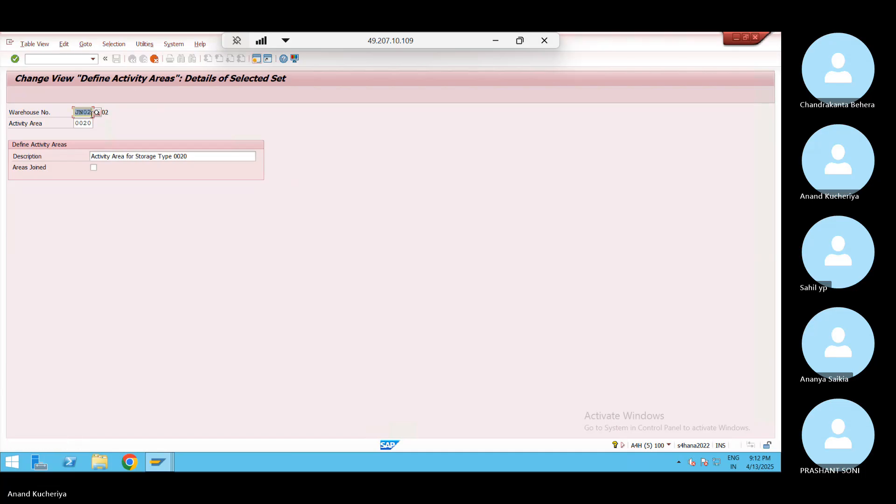
text(WP01)
key(Return)
text(WP01)
key(Return)
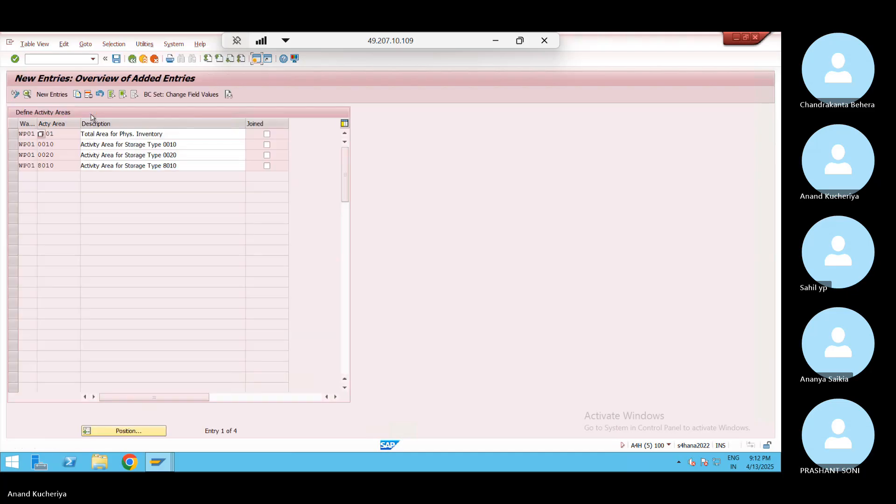
Save the WP01 activity areas under the customizing request and return to the customizing tree
click(116, 59)
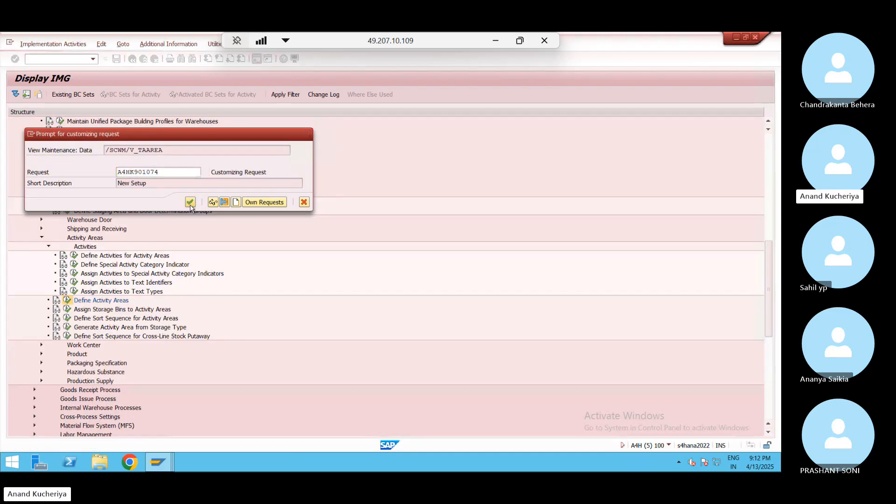
click(190, 202)
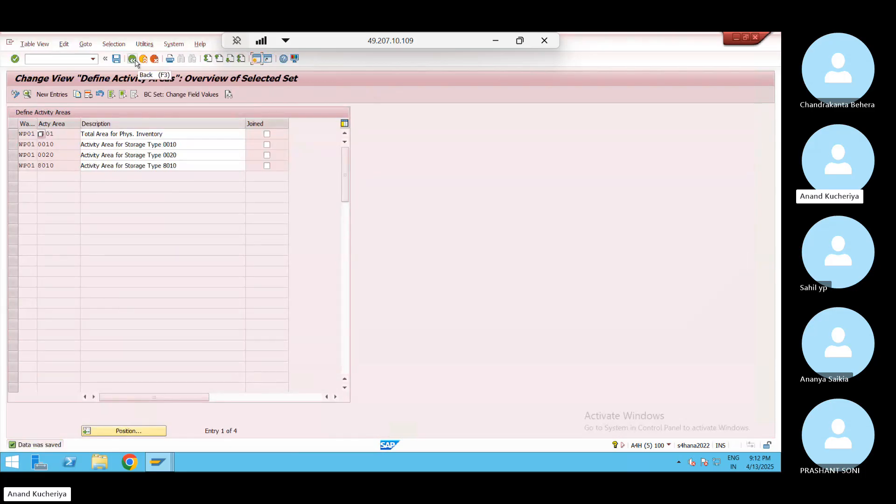
click(136, 61)
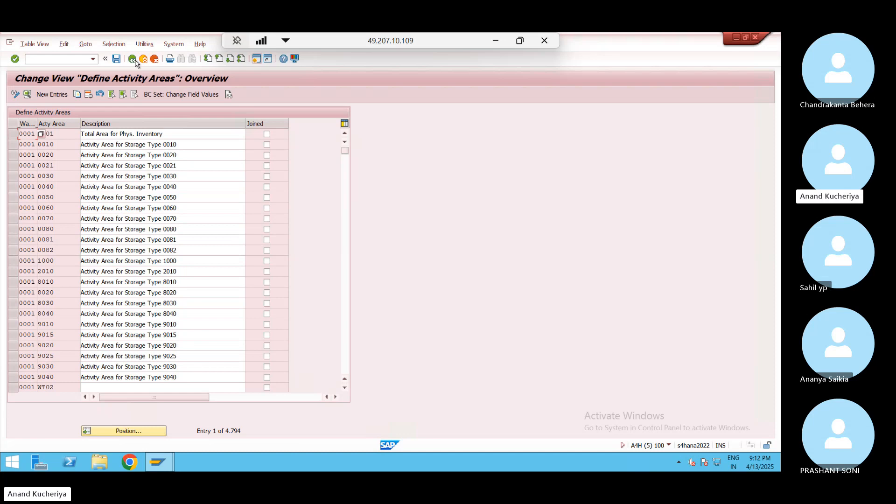
click(59, 135)
click(133, 59)
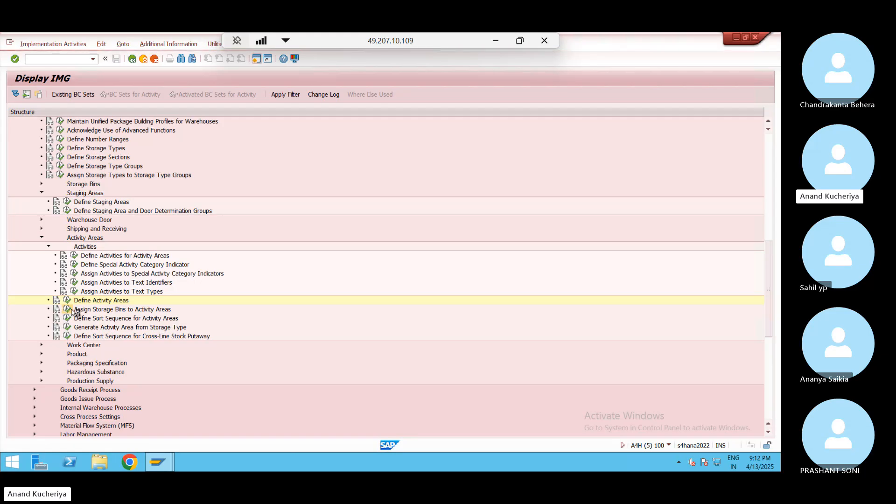
Open Assign Storage Bins to Activity Areas and position the list at warehouse JN02
click(72, 311)
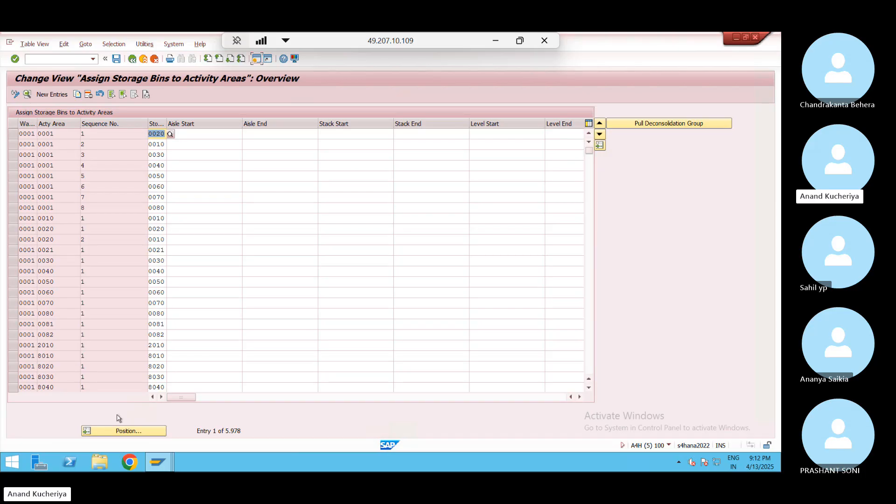
click(123, 432)
text(JN02)
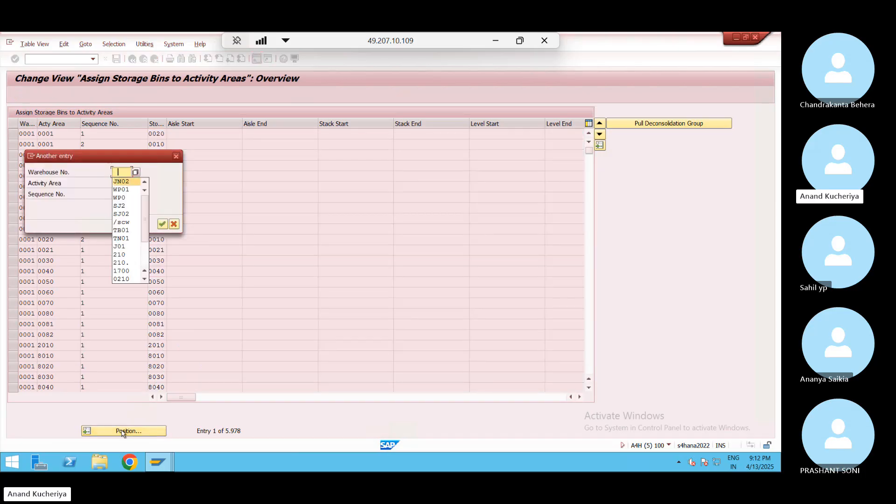
key(Return)
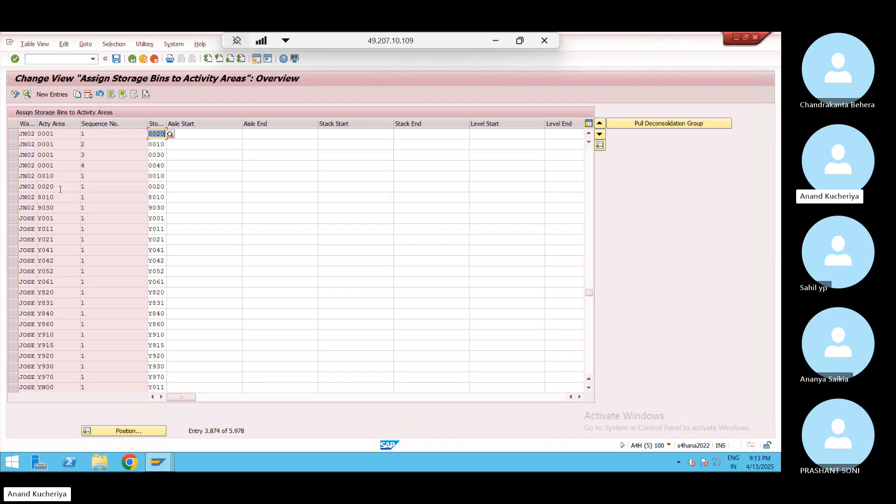
Select the two JN02 0001 rows plus the 0010 and 0020 rows and Copy As
click(13, 134)
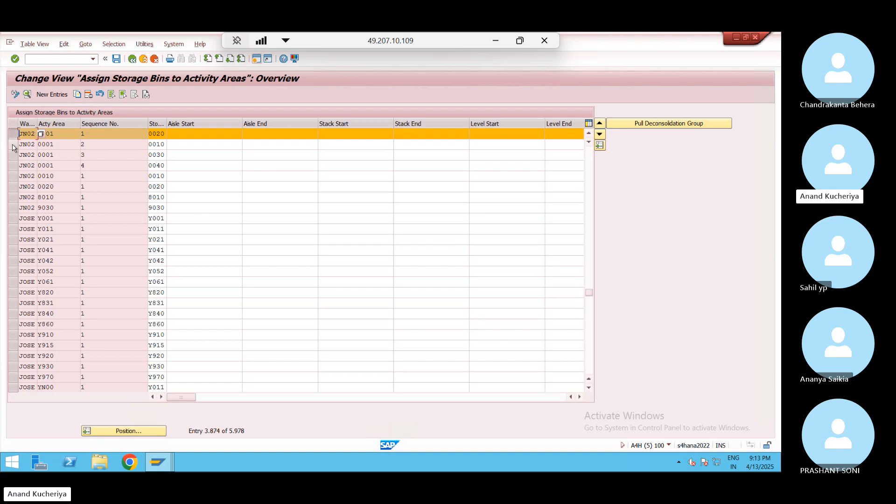
click(13, 145)
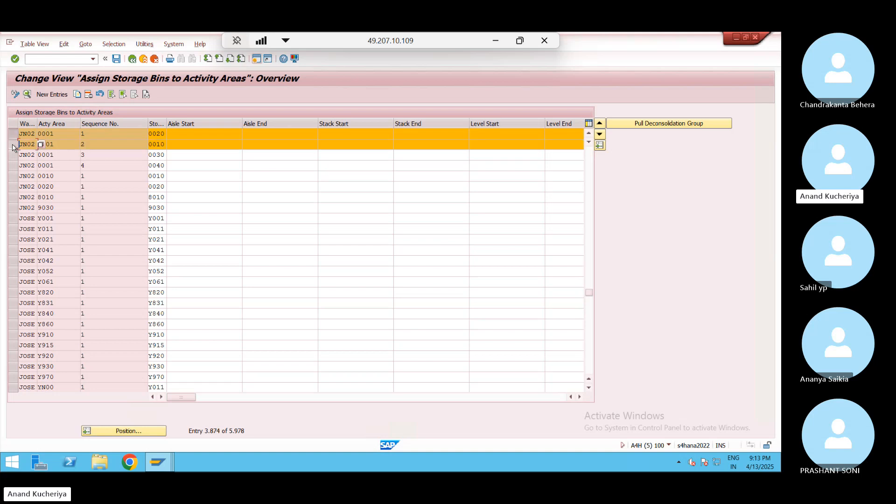
click(13, 176)
click(13, 187)
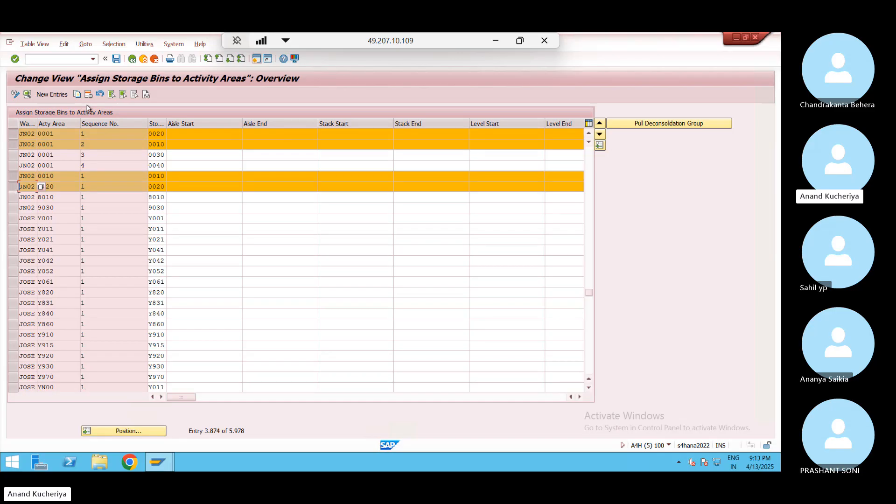
click(78, 95)
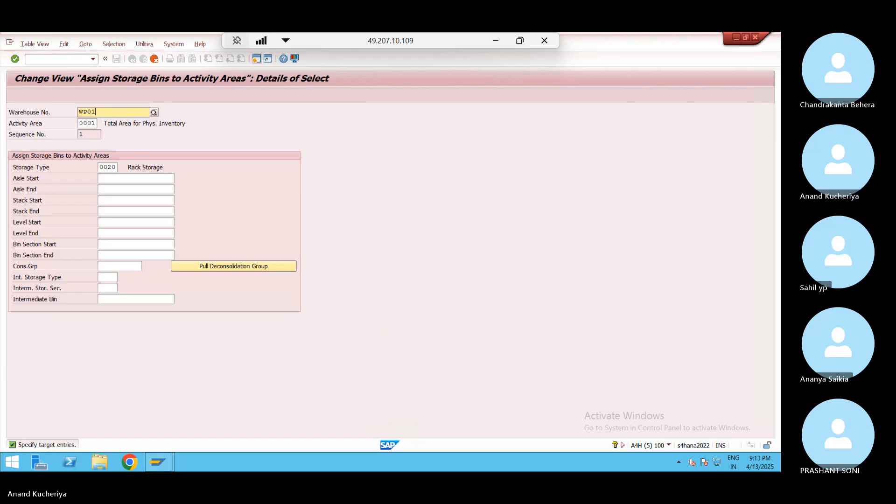
Enter warehouse WP01 on the four copied bin assignments and confirm each
key(Return)
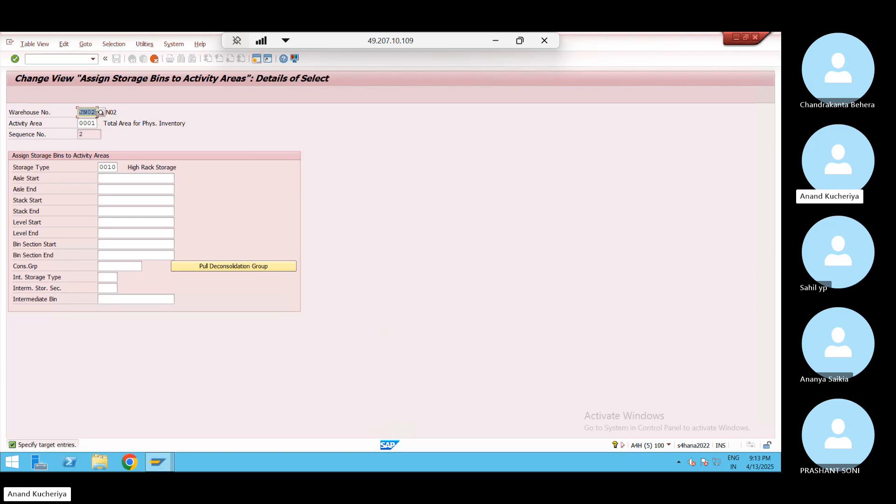
text(WP01)
key(Return)
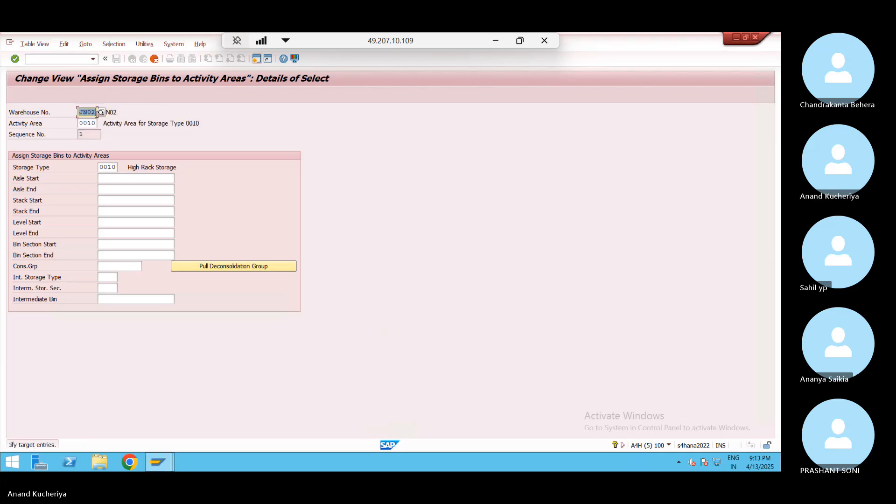
text(WP01)
key(Return)
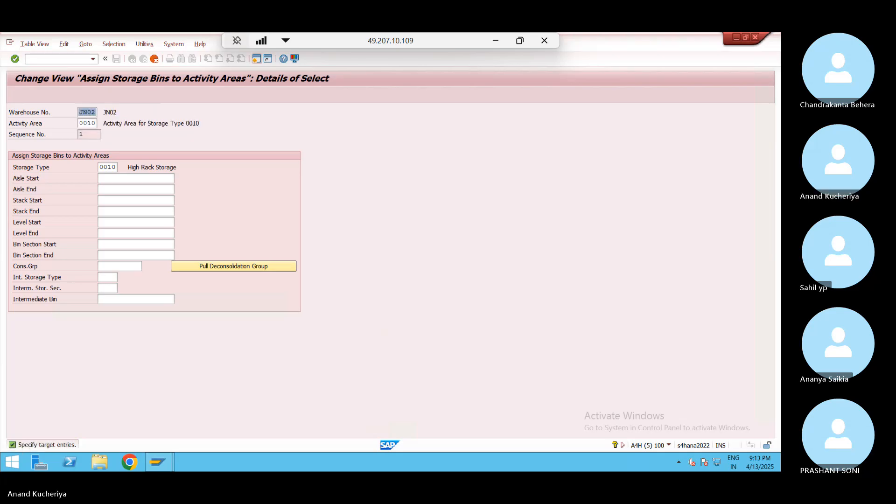
text(WP01)
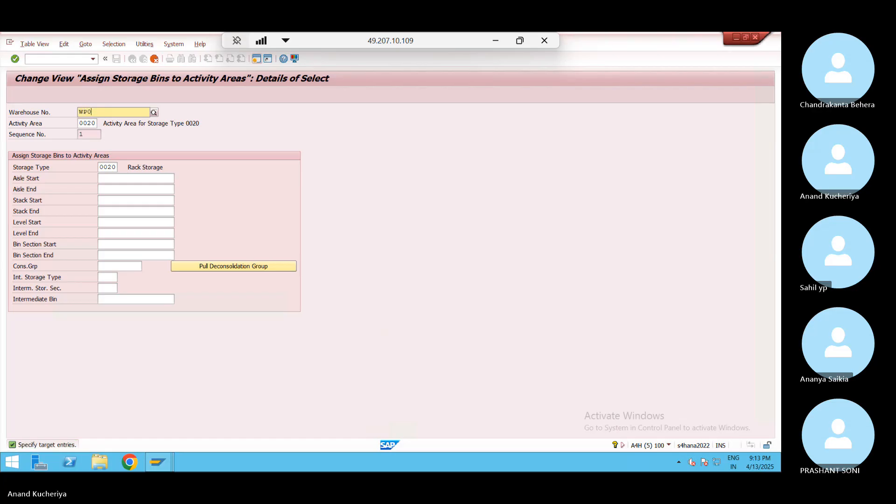
key(Return)
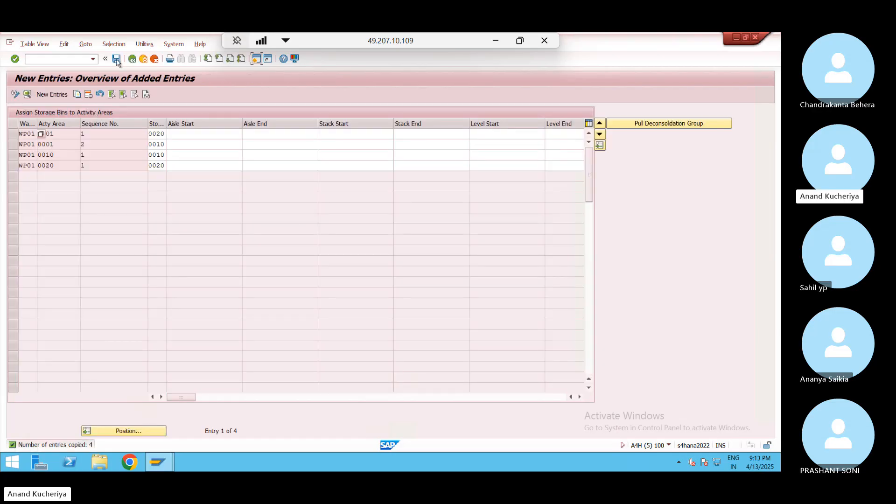
Save the new WP01 bin assignments under the customizing request and return to the table
click(116, 58)
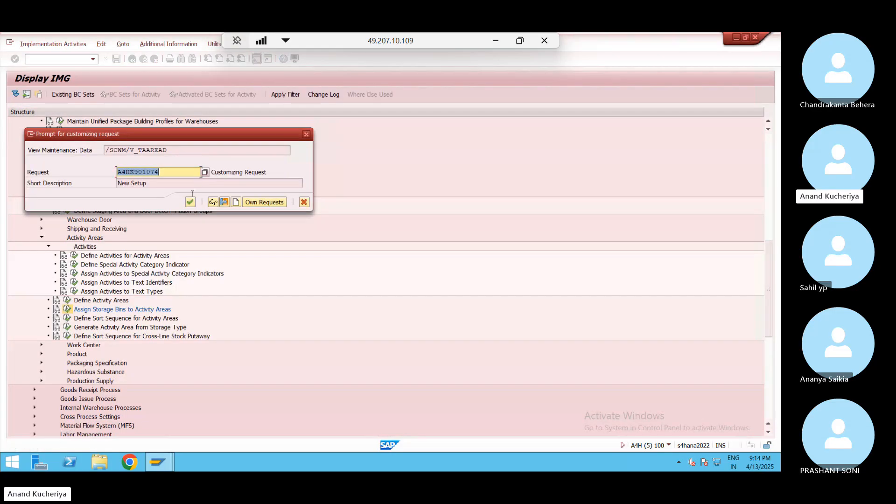
click(190, 202)
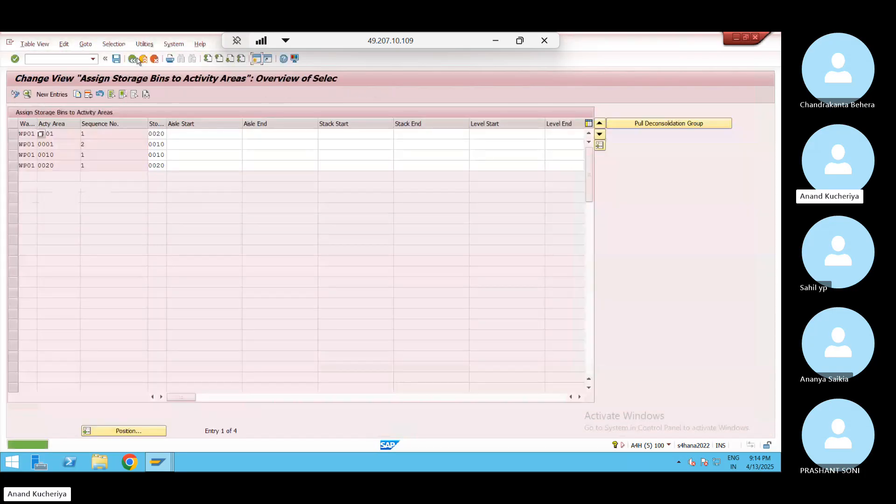
click(132, 59)
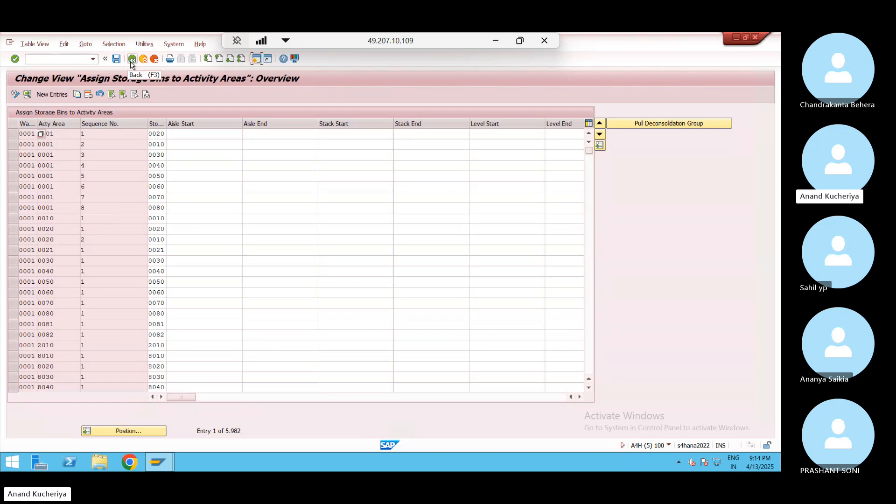
Open Define Sort Sequence for Activity Areas and position the list at warehouse JN02
click(132, 61)
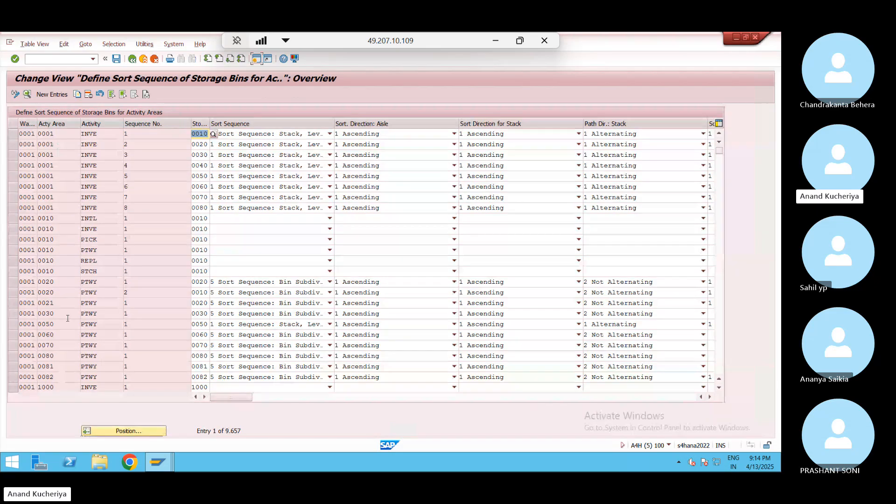
click(141, 431)
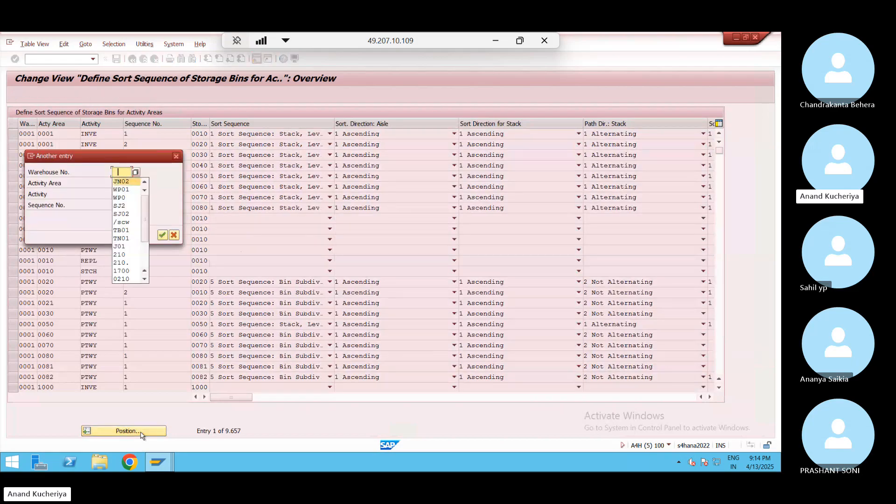
key(Return)
key(Return)
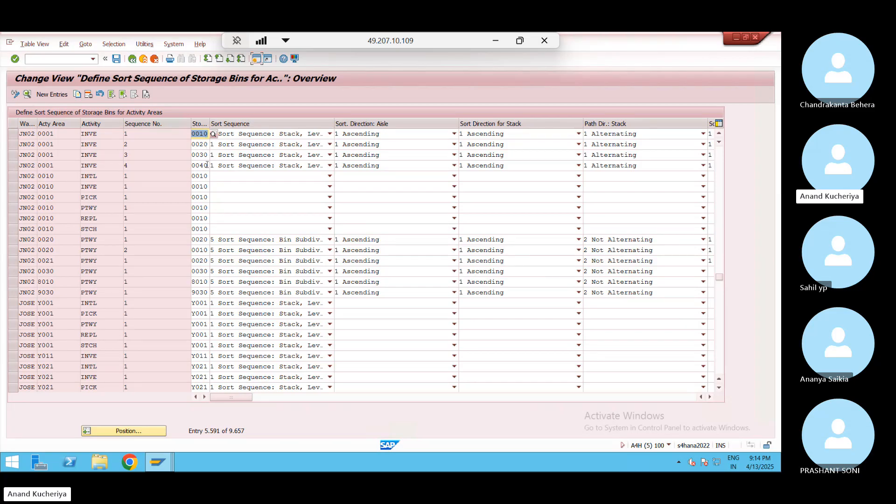
Inspect the JN02 entries' activity areas and area 0010's PICK, PTWY, REPL and STCH activities
click(100, 134)
click(59, 197)
click(59, 208)
click(64, 197)
click(103, 198)
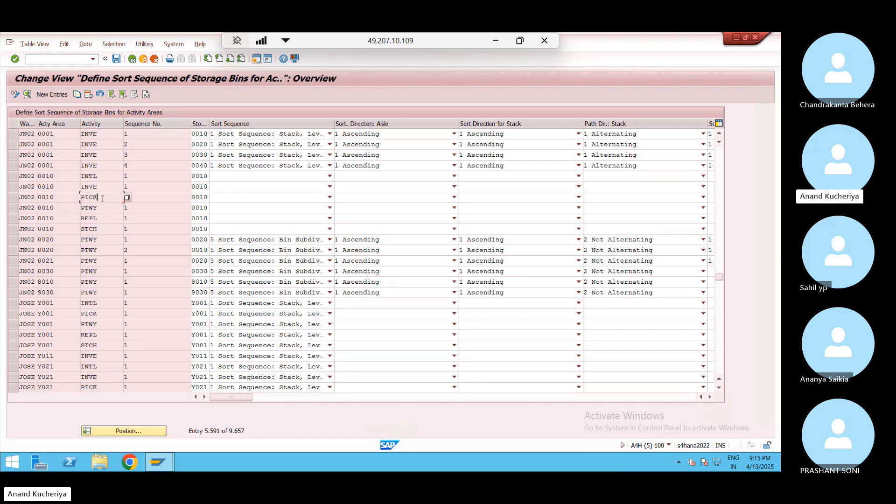
click(104, 208)
click(105, 220)
click(104, 229)
Select JN02's 0001 INVE rows 1–2 and area 0010's INTL, INVE, PICK, PTWY, REPL, STCH rows
click(12, 134)
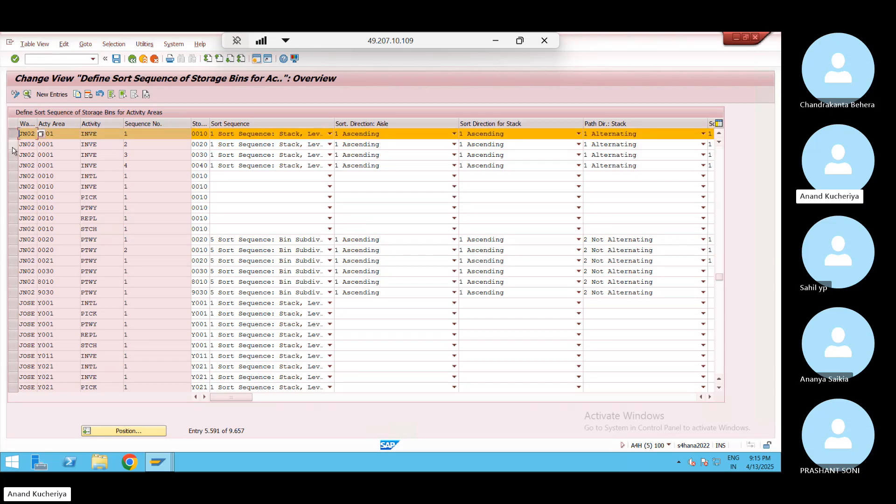
click(13, 146)
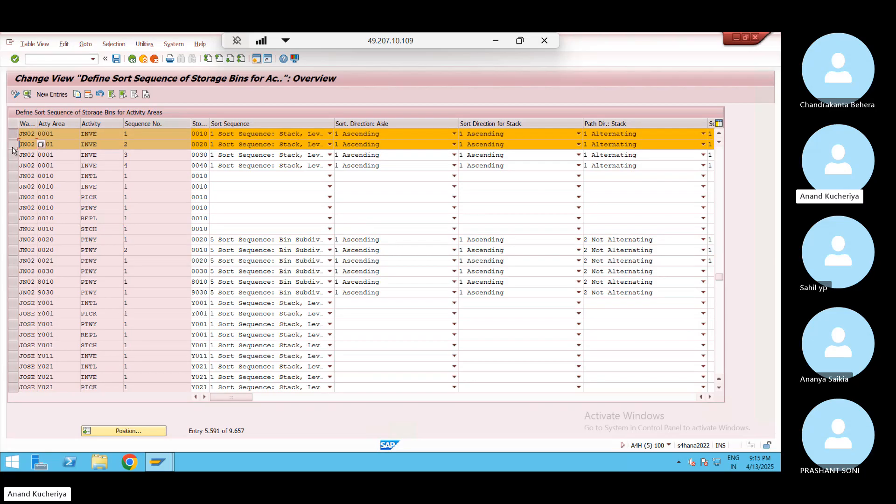
click(13, 176)
click(13, 187)
click(14, 198)
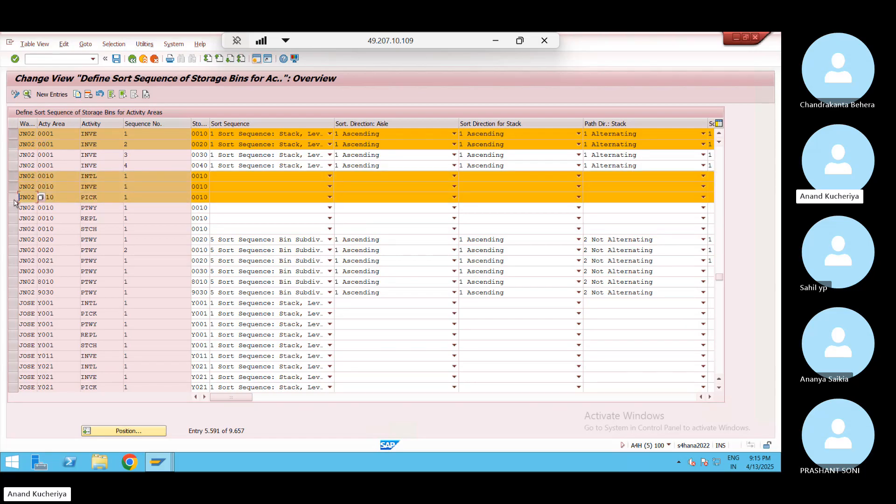
click(13, 208)
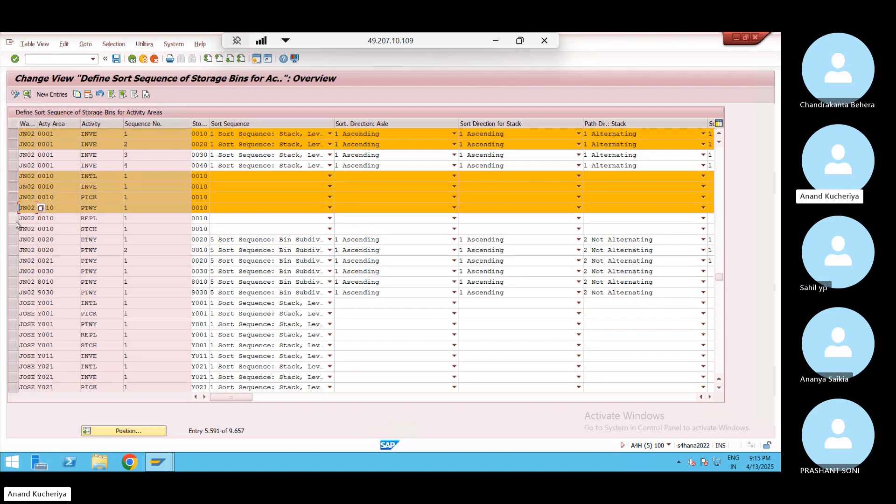
click(13, 218)
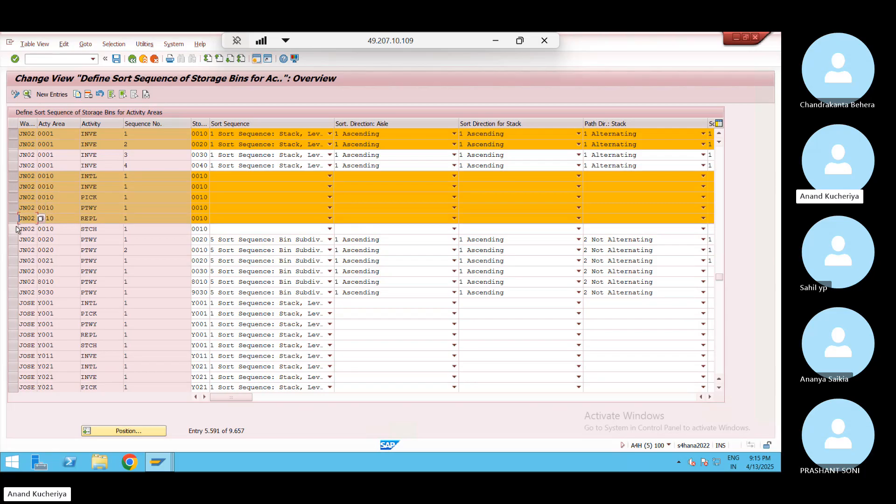
click(17, 229)
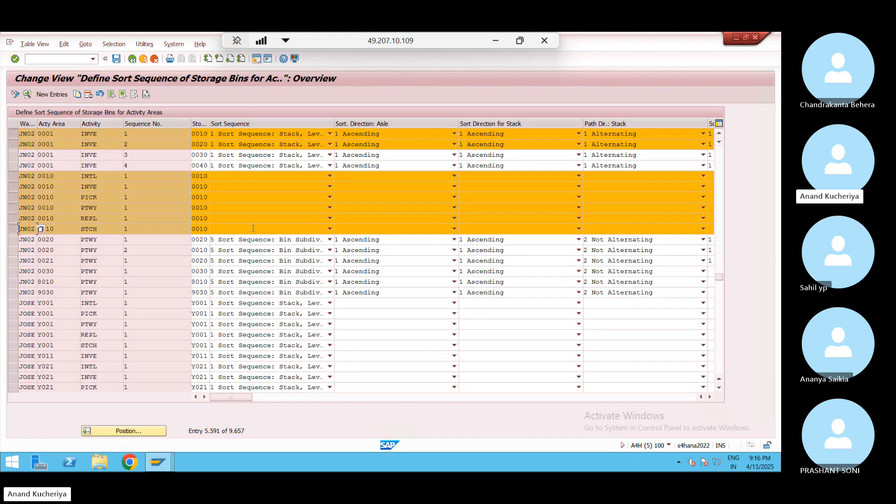
Copy the selected sort sequence entries, keeping area 0001 and setting warehouse number WP01
click(77, 95)
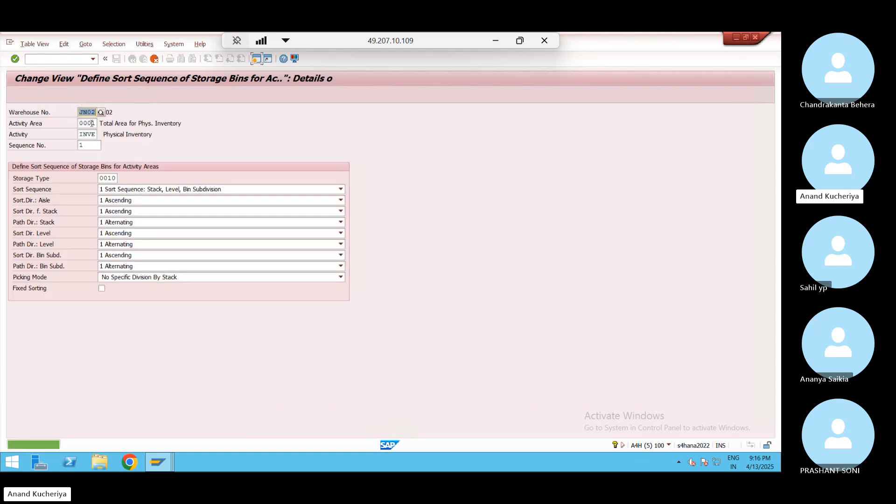
click(92, 123)
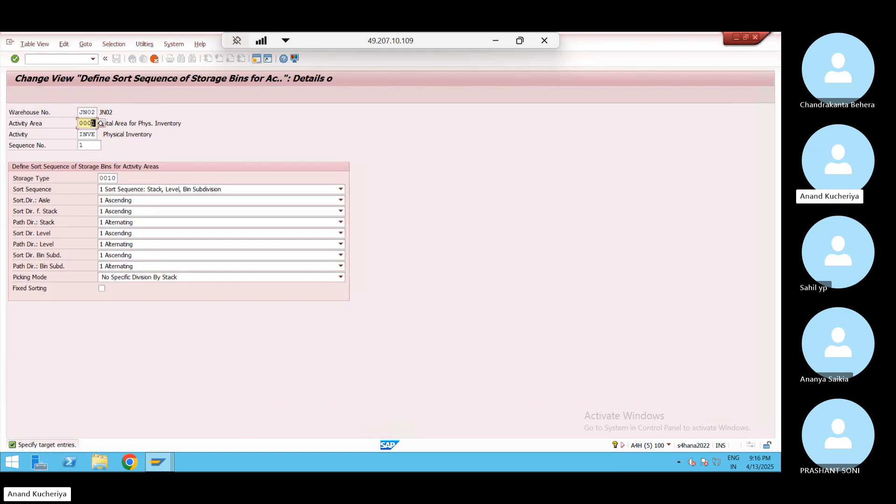
text(WP0)
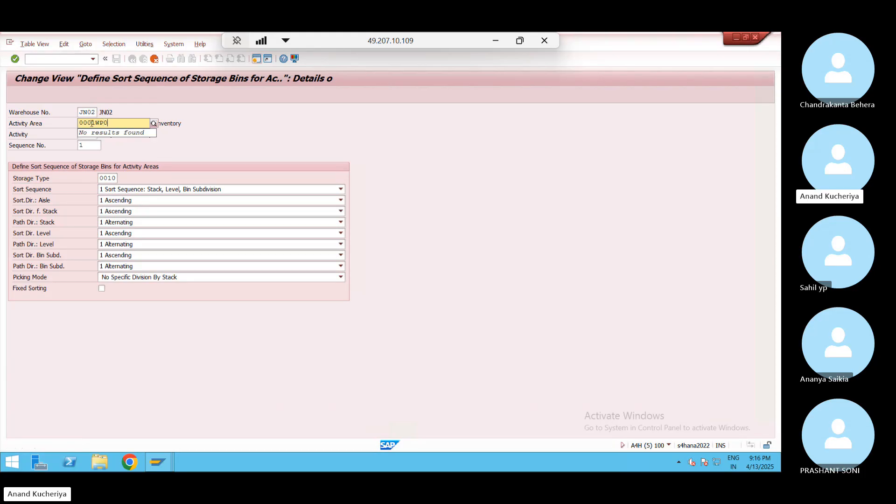
key(BackSpace)
key(BackSpace)
key(BackSpace)
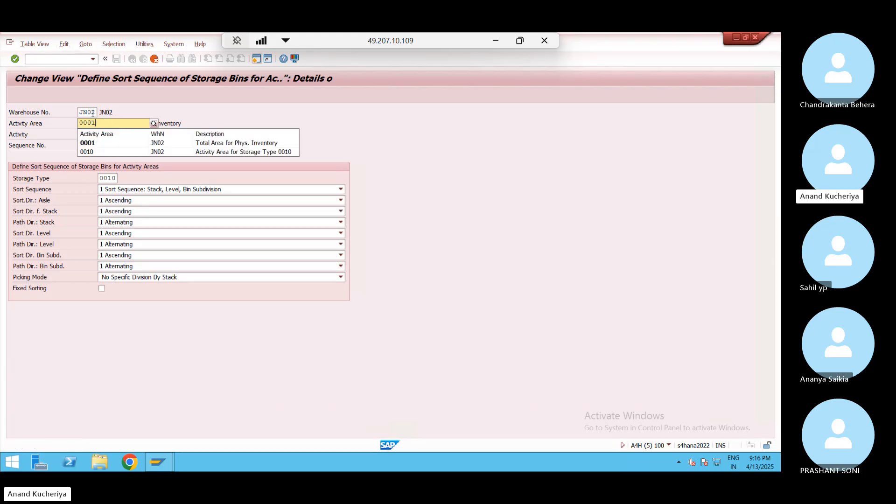
double_click(95, 112)
key(BackSpace)
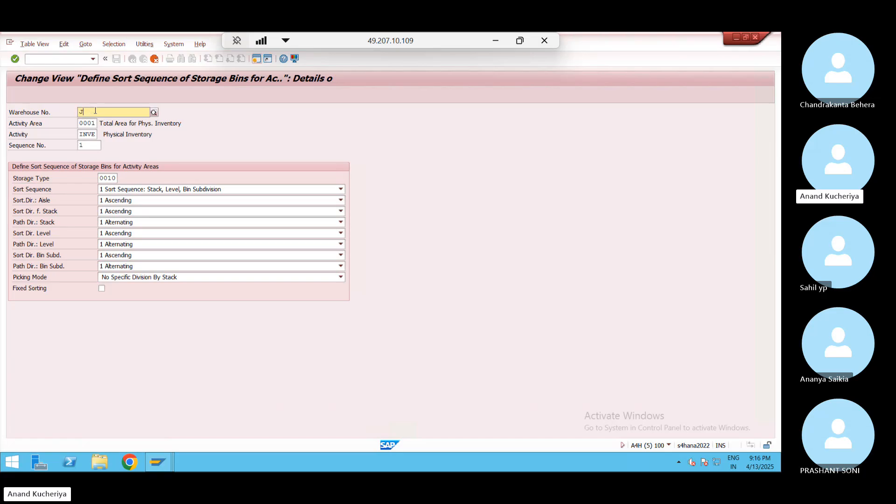
text(WP01)
key(Return)
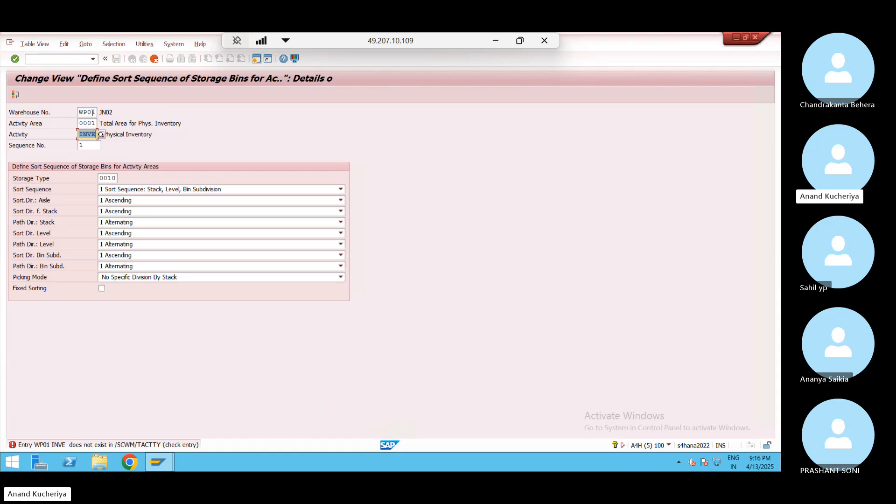
Re-enter WP01 as the copy's warehouse number and validate the entry
click(95, 112)
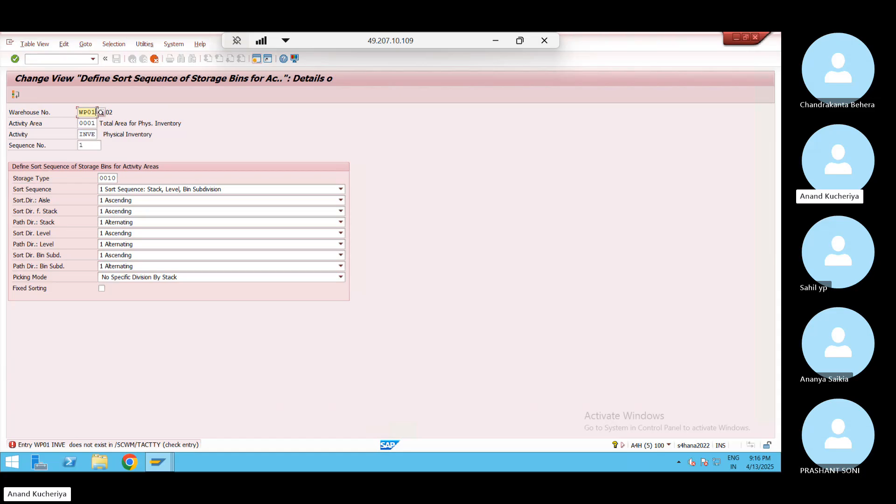
key(BackSpace)
key(BackSpace)
key(BackSpace)
key(BackSpace)
text(WP01)
key(Tab)
key(Tab)
key(Return)
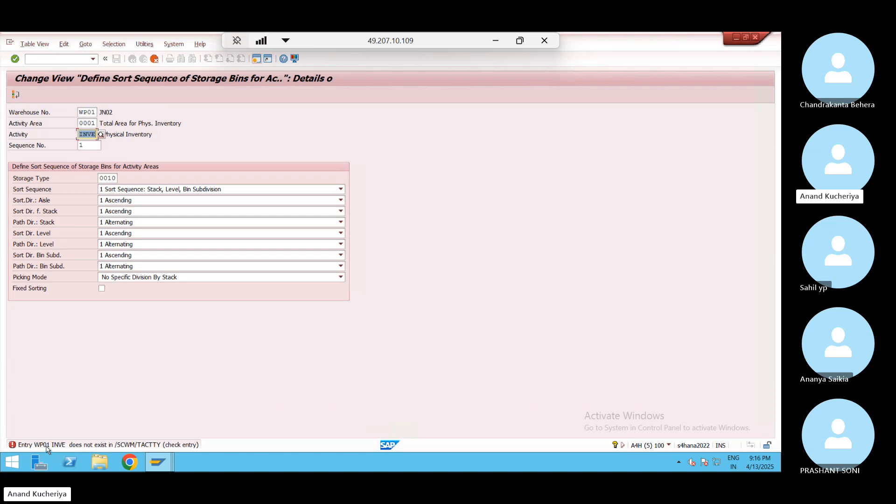
Discard the copy, rejected because activity INVE is undefined for WP01, and return to the tree
click(155, 59)
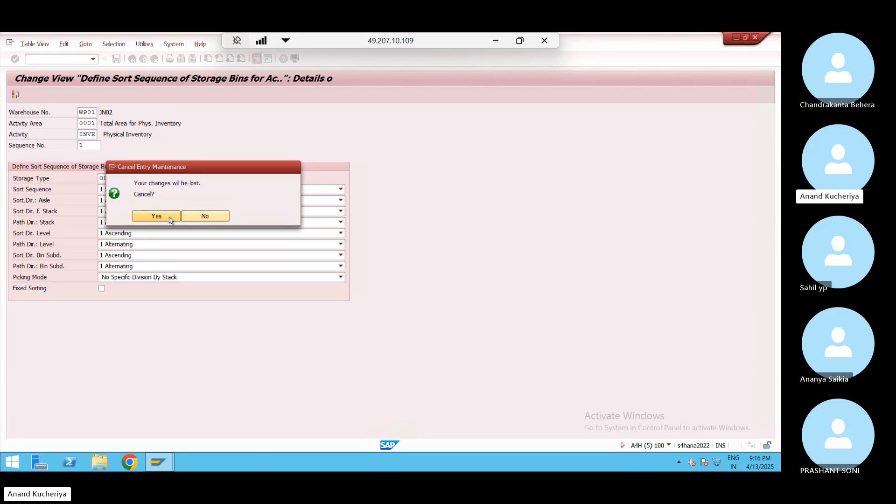
click(170, 217)
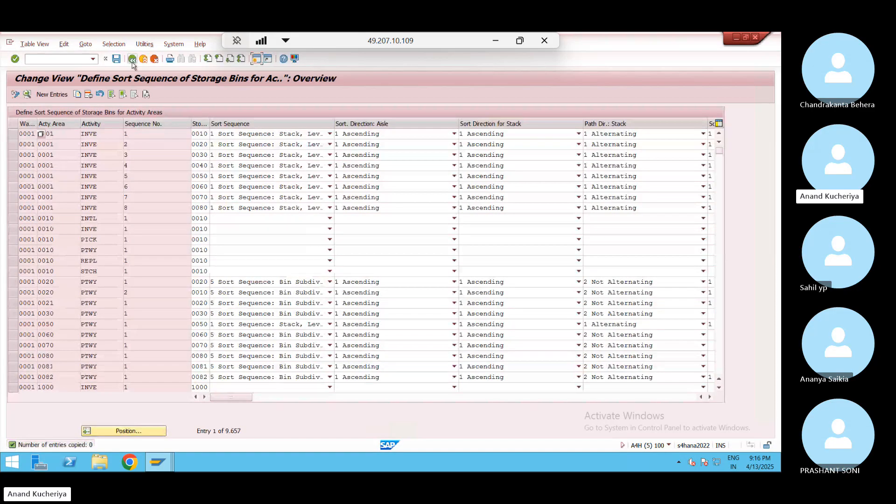
click(132, 61)
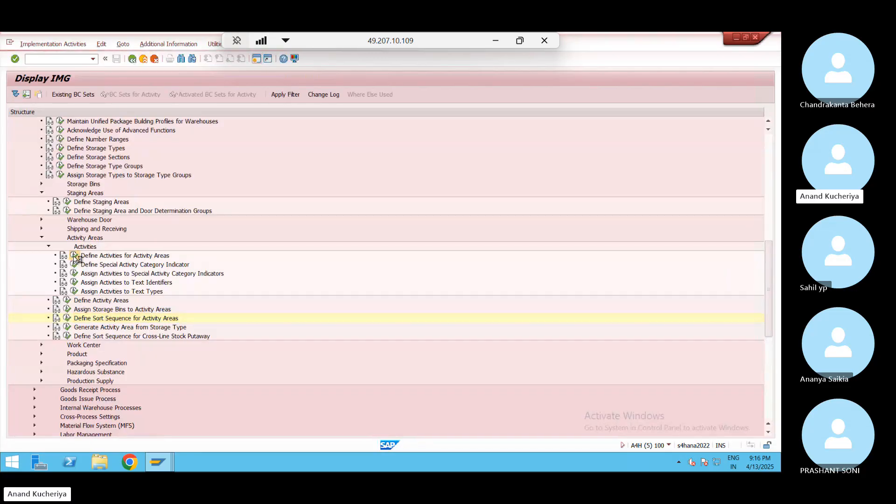
In Define Activities for Activity Areas, jump to JN02 and select its eight activities CLSP–STCH
click(74, 256)
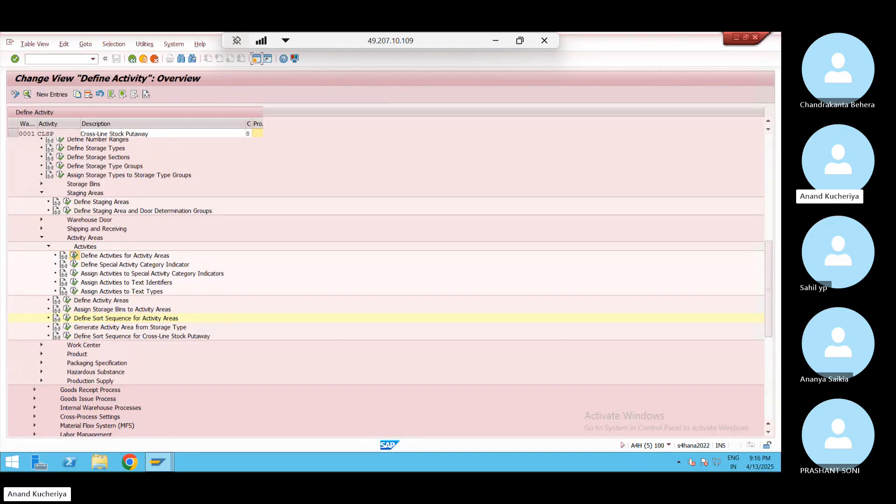
click(145, 432)
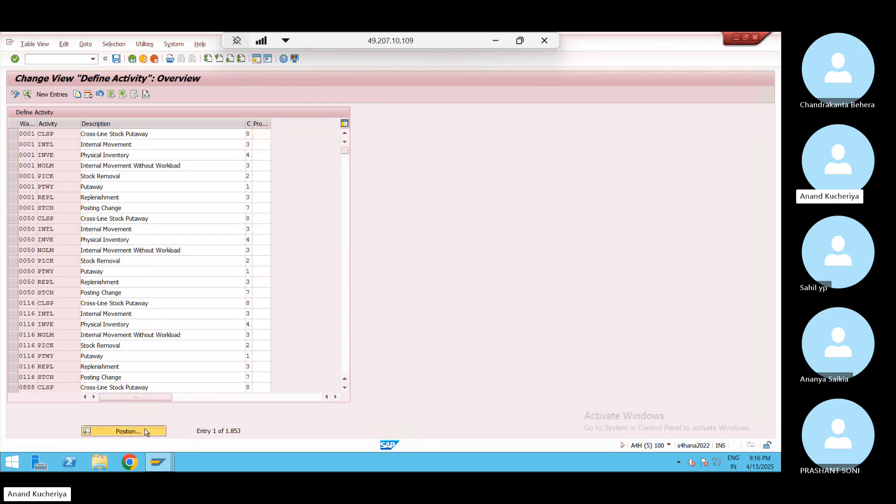
key(Return)
key(Return)
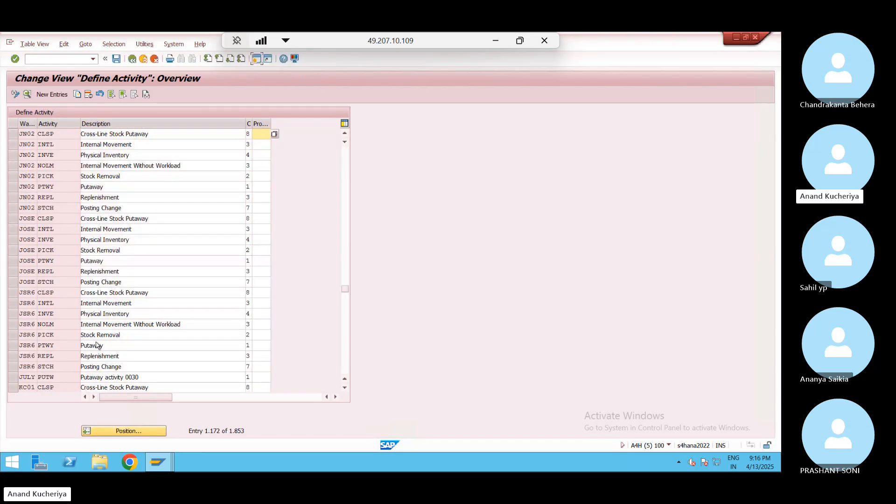
click(14, 135)
click(13, 145)
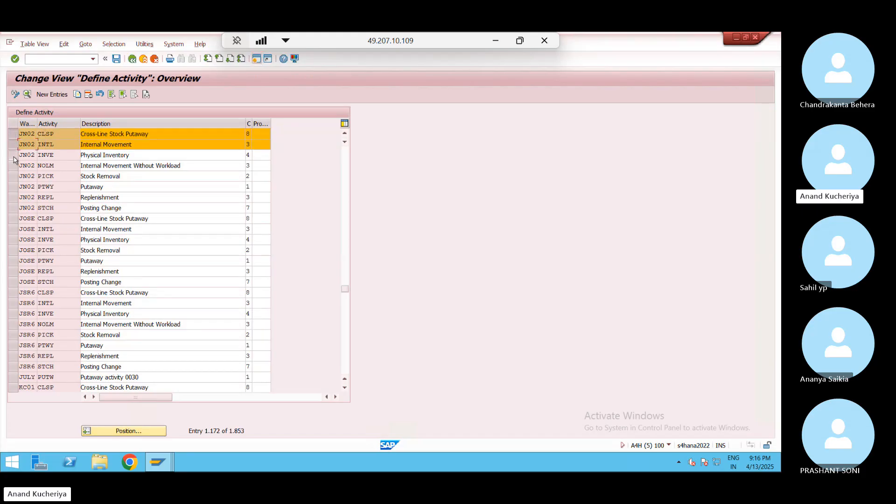
click(13, 157)
click(13, 167)
click(14, 177)
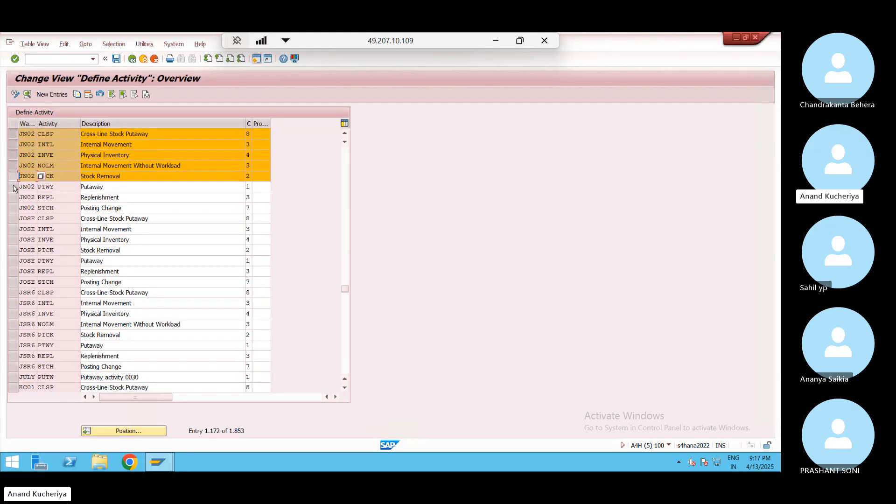
click(13, 187)
click(14, 197)
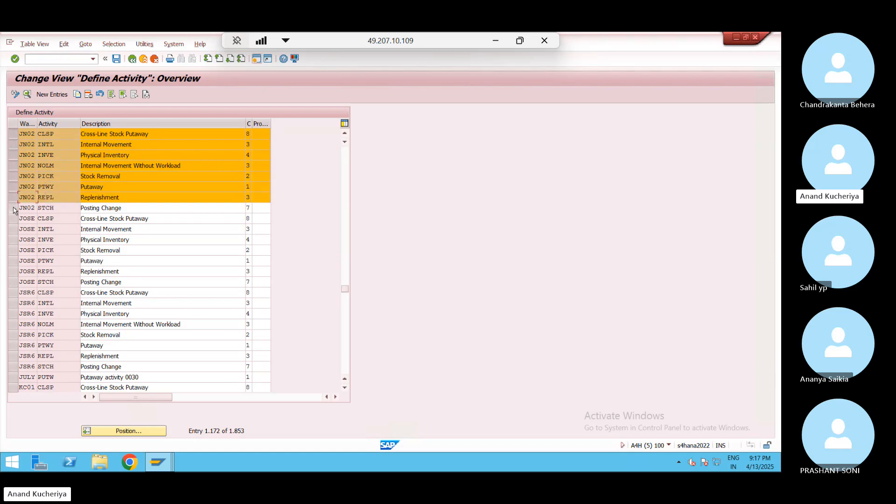
click(13, 210)
Copy the selected activities, assigning warehouse WP01 to the CLSP and INTL copies
click(77, 95)
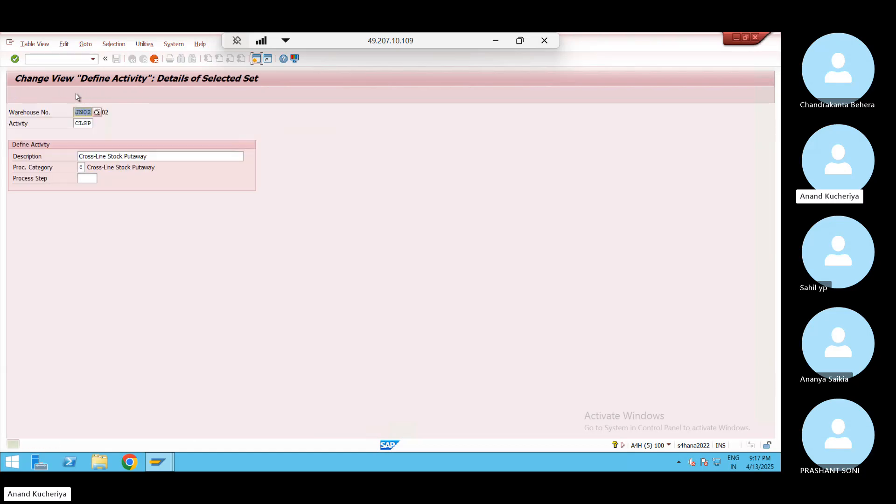
key(BackSpace)
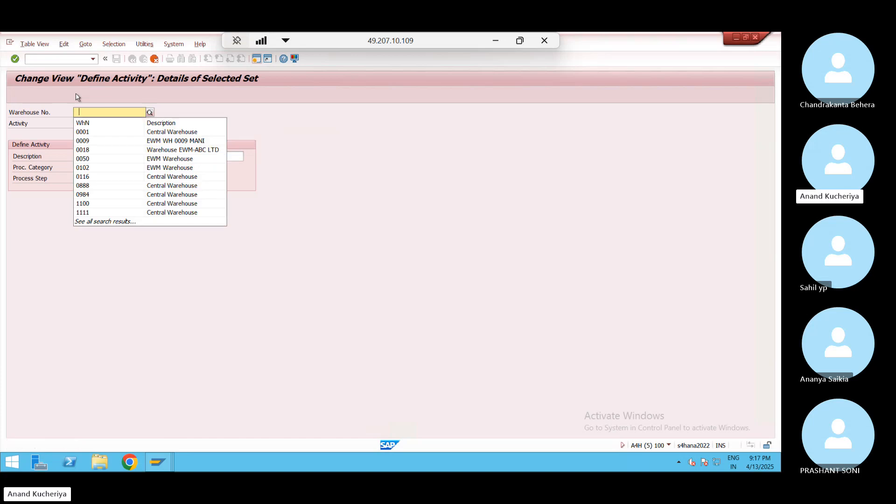
key(Down)
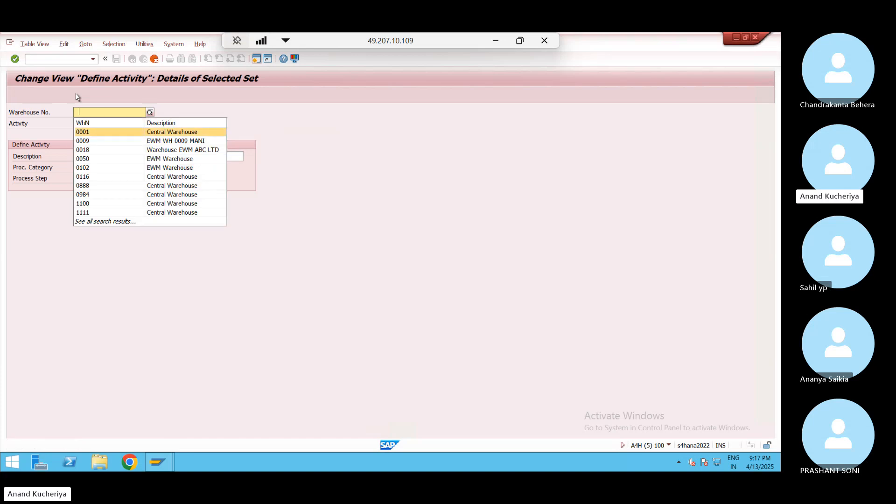
text(WP01)
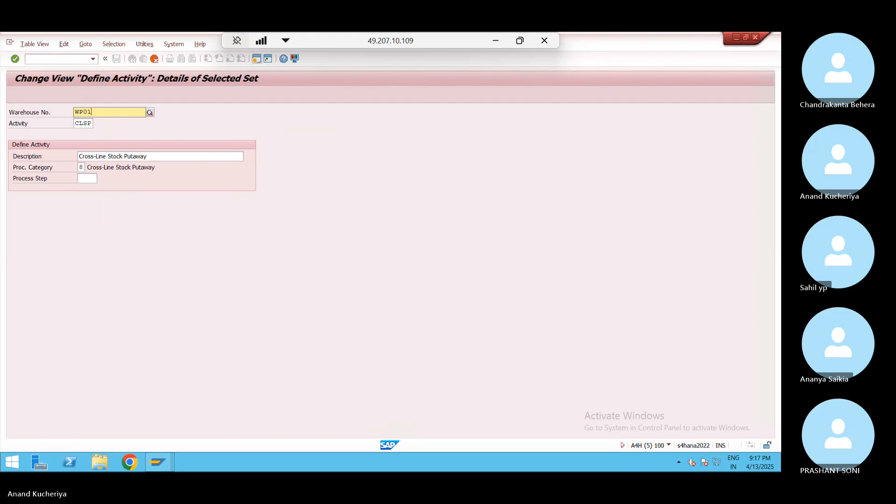
key(Return)
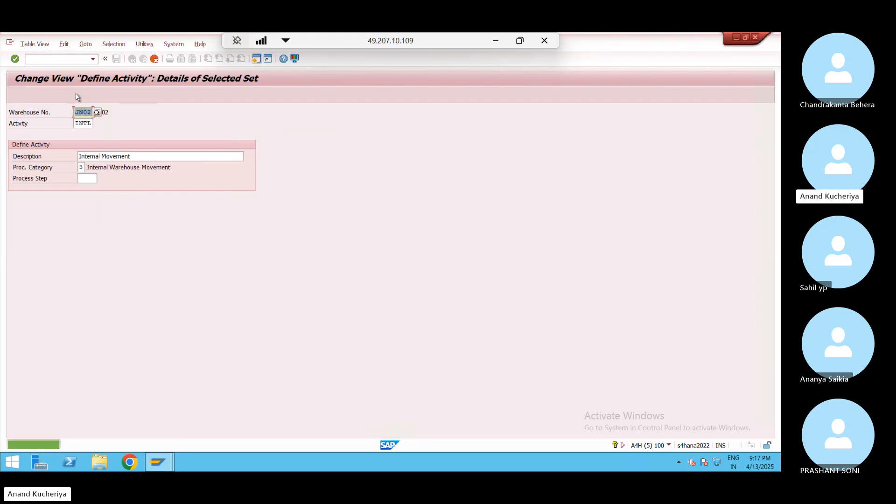
text(WP01)
key(Return)
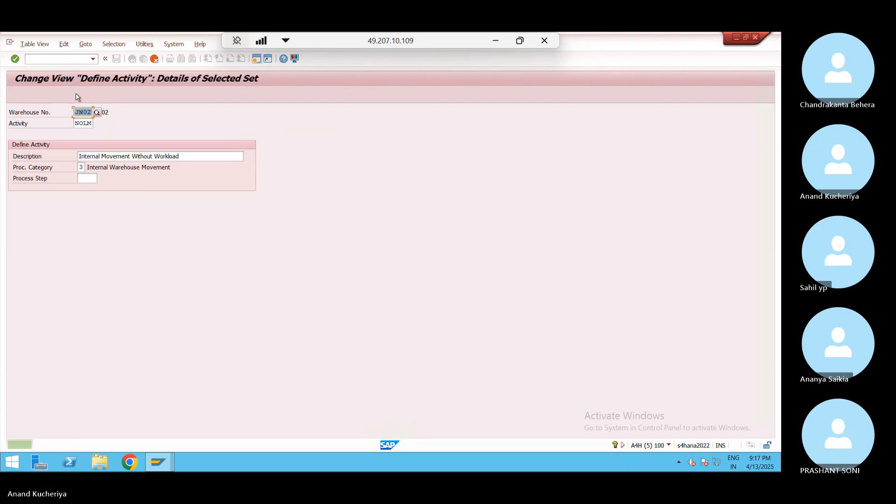
Enter MH10 as warehouse for the NOLM, PICK, PTWY and REPL copies, and WP01 for the last
text(MH10)
key(Return)
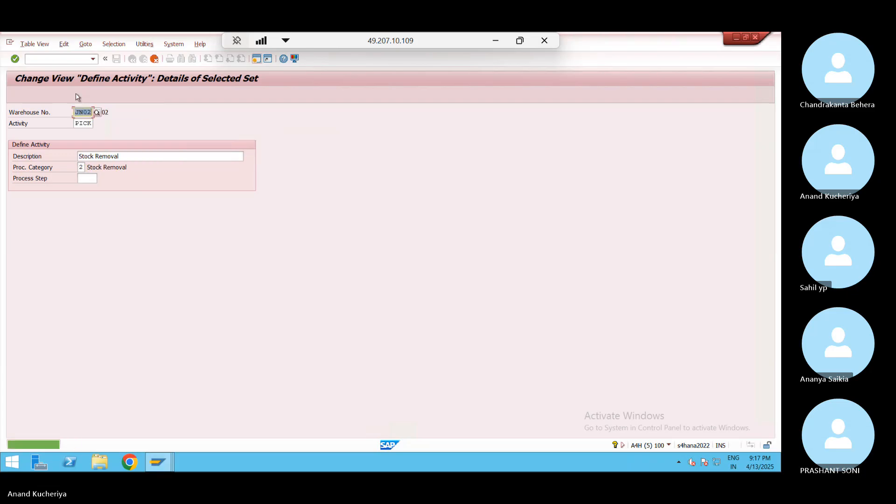
text(MH10)
key(Return)
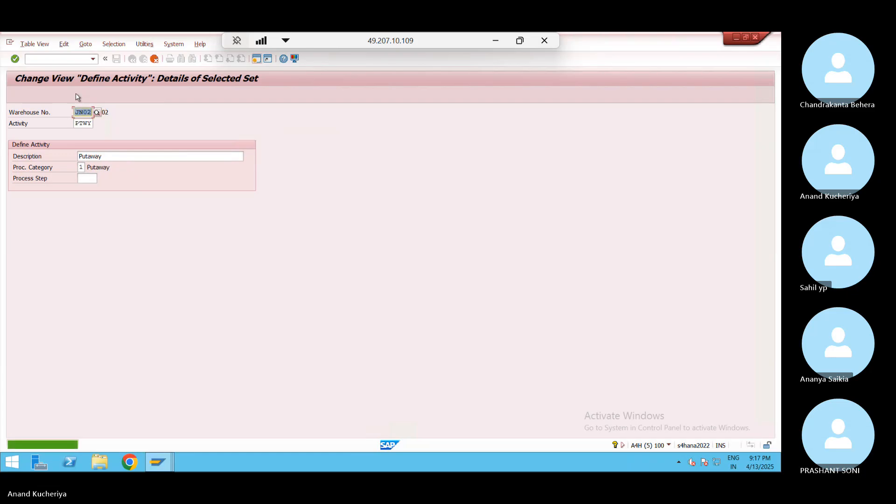
text(MH10)
key(Return)
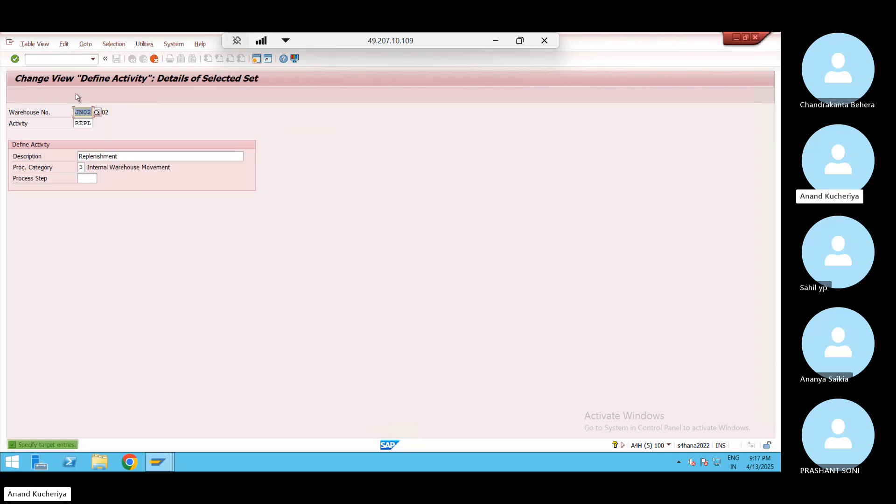
text(MH10)
key(Return)
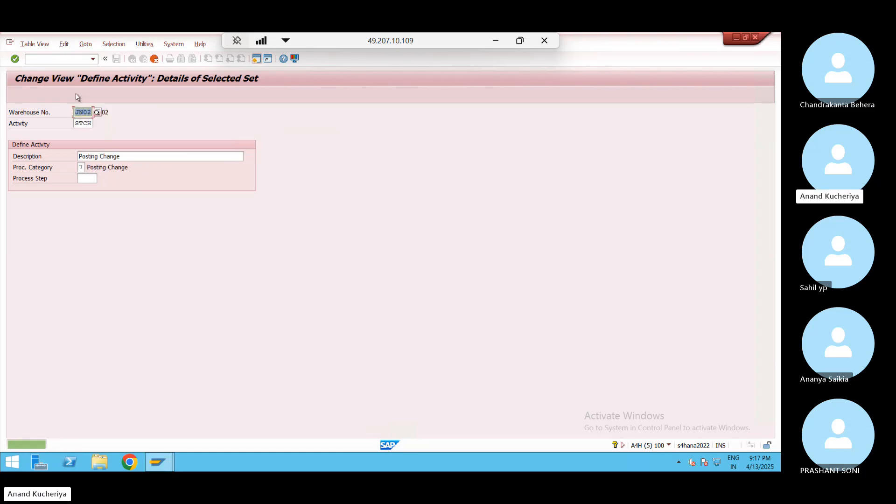
text(WP01)
key(Return)
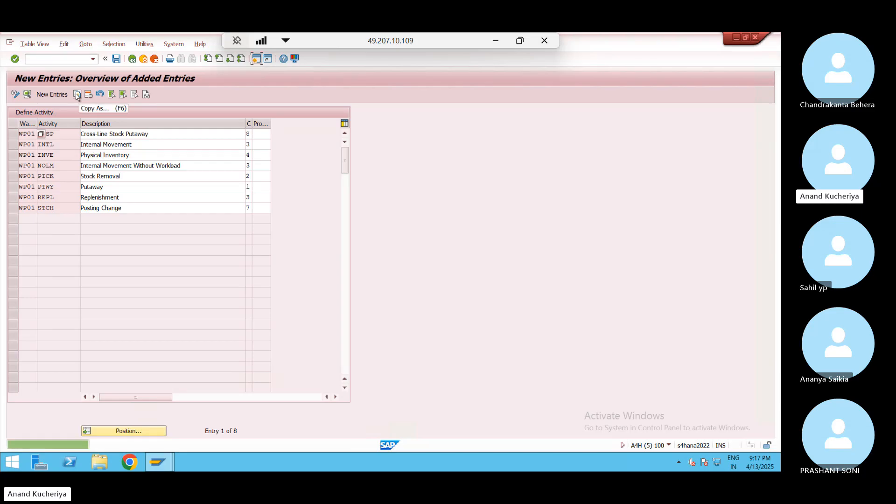
Save the new WP01 activities under the customizing request and return to the tree
click(116, 59)
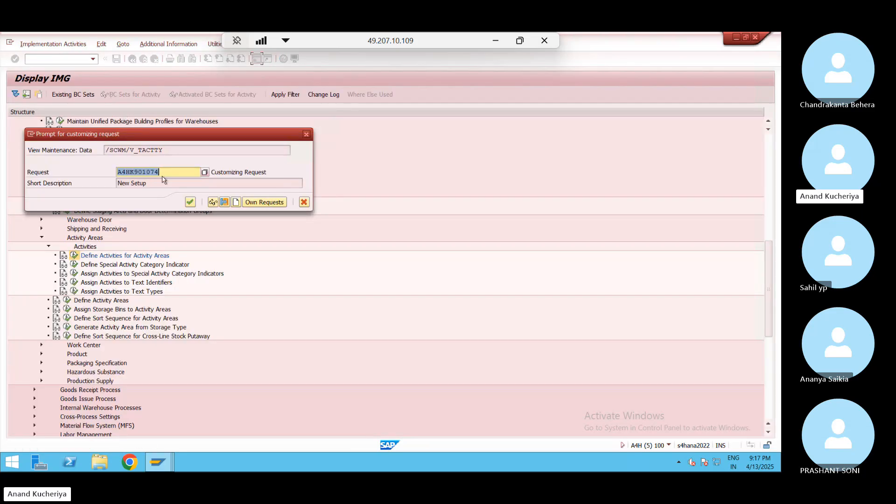
click(190, 204)
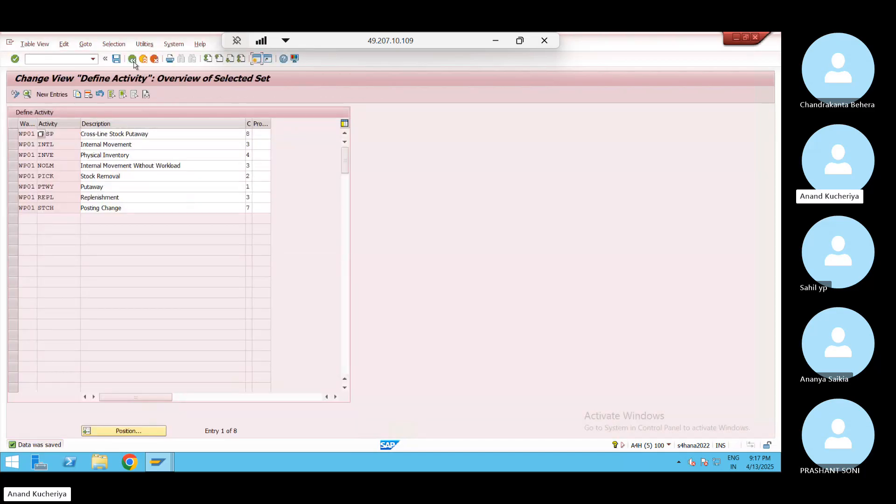
click(132, 59)
click(133, 59)
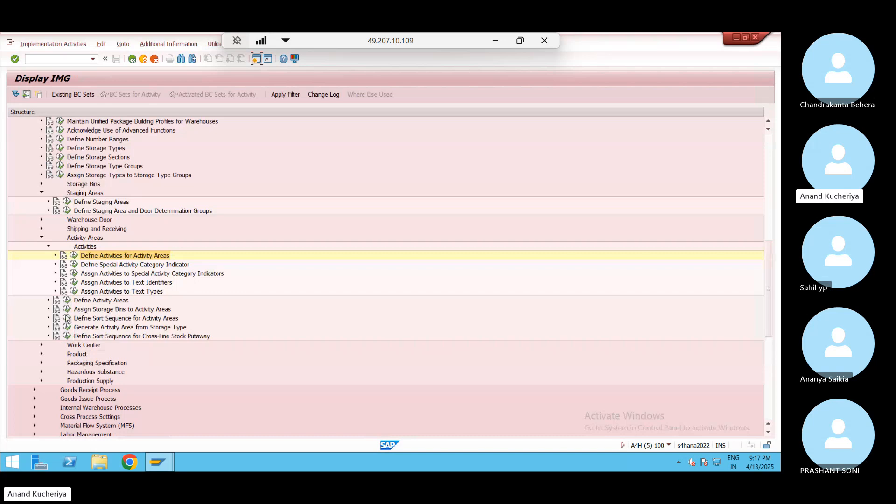
Open Define Sort Sequence for Activity Areas and jump to warehouse JN02's entries
click(67, 318)
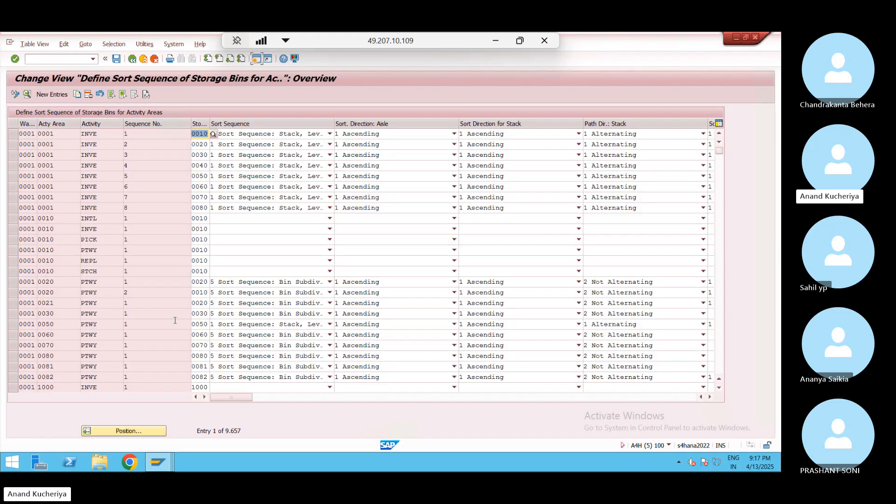
click(137, 432)
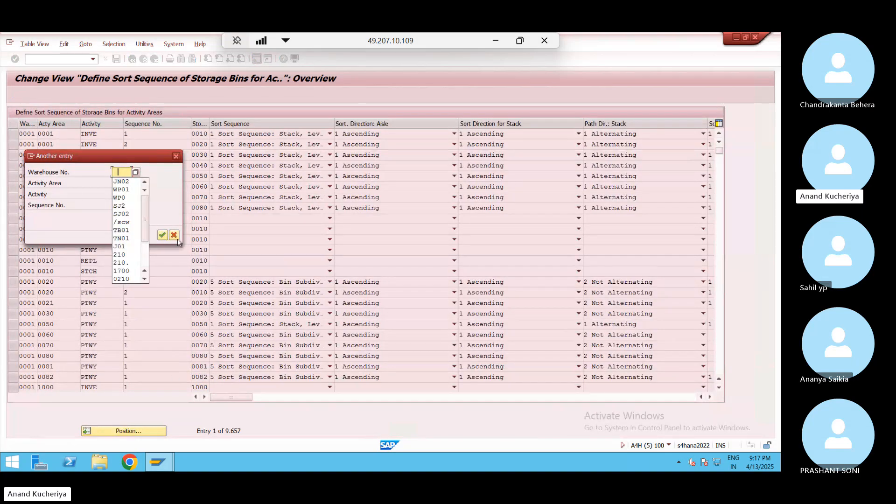
click(127, 182)
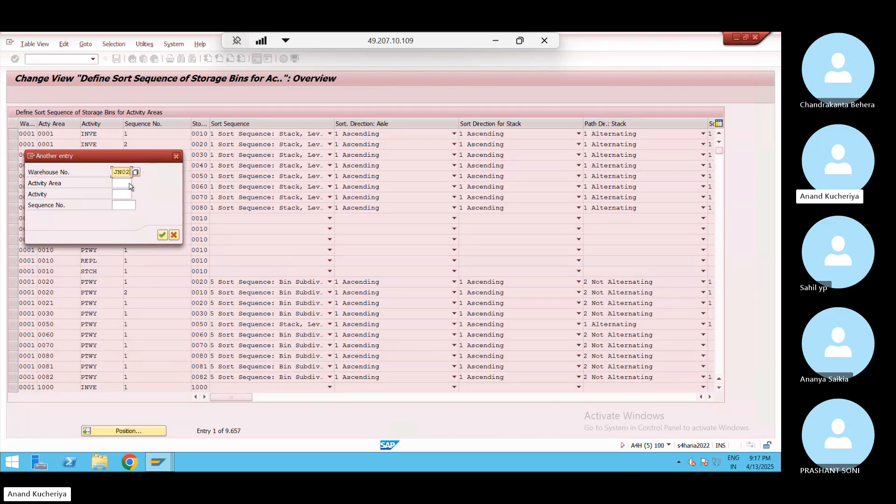
key(Return)
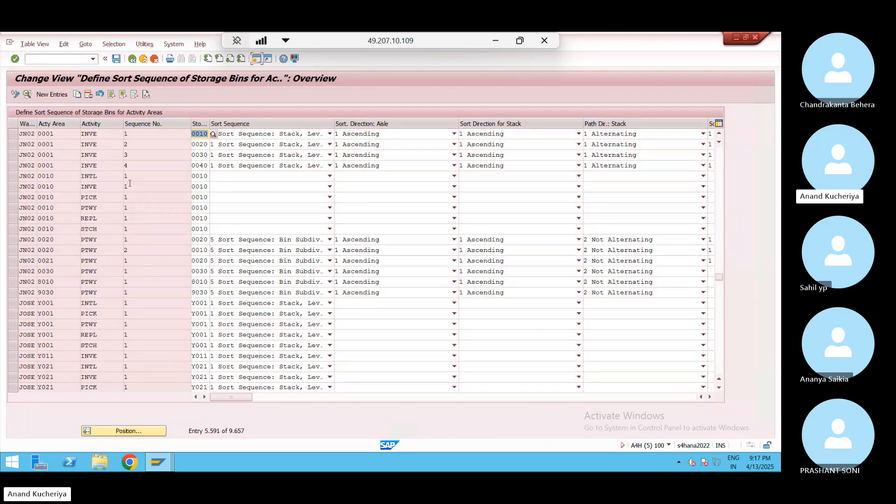
Select JN02's 0001 INVE sequences 1–2 and area 0010's INTL, INVE, PICK, PTWY, REPL rows
click(18, 135)
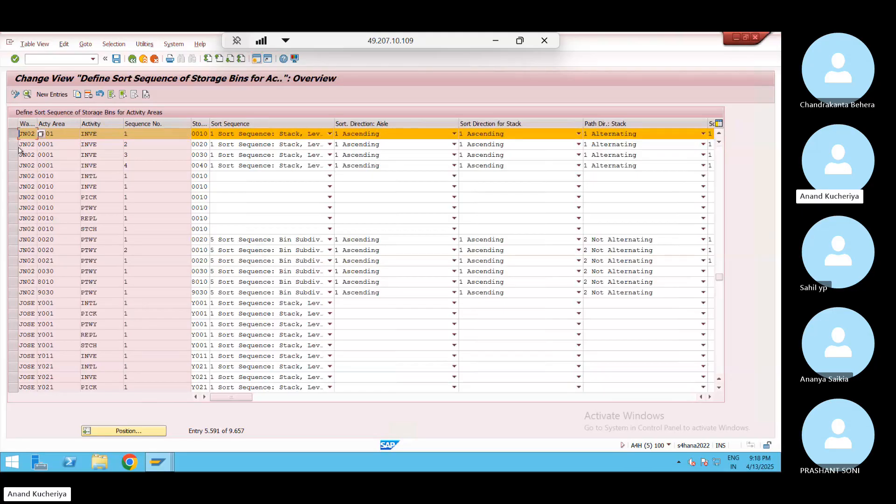
click(10, 147)
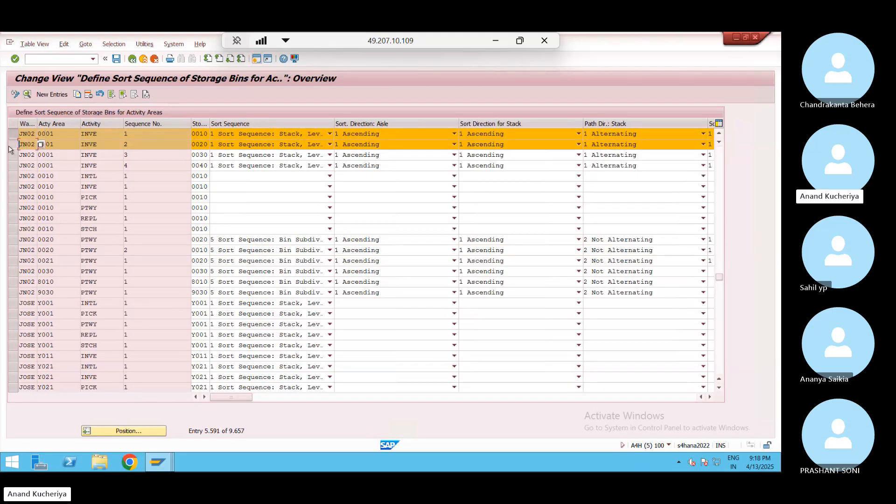
click(12, 176)
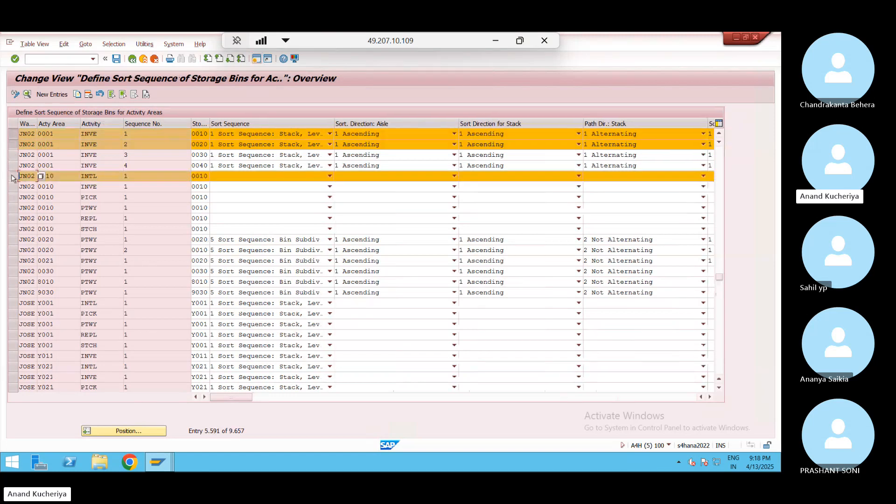
click(12, 187)
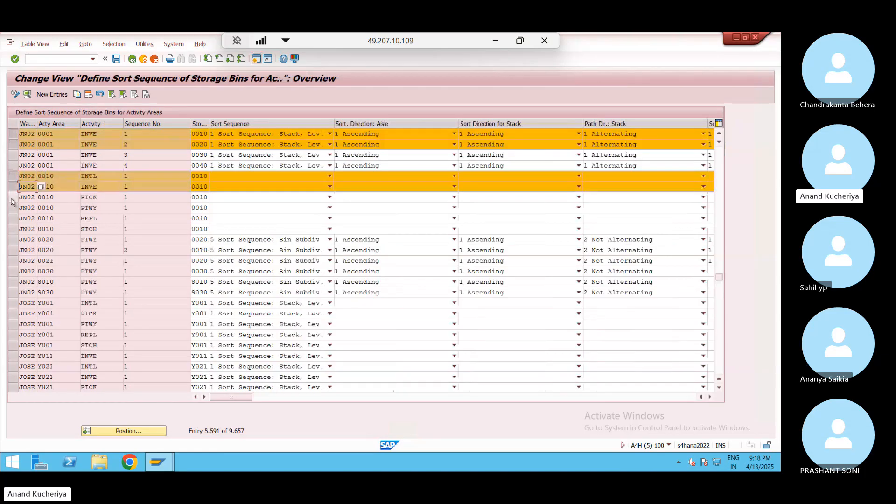
click(11, 197)
click(12, 208)
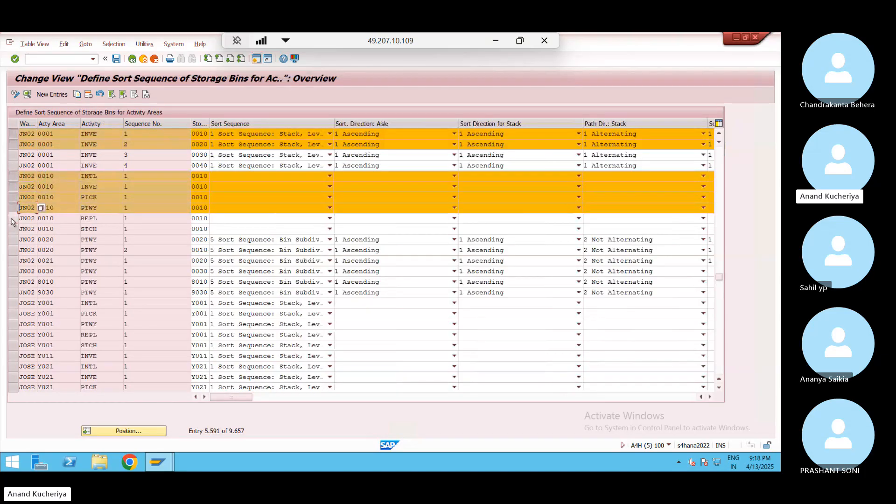
click(12, 218)
Copy the seven selected entries, setting warehouse number WP01 on each copy
click(78, 94)
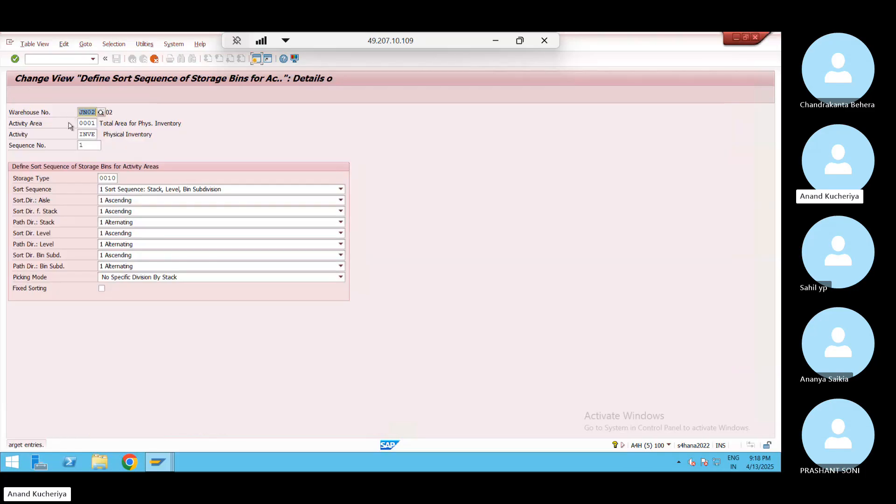
text(WP01)
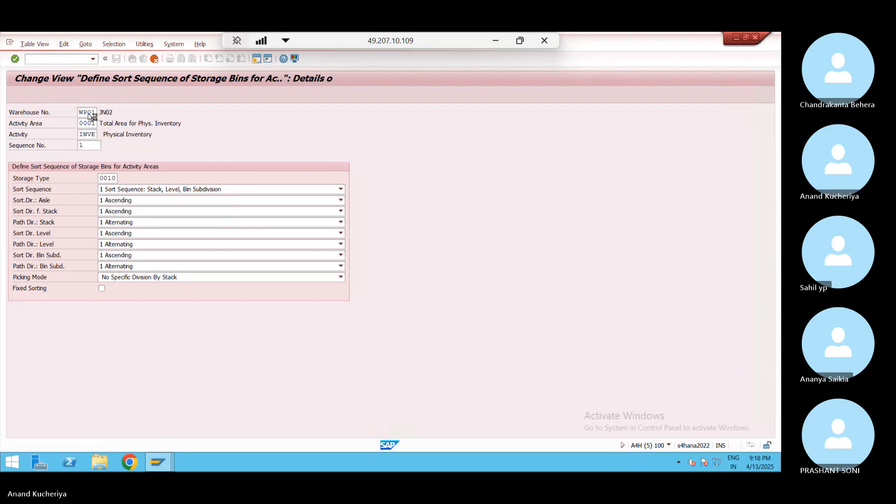
key(Return)
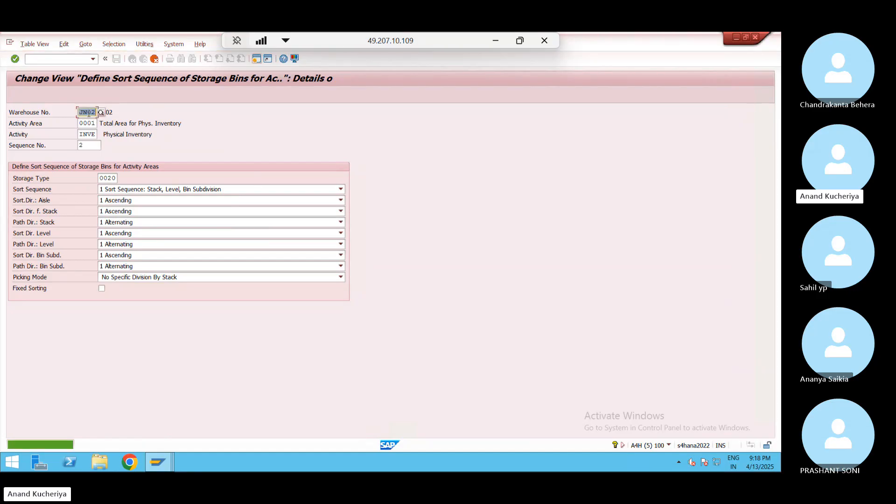
key(Return)
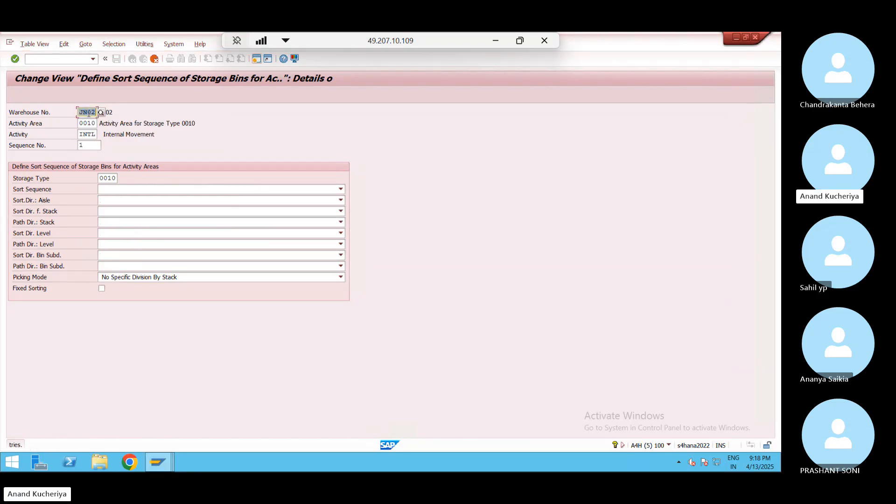
text(WP01)
key(Return)
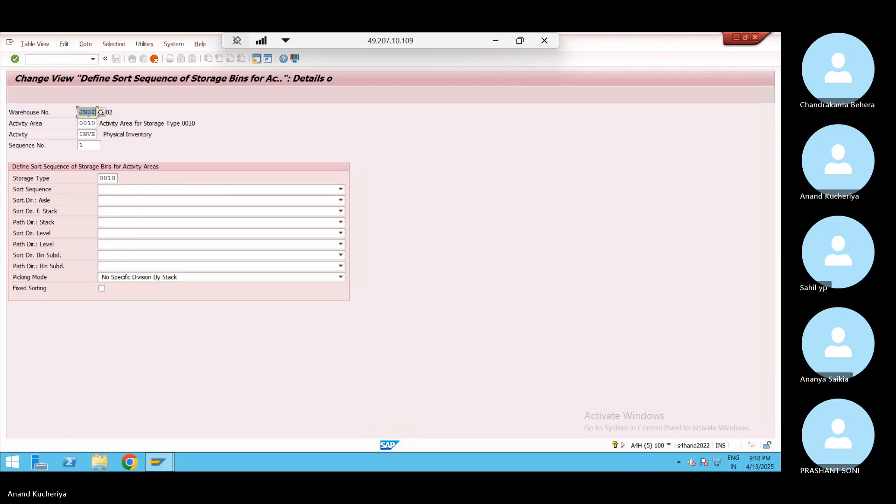
text(WP01)
key(Return)
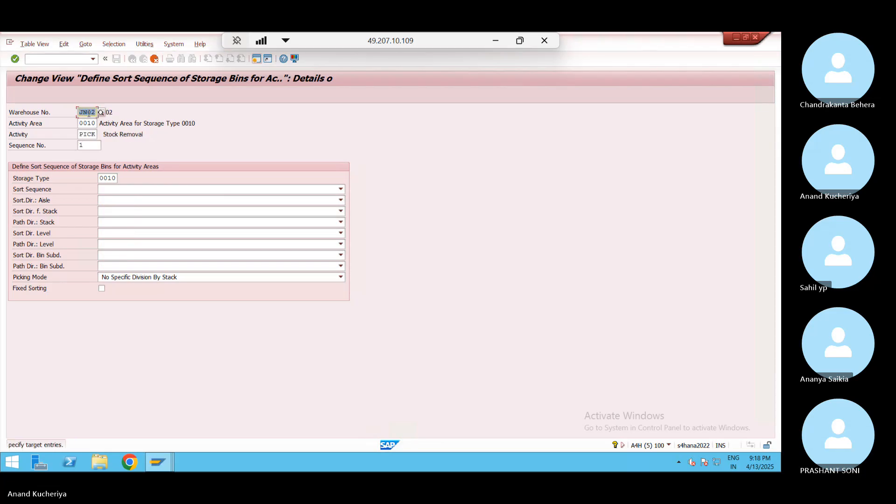
text(WP01)
key(Return)
text(WP01)
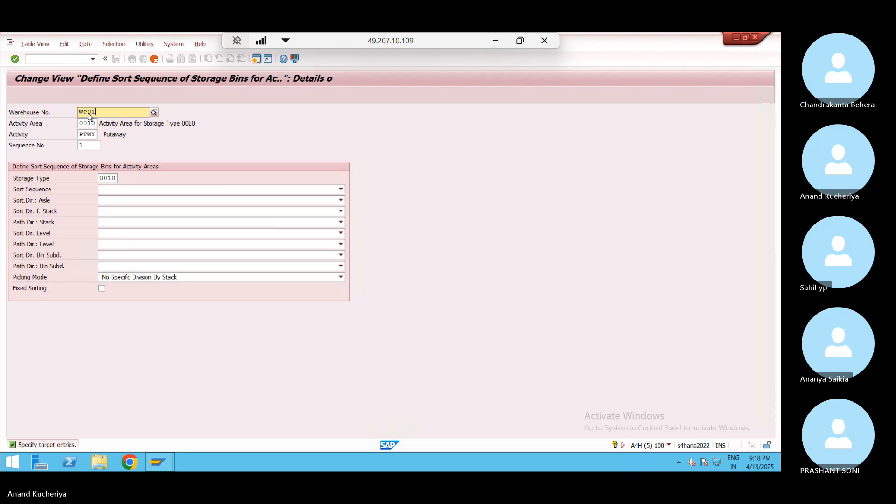
key(Return)
text(WP01)
key(Return)
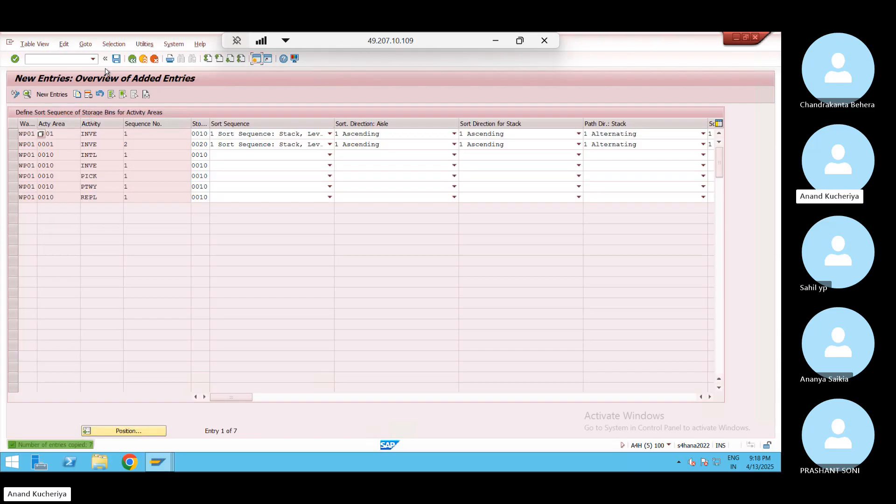
Save the seven copied entries under the customizing request and leave the sort sequence table
click(116, 59)
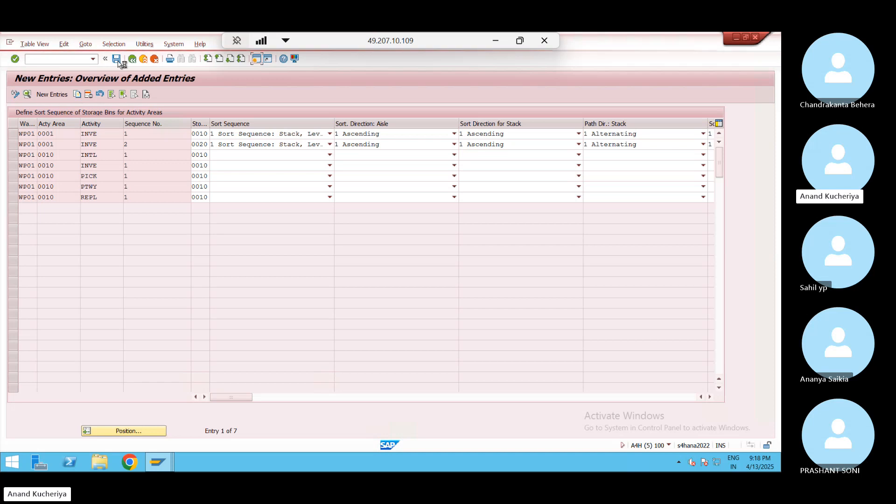
click(191, 191)
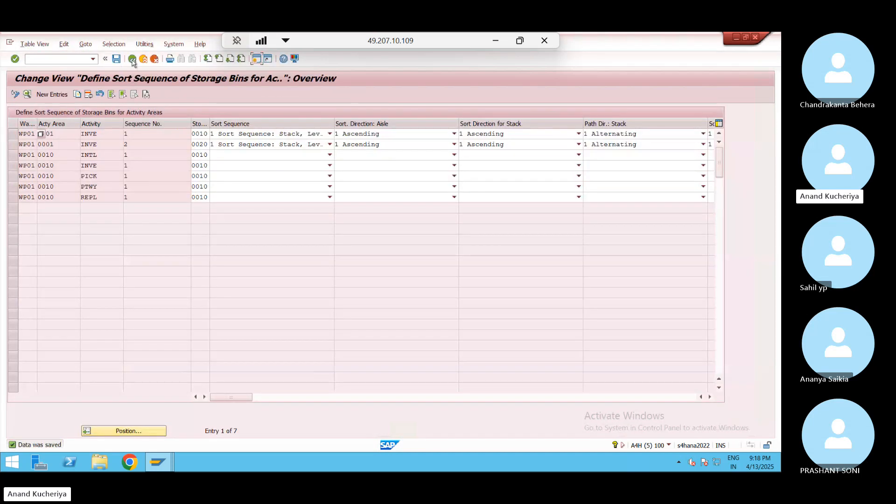
click(133, 59)
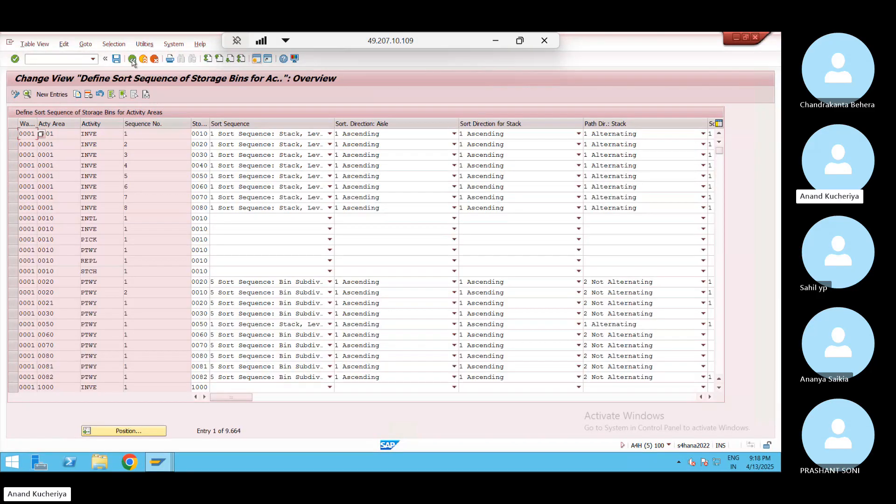
click(133, 61)
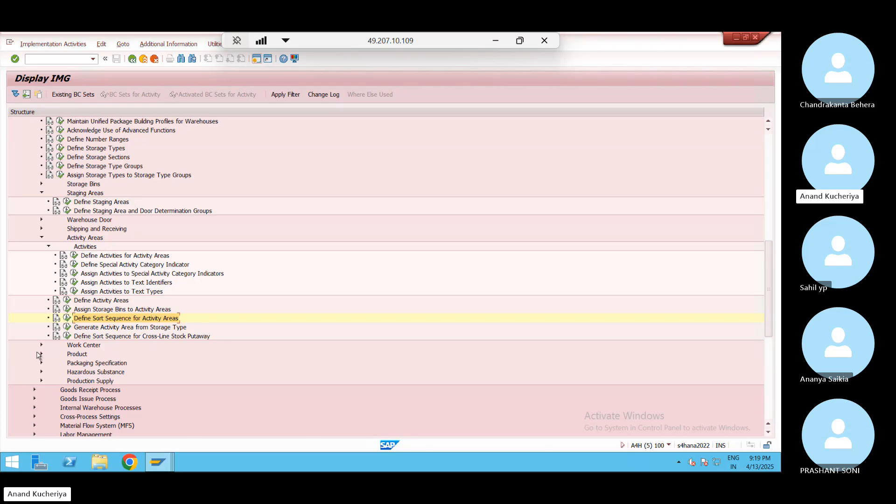
Collapse and re-expand Activity Areas, then execute Define Activities for Activity Areas
click(42, 239)
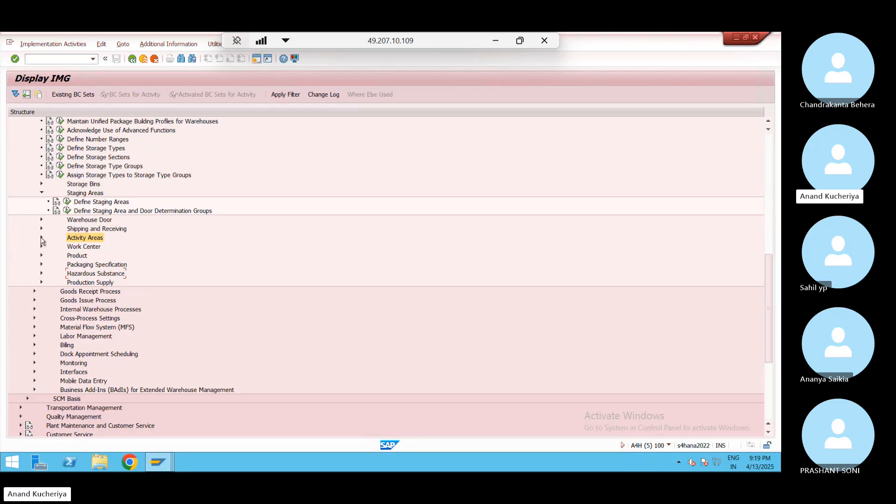
click(42, 238)
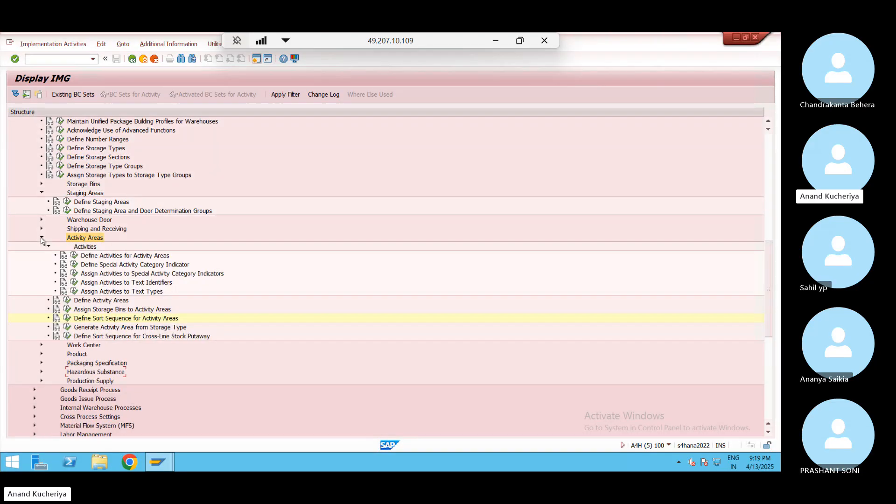
click(74, 256)
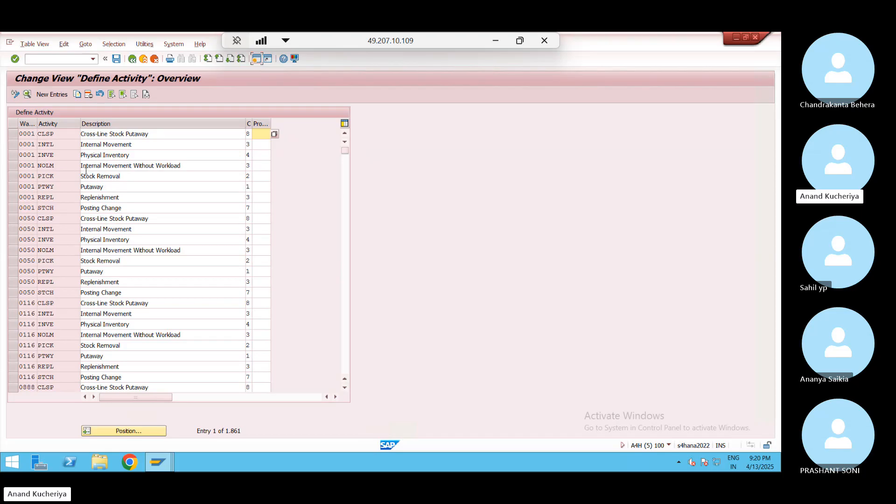
Open Define Activity Areas, check warehouse 0001's areas 0001, 0010 and 0020, then go back
click(132, 60)
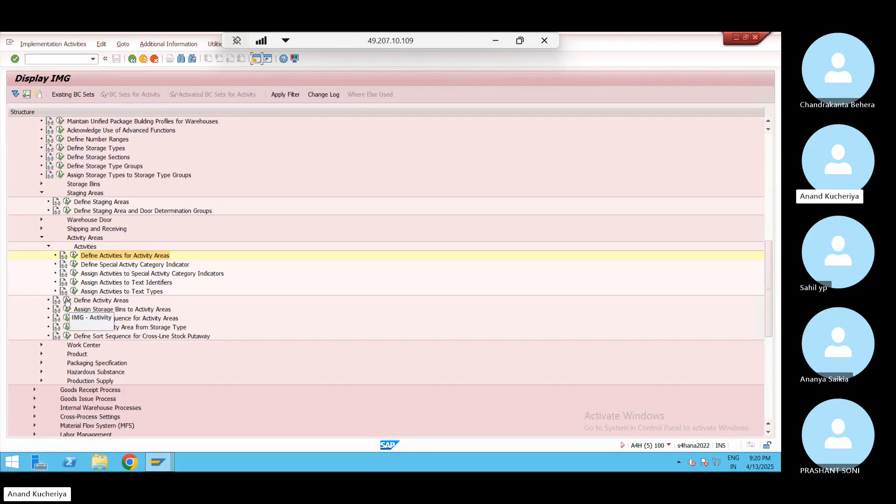
click(67, 301)
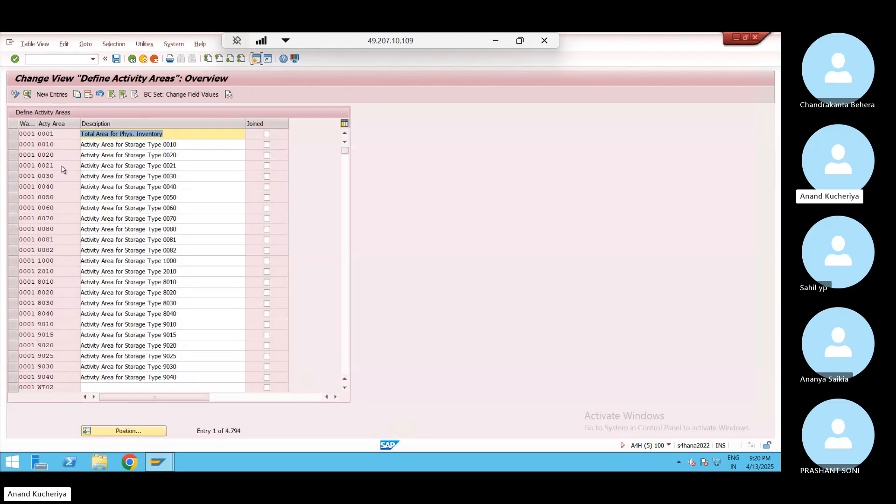
click(65, 133)
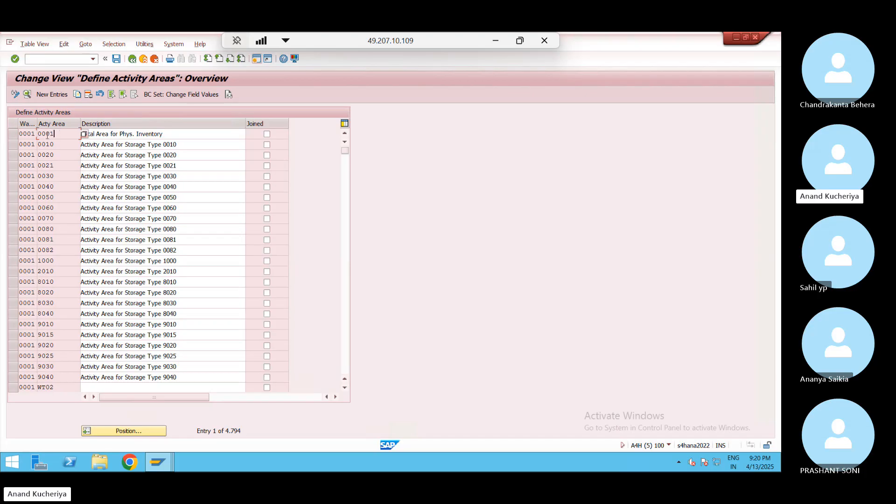
click(67, 144)
click(66, 152)
click(64, 146)
click(64, 158)
click(64, 145)
click(133, 59)
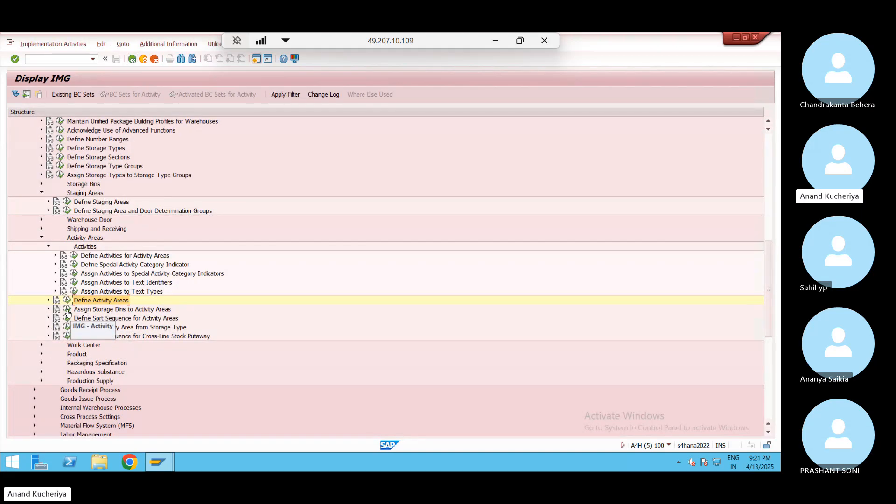
View Assign Storage Bins to Activity Areas, then execute Define Sort Sequence for Activity Areas
click(67, 309)
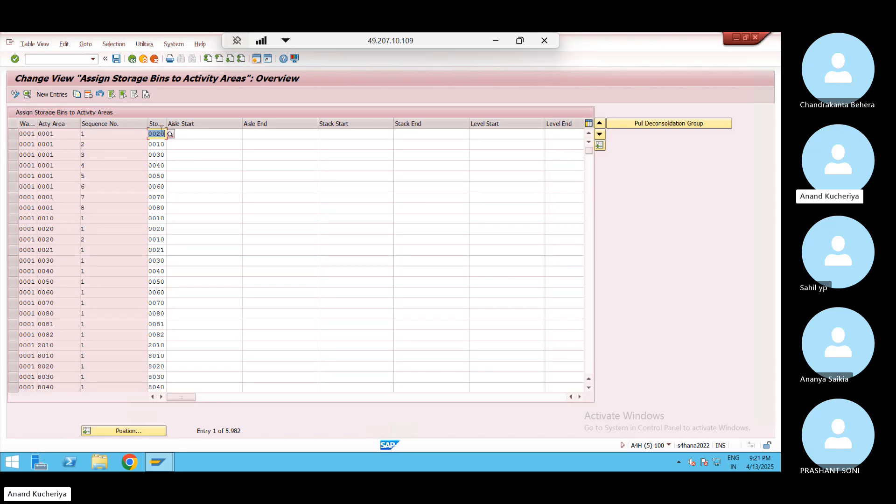
click(133, 60)
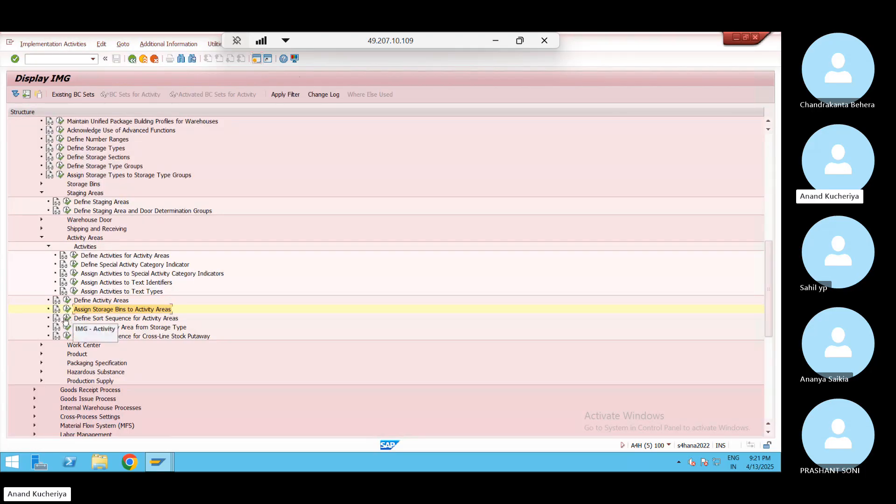
click(67, 318)
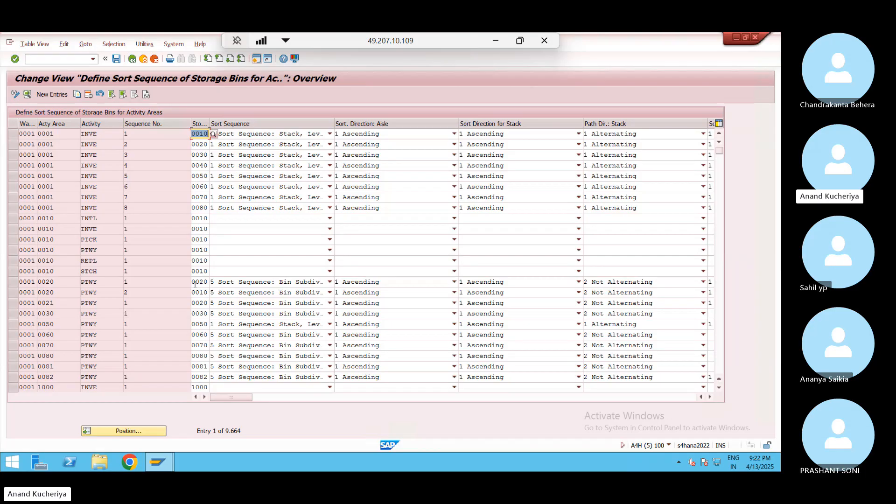
Leave the sort sequence table, collapse Activity Areas and expand the Storage Bins branch
click(202, 208)
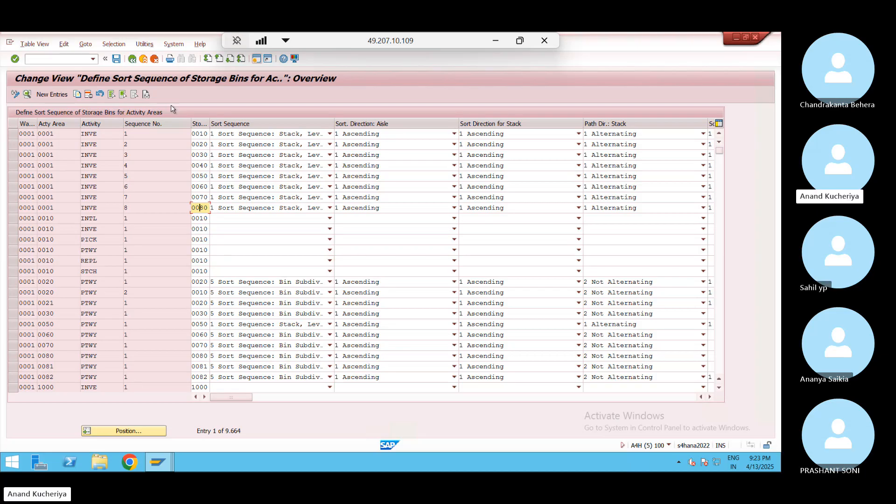
click(133, 61)
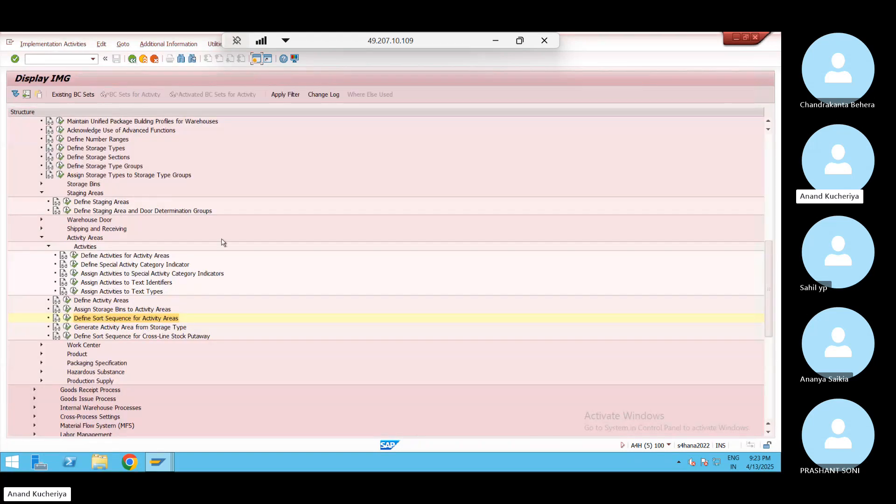
click(41, 239)
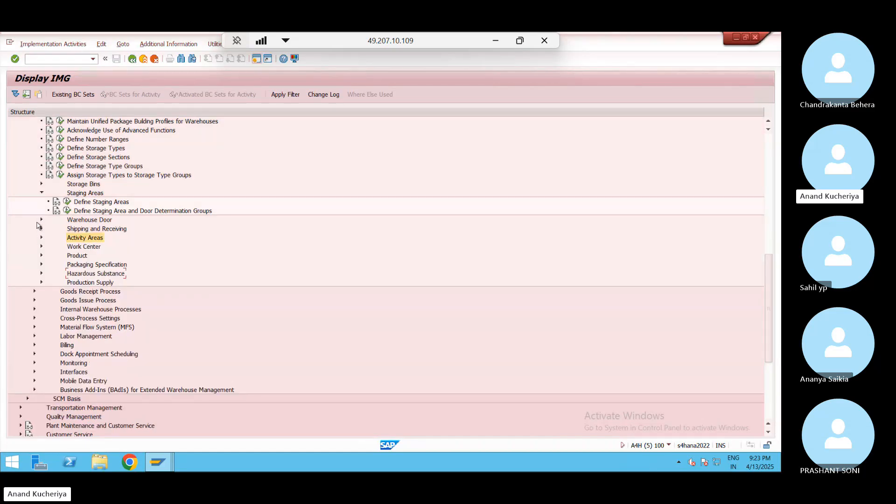
click(41, 185)
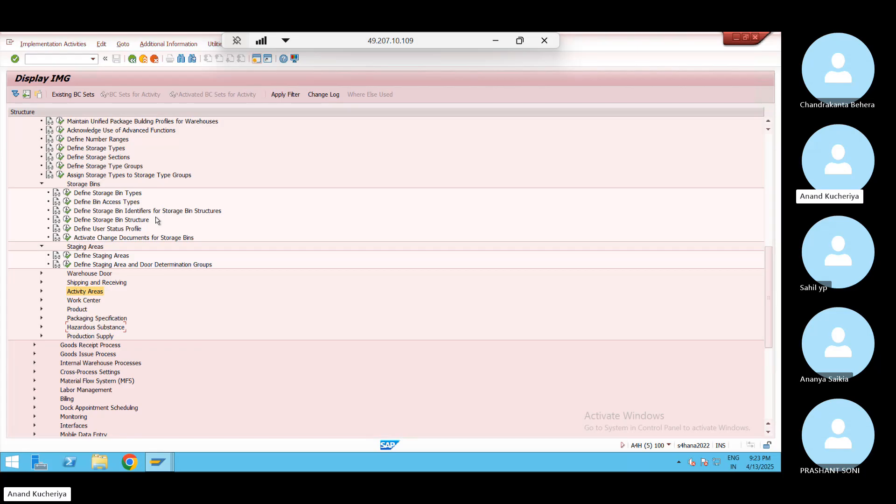
Execute Define Storage Bin Types from the Storage Bins branch
click(68, 194)
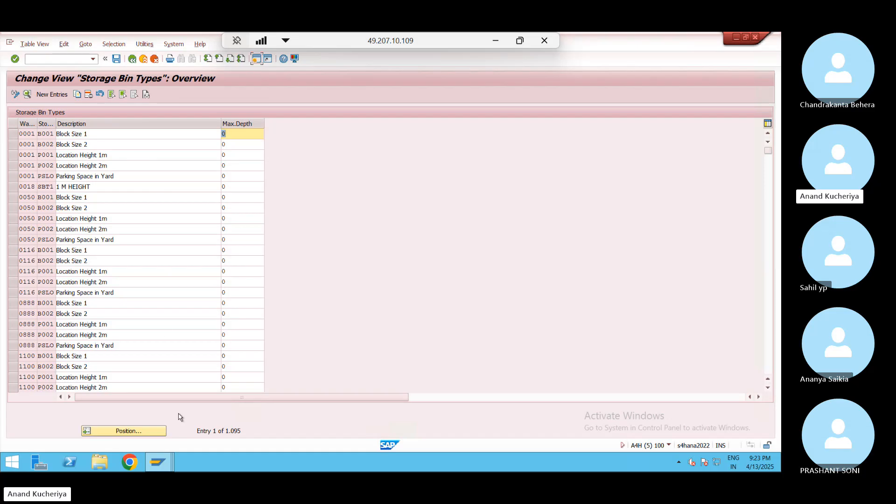
Position the Storage Bin Types list at warehouse JN02
click(135, 432)
text(JN02)
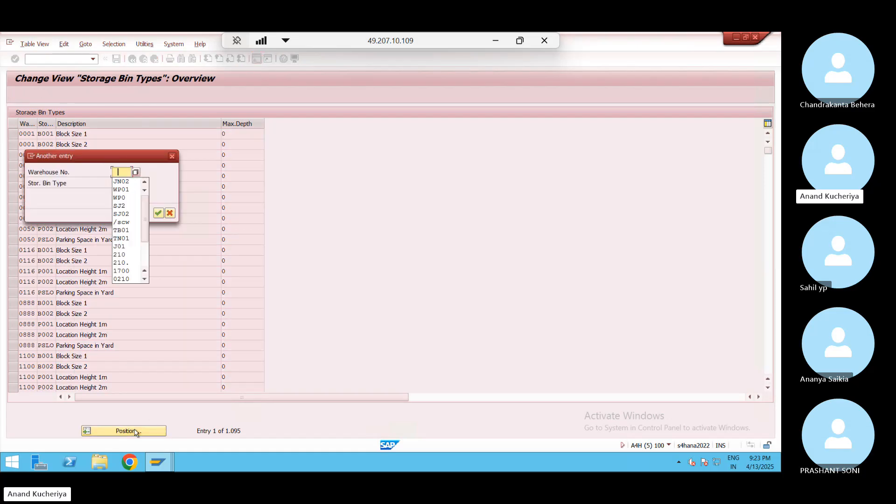
key(Return)
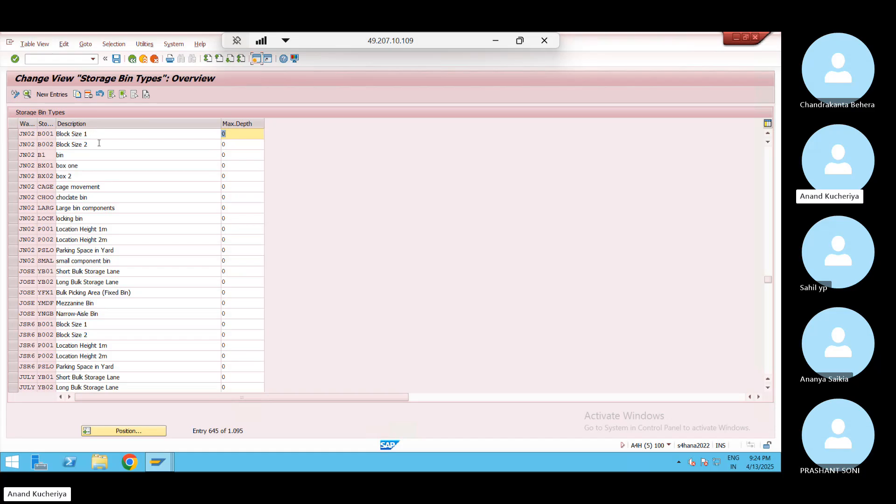
Copy JN02 bin types B001 and B002 as new entries for warehouse WP01
click(13, 134)
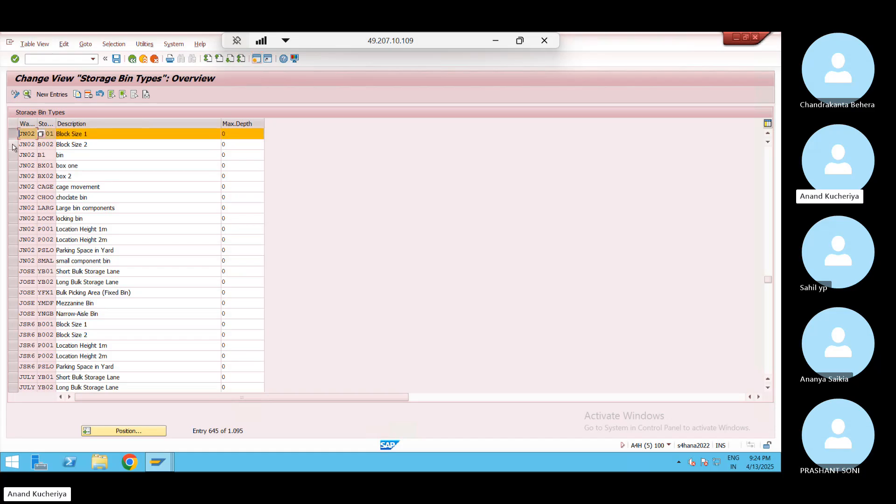
click(13, 144)
click(82, 94)
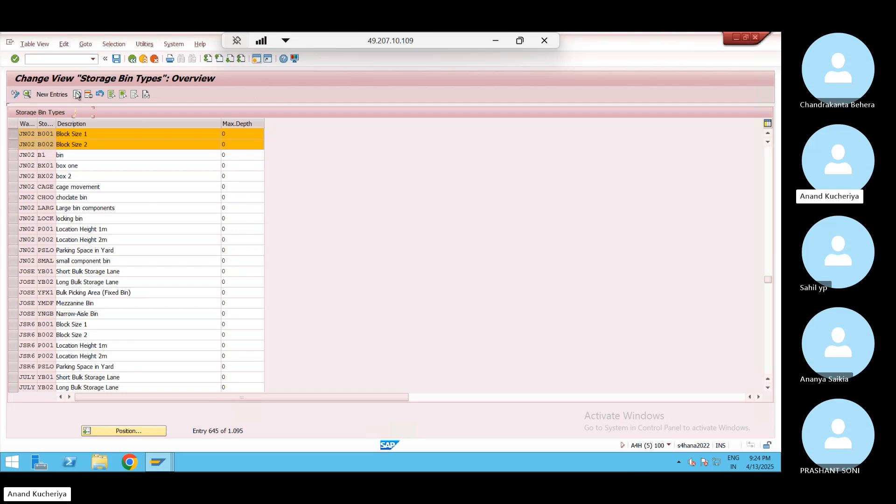
key(BackSpace)
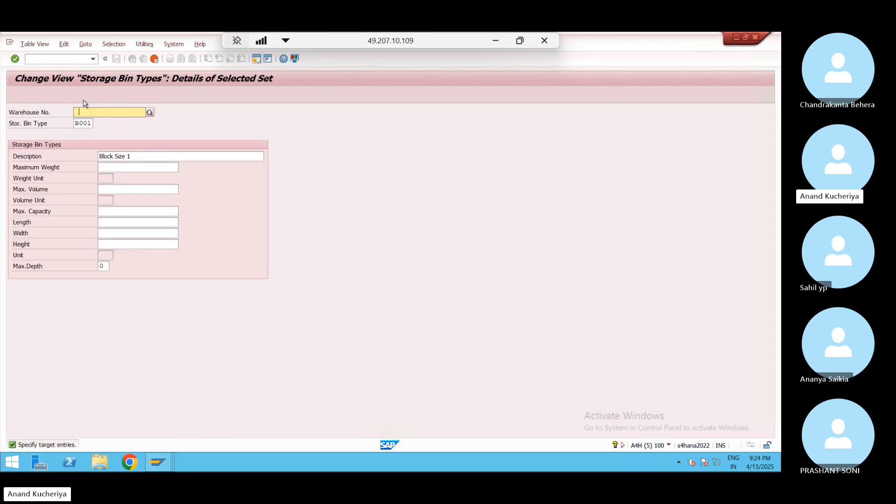
key(Escape)
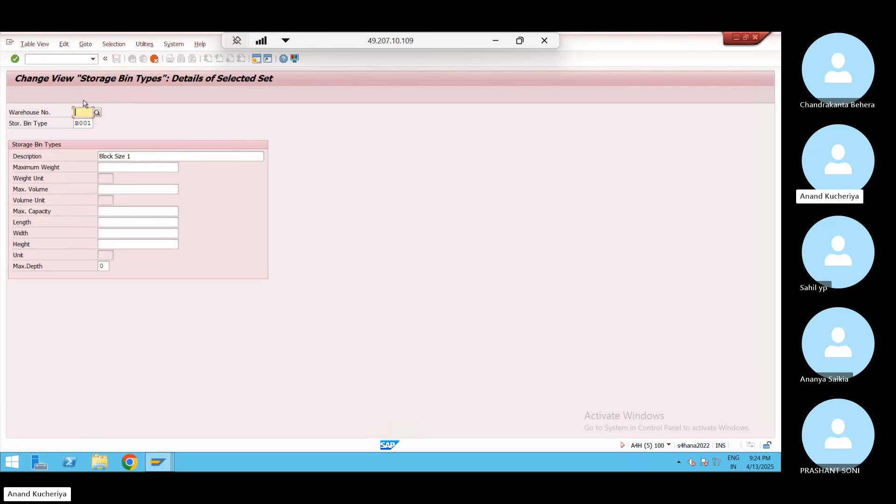
text(JN02)
key(Return)
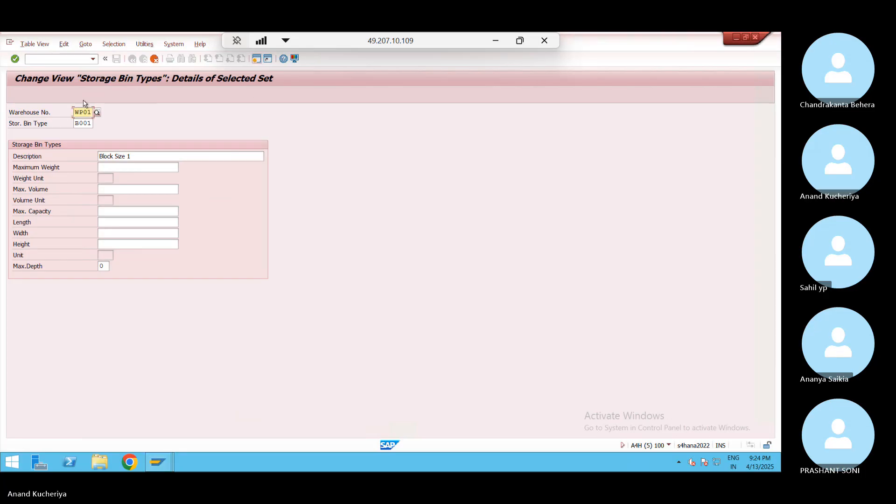
text(WP01)
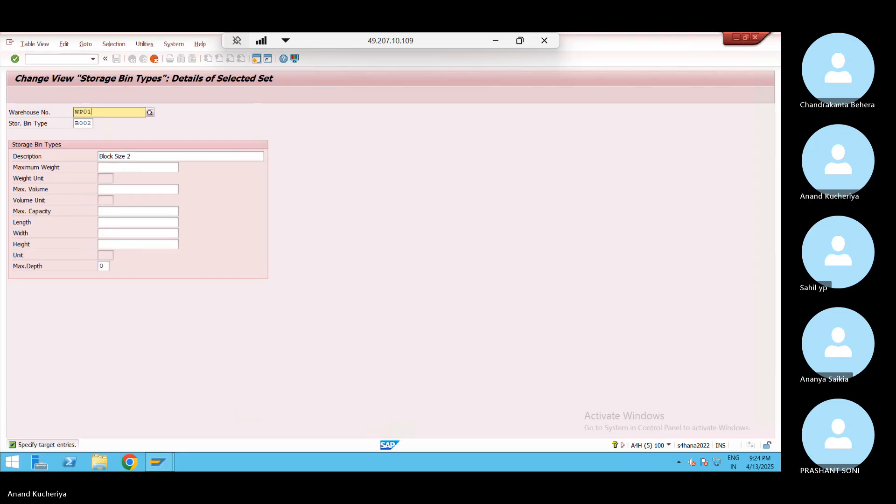
key(Return)
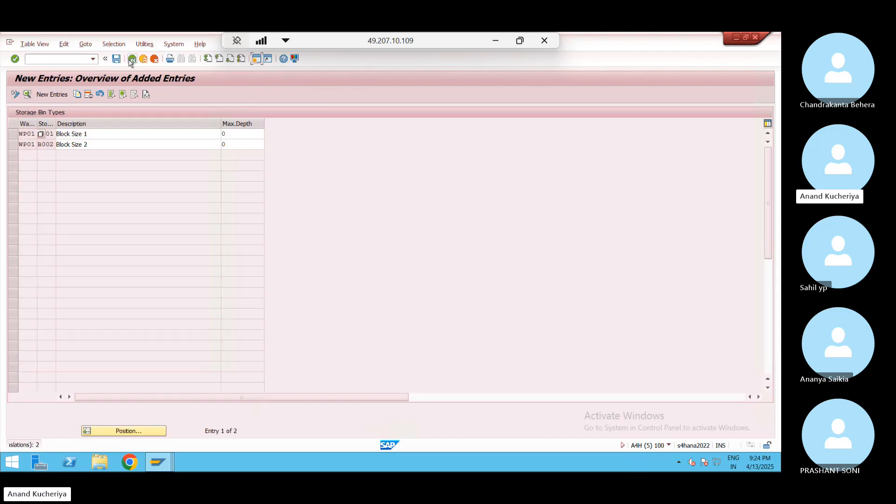
Save the new WP01 bin types under the customizing request and go back to the IMG tree
click(118, 59)
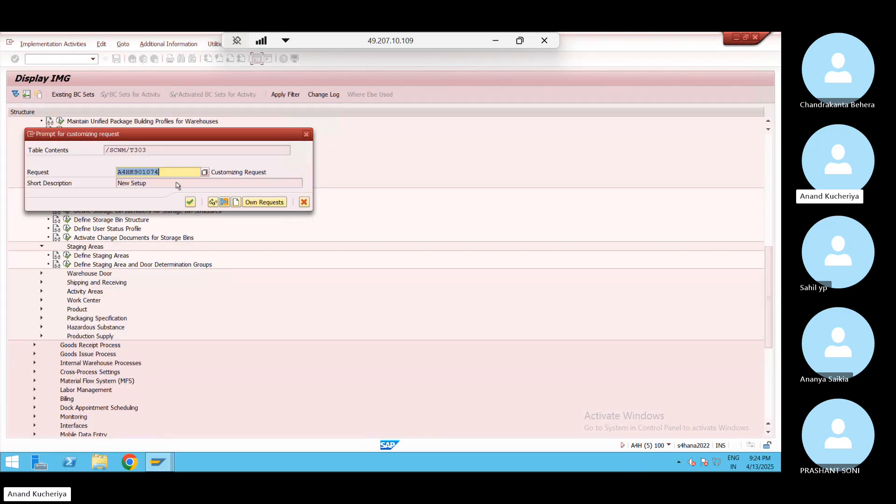
click(190, 202)
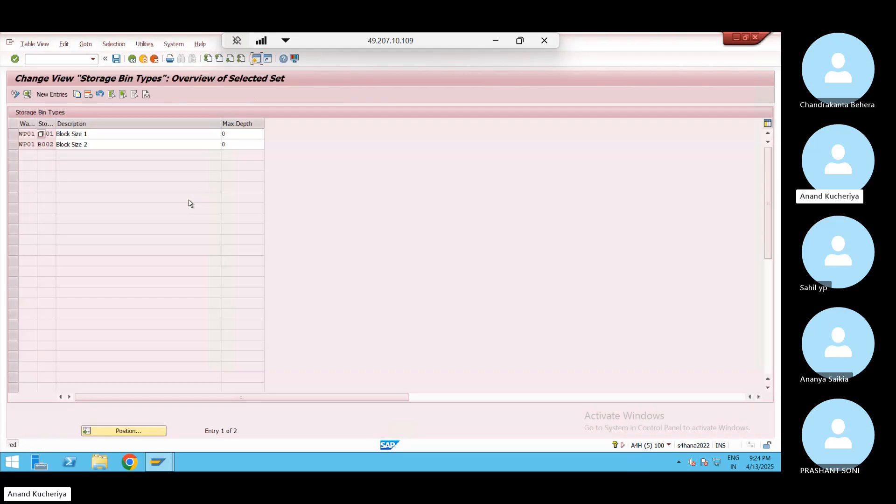
click(136, 59)
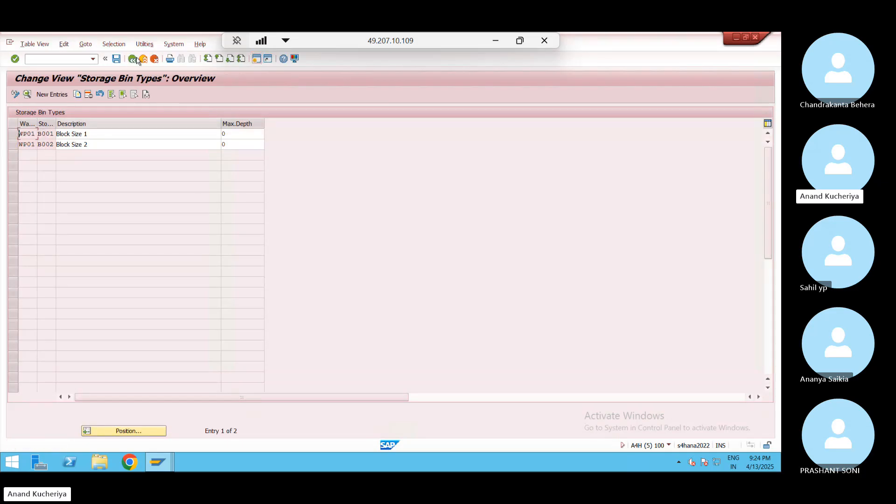
click(133, 59)
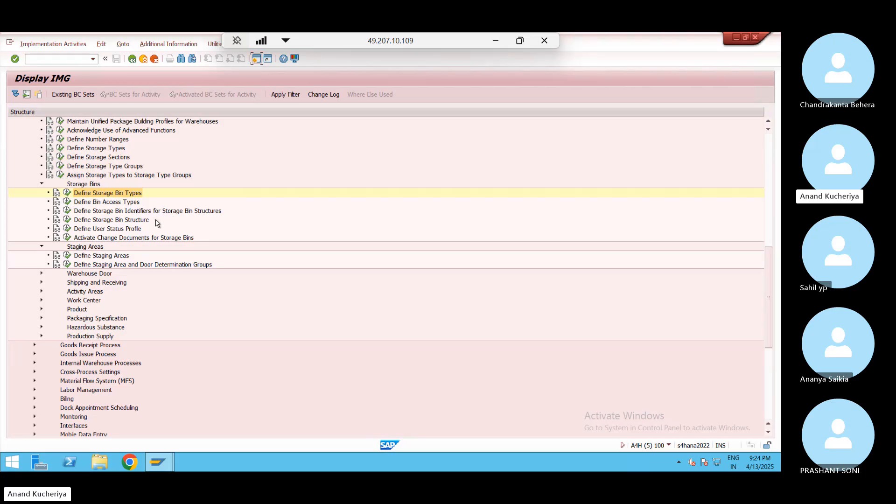
Look over the storage bin structure list, then expand the Activity Areas settings
click(68, 219)
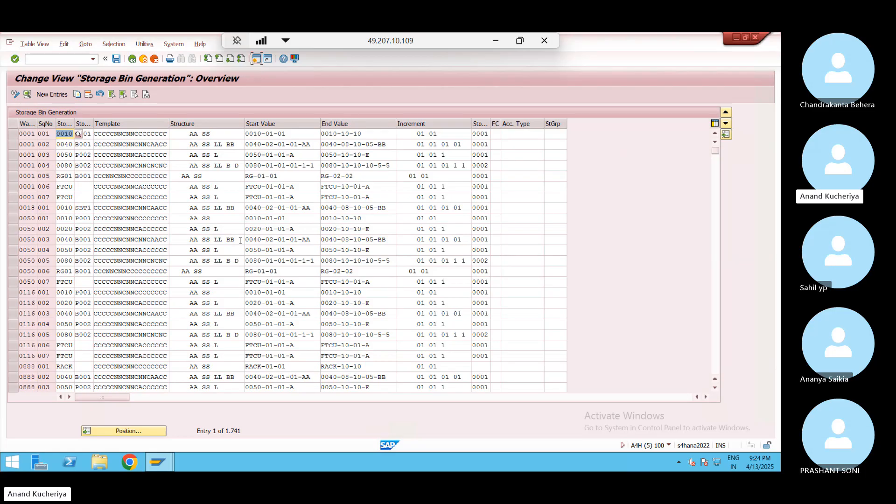
click(144, 60)
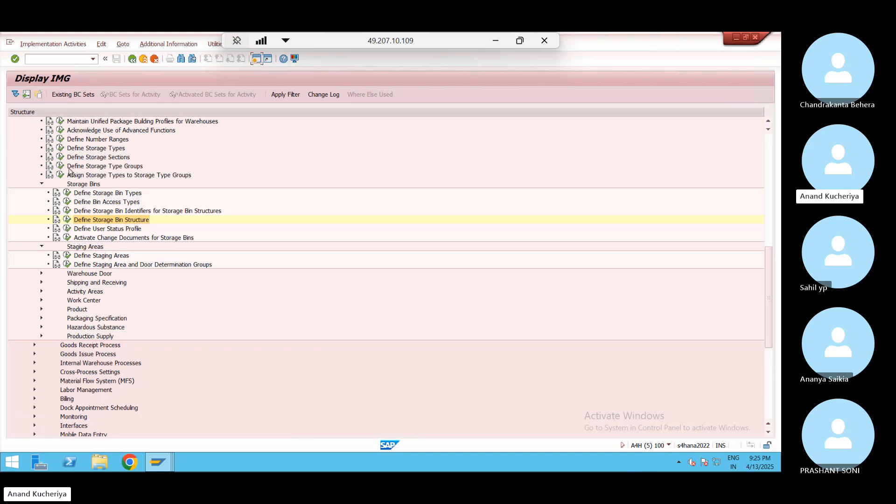
click(82, 219)
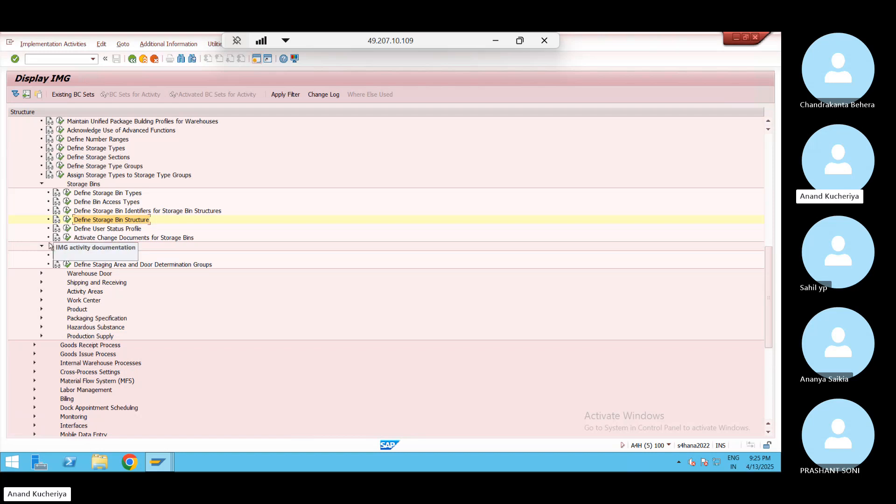
click(42, 292)
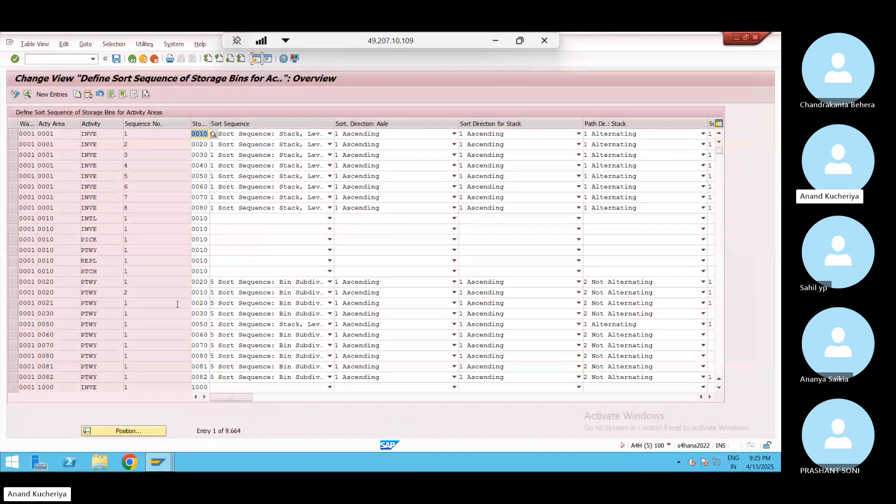
Position the sort sequence table to warehouse WP01 and minimize the remote session
click(140, 430)
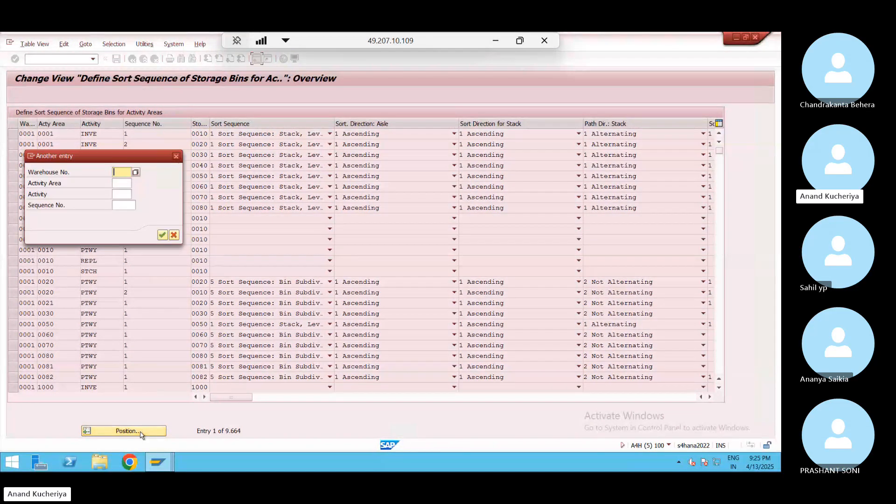
key(Down)
key(Down)
key(Return)
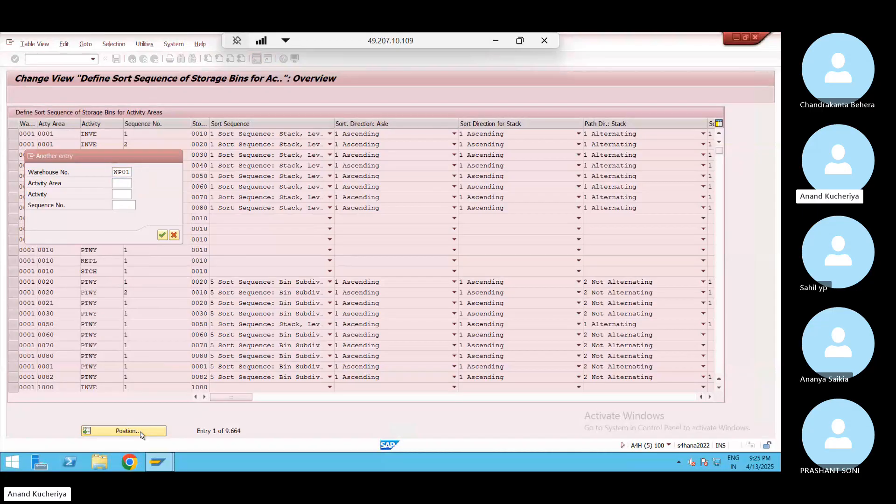
key(Return)
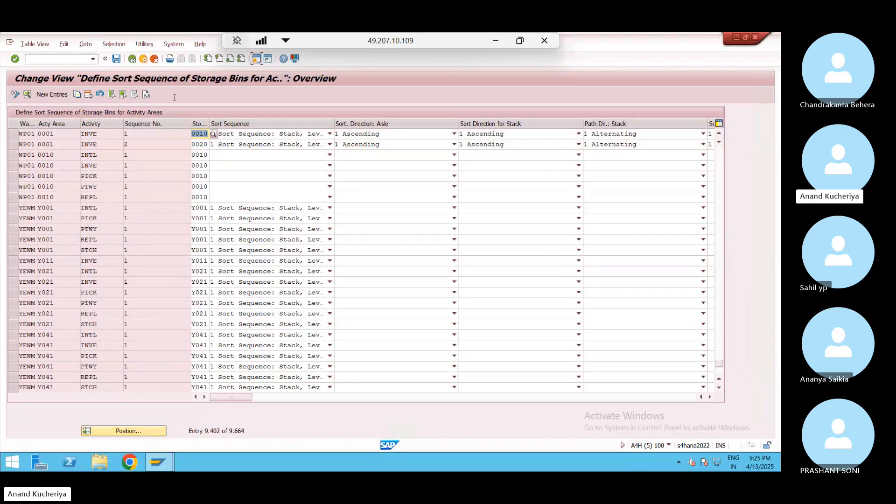
click(496, 41)
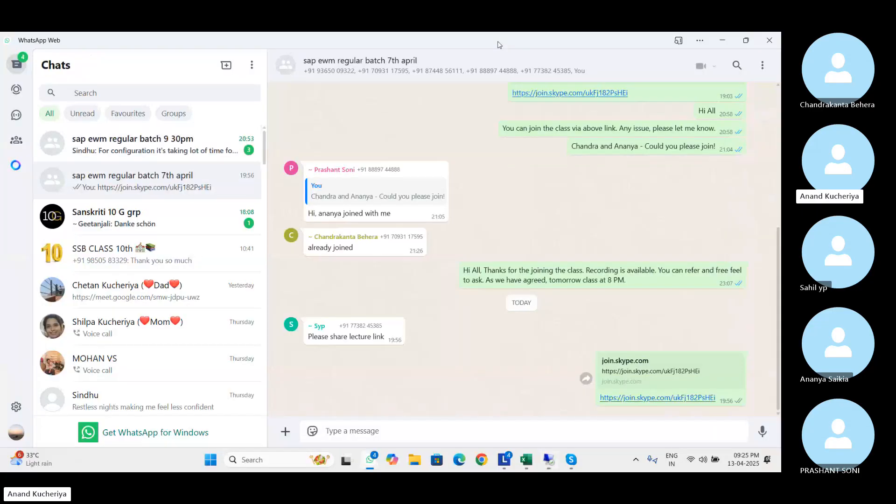
Check the WeekEnd Batch workbook notes, close the empty Book1, and switch back to SAP
click(722, 43)
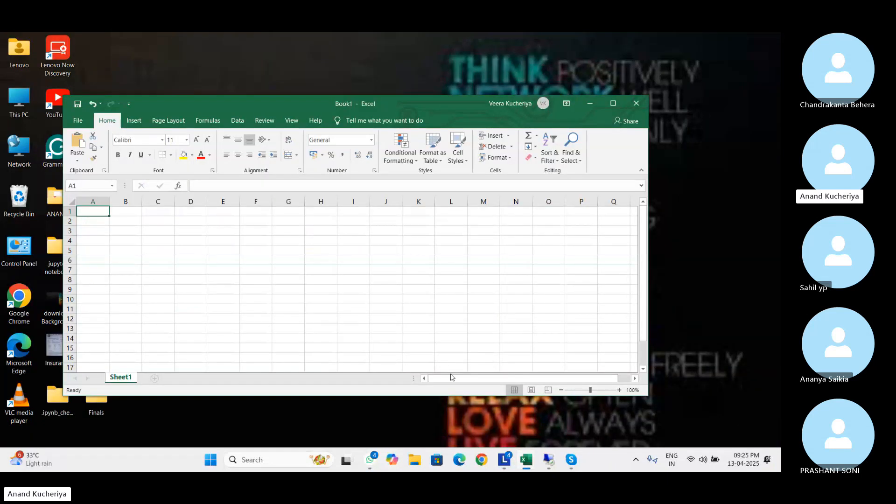
mouse_move(522, 460)
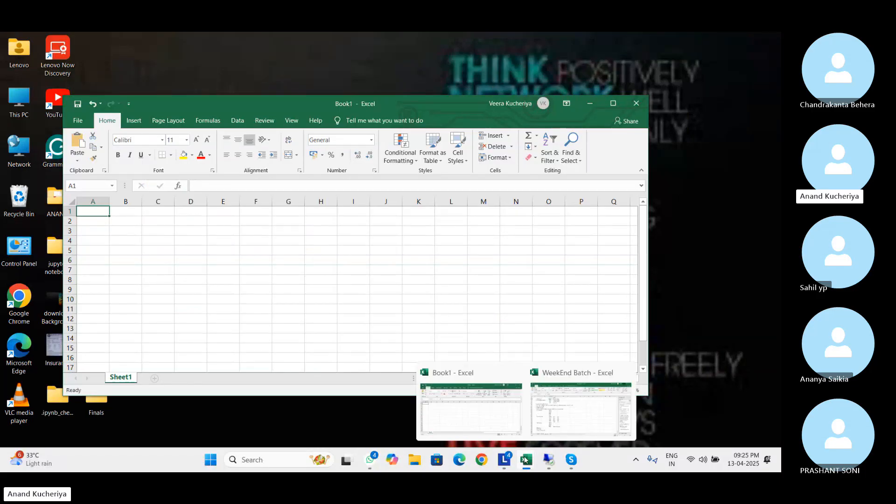
click(569, 415)
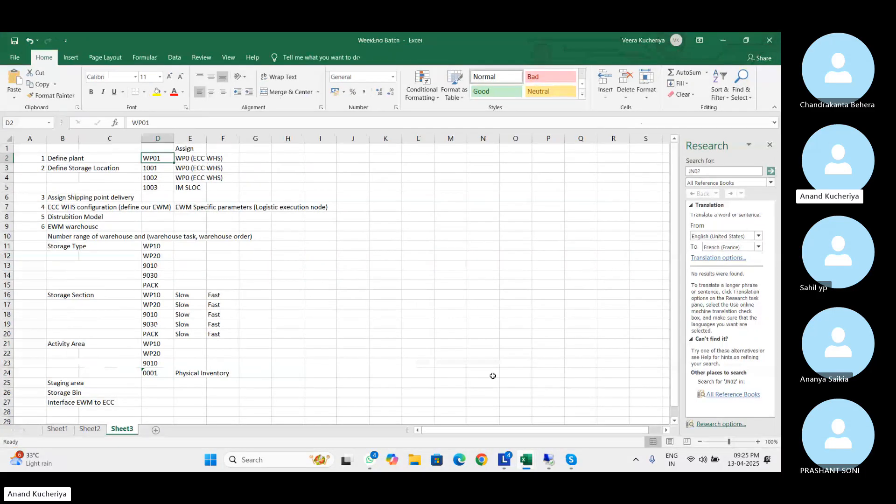
click(723, 40)
click(637, 96)
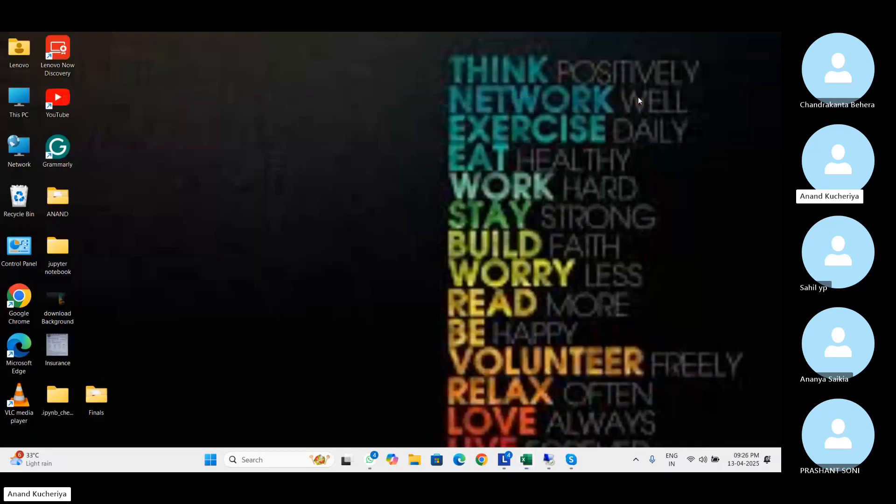
key(alt+Tab)
key(alt+Tab)
key(alt+Tab)
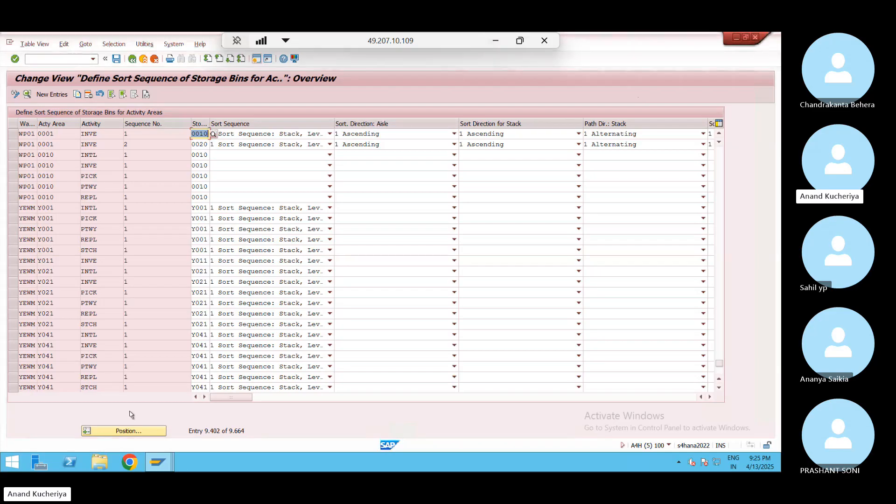
Copy the five WP01 area 0010 sort sequences (INTL, INVE, PICK, PTWY, REPL) as new entries
click(13, 155)
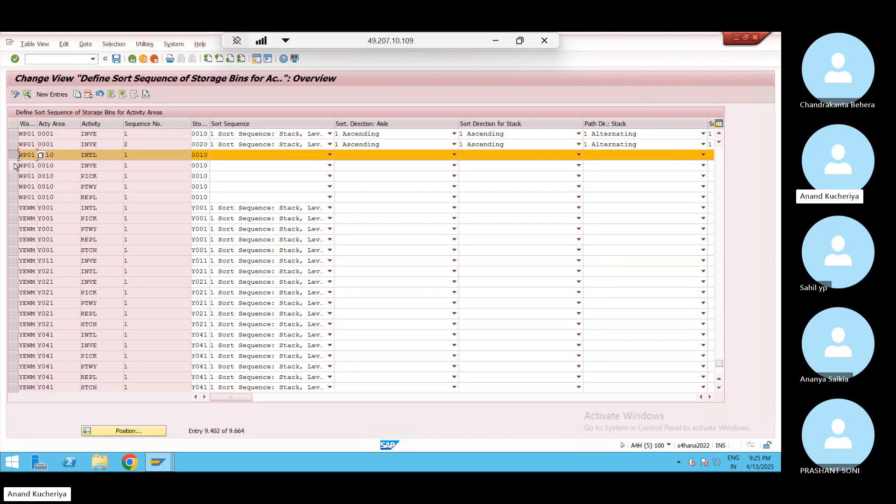
click(14, 166)
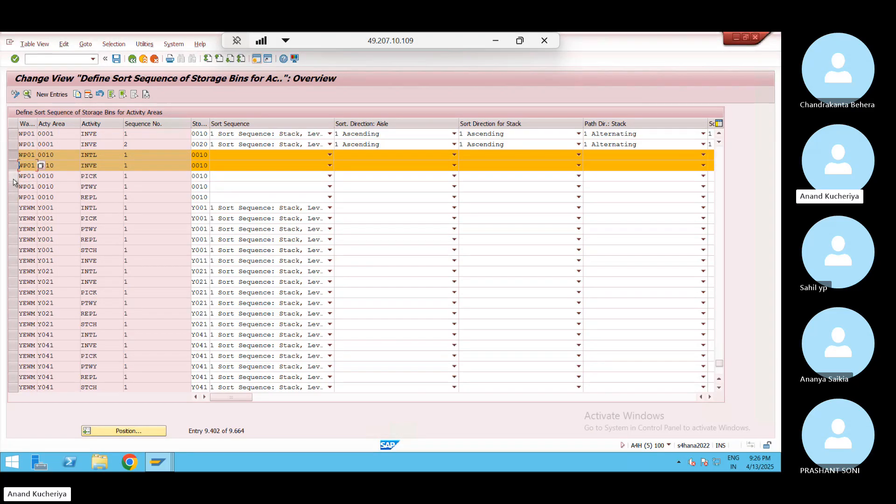
click(13, 177)
click(14, 187)
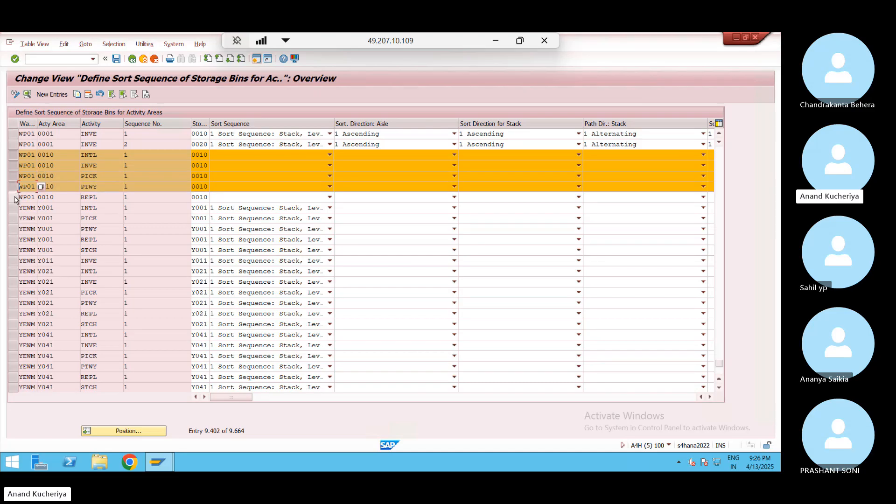
click(14, 197)
click(77, 94)
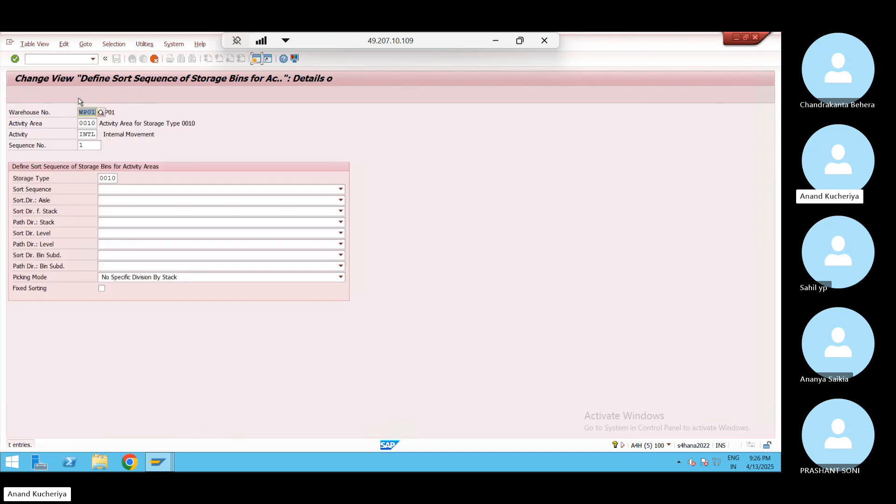
Set activity area 0020 and storage type 0020 on the copied INTL and INVE entries
click(90, 123)
key(Delete)
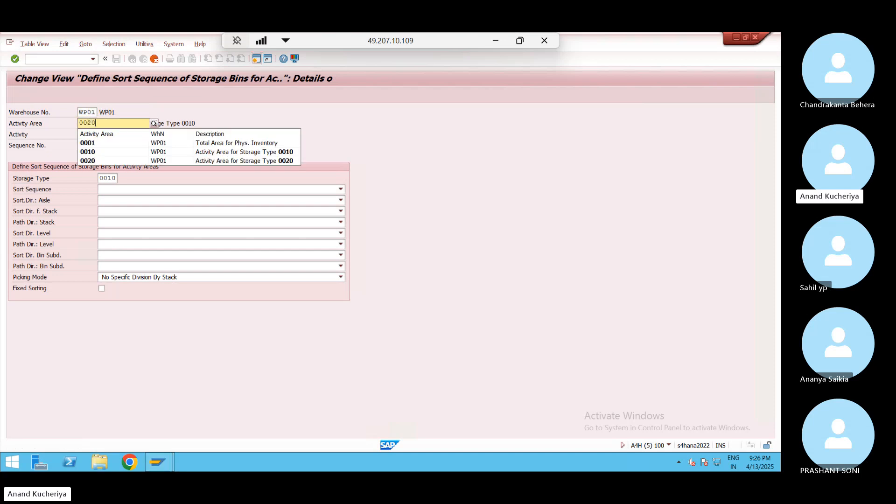
text(20)
click(105, 149)
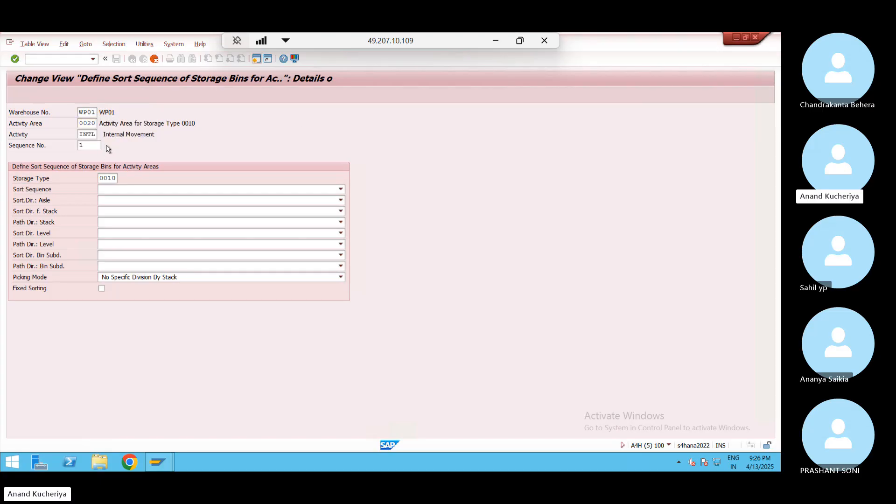
click(112, 178)
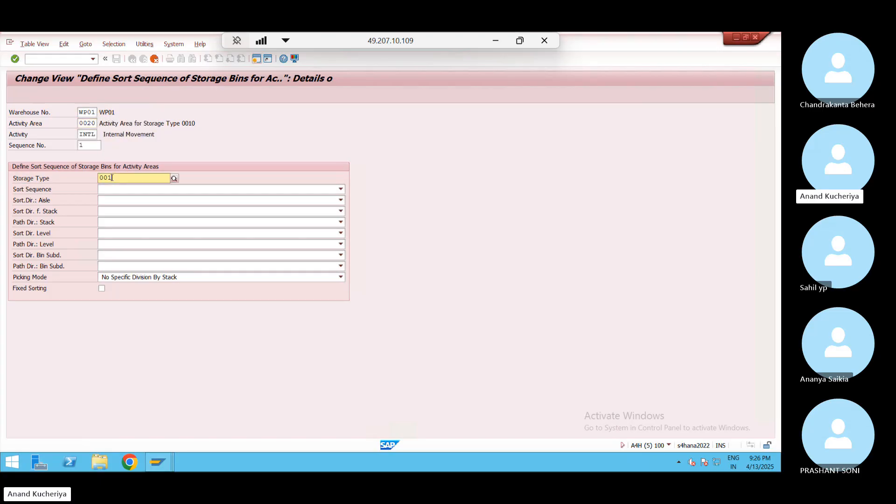
key(BackSpace)
key(BackSpace)
text(20)
key(Return)
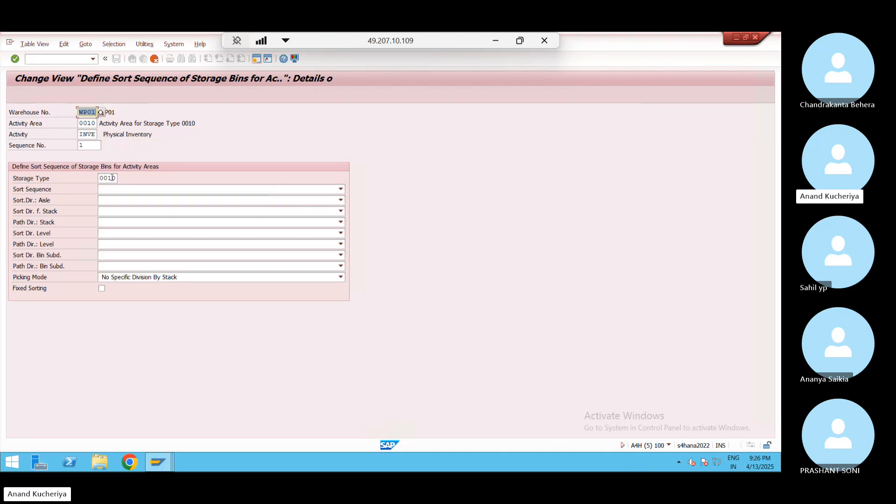
click(91, 122)
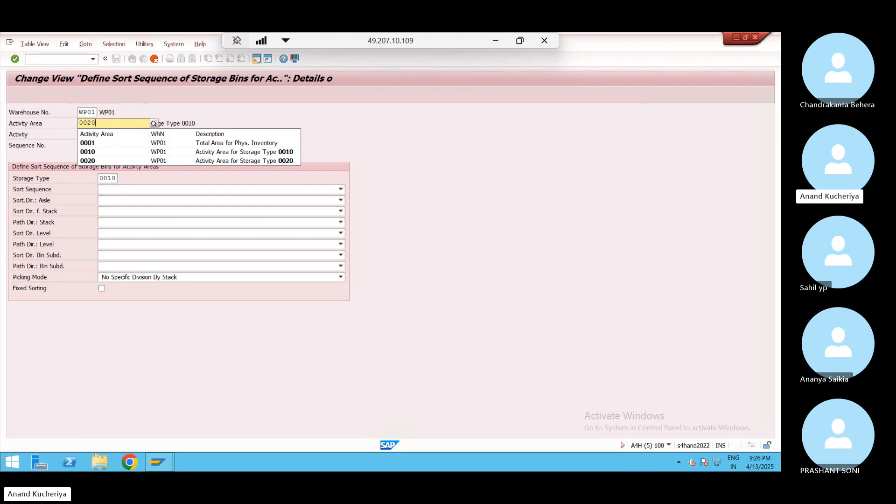
text(0020)
key(Return)
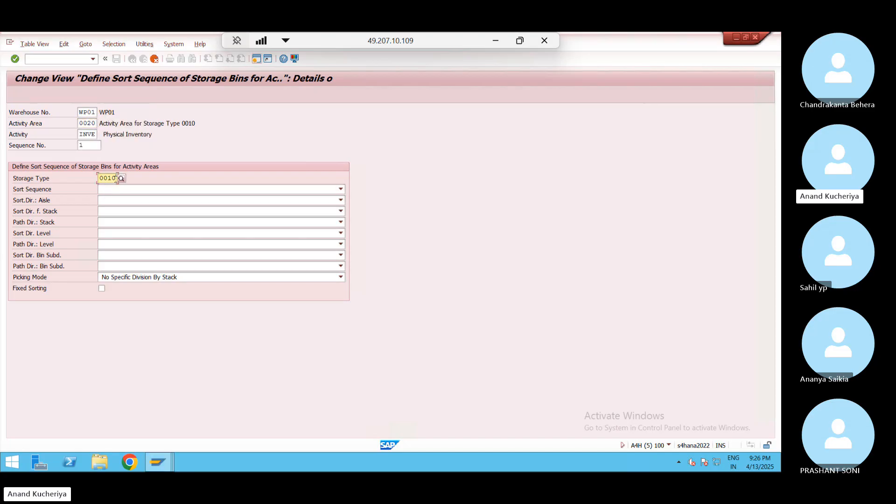
text(00)
key(Return)
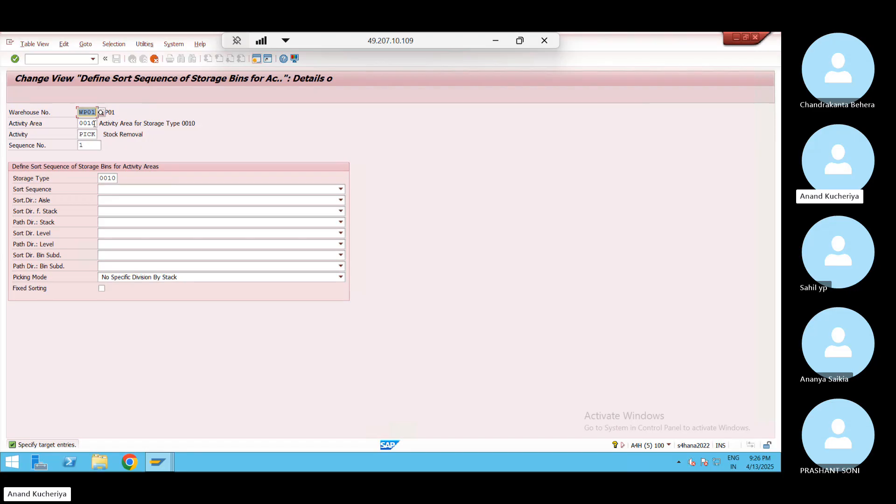
Change the PICK, PTWY and REPL copies to activity area 0020 and storage type 0020
click(94, 123)
key(BackSpace)
key(BackSpace)
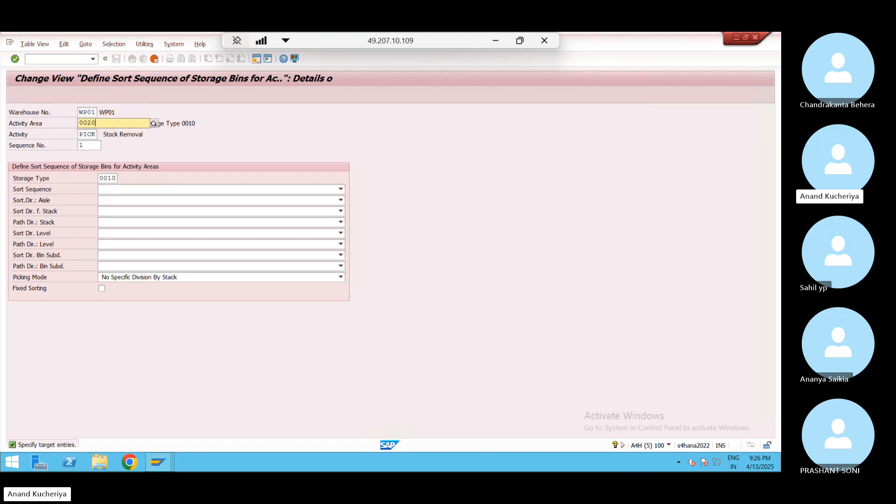
key(Return)
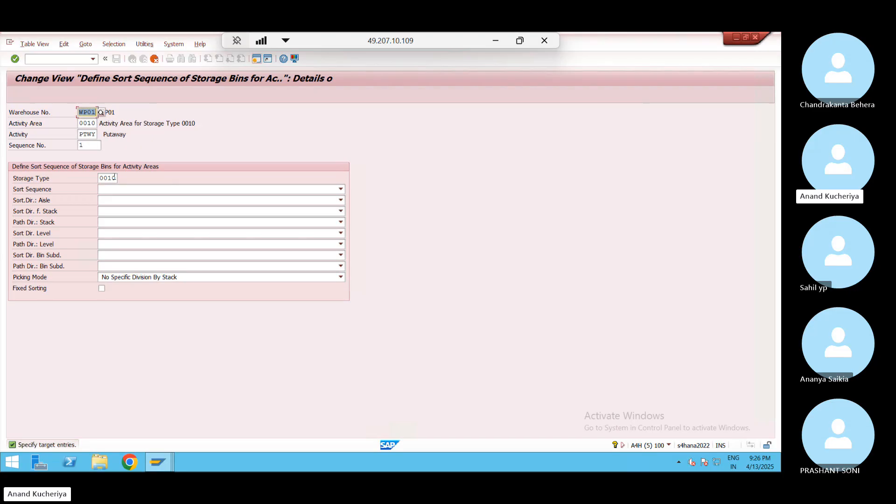
click(115, 178)
key(BackSpace)
key(BackSpace)
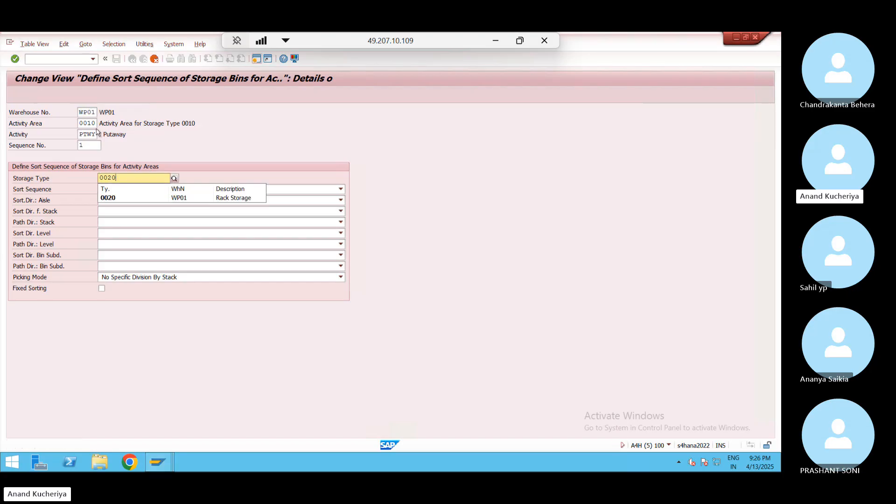
click(93, 122)
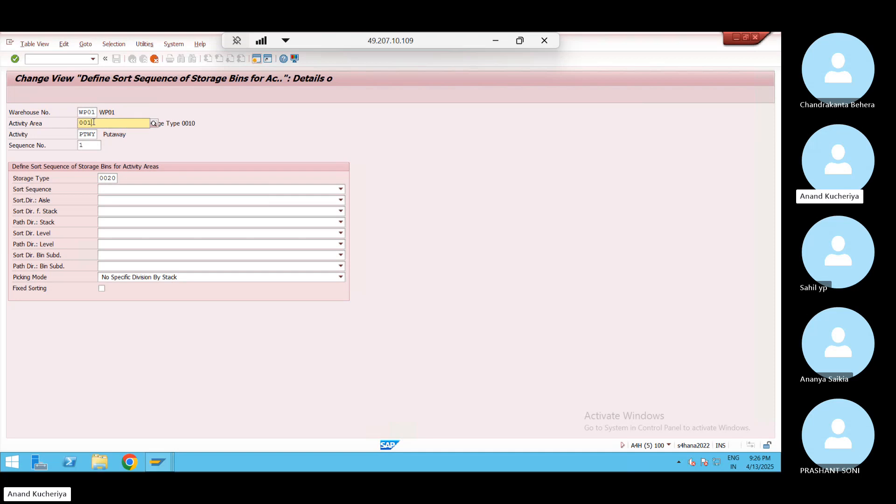
key(BackSpace)
key(BackSpace)
text(20)
key(Return)
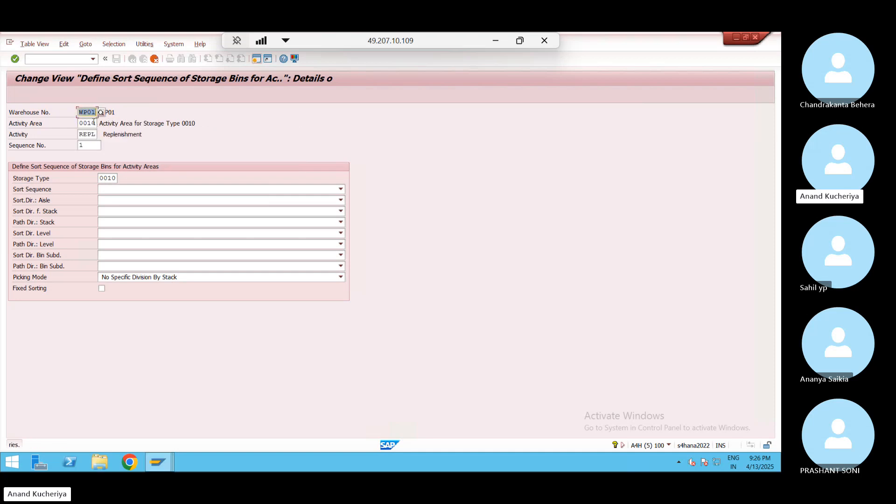
key(BackSpace)
key(BackSpace)
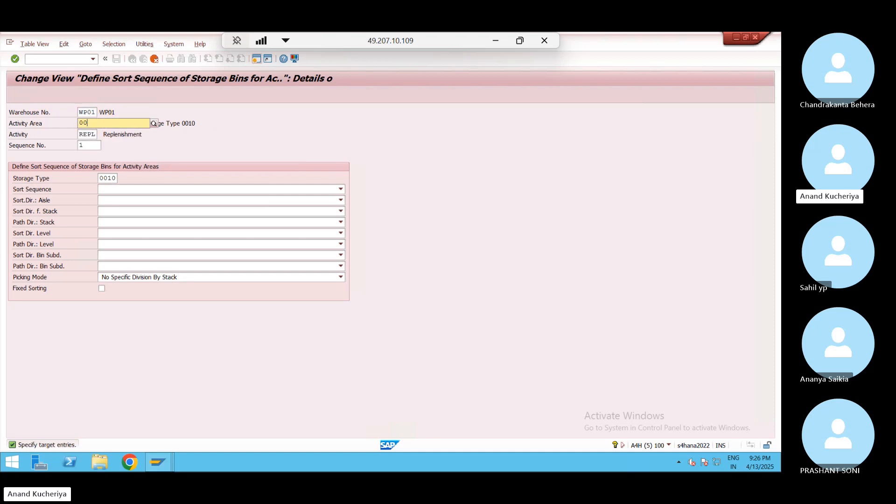
key(Return)
click(116, 177)
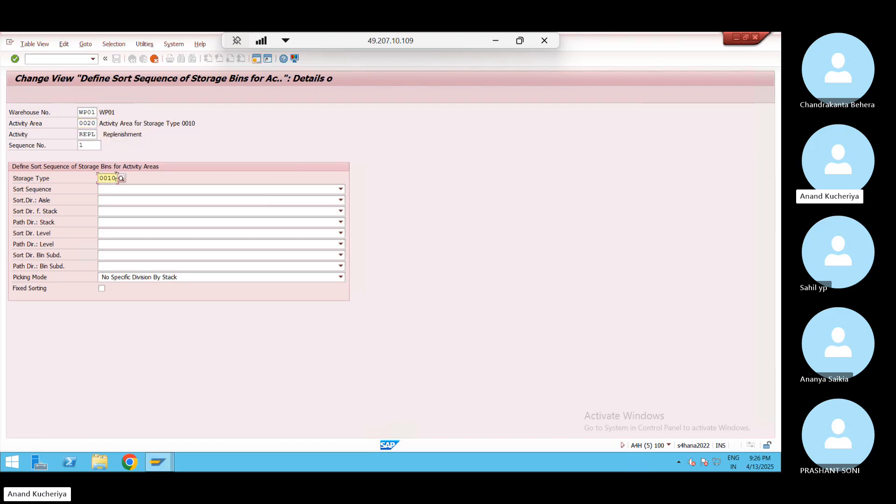
key(BackSpace)
key(BackSpace)
text(20)
key(Return)
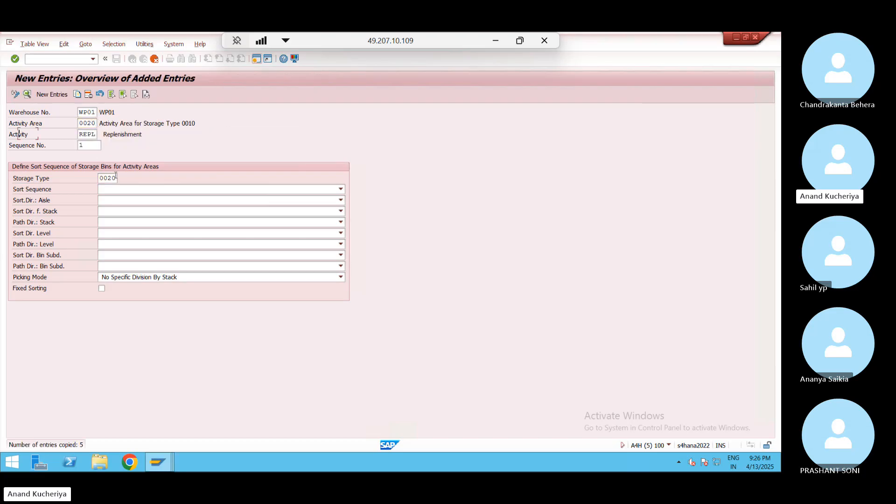
Correct the PICK row's storage type to 0020, save under the customizing request, and go back
click(206, 155)
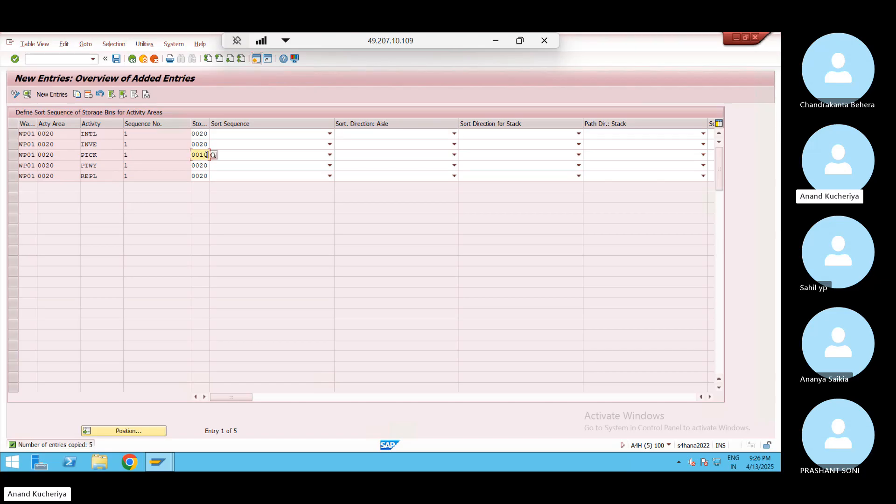
key(BackSpace)
key(BackSpace)
text(20)
key(Return)
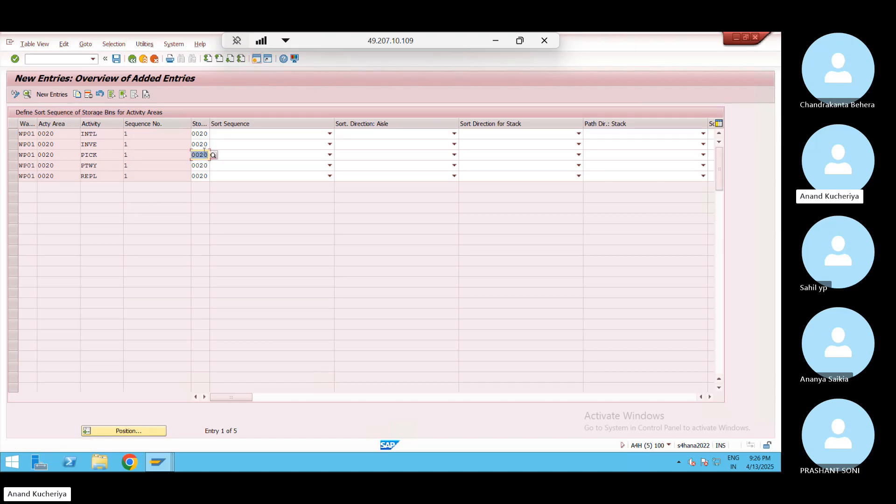
click(116, 58)
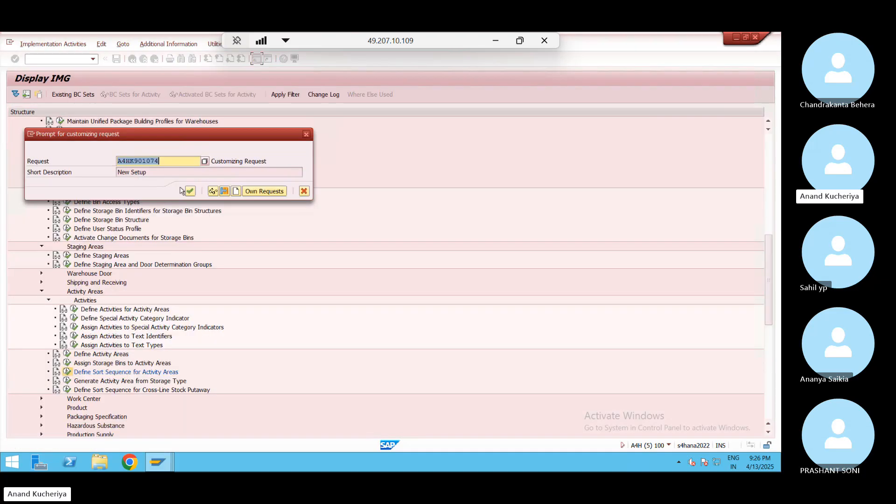
click(191, 192)
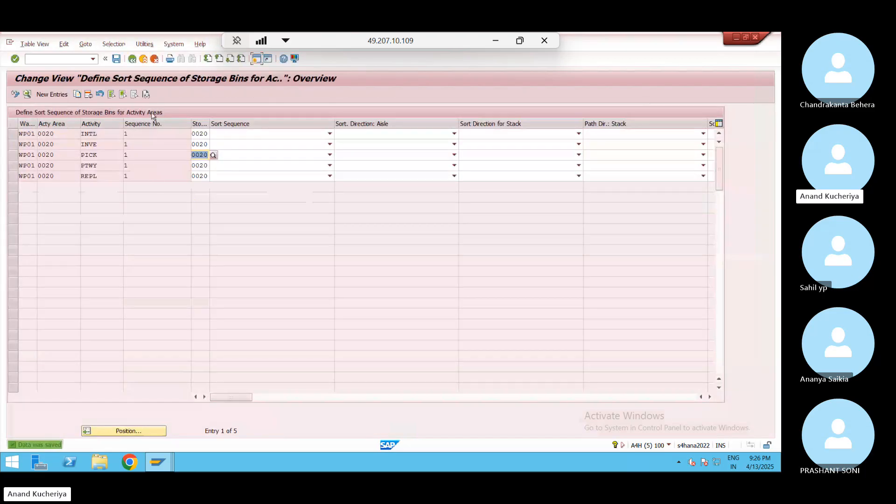
click(132, 60)
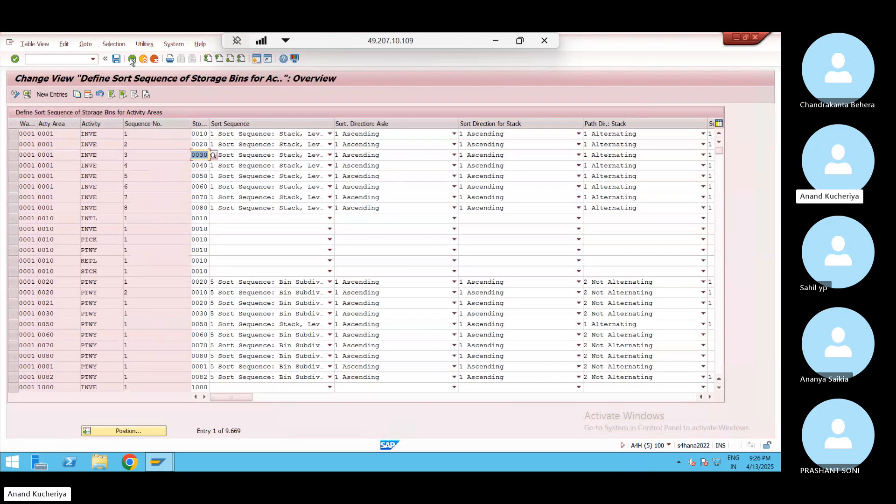
click(132, 60)
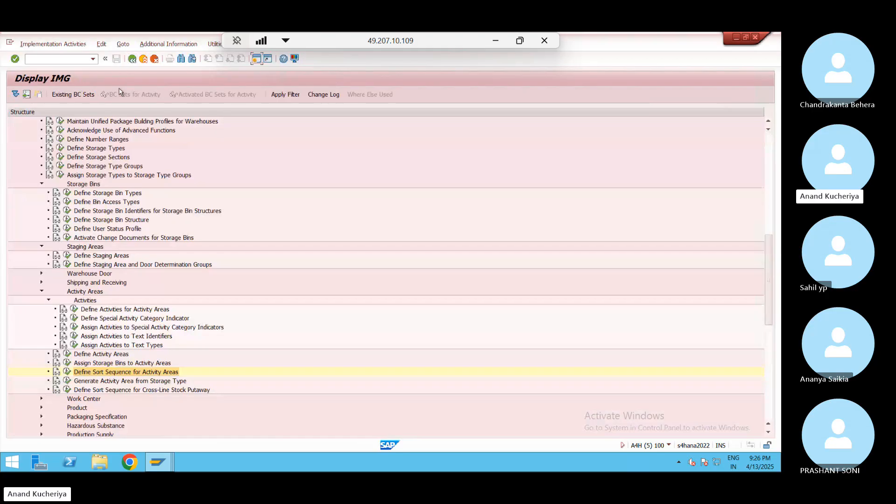
Open Define Storage Bin Structure positioned at warehouse JN02 in display-only mode
click(68, 220)
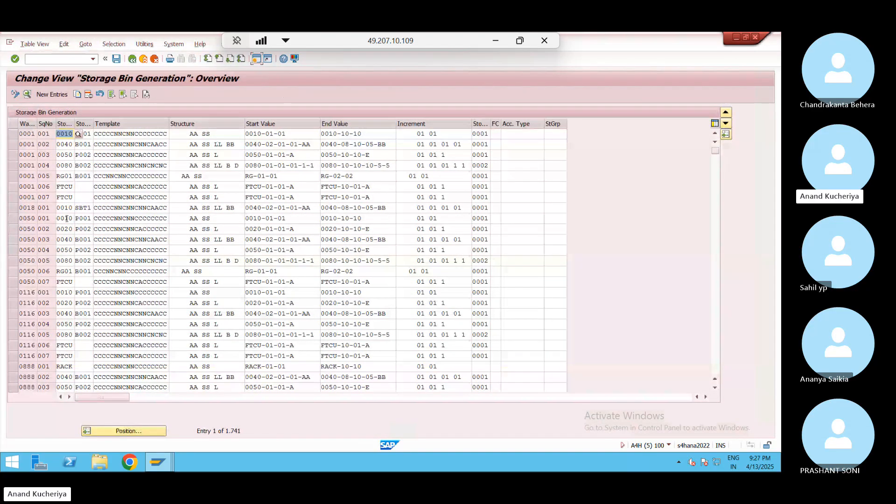
click(140, 431)
key(Down)
key(Down)
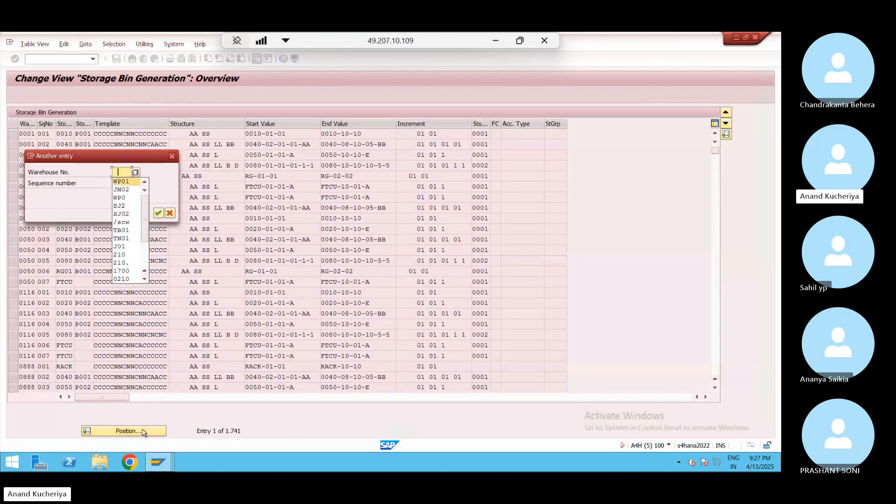
key(Return)
key(Return)
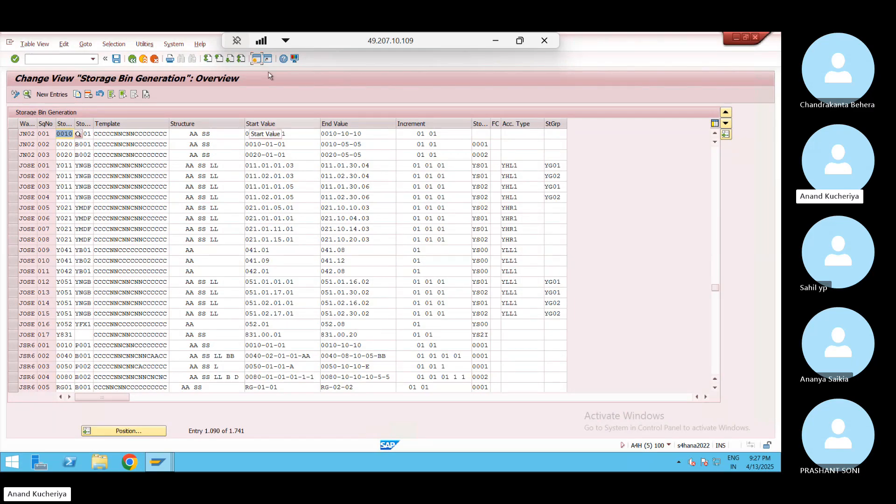
click(14, 94)
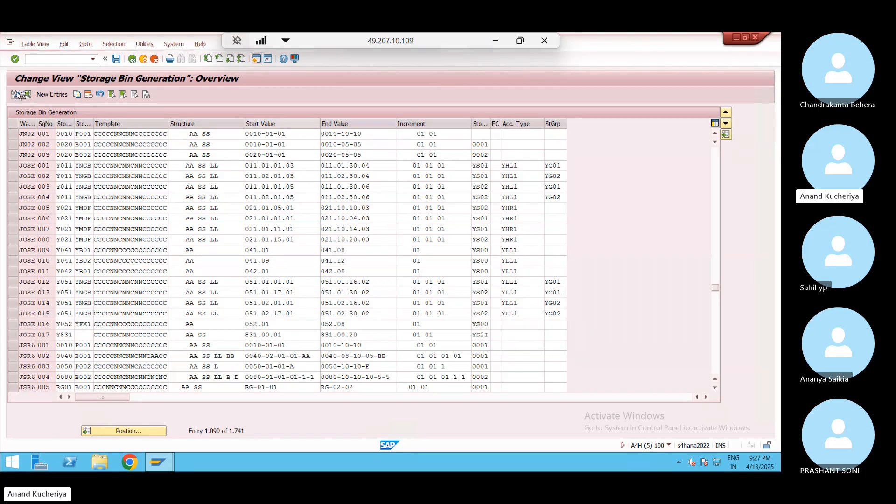
In a new SPRO session, open EWM Master Data > Storage Bins > Define Storage Bin Structure
click(256, 59)
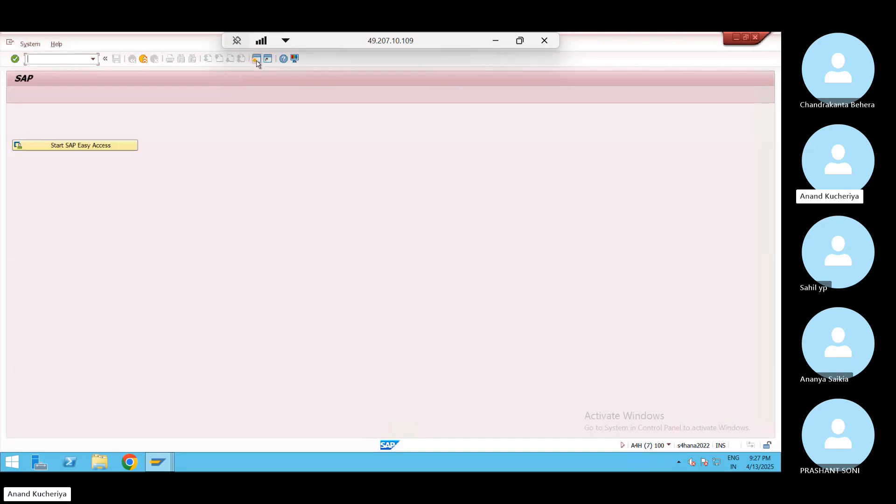
text(spro)
key(Return)
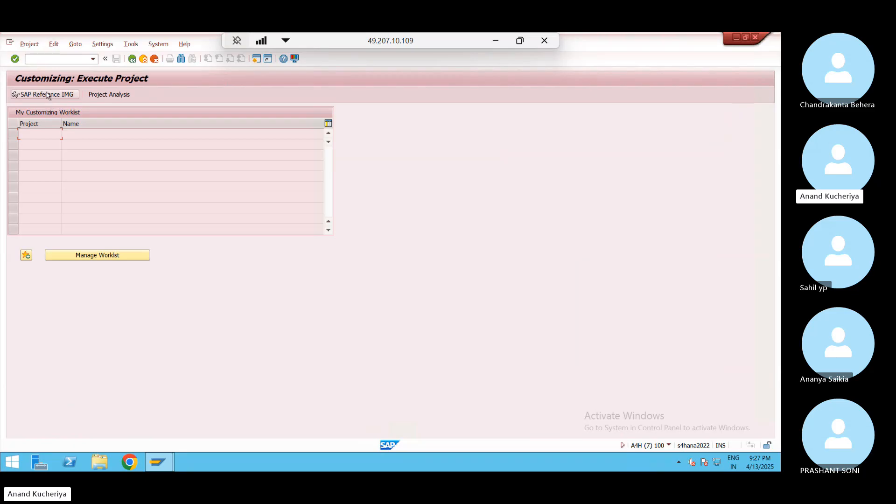
click(47, 95)
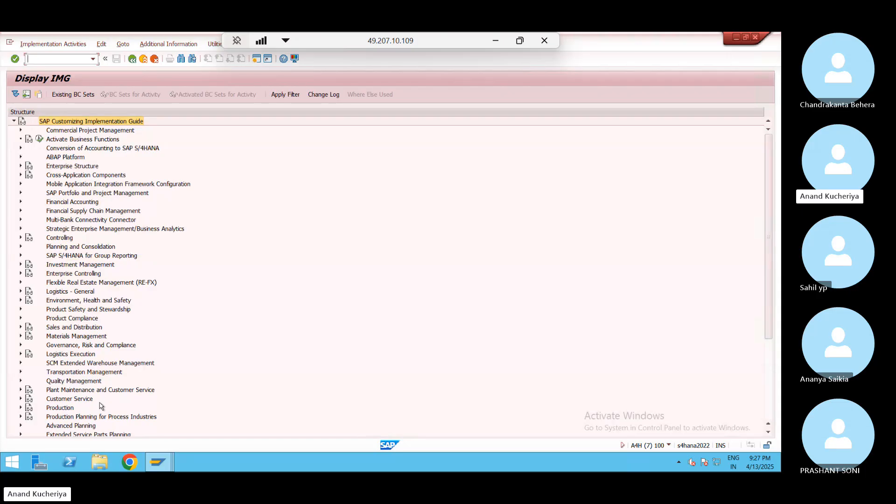
click(21, 363)
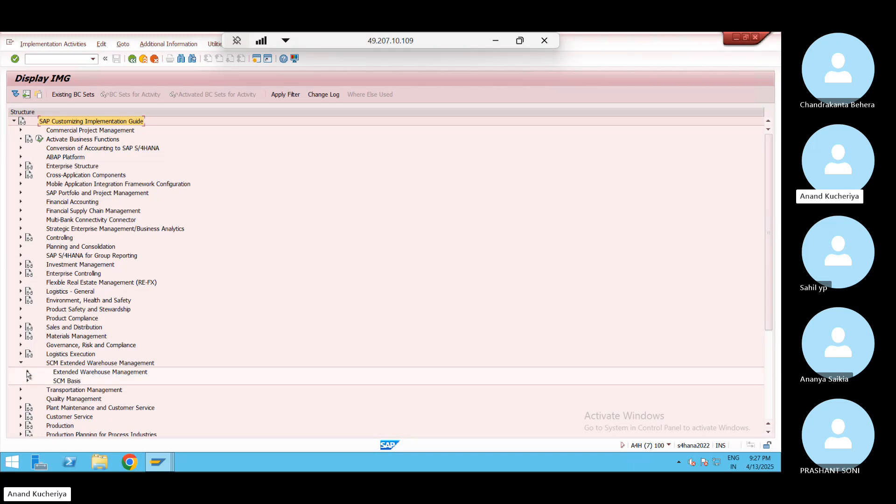
click(27, 372)
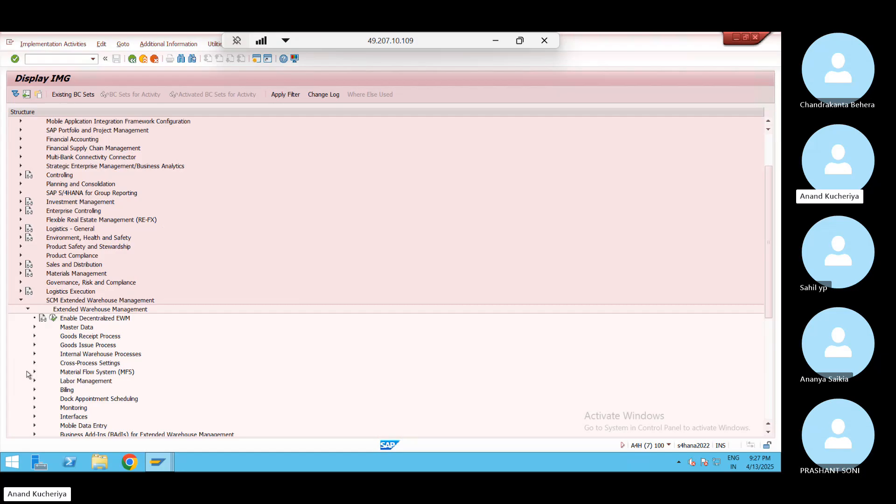
click(34, 327)
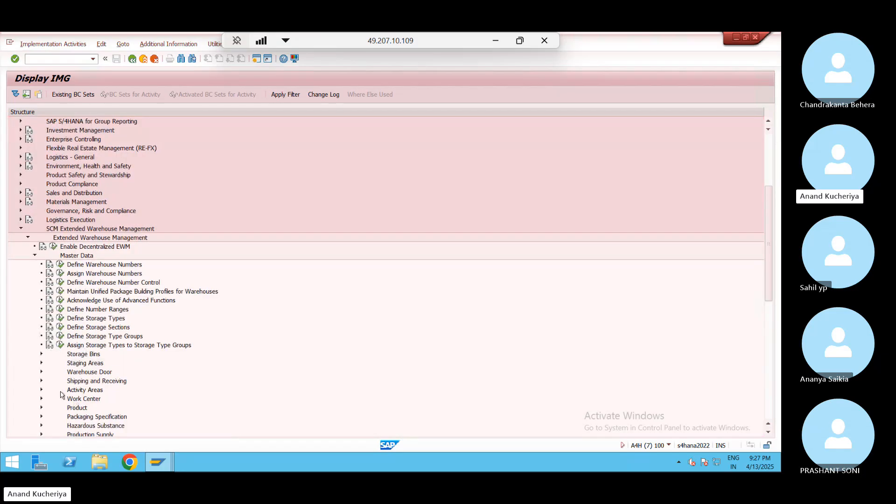
click(42, 354)
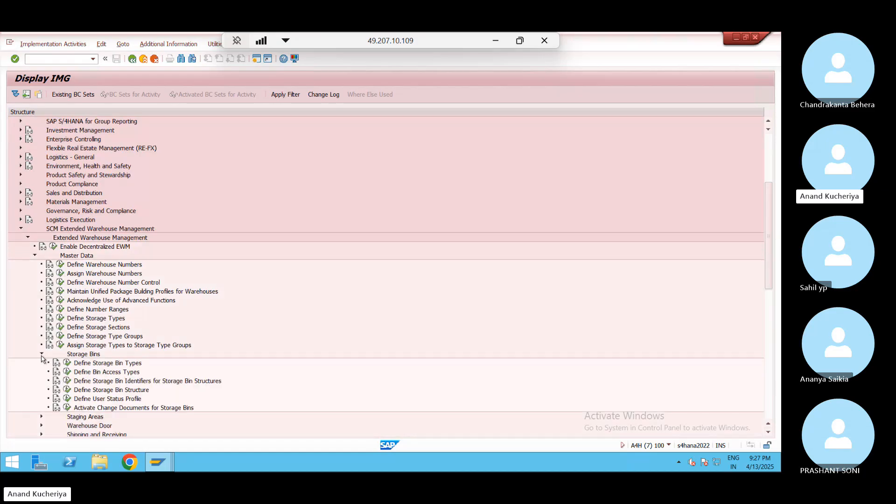
click(67, 390)
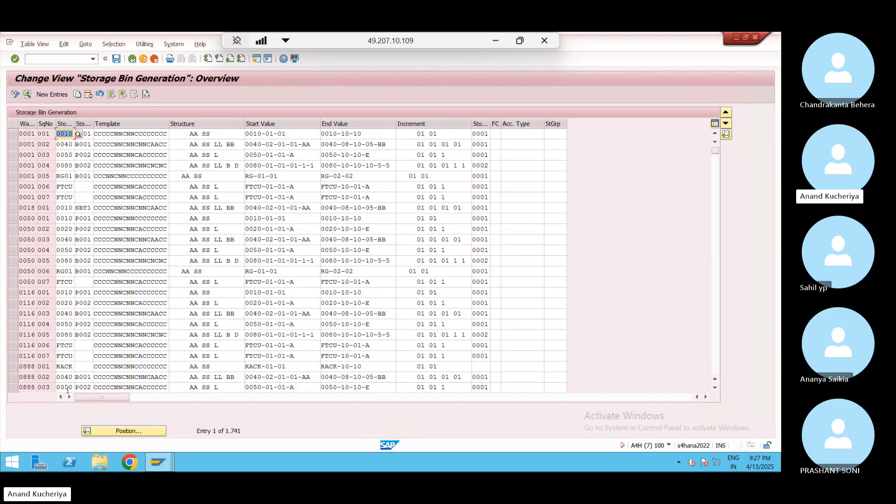
Start a new storage bin generation entry with warehouse number WP01
click(54, 95)
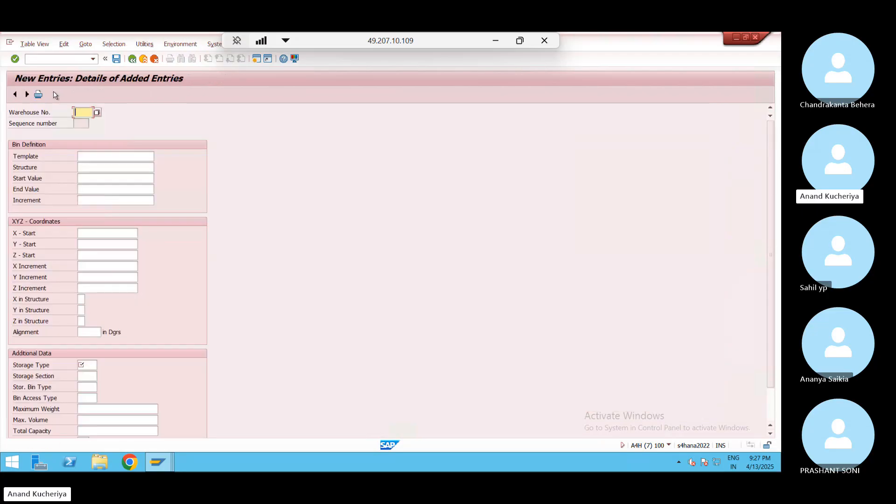
text(WP01)
key(alt+Tab)
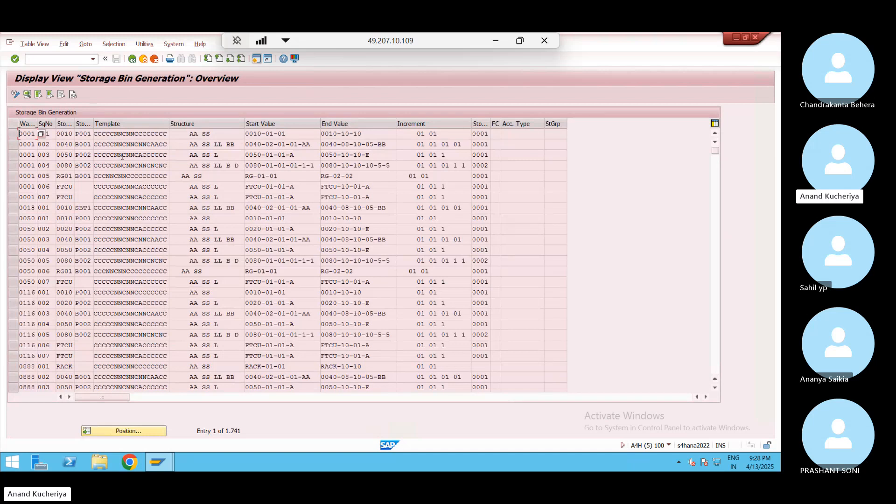
key(alt+Tab)
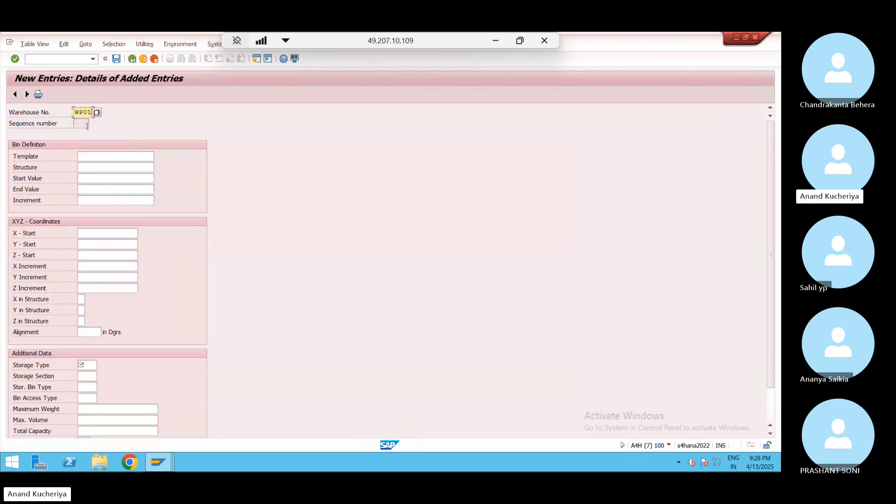
key(alt+Tab)
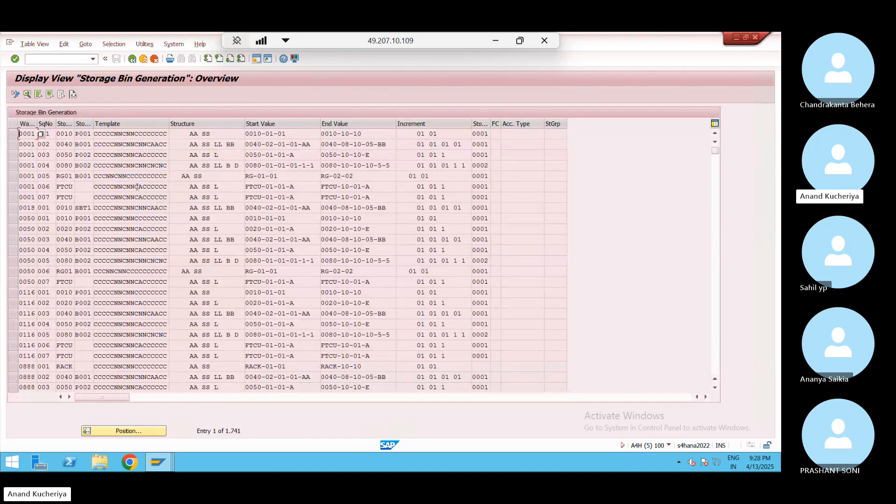
Position the other session's list to JN02 and open the details of entry 001
click(129, 431)
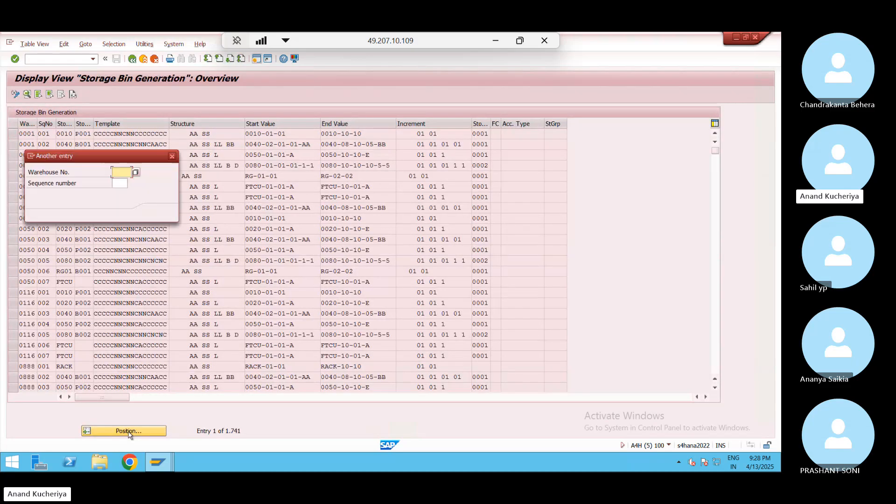
key(Down)
key(Down)
key(Return)
key(Return)
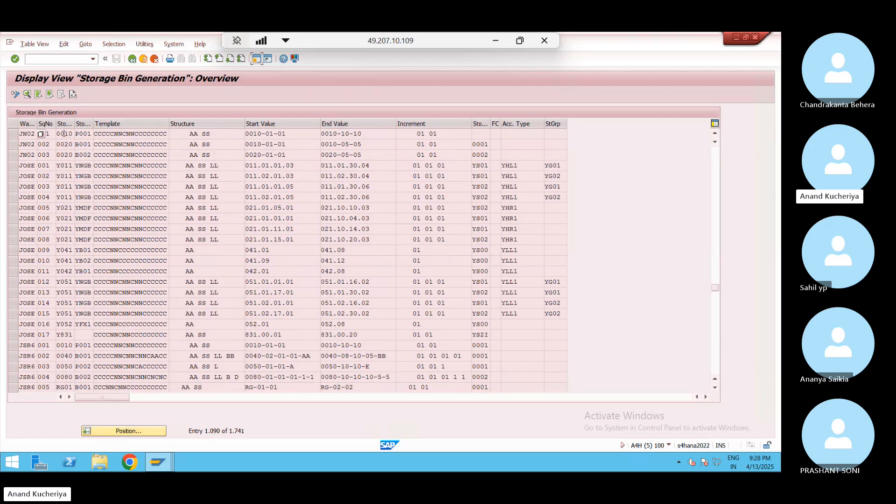
key(alt+Tab)
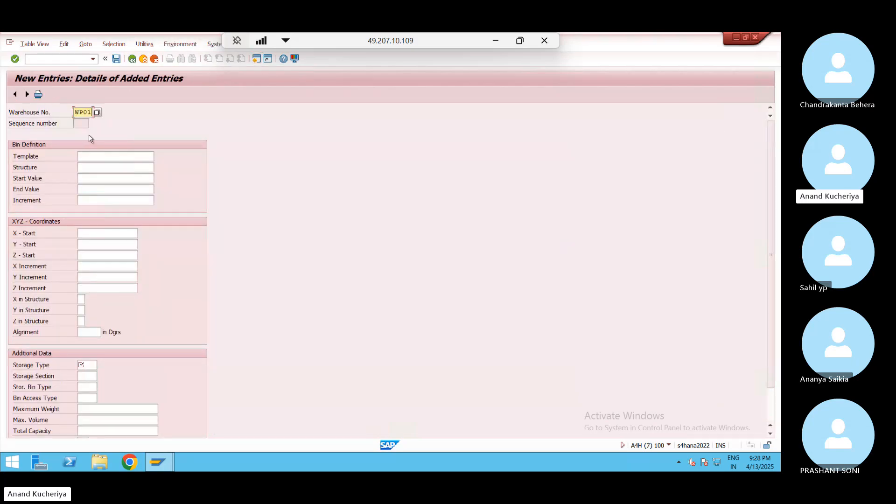
key(alt+Tab)
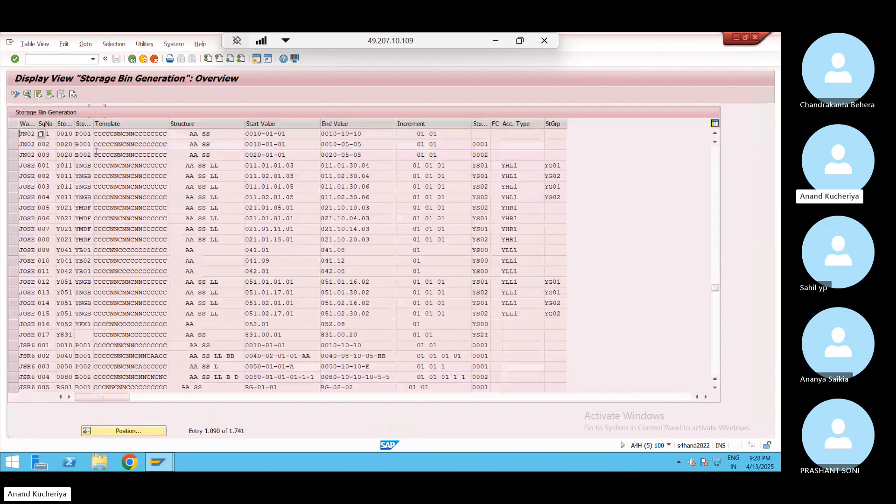
drag(167, 135, 94, 133)
click(93, 132)
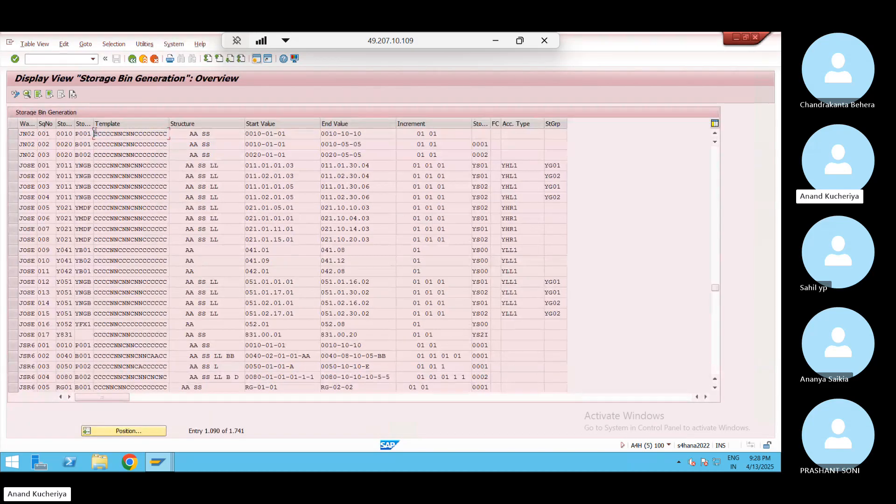
double_click(33, 134)
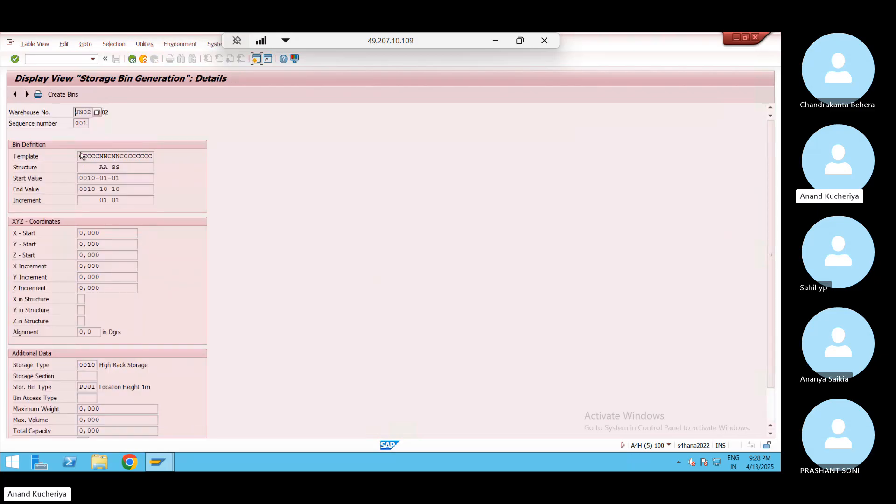
Copy JN02's template and structure AA SS into the new WP01 entry
drag(80, 156, 156, 164)
key(ctrl+c)
key(alt+Tab)
click(117, 156)
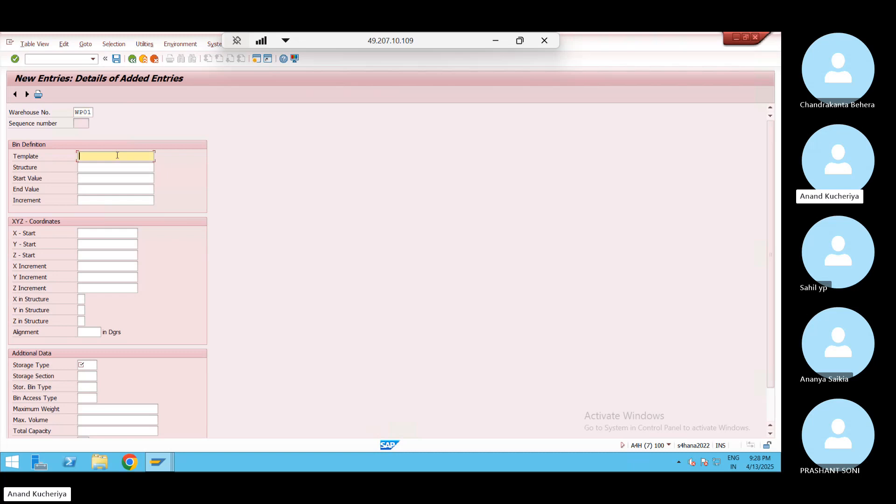
key(ctrl+v)
click(101, 166)
key(alt+Tab)
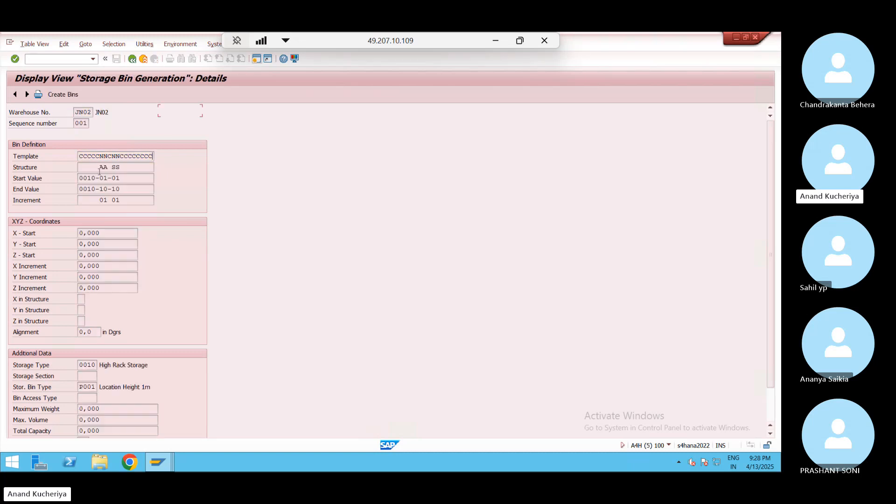
drag(79, 168, 159, 170)
key(ctrl+c)
key(alt+Tab)
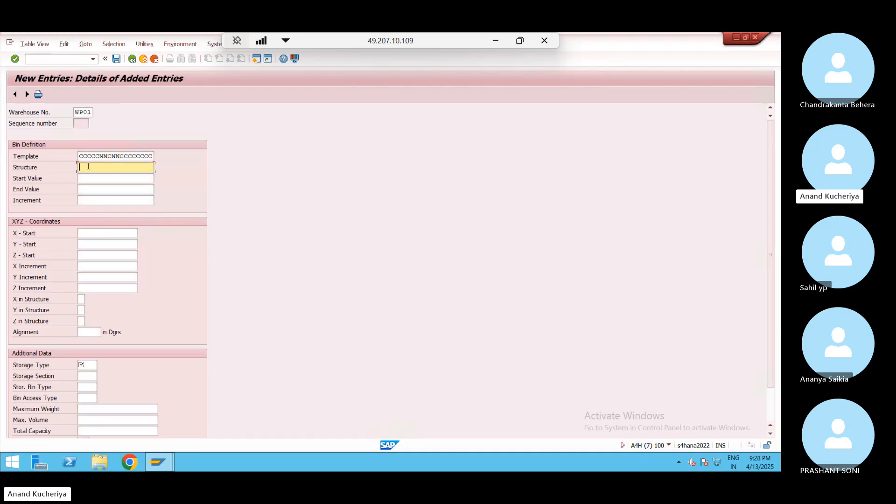
key(ctrl+v)
key(alt+Tab)
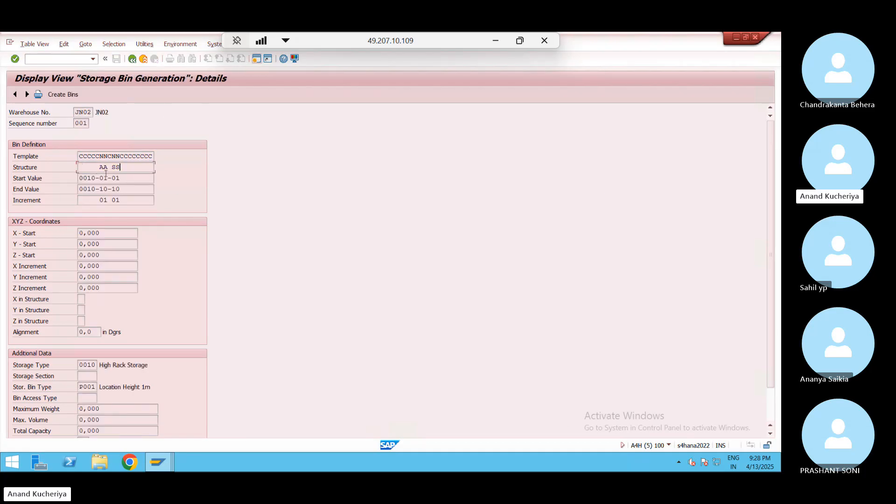
Copy start value 0010-01-01 and end value 0010-10-10 from JN02 into the WP01 entry
drag(79, 177, 133, 176)
key(ctrl+c)
key(alt+Tab)
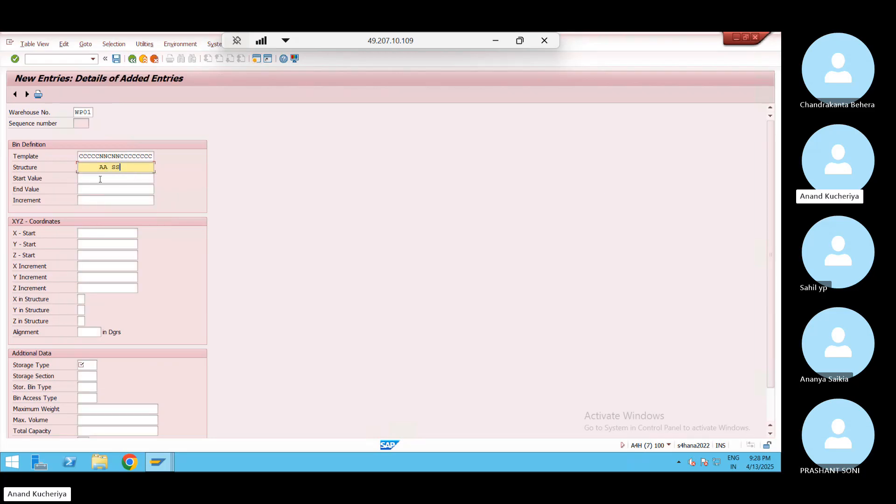
click(97, 178)
key(ctrl+v)
click(91, 189)
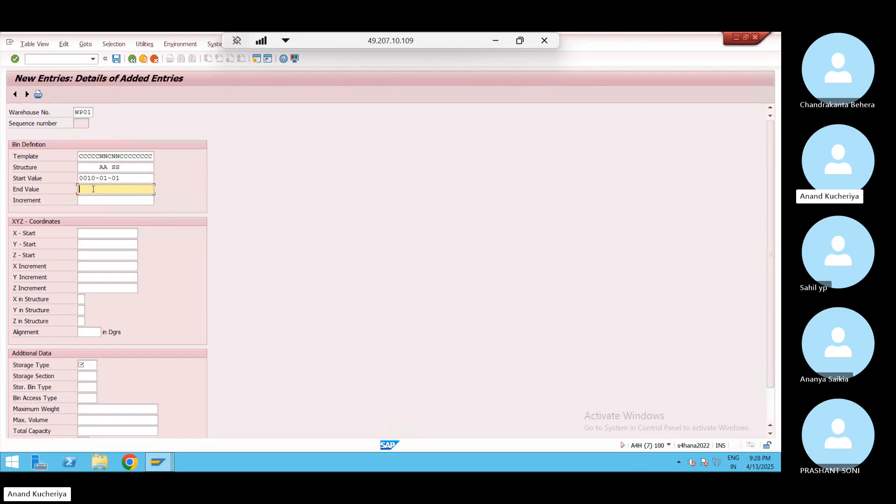
key(alt+Tab)
drag(80, 189, 130, 188)
key(ctrl+c)
key(alt+Tab)
key(ctrl+v)
click(81, 202)
Copy the increment 01 01 from JN02 into the WP01 entry
key(alt+Tab)
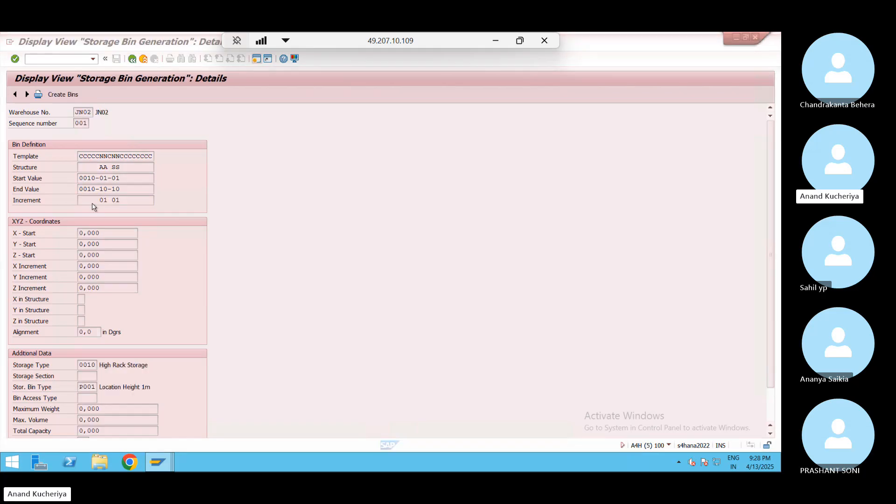
drag(82, 201, 122, 200)
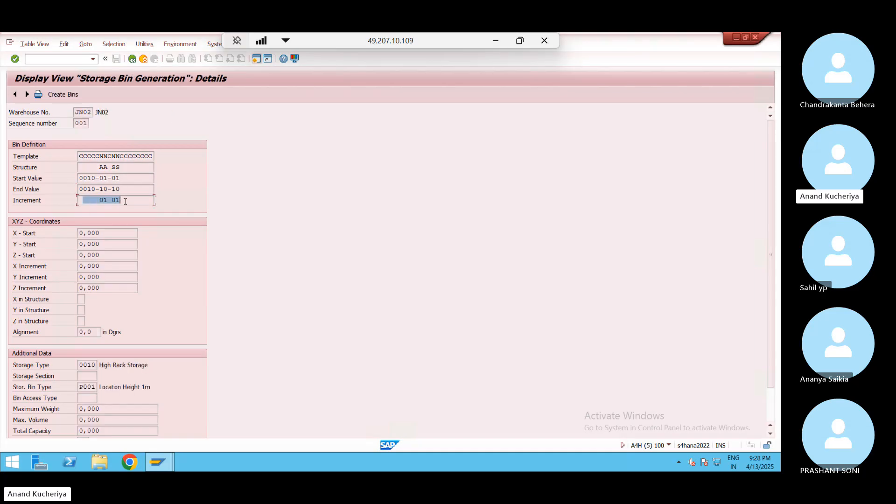
key(ctrl+c)
click(81, 200)
drag(158, 203, 88, 210)
click(77, 208)
key(alt+Tab)
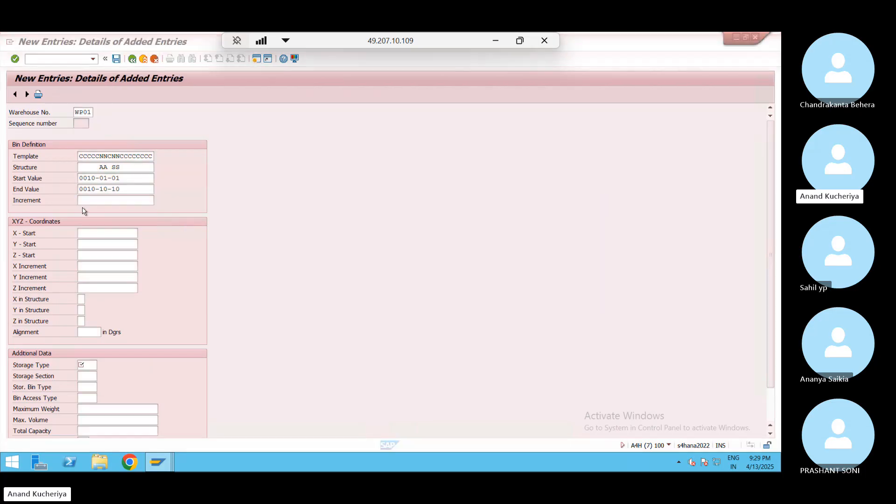
key(ctrl+v)
key(alt+Tab)
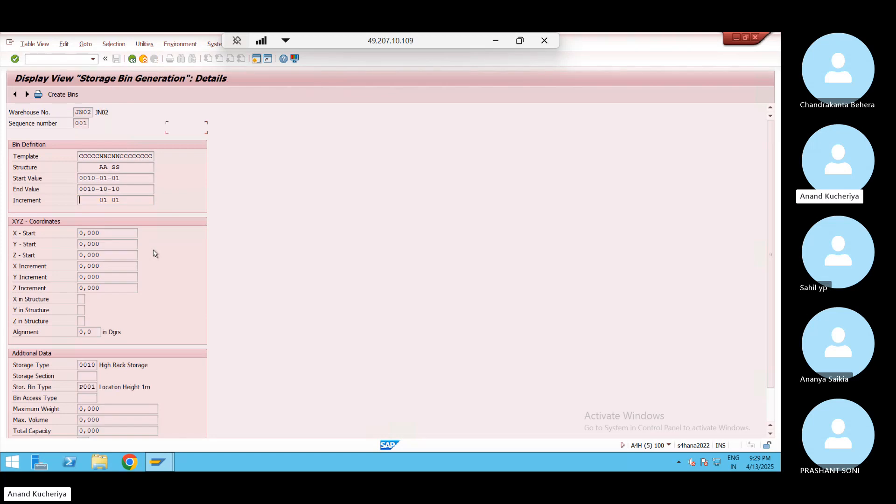
key(alt+Tab)
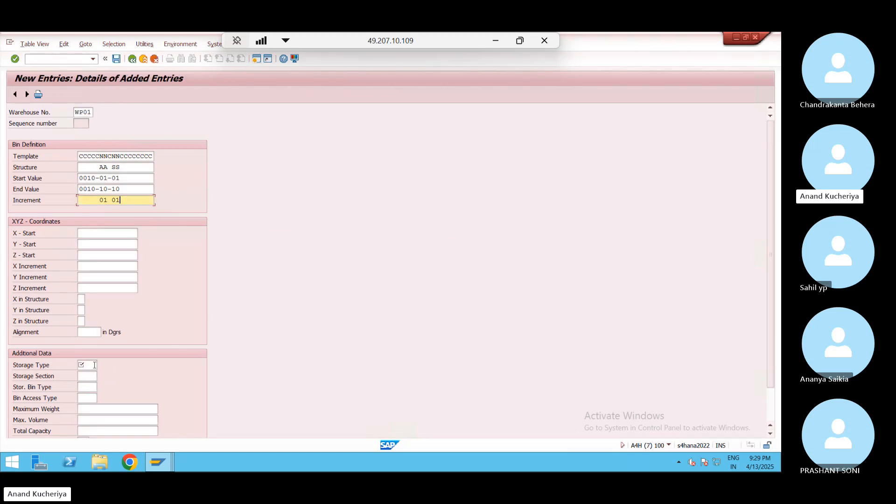
Enter storage type 0010 and choose bin type B001 Block Size 1 for the WP01 entry
click(95, 365)
text(0010)
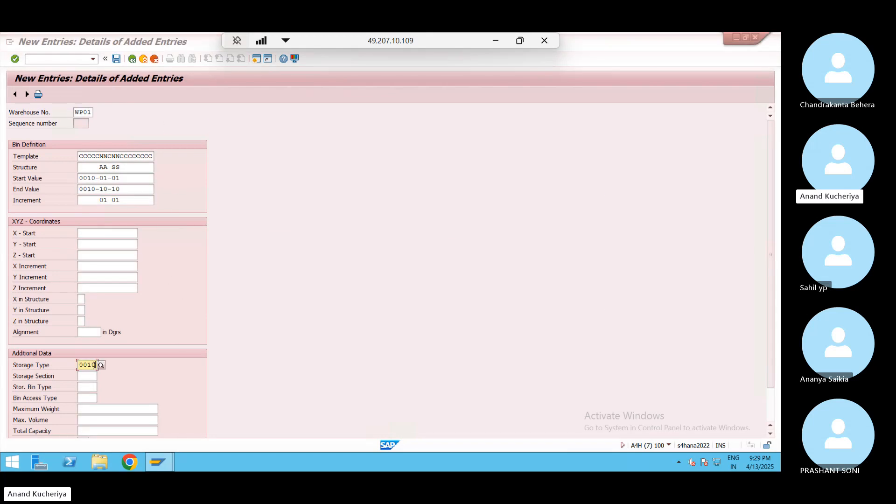
key(alt+Tab)
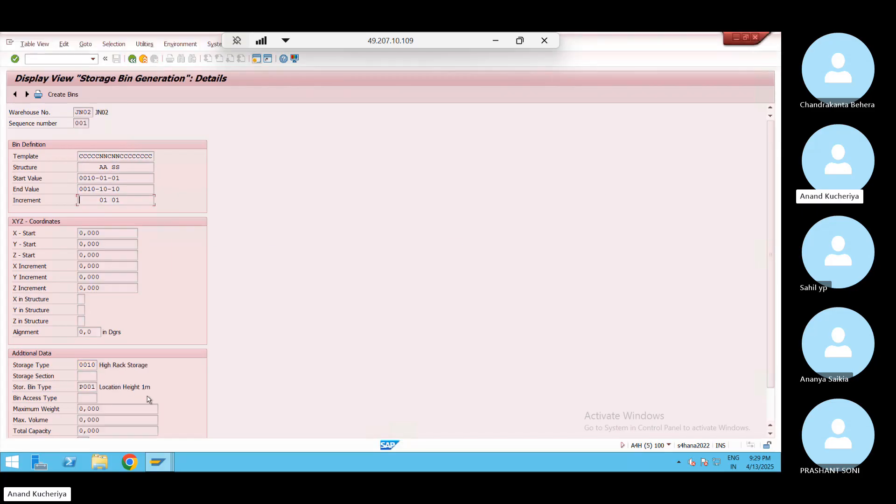
key(alt+Tab)
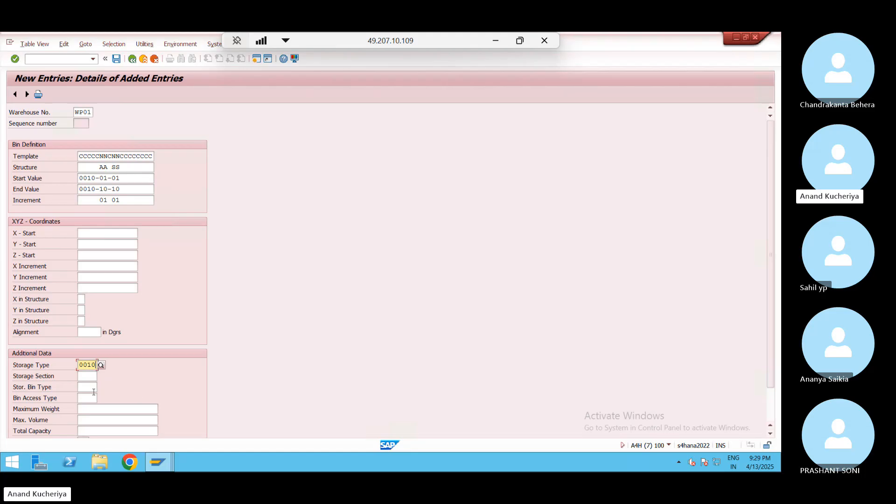
click(93, 386)
click(100, 387)
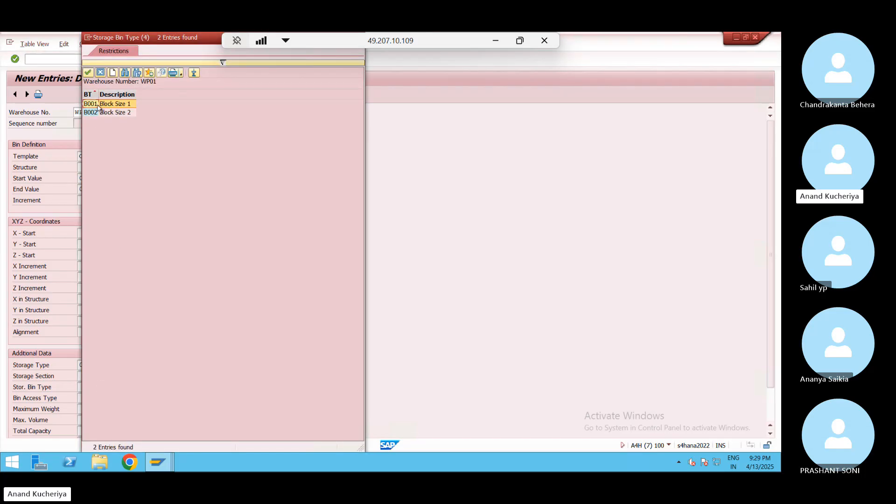
click(98, 104)
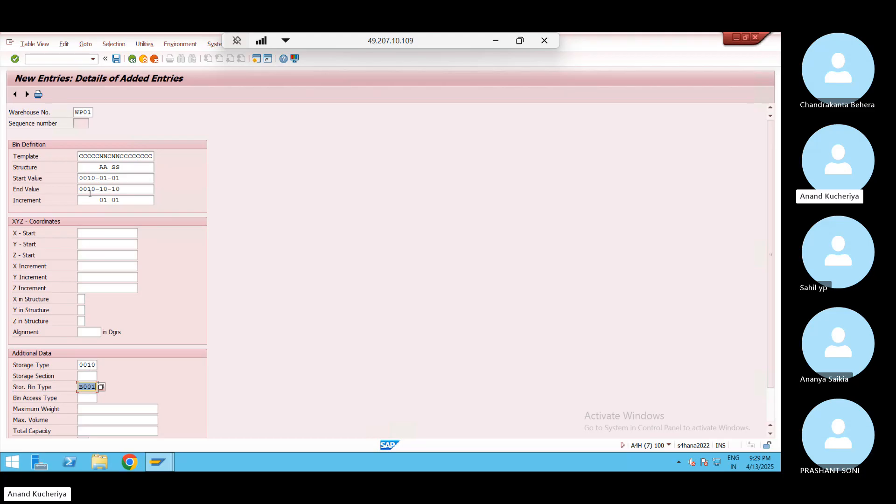
Save the WP01 storage type 0010 bin entry under request A4HK901074 and return to the overview
click(118, 60)
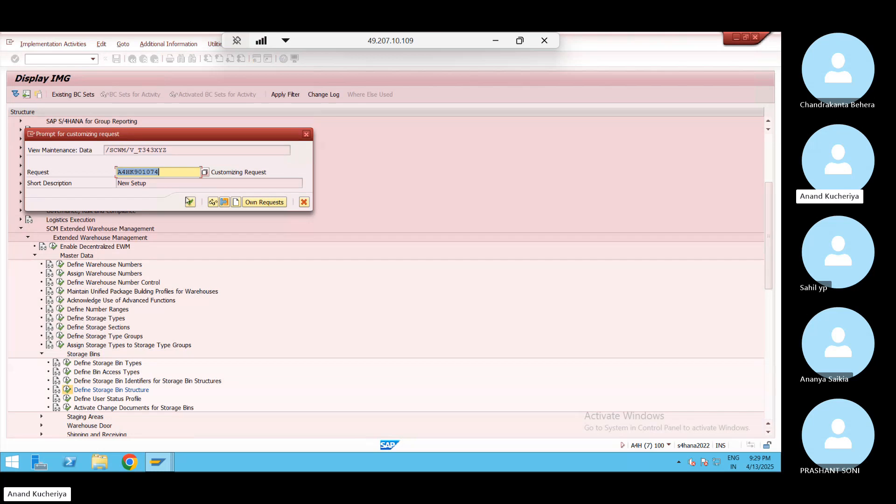
click(192, 200)
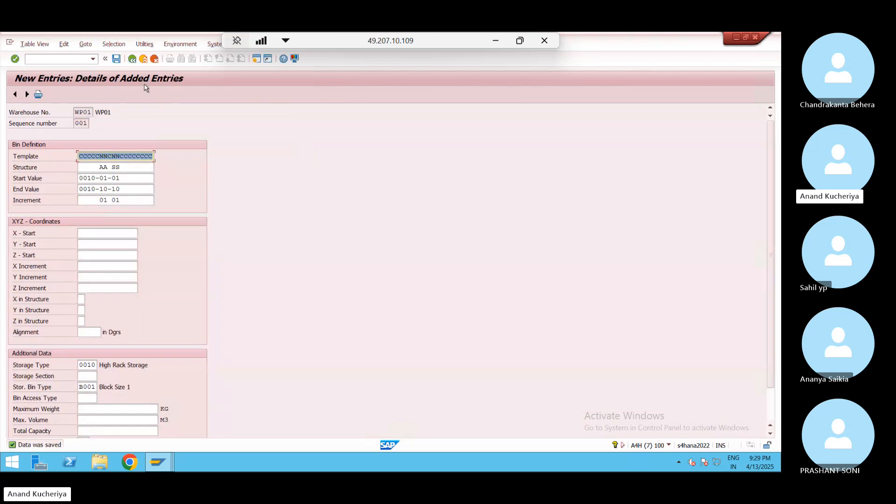
click(133, 59)
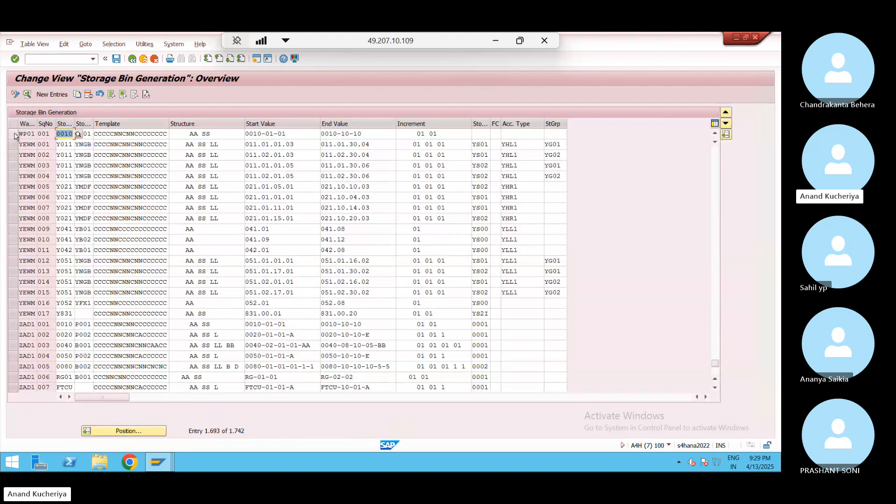
Start a new WP01 bin generation entry and copy in the JN02 template pattern
click(55, 97)
click(89, 113)
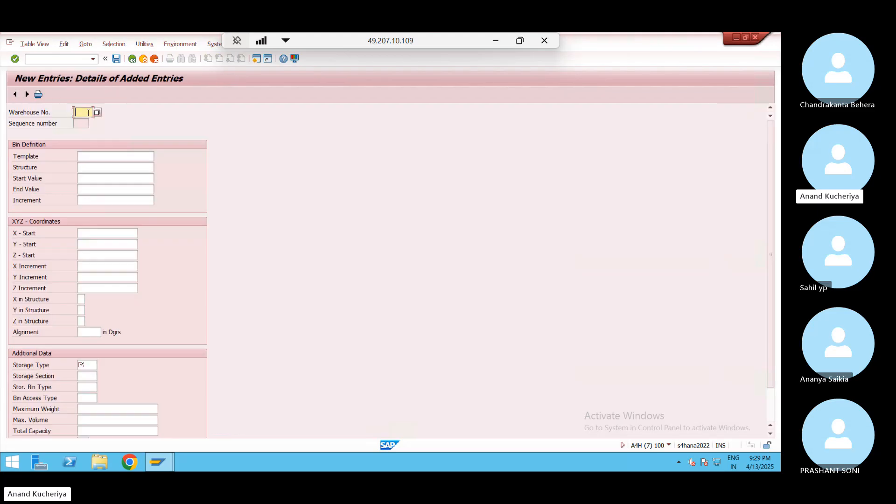
click(87, 122)
key(alt+Tab)
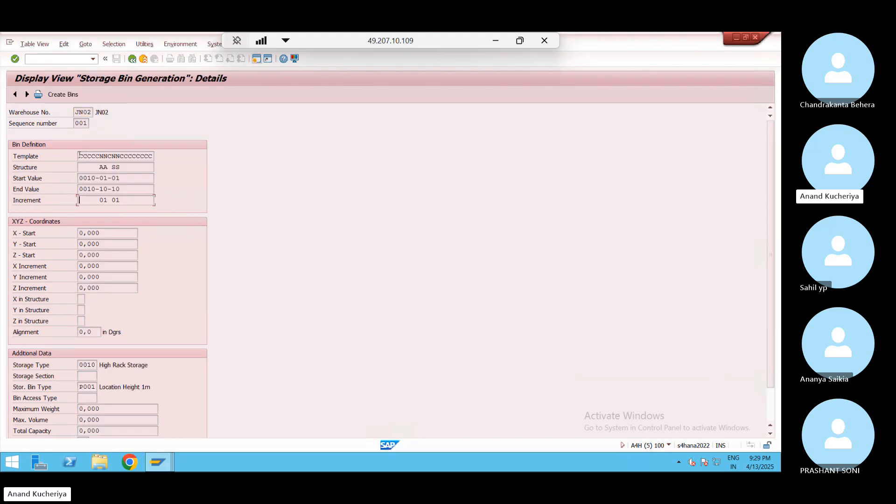
drag(80, 155, 158, 165)
key(ctrl+c)
key(alt+Tab)
click(113, 158)
key(ctrl+v)
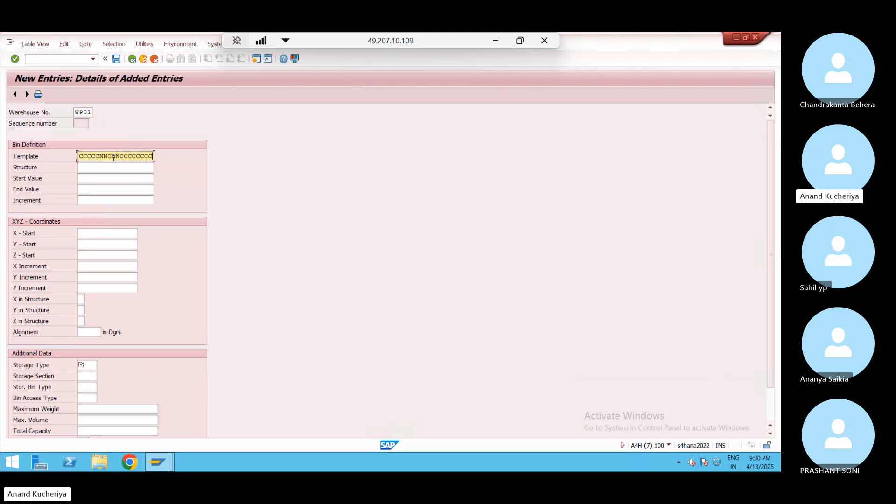
Copy the structure AA SS from the JN02 entry into the new entry
key(alt+Tab)
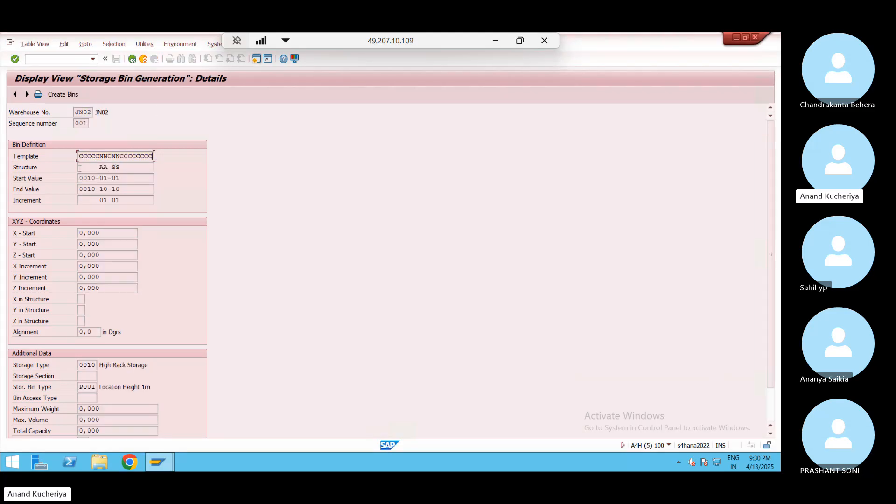
drag(80, 168, 149, 168)
key(ctrl+c)
key(alt+Tab)
click(89, 170)
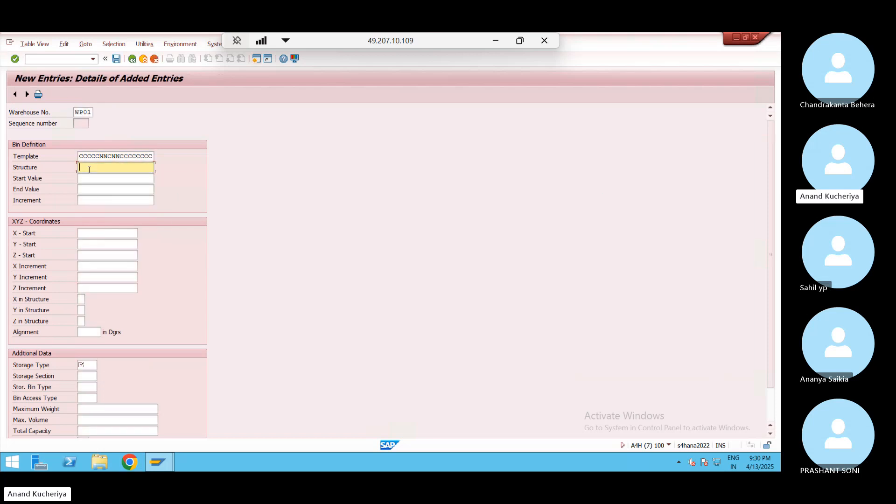
key(ctrl+v)
Copy the start value 0010-01-01 from JN02 into the new entry
key(alt+Tab)
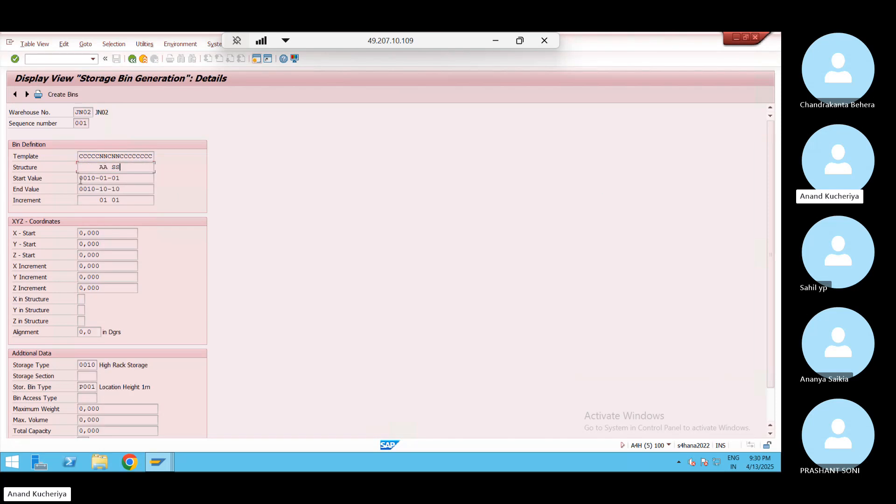
drag(80, 178, 136, 178)
key(ctrl+c)
key(alt+Tab)
click(100, 178)
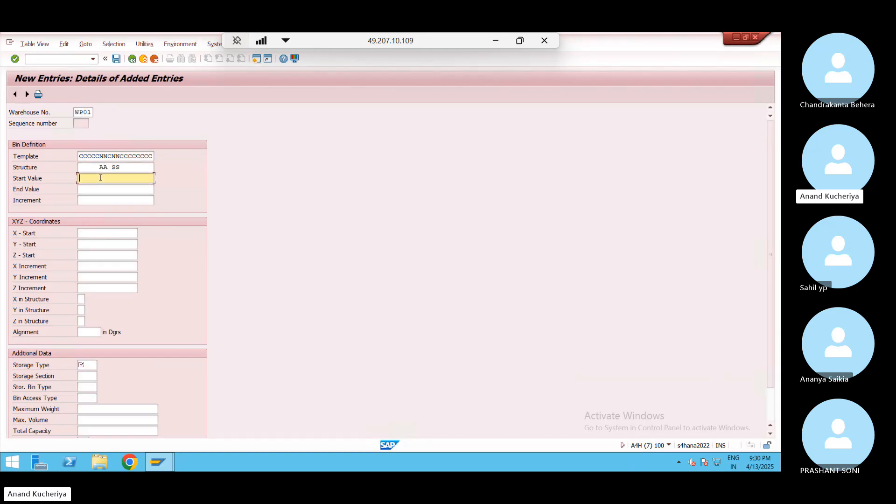
key(ctrl+v)
Copy the end value 0010-10-10 and increment 01 01 from JN02 into the new entry
key(alt+Tab)
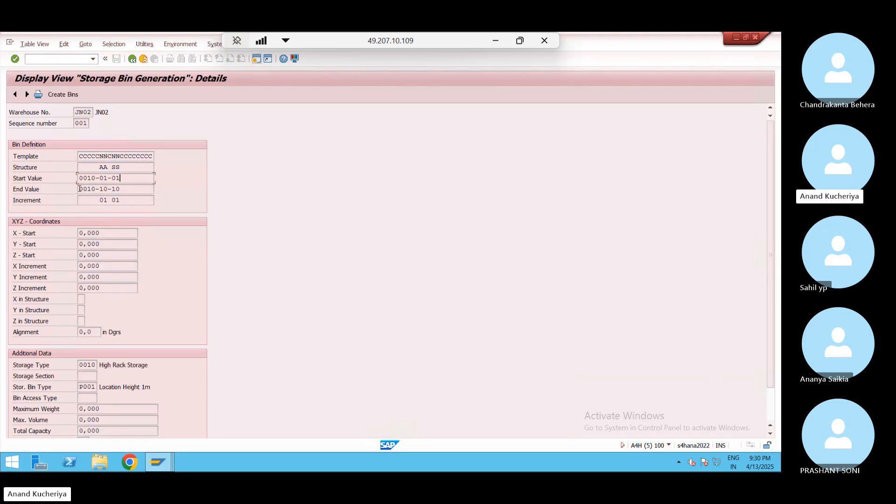
drag(79, 189, 120, 188)
key(ctrl+c)
key(alt+Tab)
click(90, 189)
key(ctrl+v)
key(alt+Tab)
key(alt+Tab)
click(86, 201)
key(ctrl+v)
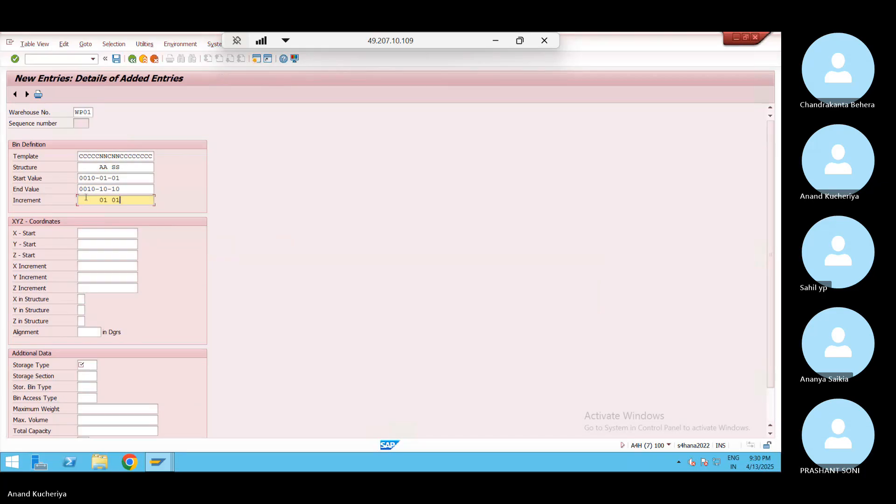
Change the start and end values to 0020-01-01 and 0020-10-10
drag(87, 178, 91, 178)
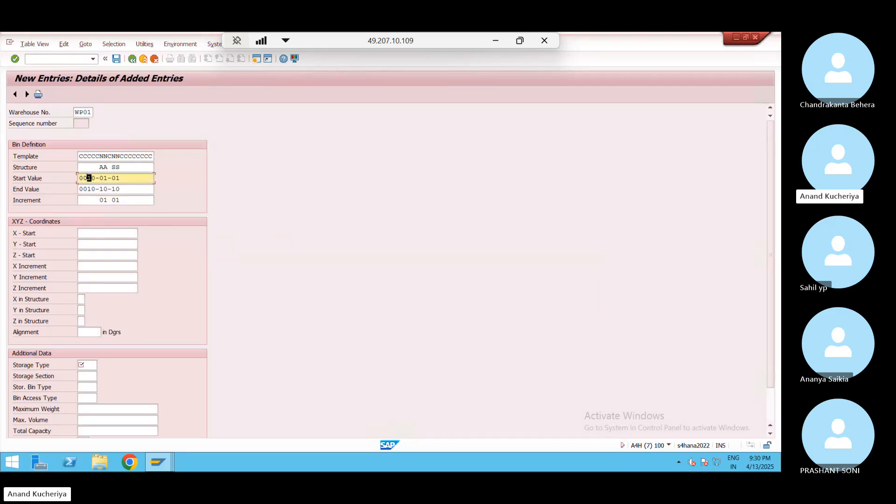
key(BackSpace)
text(2)
click(89, 190)
text(2)
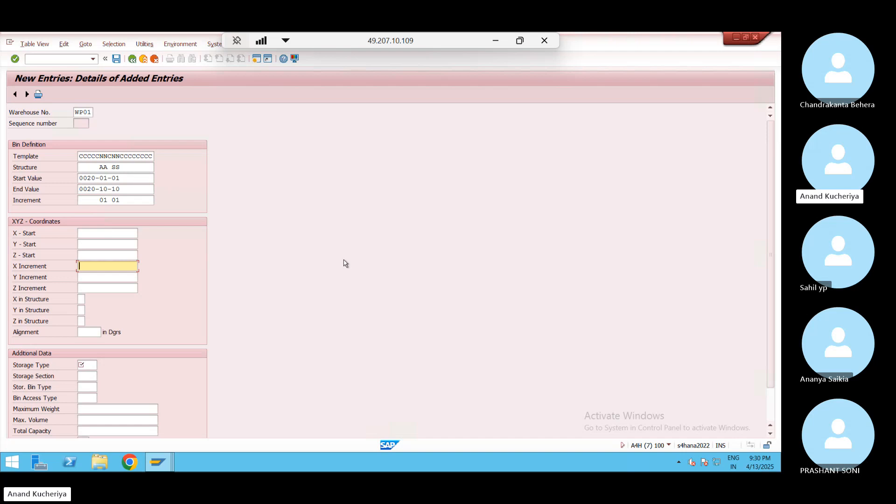
Enter storage type 0020, choose bin type B002 Block Size 2, and save the entry
scroll(763, 289, down, 2)
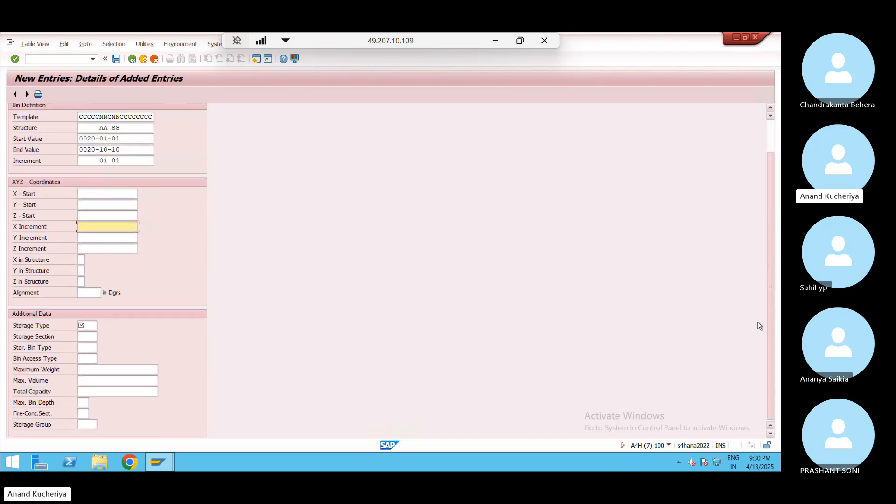
click(93, 325)
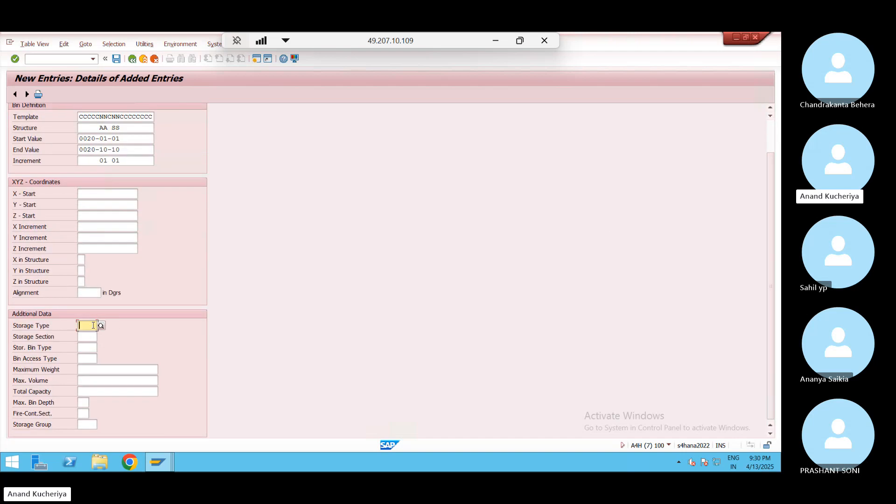
text(0020)
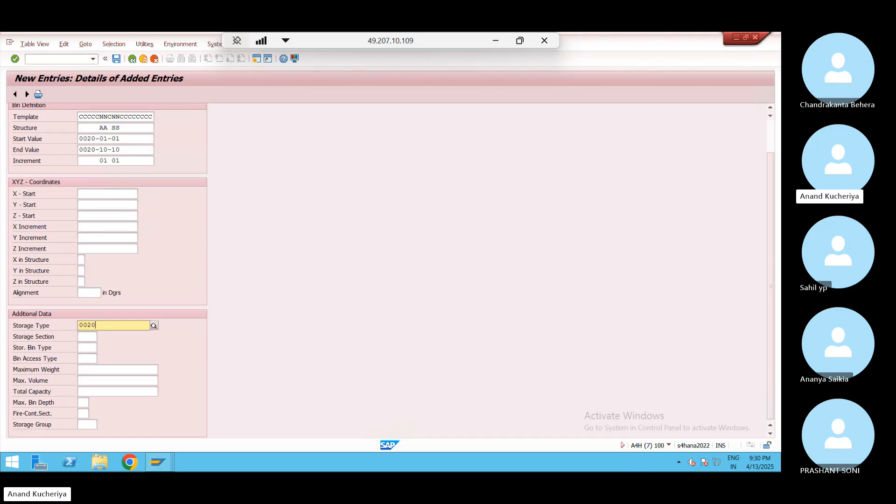
double_click(45, 348)
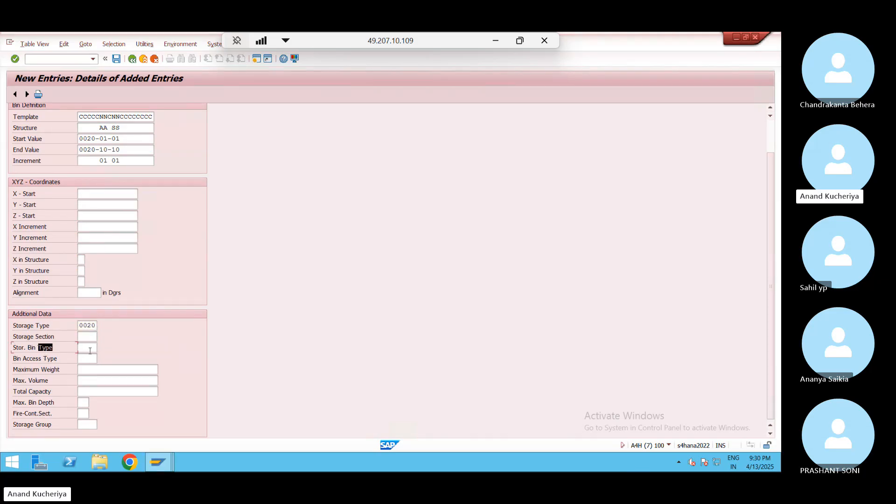
click(90, 350)
click(90, 346)
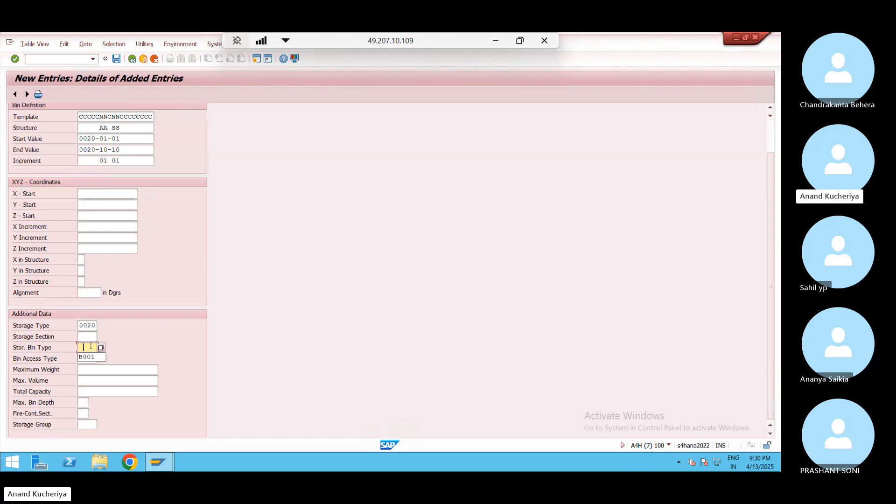
click(101, 348)
double_click(123, 114)
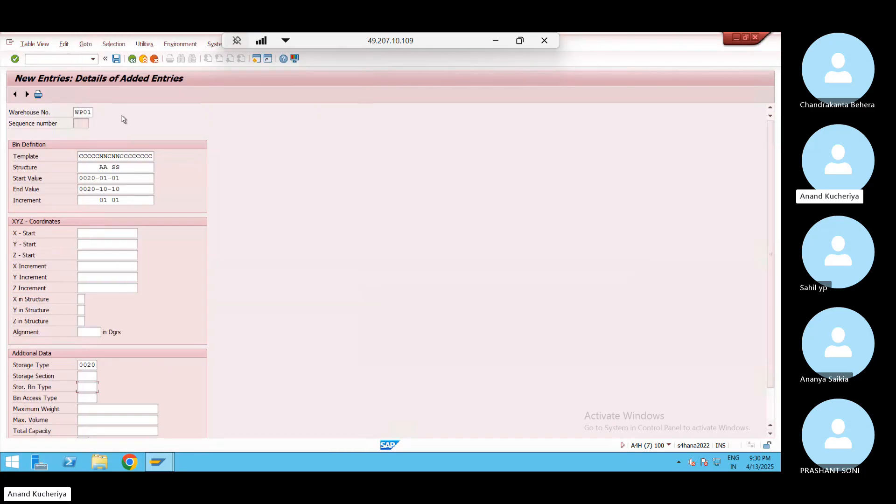
click(116, 60)
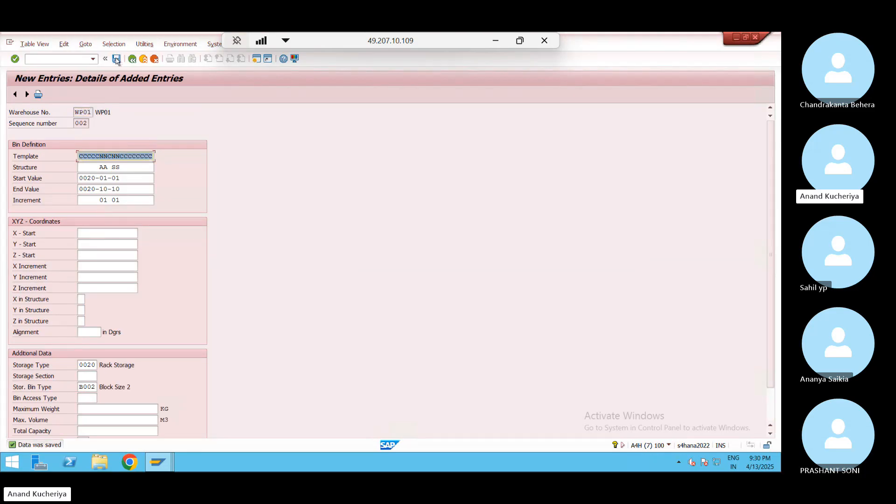
Back out of the customizing screens and sessions to the initial SAP screen
click(144, 61)
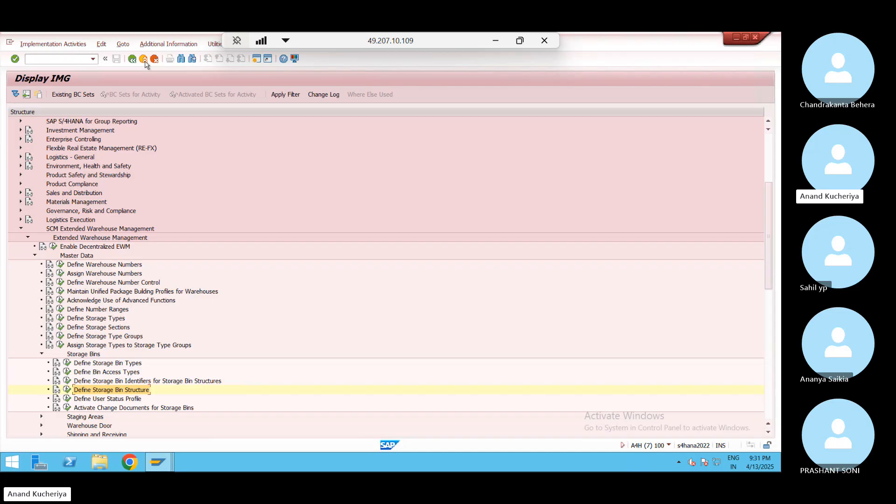
click(143, 59)
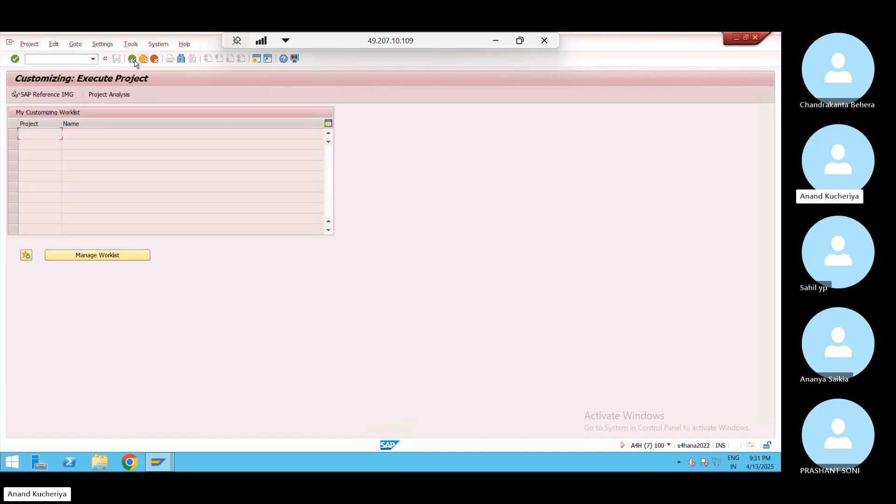
click(133, 61)
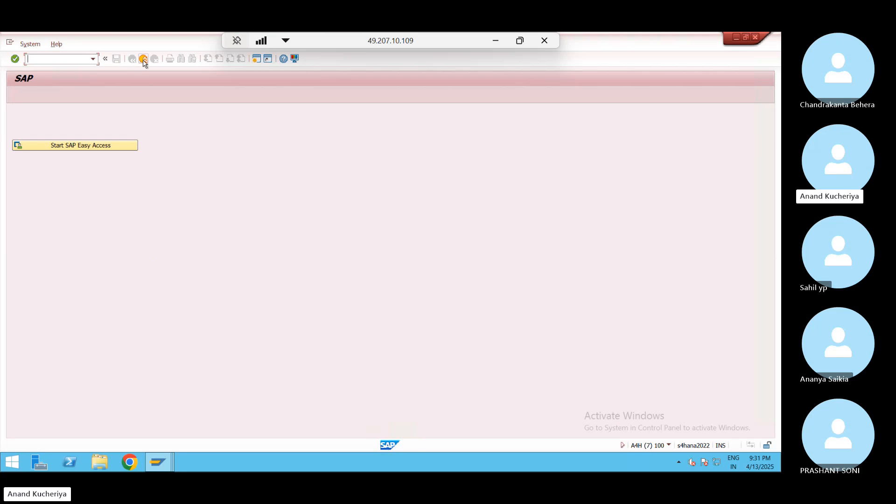
click(143, 61)
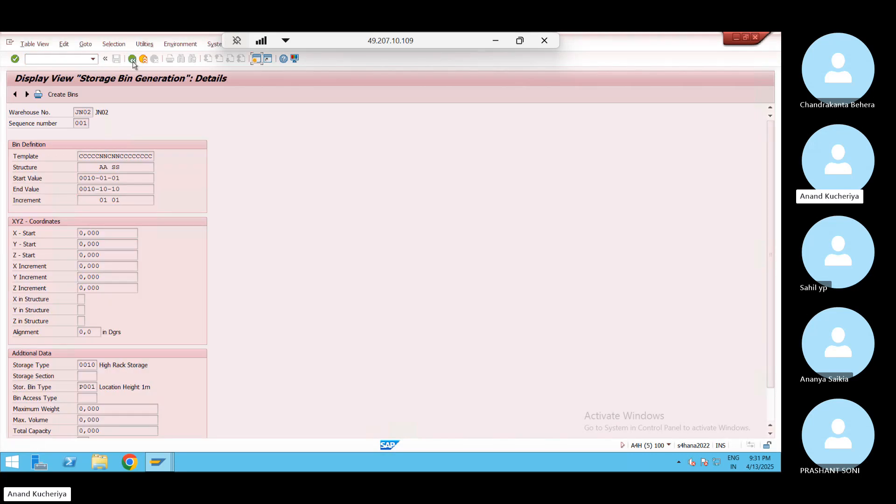
click(133, 61)
click(133, 61)
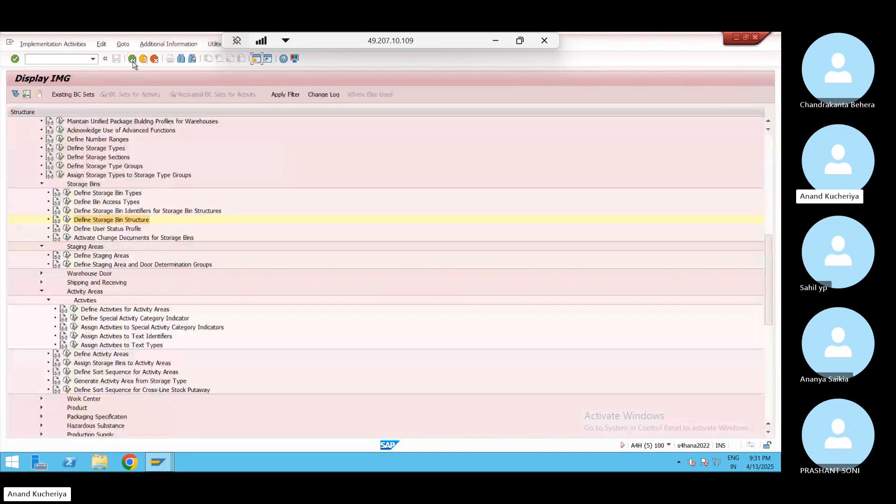
click(132, 60)
click(133, 59)
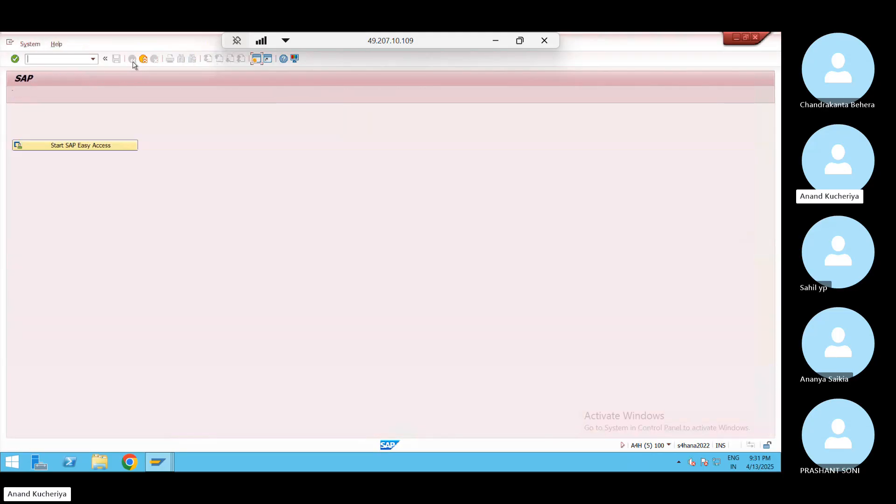
Expand Logistics > SCM EWM > Master Data > Storage Bin and select /SCWM/LS10
click(89, 145)
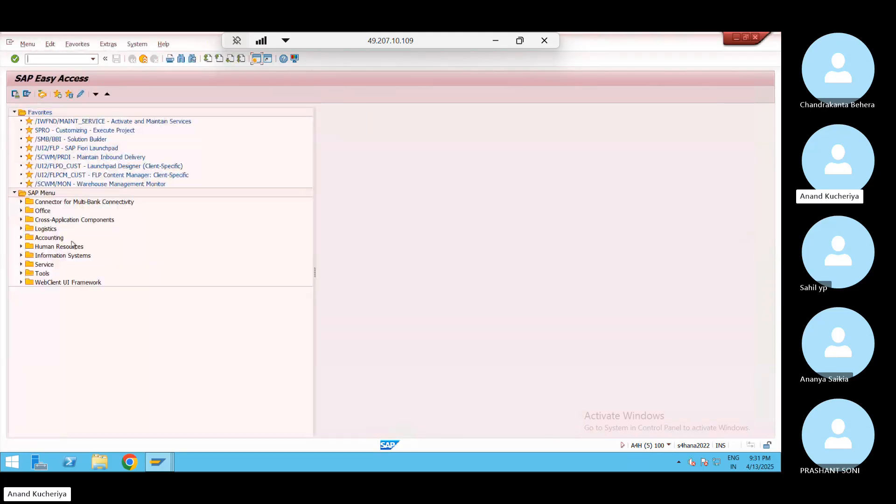
click(21, 230)
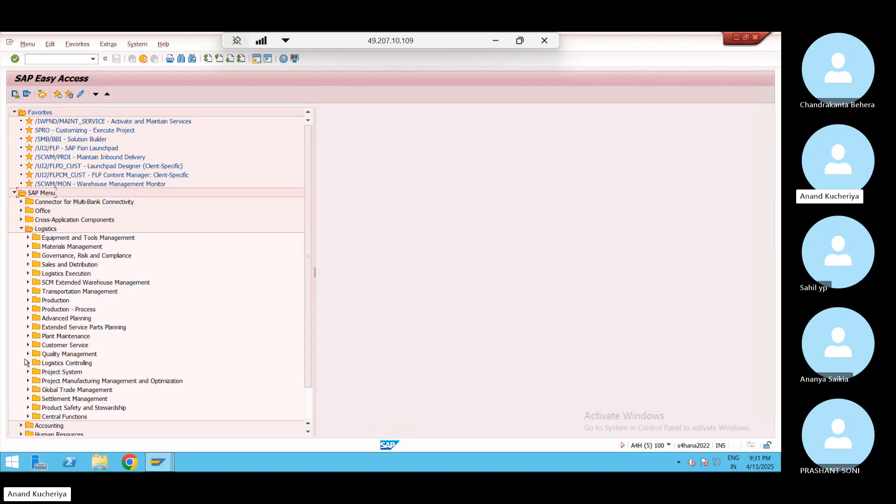
click(28, 283)
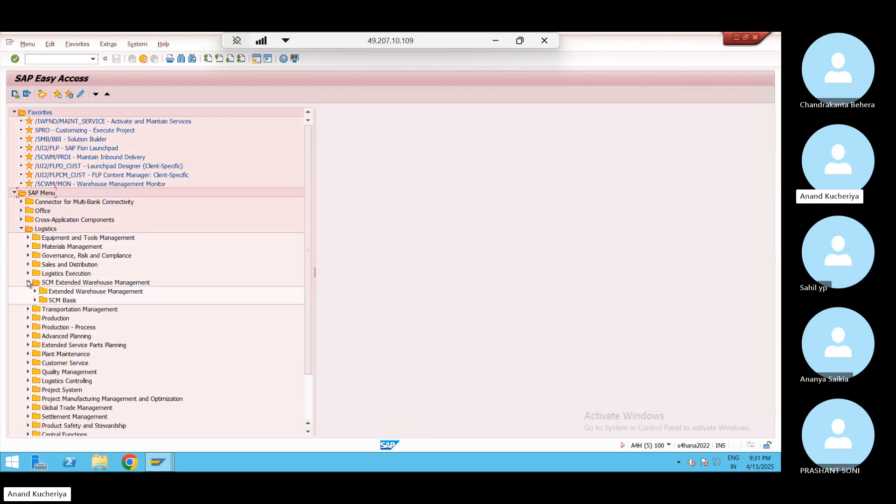
click(35, 291)
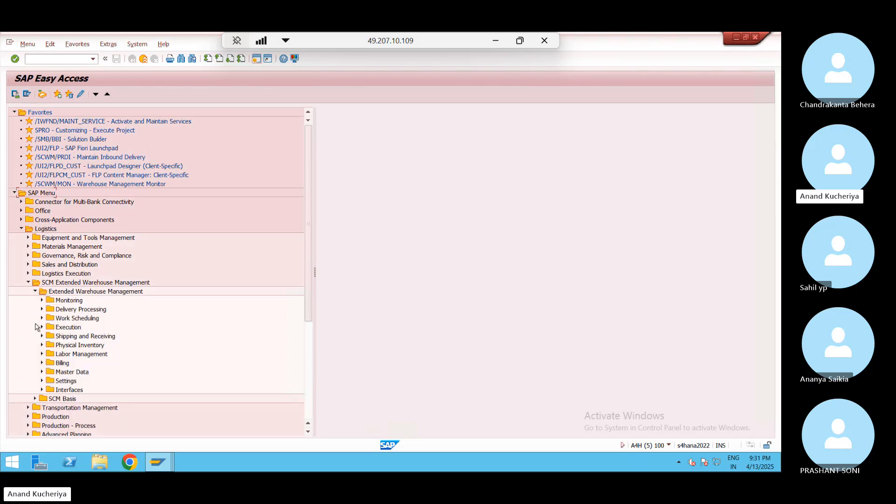
click(42, 372)
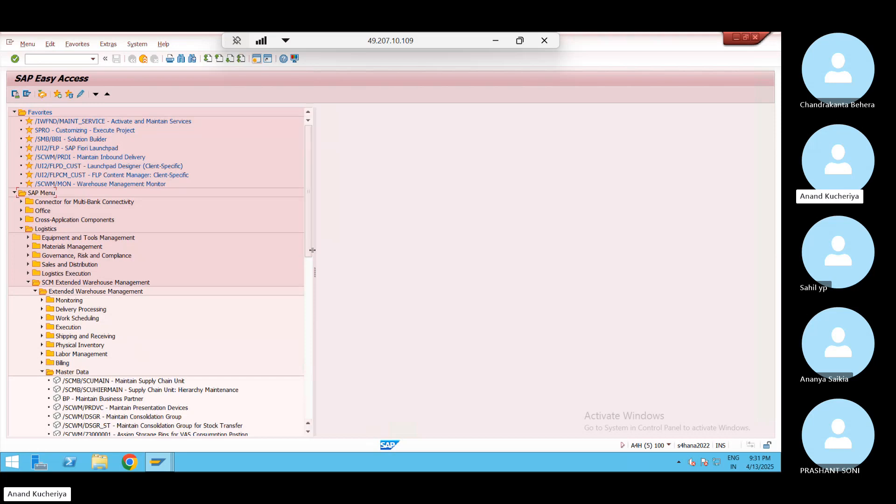
drag(308, 250, 308, 320)
click(47, 328)
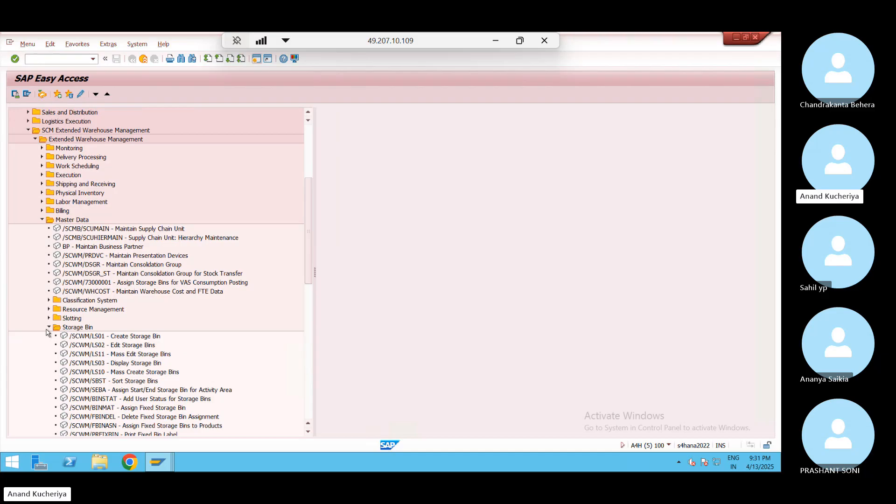
click(109, 373)
Open mass bin creation, view details for both WP01 rows, then back out to the menu
double_click(108, 373)
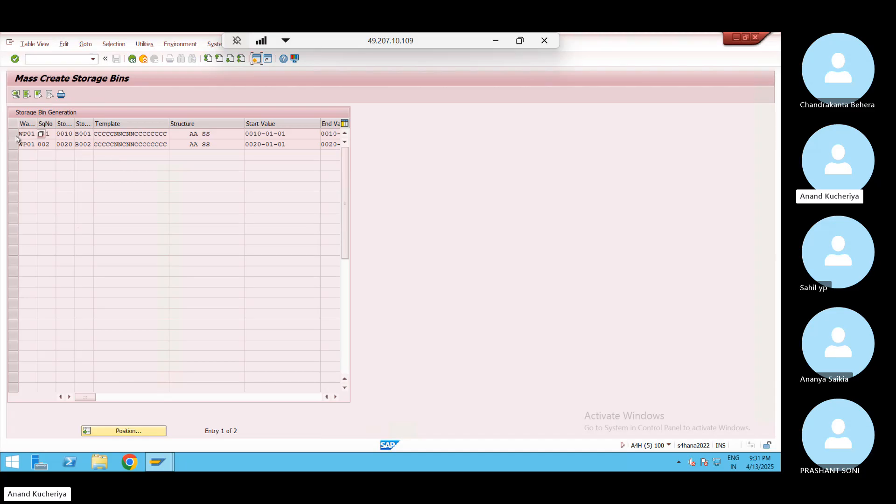
drag(13, 134, 13, 145)
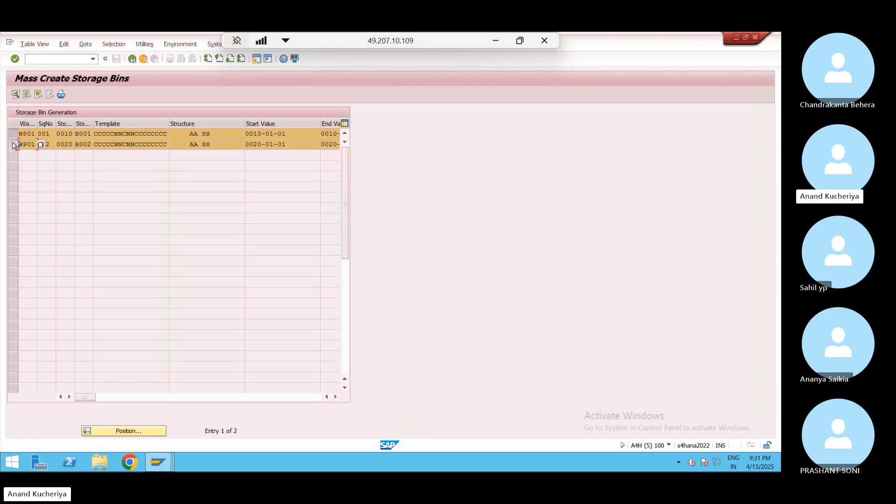
click(16, 94)
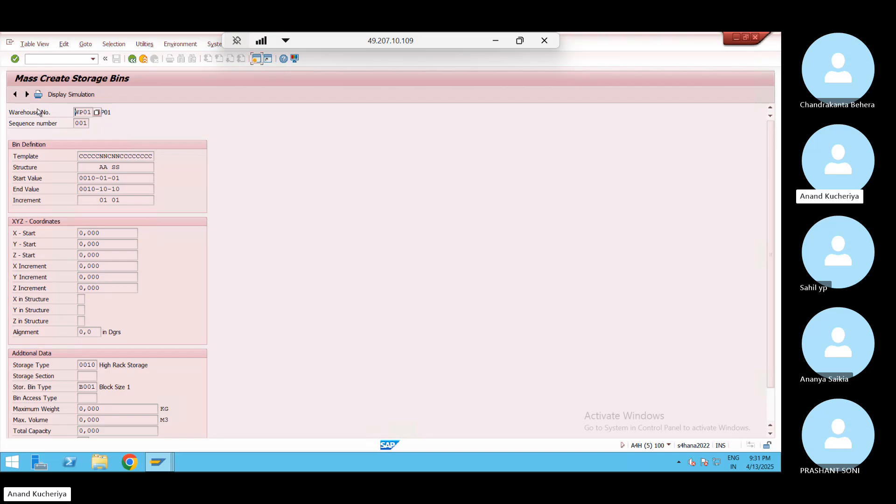
click(132, 59)
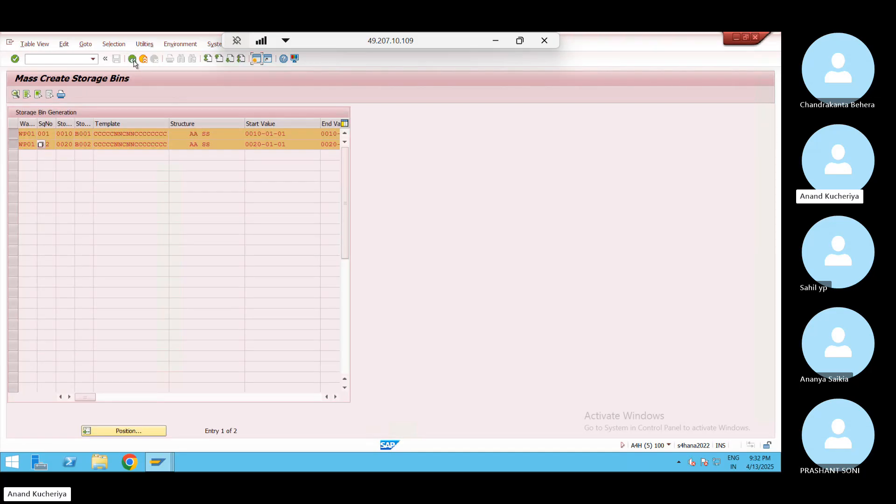
click(132, 59)
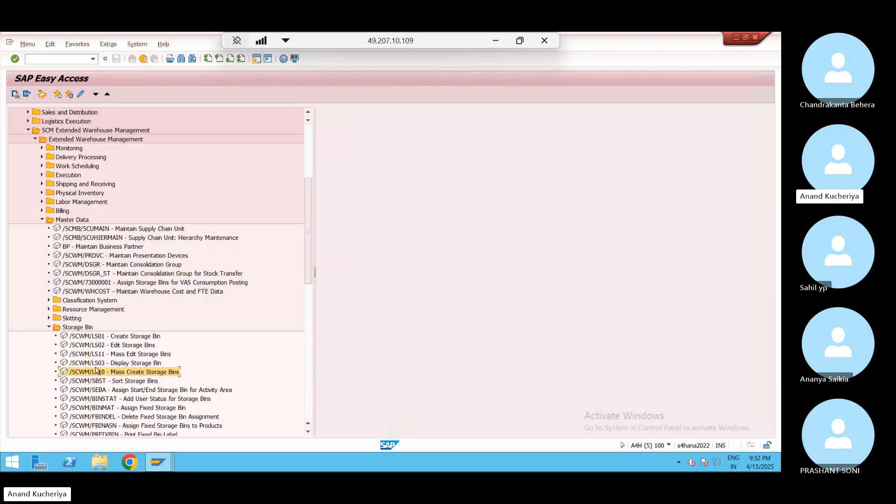
Select WP01 row 001, simulate, then create and save the 100 bins 0010-01-01 to 0010-10-10
double_click(98, 372)
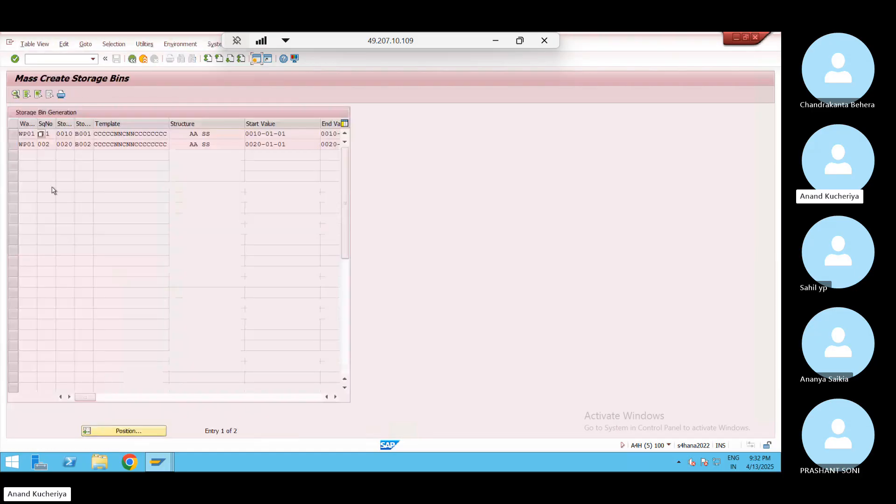
click(14, 134)
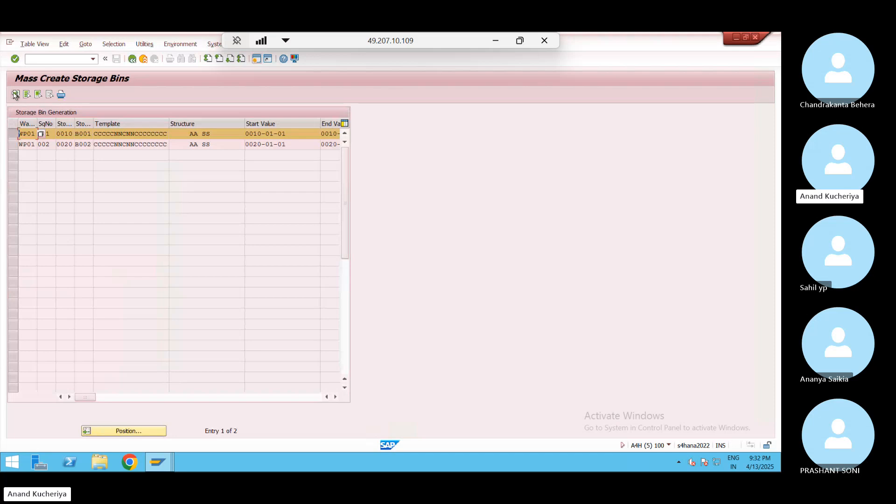
click(15, 95)
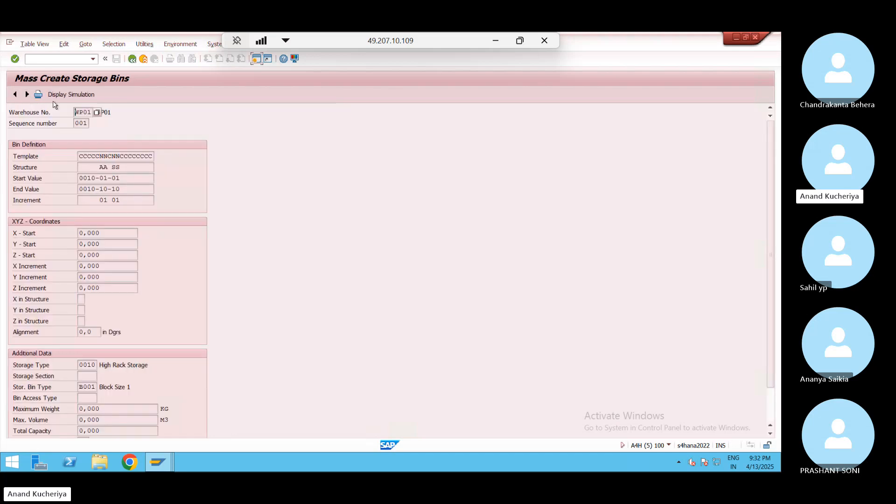
click(76, 94)
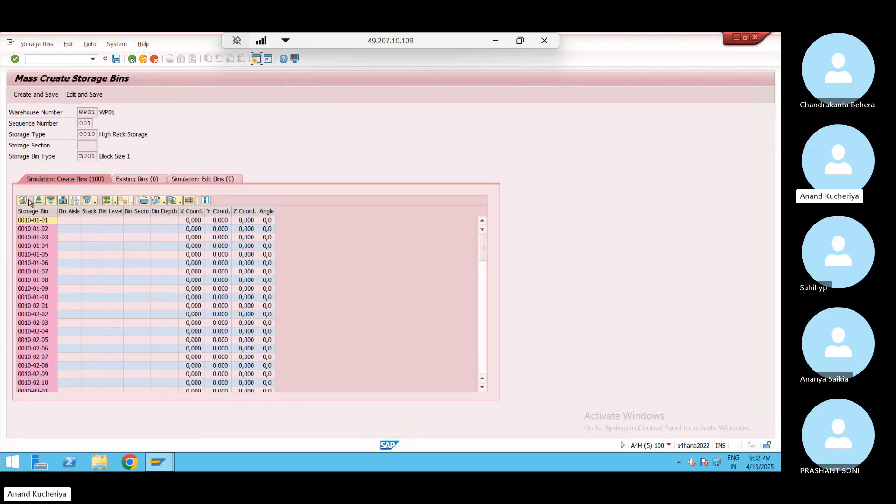
click(39, 94)
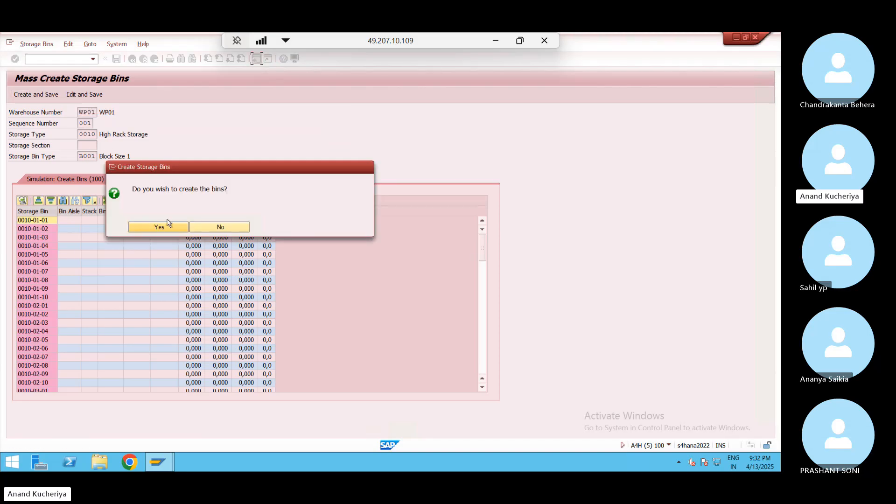
click(169, 225)
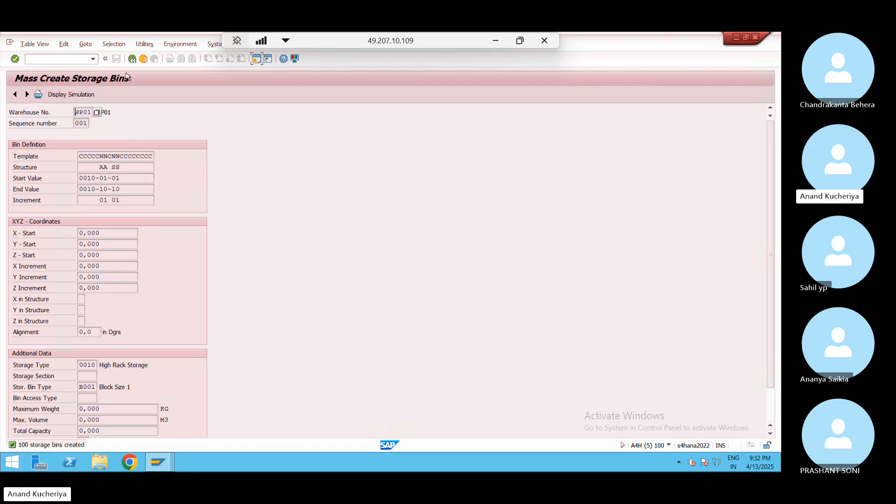
click(132, 59)
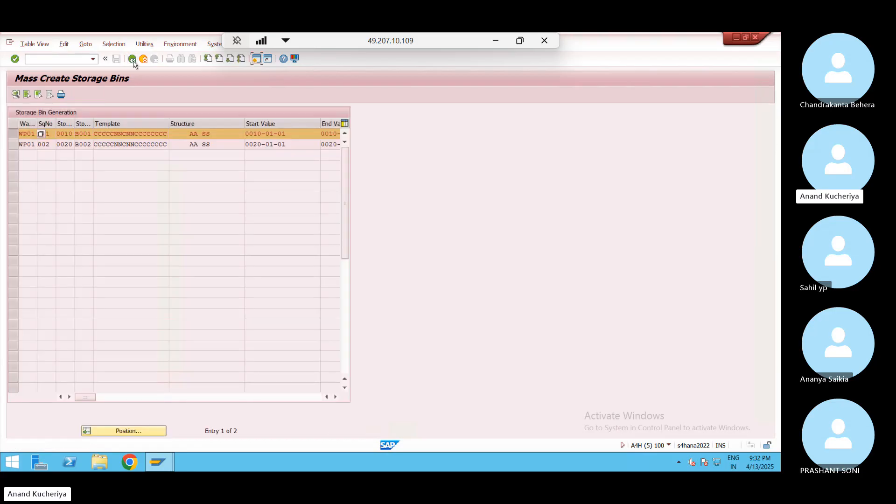
Select WP01 row 002, simulate and create the 100 bins 0020-01-01 to 0020-10-10, then exit
click(13, 135)
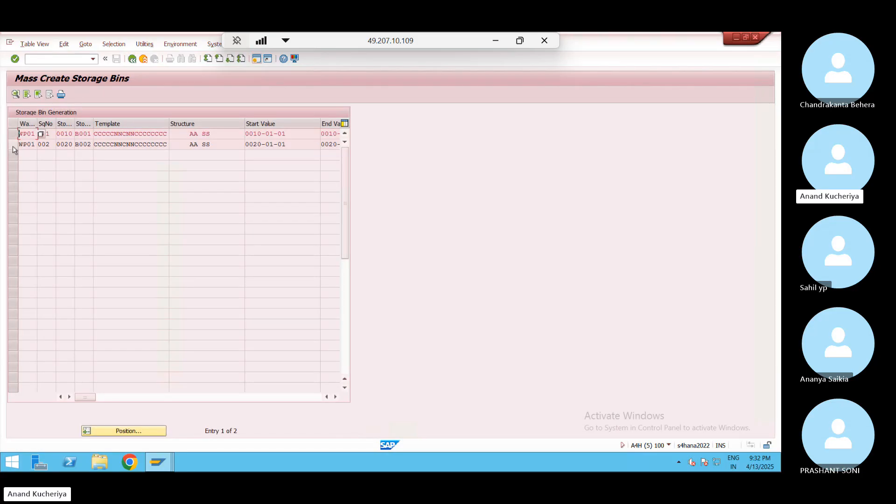
click(14, 145)
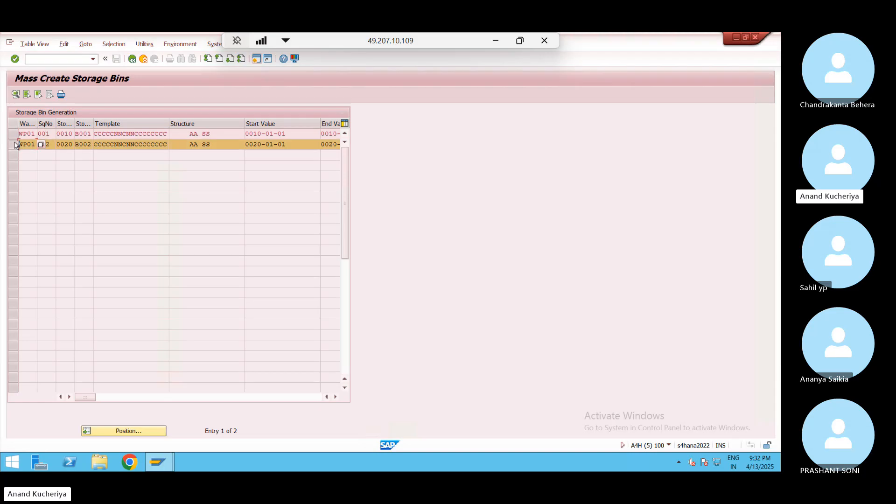
click(16, 95)
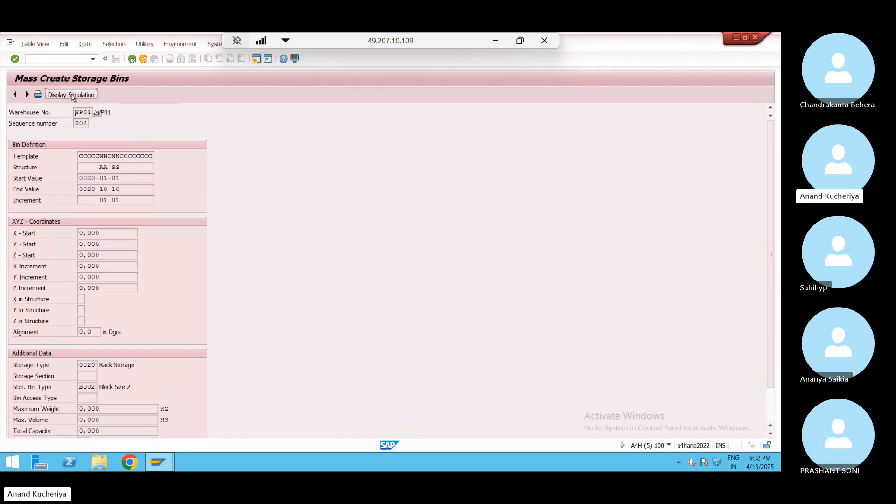
click(66, 95)
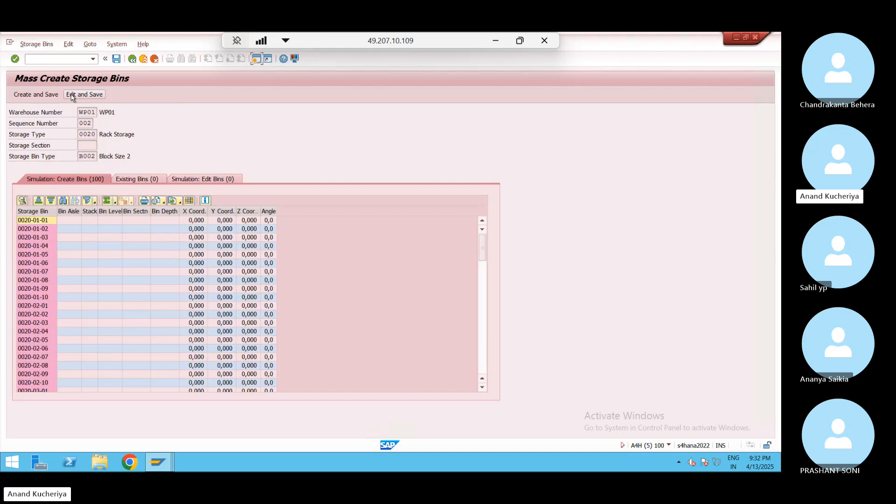
click(36, 95)
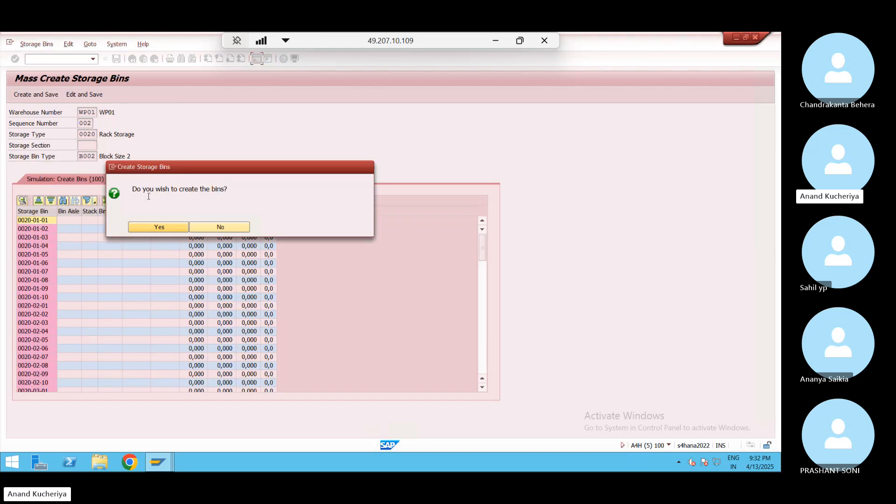
click(161, 228)
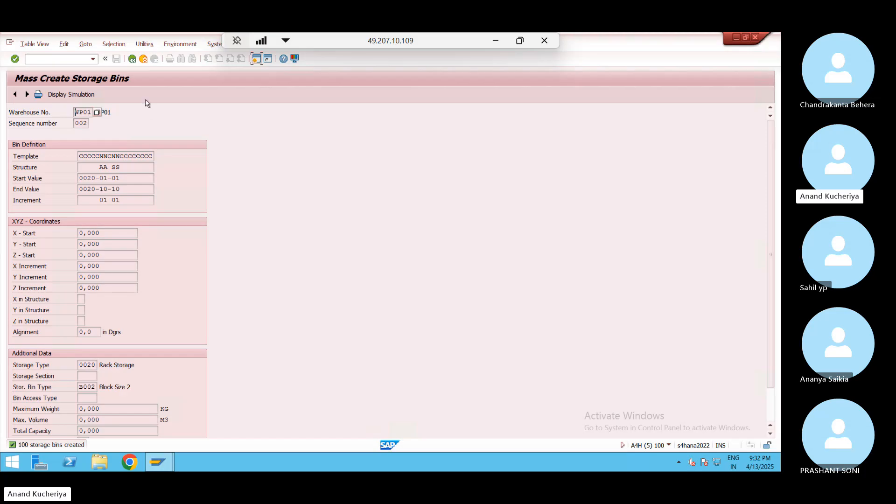
click(132, 59)
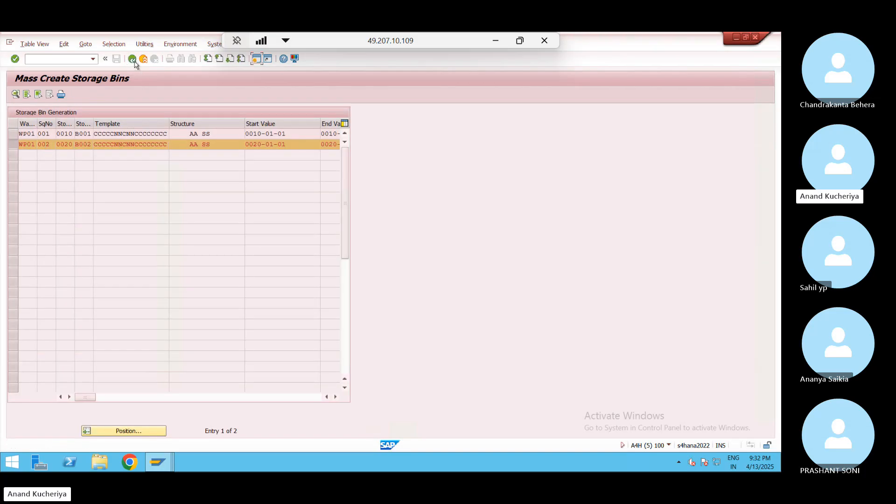
click(134, 60)
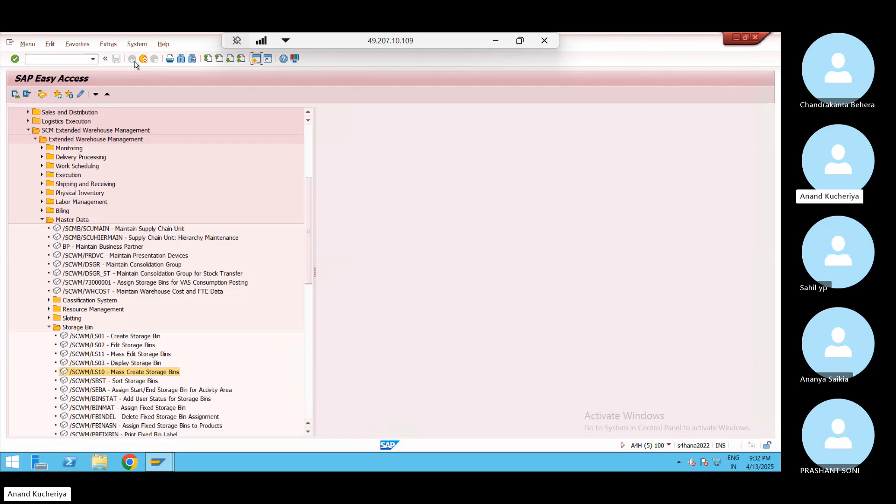
Create and save storage bin GR_ZONE in storage type 9010 Provide in Goods Receipt
double_click(119, 337)
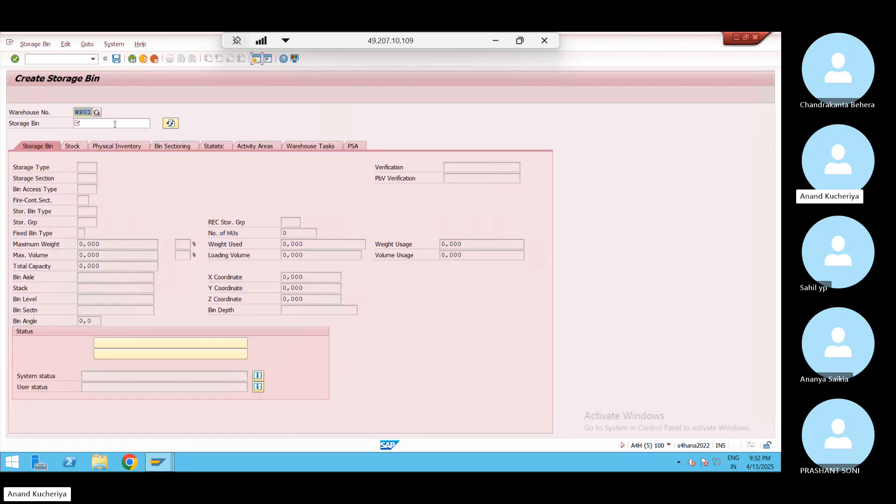
click(115, 124)
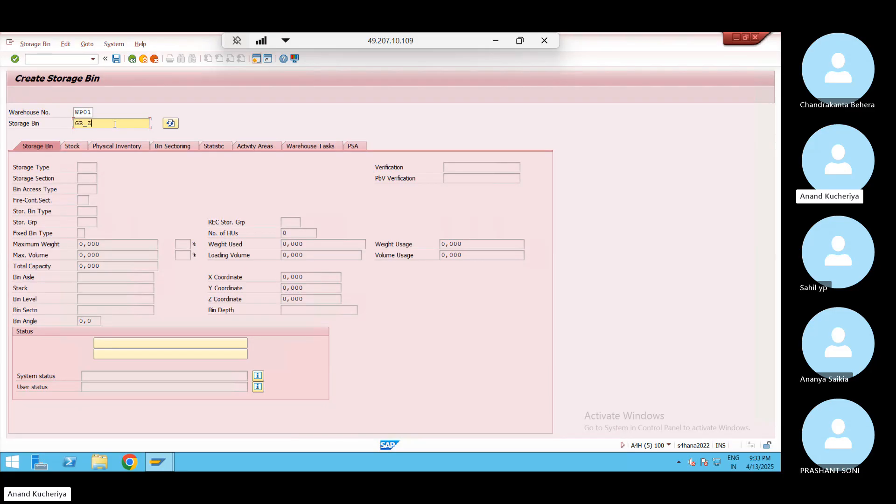
key(Return)
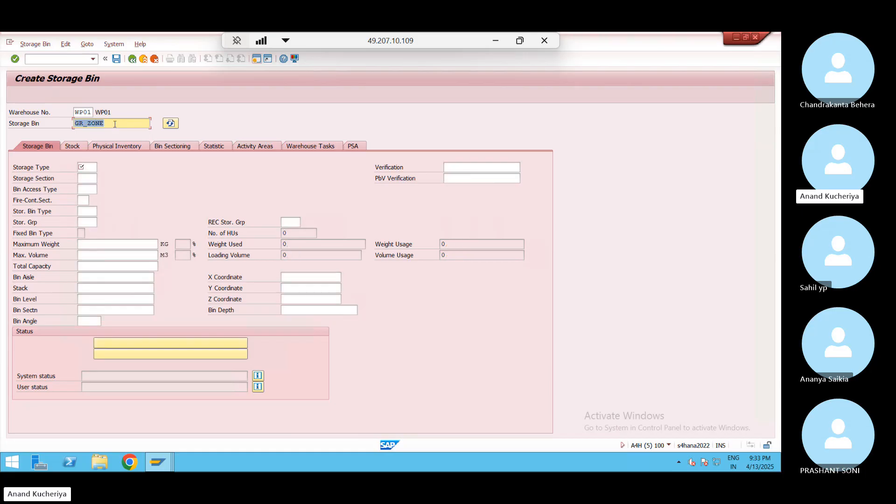
click(91, 168)
click(102, 168)
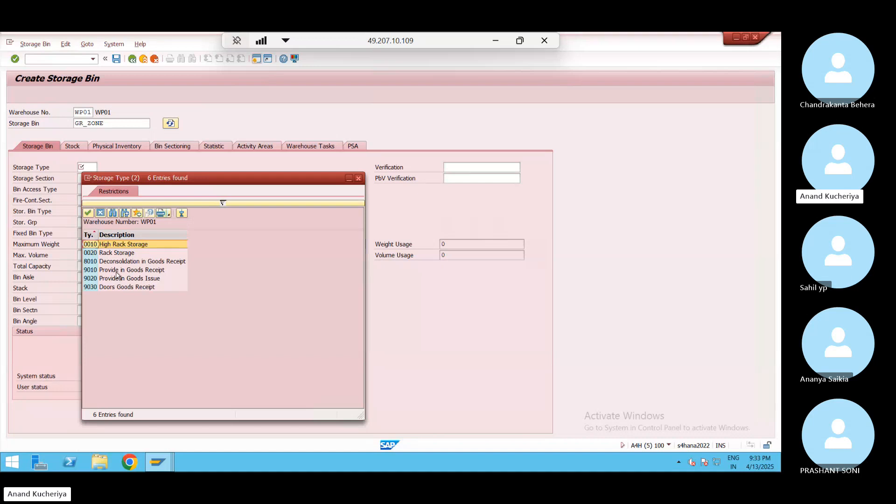
double_click(117, 271)
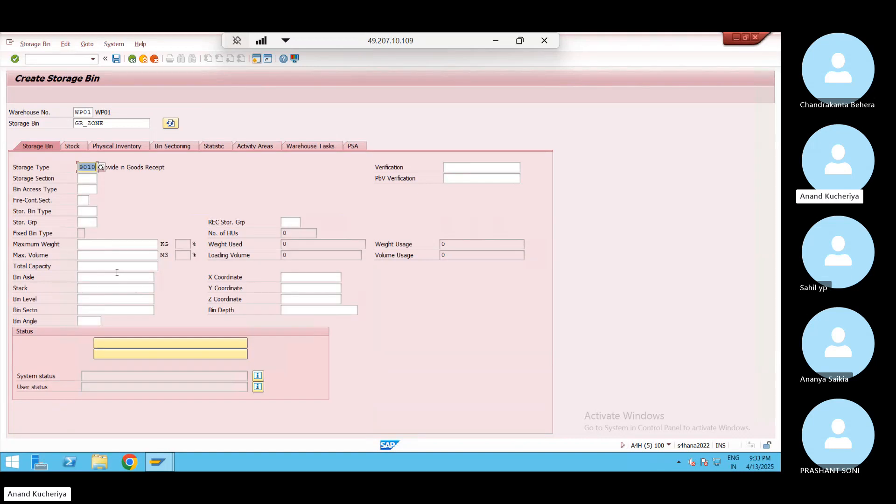
click(116, 59)
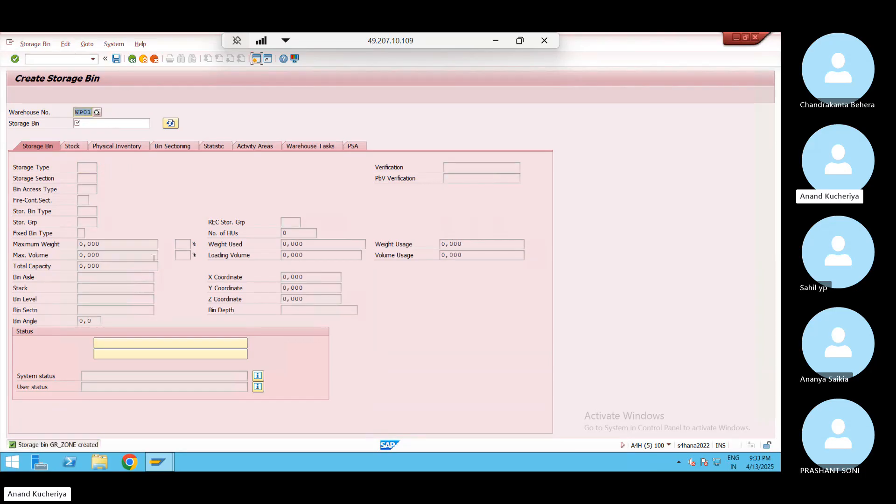
Return to the menu, select /SCWM/SBST Sort Storage Bins, and minimize the remote session
click(132, 59)
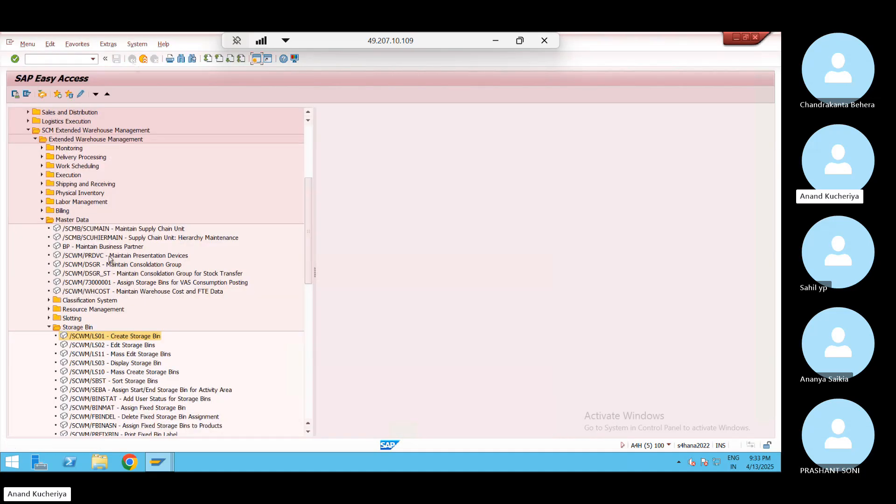
click(112, 382)
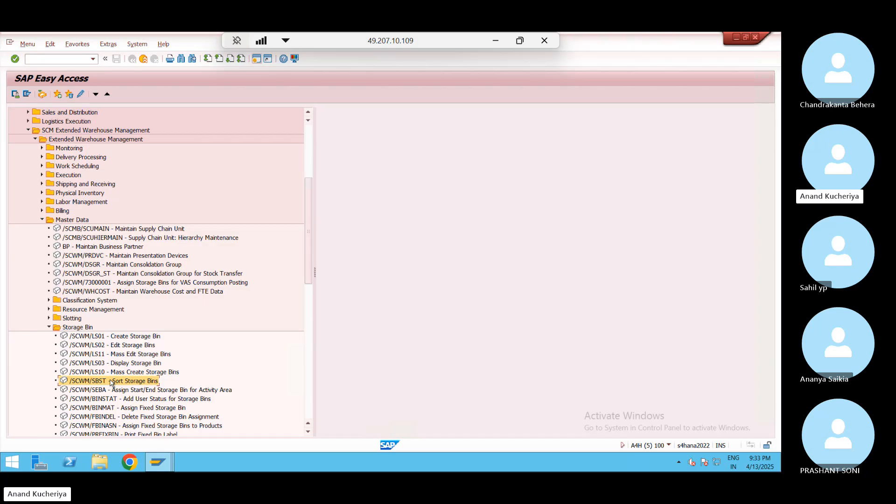
click(496, 42)
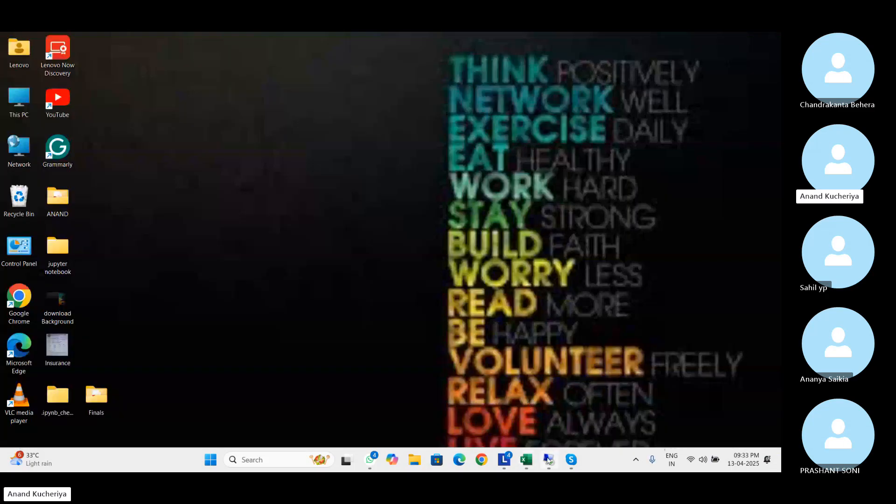
Note 'Create template' and 'Create mass bin /SCWM/LS10, Sort /SCWM/SBST' in D26 and F26 of WeekEnd Batch
mouse_move(526, 460)
click(530, 466)
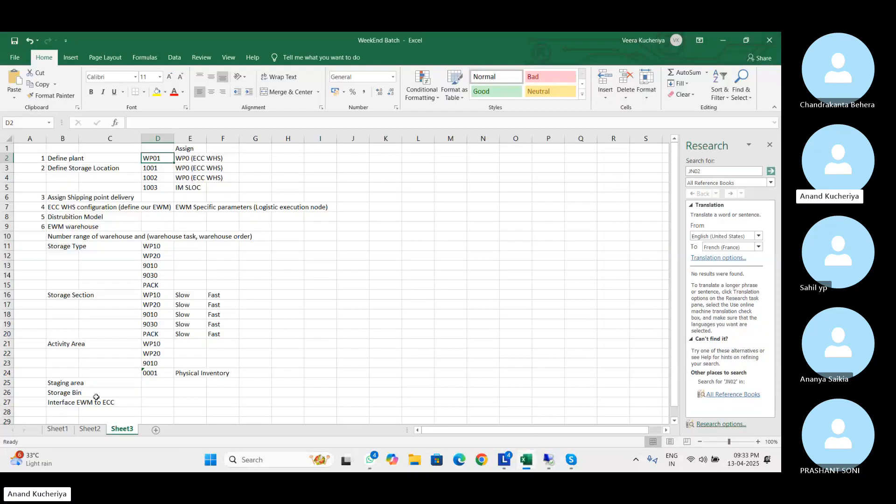
click(151, 393)
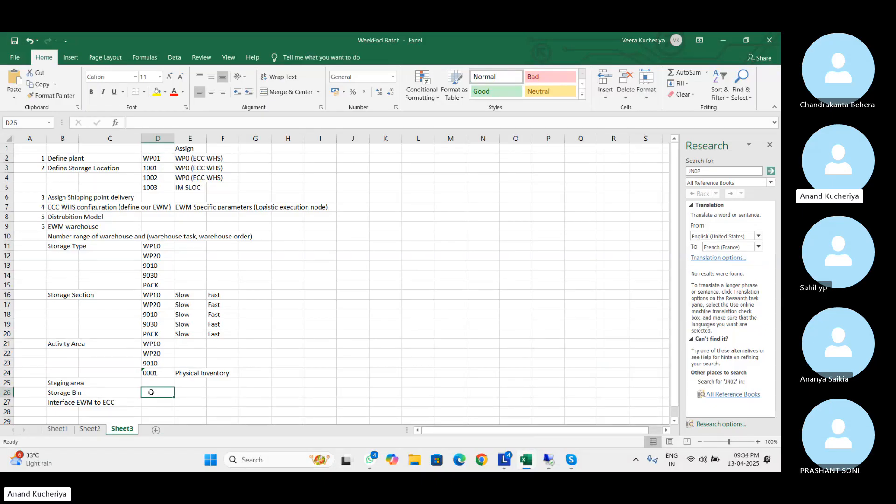
text(Create )
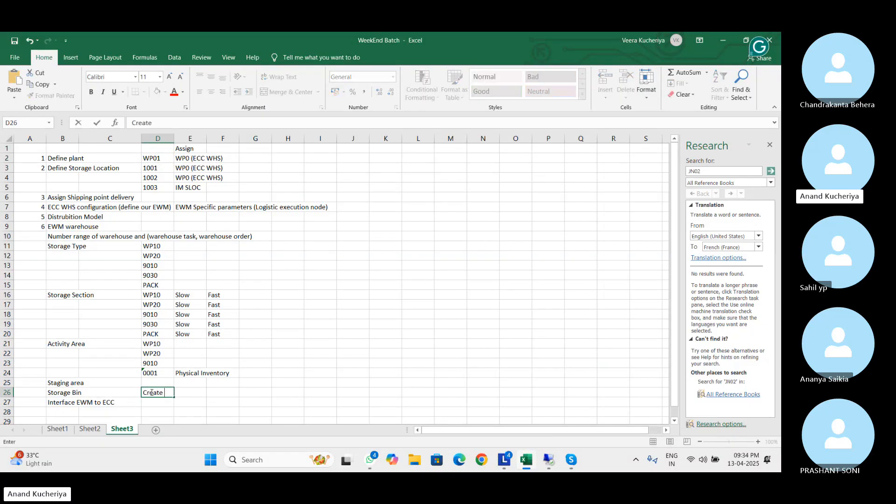
text(template)
key(Tab)
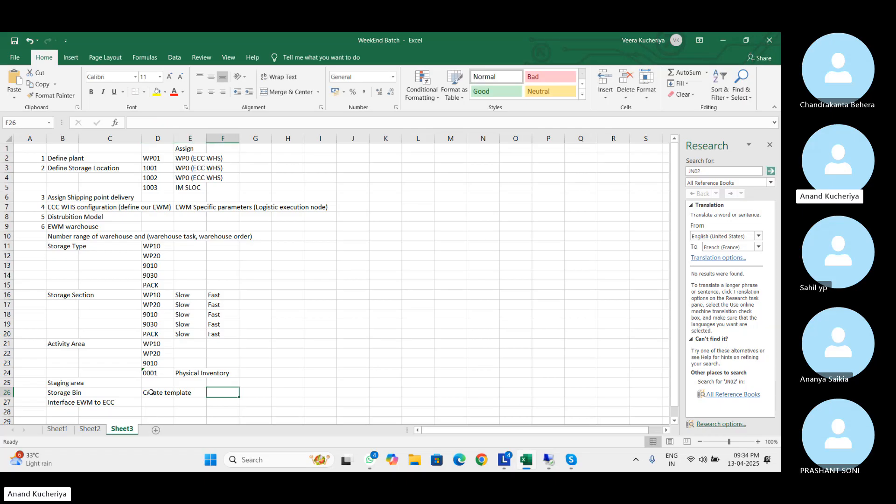
text(Create )
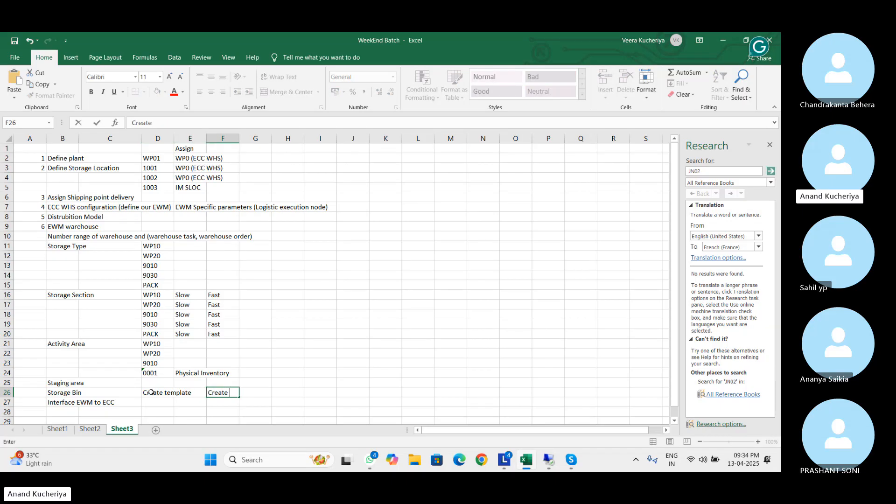
text(mass bin /SCWM/LS10,)
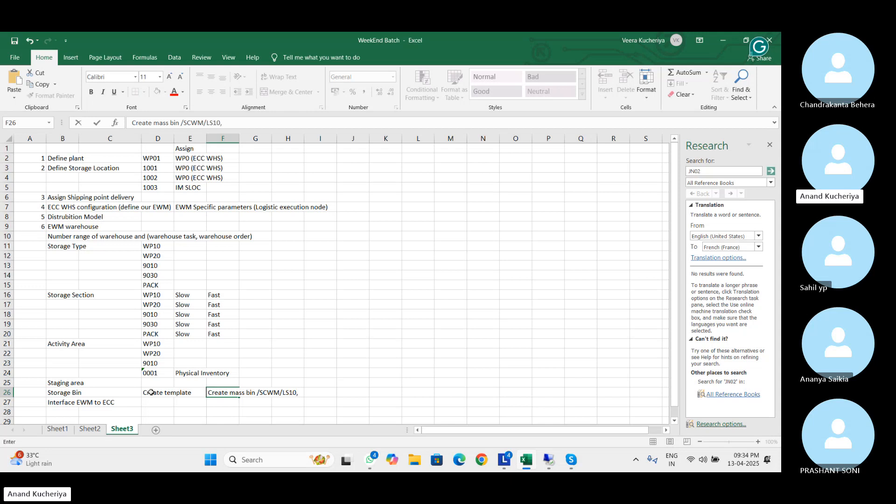
text( Sort /SCWM/S)
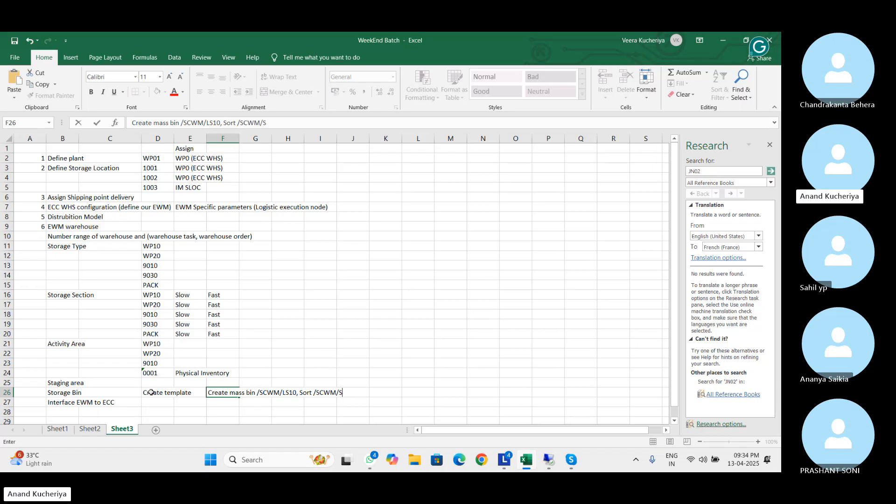
text(BST)
key(alt+Tab)
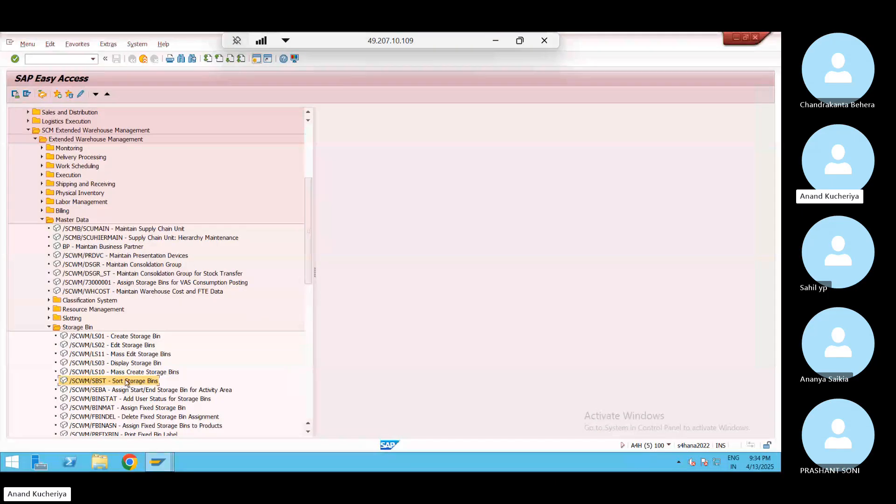
Run /SCWM/SBST to create WP01 bin sort sequences and inspect bins 0020-01-02 and 0020-02-04
double_click(127, 382)
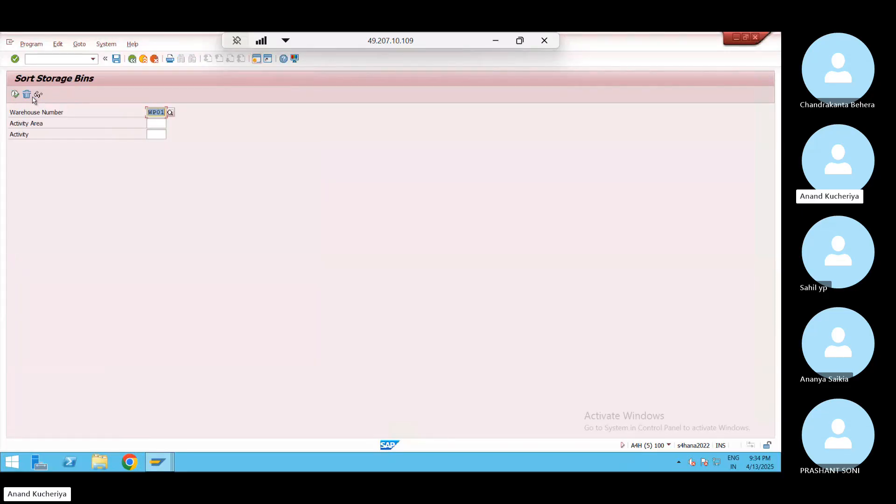
click(16, 95)
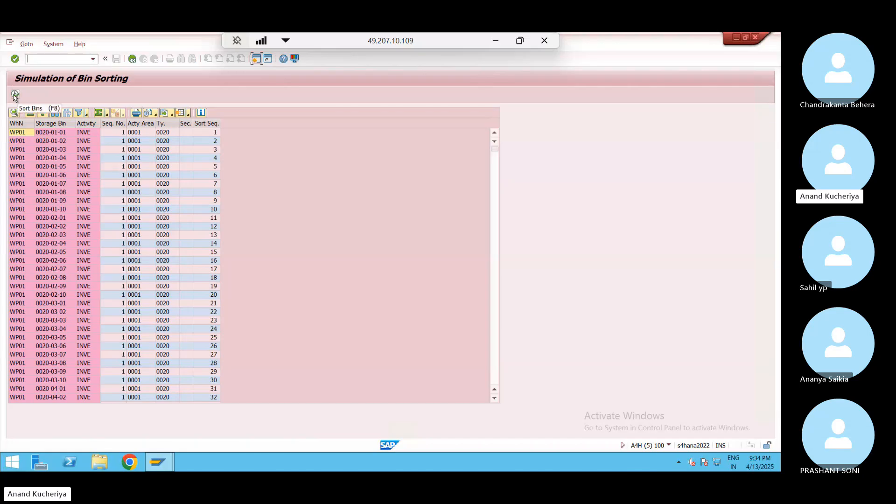
click(15, 95)
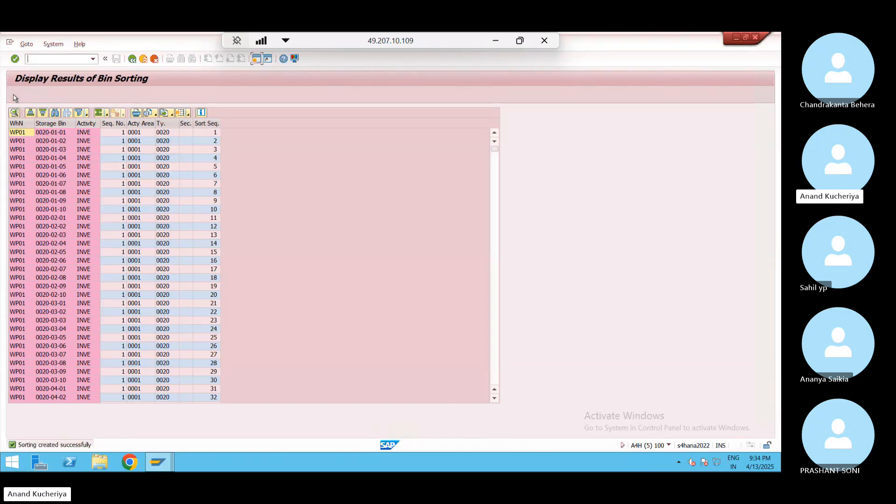
click(59, 140)
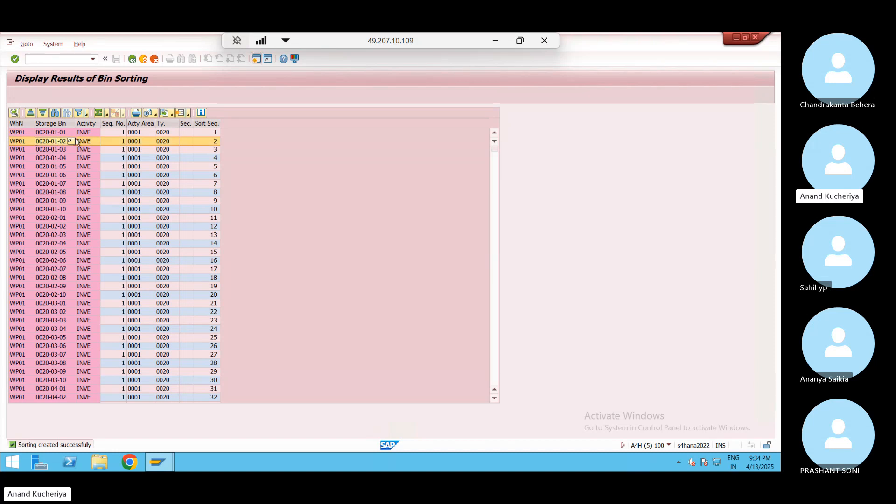
click(90, 245)
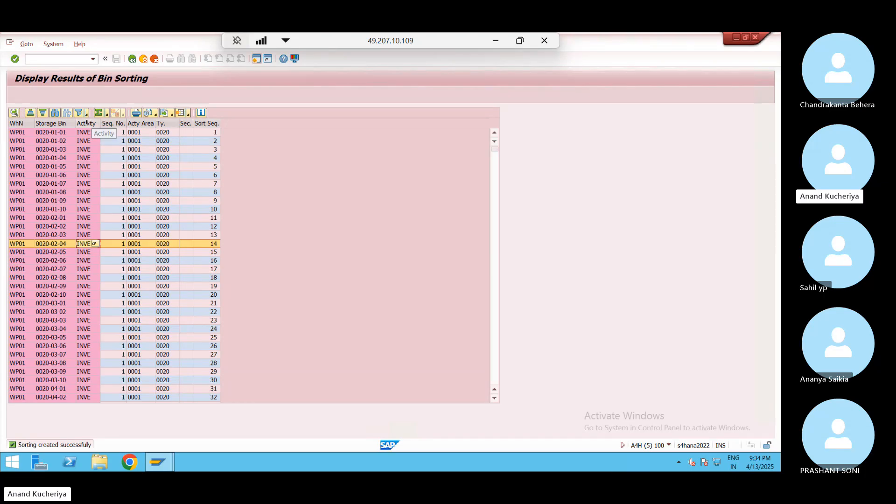
Scroll through the sort sequence results list
click(491, 328)
click(491, 328)
click(491, 327)
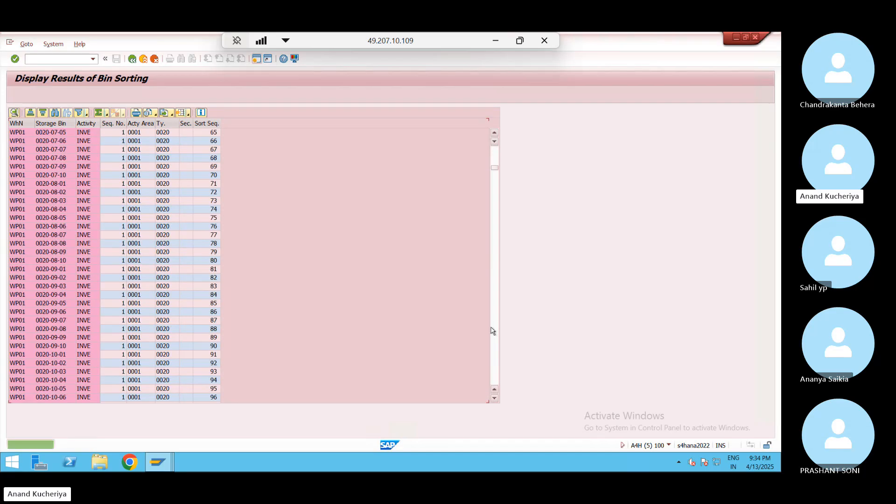
click(491, 329)
click(491, 329)
click(490, 327)
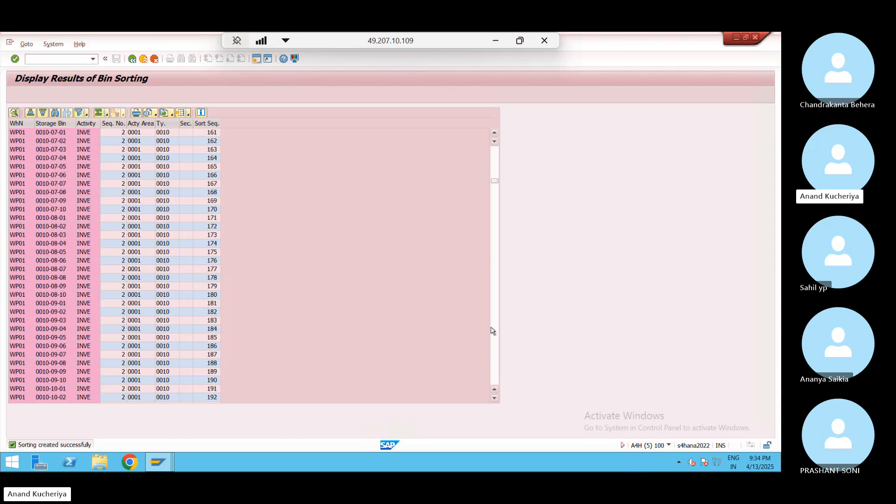
click(491, 327)
click(491, 328)
click(491, 328)
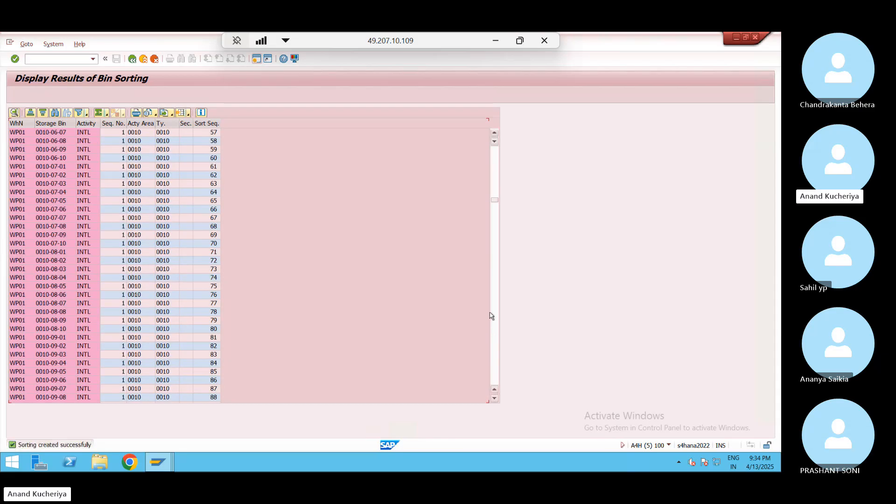
click(496, 323)
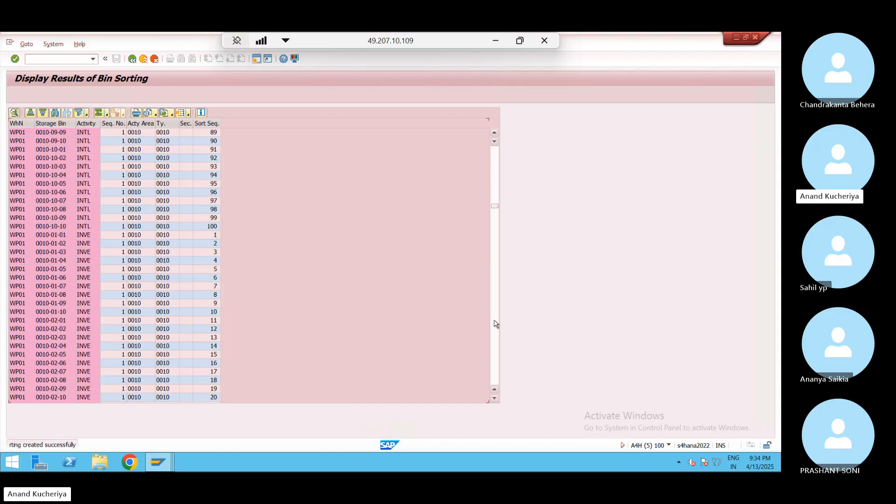
click(495, 323)
click(496, 324)
click(496, 324)
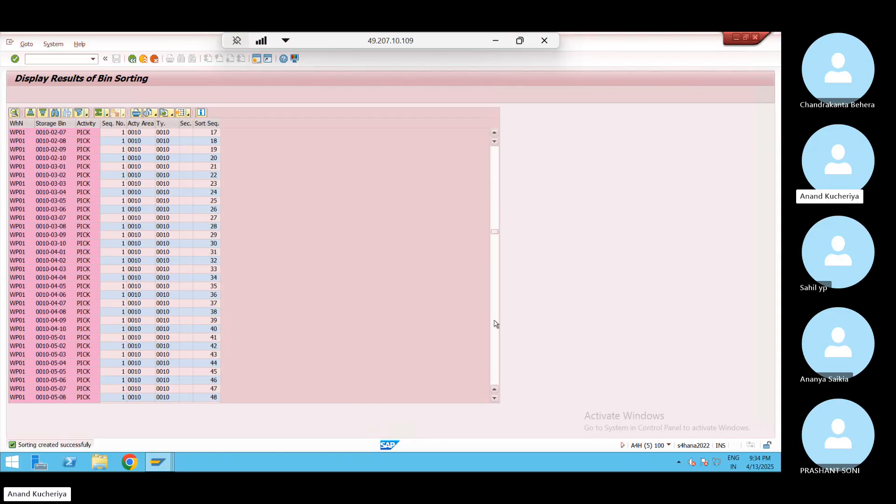
click(495, 323)
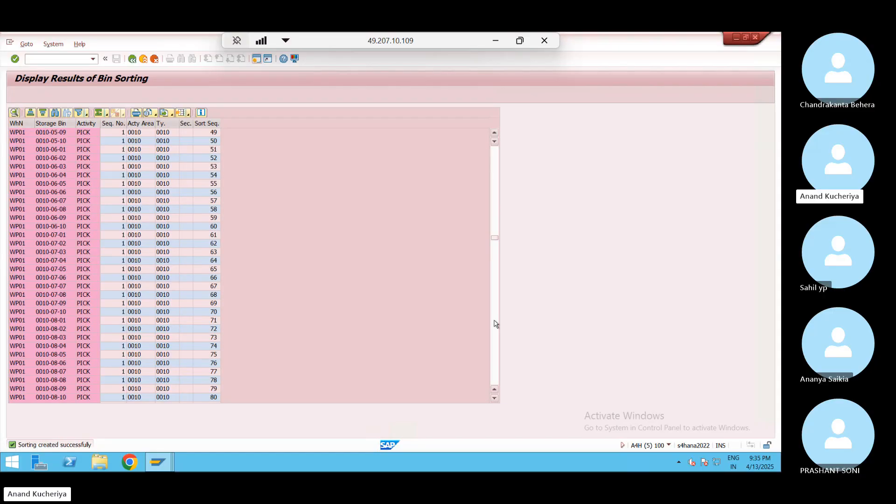
click(496, 323)
click(495, 323)
click(496, 323)
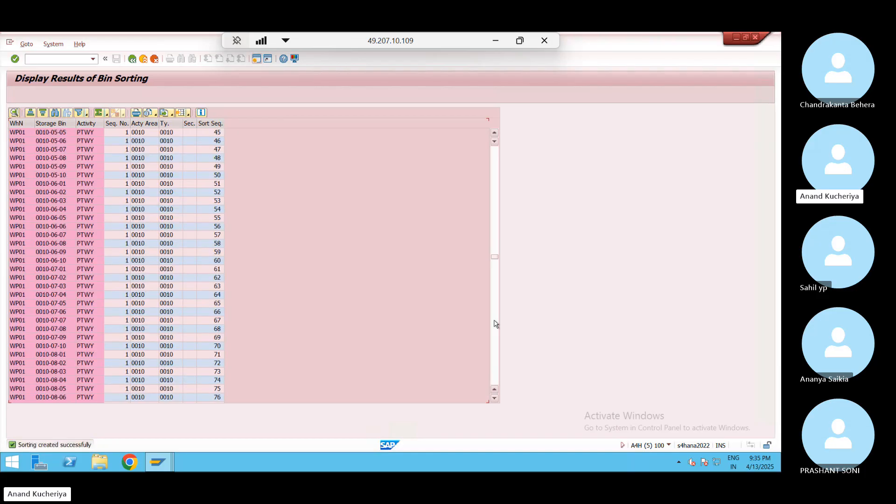
click(495, 323)
click(495, 323)
click(496, 330)
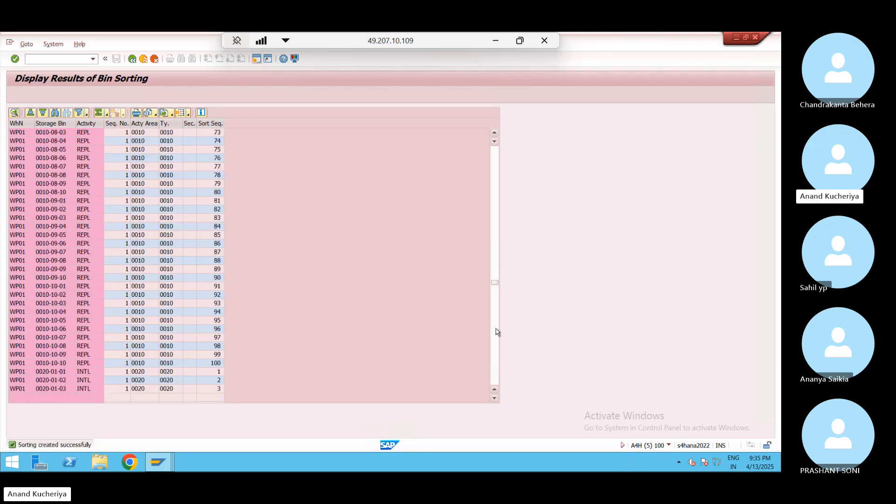
click(496, 329)
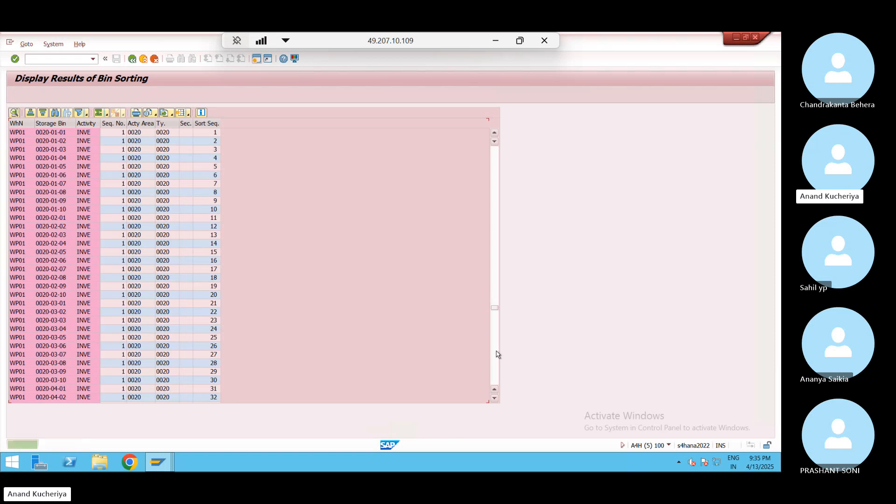
click(496, 353)
click(496, 352)
click(496, 353)
click(496, 353)
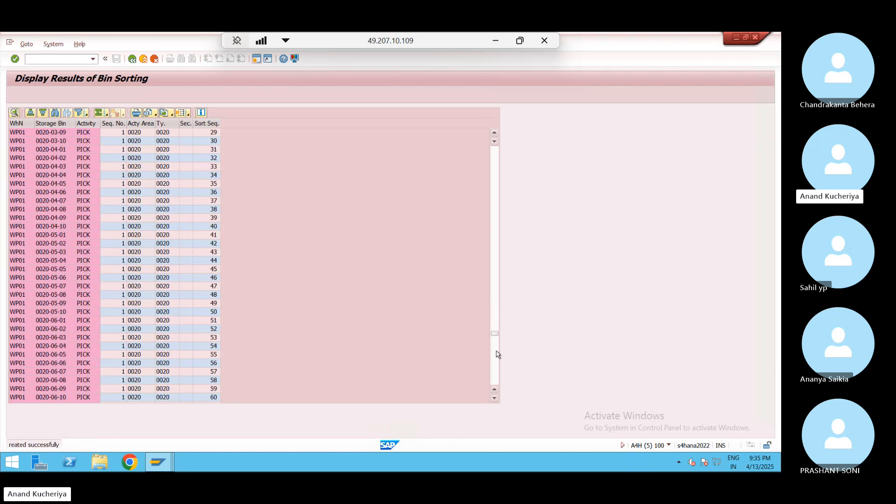
click(497, 369)
click(496, 369)
click(497, 369)
click(497, 369)
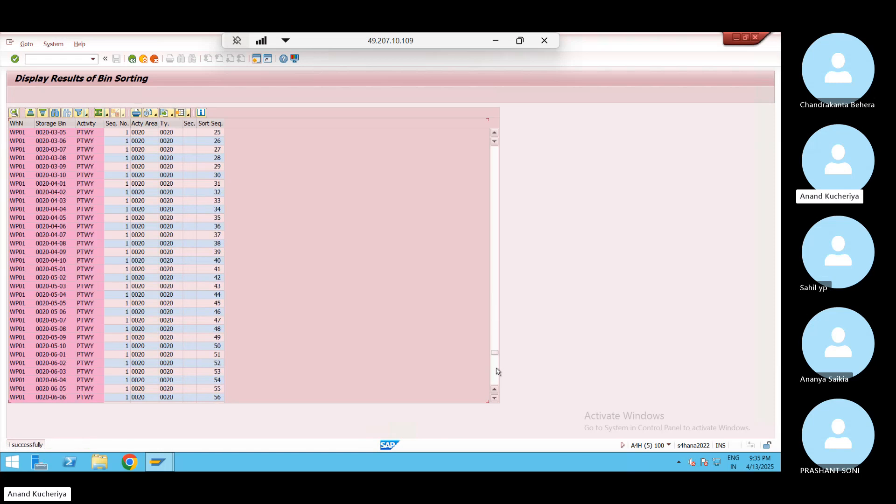
click(496, 370)
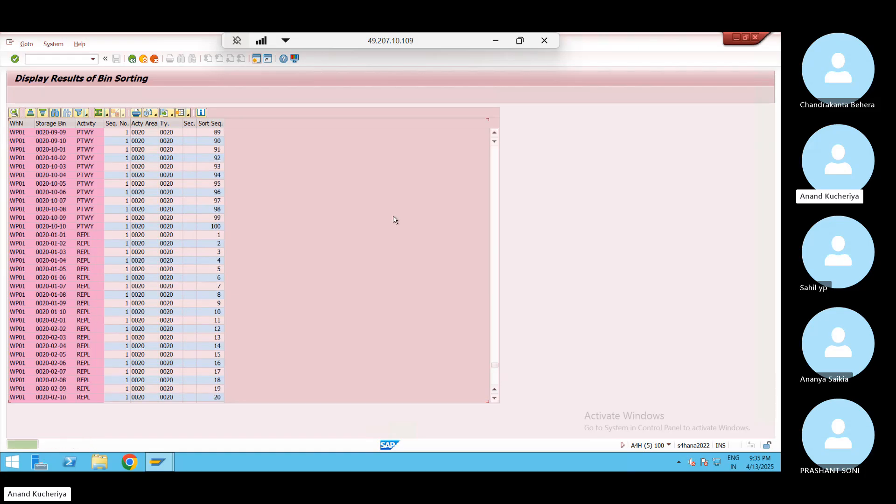
Leave the sort transaction for the main menu, then open and close the favourites list
click(132, 59)
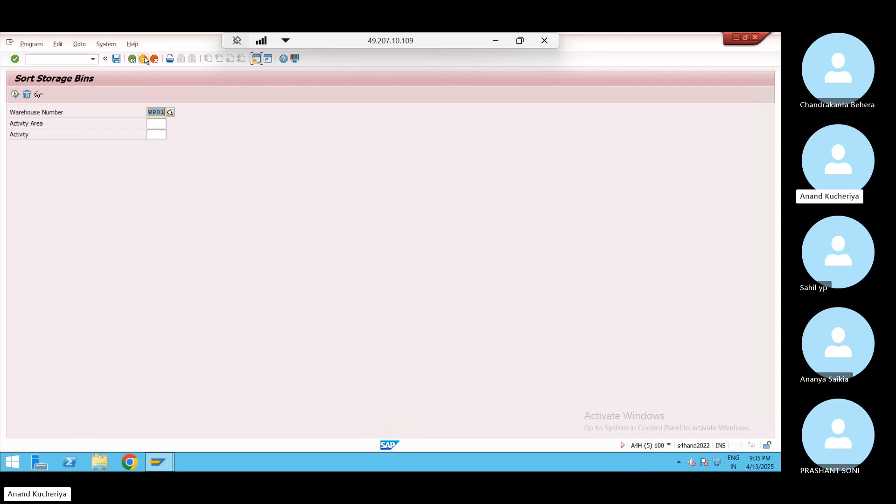
click(145, 59)
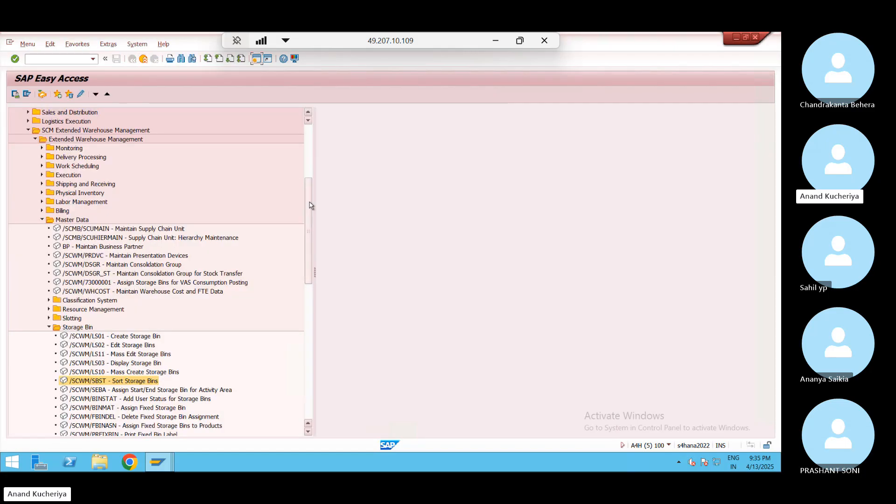
drag(309, 202, 311, 135)
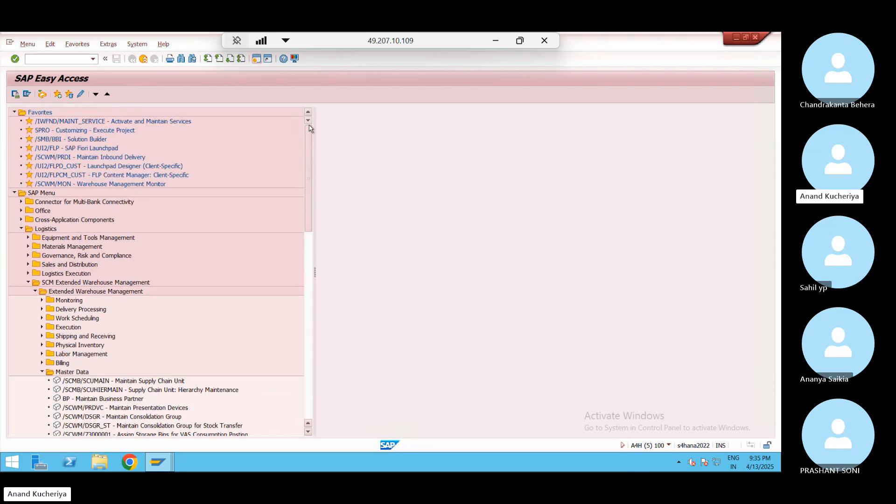
click(84, 47)
click(217, 164)
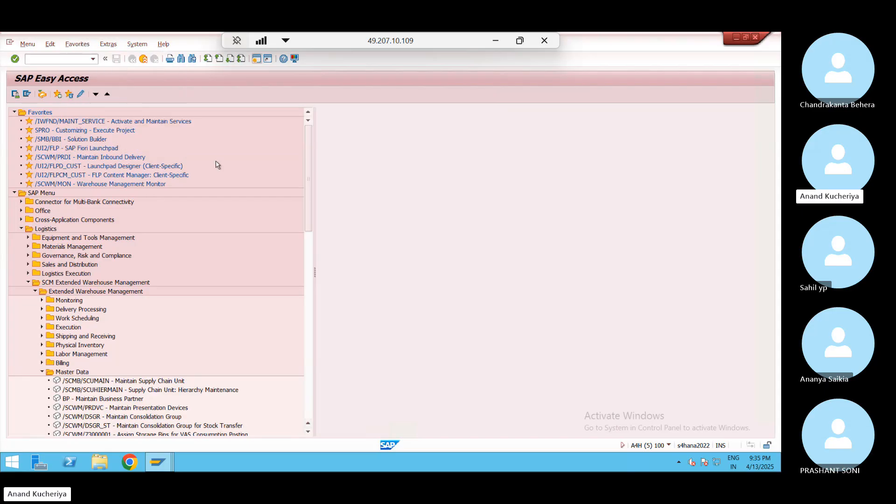
Start the Warehouse Management Monitor with monitor SAP for warehouse WP01
double_click(108, 186)
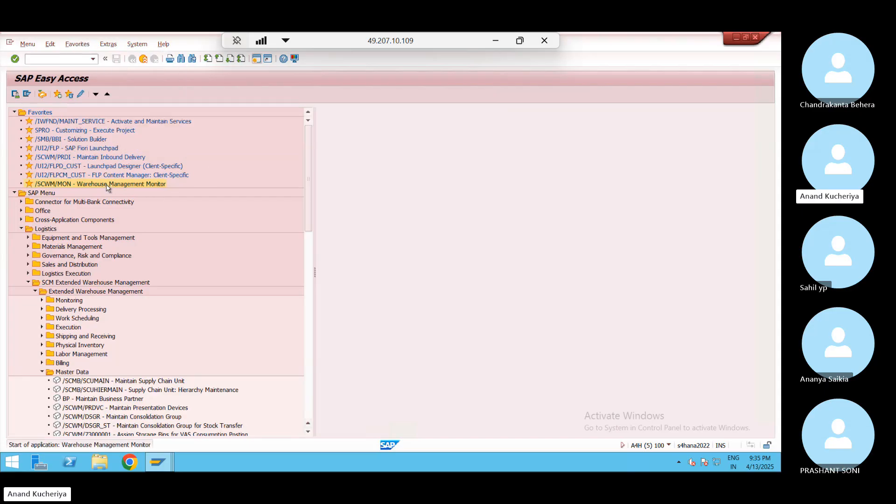
click(219, 240)
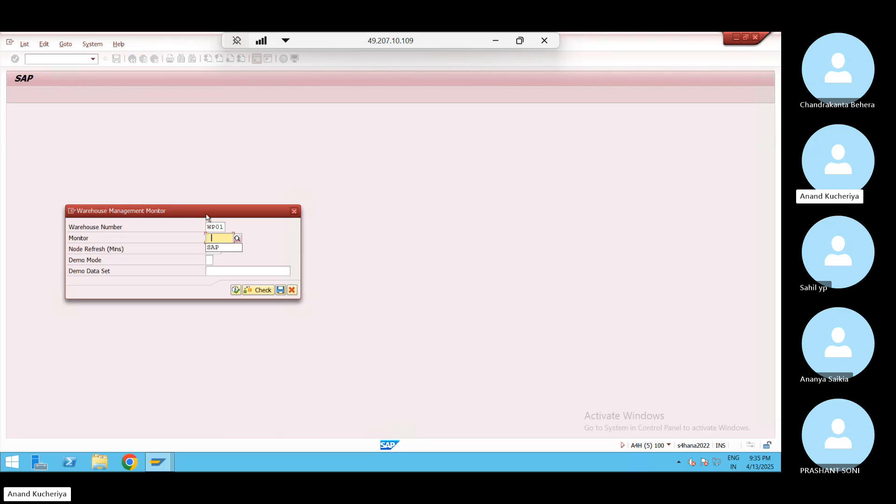
click(219, 247)
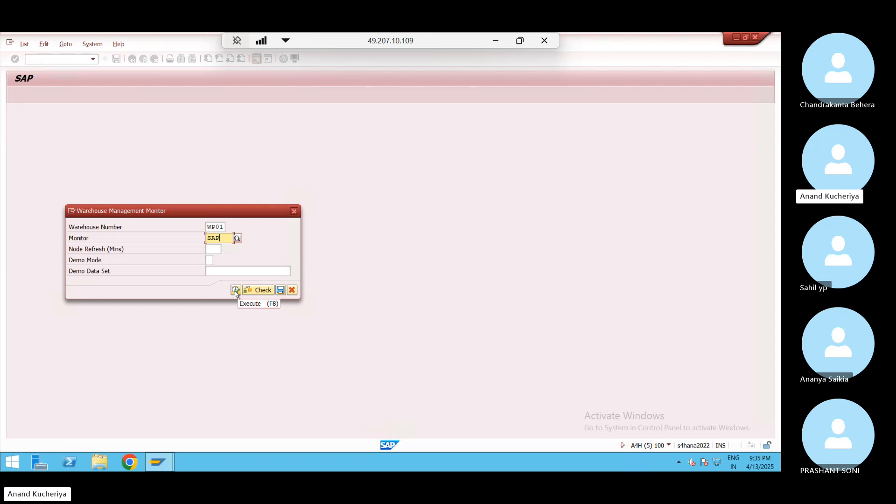
click(235, 290)
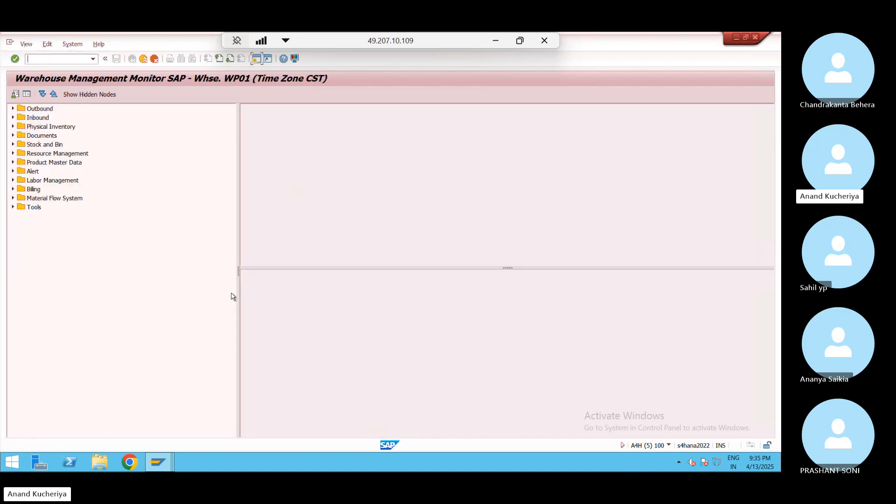
List all storage bins via Stock and Bin > Storage Bin with no filters
click(12, 144)
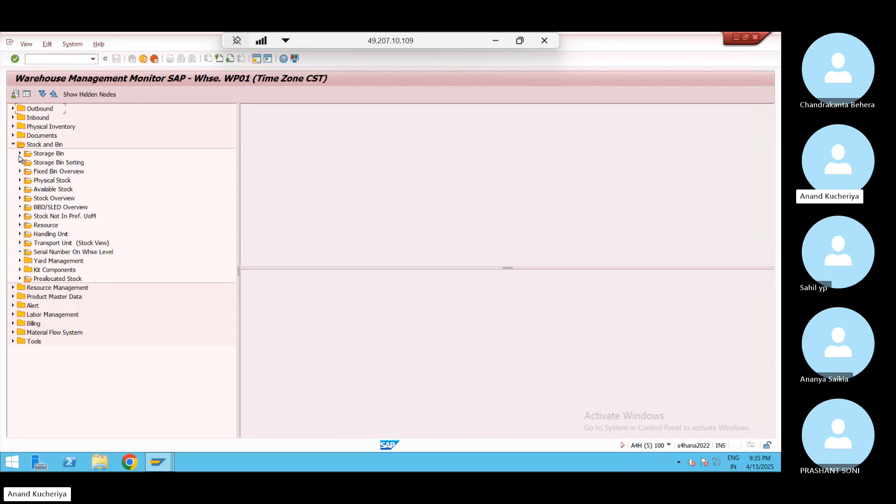
double_click(46, 154)
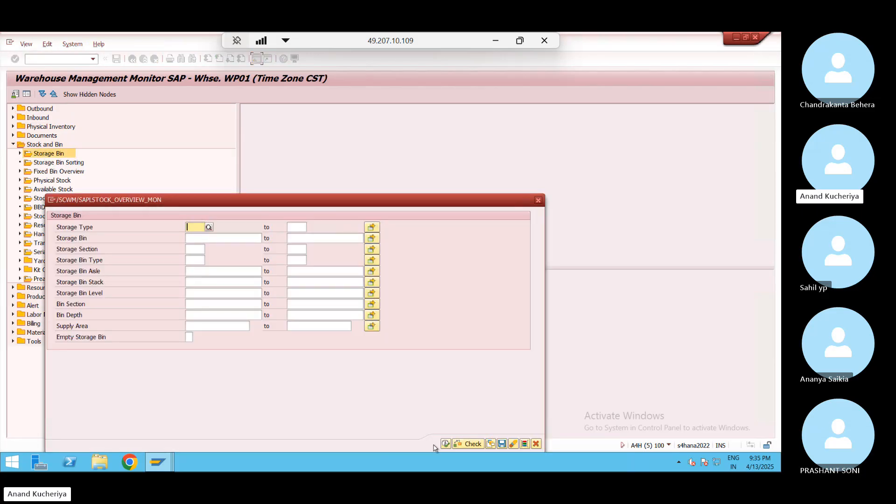
click(446, 443)
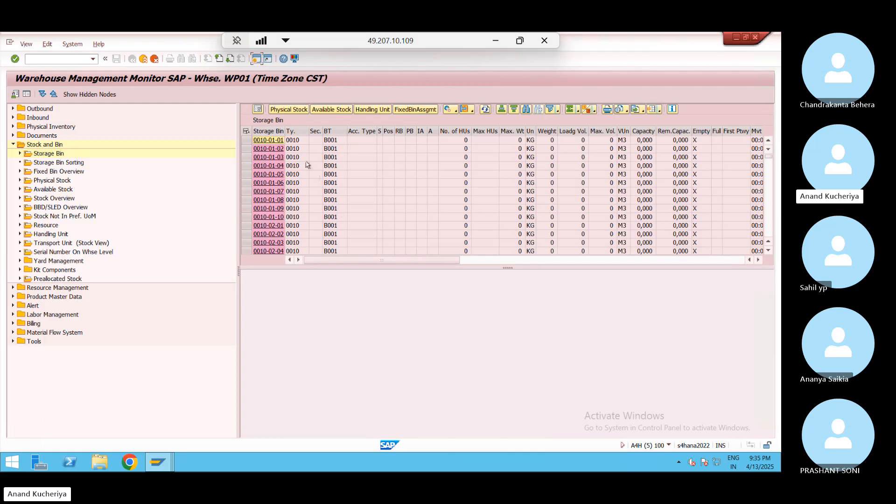
Show bin 0010-01-01's activity areas, widen the Activity column, then minimize the remote session
click(269, 140)
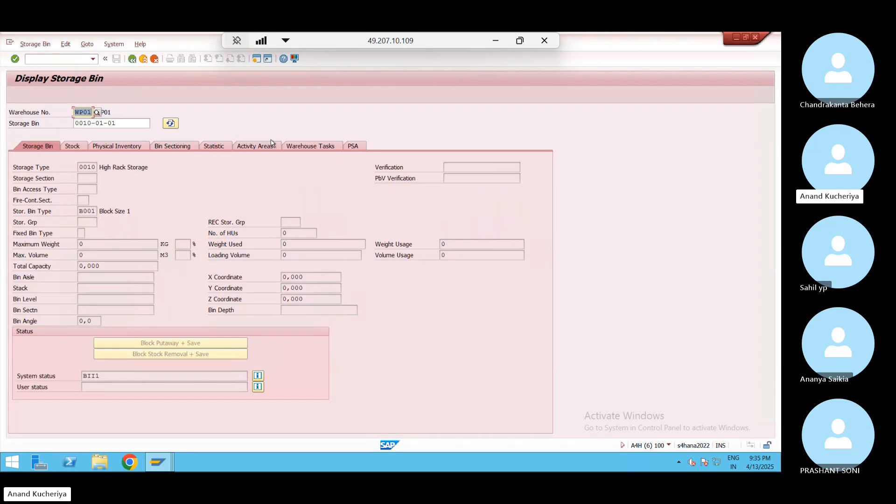
click(261, 148)
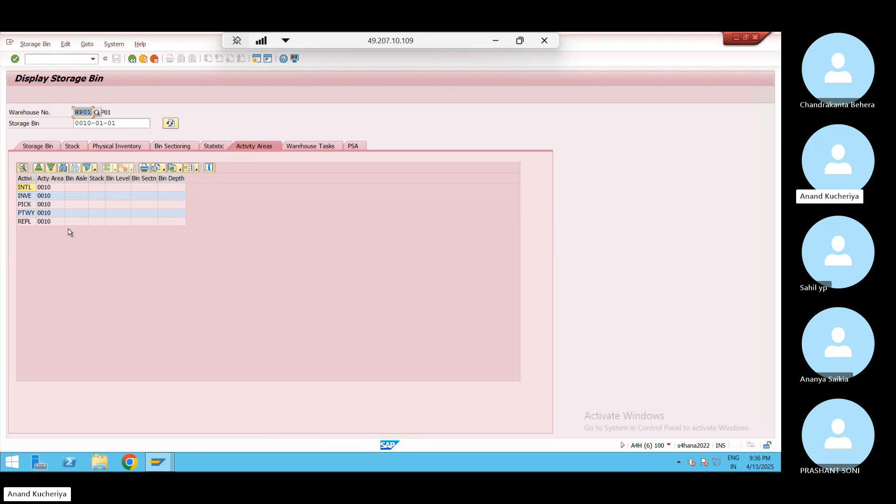
click(60, 191)
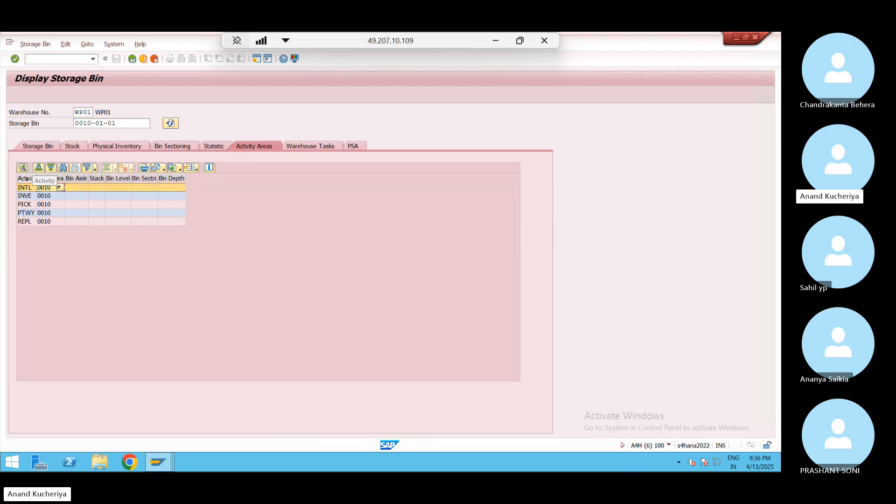
drag(36, 178, 47, 177)
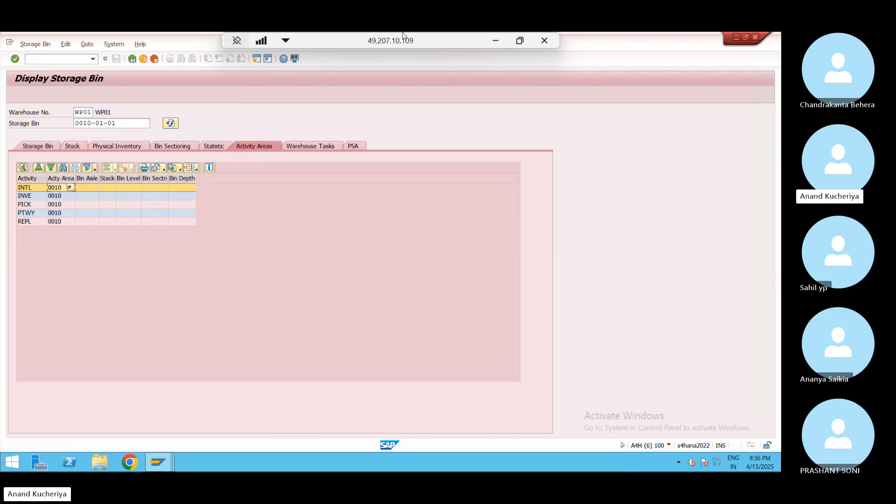
click(496, 42)
Switch briefly to the Skype call, then return to Excel and commit the F26 note
mouse_move(555, 462)
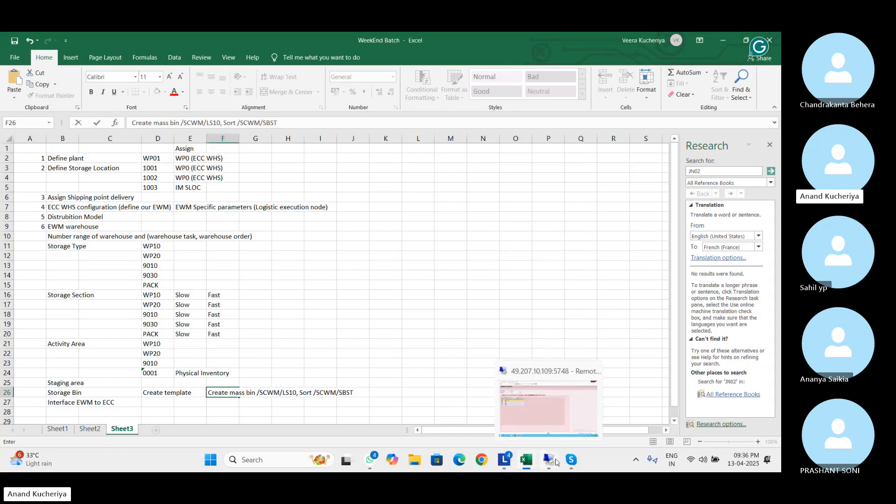
click(549, 406)
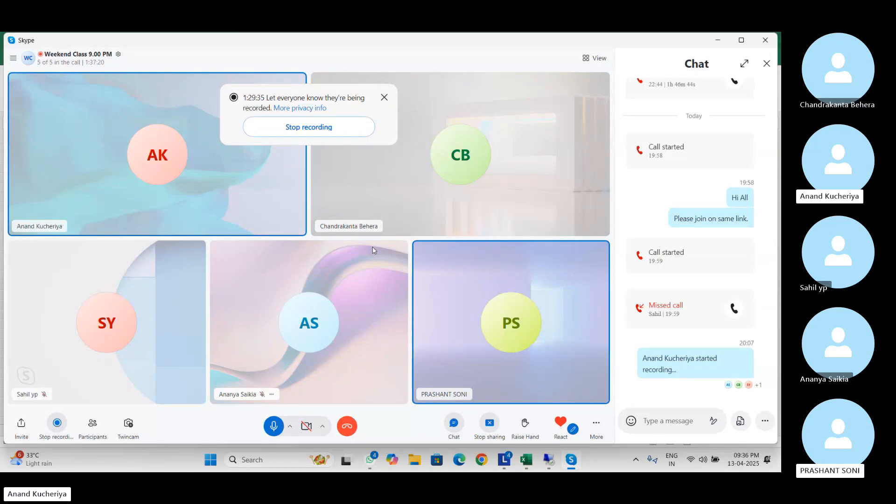
click(520, 428)
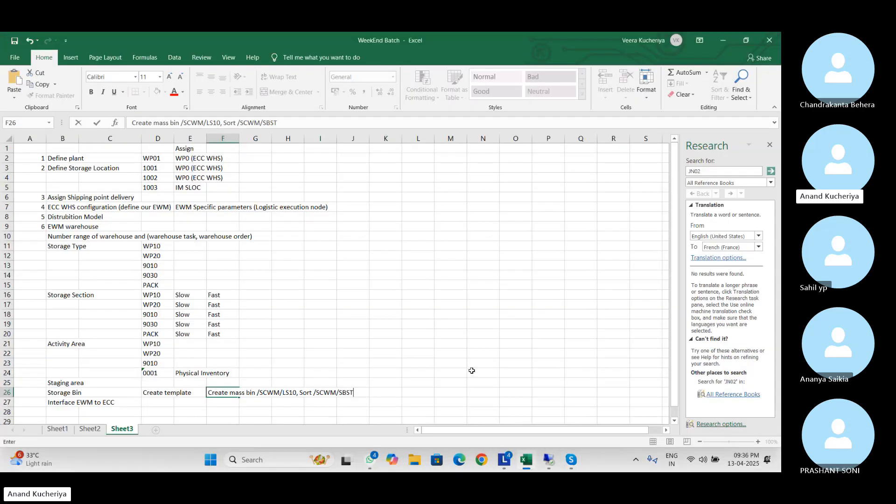
click(374, 225)
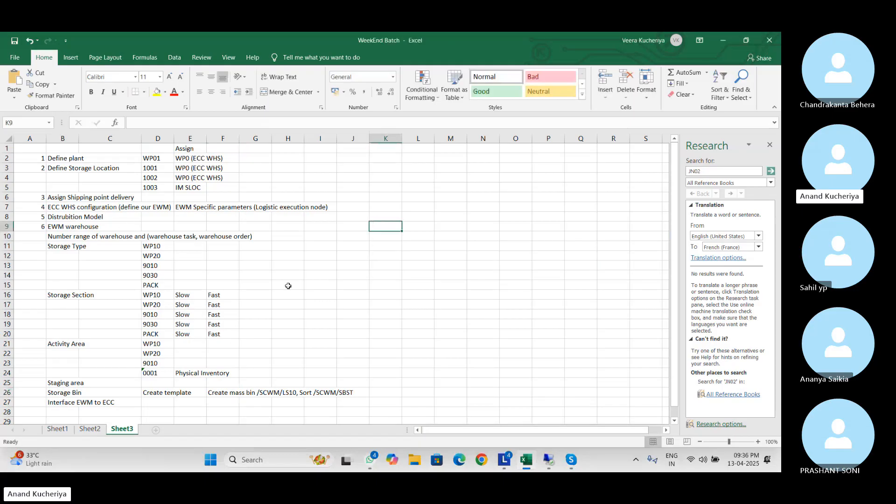
On Sheet2, highlight the enterprise structure table and the EWM warehouse structure block, then scroll down
click(90, 428)
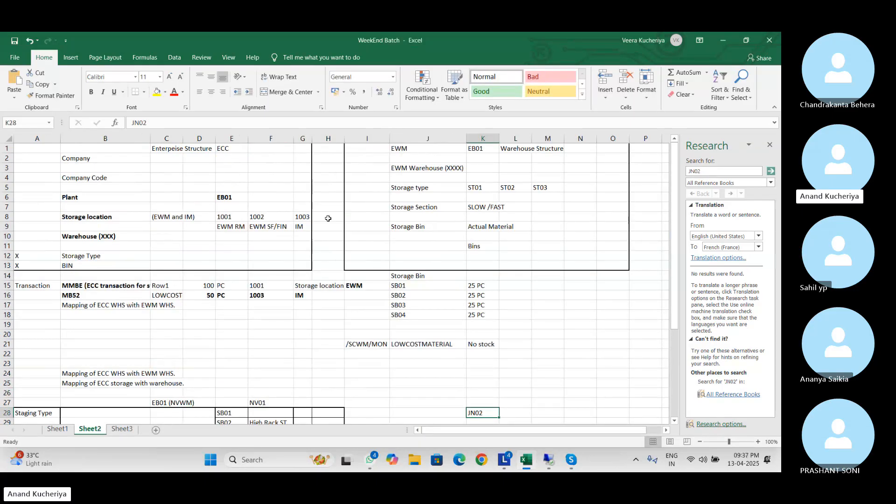
drag(77, 158, 309, 269)
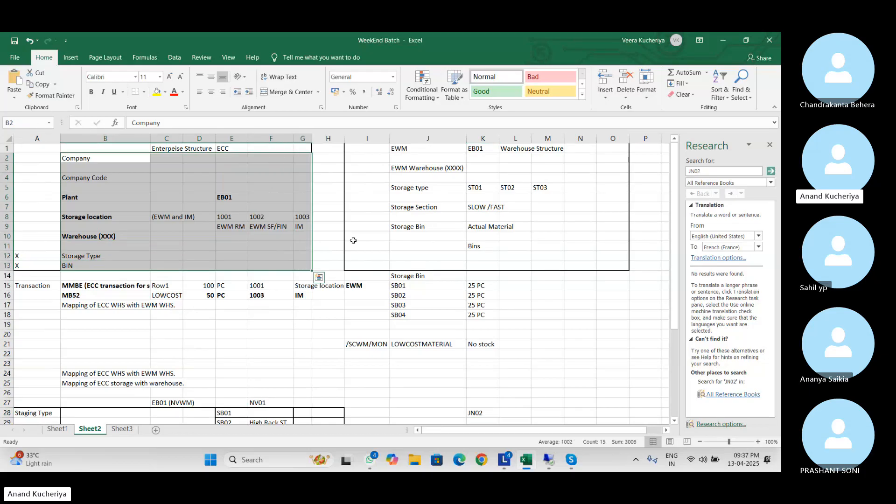
drag(361, 148, 619, 266)
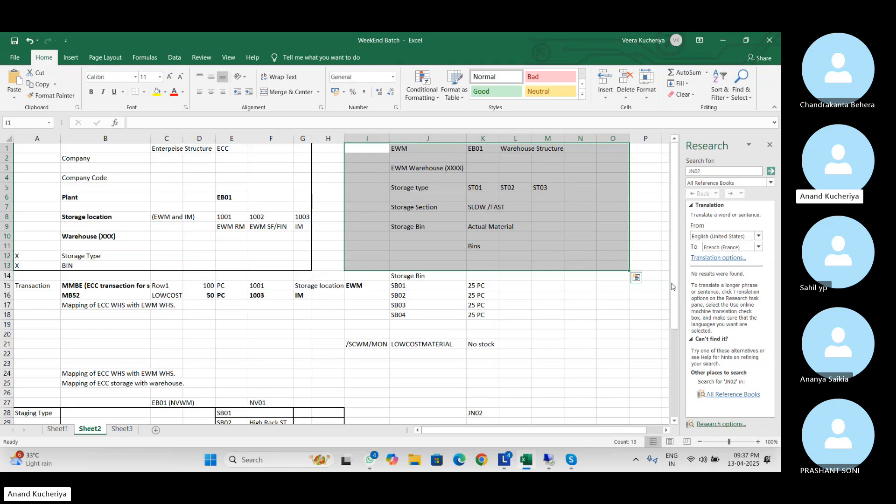
mouse_move(675, 275)
mouse_down()
mouse_move(706, 399)
mouse_move(675, 274)
mouse_up()
drag(18, 147, 306, 264)
drag(361, 149, 619, 265)
drag(673, 248, 683, 281)
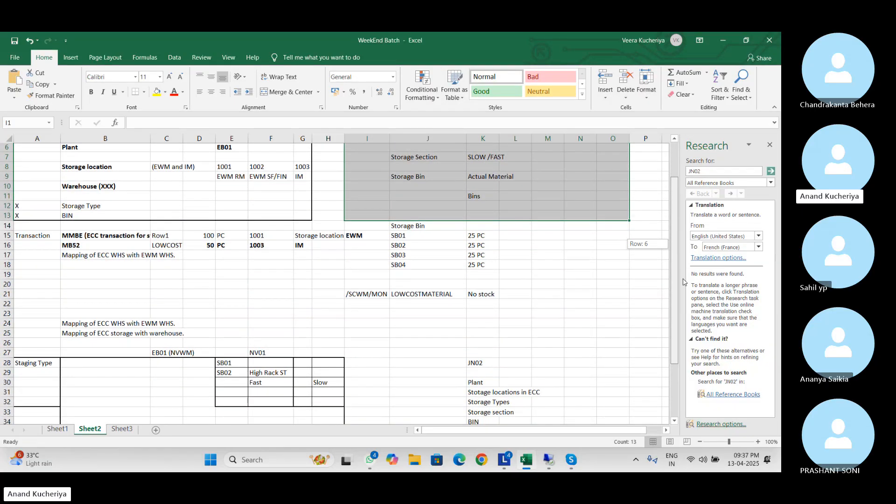
Scroll Sheet2 down to the JN02 outline of plant, storage locations, types, sections and bins
drag(683, 281, 686, 219)
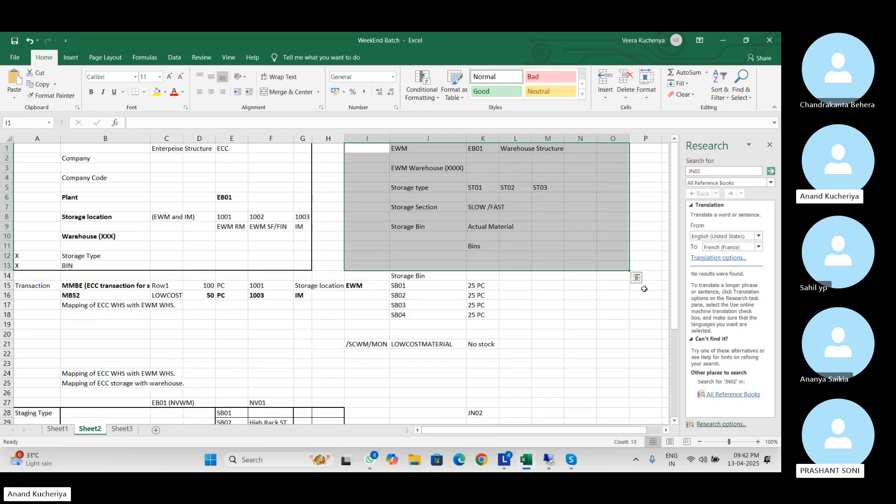
drag(678, 273, 692, 402)
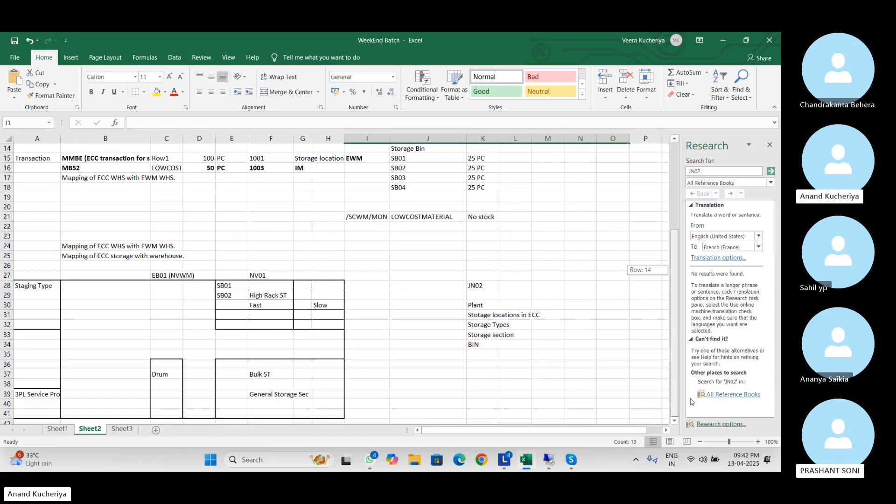
On Sheet3, widen column B to fit its longest entry and select cell A10
click(122, 430)
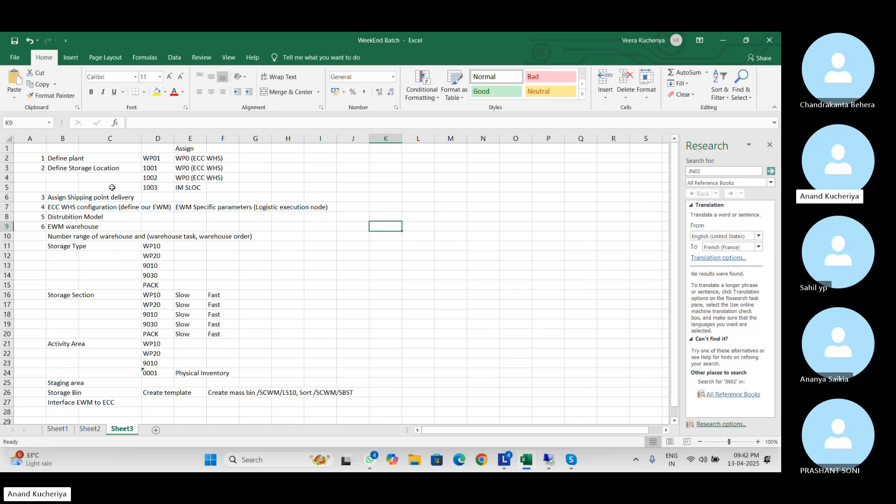
double_click(80, 140)
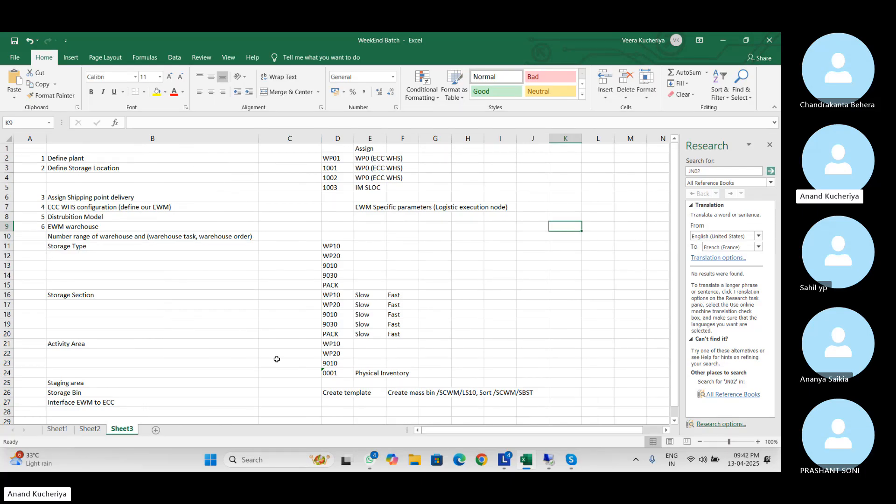
click(201, 374)
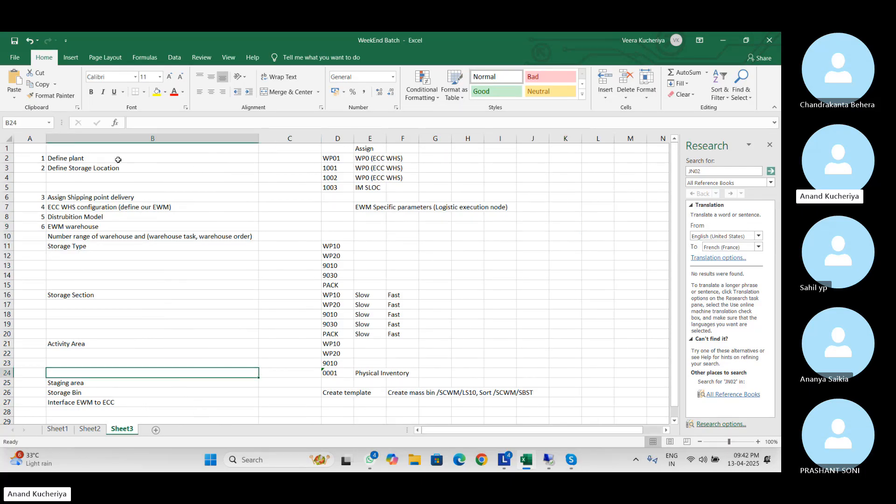
right_click(42, 237)
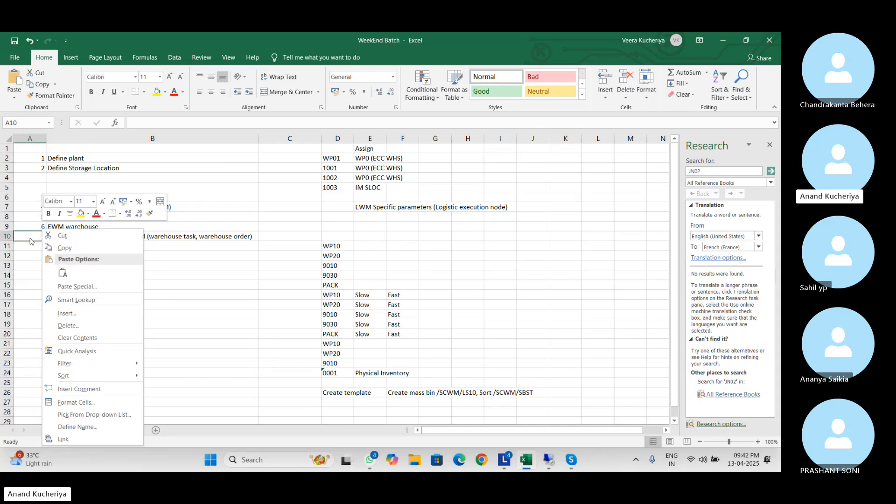
click(29, 238)
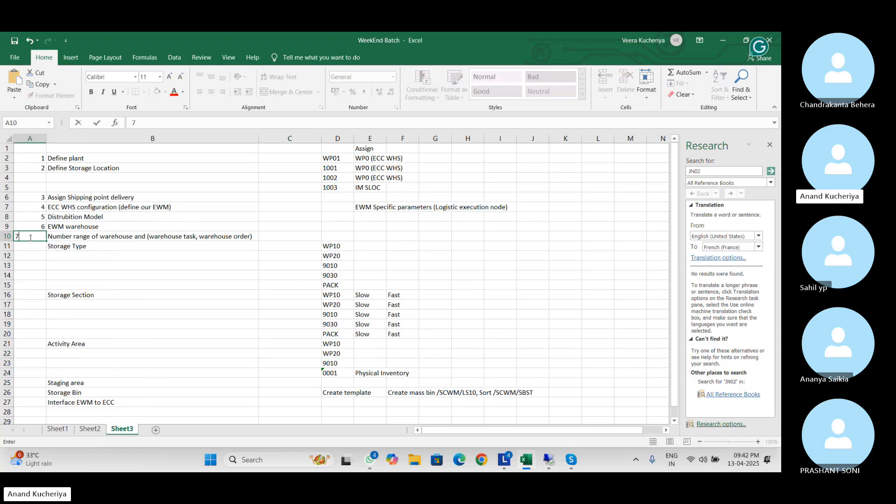
Number steps 7 to 10 in column A and start B21's note with '(First define the activities,'
text(7)
key(Return)
text(8)
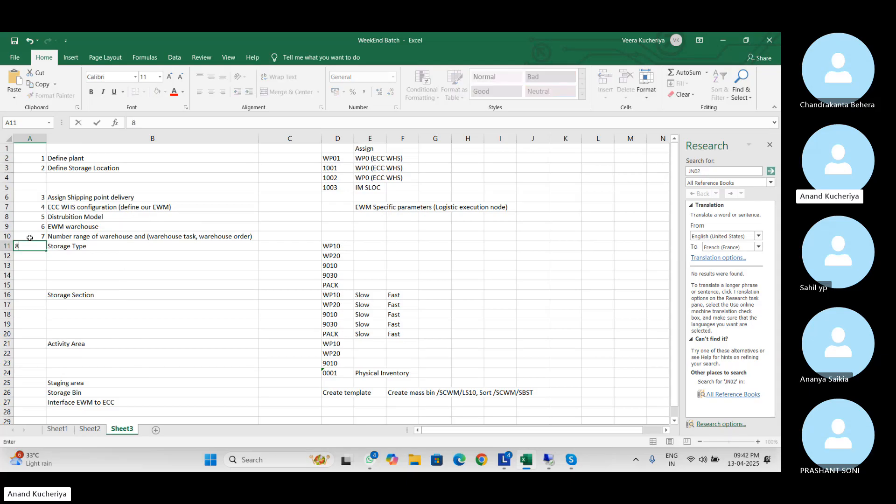
key(Return)
key(Down)
key(Down)
key(Down)
key(Down)
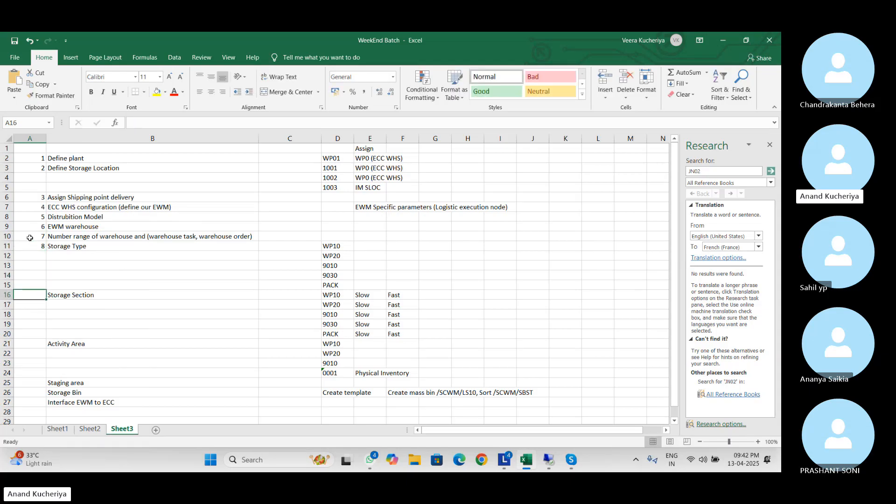
text(9)
key(Return)
key(Down)
key(Down)
key(Down)
key(Down)
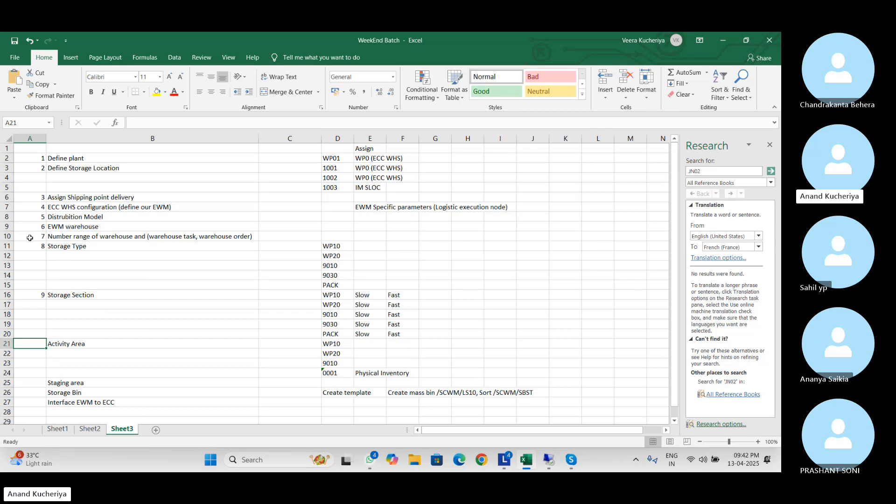
text(10)
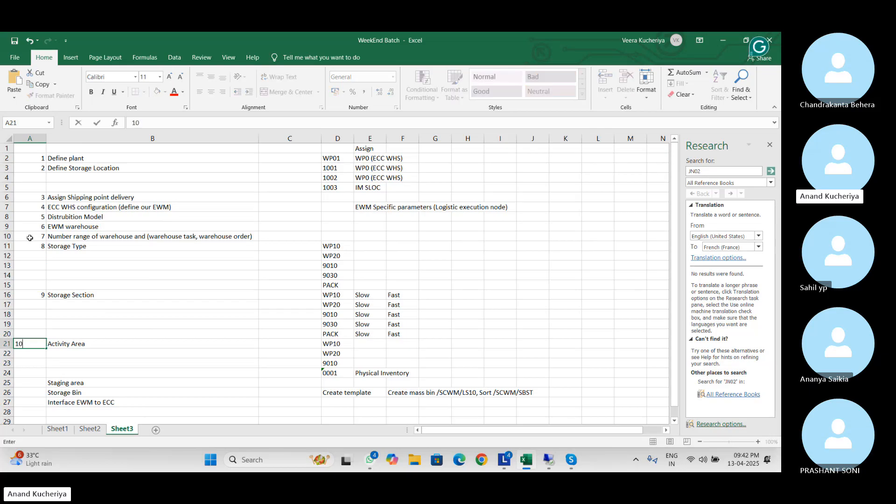
double_click(103, 344)
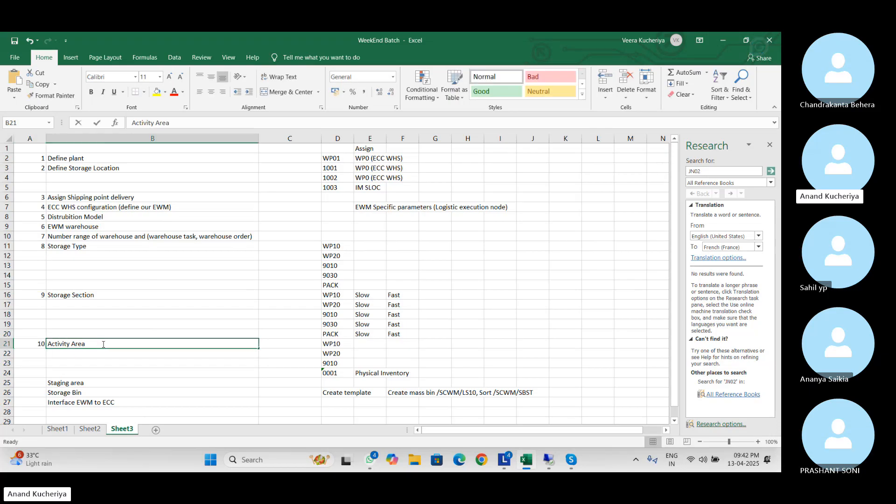
text(()
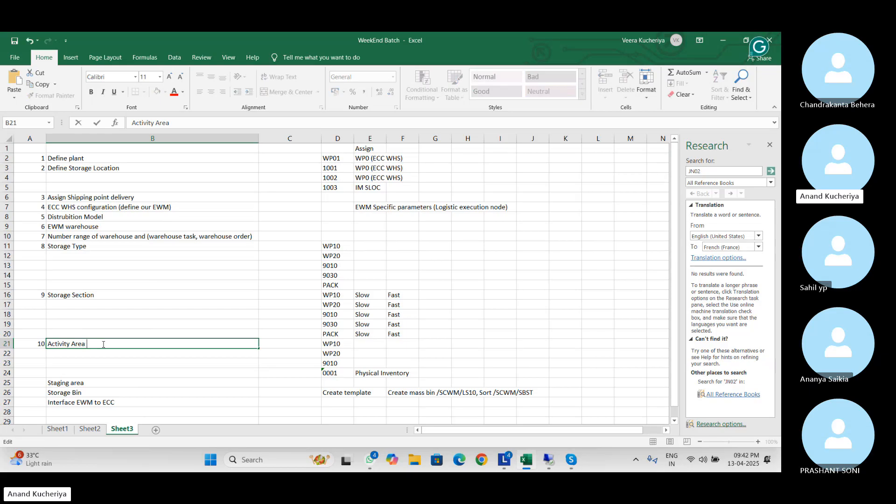
text(First define the activi)
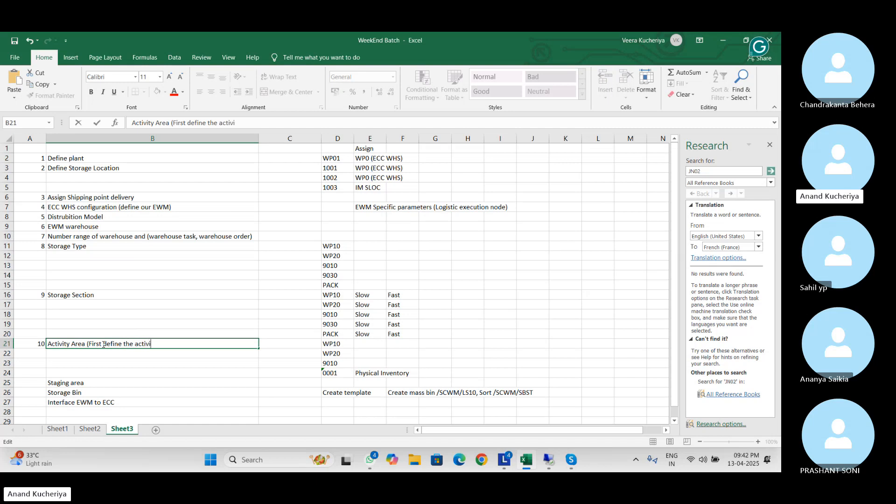
text(ties,)
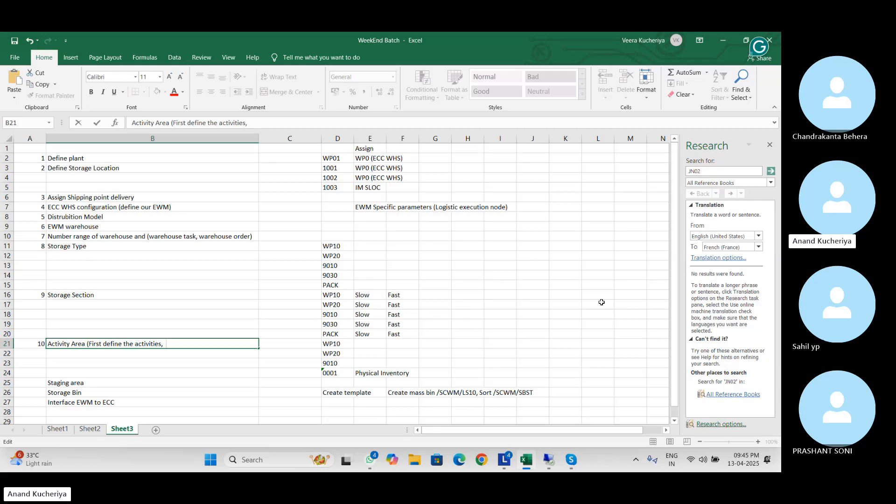
Finish the Activity Area note with 'link activities to activity area to storage types.'
text(A)
key(BackSpace)
text(link activities to act)
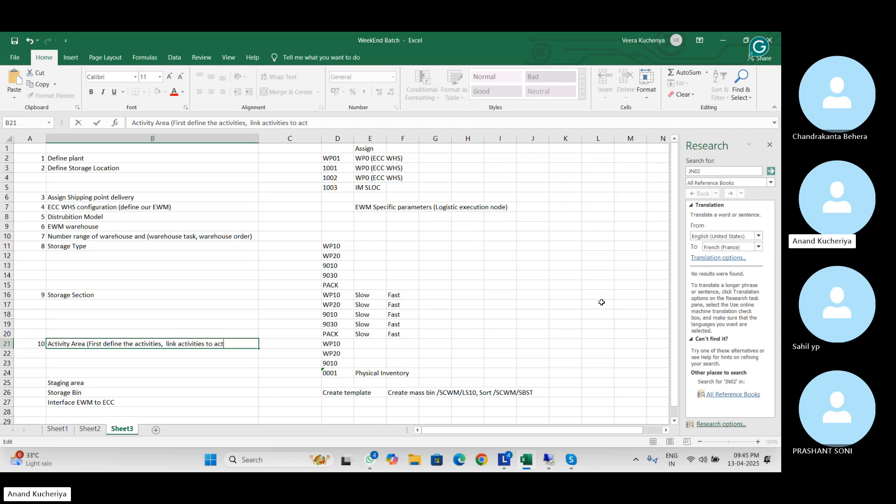
text(ivity area to stor)
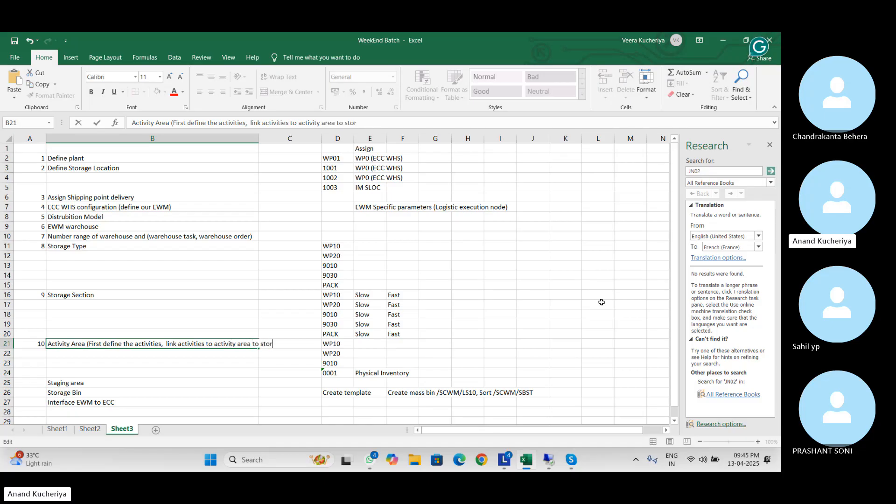
text(age type)
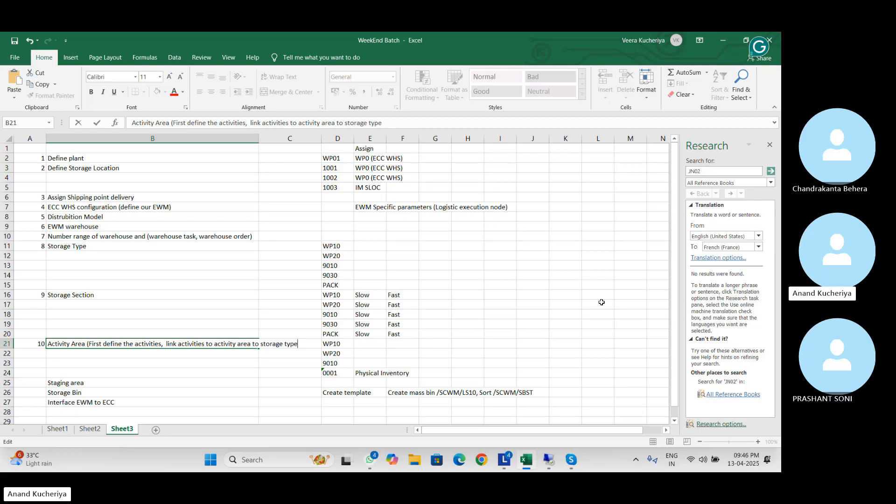
text(s.)
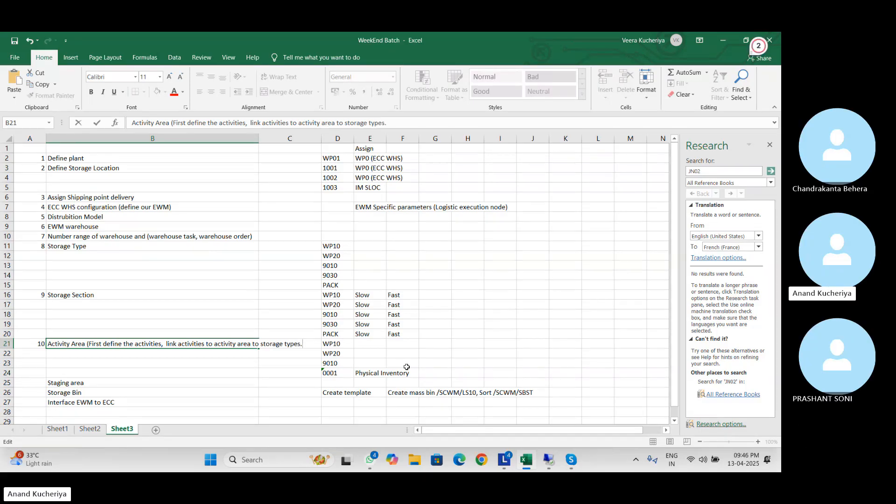
click(377, 360)
Leave the Storage Bin cell B26 unchanged and bring the SAP storage bin display forward
double_click(106, 393)
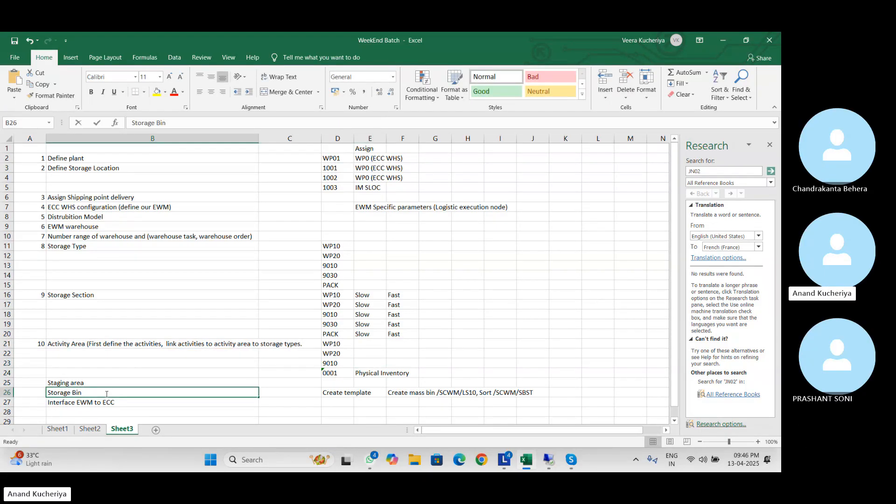
click(565, 328)
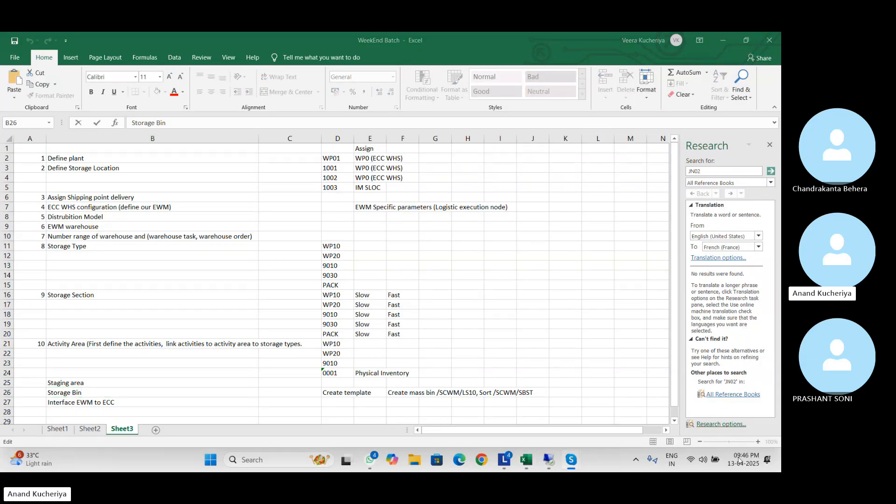
click(92, 404)
click(104, 401)
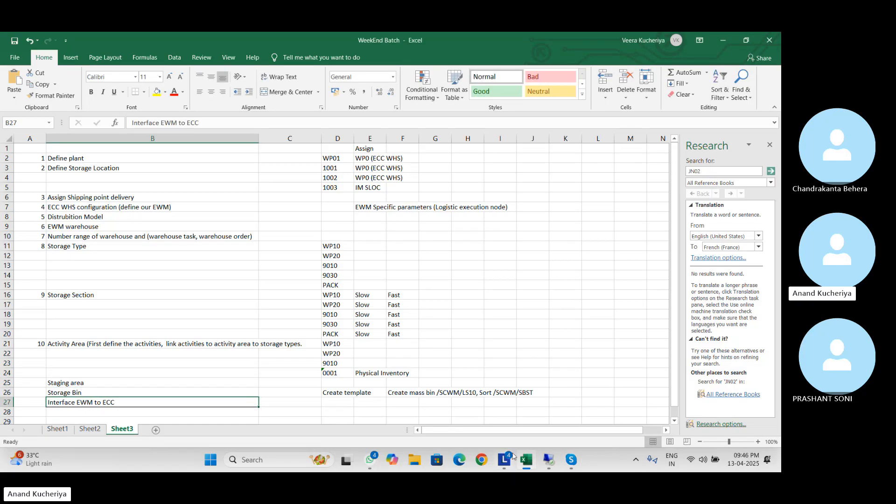
mouse_move(550, 462)
click(556, 422)
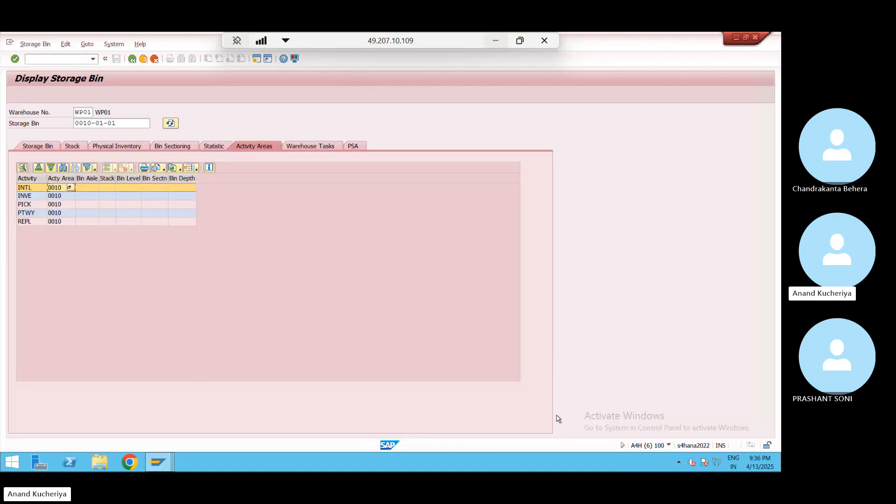
Exit the bin display and open the SAP Reference IMG via /nSPRO
click(144, 59)
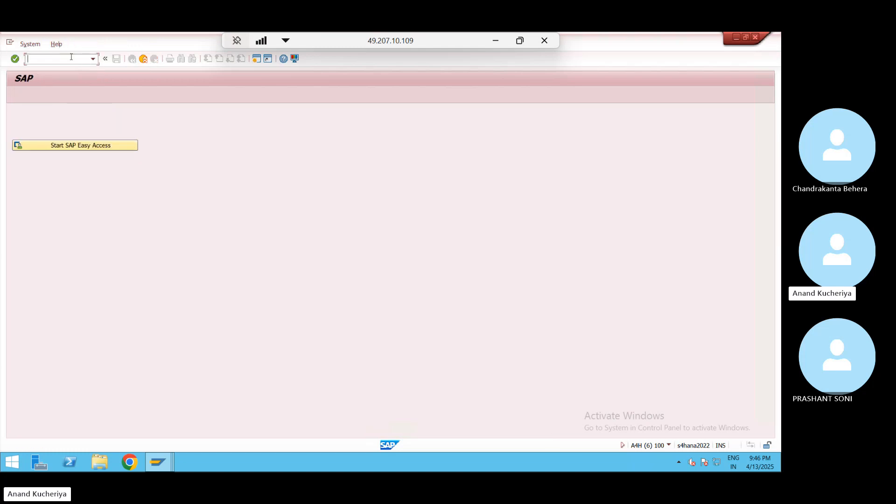
text(/nspro)
key(Return)
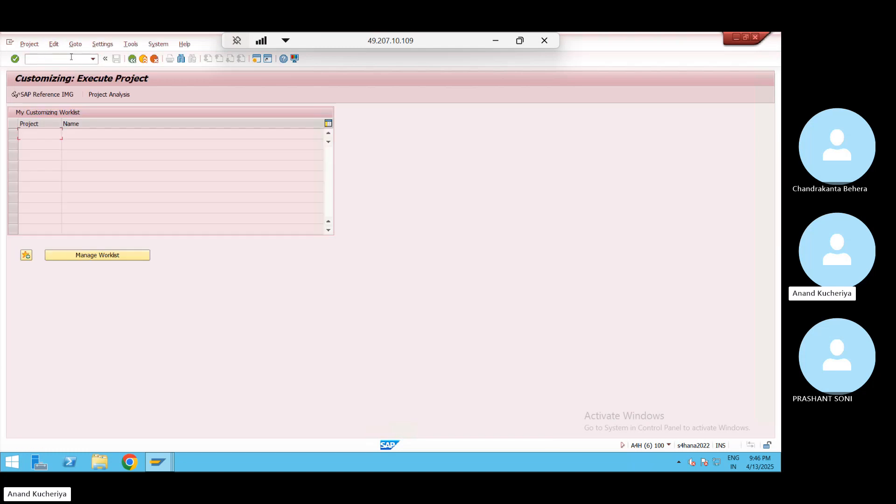
click(55, 95)
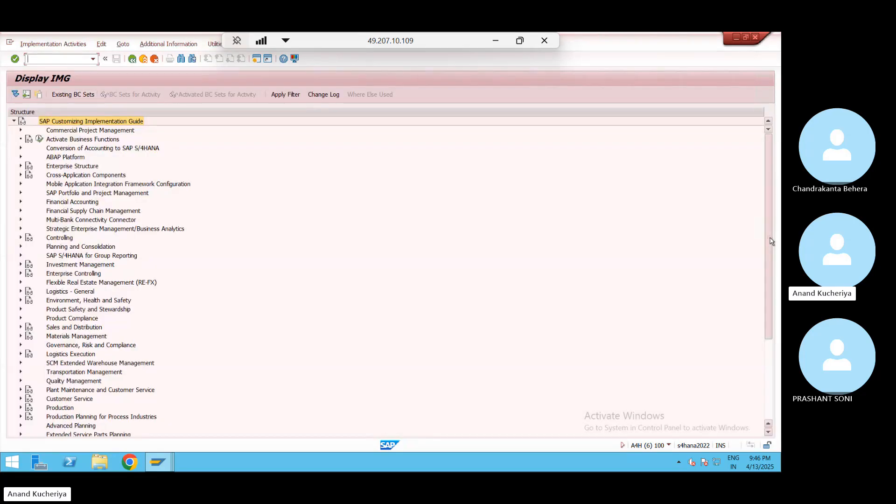
Run Assign Warehouse Numbers under SCM EWM > Interfaces > ERP Integration > General Settings
scroll(771, 241, down, 5)
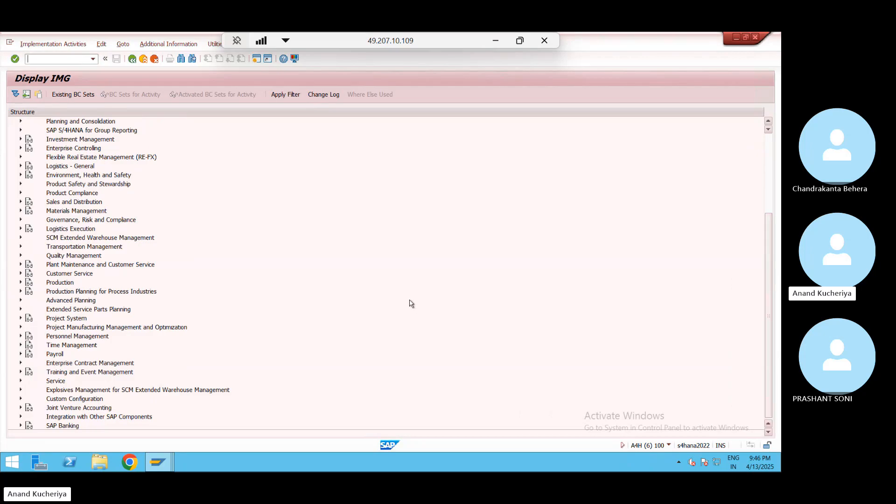
click(20, 238)
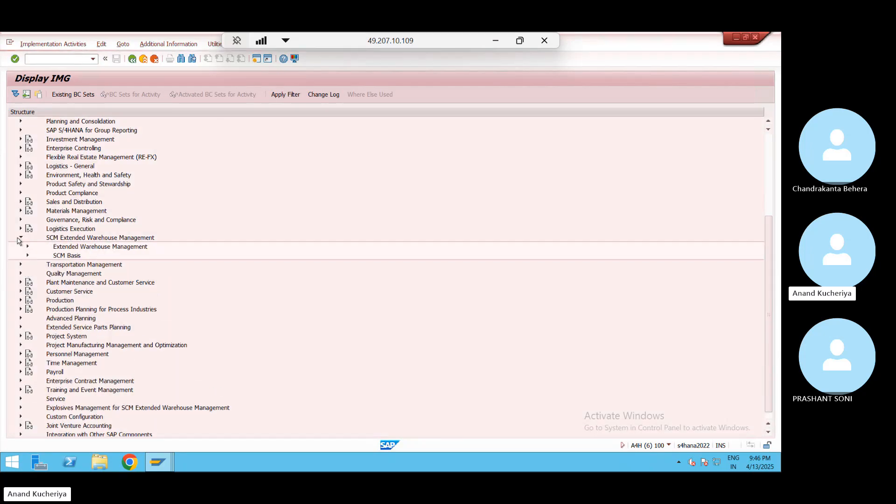
click(27, 247)
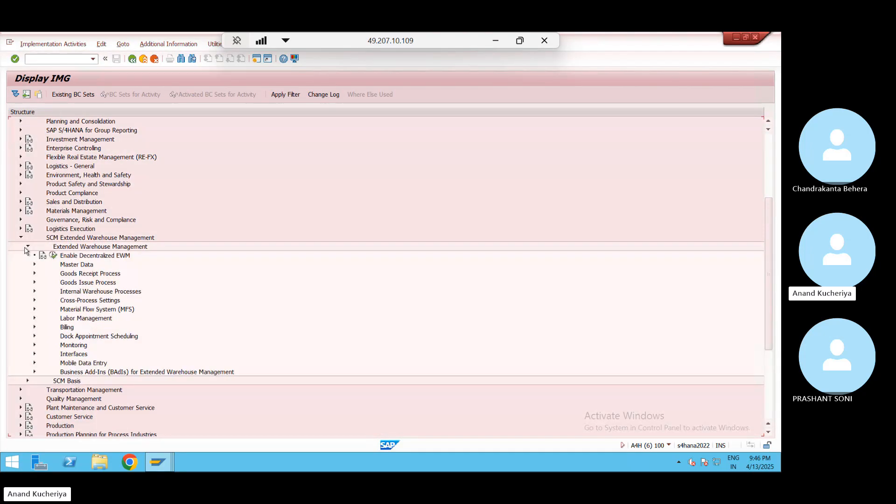
click(36, 355)
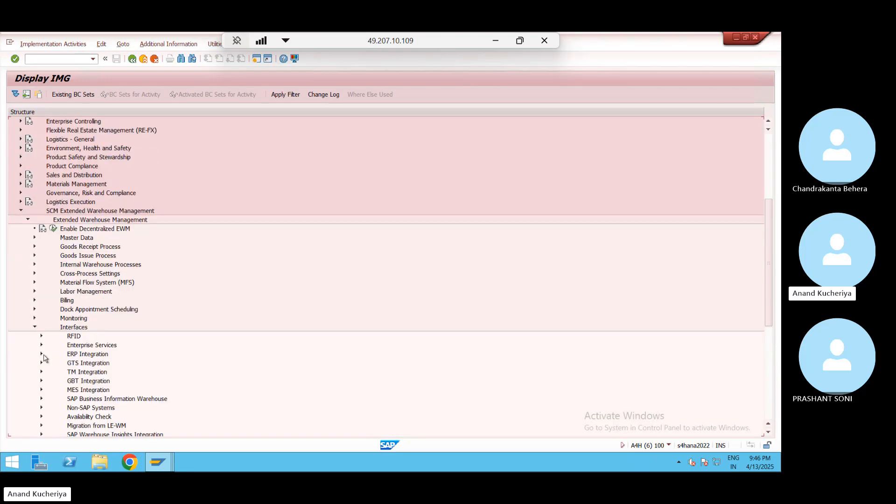
click(41, 355)
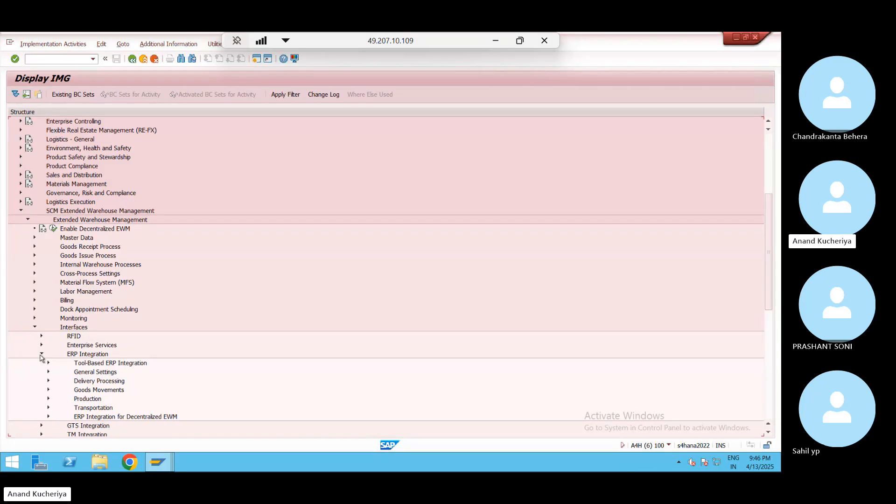
click(49, 372)
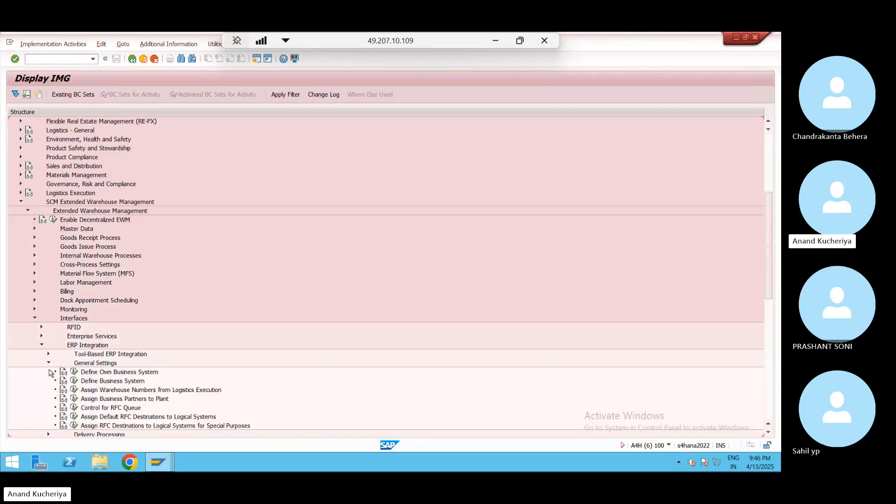
click(74, 391)
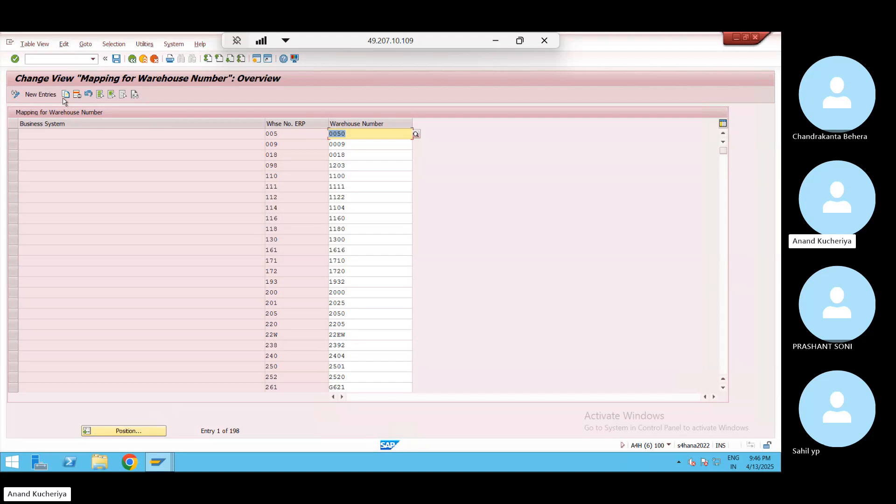
Add a new warehouse number mapping from ERP WP0 to EWM WP01
click(47, 95)
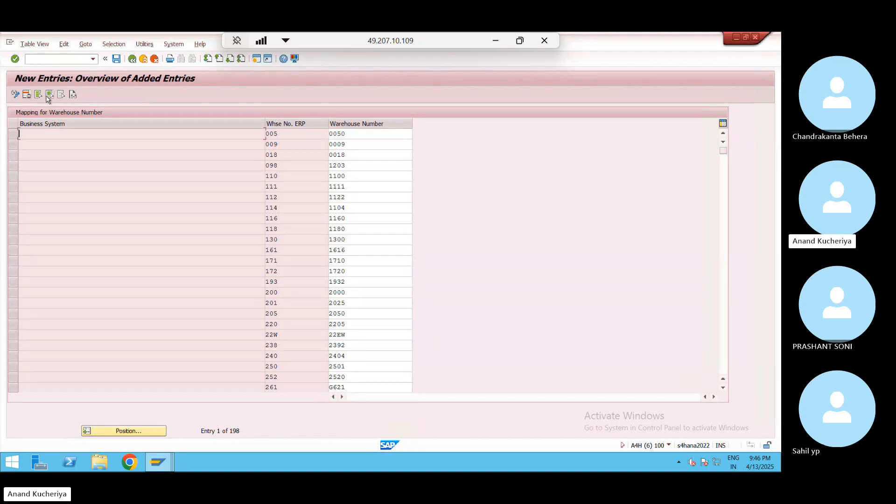
click(293, 136)
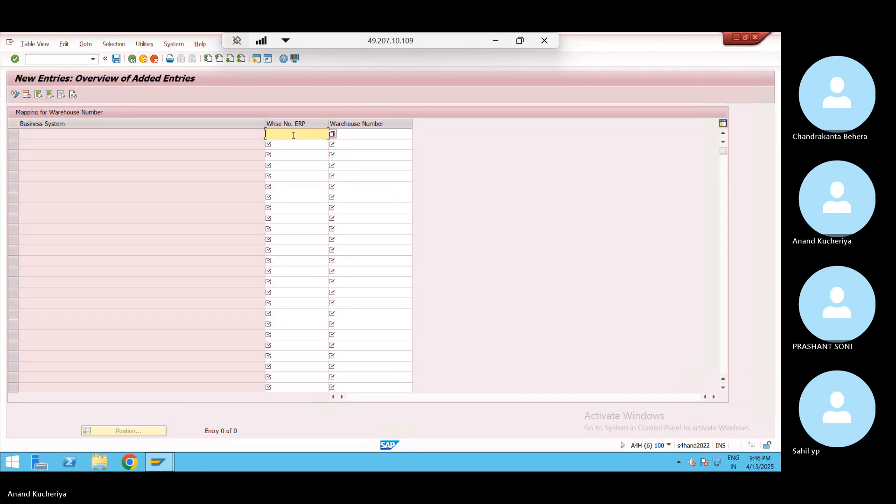
text(WP)
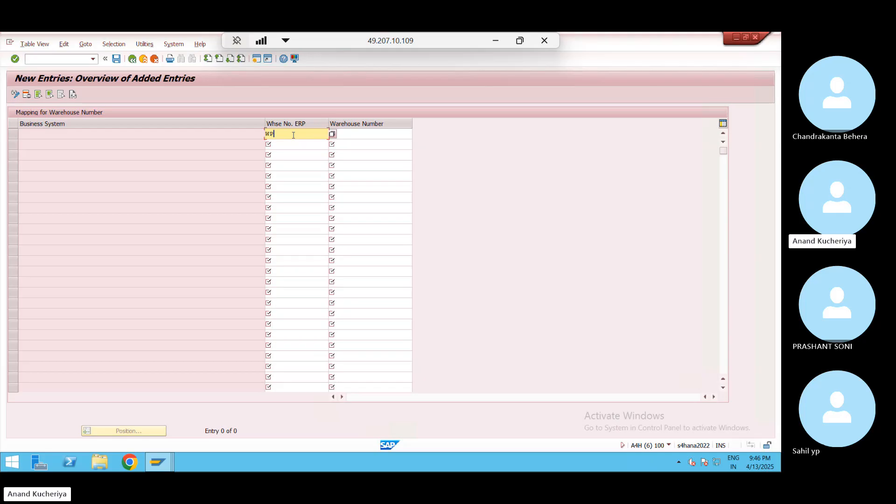
text(0)
key(Tab)
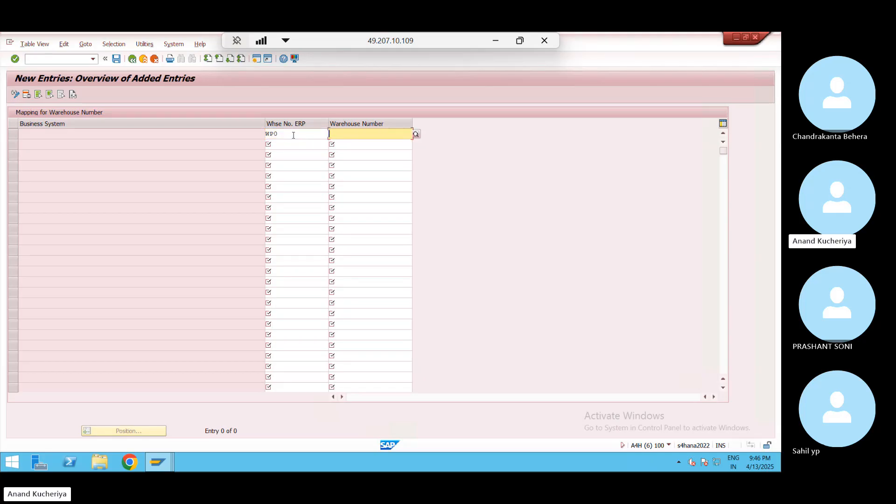
text(WP01)
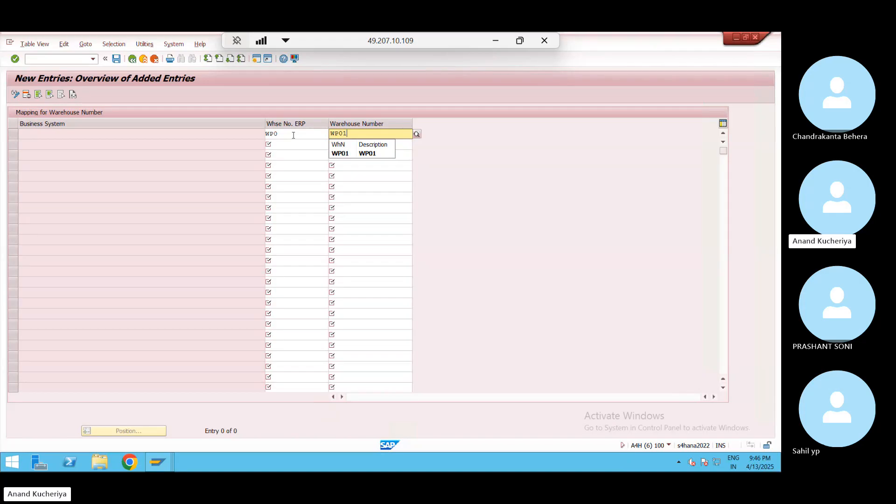
key(Return)
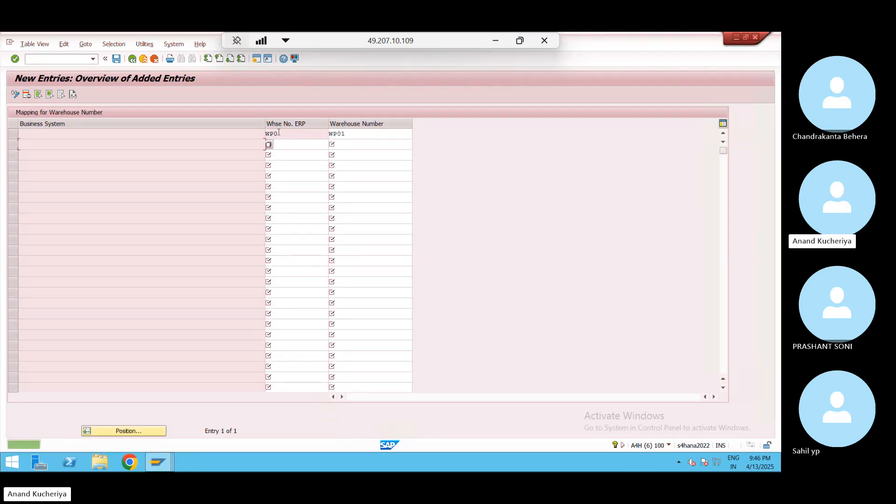
Save the mapping under the customizing request and go back to the IMG tree
click(117, 60)
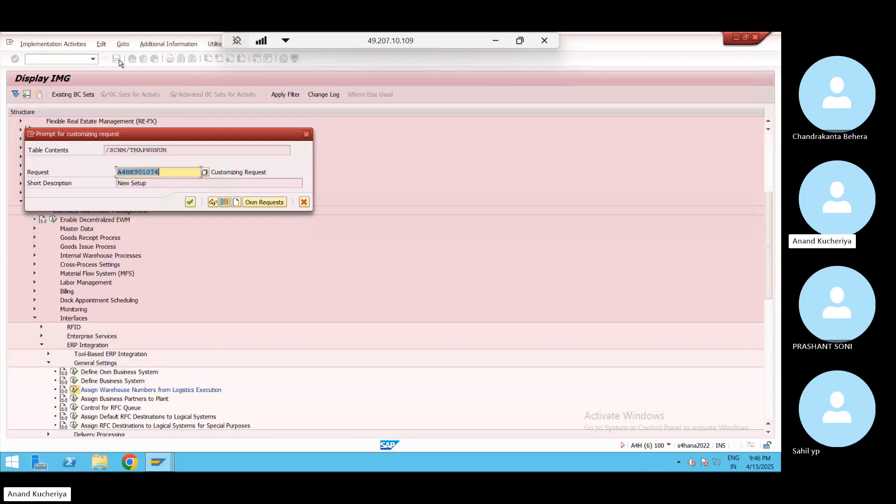
click(190, 202)
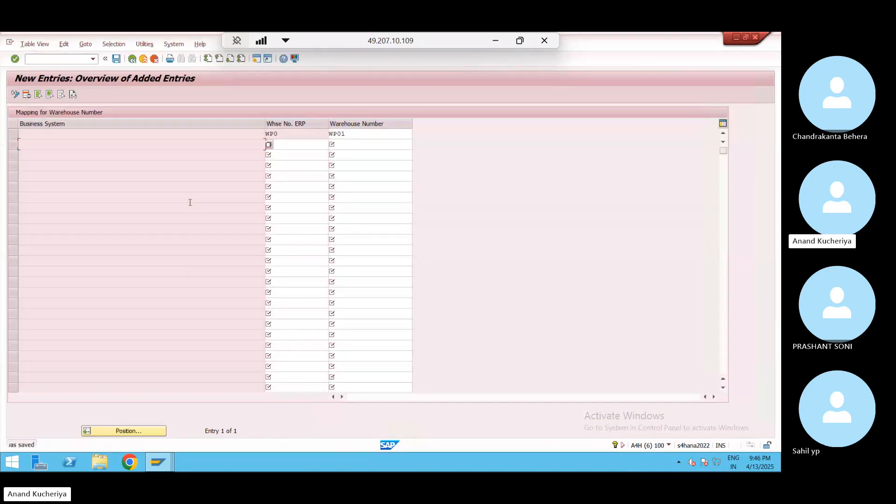
click(132, 60)
click(132, 59)
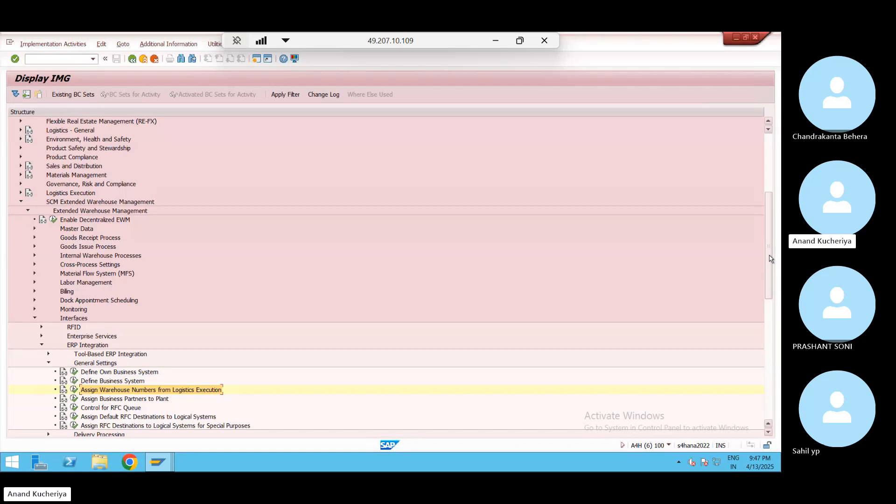
Open Map Storage Locations from ERP System to EWM under Goods Movements
scroll(772, 289, down, 2)
scroll(772, 289, down, 3)
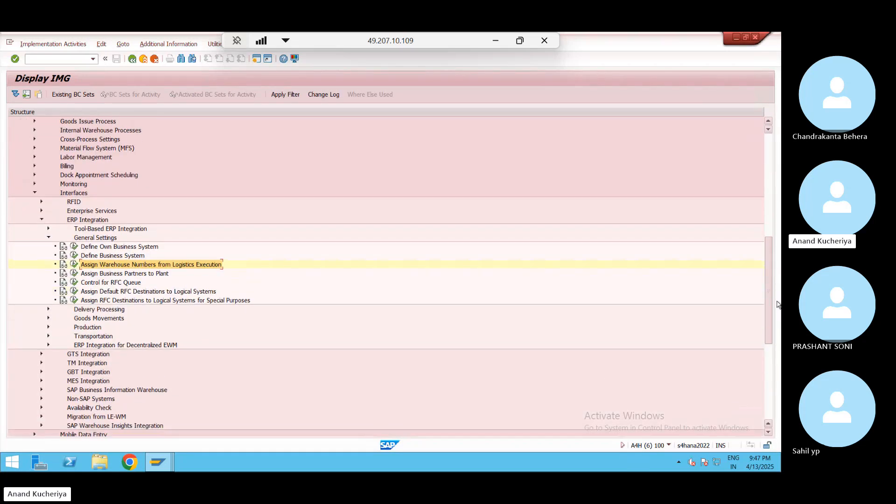
click(47, 318)
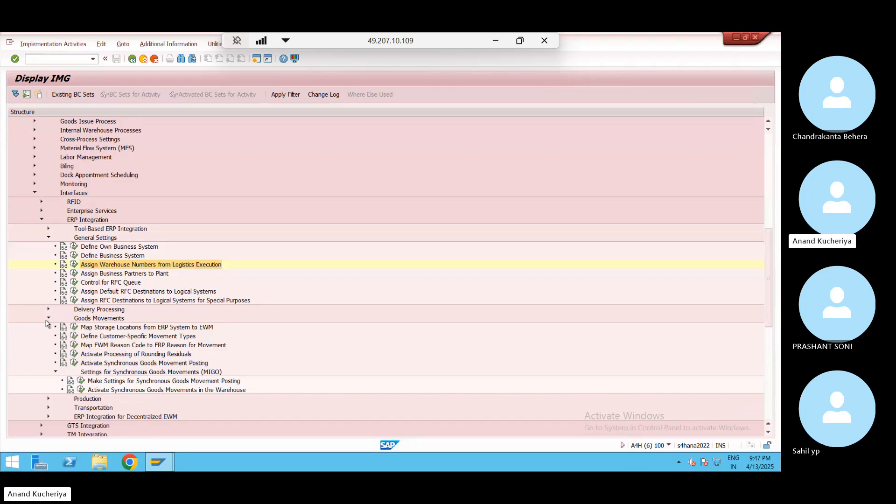
click(74, 328)
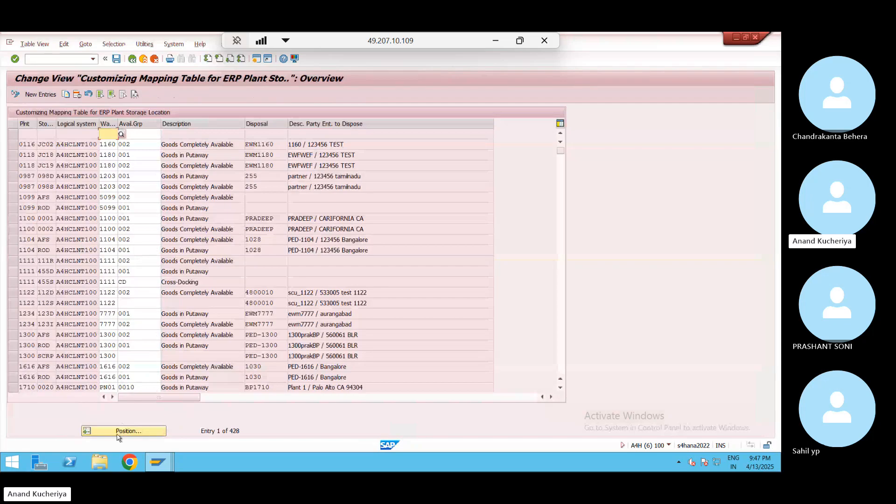
Position the mapping table on plant JOS, check its availability group, then open a new session
click(118, 434)
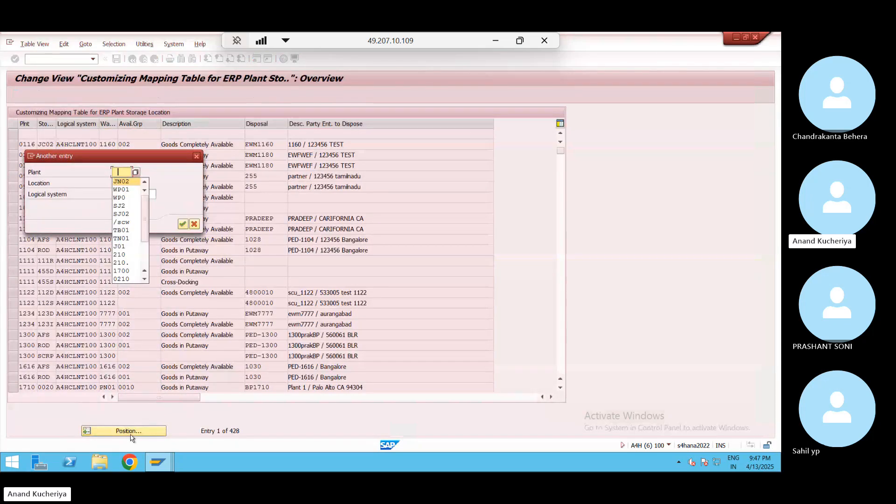
text(JOS)
key(Return)
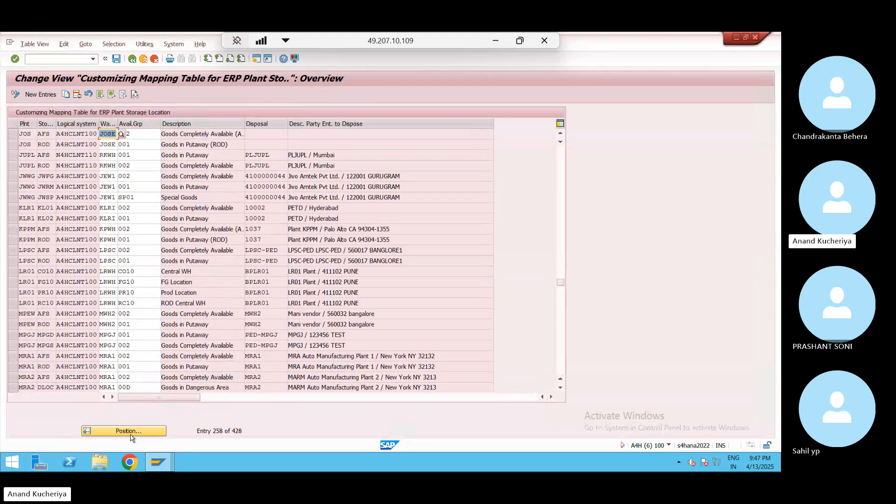
click(145, 136)
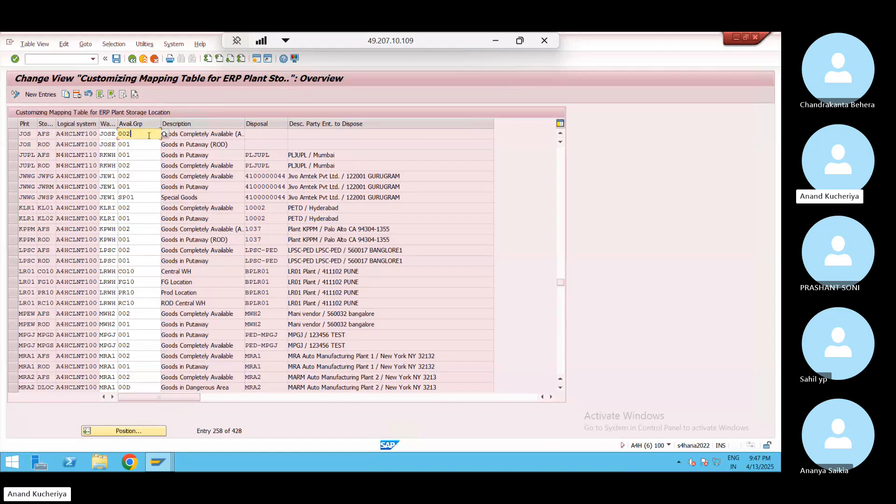
click(256, 59)
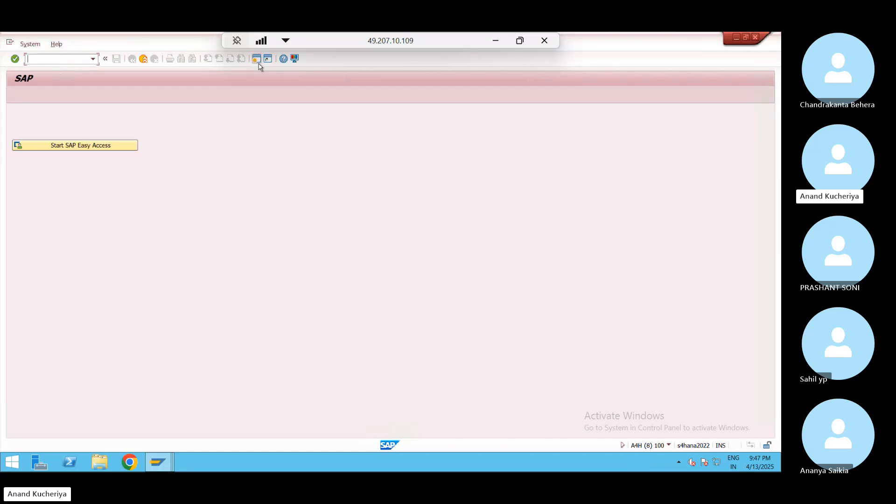
Run /nspro and open Configure Availability Group for Putaway under SCM EWM > Goods Receipt Process
text(/nspro)
key(Return)
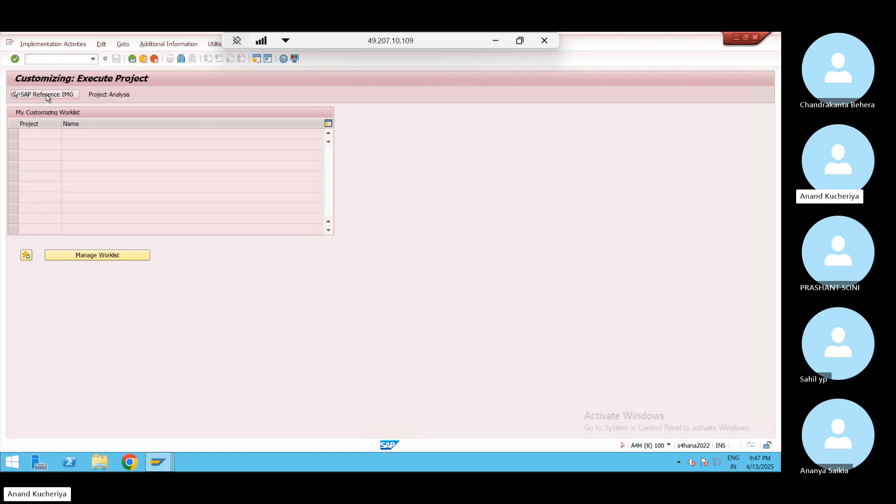
click(47, 94)
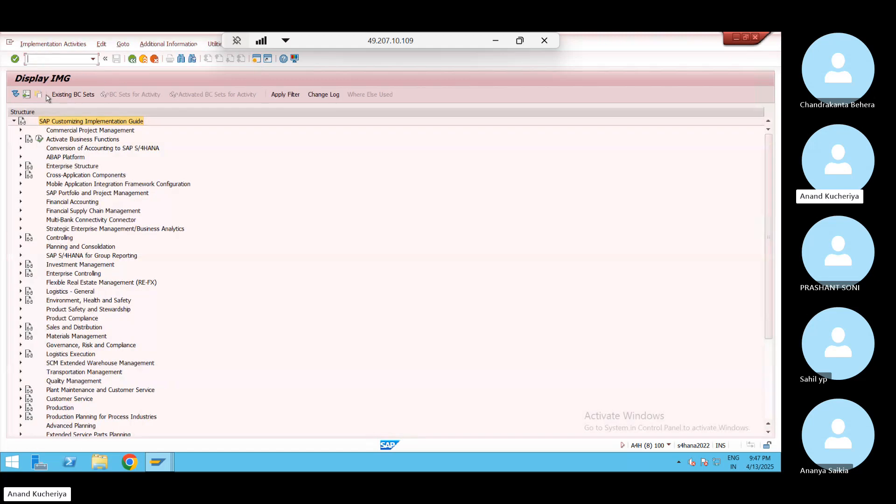
click(21, 363)
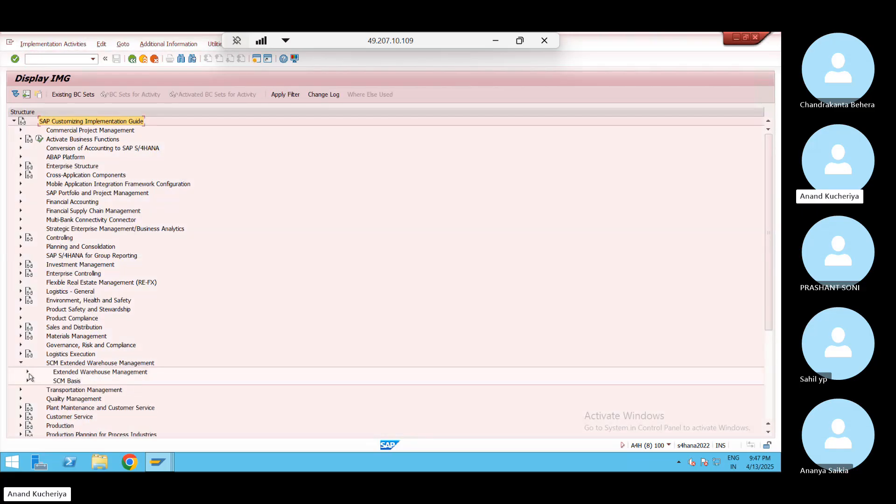
click(28, 373)
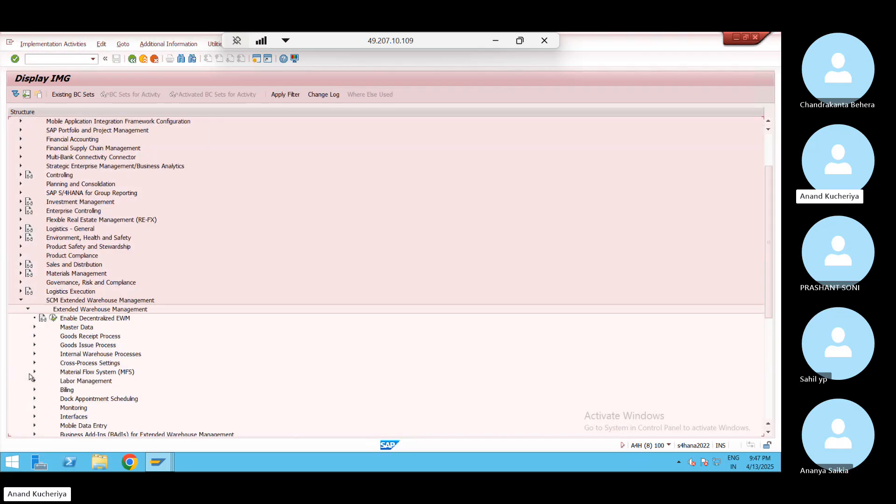
click(35, 336)
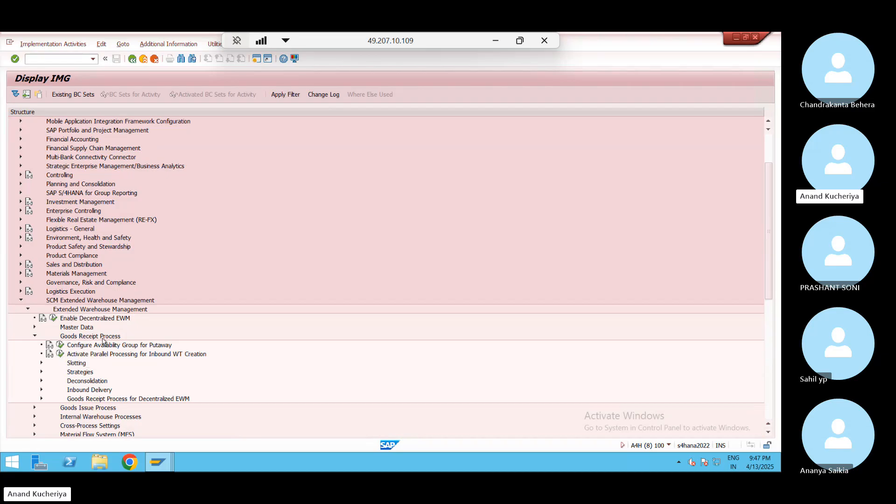
click(60, 346)
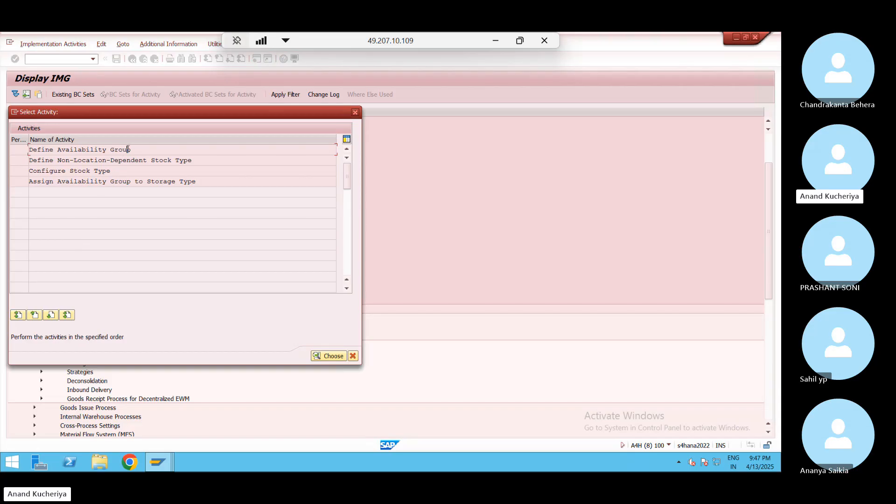
In Define Availability Group, jump to warehouse JN02 and copy its groups 001 and 002
double_click(128, 149)
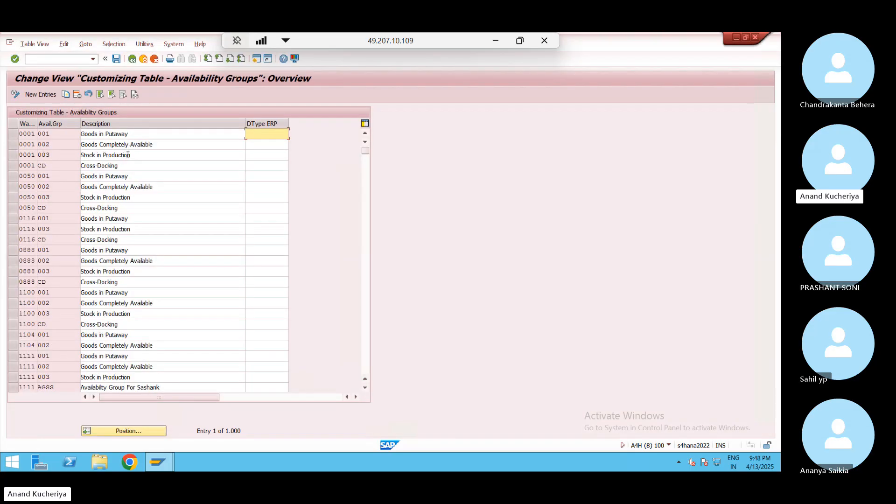
click(126, 428)
click(127, 431)
key(Down)
key(Return)
key(Return)
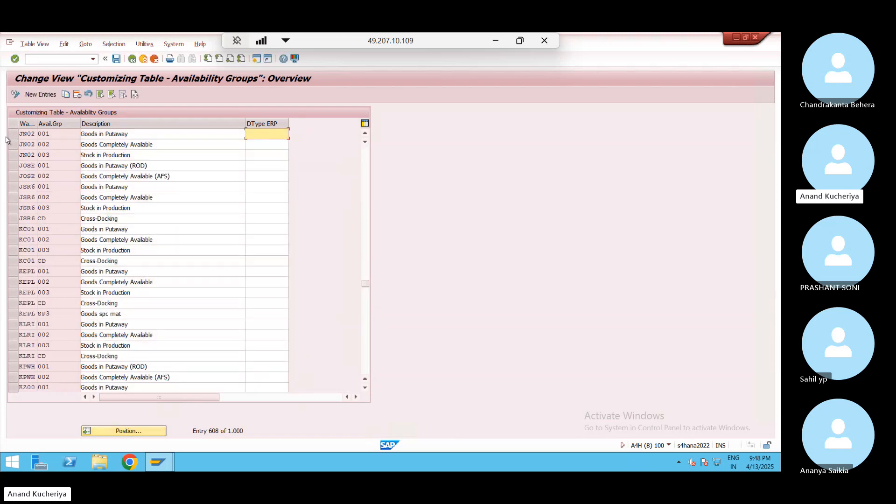
click(14, 133)
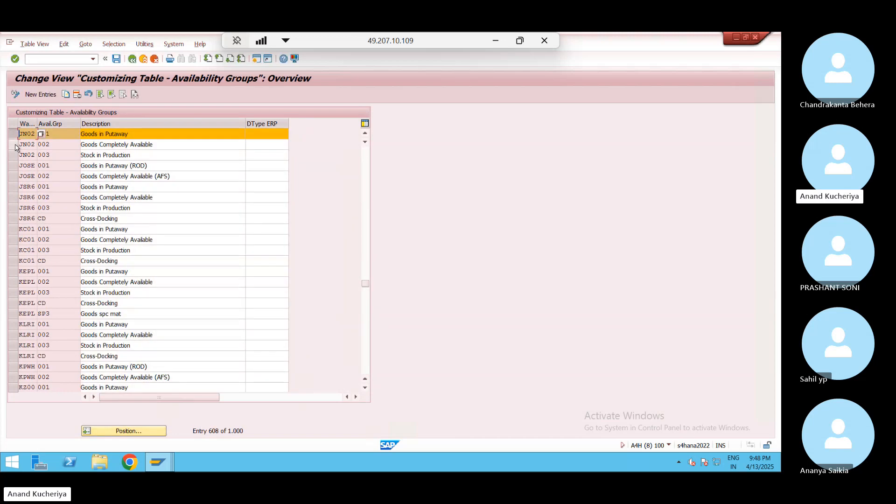
click(15, 145)
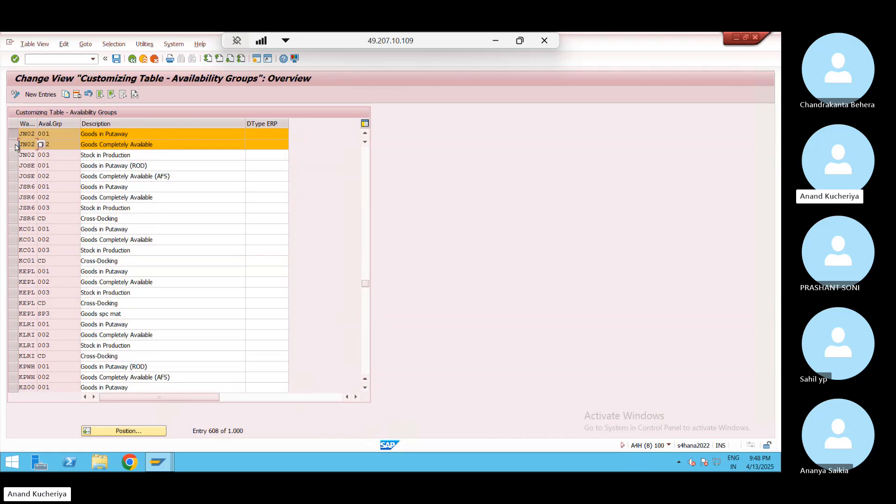
click(66, 95)
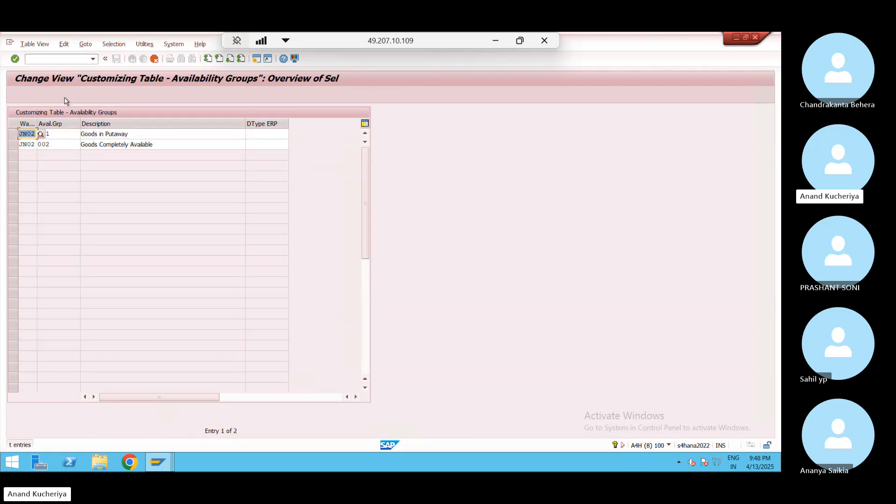
Replace JN02 in the copied rows with WP01 in the first row and WP02 in the second
click(36, 134)
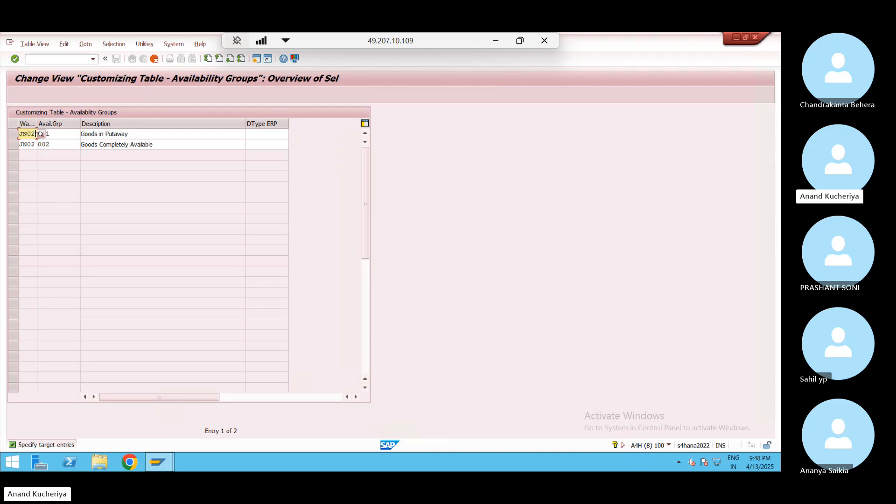
key(BackSpace)
key(BackSpace)
key(BackSpace)
key(BackSpace)
text(WP01)
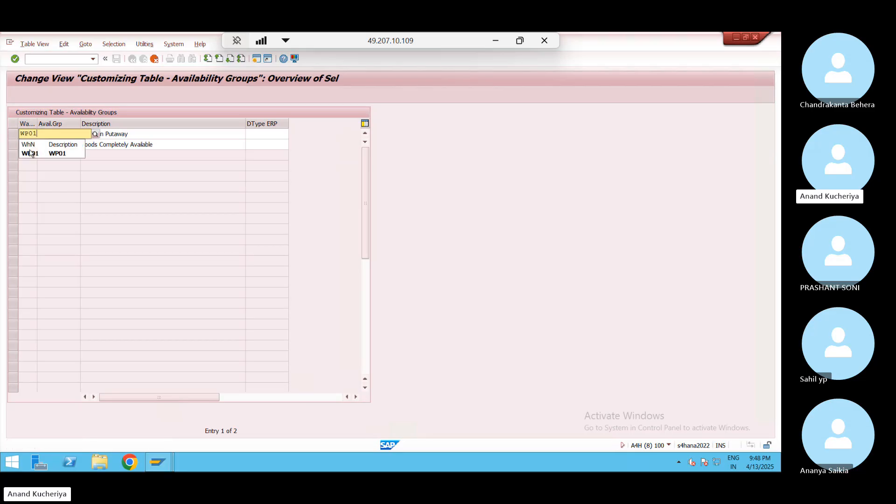
click(30, 153)
click(36, 145)
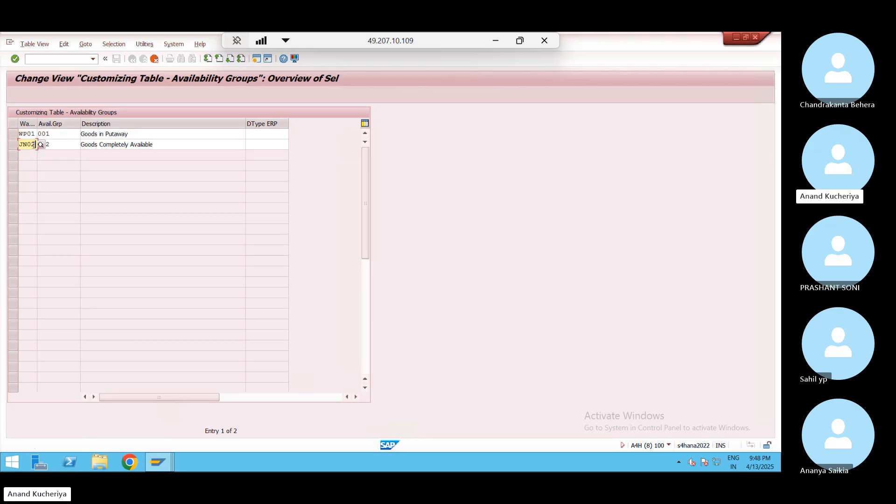
key(BackSpace)
key(BackSpace)
key(BackSpace)
key(BackSpace)
text(WP02)
click(74, 185)
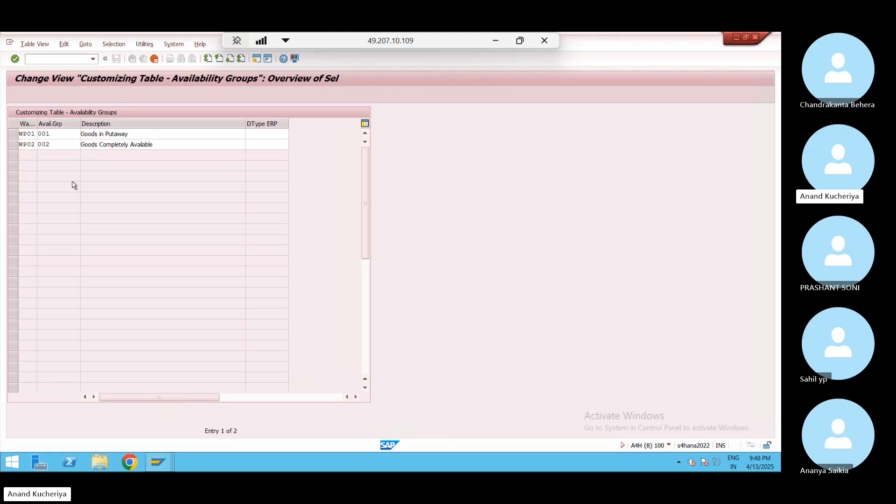
Append (RM) to the Goods in Putaway description and (SF/FIN) to Goods Completely Available
click(157, 132)
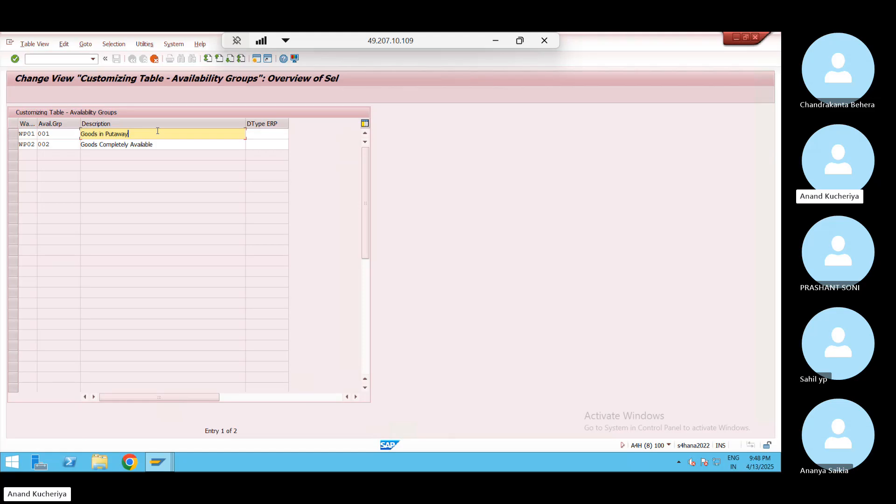
text(()
text(W)
key(BackSpace)
text(RM)
key(BackSpace)
key(BackSpace)
text(RM)
text())
click(162, 147)
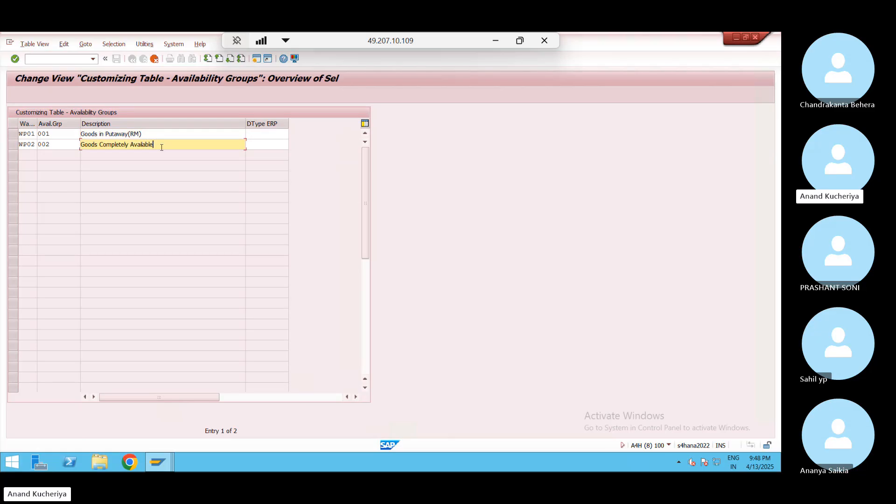
text((SF/FIN))
Correct the second row's warehouse to WP01 and save both groups under the customizing request
key(Return)
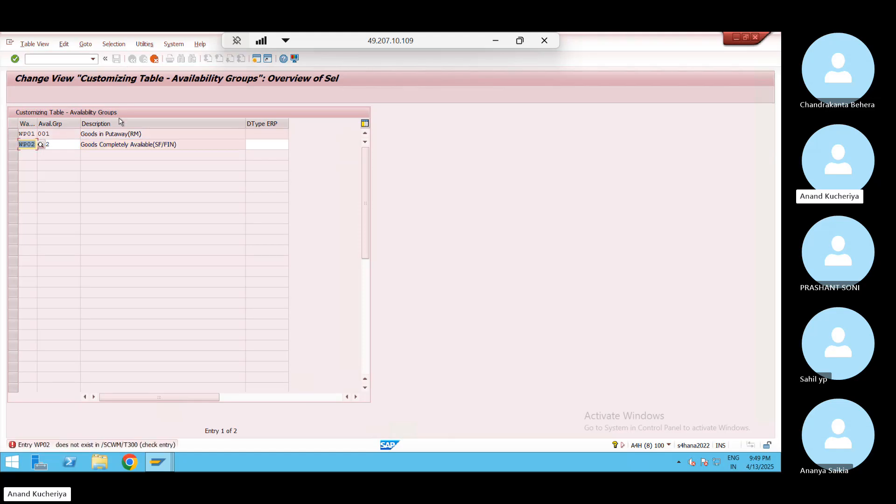
click(36, 144)
key(BackSpace)
text(1)
key(Return)
click(116, 59)
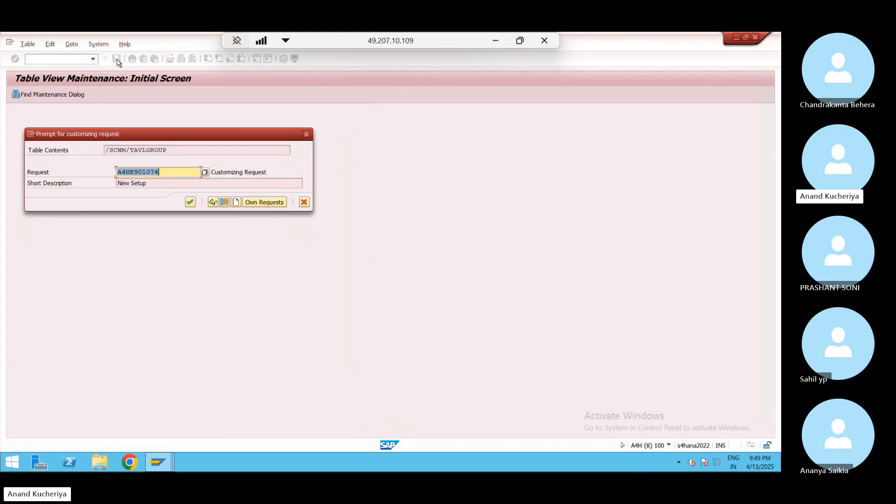
click(190, 203)
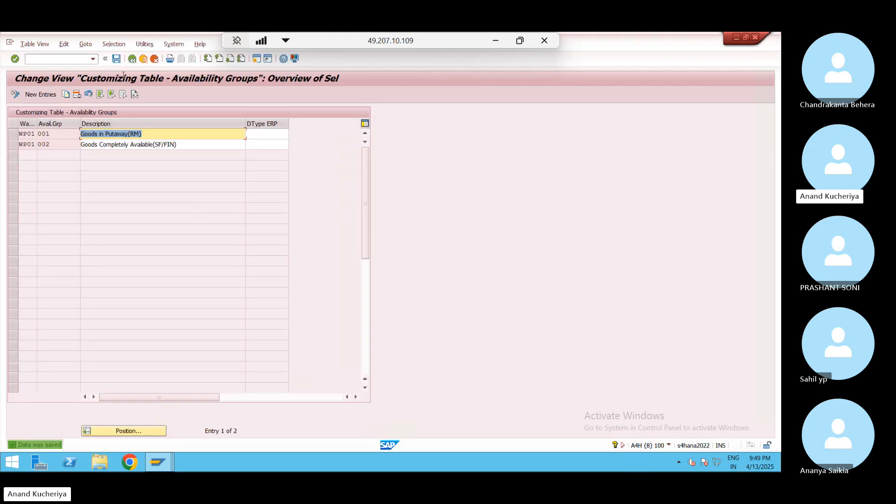
click(132, 60)
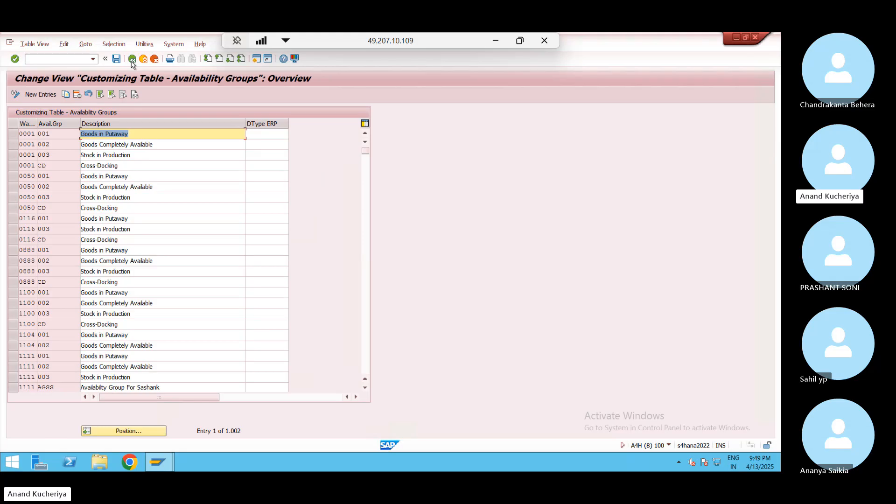
Open Define Non-Location-Dependent Stock Type, jump to JN02, and copy its stock types BB, FF, QQ, RR
click(132, 59)
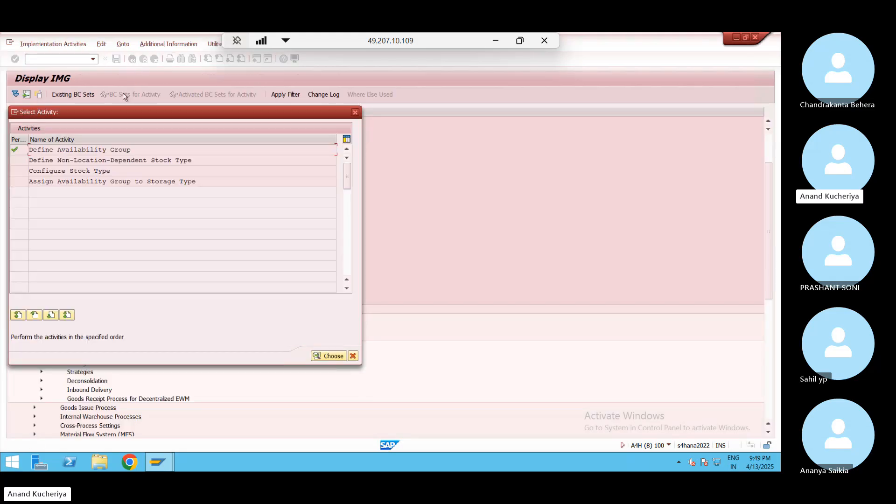
double_click(76, 159)
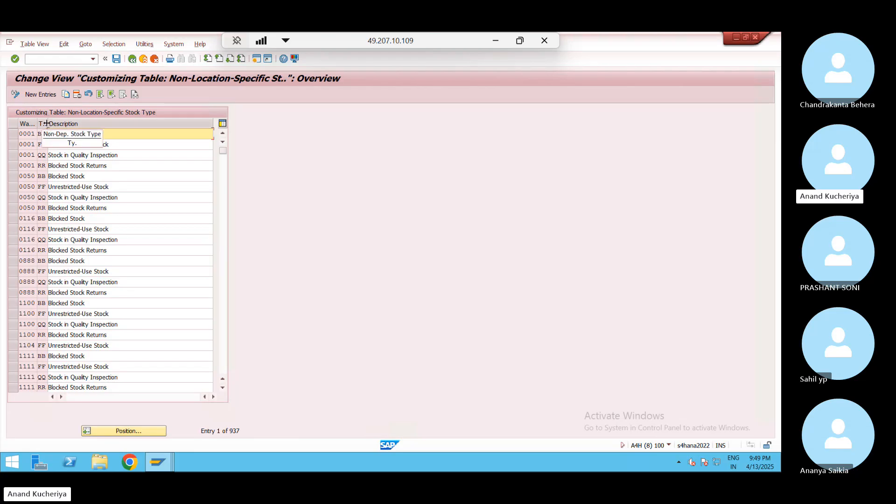
drag(47, 123, 65, 123)
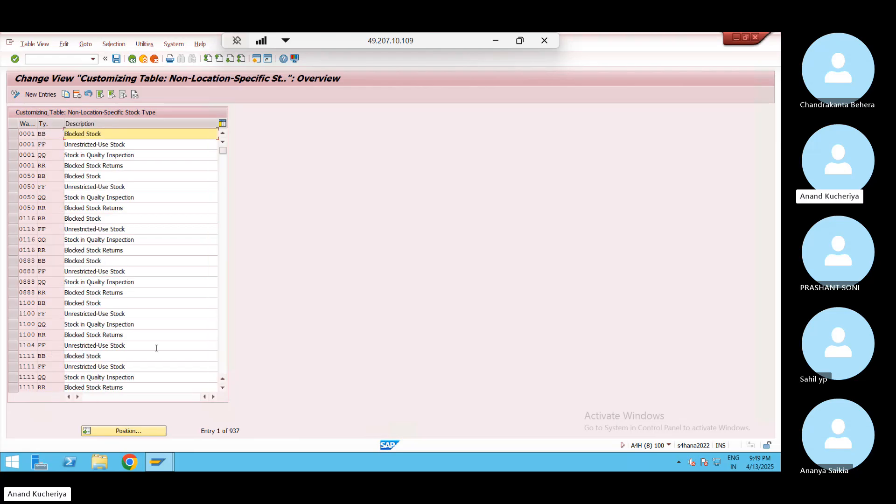
click(135, 432)
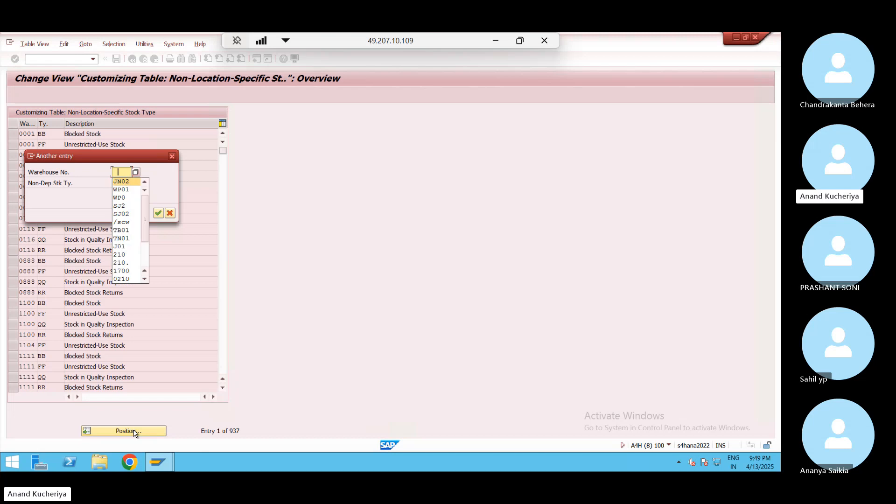
key(Return)
key(Return)
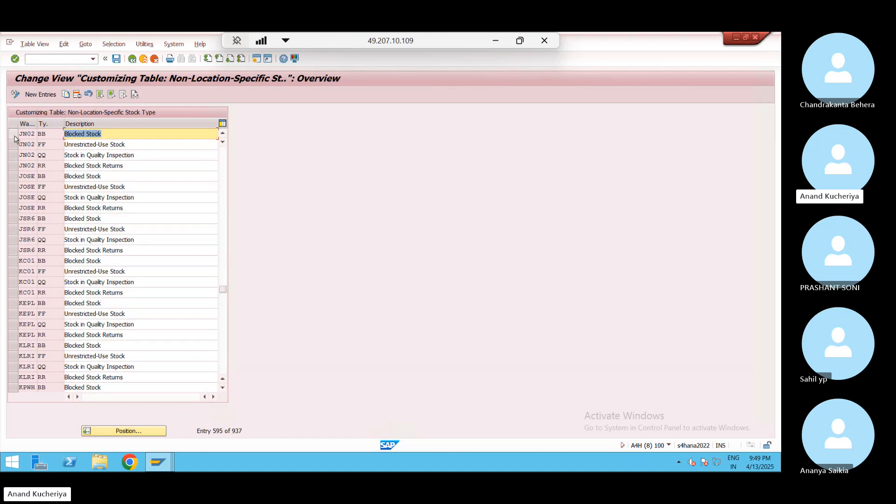
drag(14, 138, 16, 170)
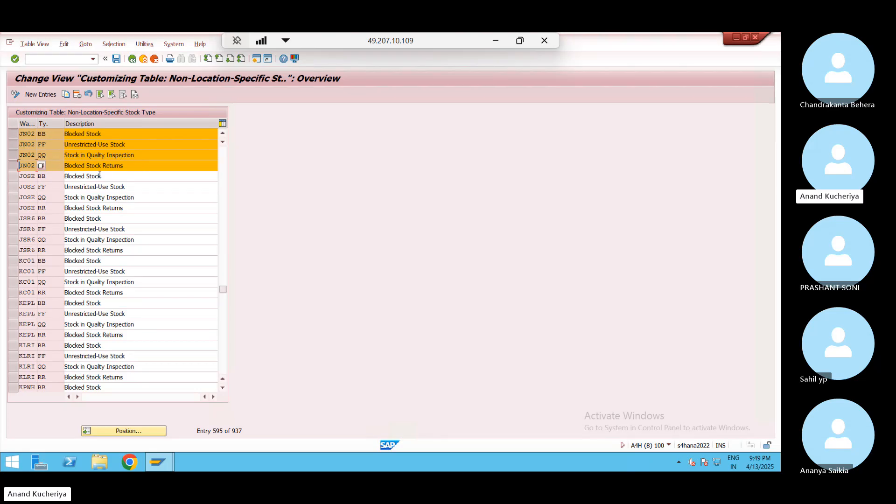
click(66, 95)
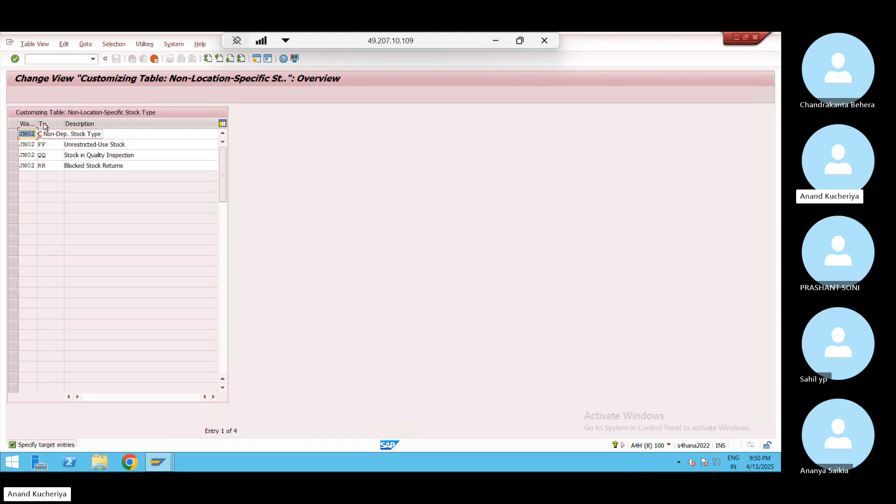
Overwrite JN02 with WP01 as the warehouse in all four copied stock type rows
text(WP01)
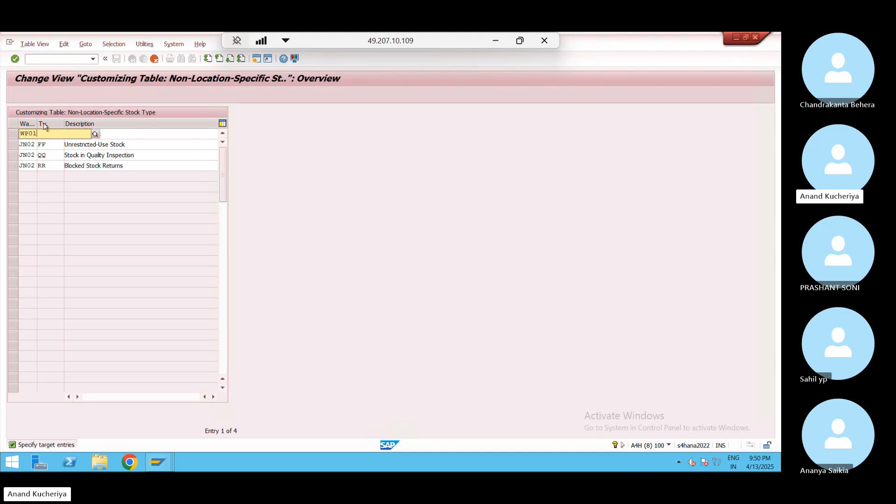
key(Return)
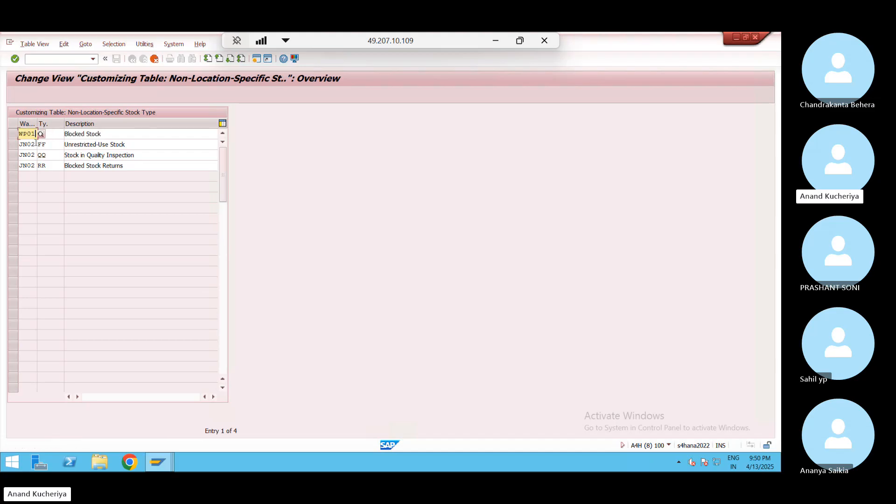
click(36, 144)
key(BackSpace)
key(BackSpace)
key(BackSpace)
key(BackSpace)
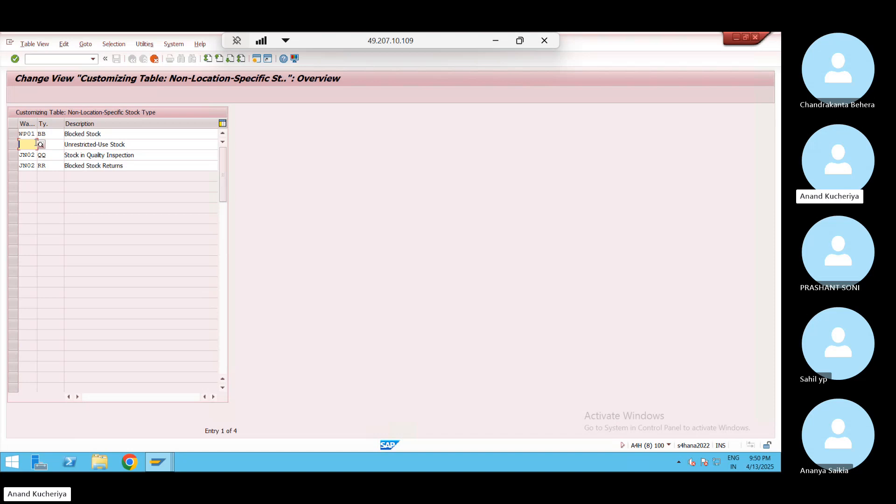
text(WP01)
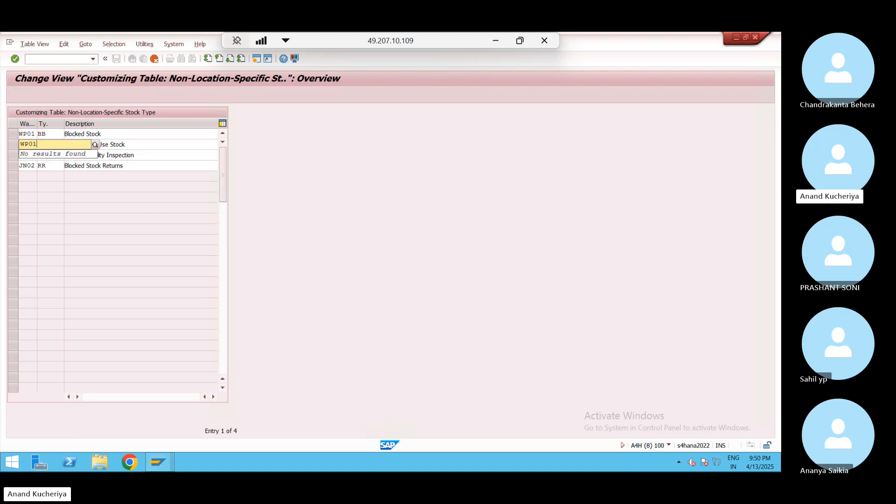
click(30, 165)
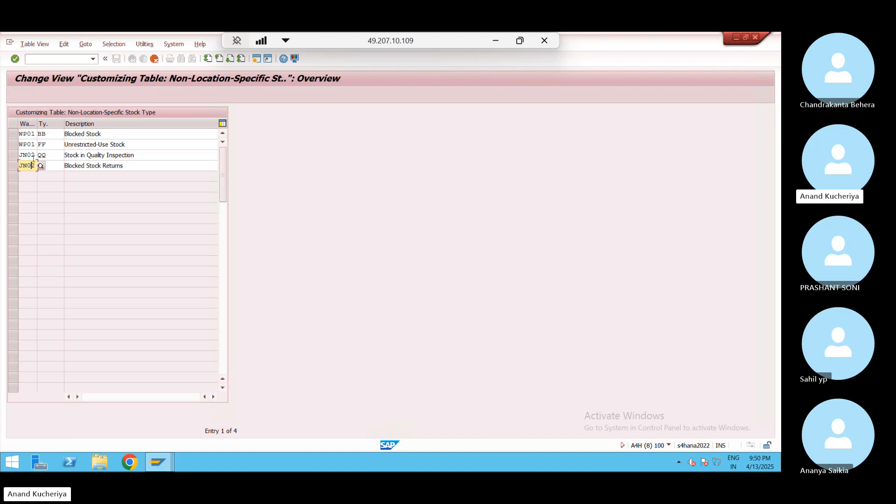
click(35, 154)
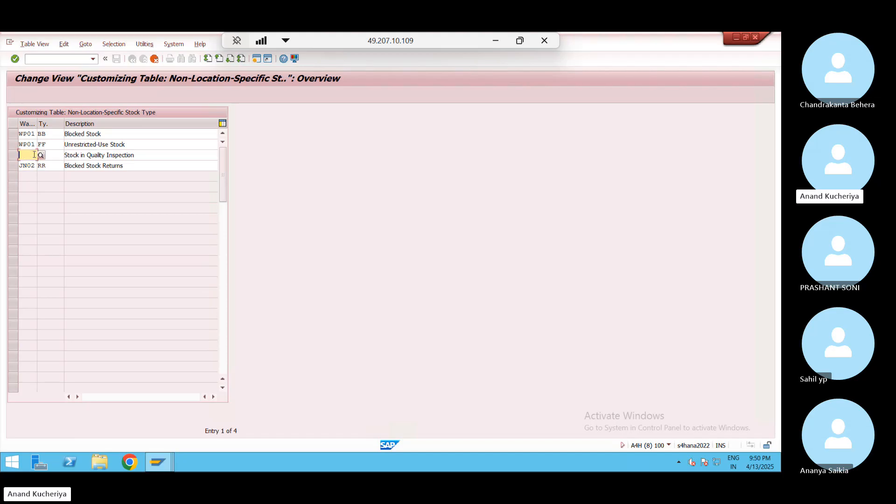
key(BackSpace)
key(BackSpace)
key(BackSpace)
key(BackSpace)
text(WP01)
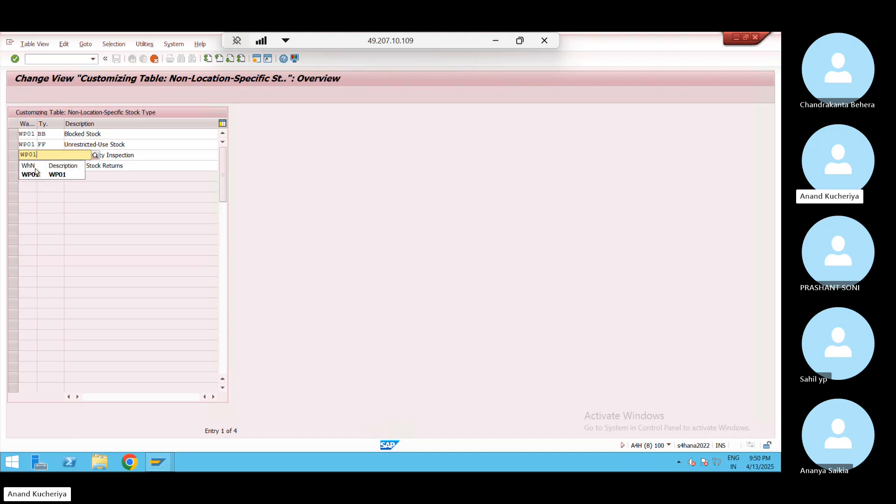
click(35, 175)
click(36, 164)
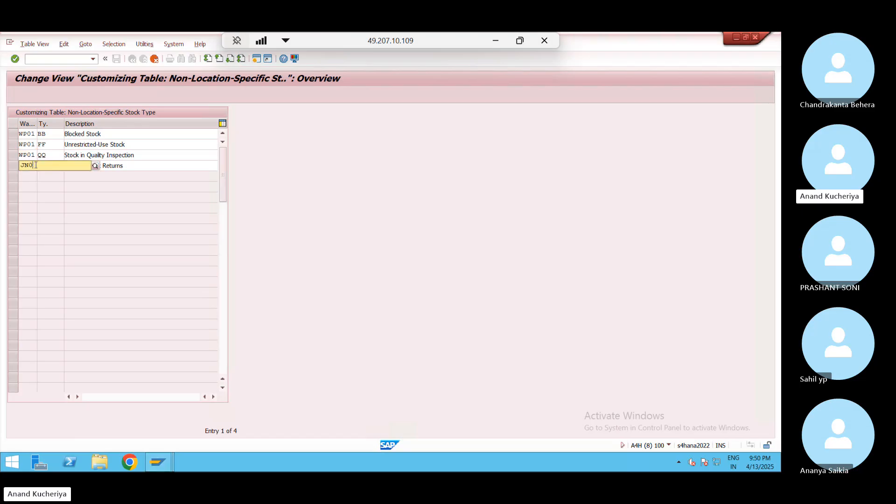
key(BackSpace)
key(BackSpace)
key(BackSpace)
key(BackSpace)
text(WP01)
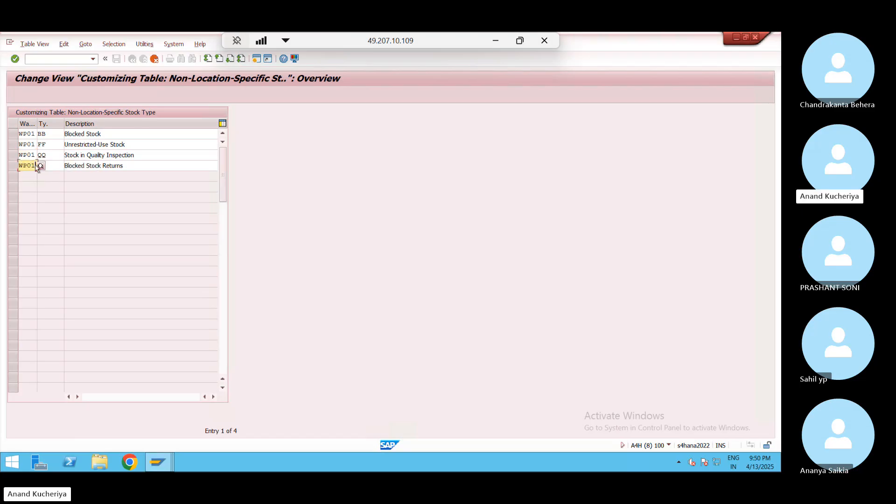
key(Return)
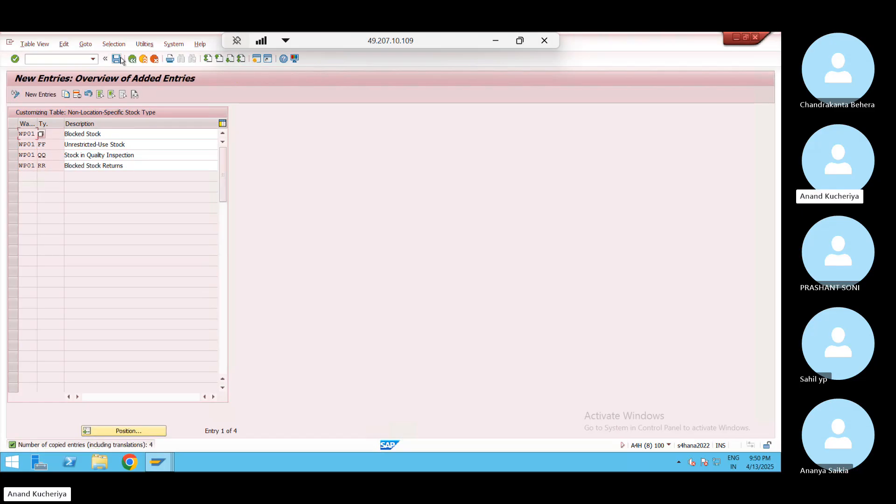
Save the WP01 stock types under the customizing request and go back to the activity list
click(116, 58)
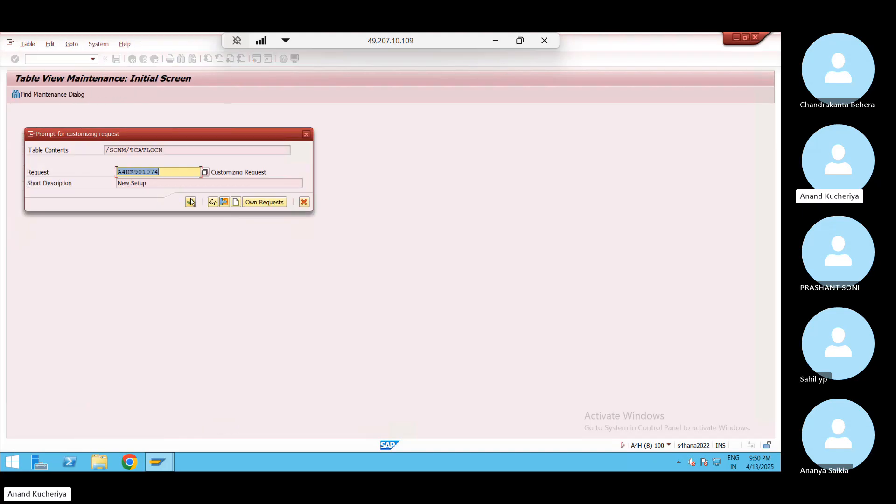
click(190, 202)
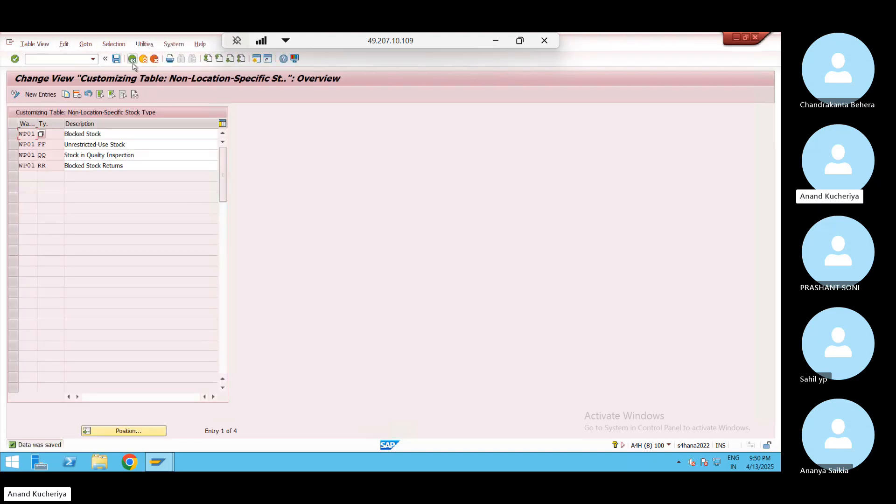
click(133, 62)
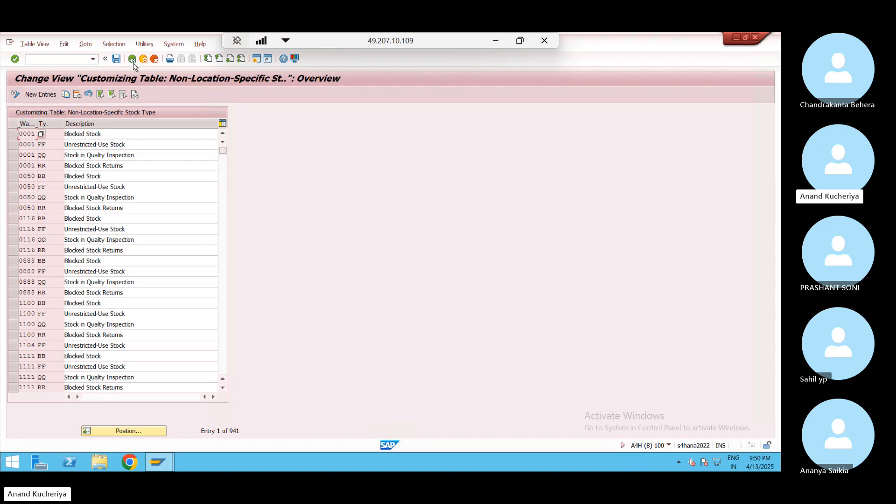
click(133, 64)
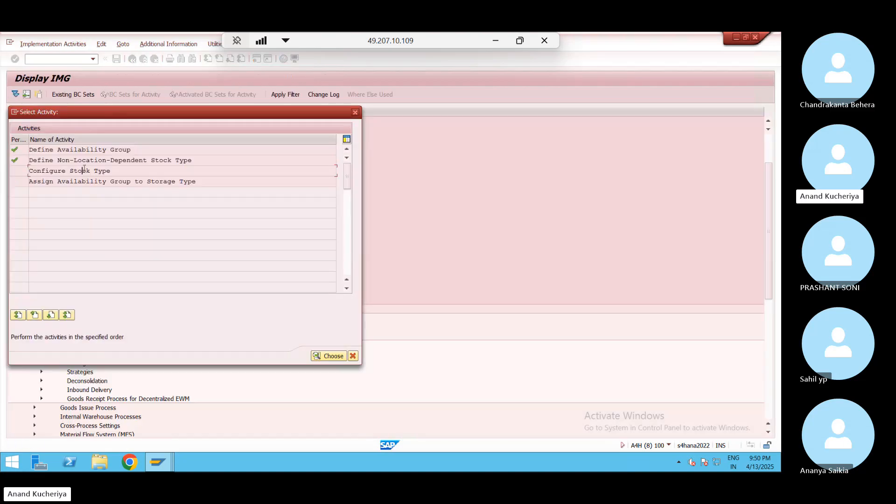
Open Configure Stock Type, widen the ST column, and select the first warehouse 0001 row
double_click(84, 170)
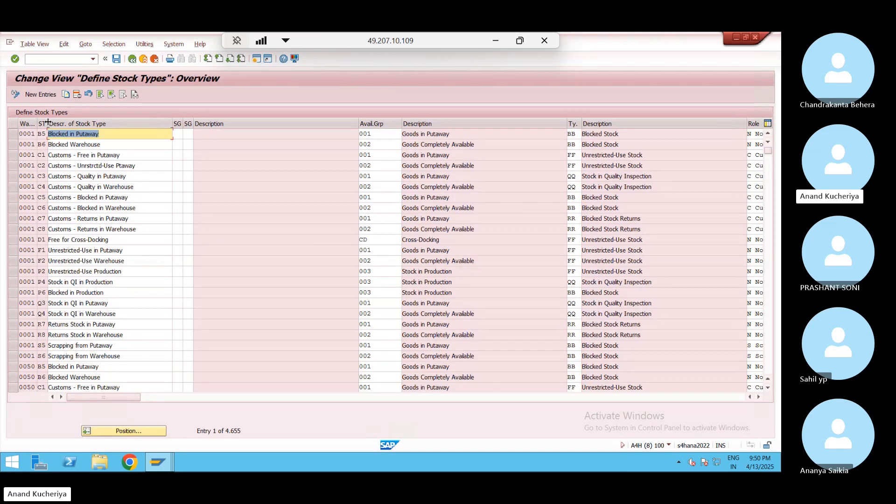
drag(47, 122, 62, 122)
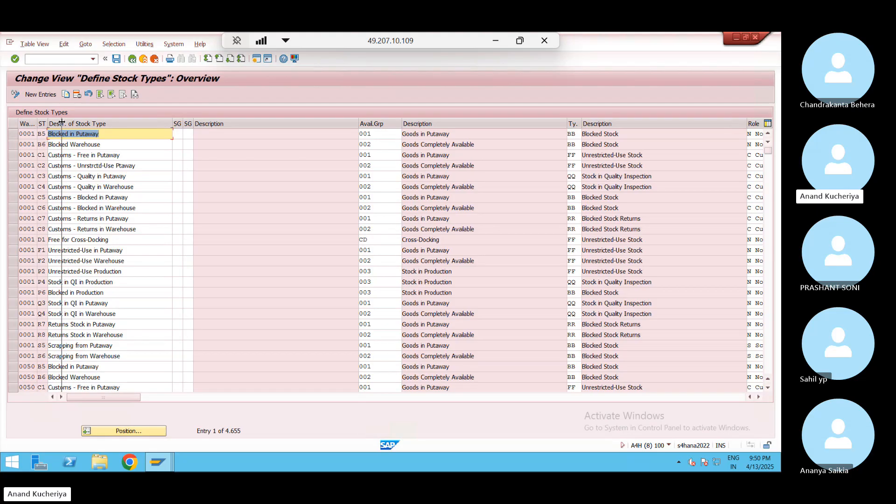
drag(61, 123, 61, 122)
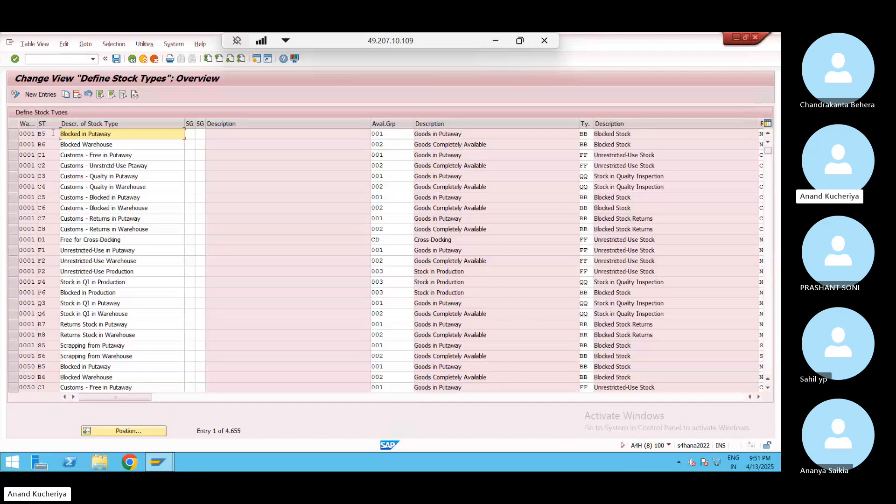
click(14, 135)
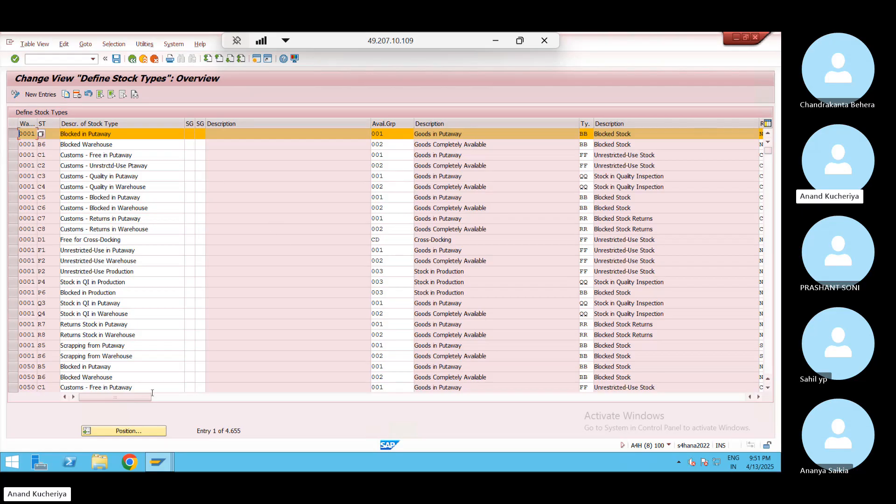
Jump to warehouse JN02 and copy its stock types F1, F2, P6 and P4
click(13, 134)
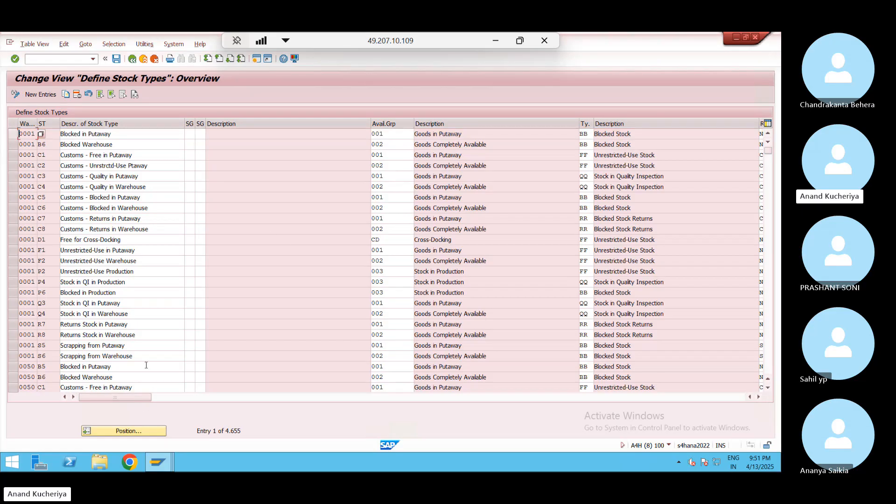
click(126, 430)
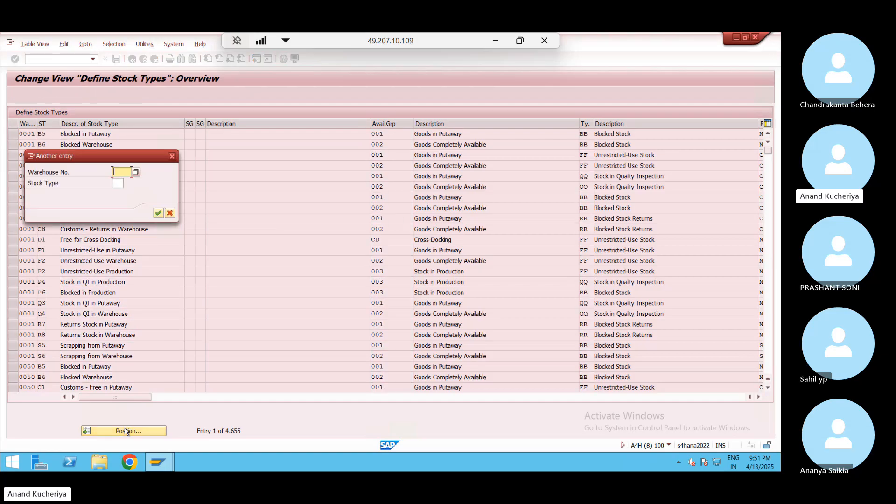
key(Down)
key(Down)
key(Return)
key(Return)
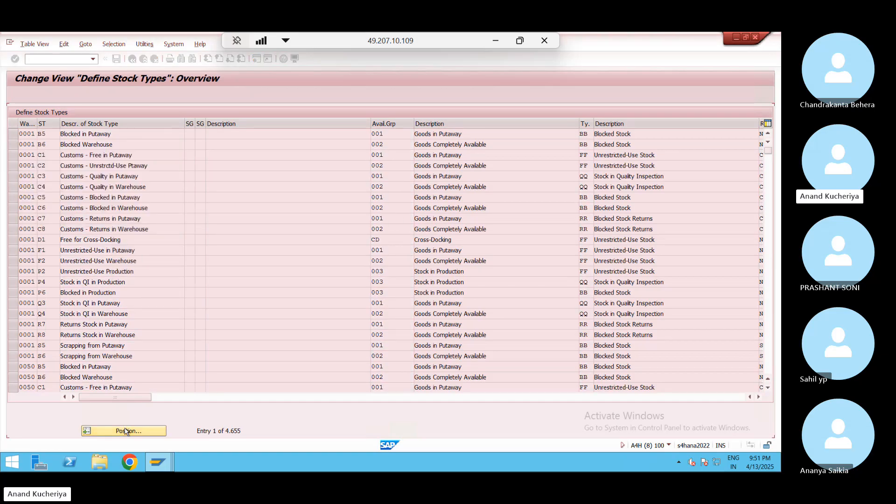
click(157, 197)
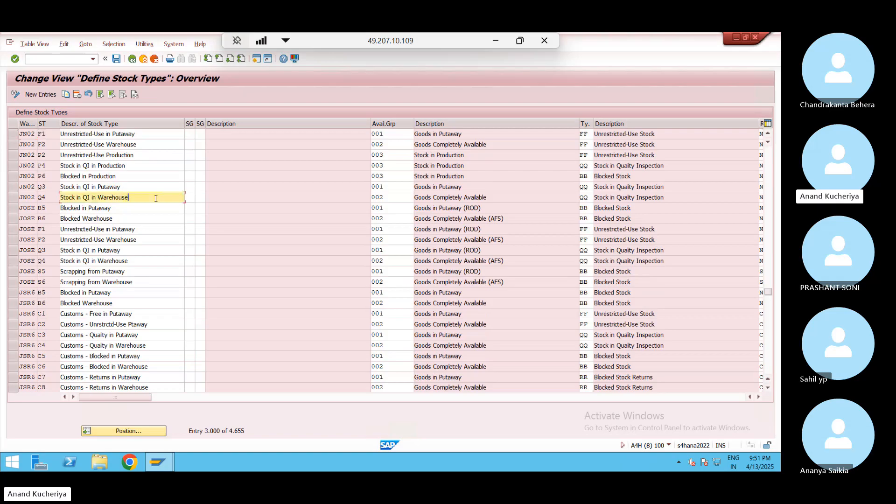
click(13, 134)
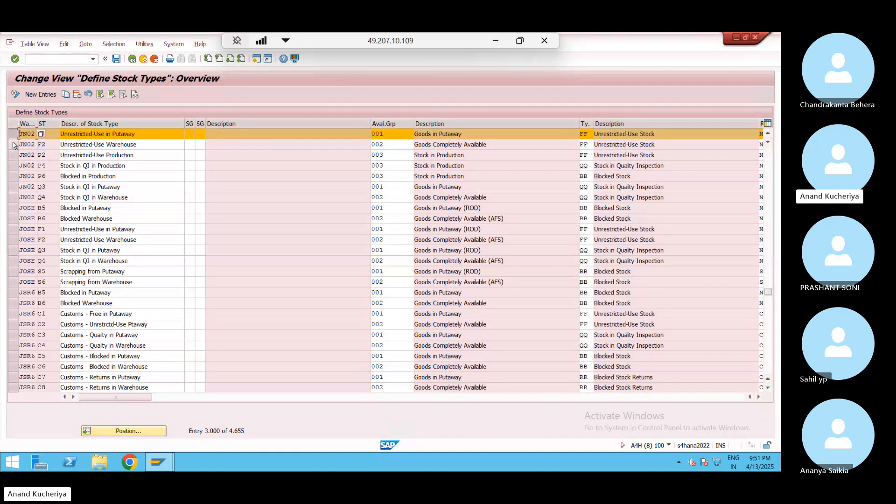
click(13, 145)
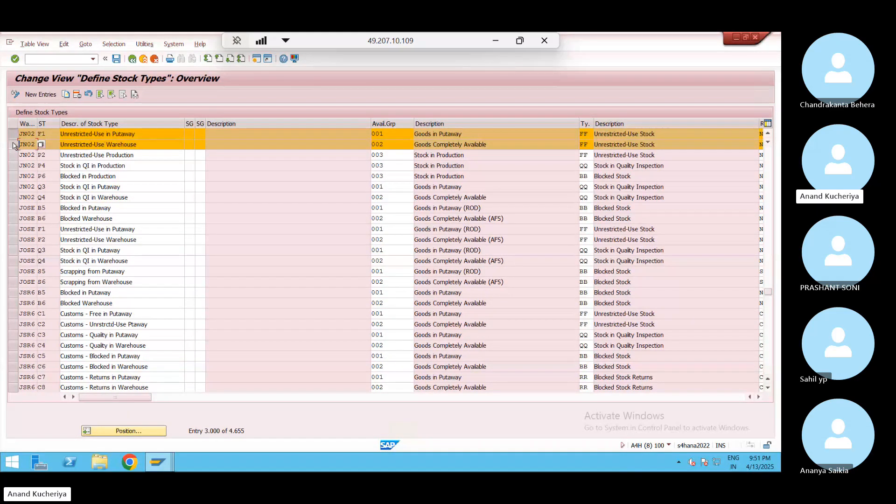
click(17, 177)
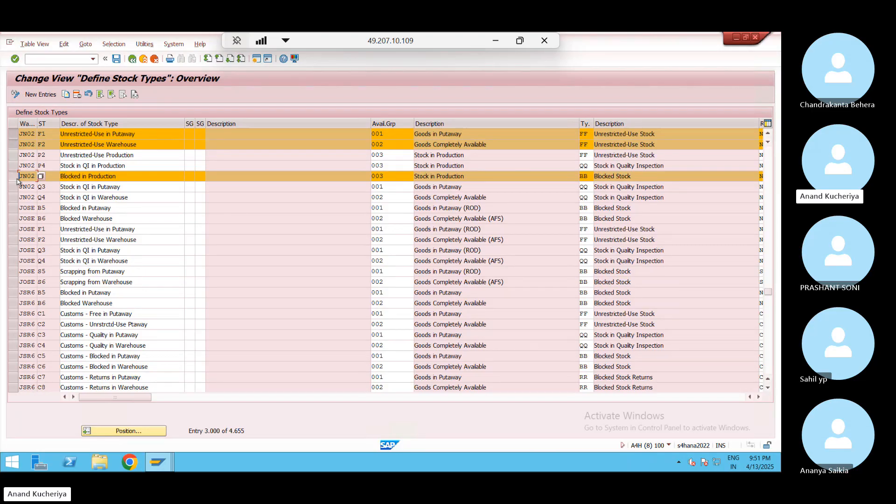
click(13, 166)
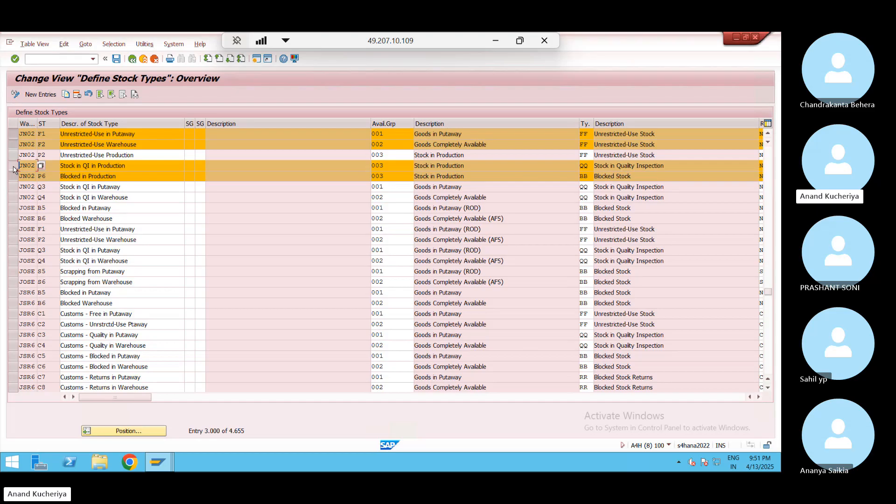
click(67, 94)
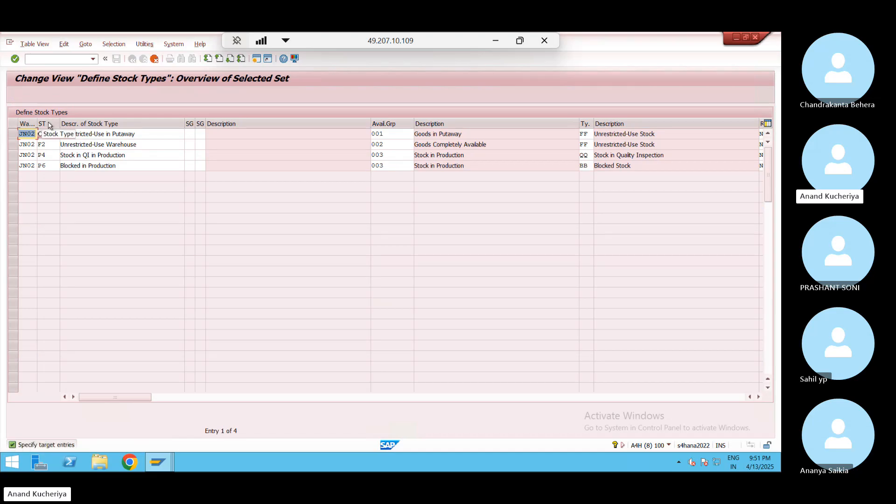
Set the first copied row (F1) to warehouse WP01 with availability group 001
key(Delete)
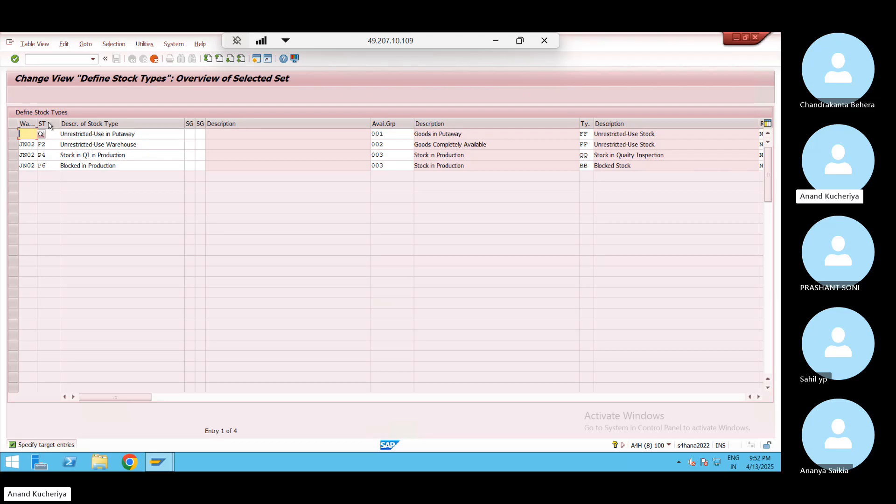
text(WP01)
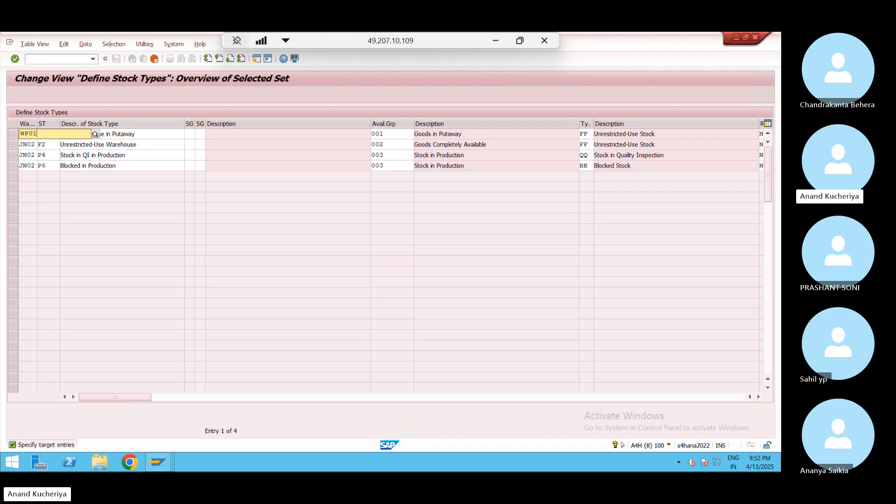
key(Tab)
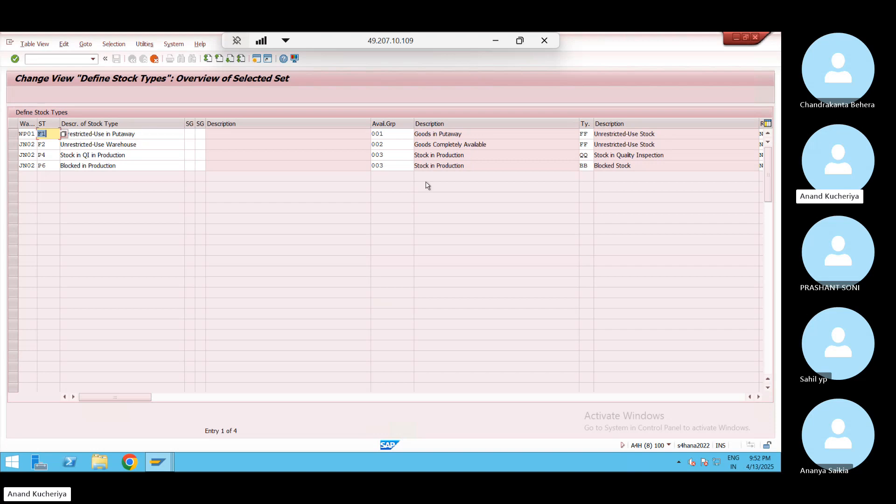
click(406, 133)
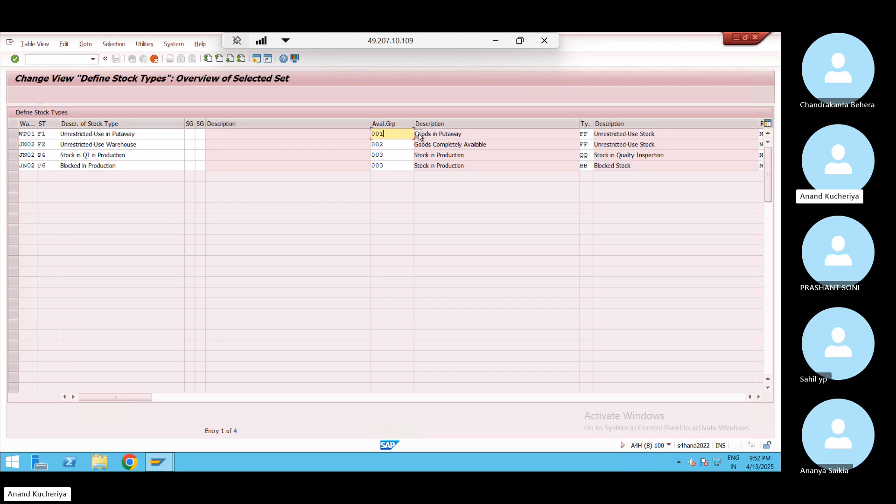
click(418, 134)
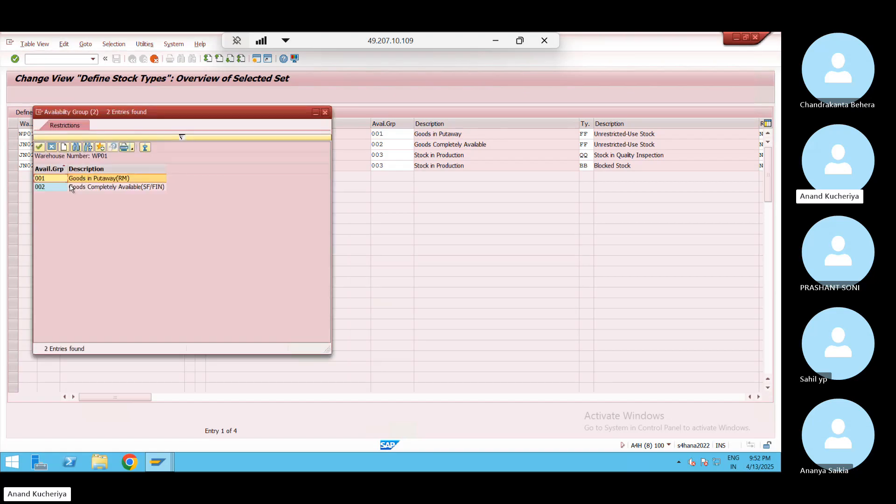
double_click(128, 180)
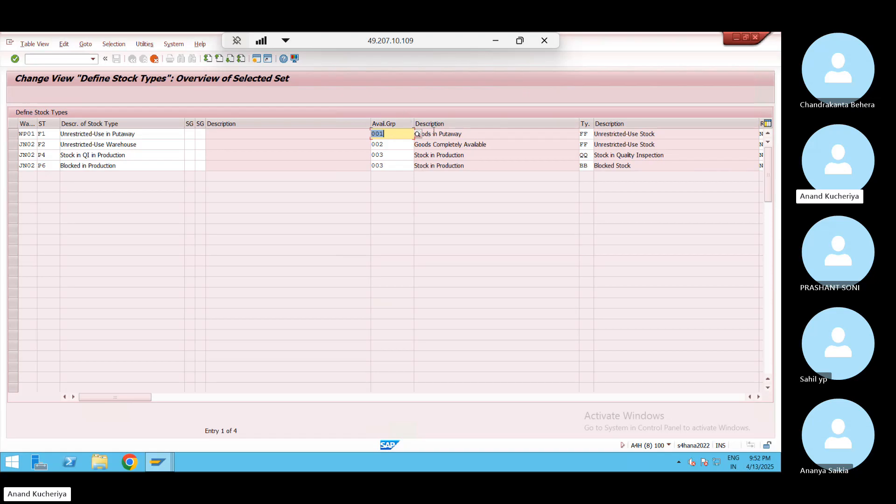
click(588, 134)
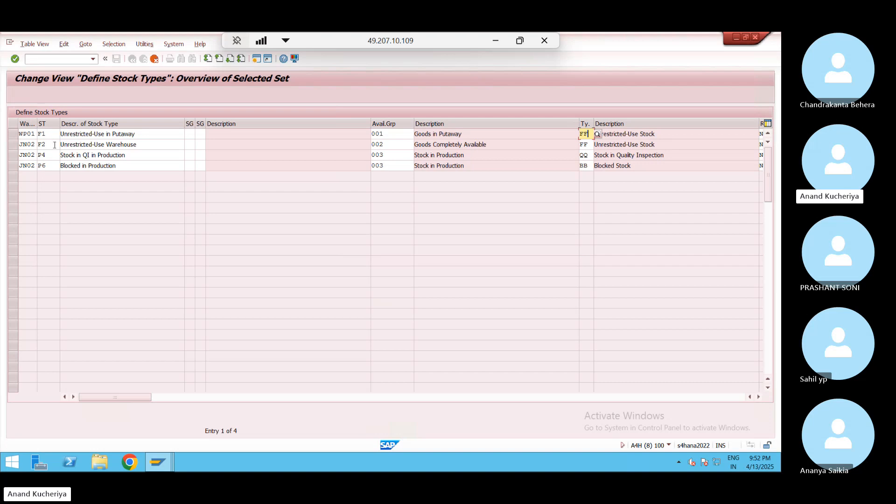
Change the second copied row (F2) to warehouse WP01, keeping availability group 002
click(35, 144)
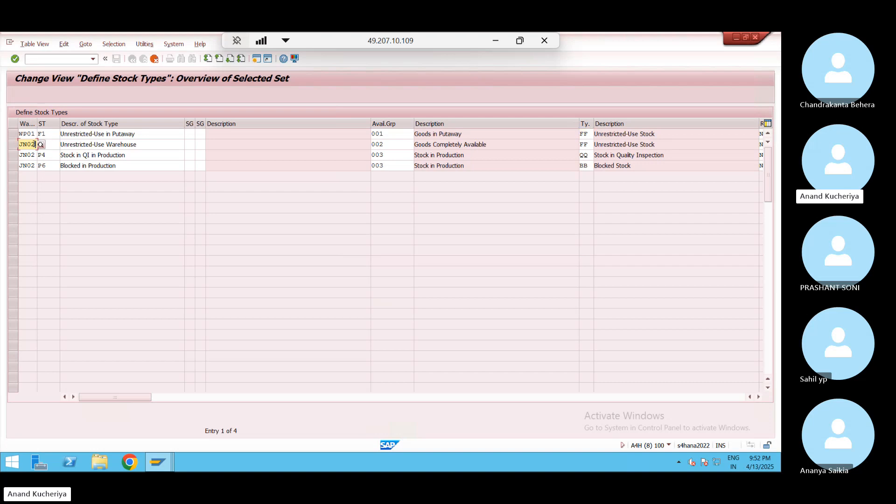
key(BackSpace)
key(BackSpace)
key(BackSpace)
key(BackSpace)
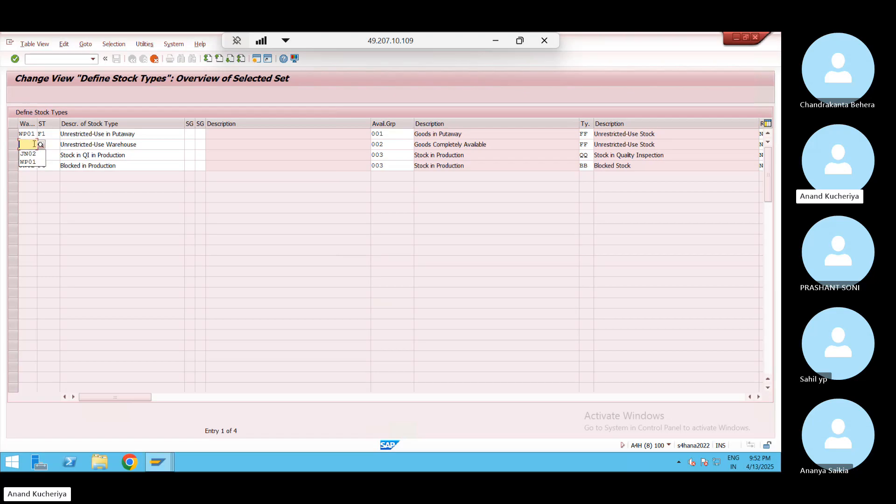
text(WP01)
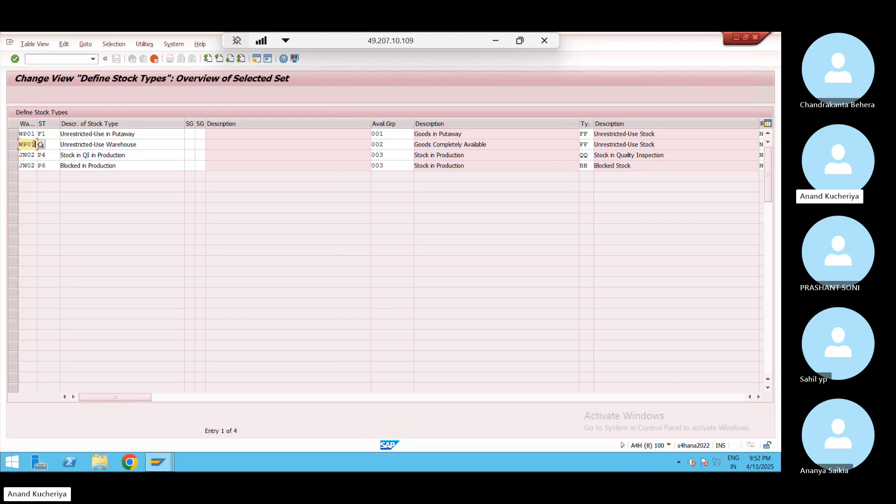
key(Tab)
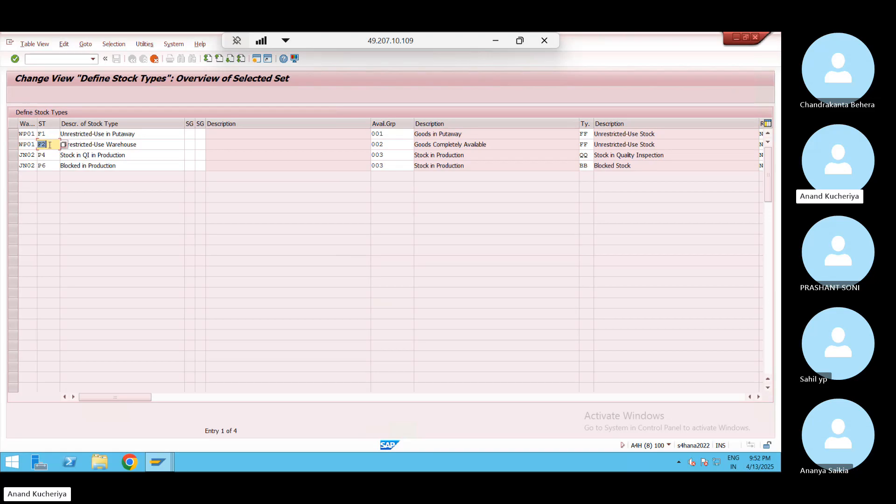
click(395, 143)
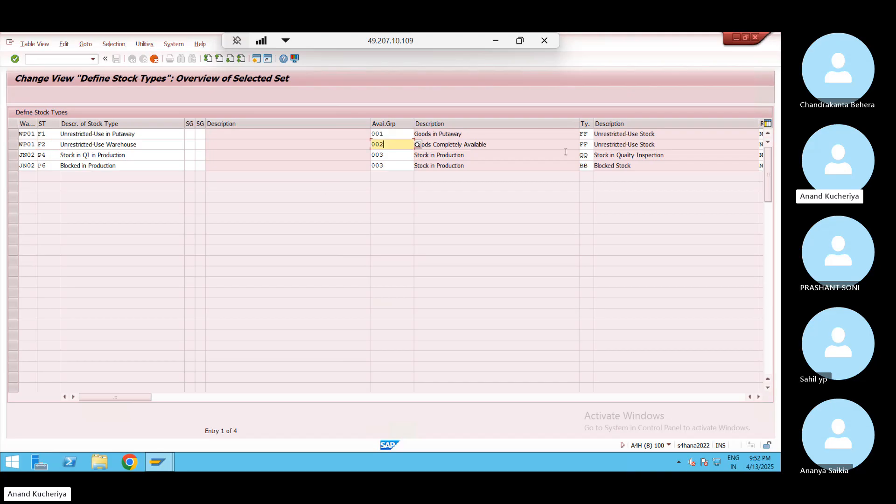
Set the third copied row (P4) to warehouse WP01 and availability group 001
click(35, 157)
key(BackSpace)
key(BackSpace)
key(BackSpace)
key(BackSpace)
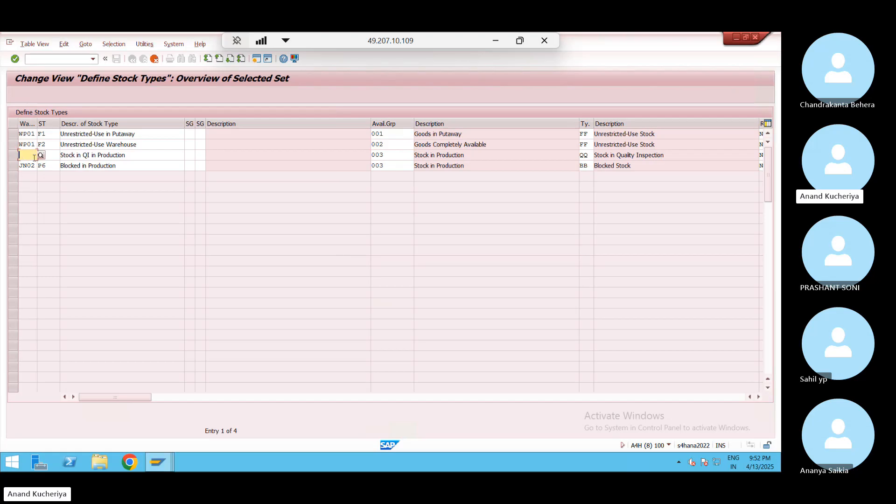
text(WP01)
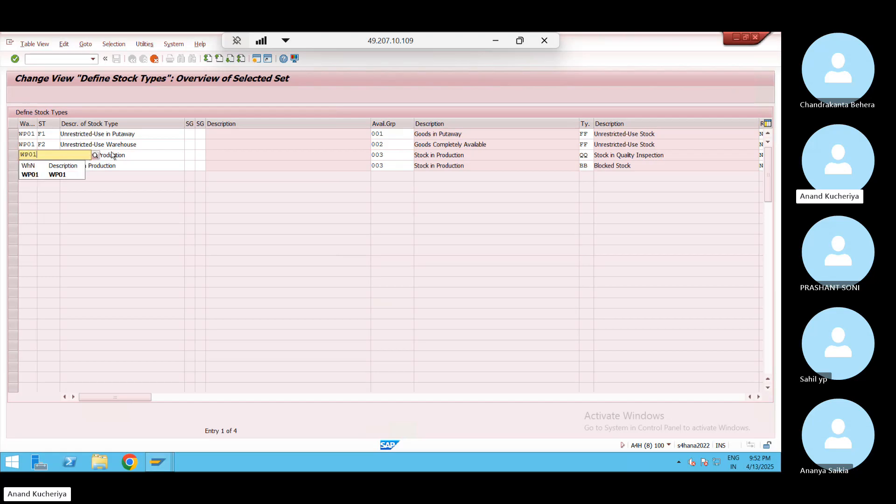
click(138, 157)
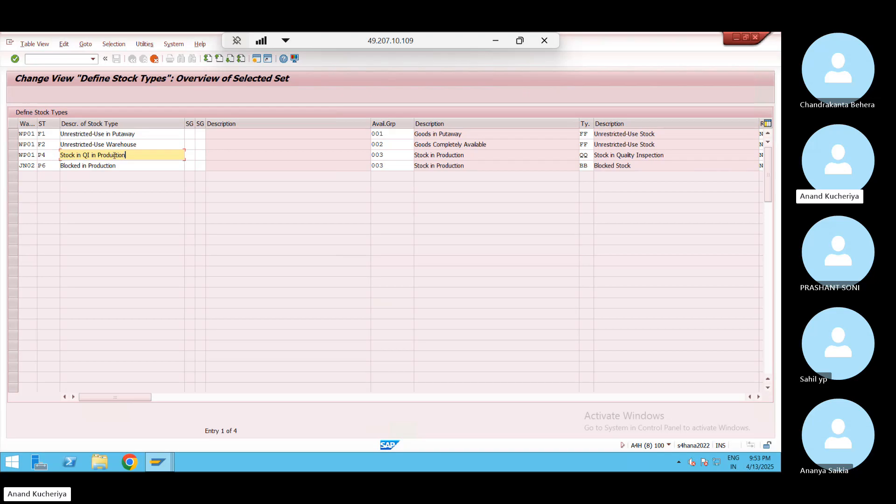
click(396, 154)
key(BackSpace)
text(1)
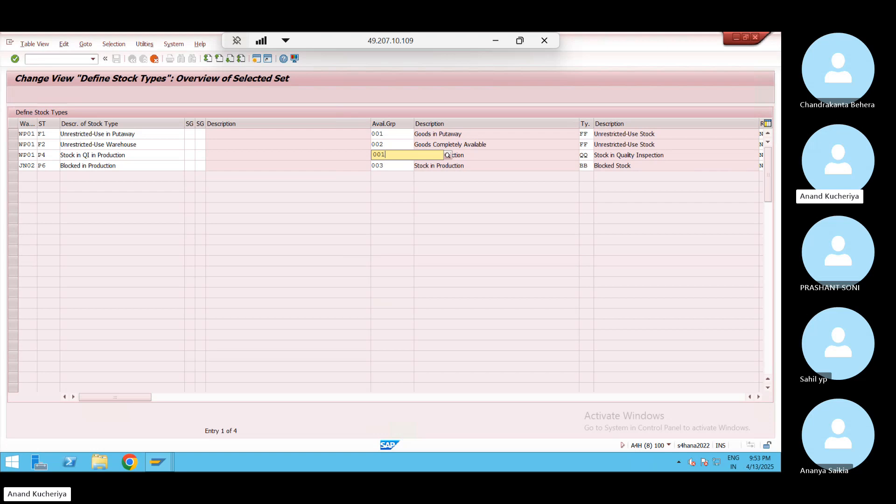
click(50, 166)
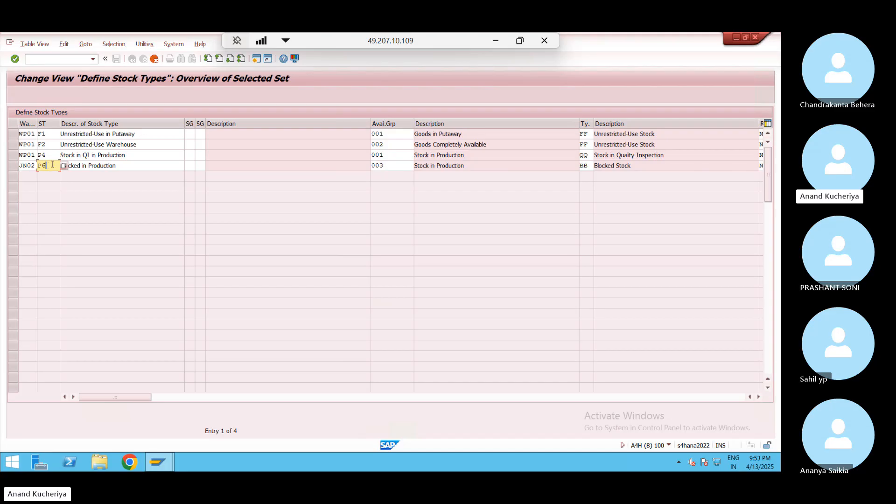
Change the fourth row's stock type to B6 and its availability group from 003 to 001
key(BackSpace)
key(BackSpace)
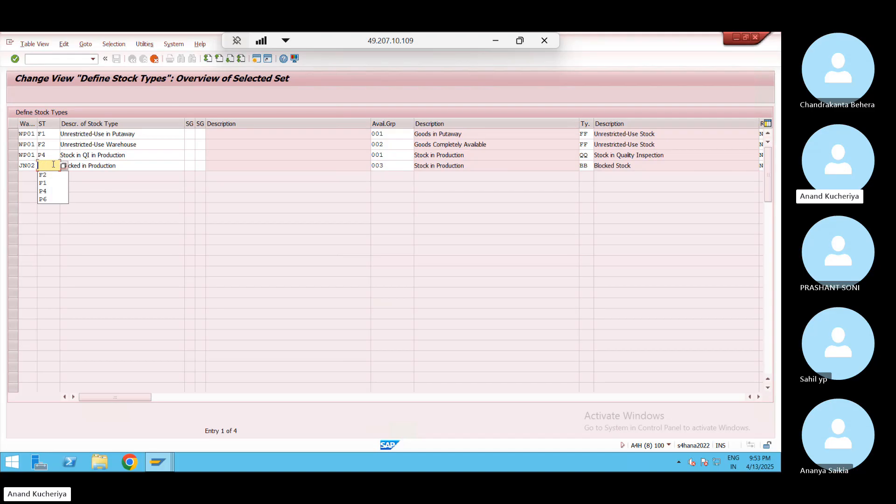
click(64, 166)
key(F4)
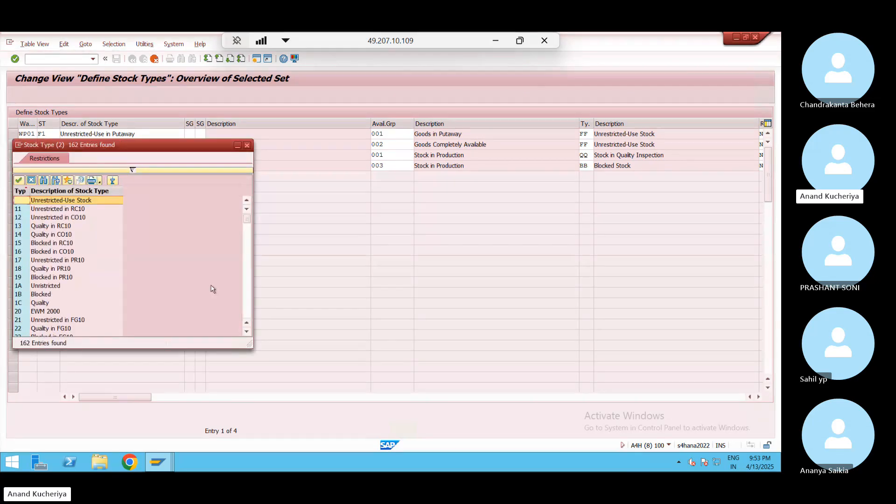
click(244, 296)
click(244, 299)
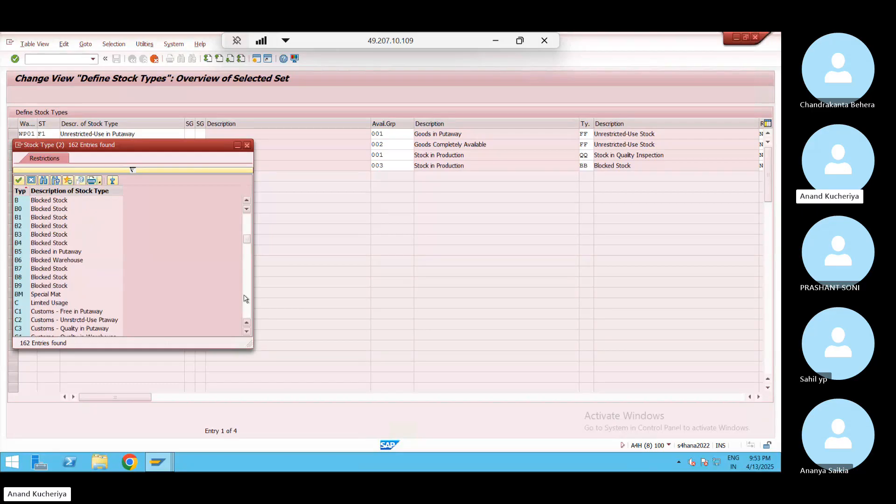
click(244, 299)
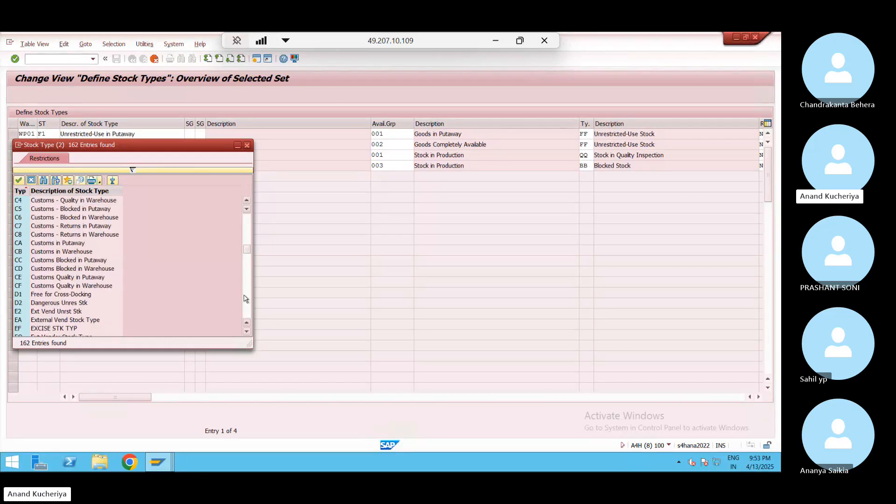
click(243, 230)
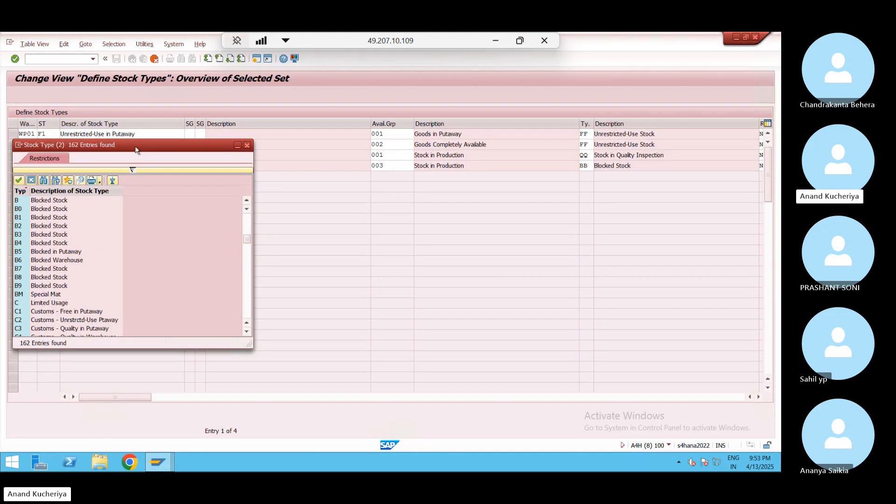
double_click(73, 260)
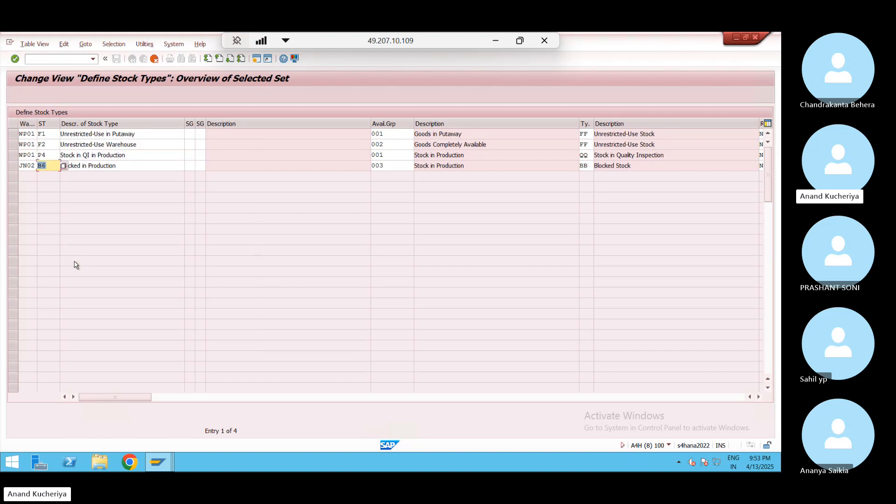
click(402, 165)
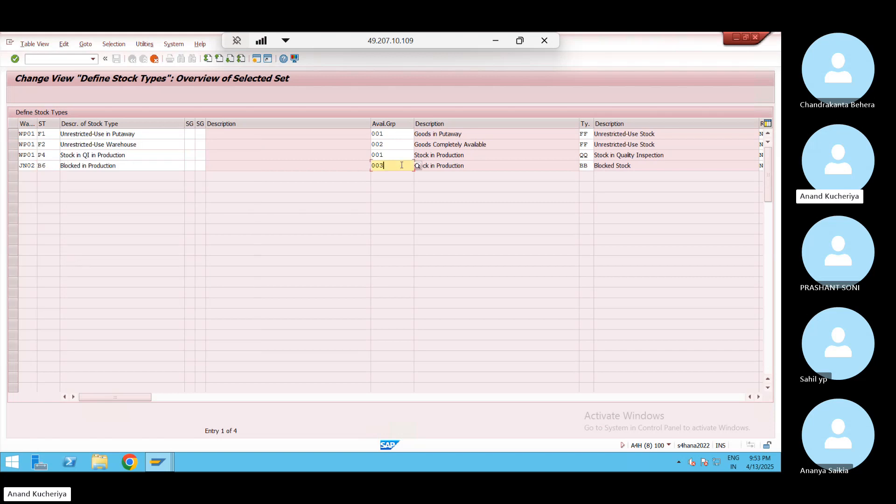
key(BackSpace)
text(1)
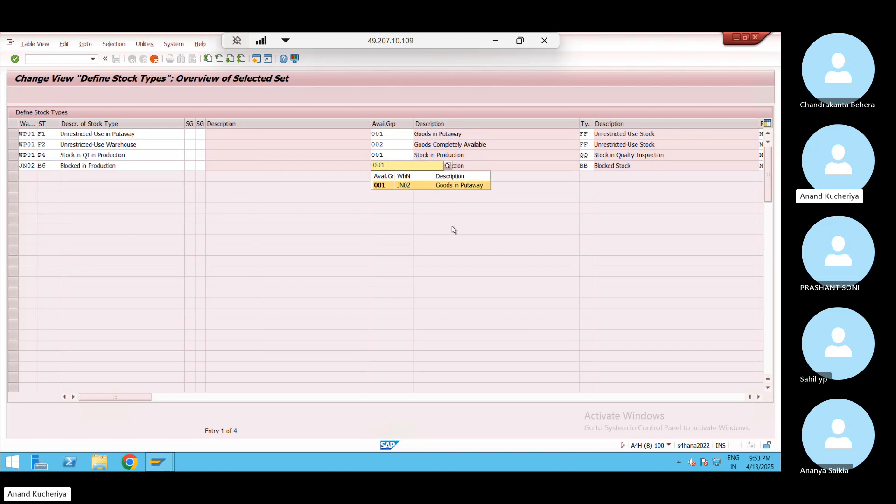
click(453, 230)
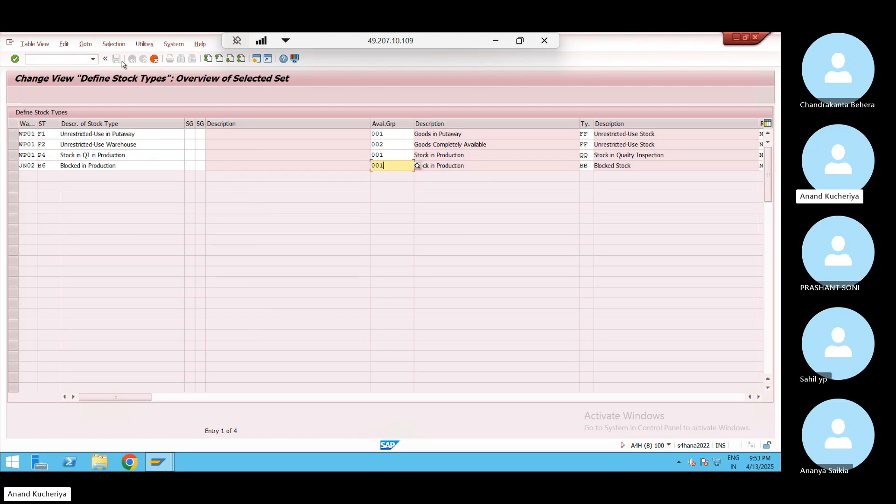
Save the four new stock type entries under the customizing request and return to the activity list
key(Return)
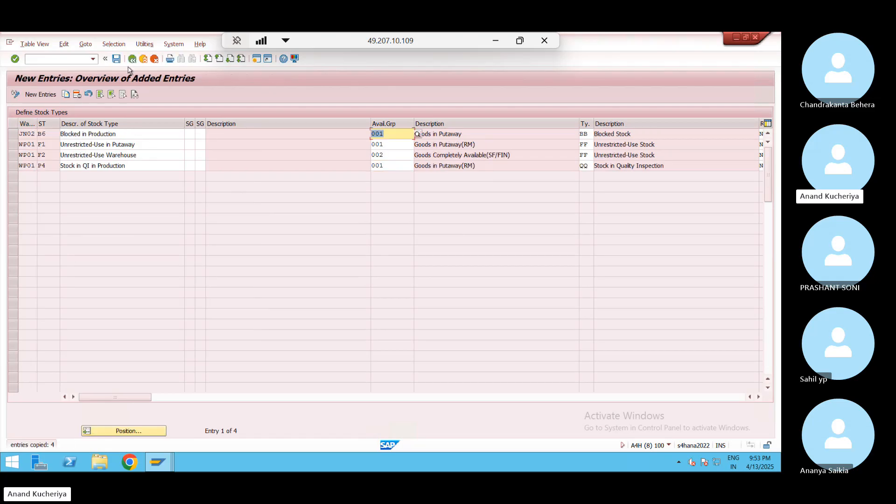
click(113, 60)
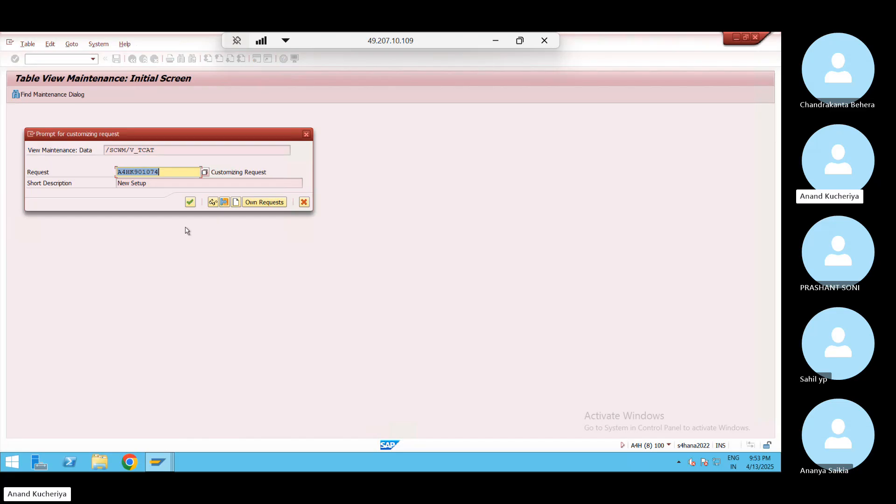
click(191, 202)
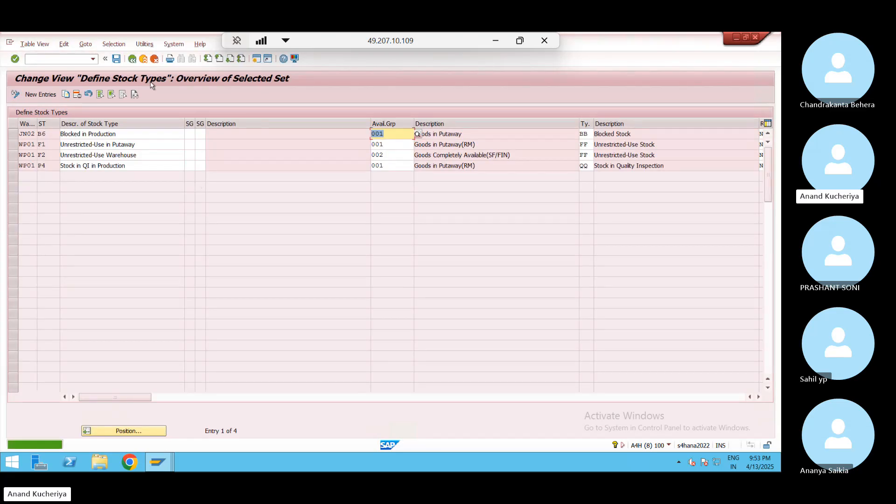
click(132, 58)
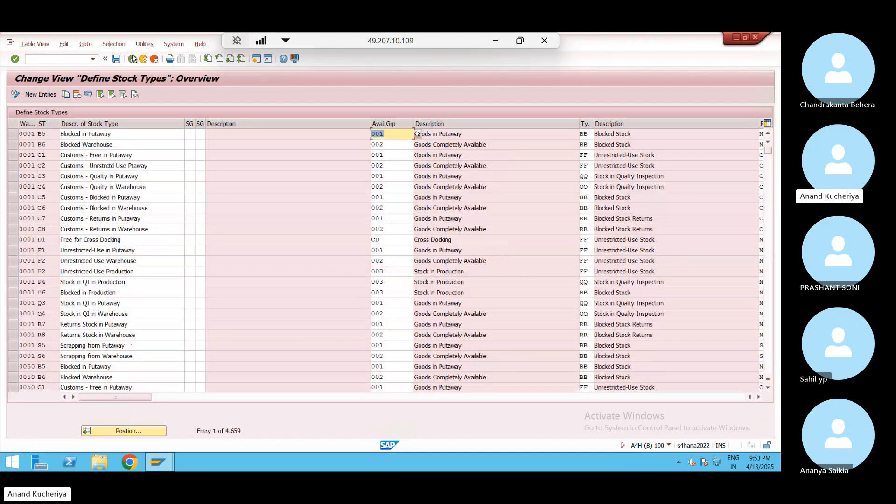
key(F3)
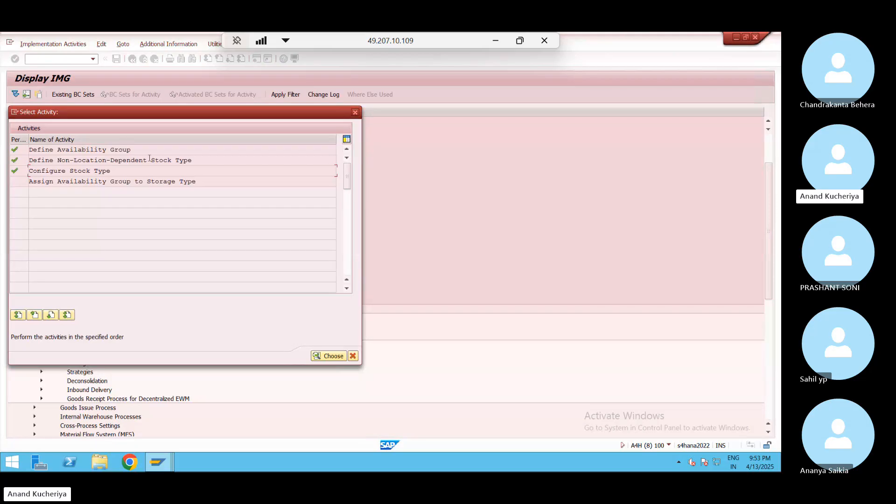
Open Assign Availability Group to Storage Type and bring up WP01 storage type 0010 High Rack Storage
double_click(136, 182)
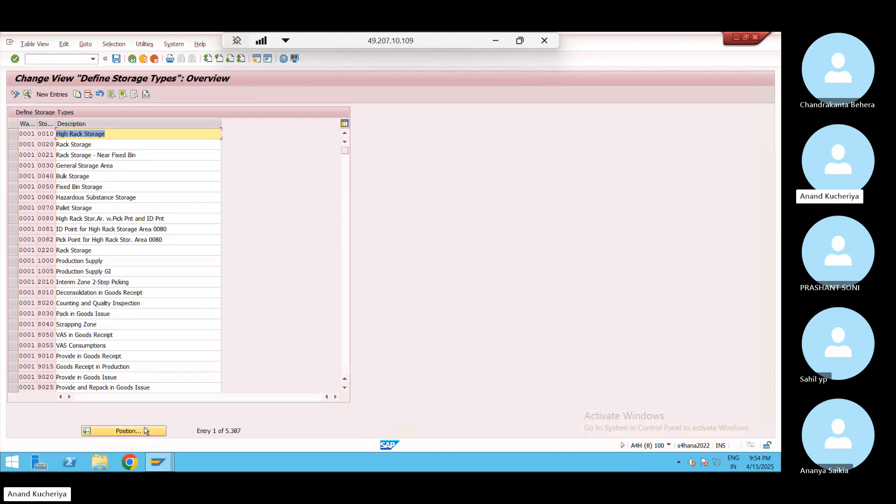
click(145, 430)
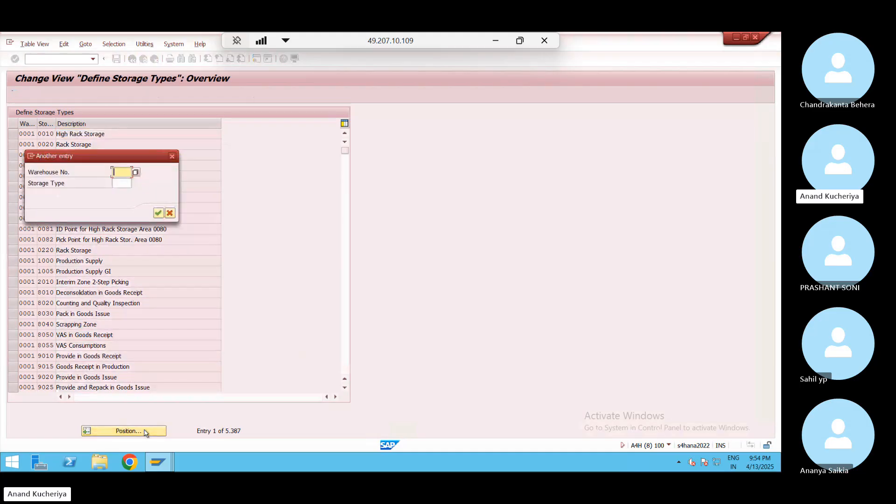
key(space)
key(Down)
key(Down)
key(Return)
key(Return)
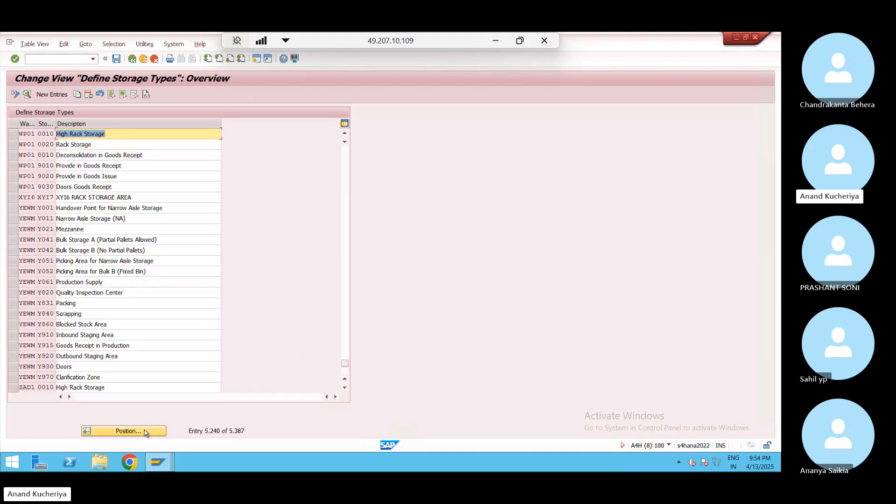
double_click(44, 137)
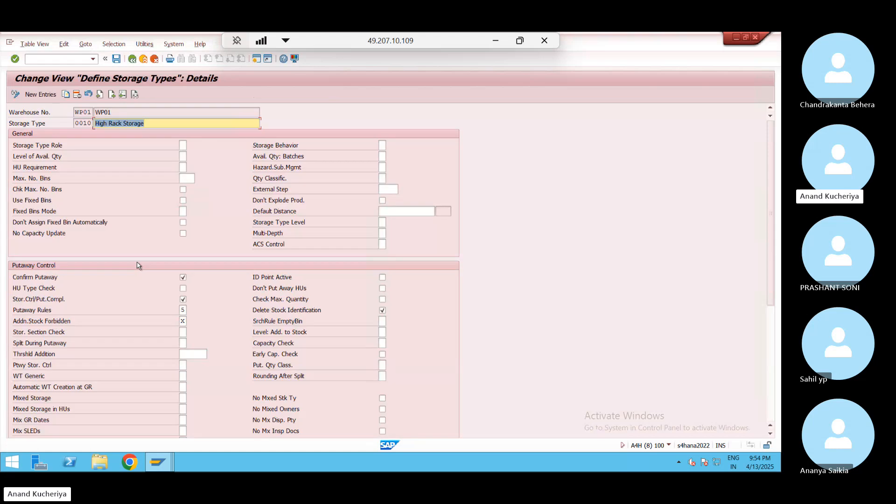
Enter availability group 001 for High Rack Storage and save it under the customizing request
click(770, 374)
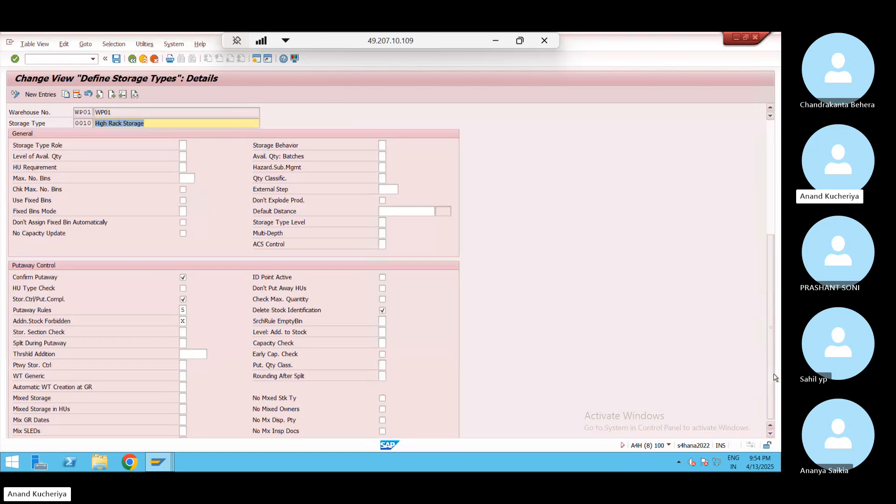
click(197, 347)
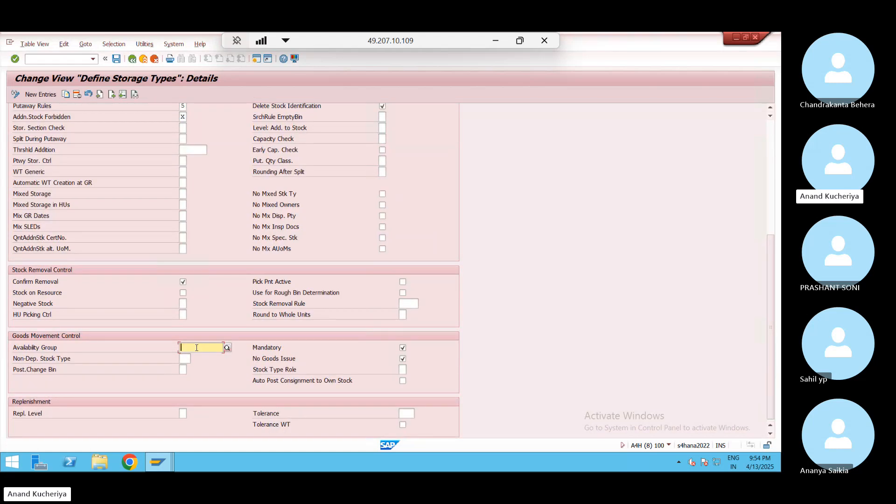
text(001)
key(Return)
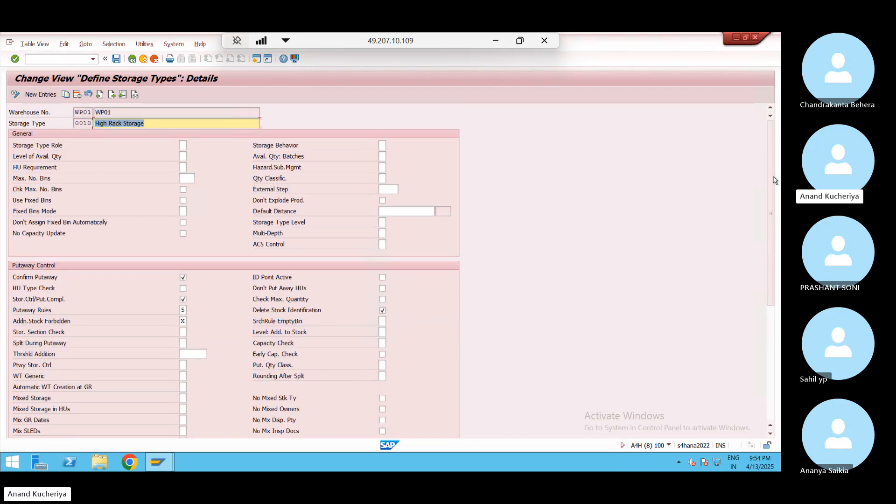
drag(774, 246, 776, 360)
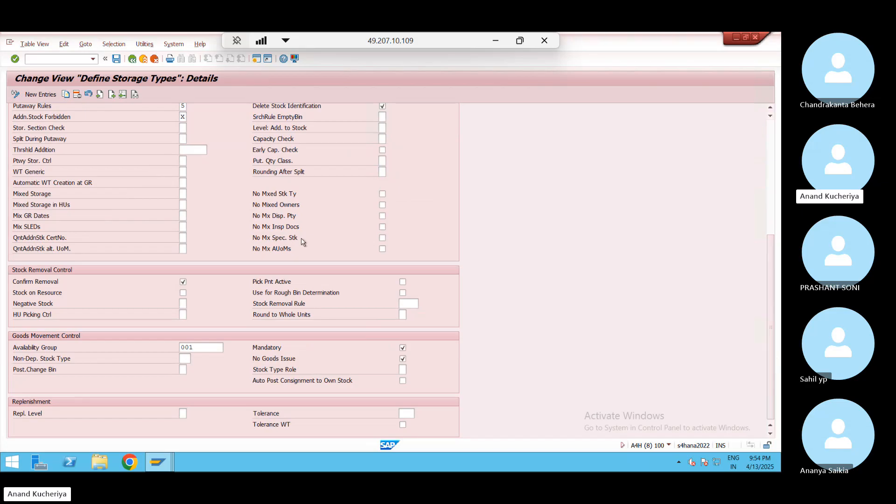
click(117, 59)
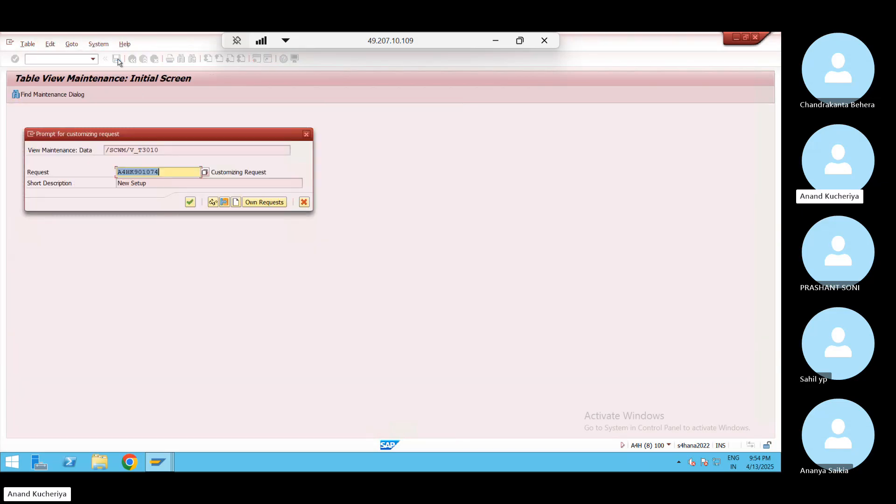
click(190, 202)
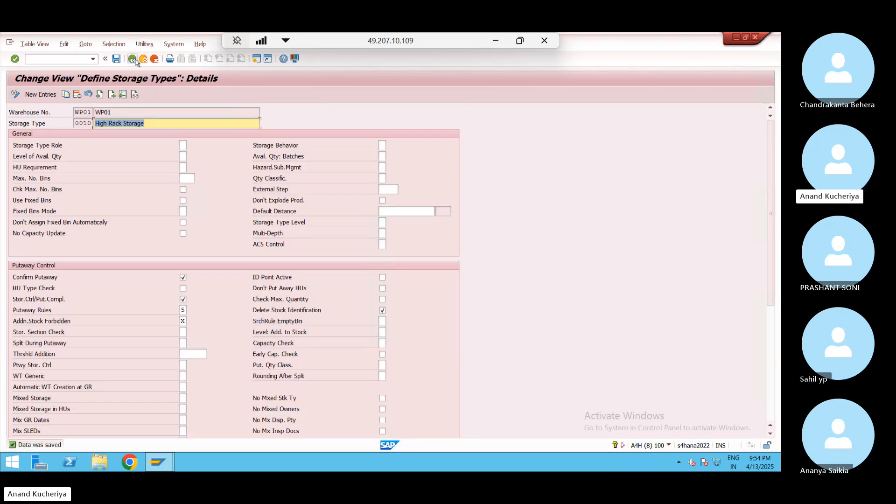
click(134, 60)
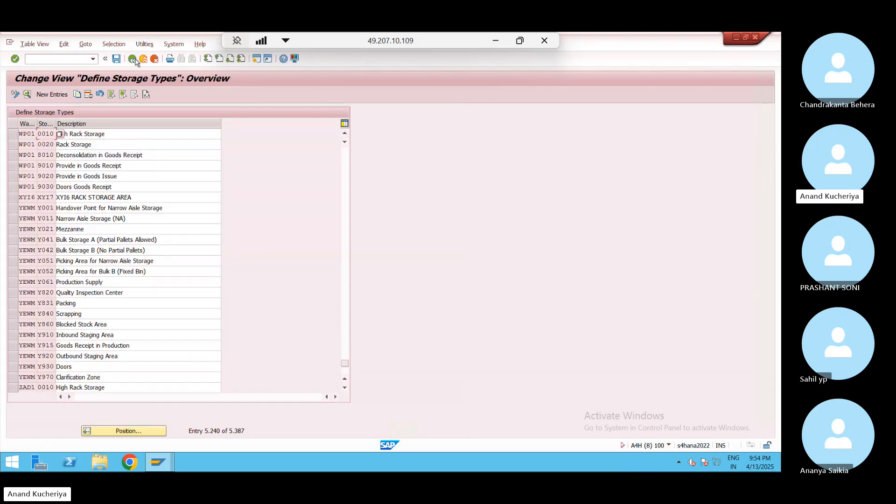
Give WP01 storage type 0020 Rack Storage availability group 002 and save it
click(123, 432)
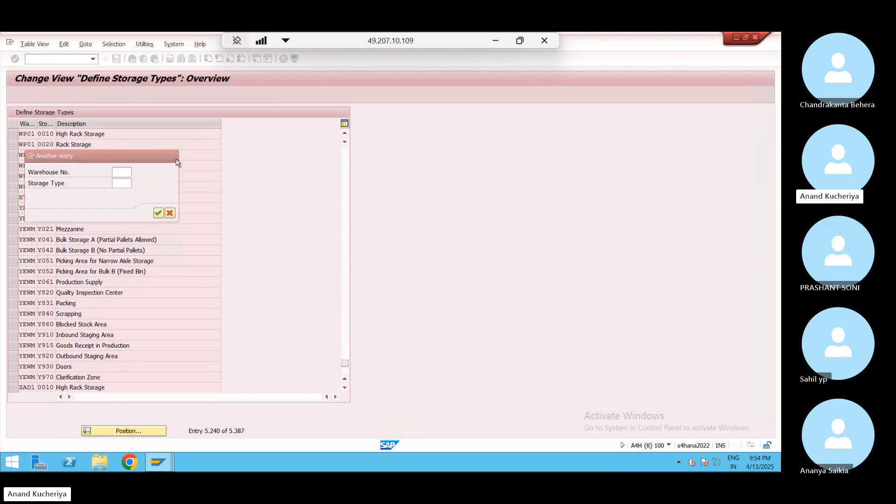
key(Escape)
double_click(29, 144)
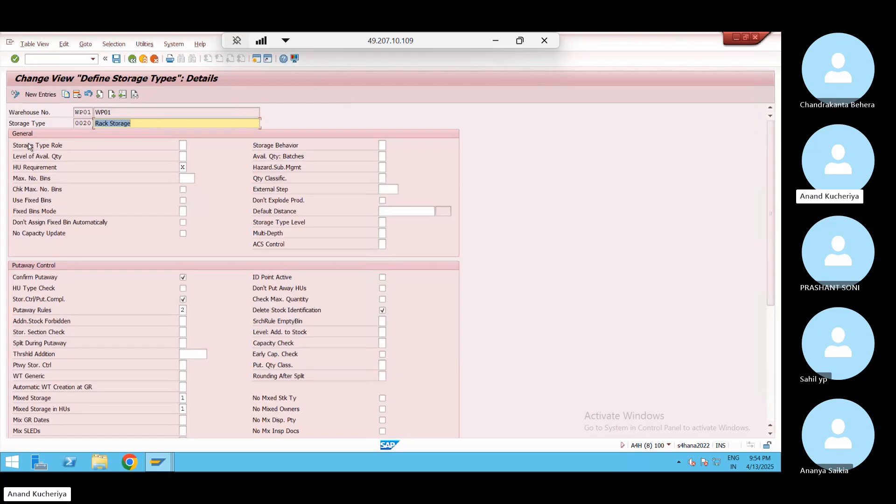
scroll(729, 287, down, 6)
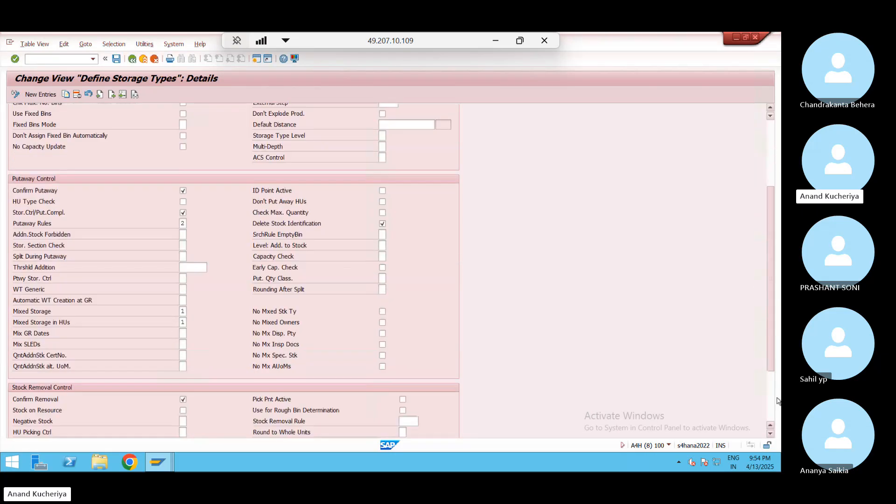
click(201, 347)
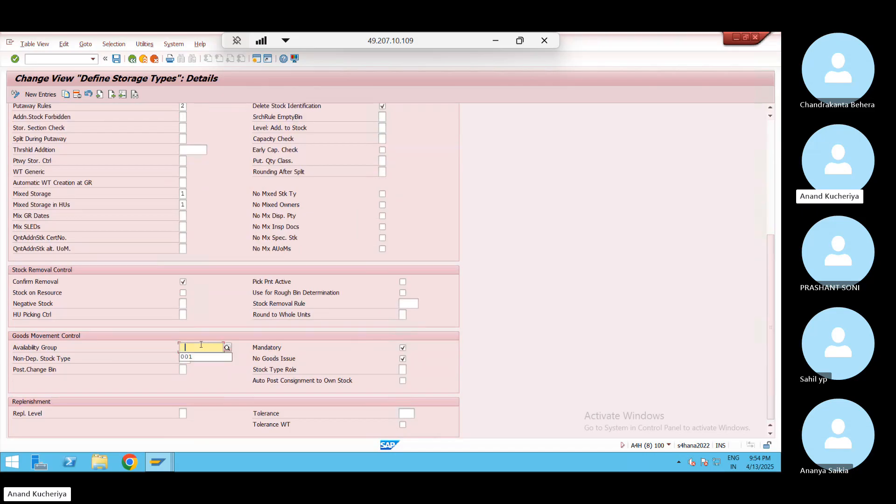
click(247, 361)
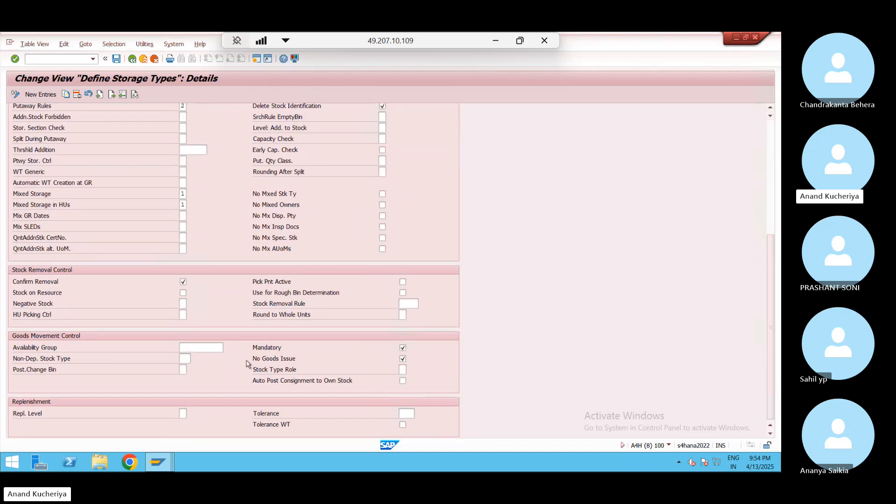
key(F4)
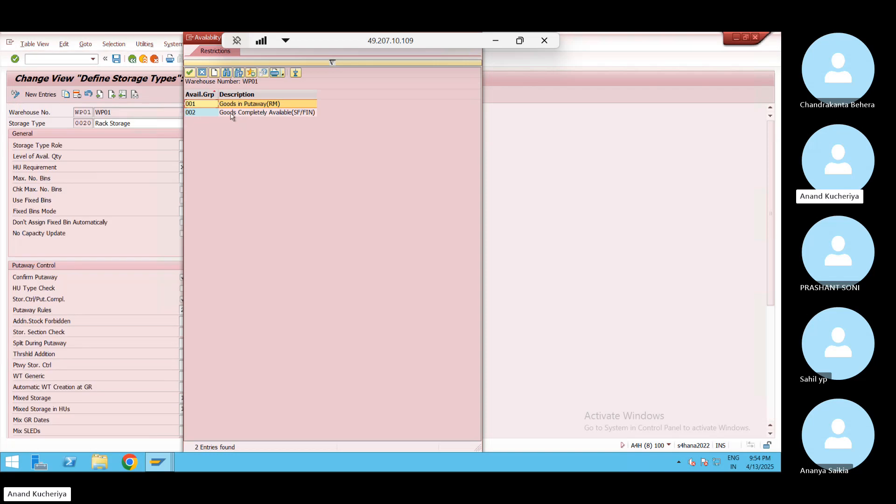
double_click(232, 113)
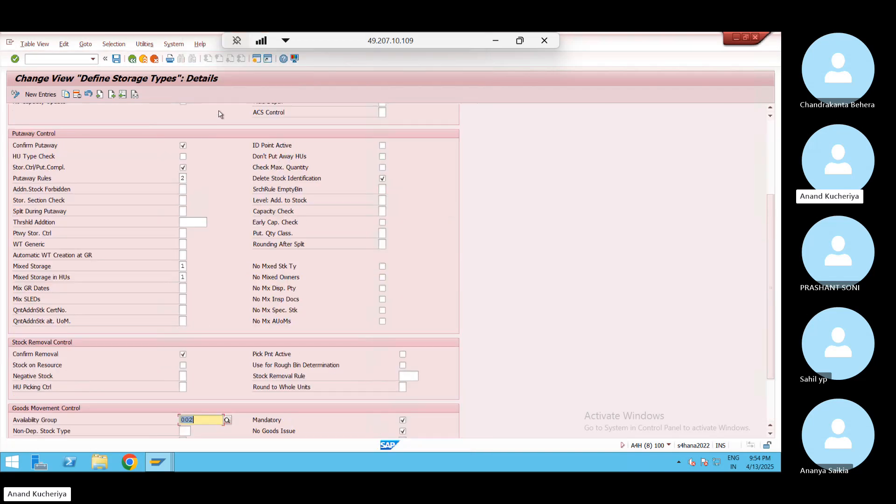
click(117, 59)
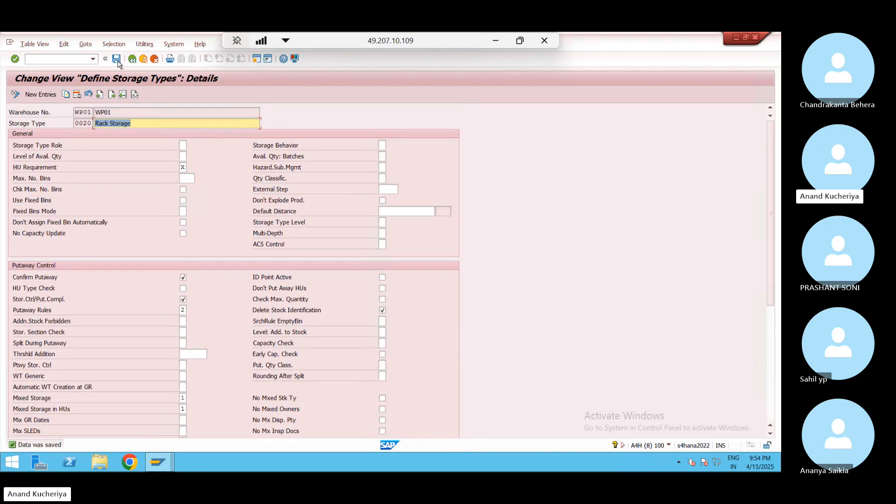
click(133, 62)
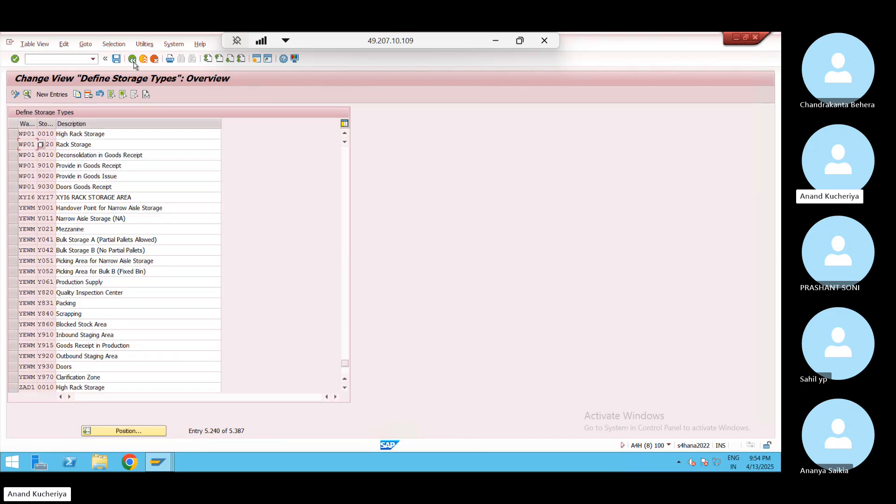
Exit the storage types list, the IMG structure and this session's start screen
click(134, 63)
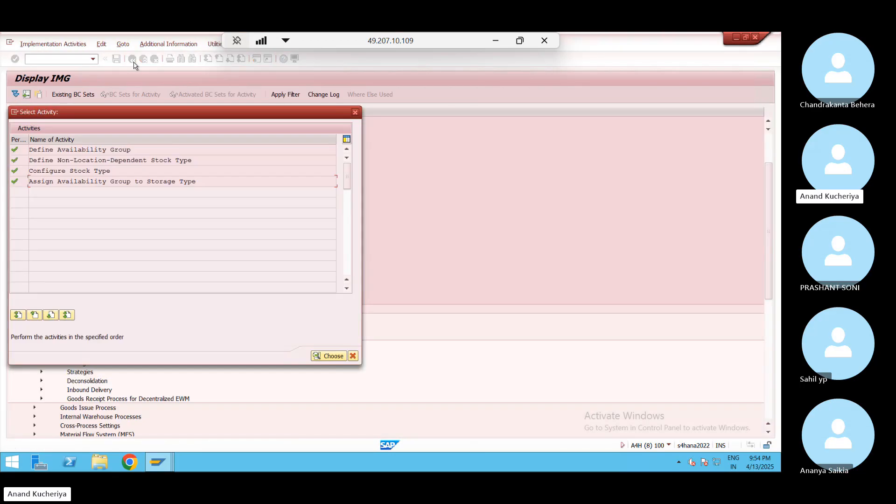
click(355, 113)
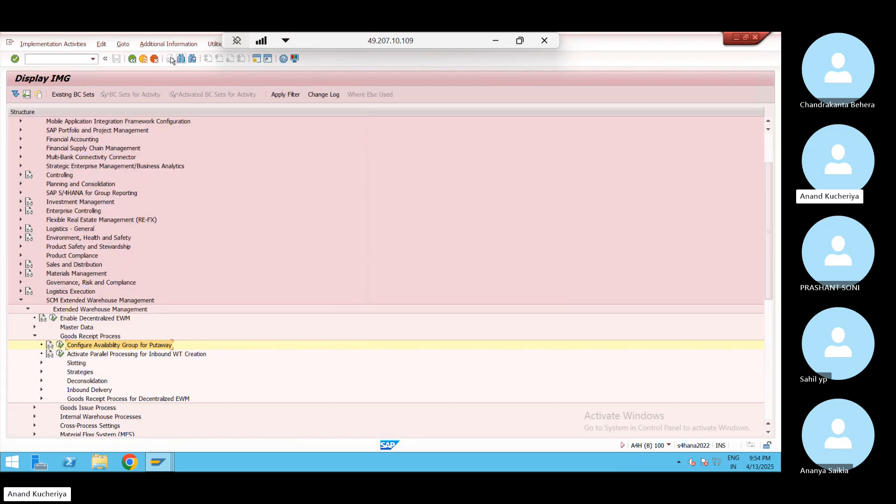
click(144, 60)
click(143, 60)
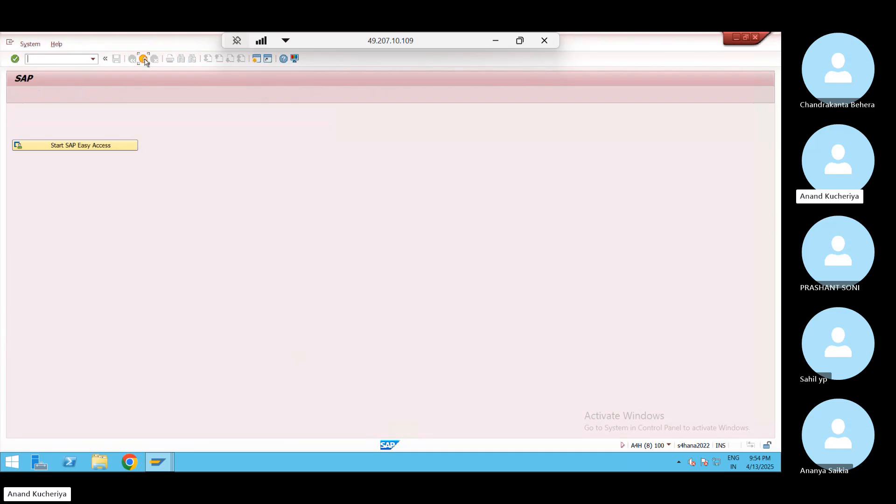
click(144, 59)
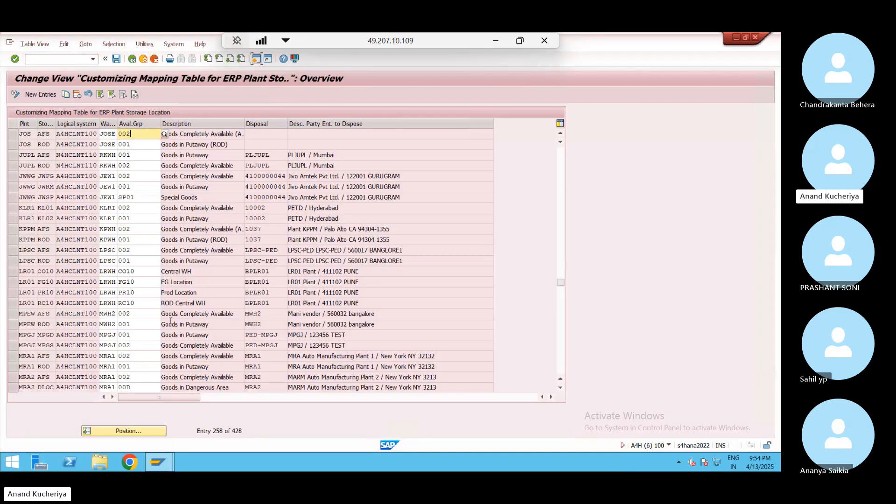
Jump the plant storage location mapping table to plant JN02 and look over its entries
click(125, 431)
text(JN02)
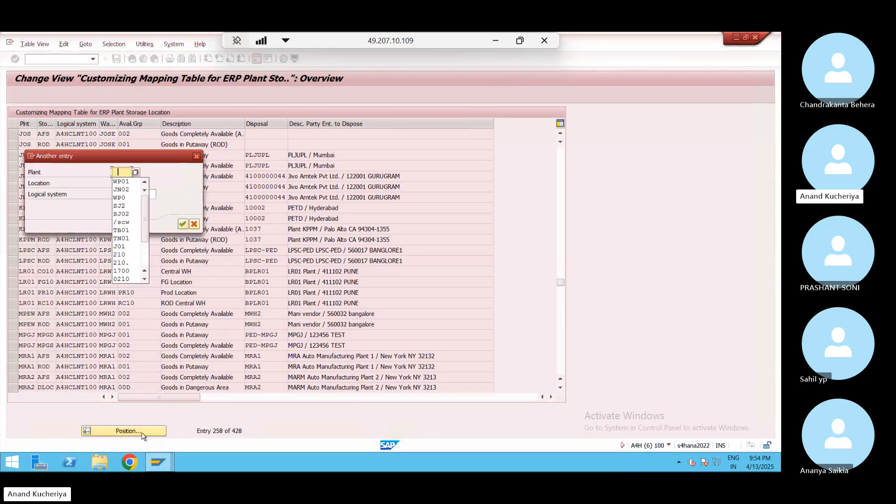
key(Return)
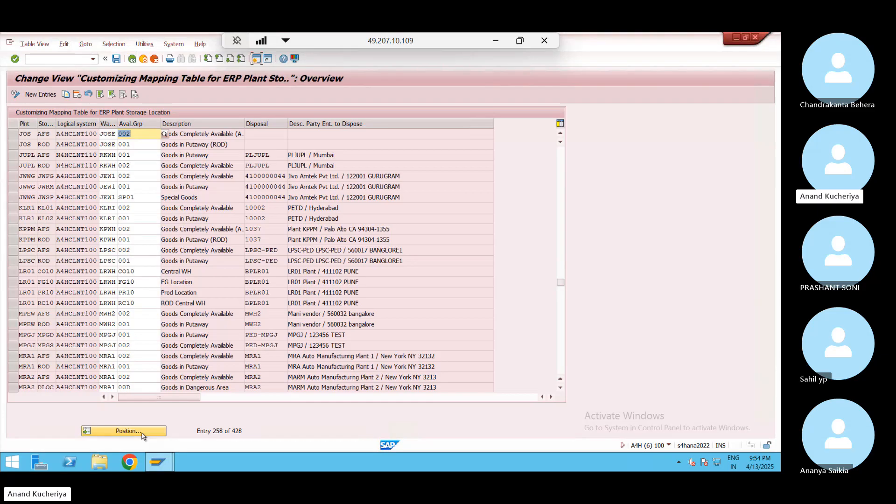
click(560, 134)
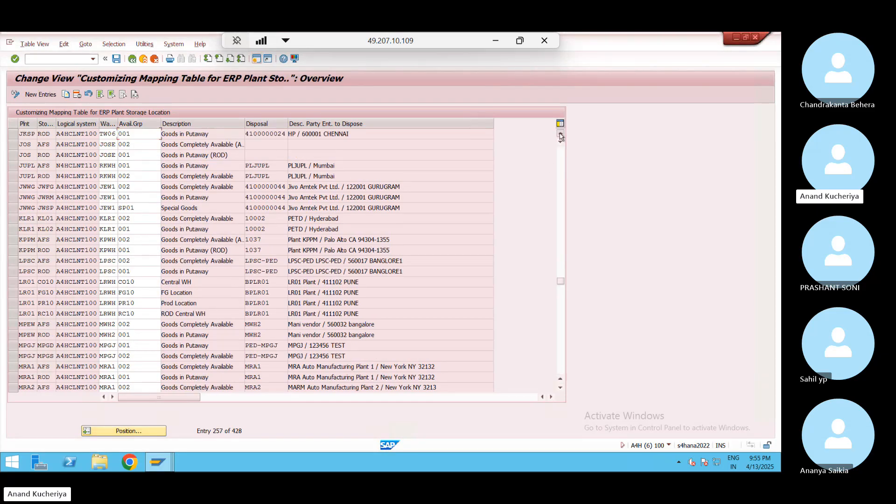
double_click(560, 134)
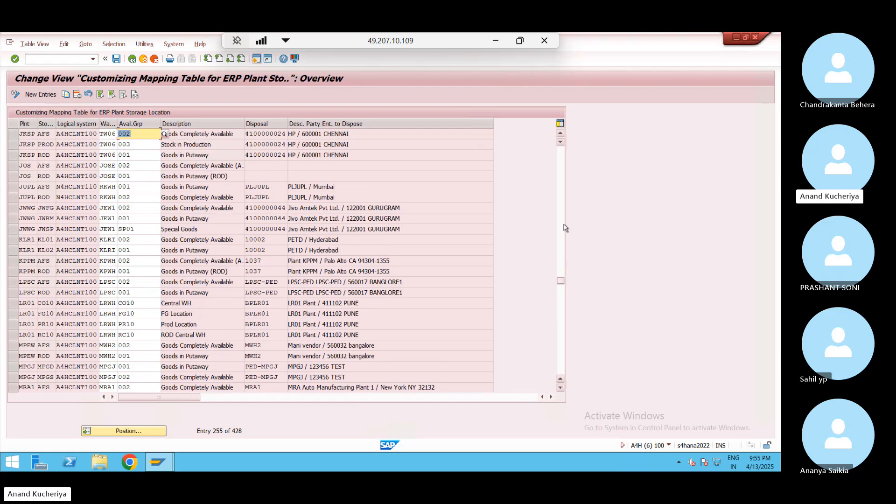
click(562, 172)
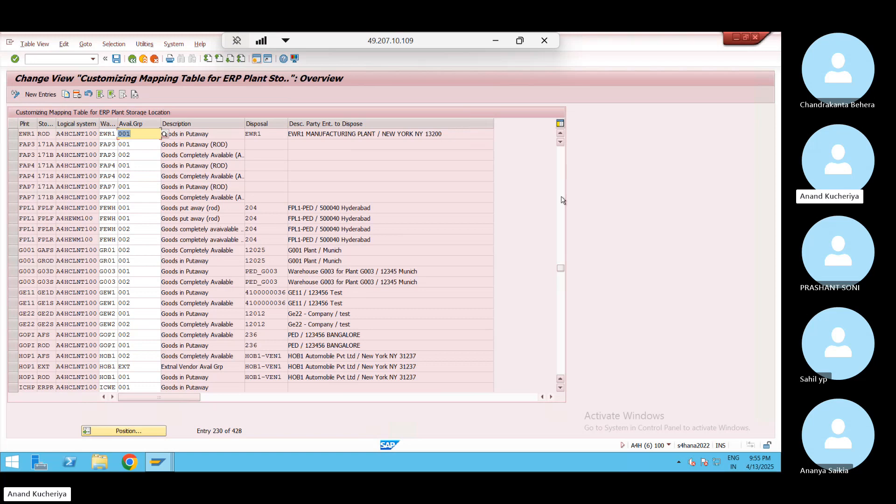
click(563, 307)
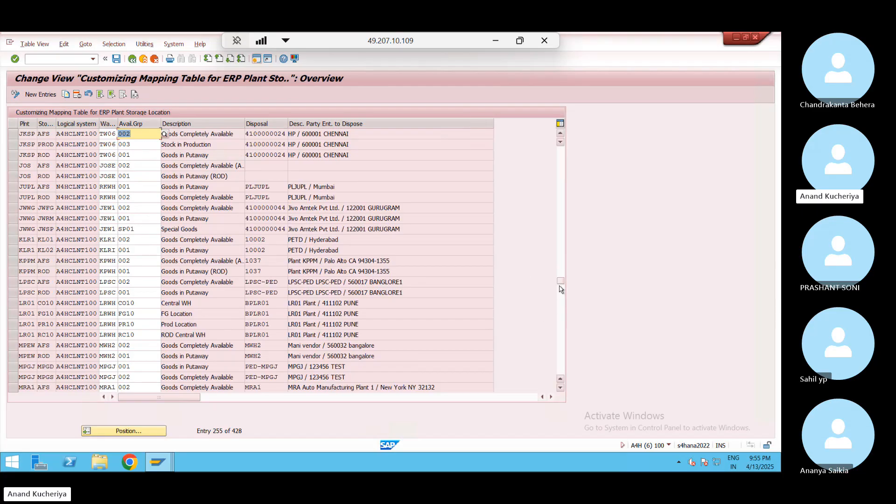
drag(562, 281, 565, 147)
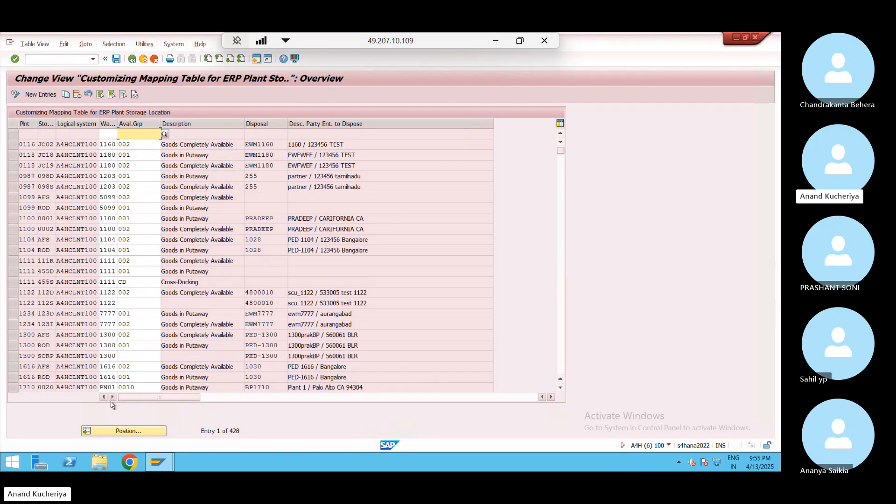
Position the mapping table at plant SJ02's entries, after trying JOS
click(128, 431)
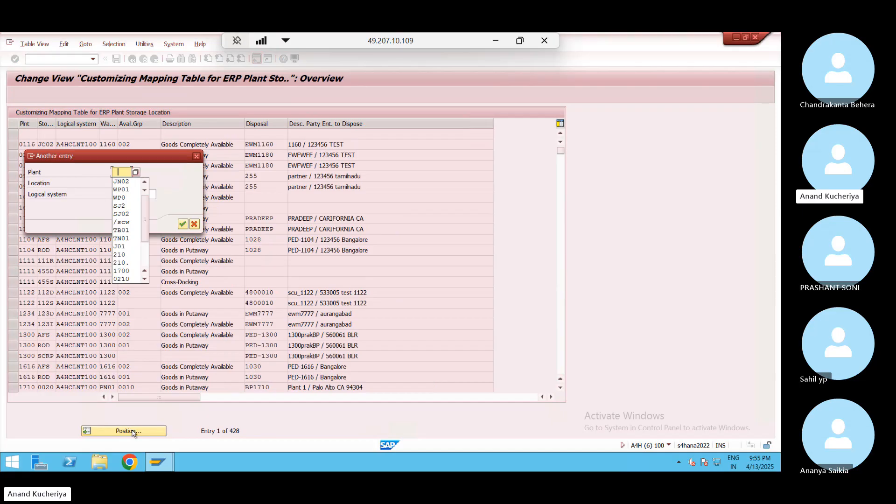
text(JOS)
key(Return)
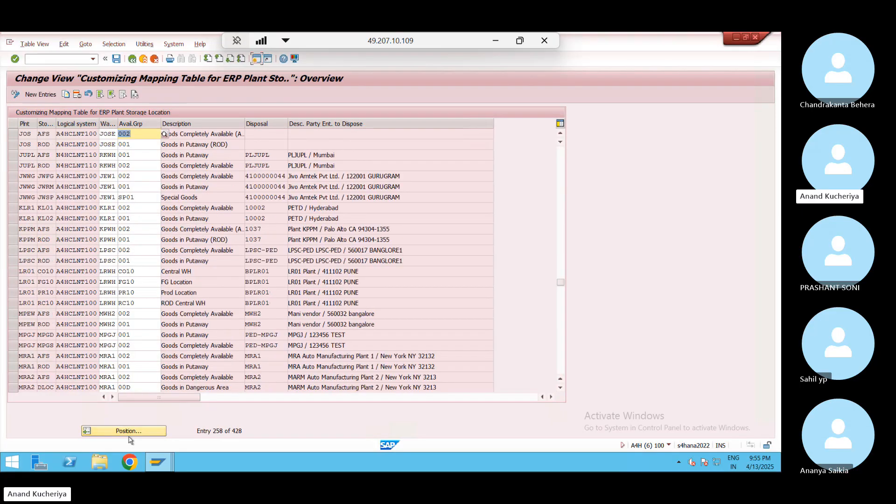
click(128, 432)
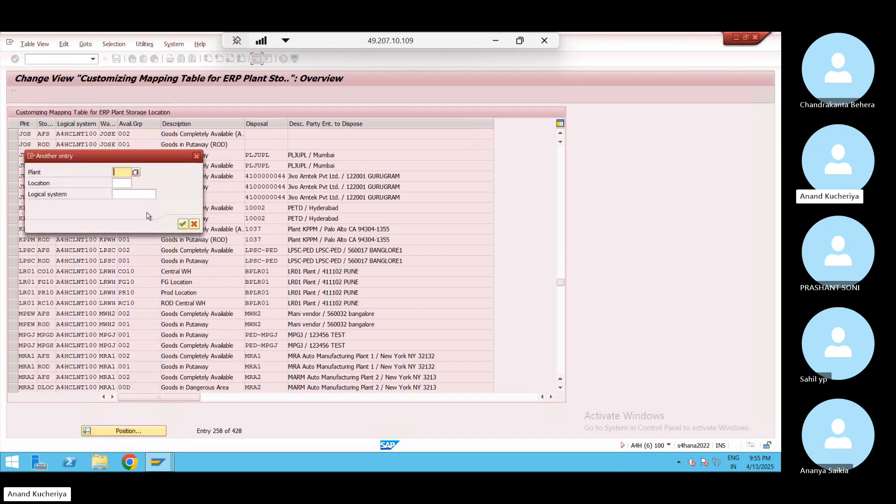
text(S)
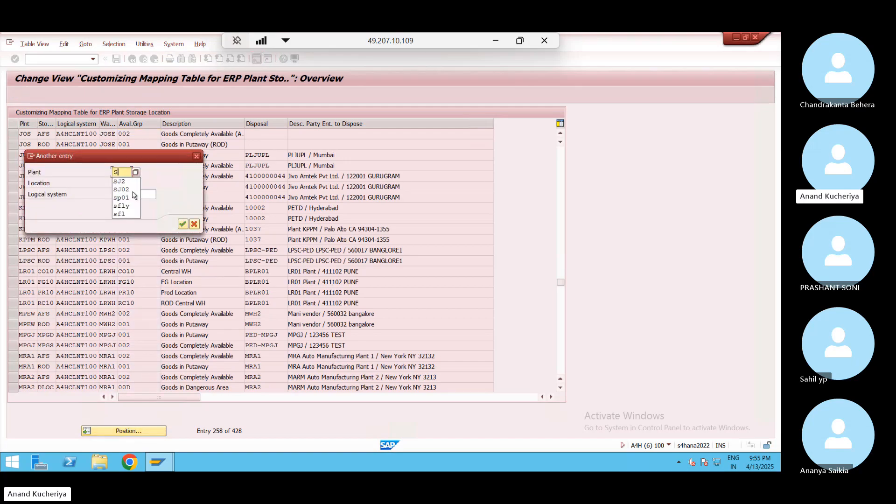
click(127, 189)
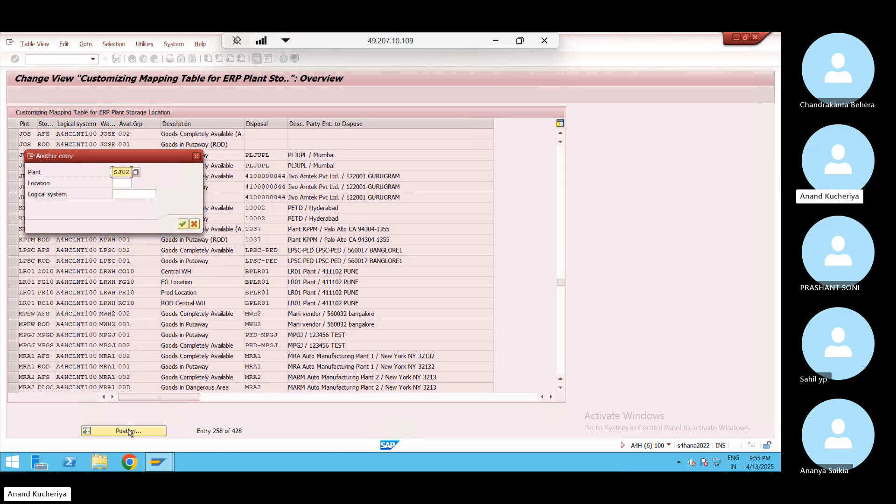
click(183, 224)
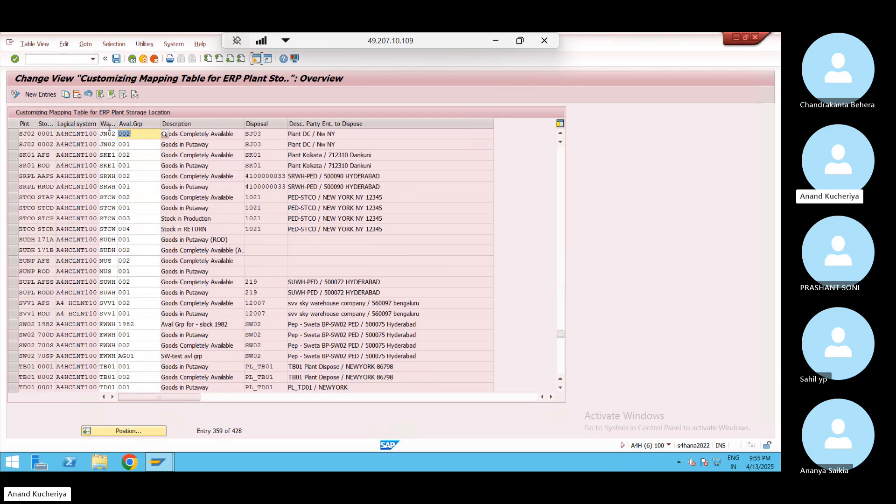
Copy the two SJ02 mapping rows and change both copies' plant to WP01
click(12, 134)
click(13, 145)
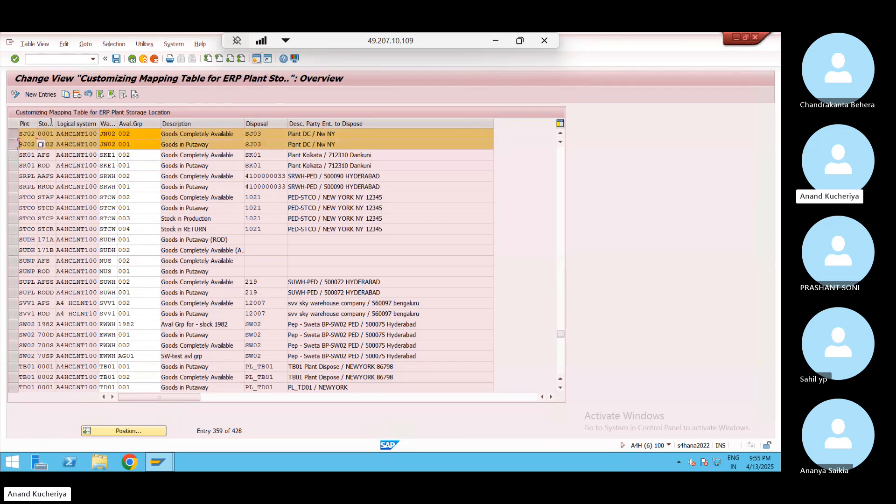
click(67, 95)
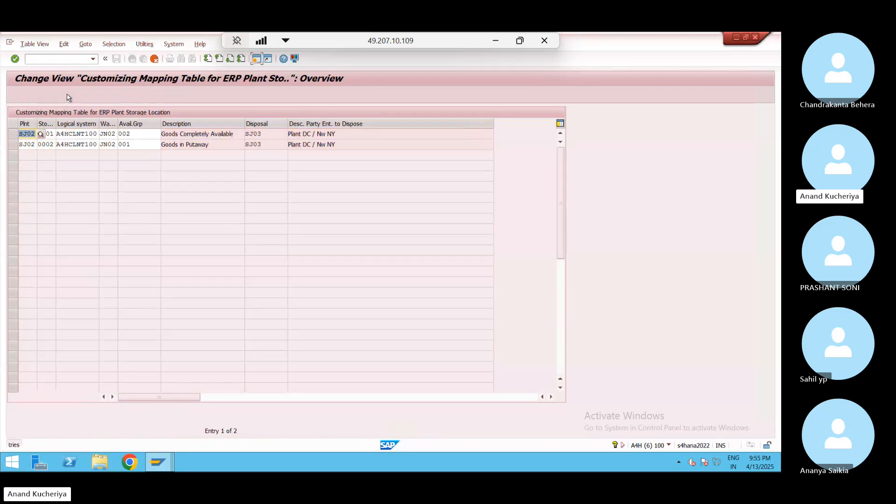
text(W)
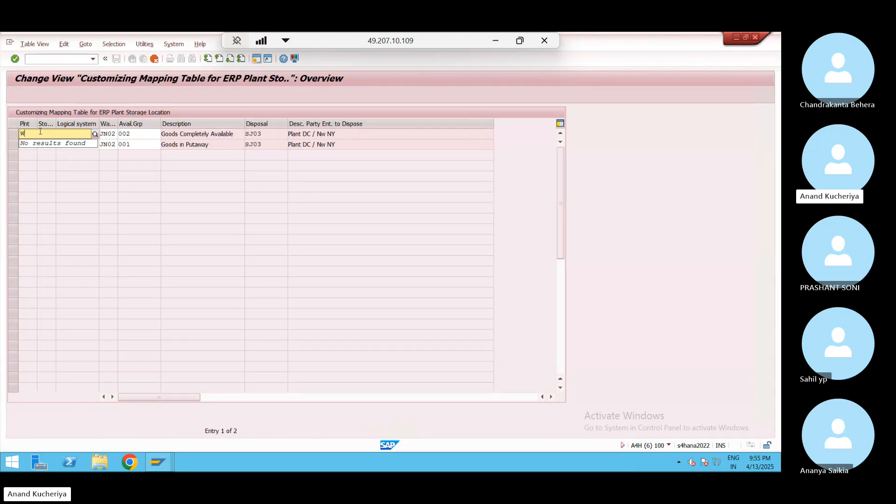
text(HP01)
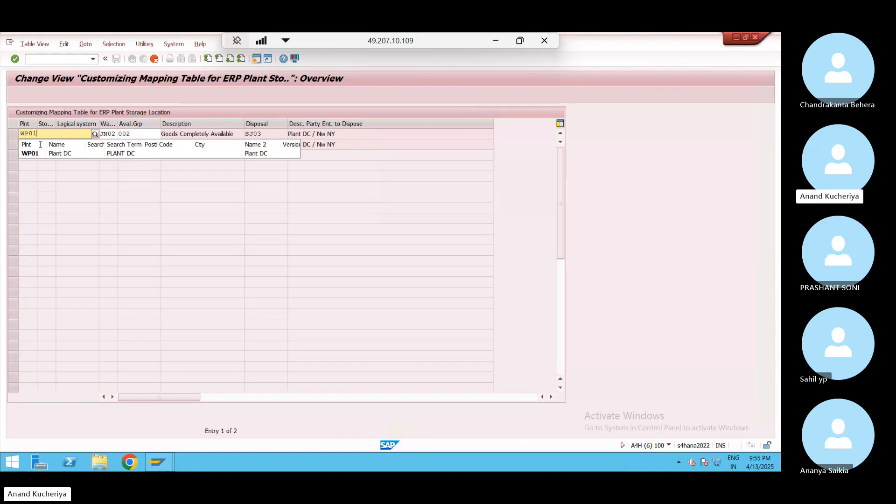
click(42, 153)
click(36, 145)
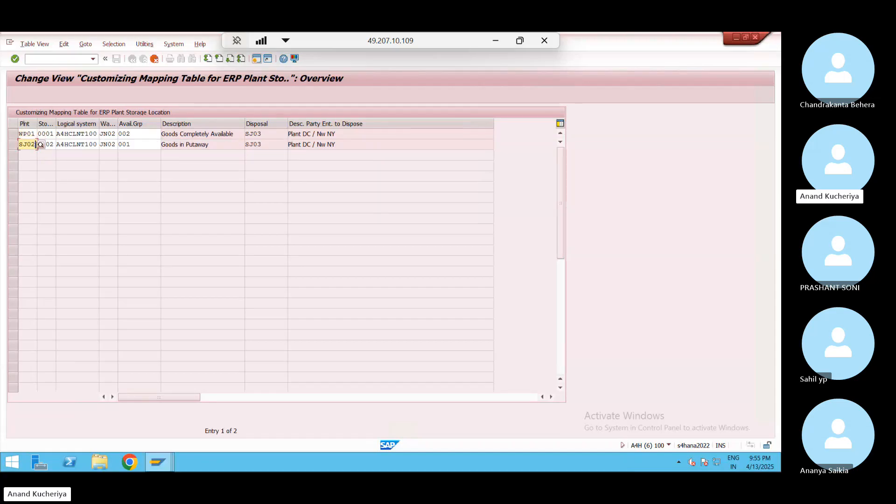
key(BackSpace)
key(BackSpace)
key(BackSpace)
key(BackSpace)
text(WP01)
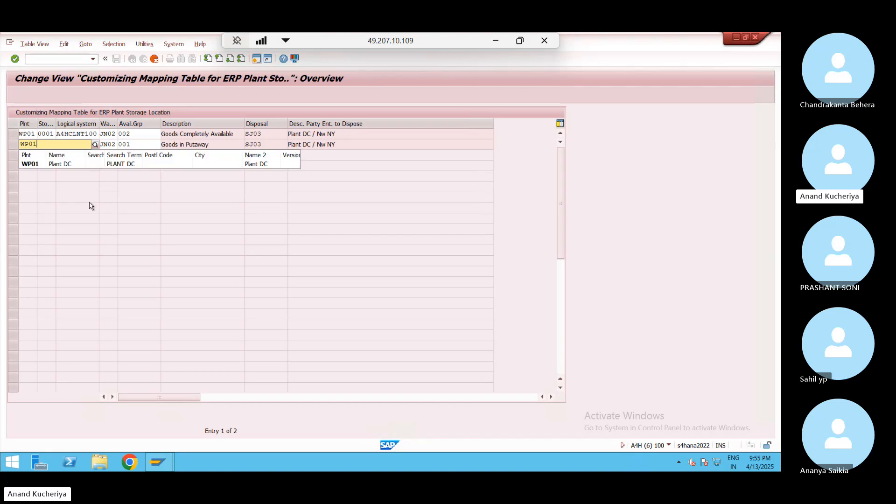
key(Return)
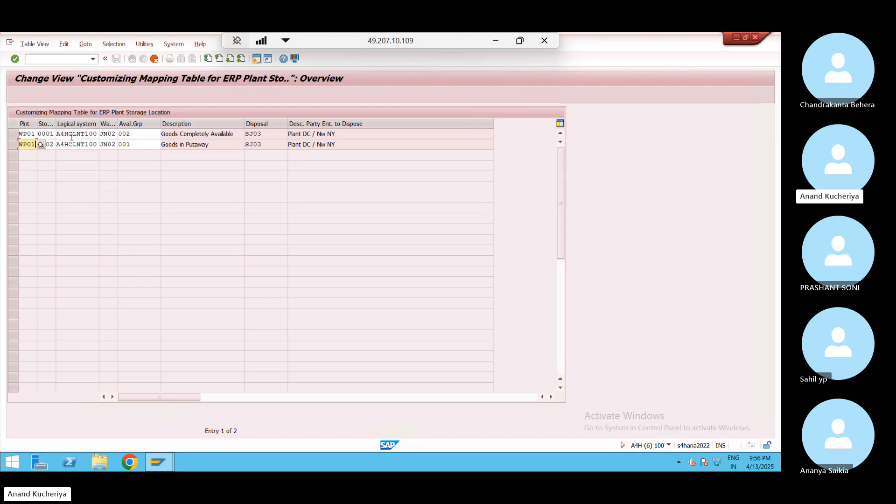
Set the first copied row's storage location to 1001 from the full WP01 list
click(46, 133)
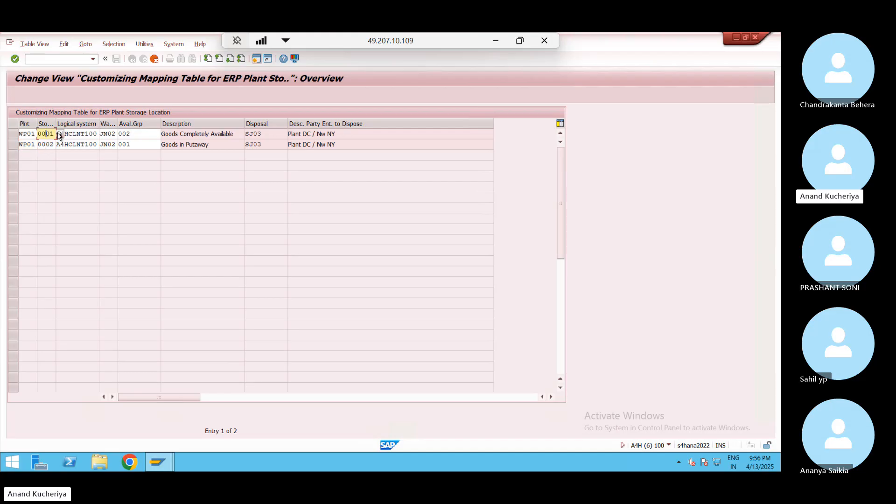
click(60, 134)
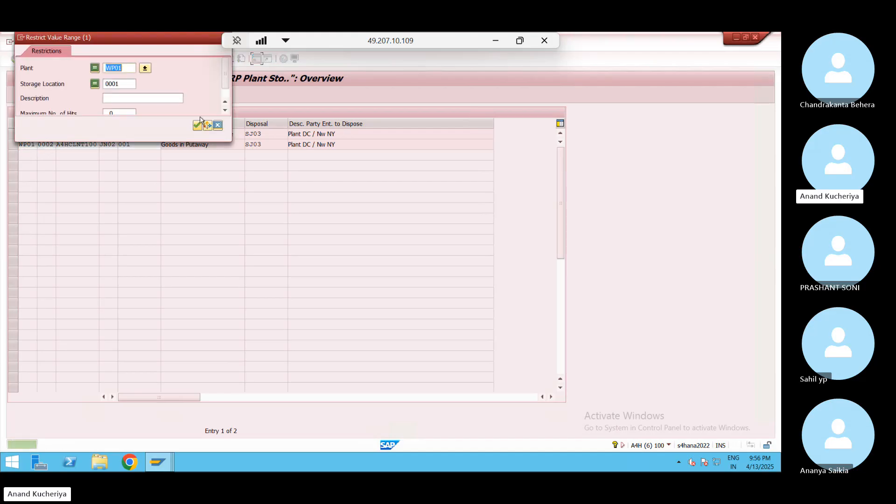
click(197, 125)
click(131, 85)
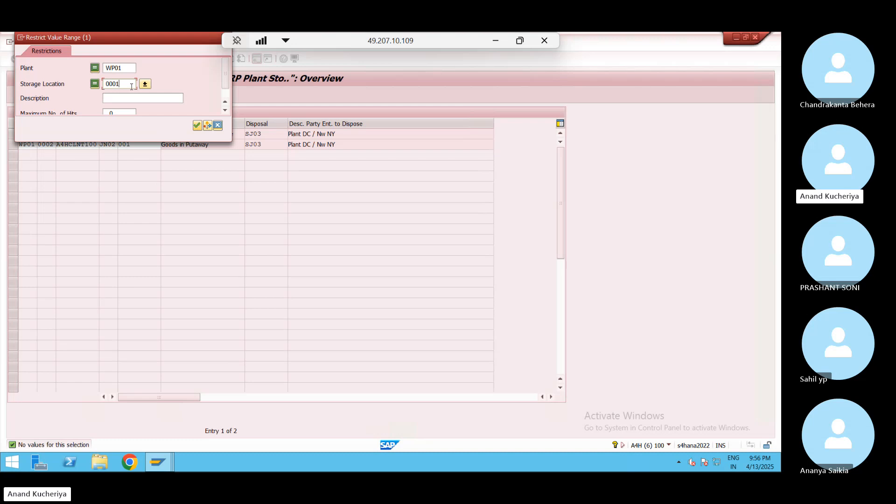
key(BackSpace)
key(BackSpace)
key(BackSpace)
click(197, 125)
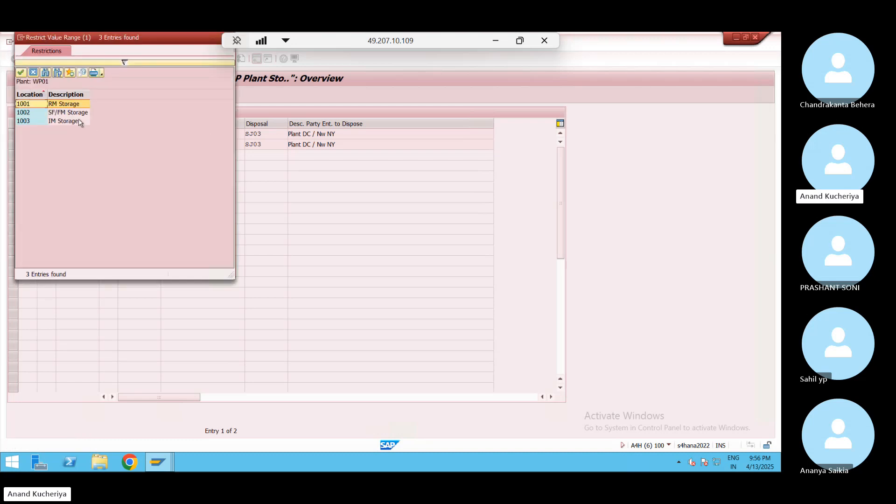
double_click(65, 104)
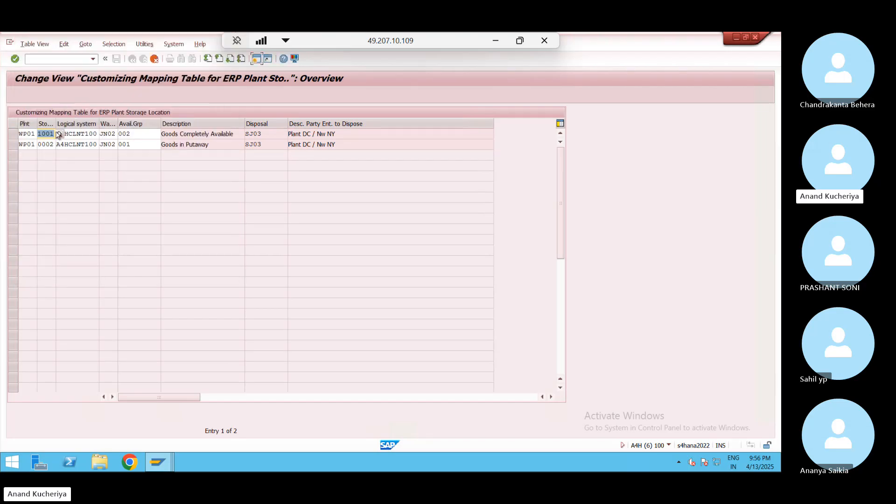
Review the availability group options, then submit the entries and acknowledge the missing-partner notice
click(152, 134)
click(164, 135)
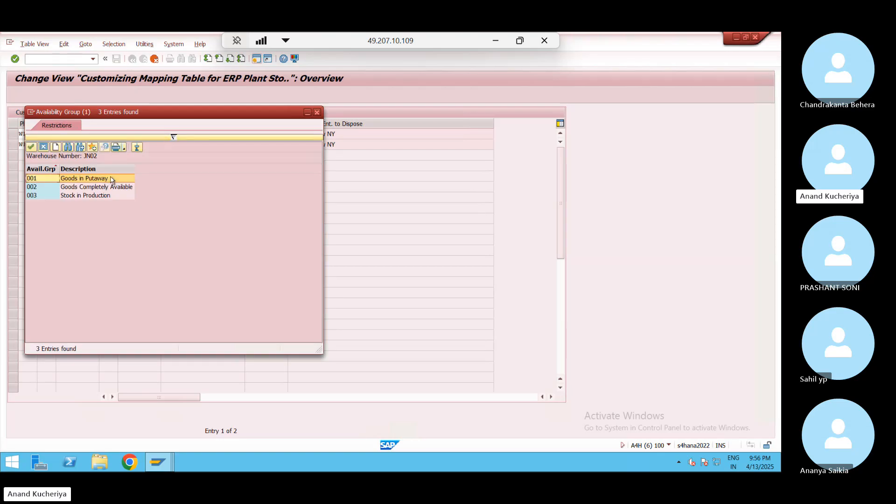
click(317, 113)
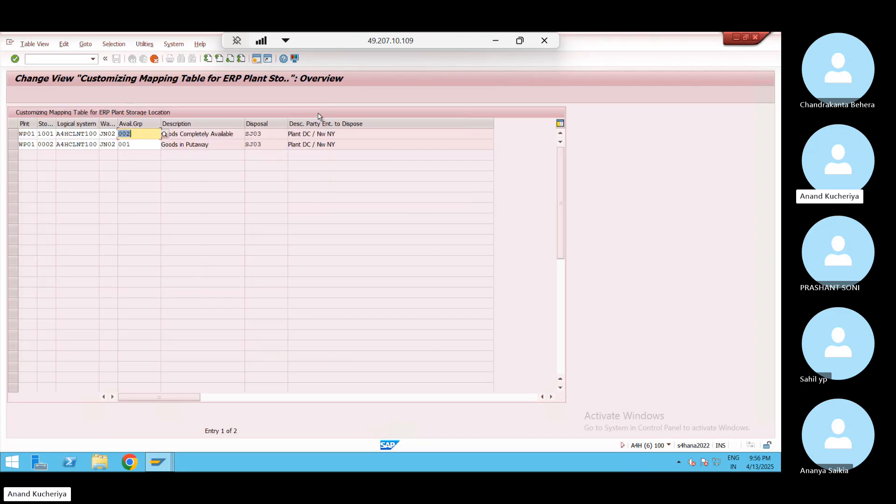
key(Return)
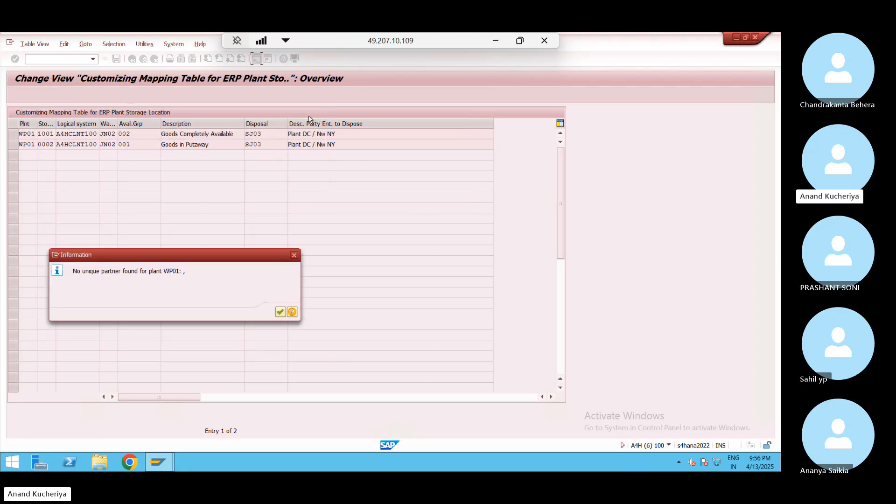
click(280, 311)
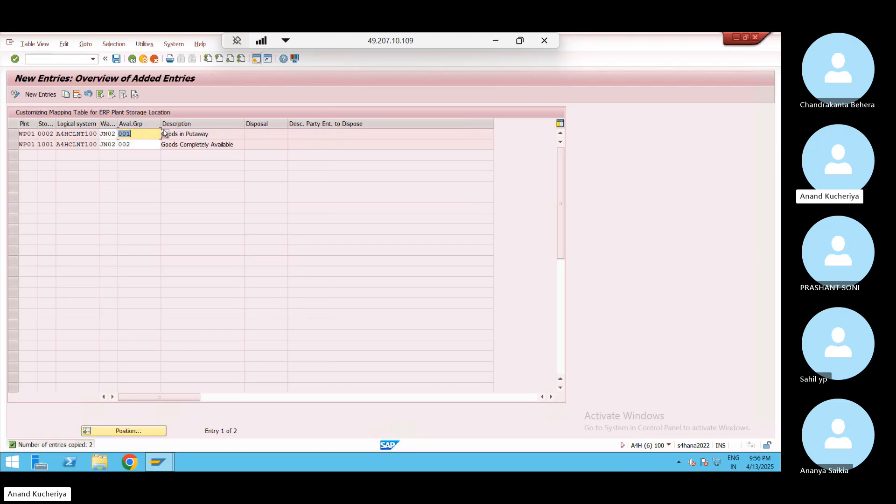
click(160, 134)
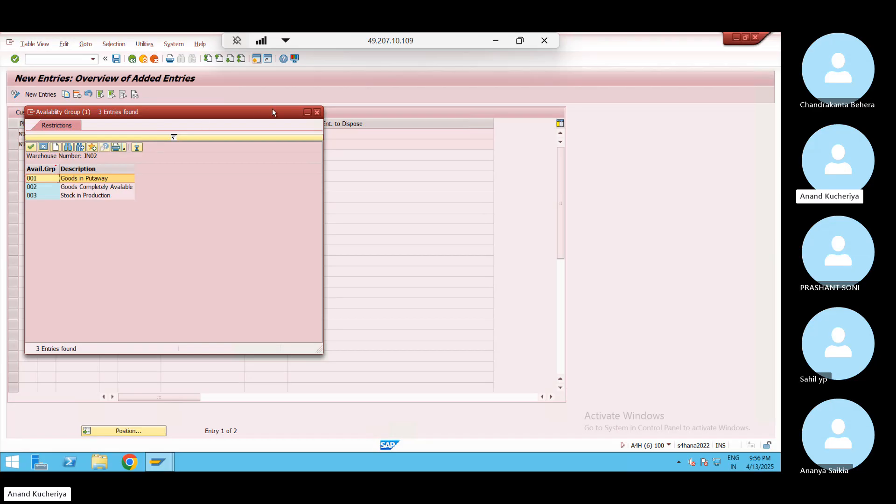
click(173, 136)
click(136, 143)
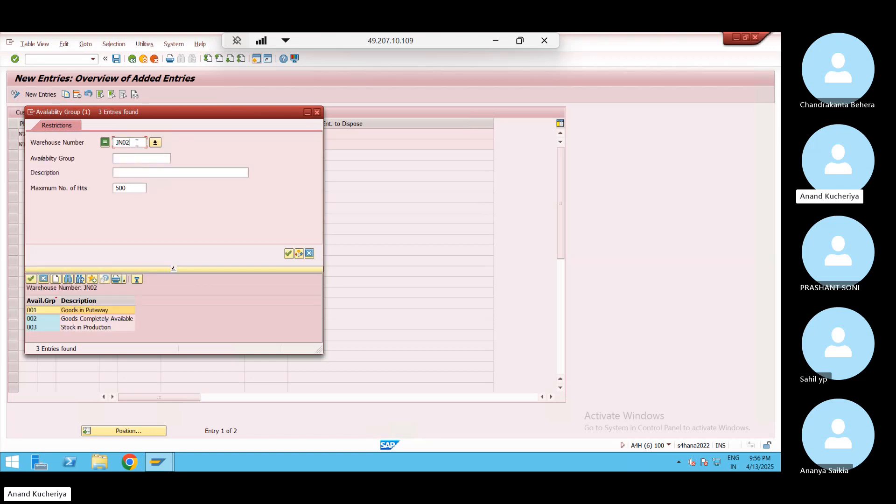
key(BackSpace)
text(WP01)
key(Return)
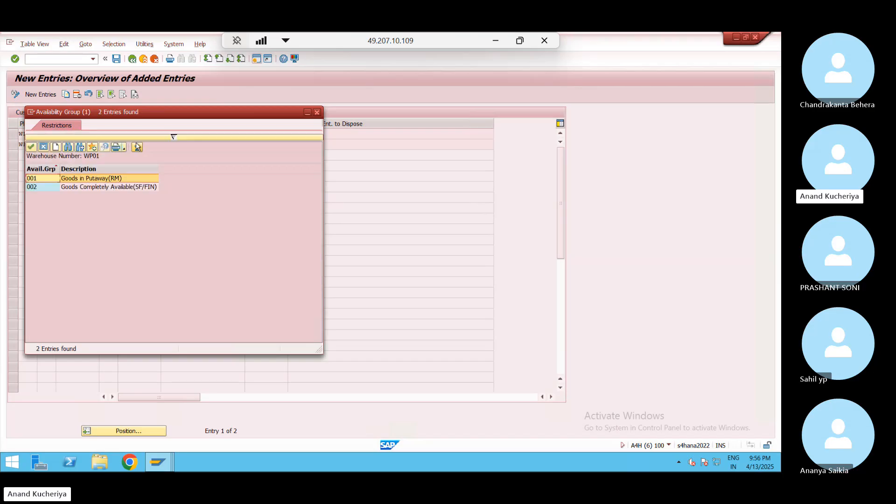
drag(124, 116, 403, 95)
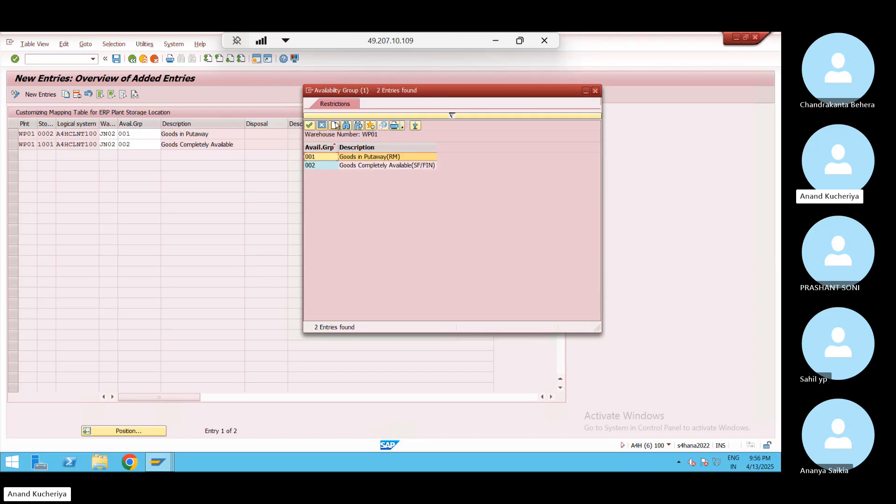
click(597, 91)
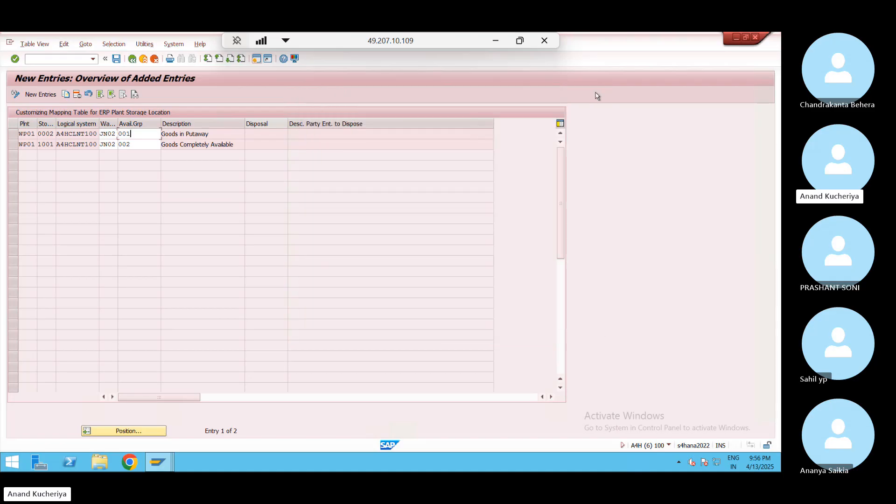
click(12, 138)
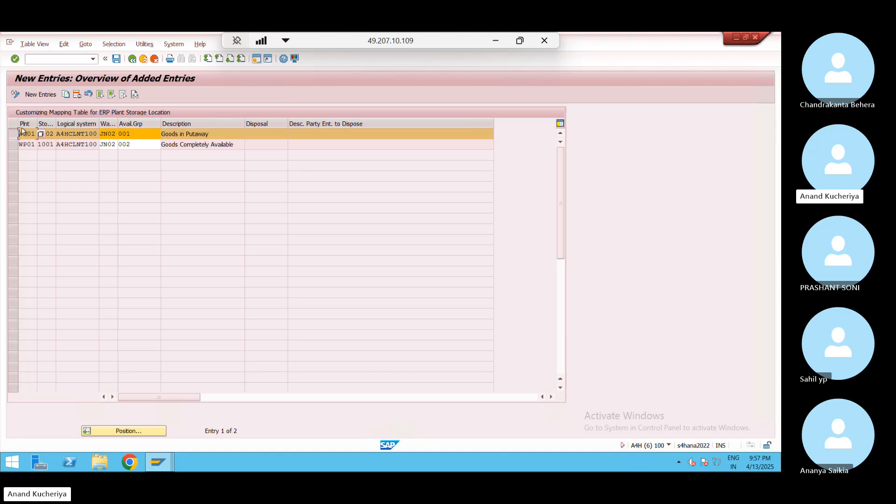
Delete the WP01 0002 row and give the 1001 mapping availability group 001 Goods in Putaway(RM)
click(79, 95)
click(127, 135)
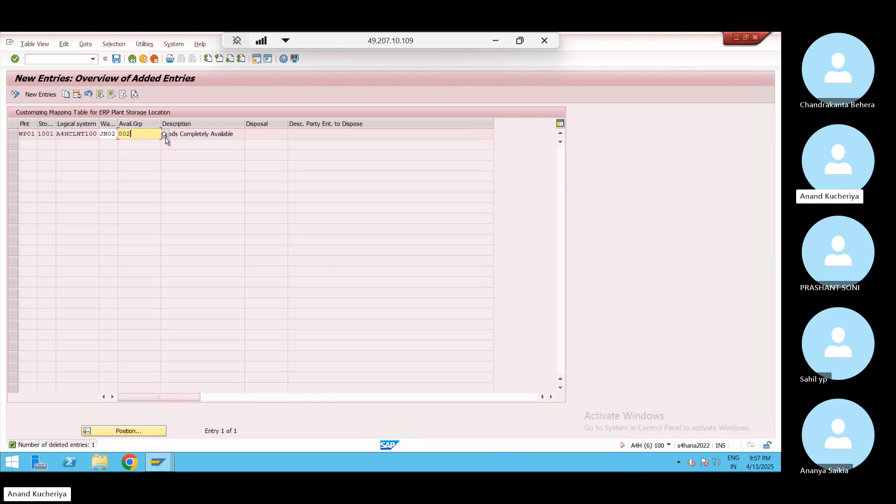
click(164, 135)
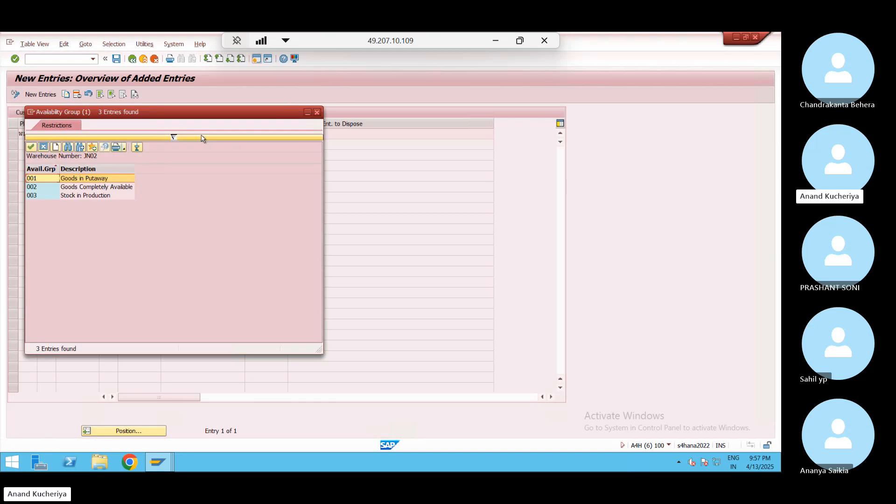
click(173, 138)
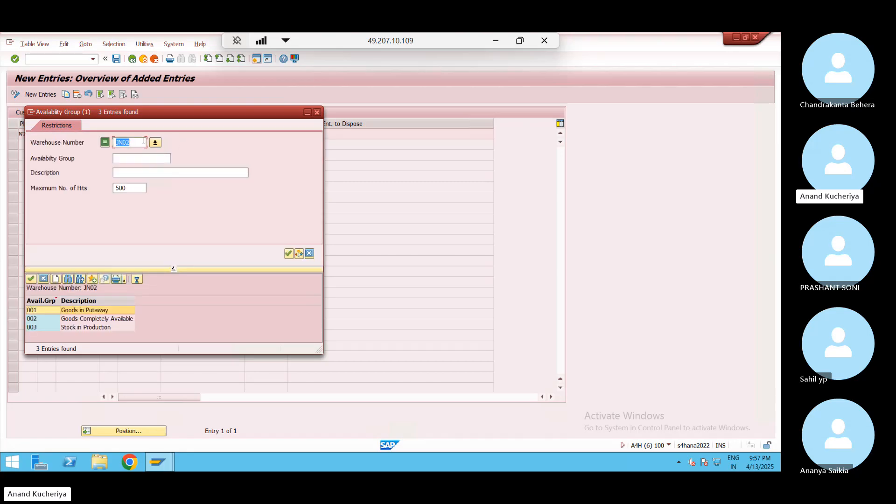
key(BackSpace)
key(BackSpace)
text(JN02)
key(Return)
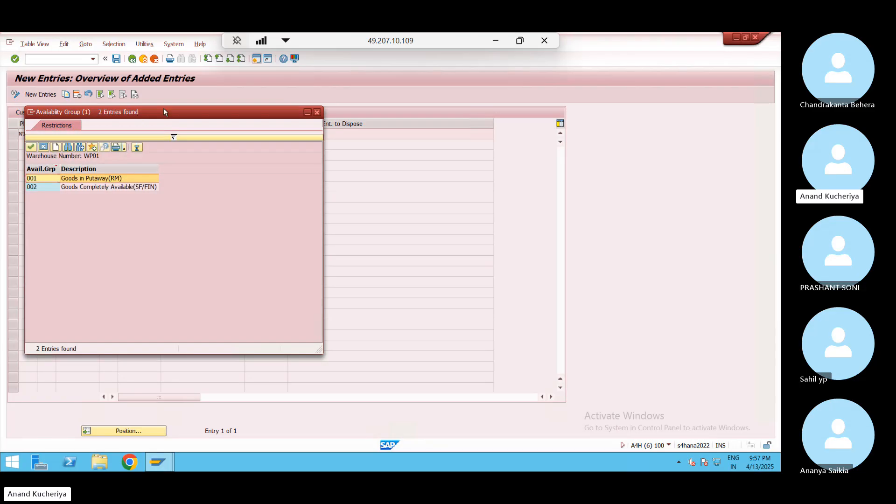
drag(183, 108, 503, 76)
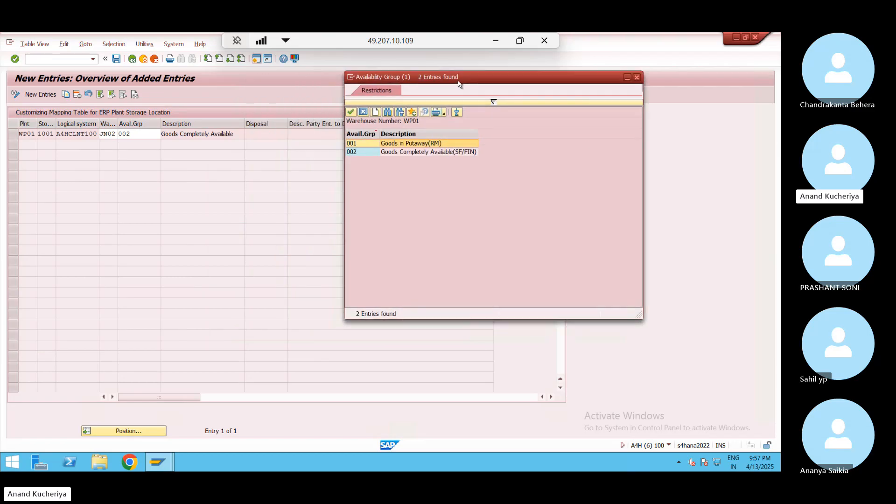
double_click(396, 144)
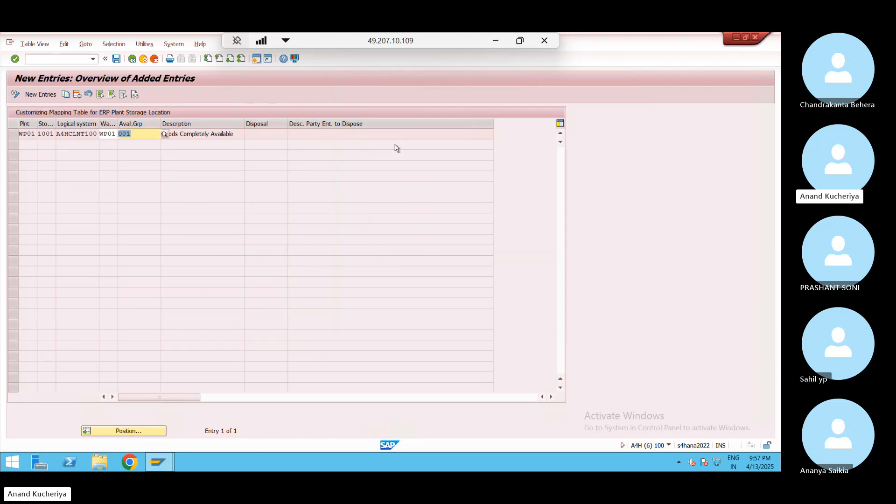
Confirm and save the 1001 mapping under the customizing request
key(Return)
key(Return)
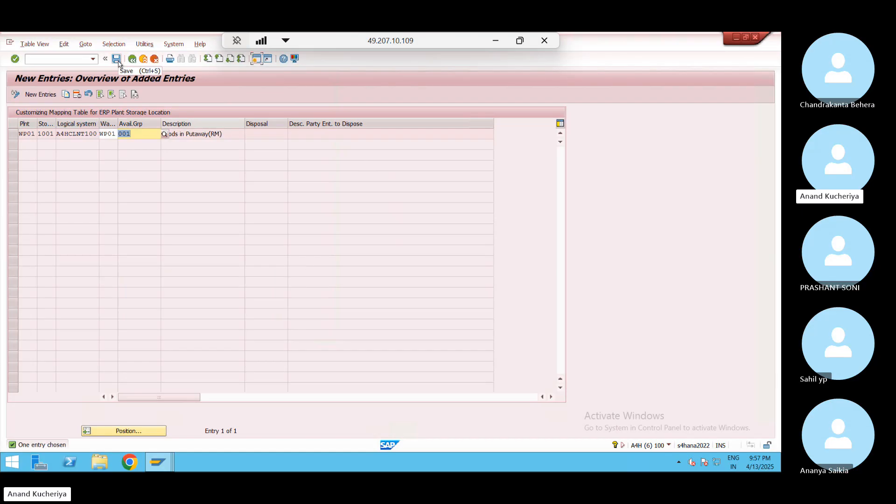
click(117, 59)
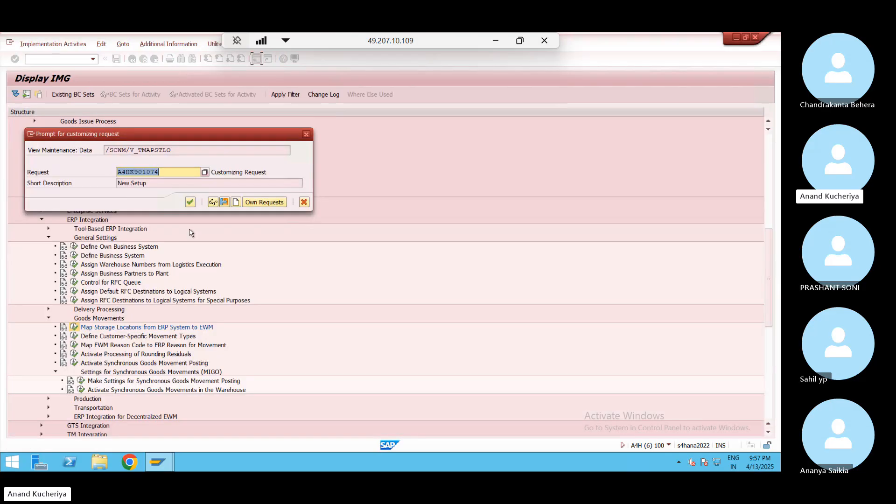
click(190, 201)
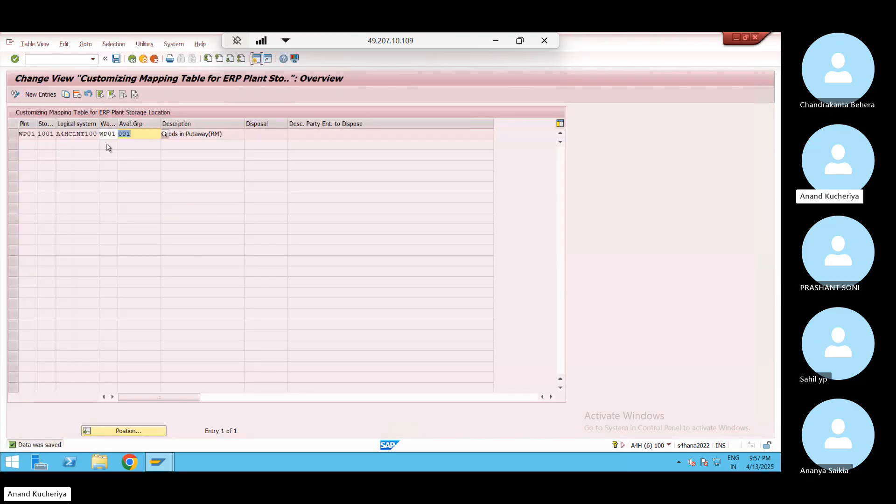
Add a new mapping for plant WP01, storage location 1002 SF/FM Storage, warehouse WP01
click(46, 95)
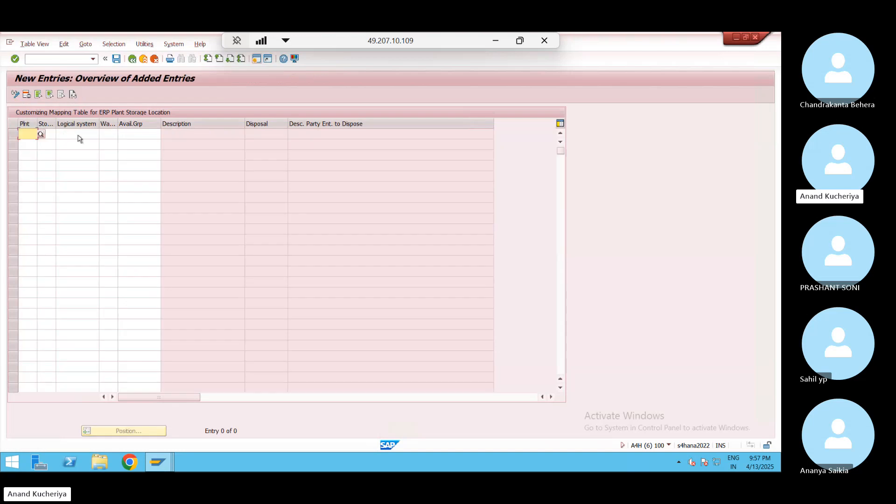
text(WP01)
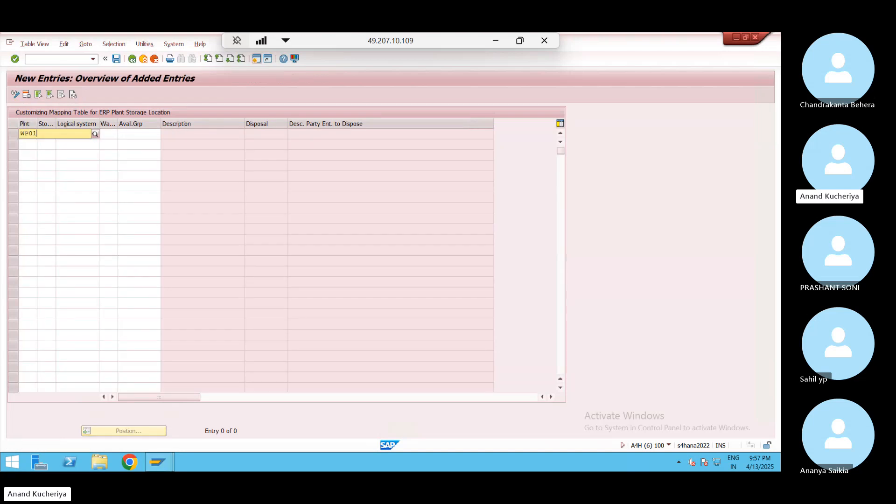
key(Tab)
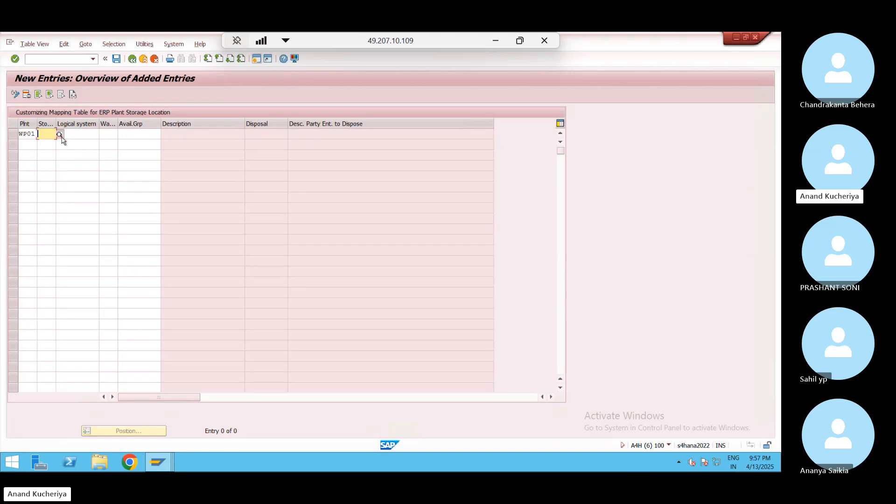
click(59, 134)
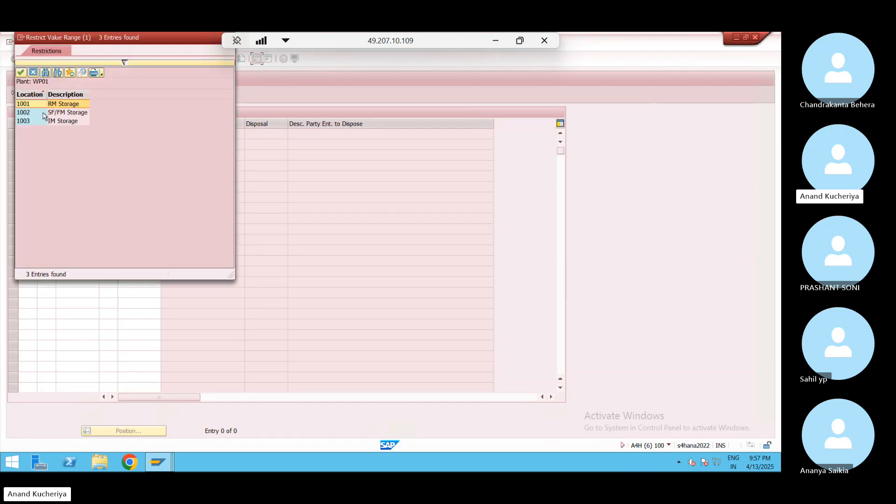
double_click(47, 113)
click(109, 134)
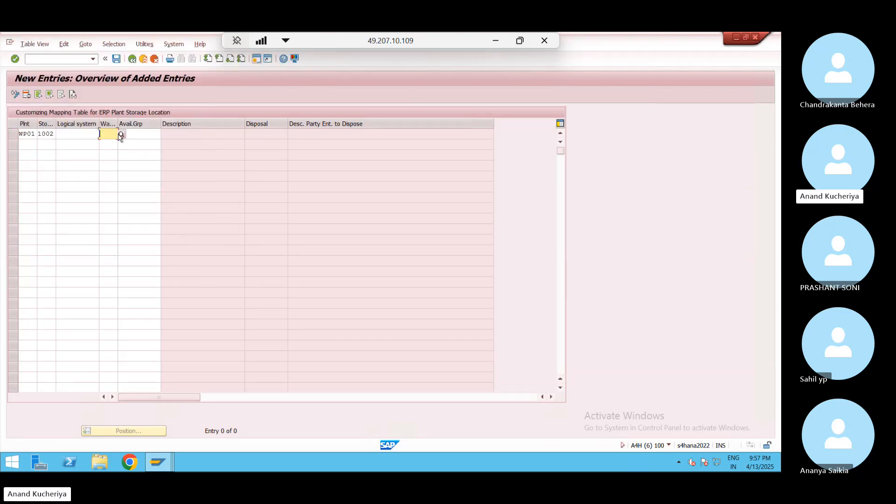
text(WP01)
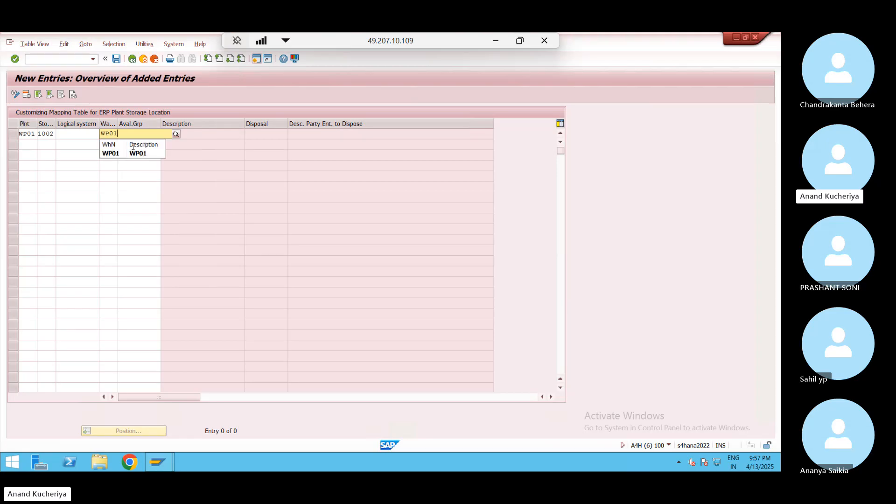
Assign availability group 002 Goods Completely Available(SF/FIN) to the new entry and save it
click(153, 164)
click(162, 133)
key(Return)
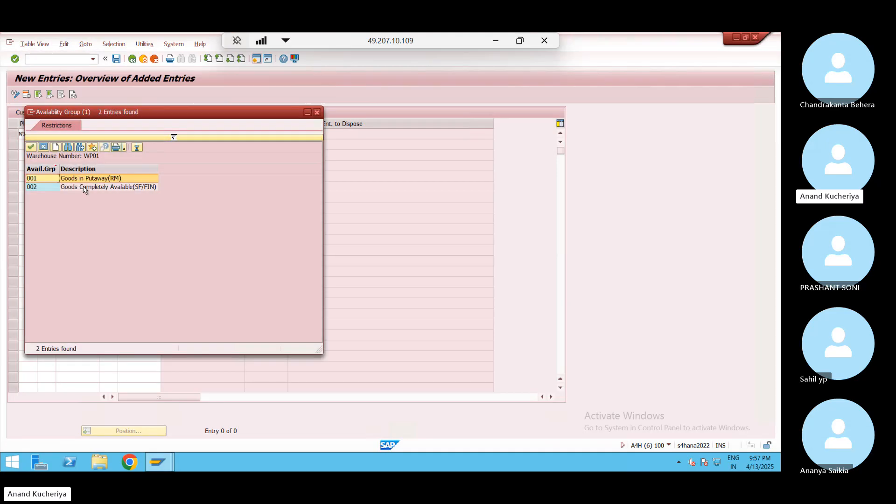
double_click(84, 187)
key(Return)
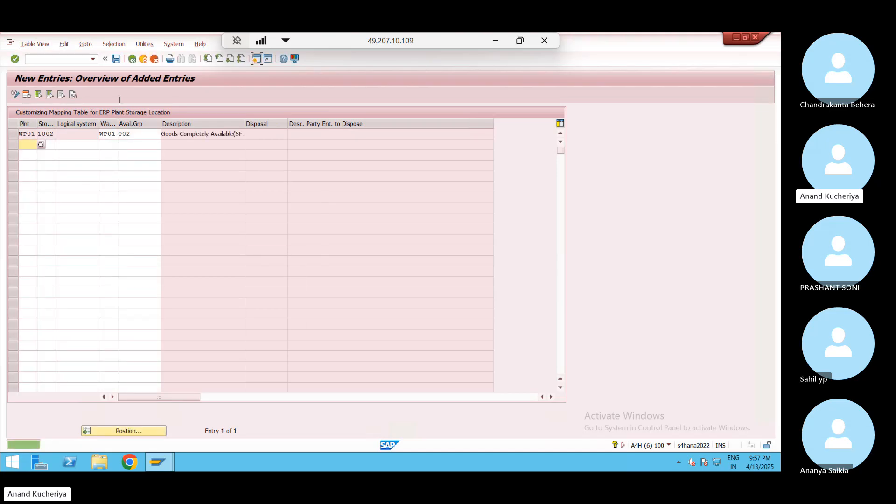
click(115, 60)
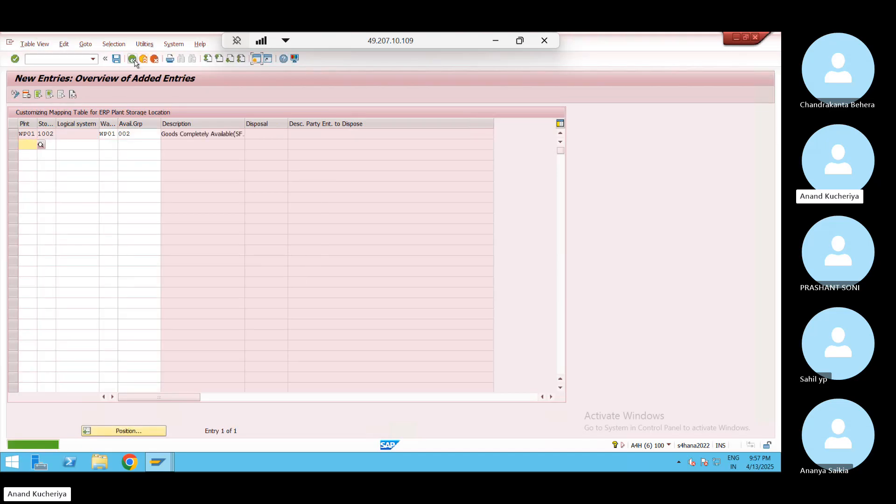
click(133, 59)
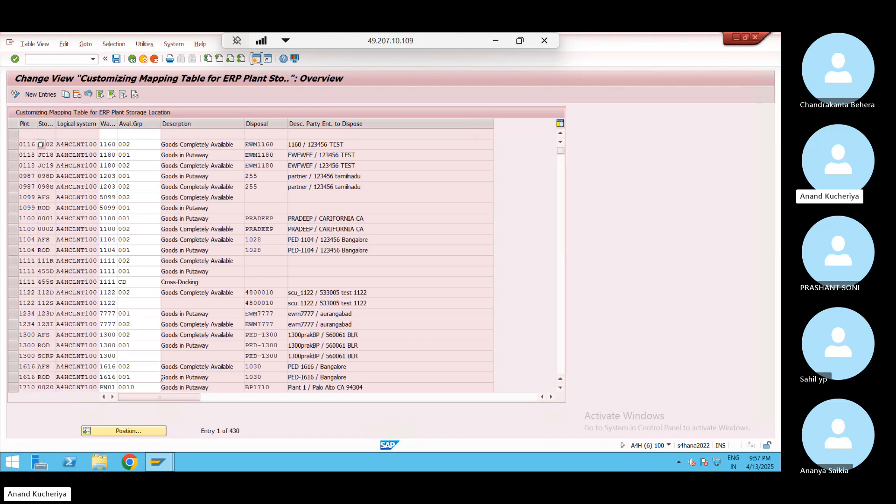
Jump the mapping table to plant WP01 and delete the WP01 1002 row
click(133, 434)
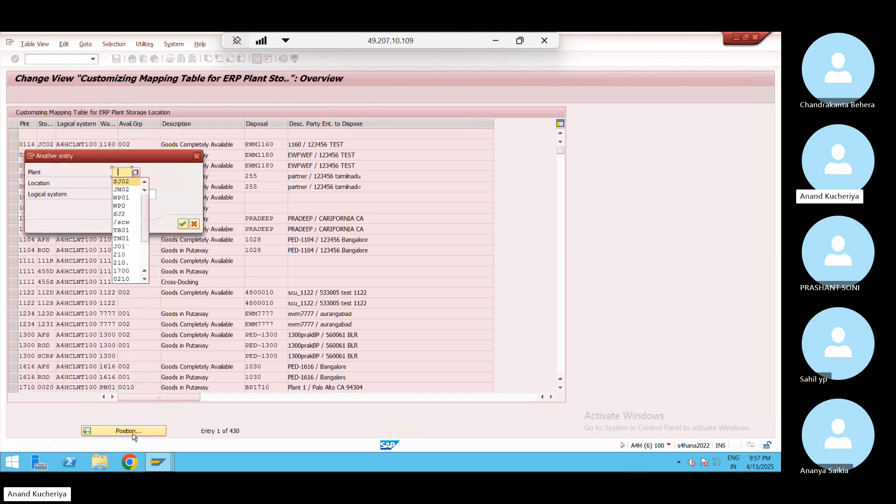
key(Down)
key(Down)
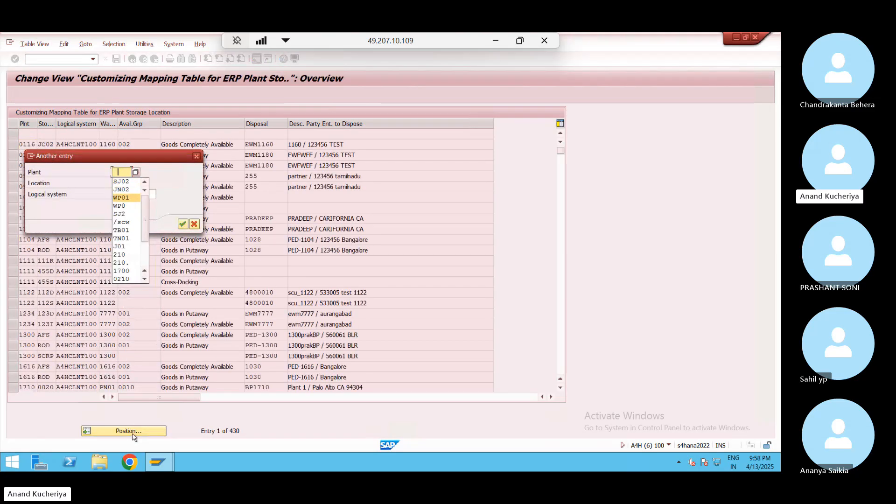
key(Return)
key(Return)
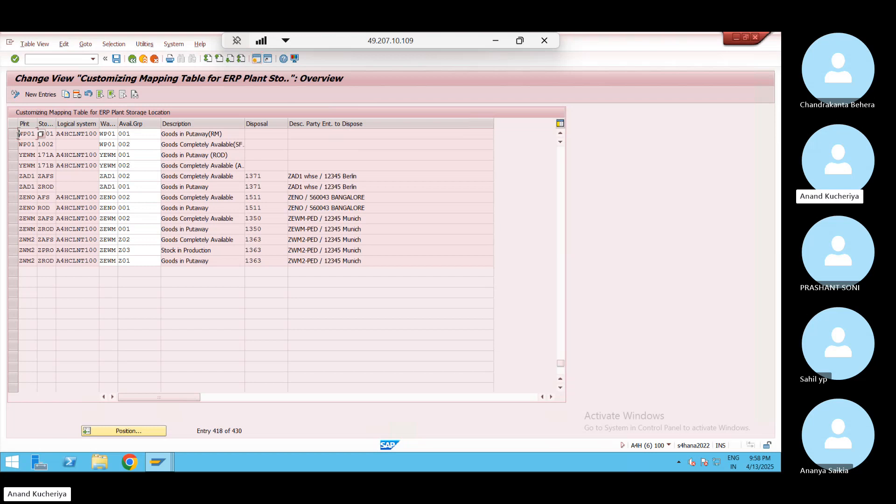
click(11, 144)
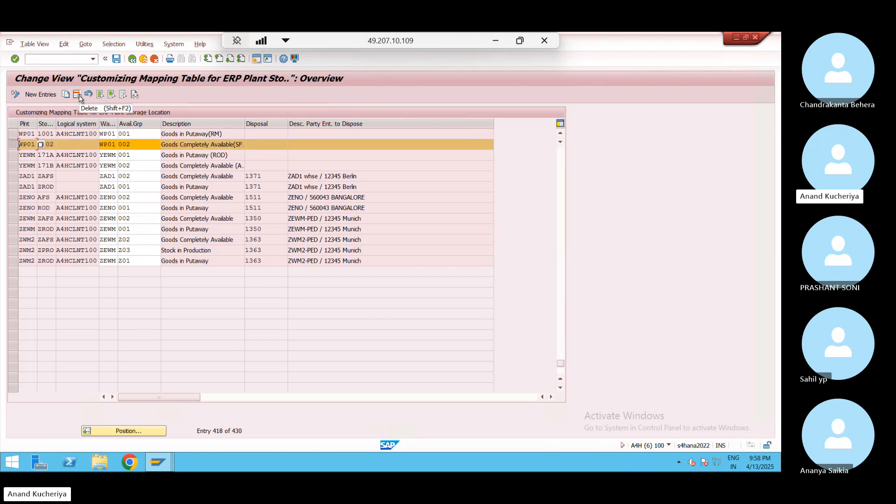
click(77, 94)
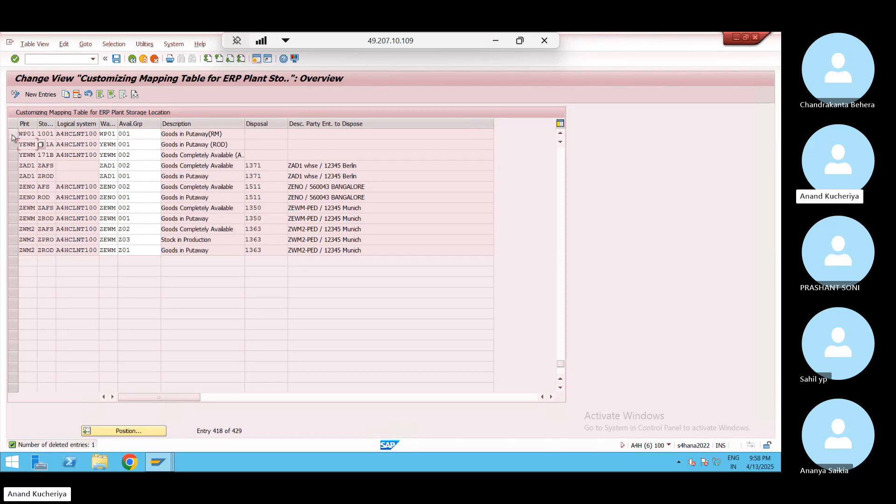
Copy the WP01 1001 row and start changing its storage location to 1002
click(66, 94)
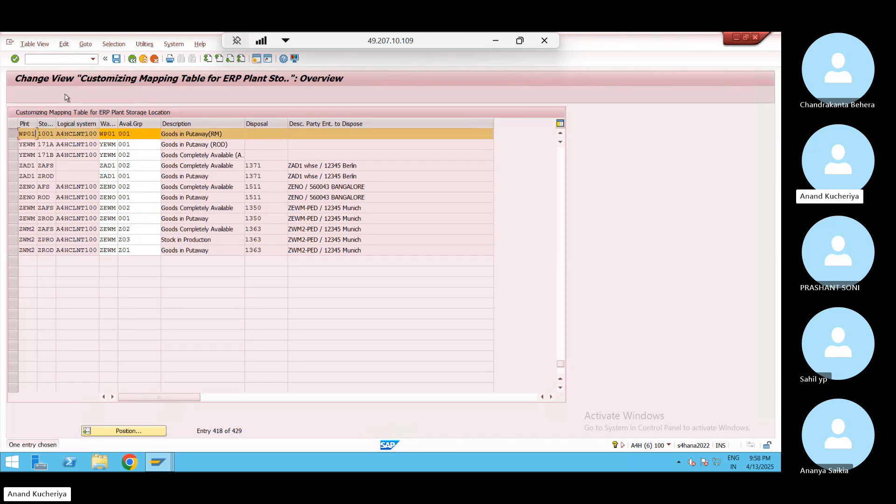
click(53, 134)
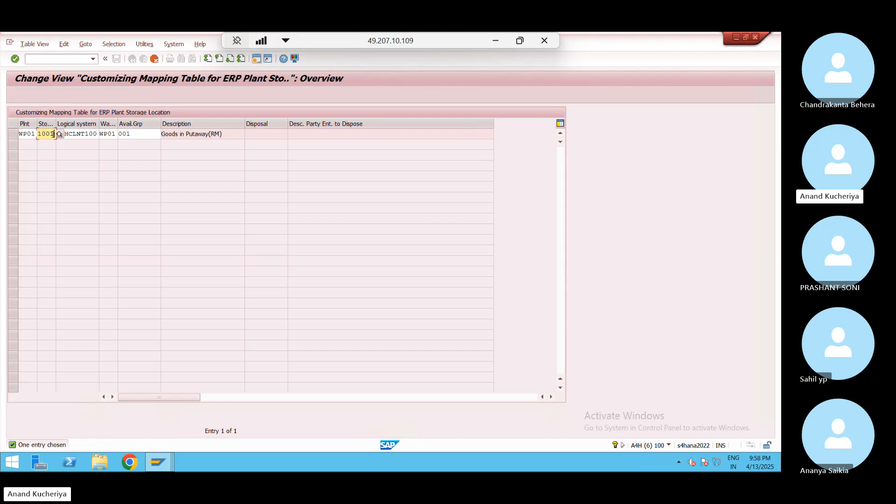
key(BackSpace)
Finish storage location 1002, set availability group 002, dismiss the partner message, and save
text(2)
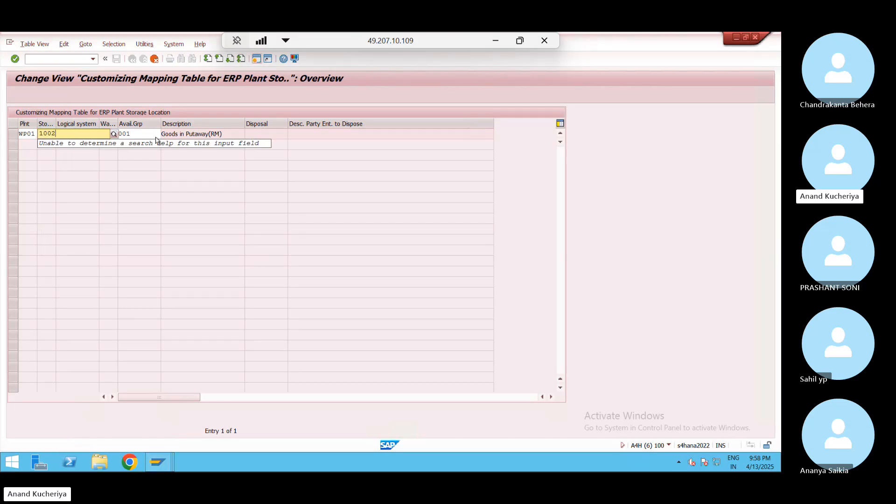
click(145, 134)
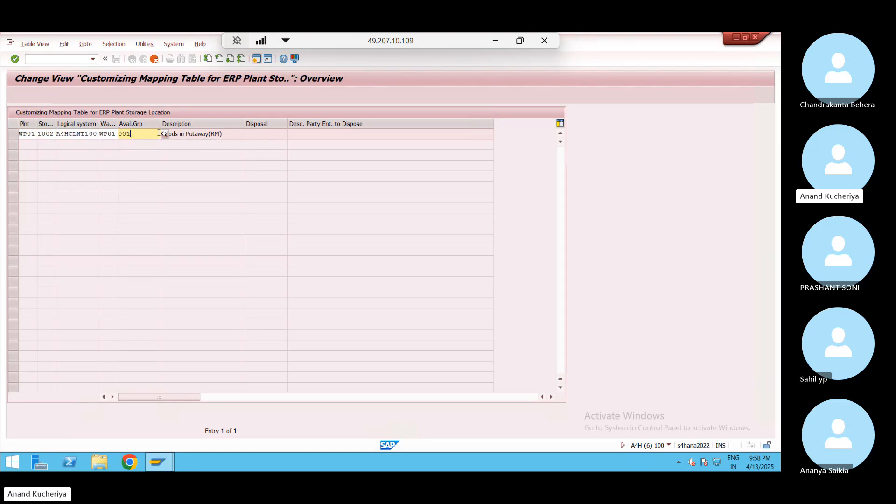
key(BackSpace)
text(2)
key(Return)
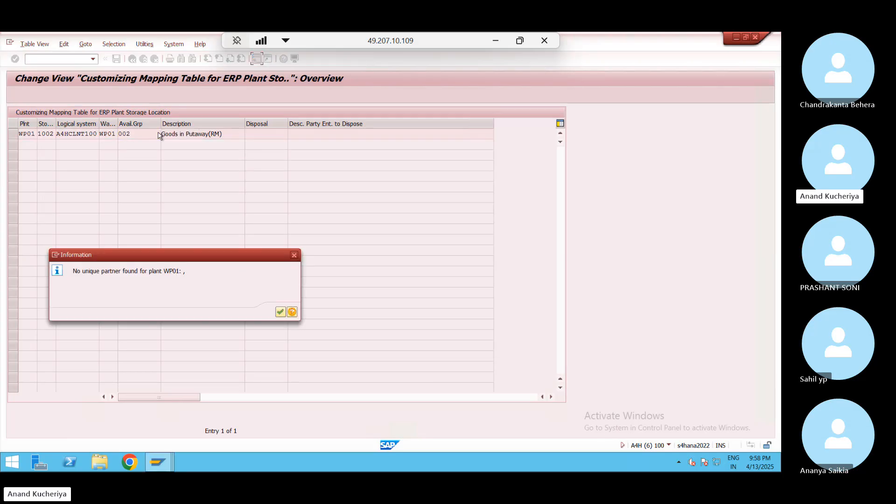
key(Return)
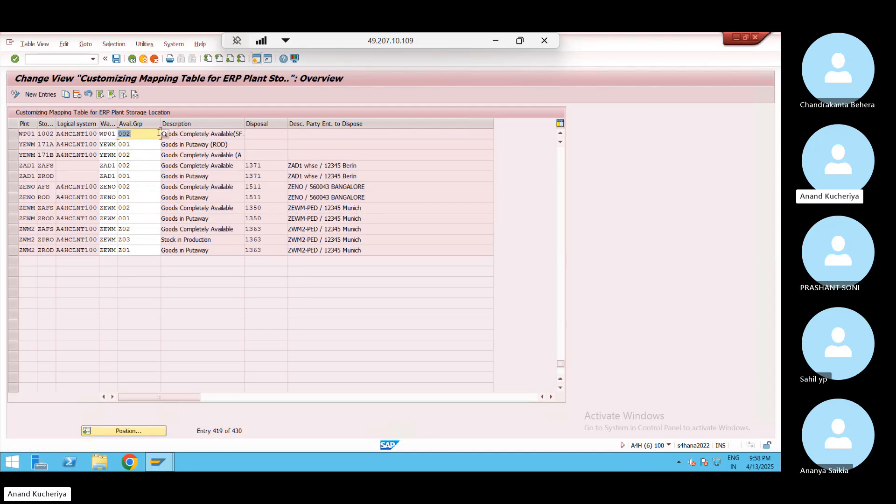
click(117, 59)
click(562, 263)
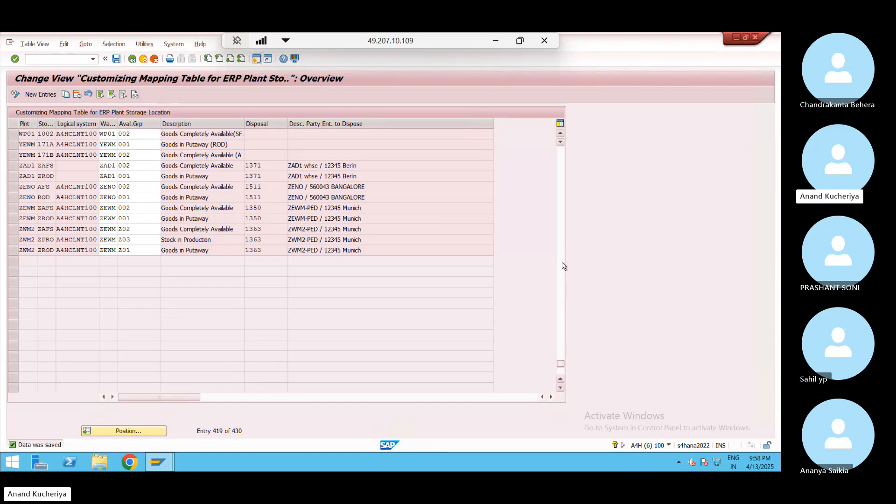
Position the mapping table on plant SJ02, then back on WP01
click(562, 206)
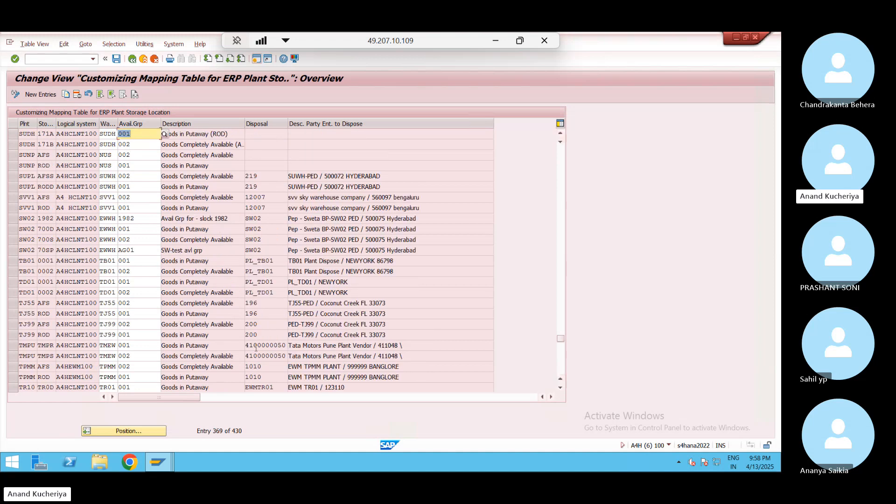
click(142, 438)
key(Down)
key(Down)
key(Down)
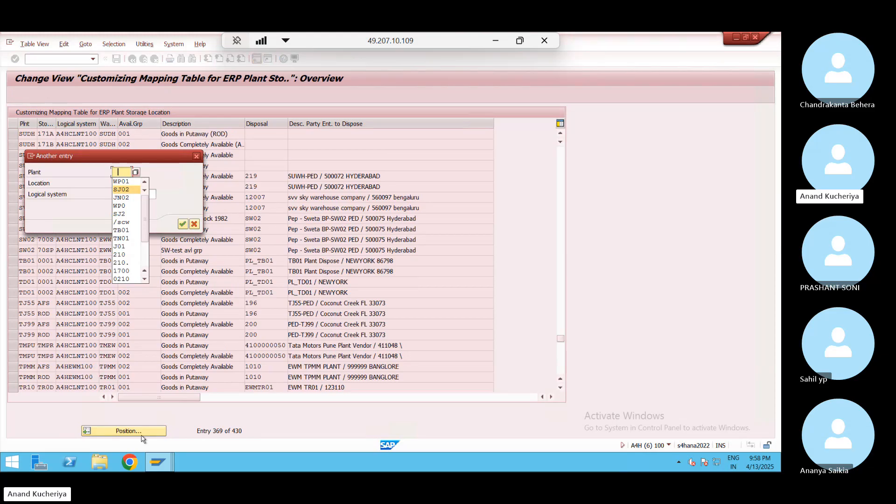
key(Return)
key(Return)
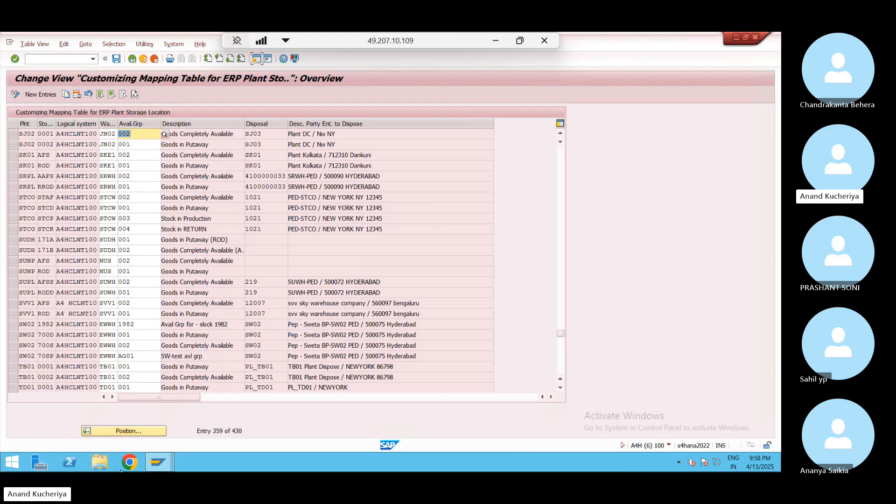
click(139, 433)
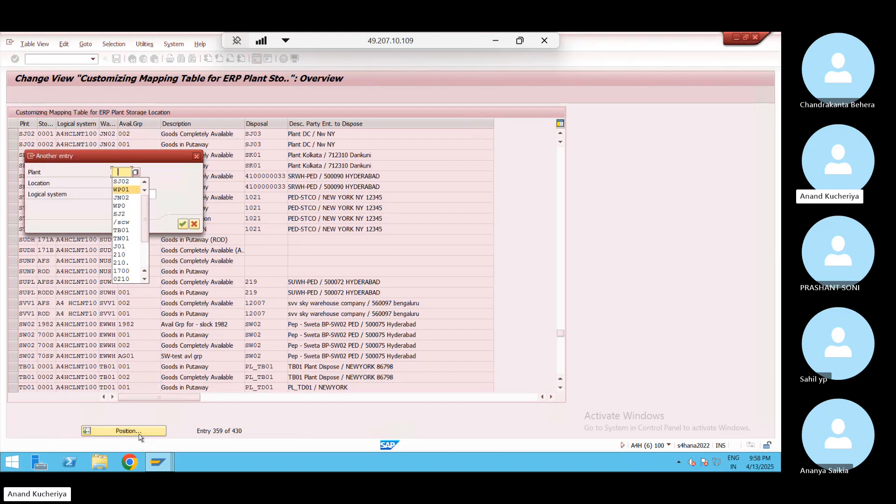
click(121, 189)
key(Return)
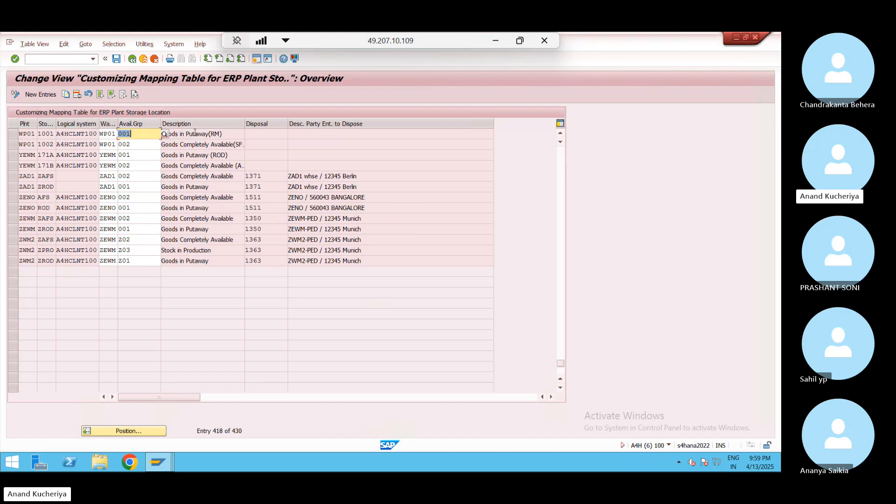
Check the WP01 1002 description and availability group, save, and minimise SAP
click(227, 131)
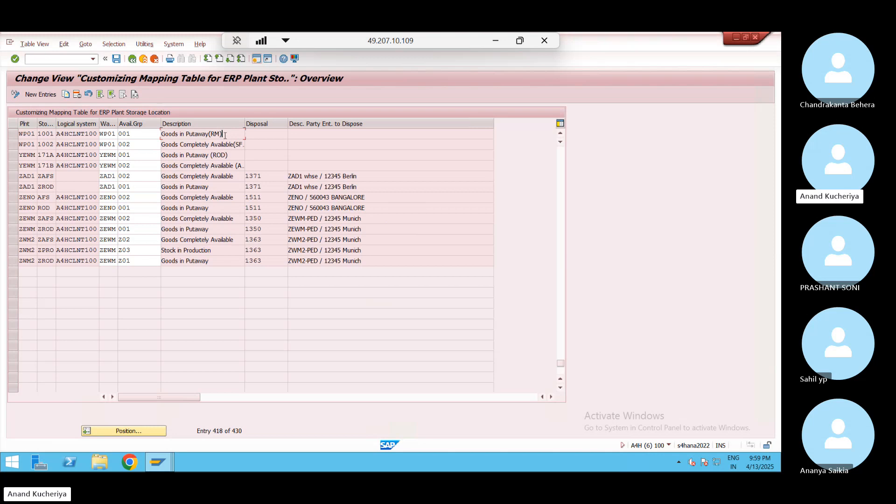
drag(232, 144, 254, 142)
click(254, 142)
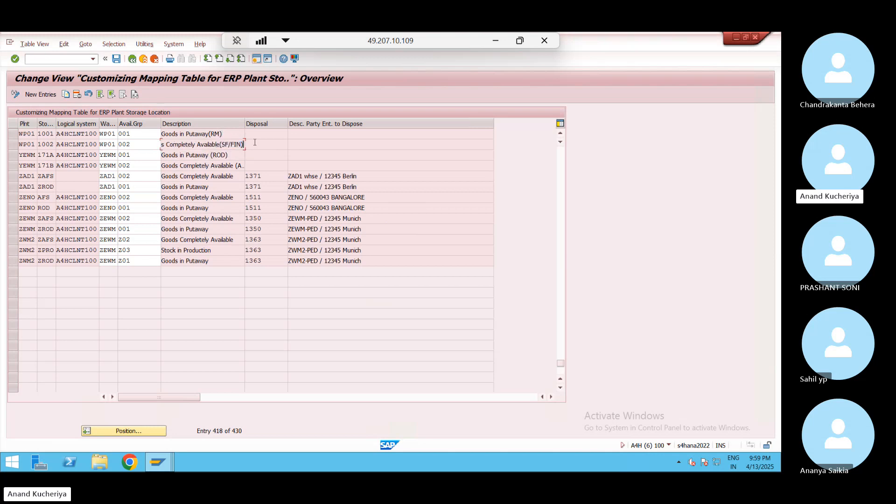
click(139, 148)
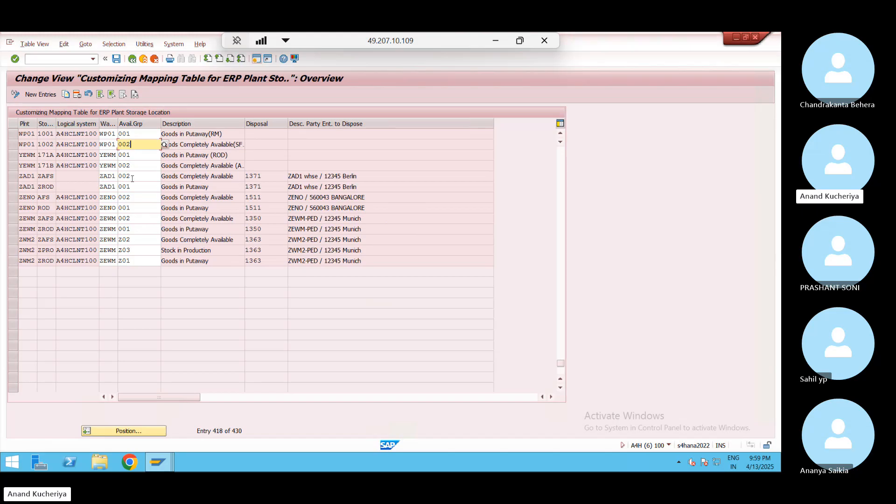
click(116, 59)
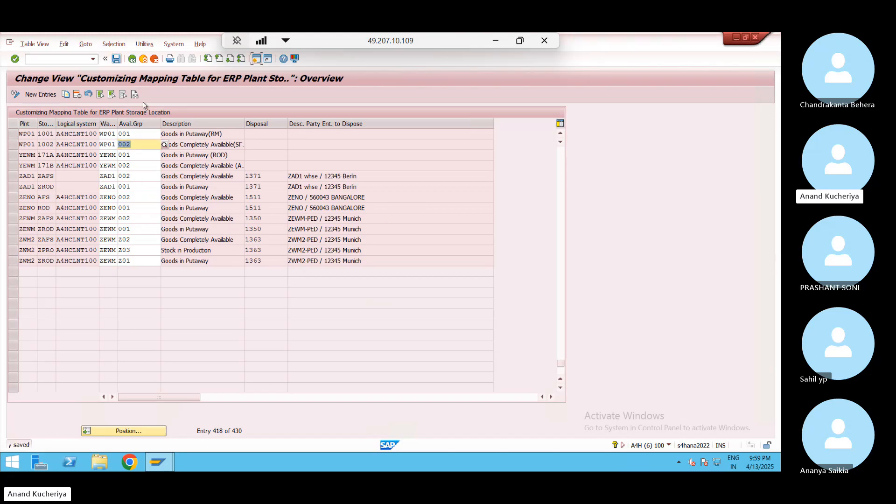
key(alt+Tab)
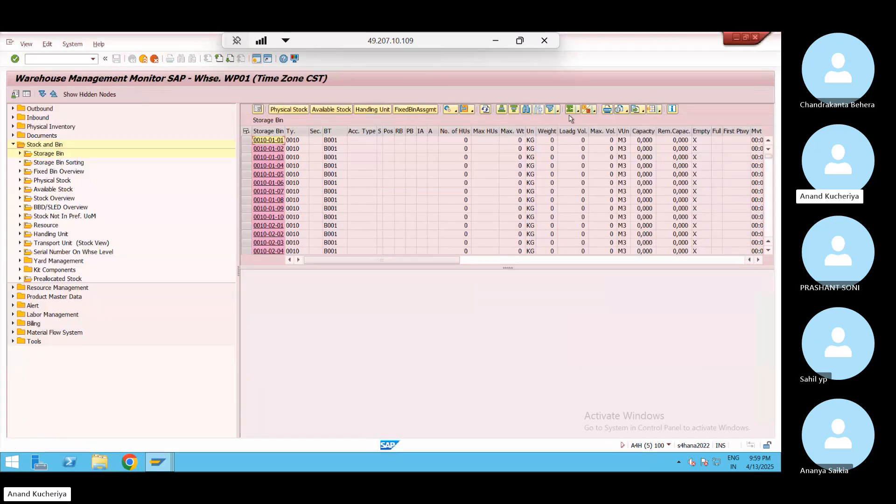
click(495, 41)
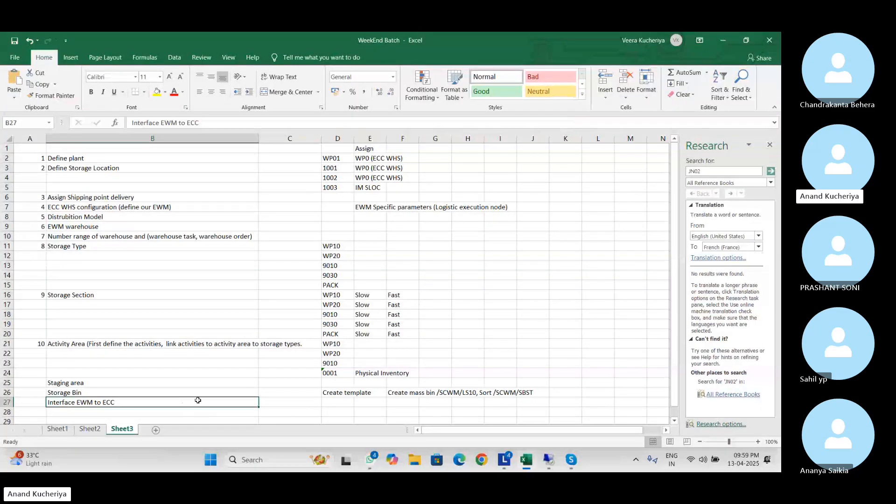
Select cell B29 and minimise the WeekEnd Batch workbook to show the Skype call
click(205, 419)
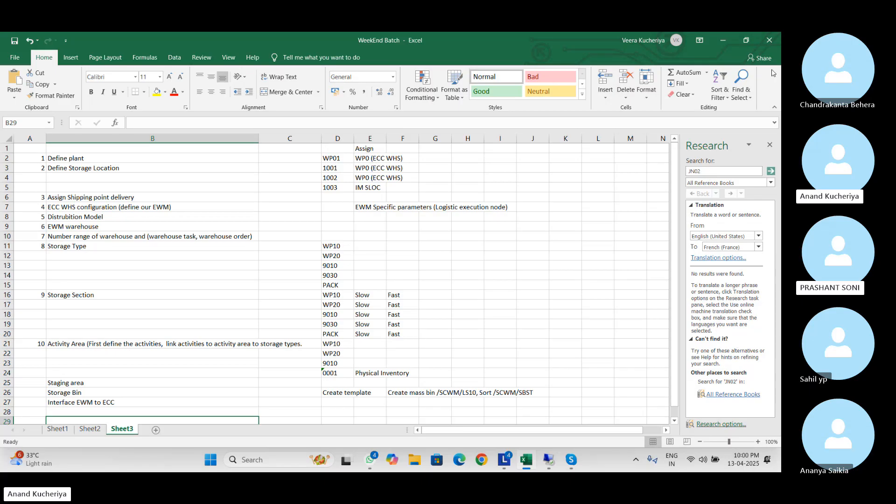
click(728, 45)
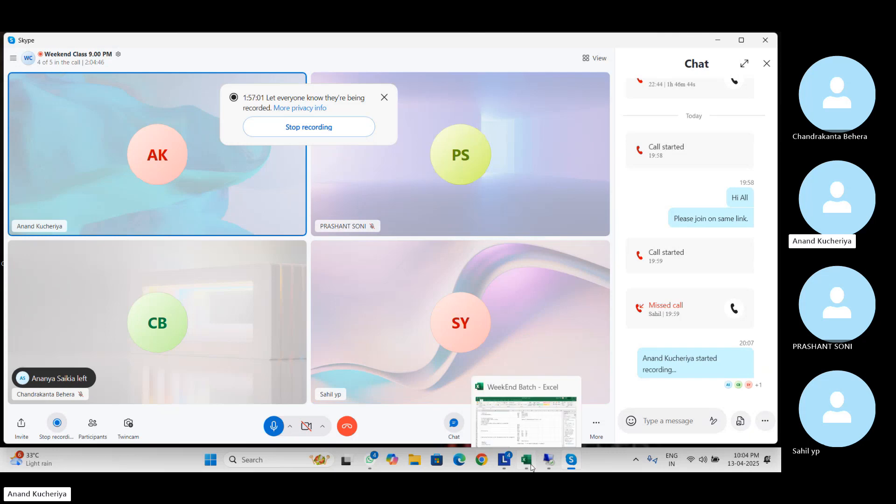
Bring back the WeekEnd Batch workbook and give Sheet1's G9:G11 a thick outline border
click(532, 466)
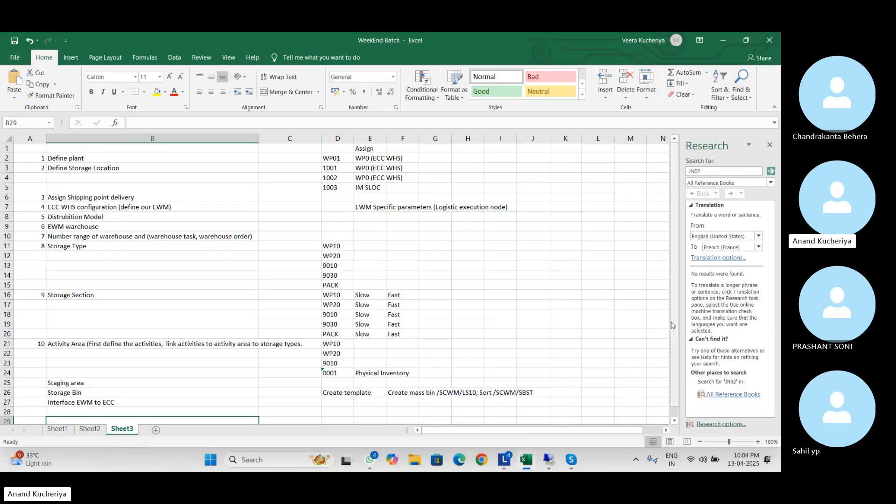
drag(674, 325, 679, 256)
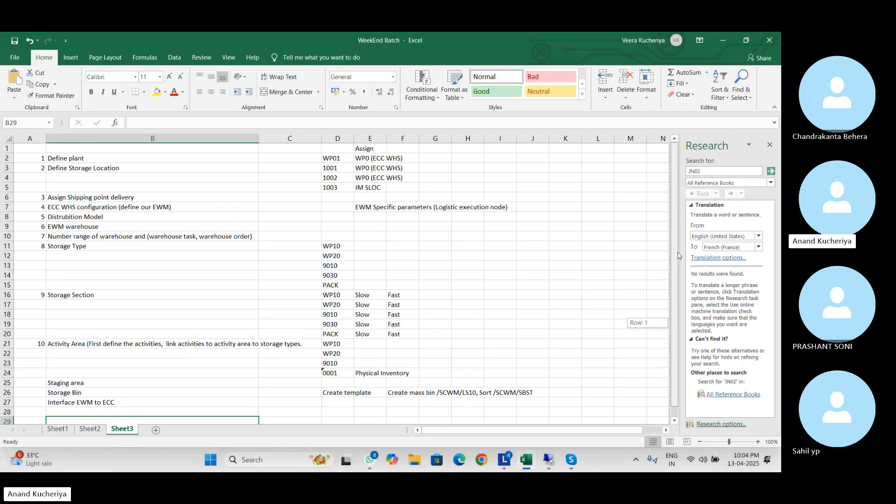
click(58, 430)
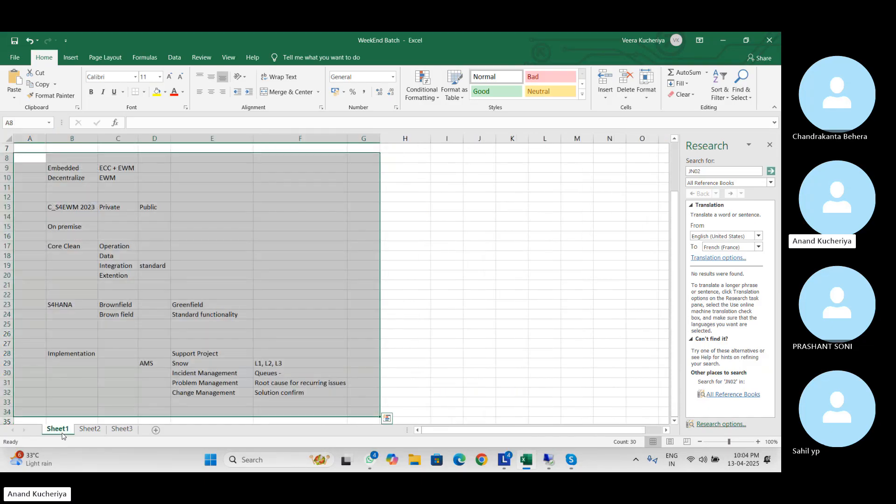
click(373, 304)
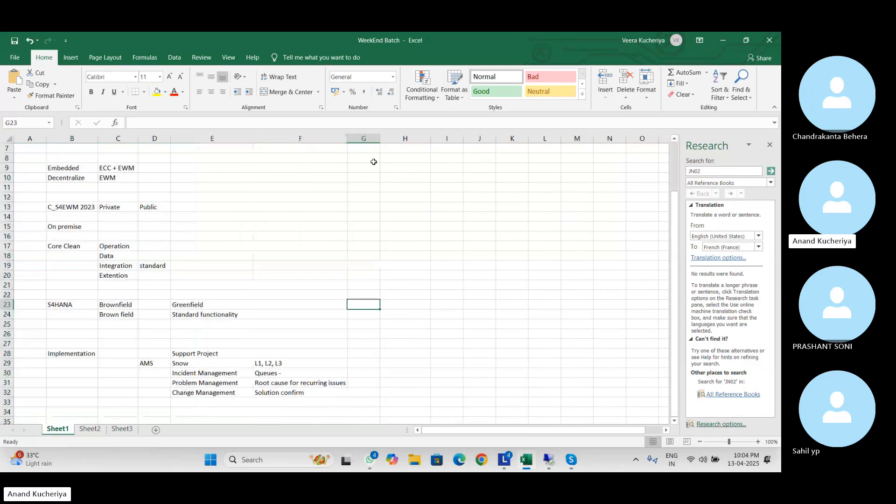
drag(353, 169, 362, 187)
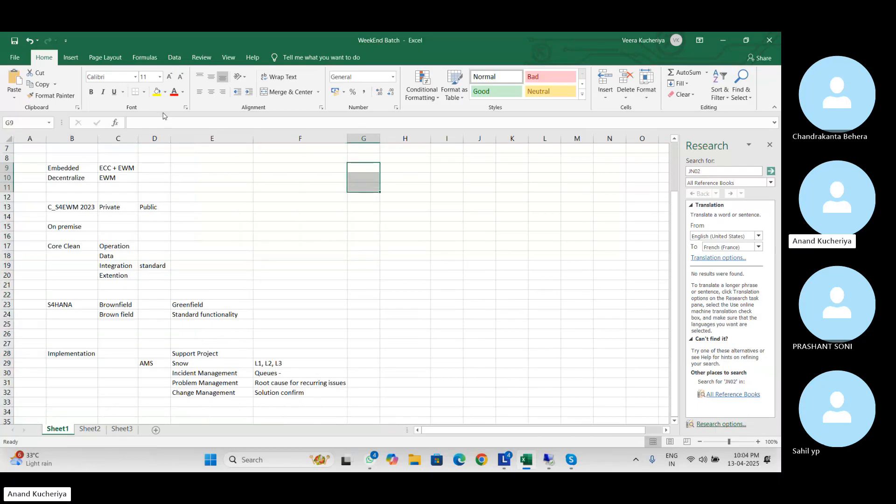
click(144, 92)
click(154, 204)
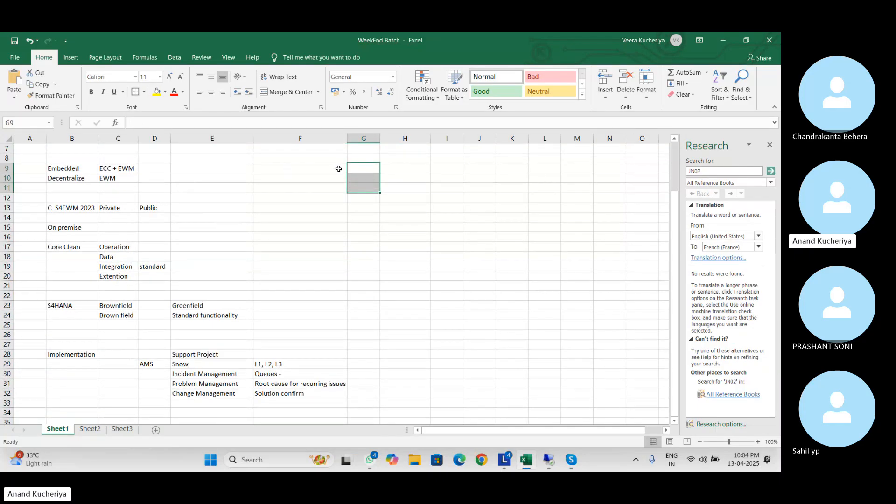
Enter the heading 'S4HANA 1' in cell G8
click(358, 160)
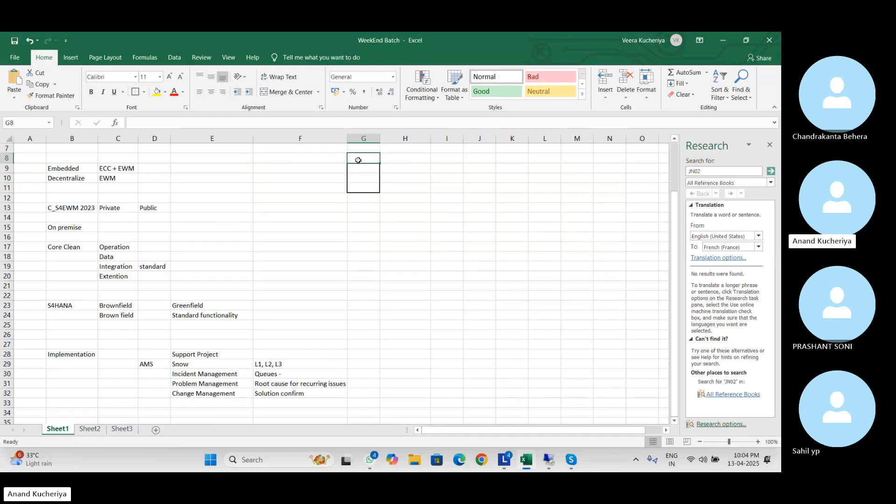
text(S4)
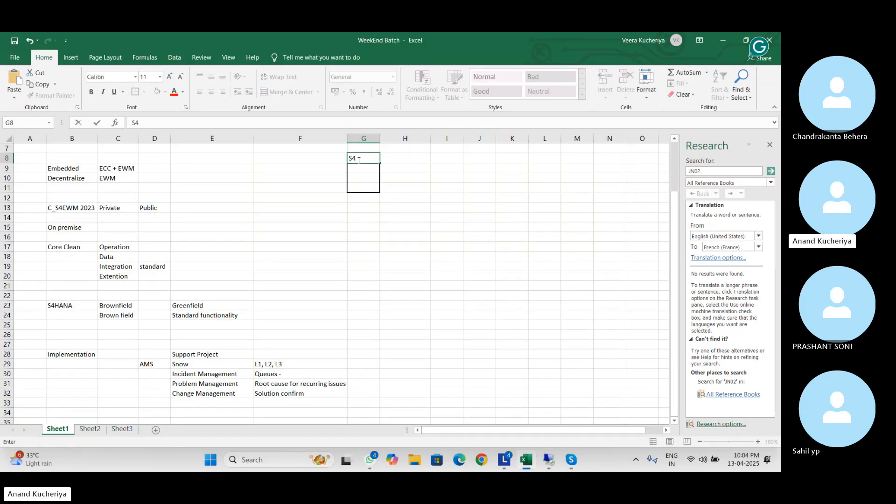
text(HANA 1)
click(453, 156)
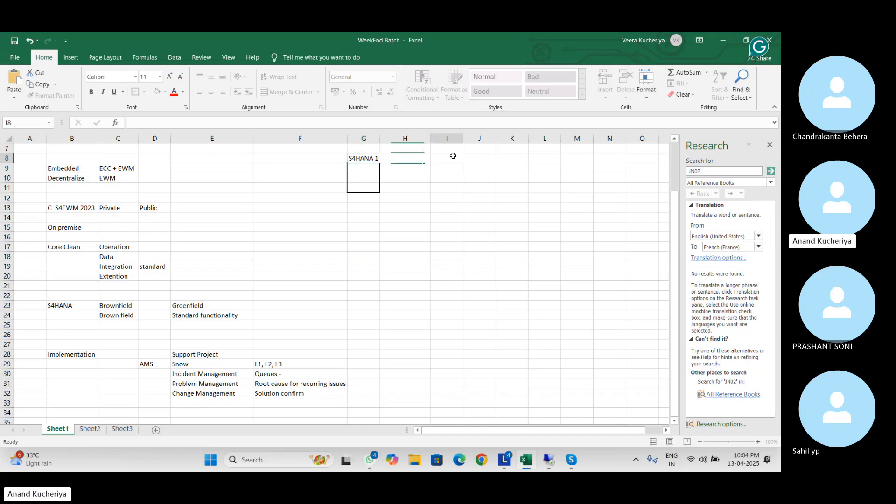
Outline I9:I11 as a box and head it 'S4HANA EWM' in I8
drag(452, 167, 452, 188)
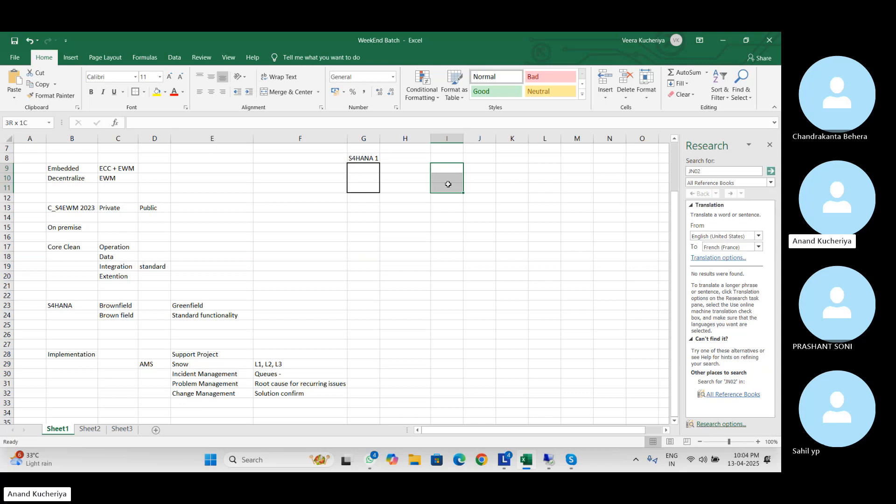
click(133, 95)
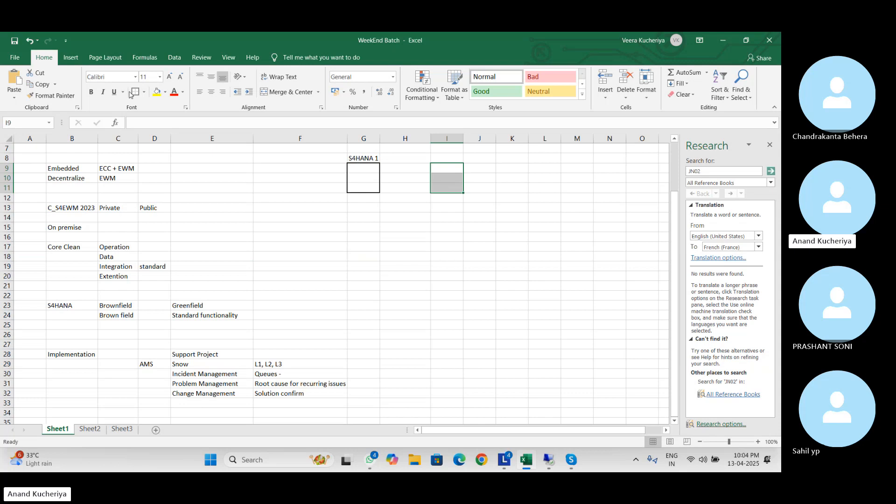
click(438, 157)
text(S4)
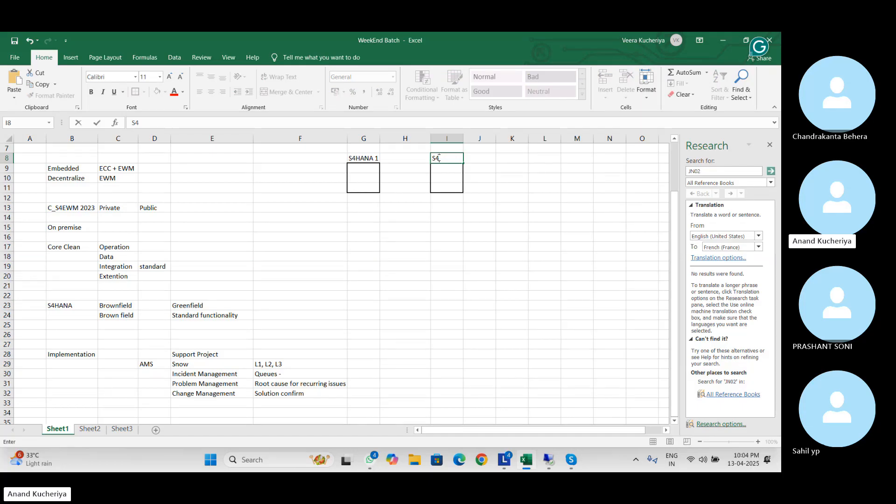
text(HANA EWM)
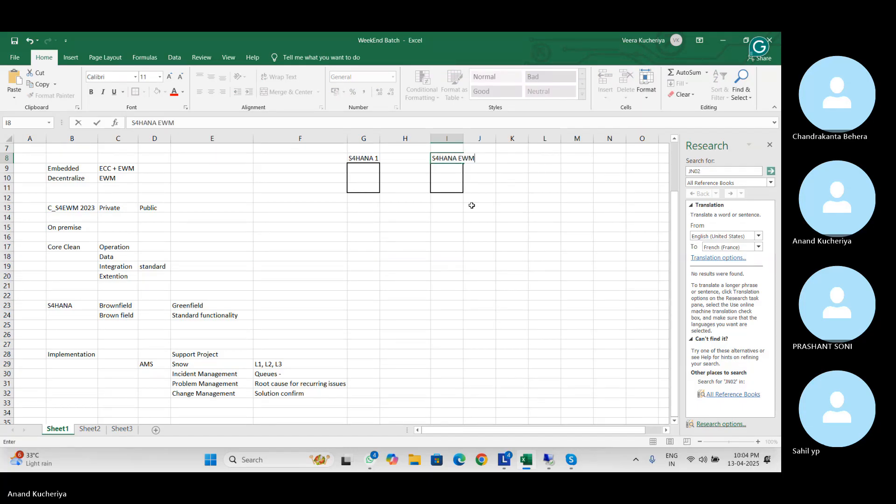
click(472, 205)
click(449, 170)
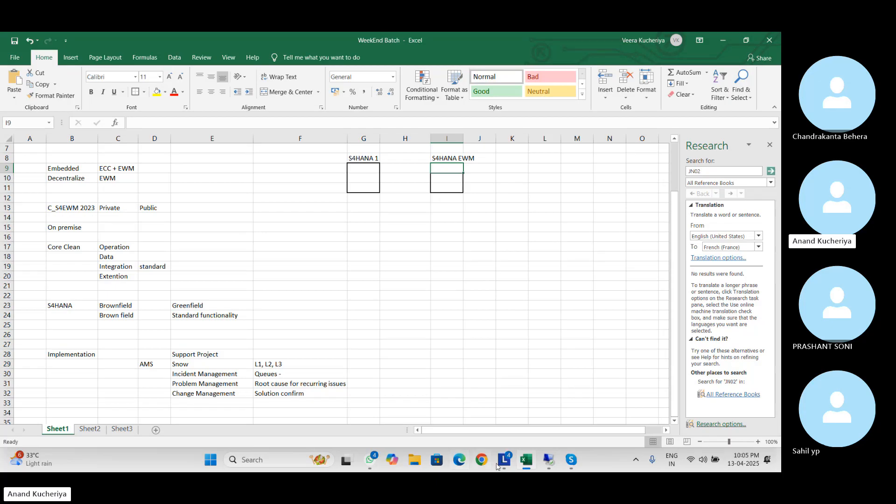
Run /nspro and expand the Reference IMG to EWM Master Data, then minimise SAP
mouse_move(550, 464)
click(556, 410)
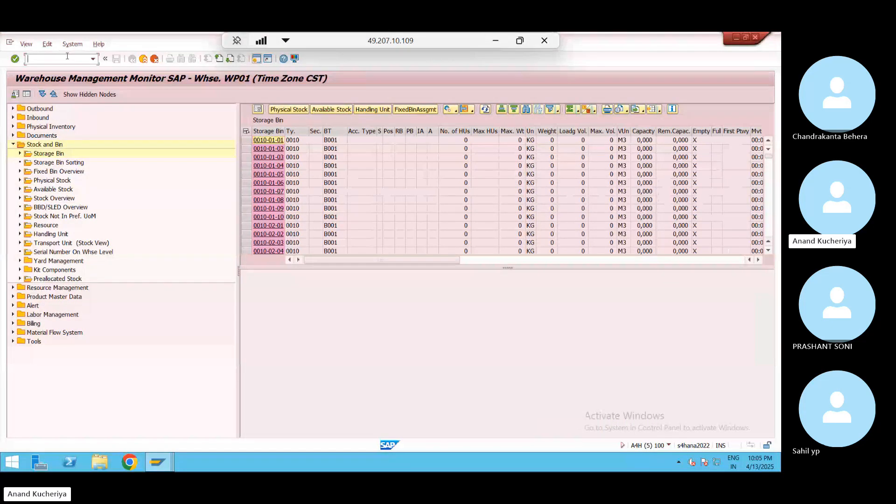
text(/nspro)
key(Return)
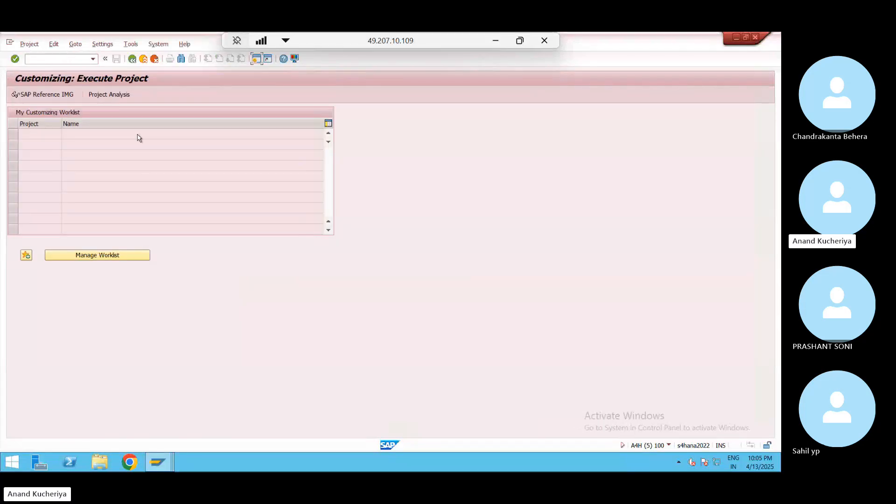
click(65, 95)
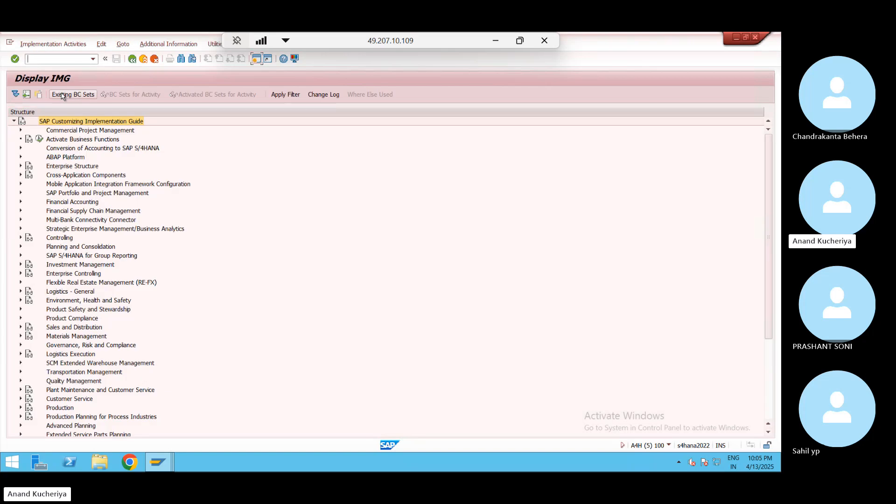
click(21, 363)
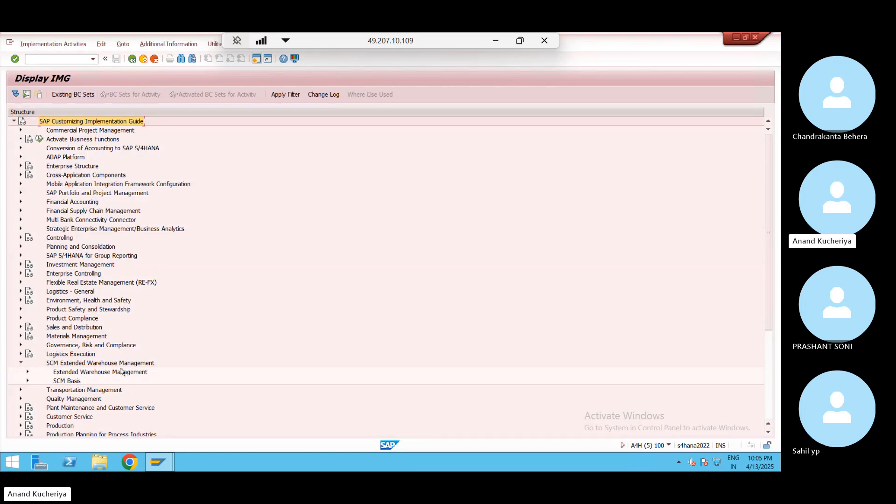
click(27, 372)
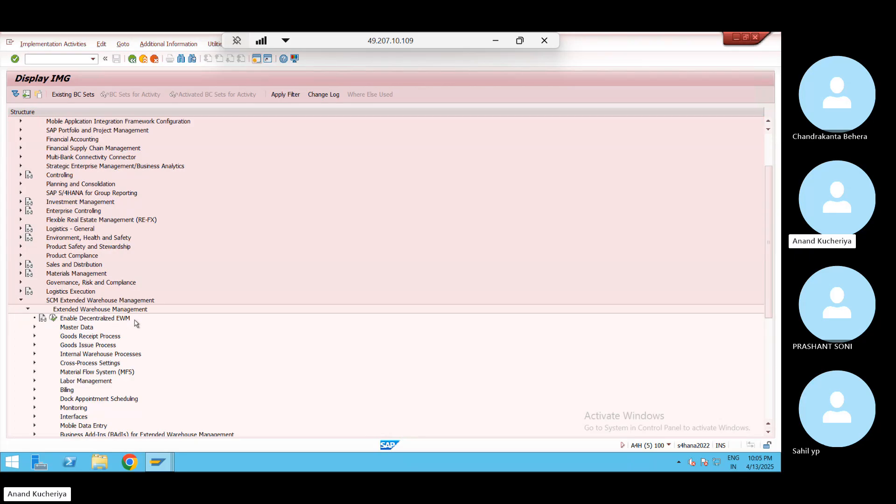
click(34, 328)
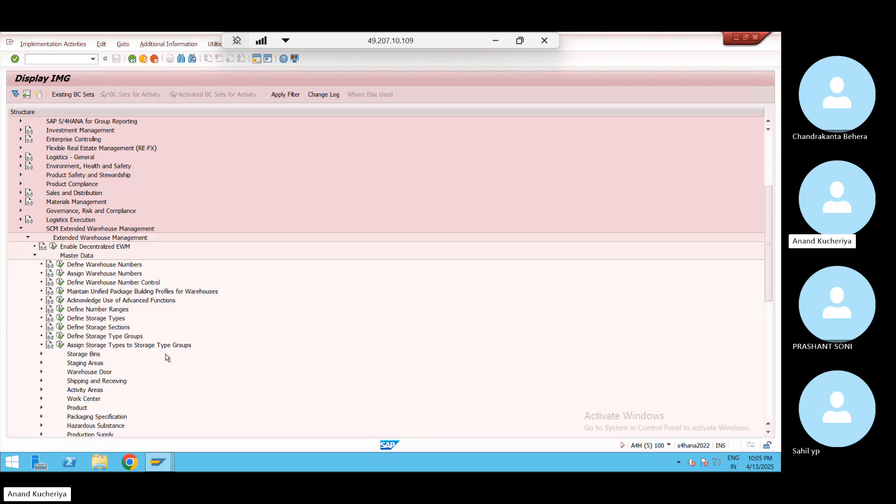
key(alt+Tab)
key(alt+Tab)
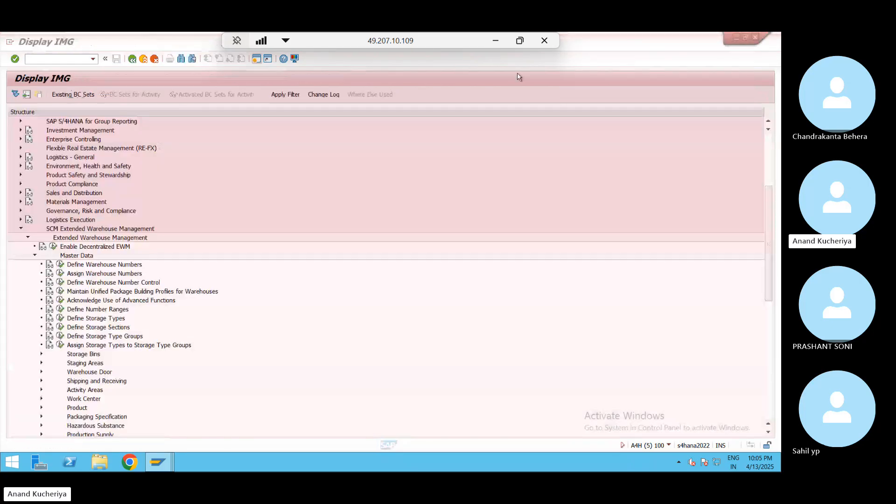
click(497, 42)
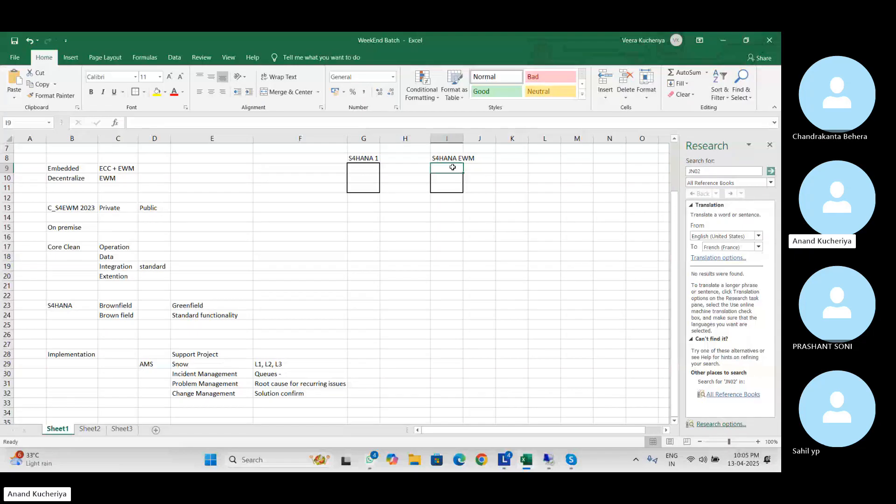
Copy Sheet3's checklist items 6–10 and paste them into Sheet1 at K9
drag(452, 167, 452, 189)
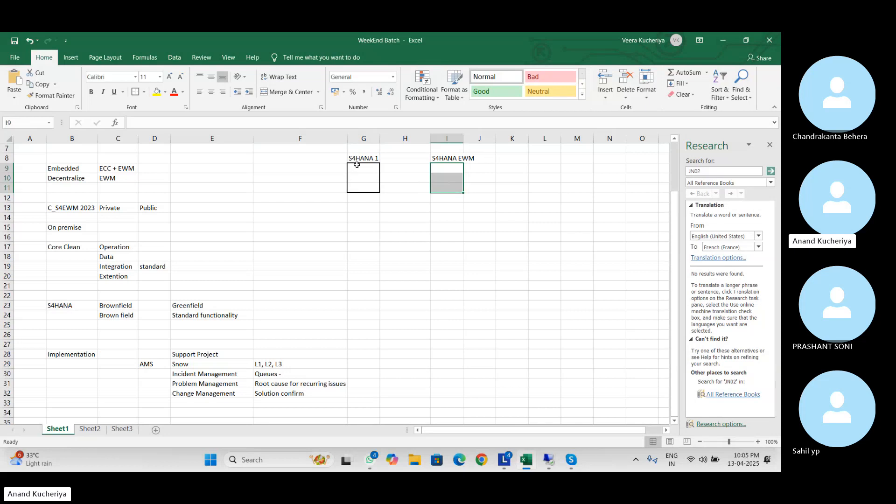
drag(355, 167, 358, 187)
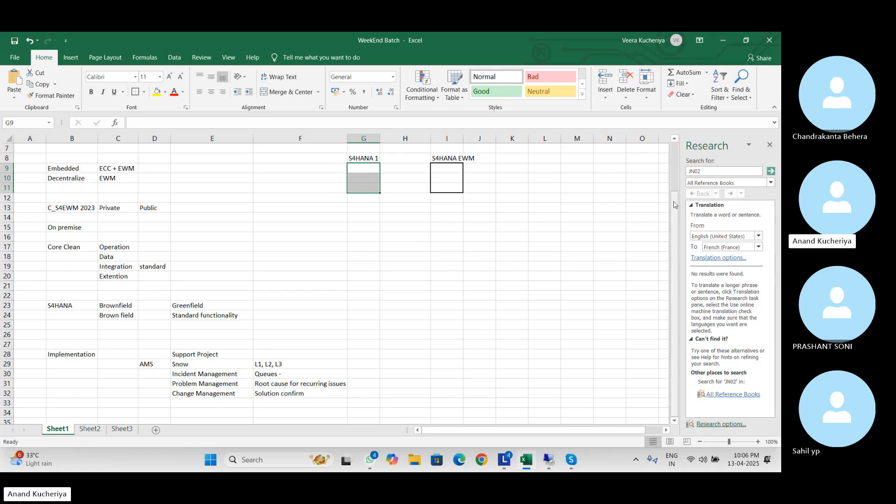
drag(675, 205, 675, 267)
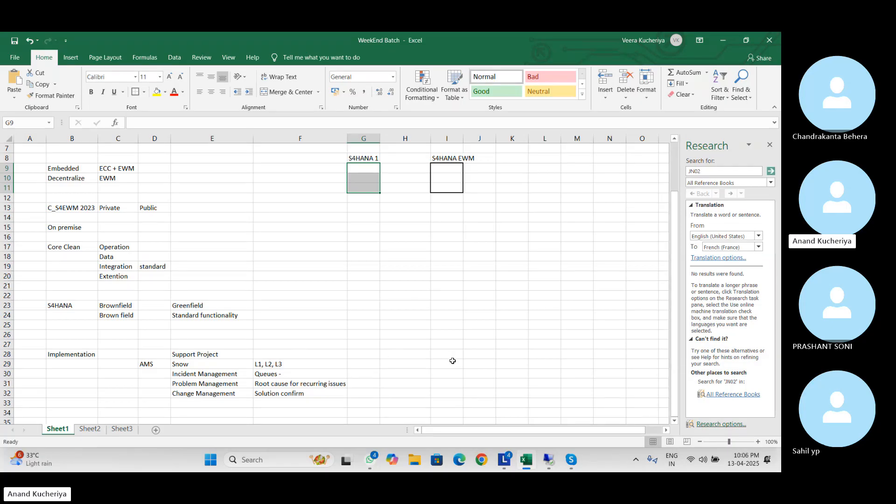
click(122, 429)
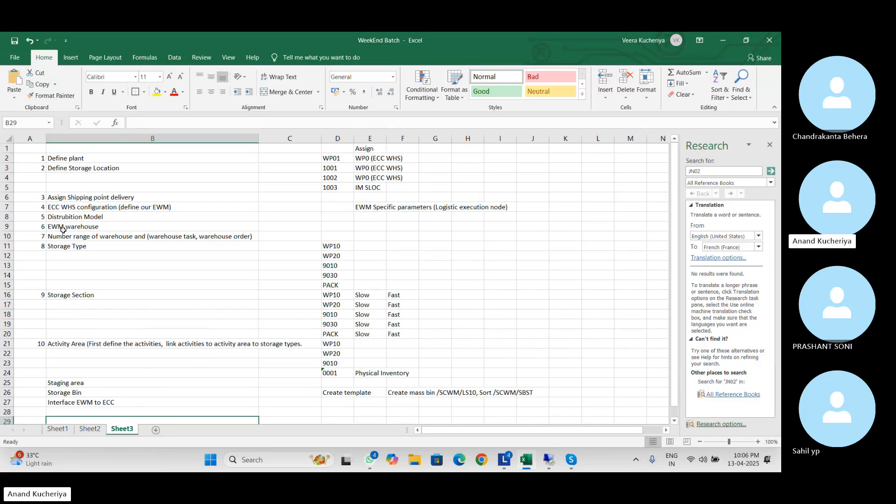
drag(43, 226, 525, 401)
key(ctrl+c)
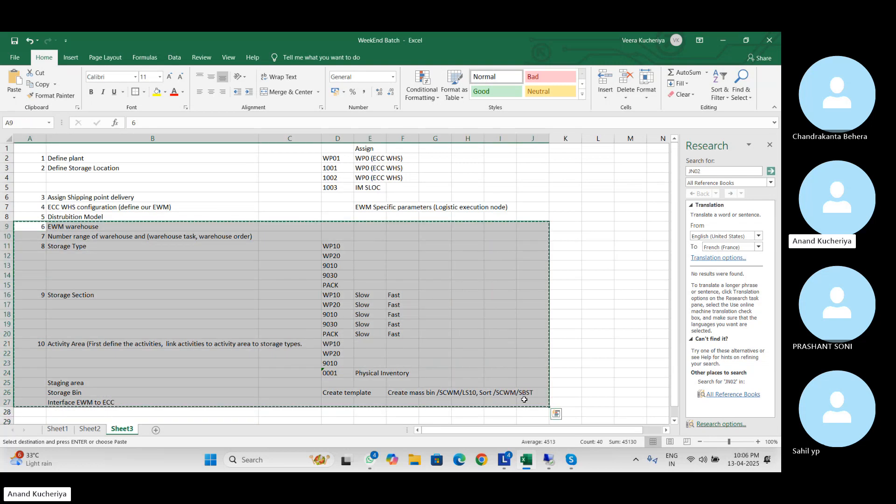
click(59, 422)
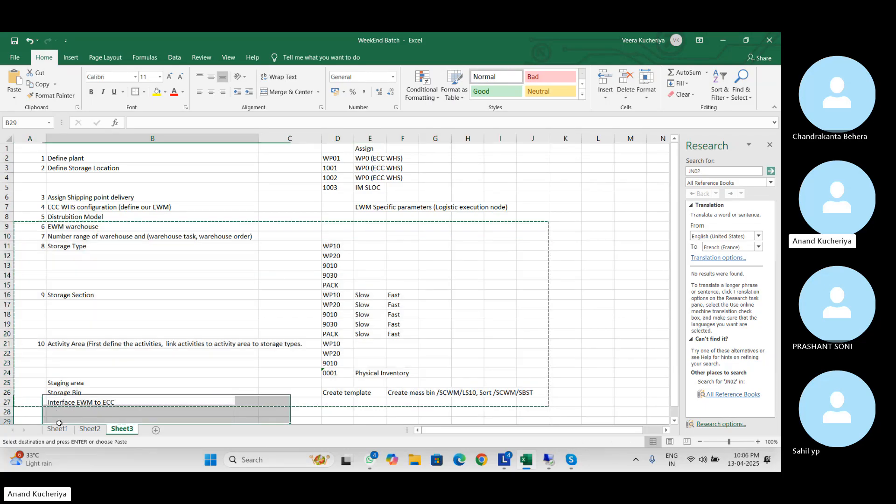
click(58, 427)
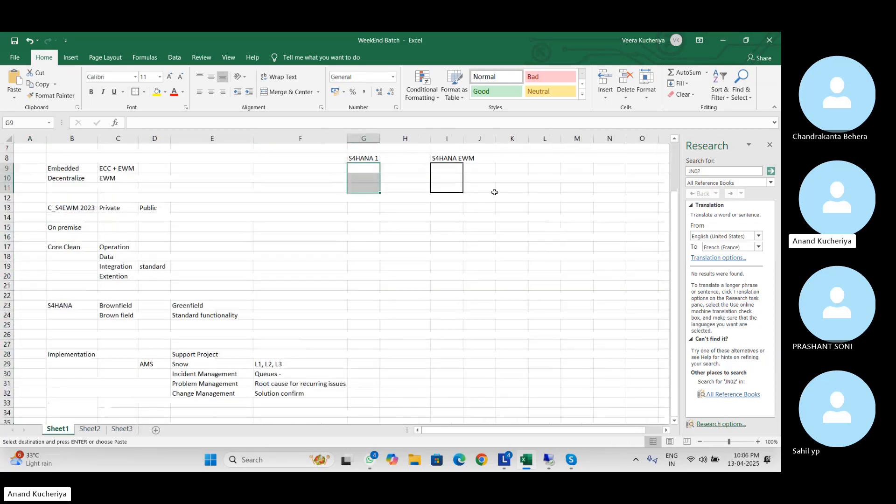
click(511, 170)
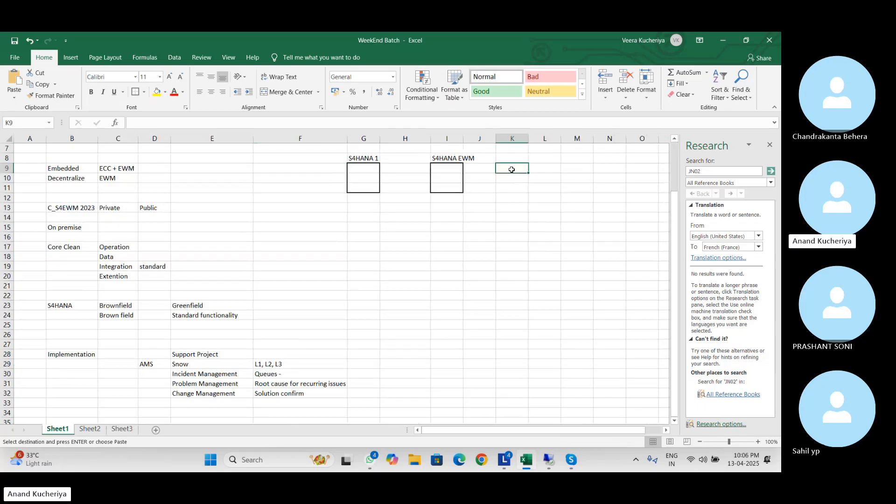
key(Return)
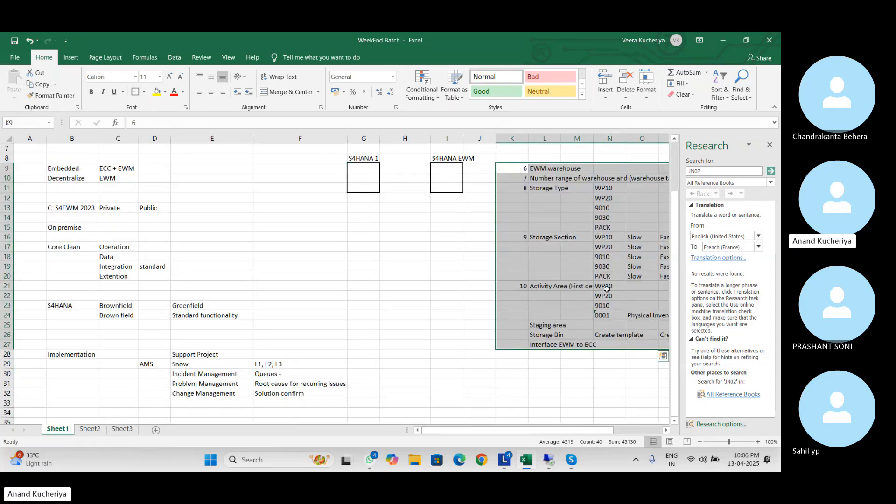
Enter step 11, 'Creation SCU', in K28:L28 below Interface EWM to ECC
click(445, 177)
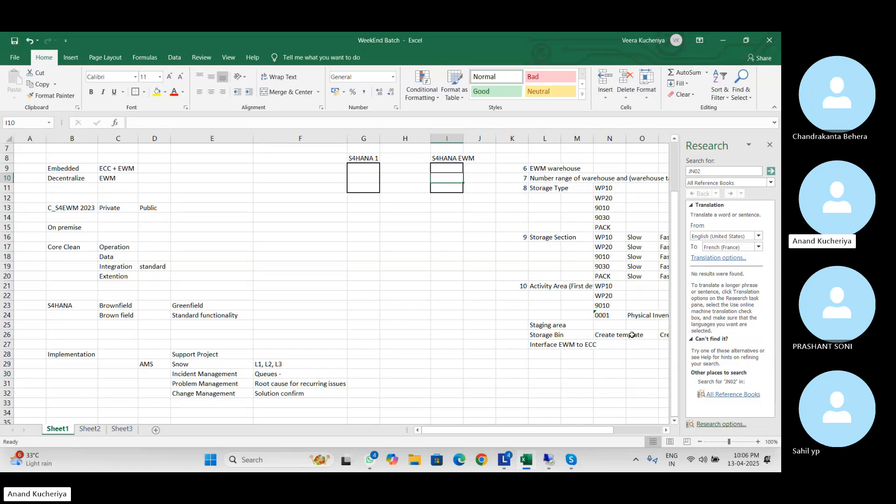
click(538, 357)
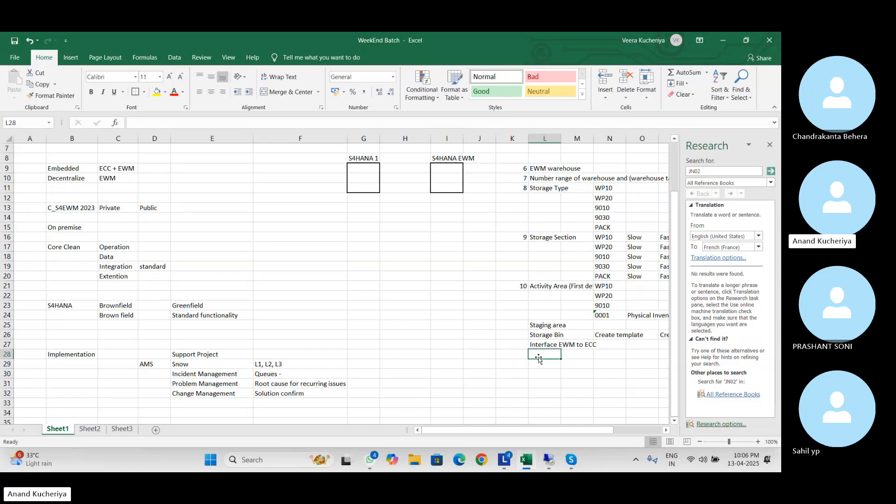
click(521, 355)
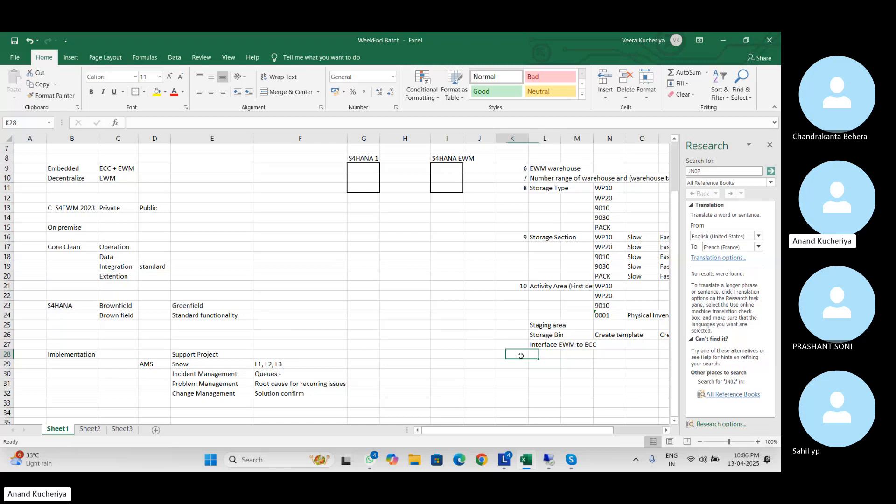
text(11)
key(Tab)
text(C)
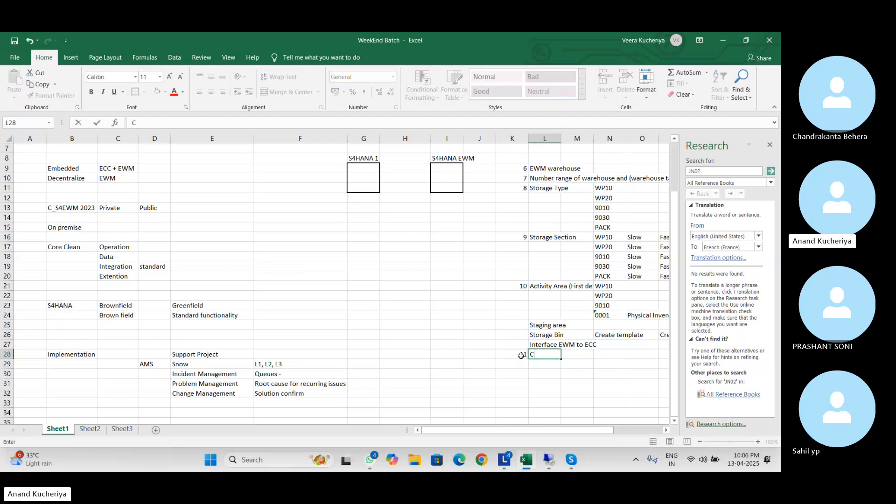
text(reation S)
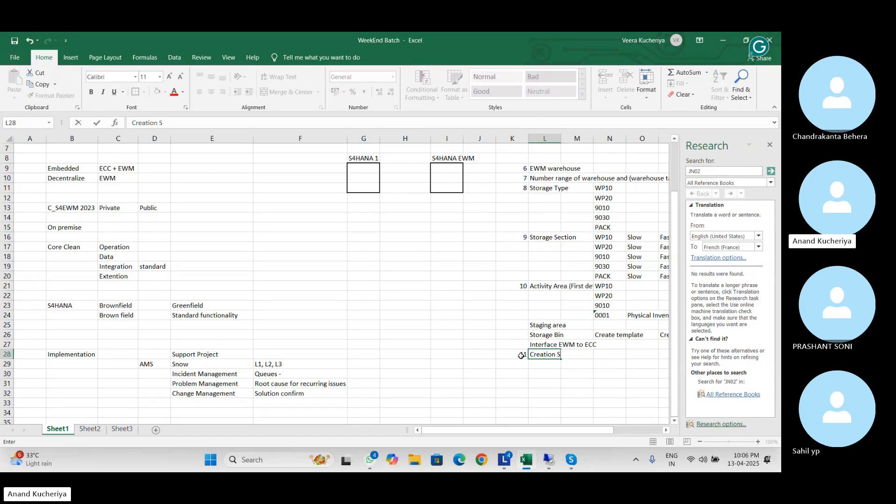
text(CU)
key(Return)
click(547, 375)
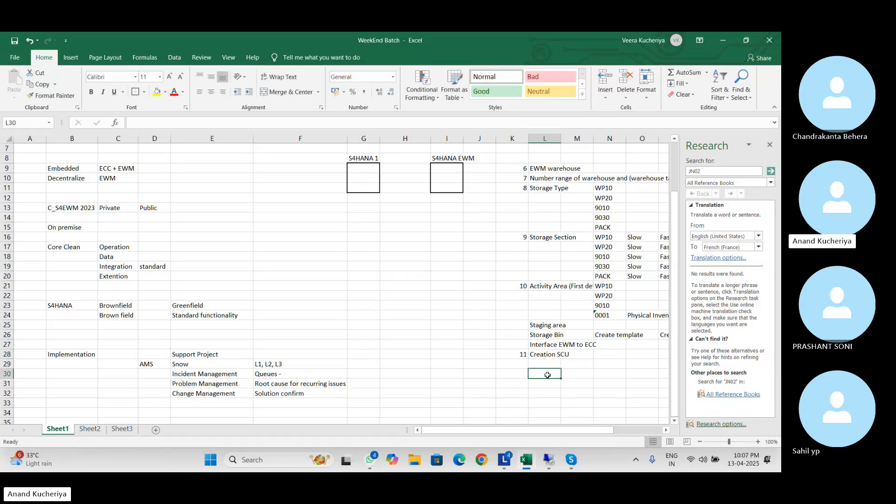
click(361, 363)
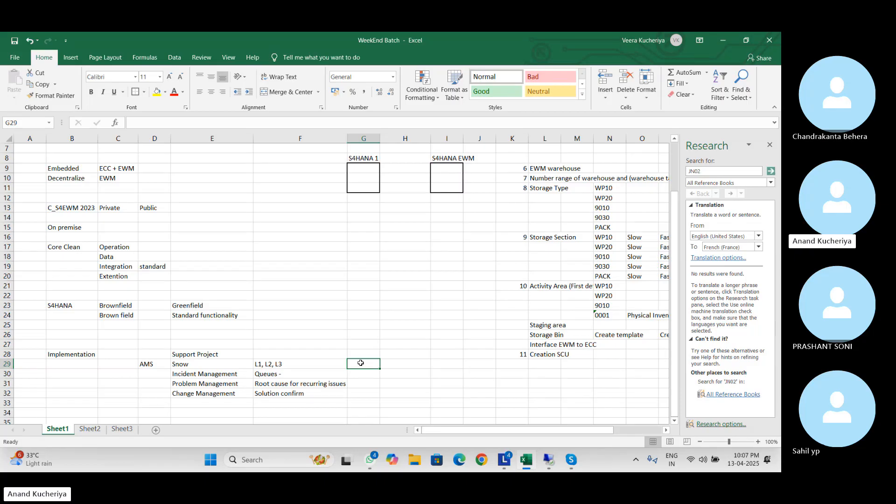
Type the note 'BP S4' in cell G29
click(520, 365)
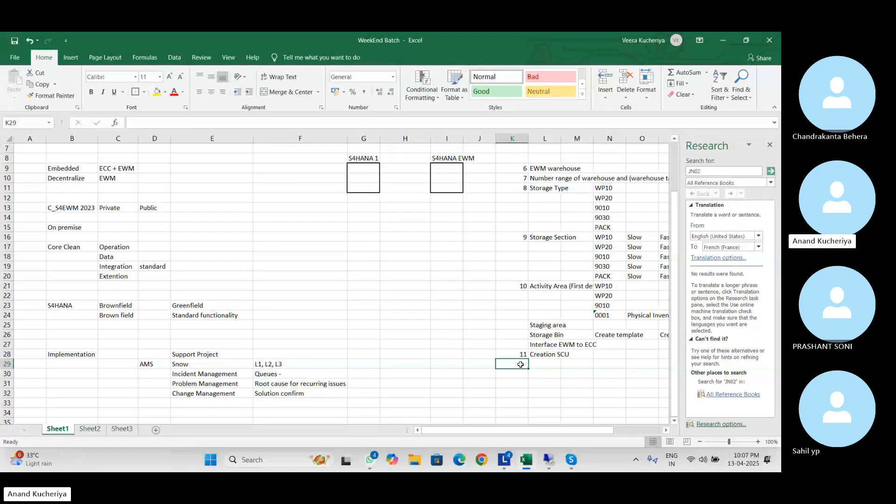
click(363, 366)
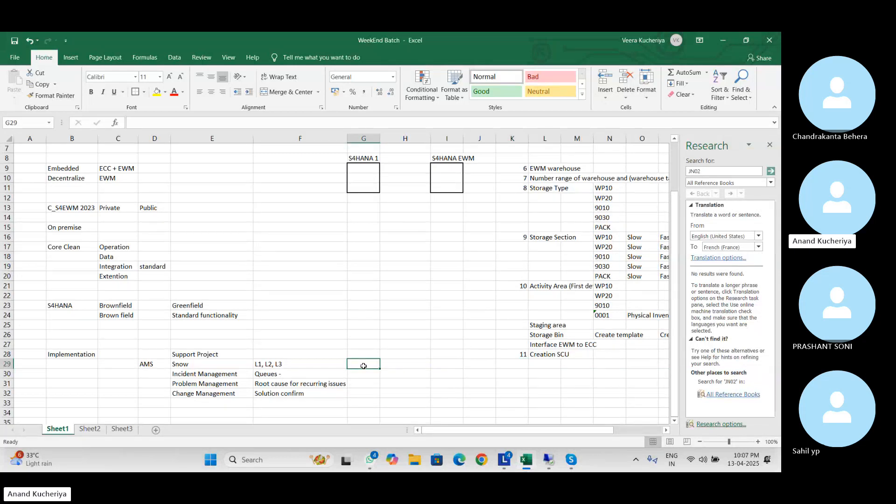
text(BP)
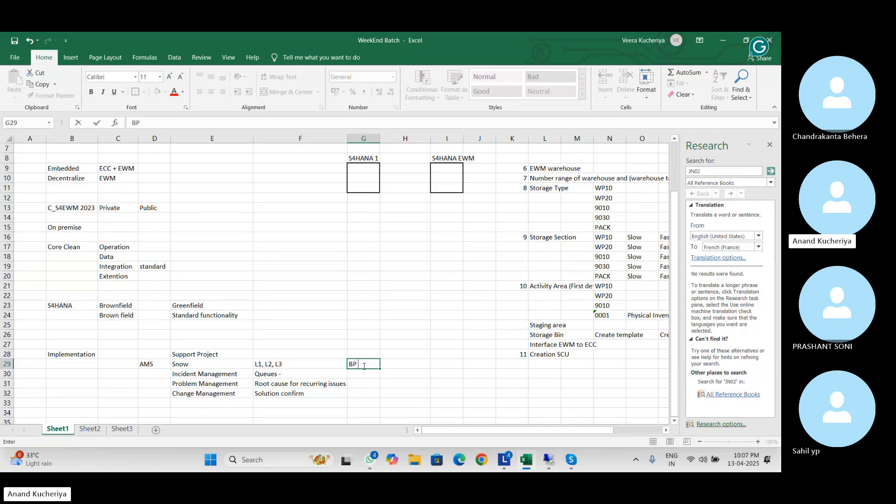
text( S4)
Rename the G8 heading from 'S4HANA 1' to 'S4HANA(ECC)'
click(363, 158)
click(180, 123)
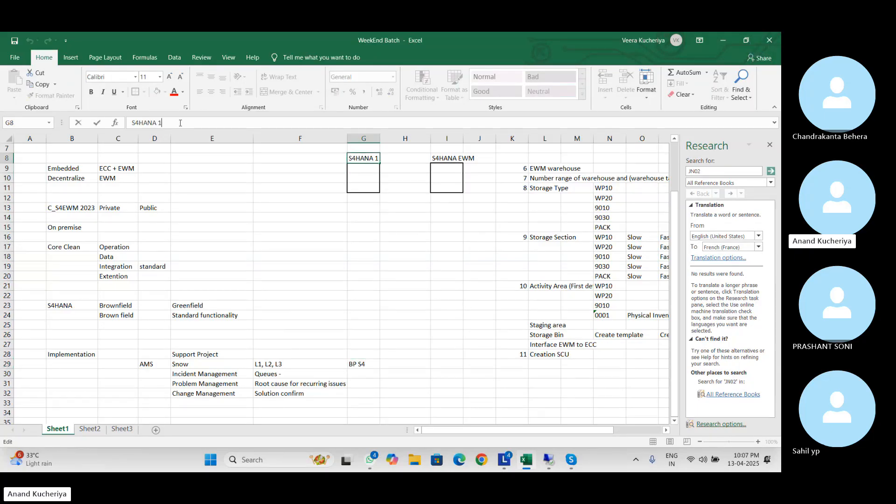
key(BackSpace)
key(BackSpace)
text(()
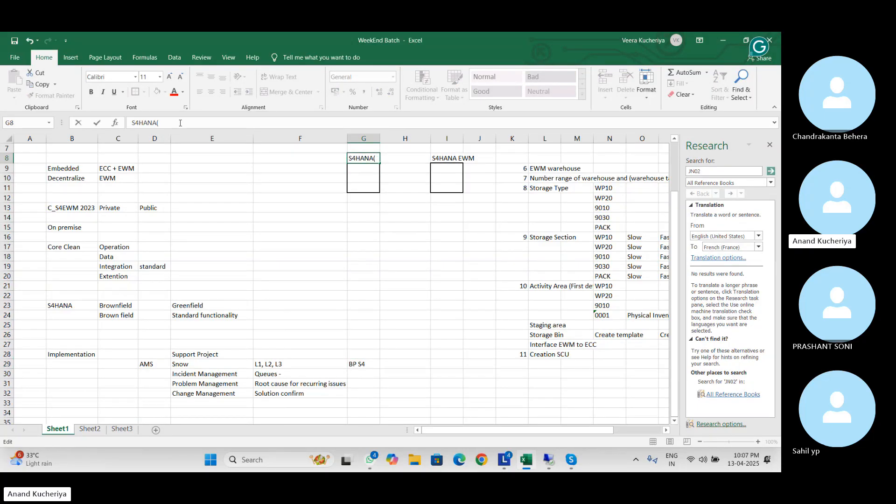
text(ECC))
click(234, 207)
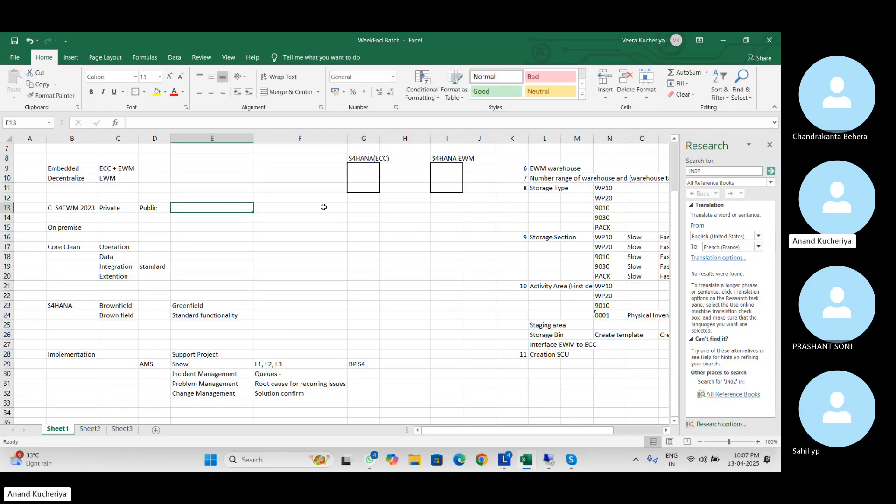
Change the G29 note to read 'BP S4 ECC'
double_click(368, 364)
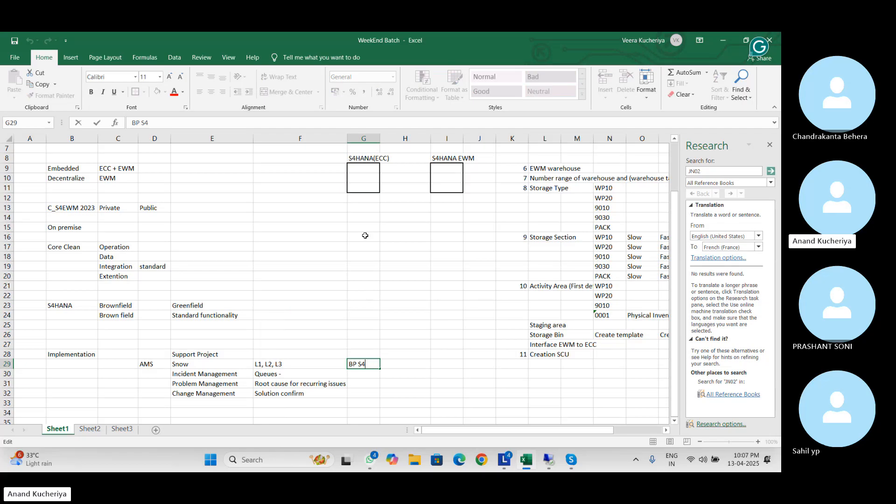
click(359, 158)
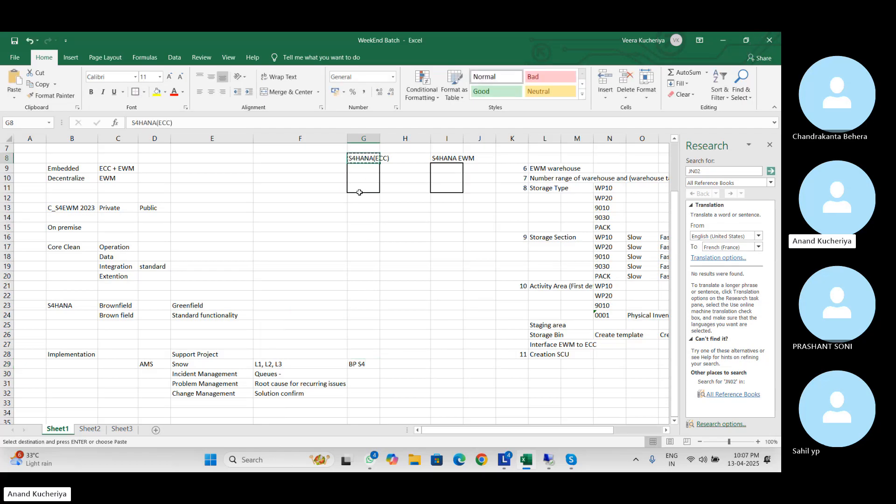
double_click(371, 364)
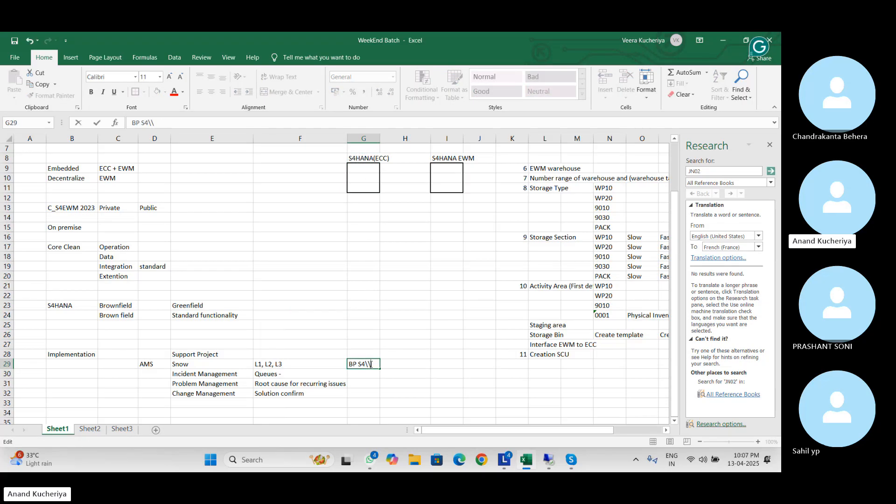
key(BackSpace)
key(BackSpace)
key(BackSpace)
text(S4 ECC)
click(392, 383)
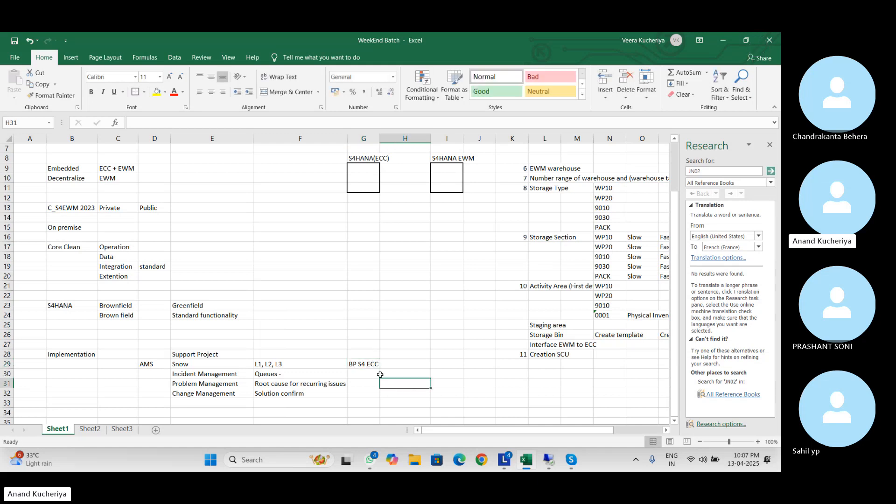
Review the Creation SCU entry, then clear the note from cell G29
click(517, 362)
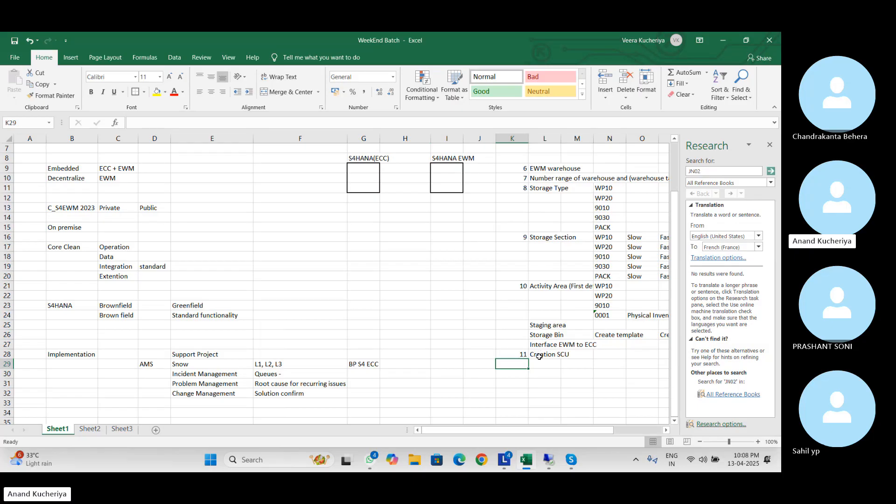
click(539, 354)
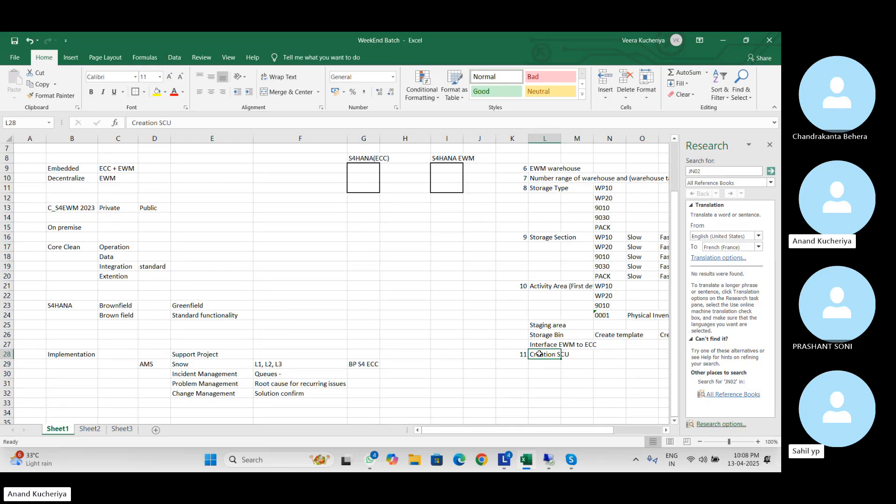
click(365, 365)
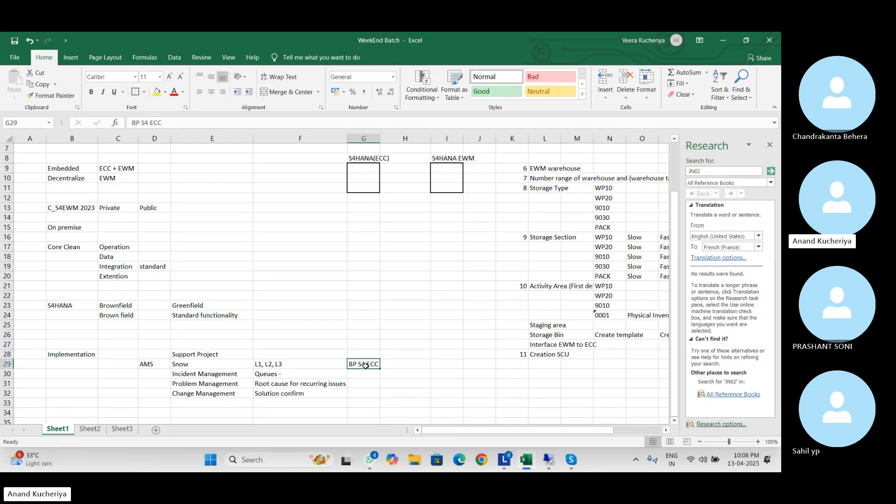
key(Delete)
click(407, 285)
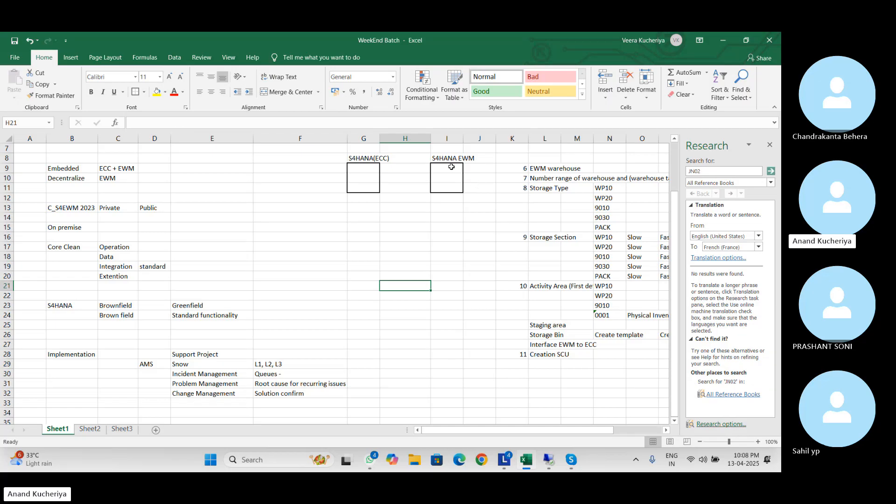
Minimise Excel and restore the remote SAP session showing the Display IMG
click(723, 42)
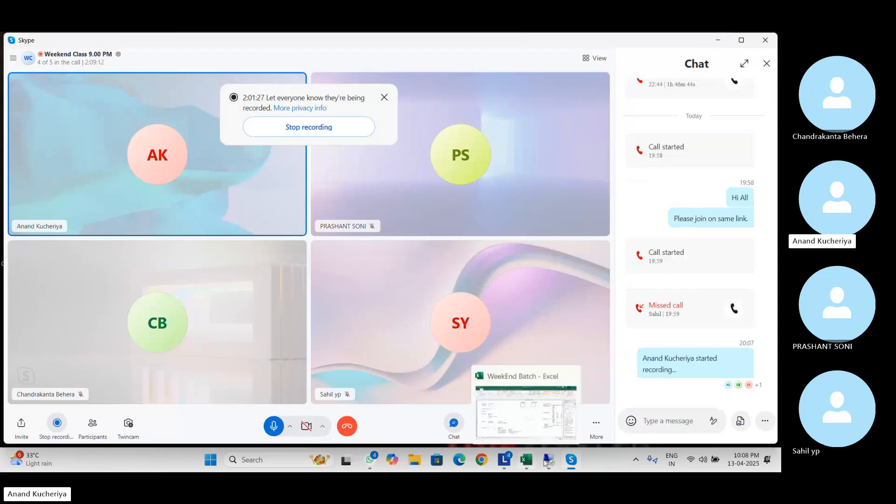
click(549, 406)
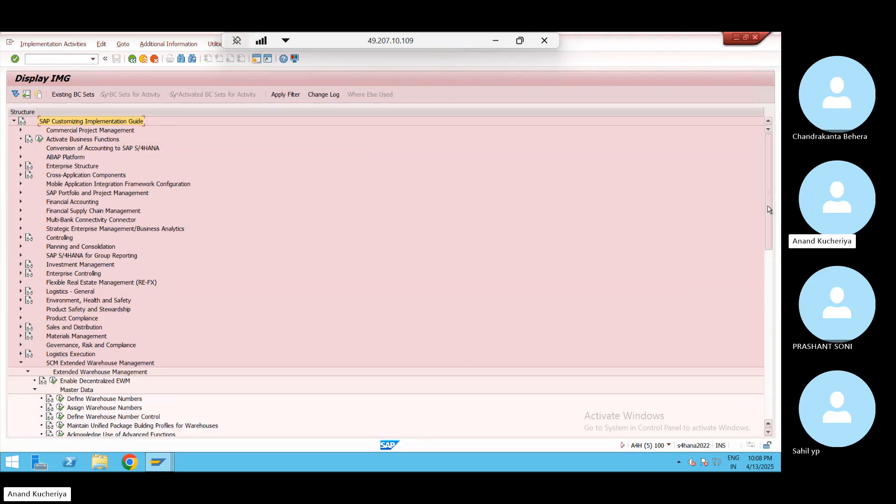
Collapse SCM Extended Warehouse Management and expand Cross-Application Components, showing Bank Directory and SAP Business Partner
drag(768, 215, 760, 270)
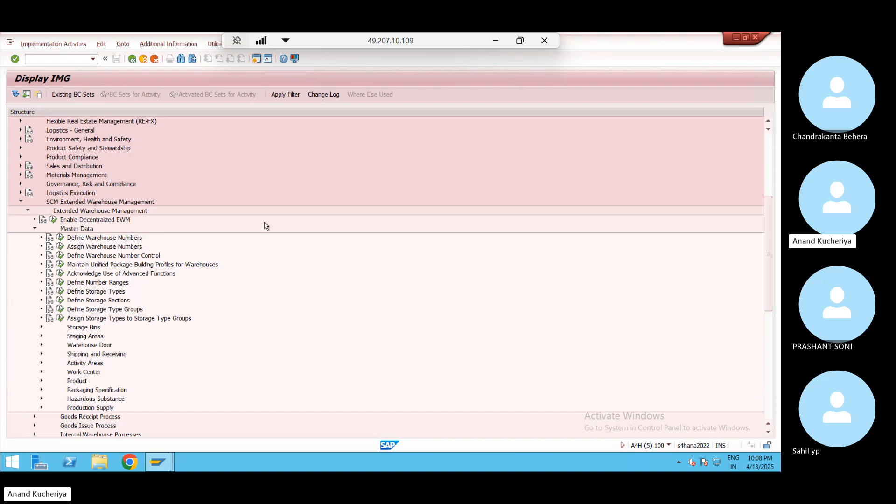
click(21, 201)
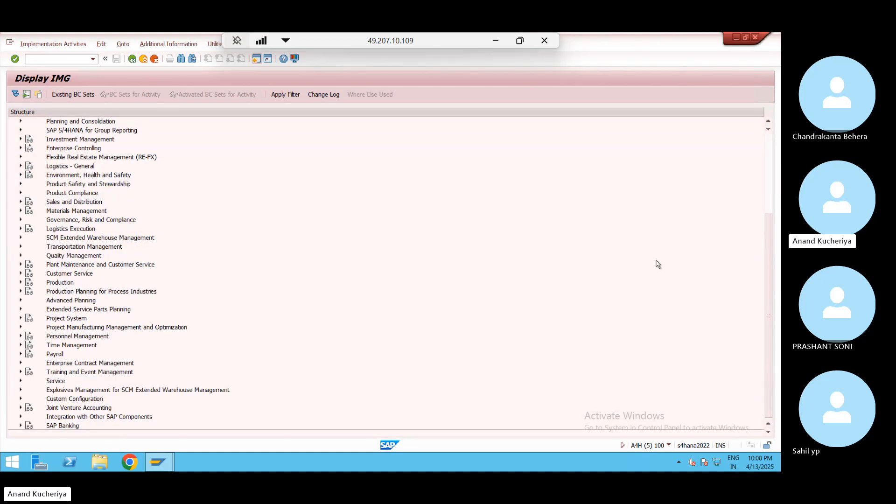
drag(770, 264, 765, 166)
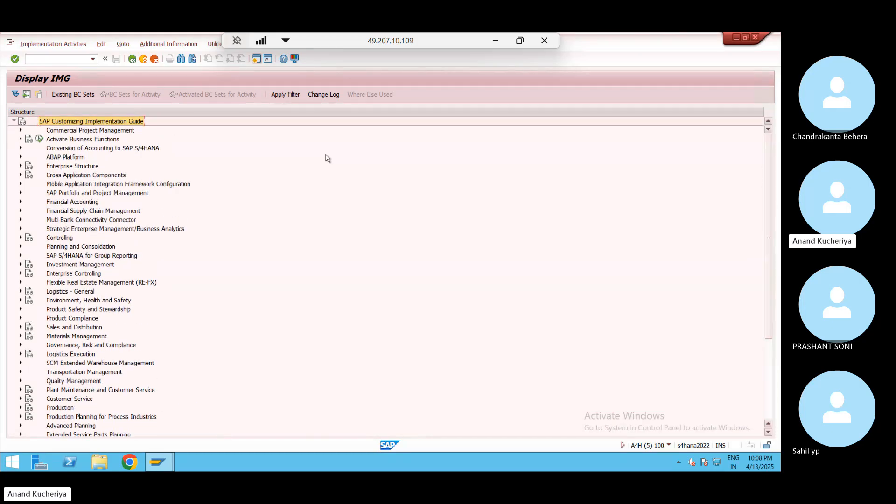
click(20, 175)
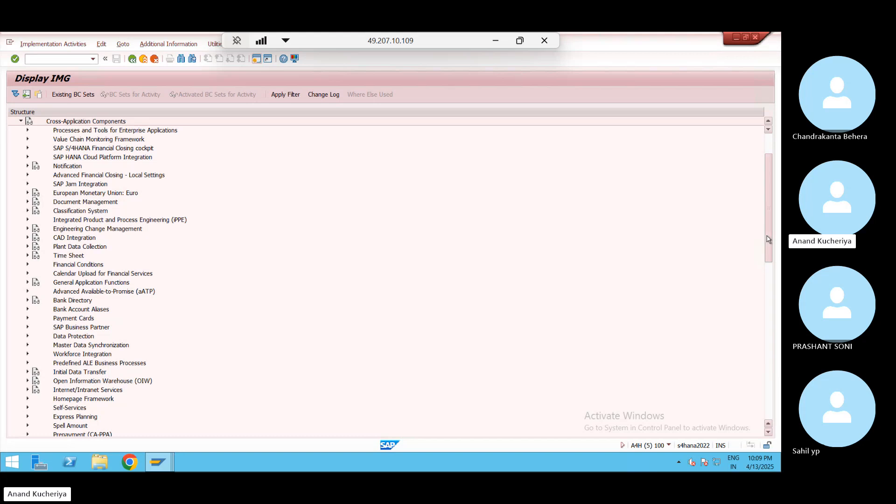
drag(768, 239, 769, 259)
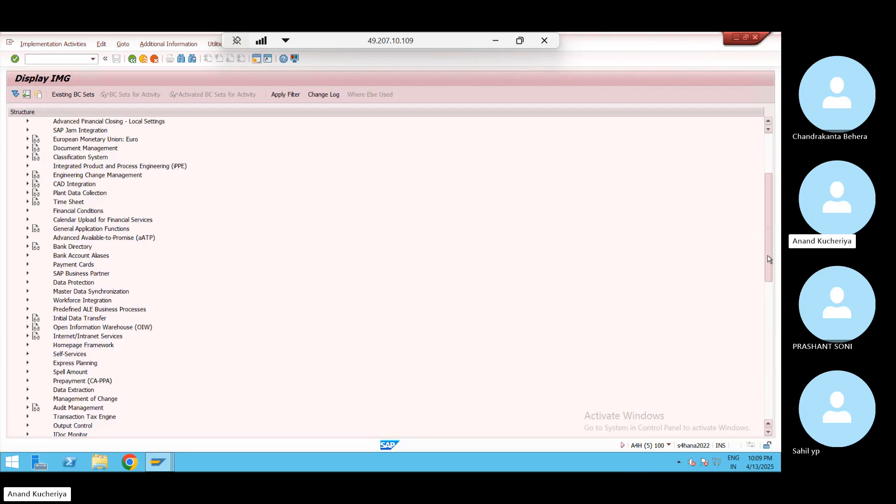
drag(769, 259, 770, 234)
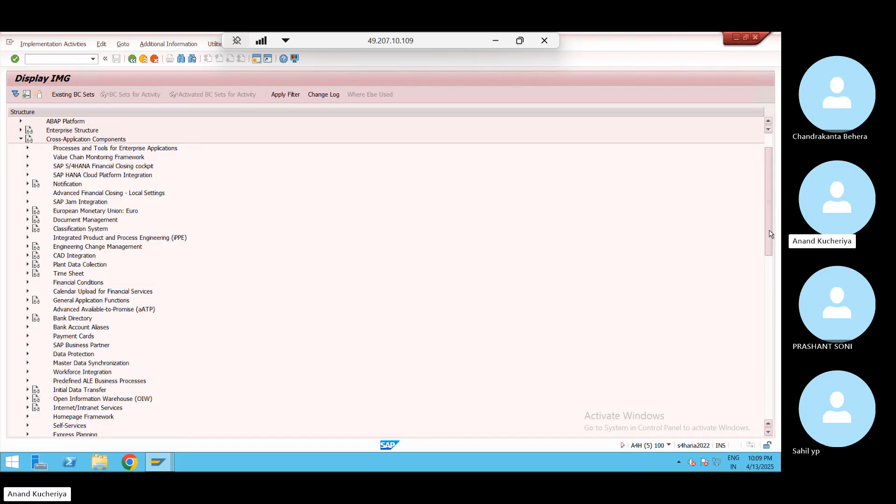
Briefly expand SAP Business Partner, then fold it and Cross-Application Components back up
click(28, 346)
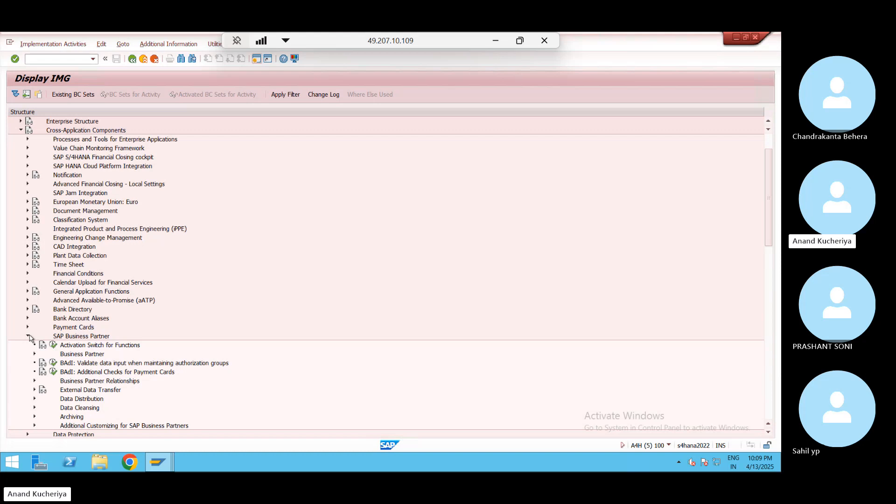
click(28, 336)
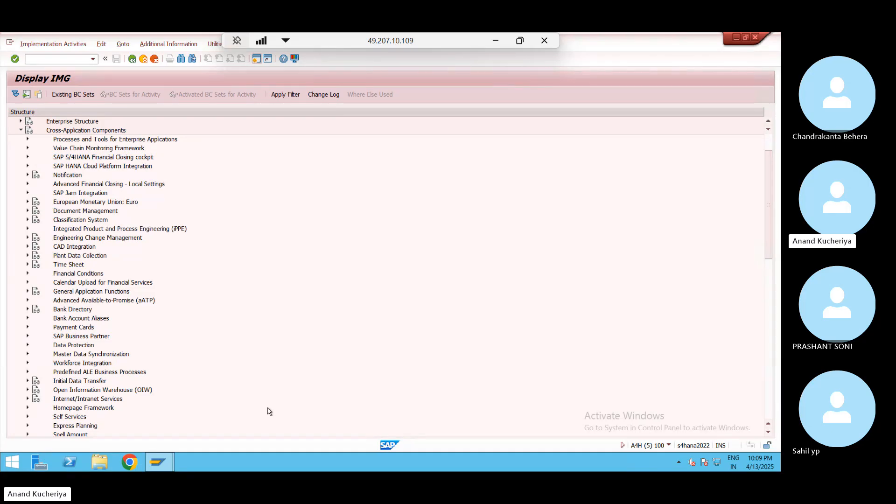
click(21, 130)
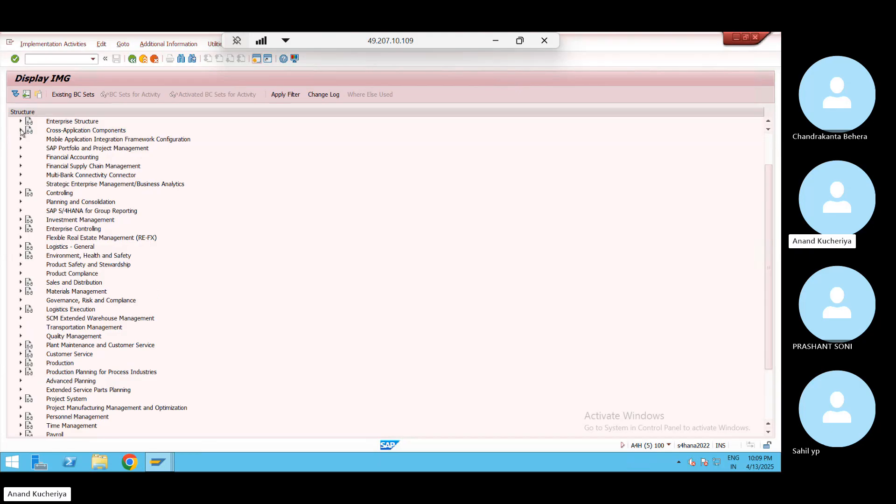
Expand and re-collapse SCM Extended Warehouse Management, then minimize the remote SAP session
click(21, 319)
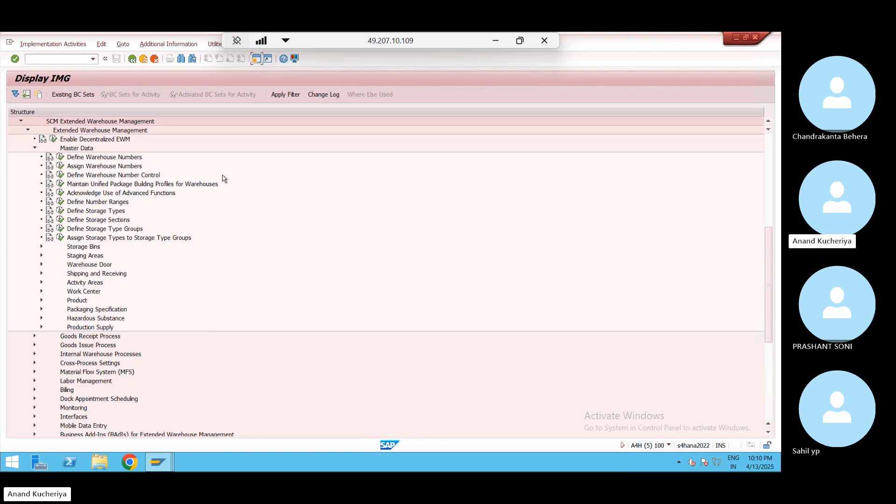
click(765, 152)
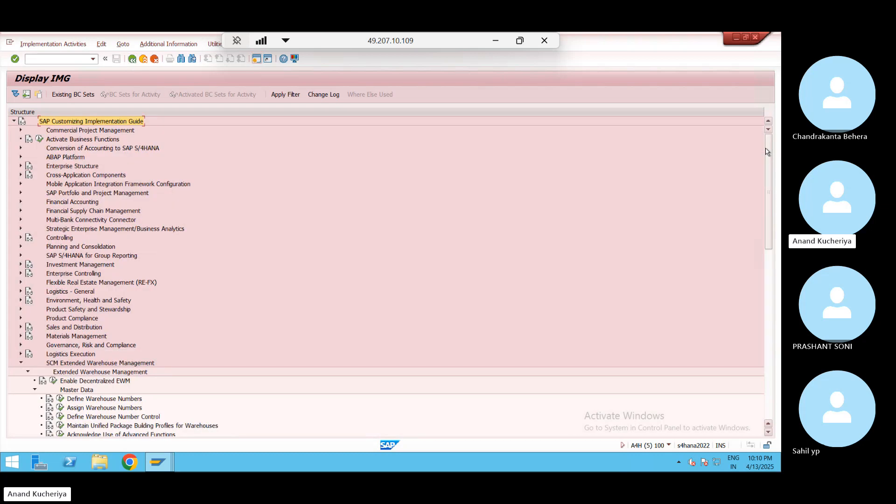
click(20, 363)
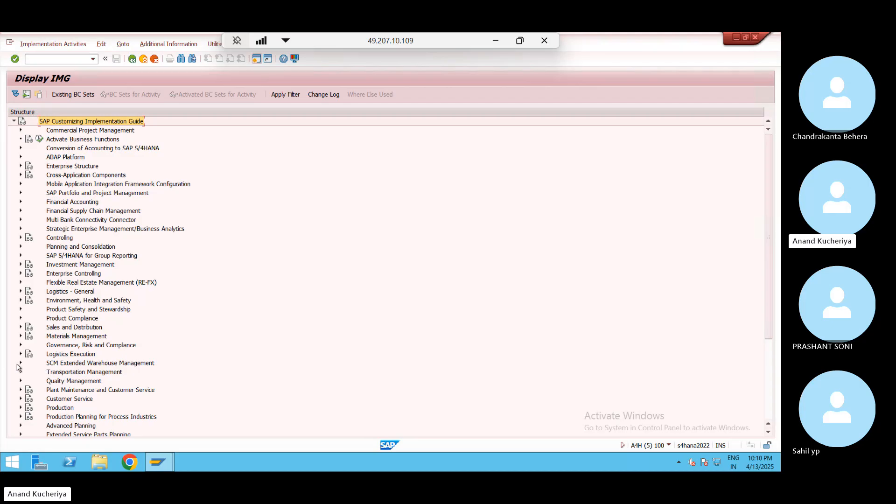
click(496, 42)
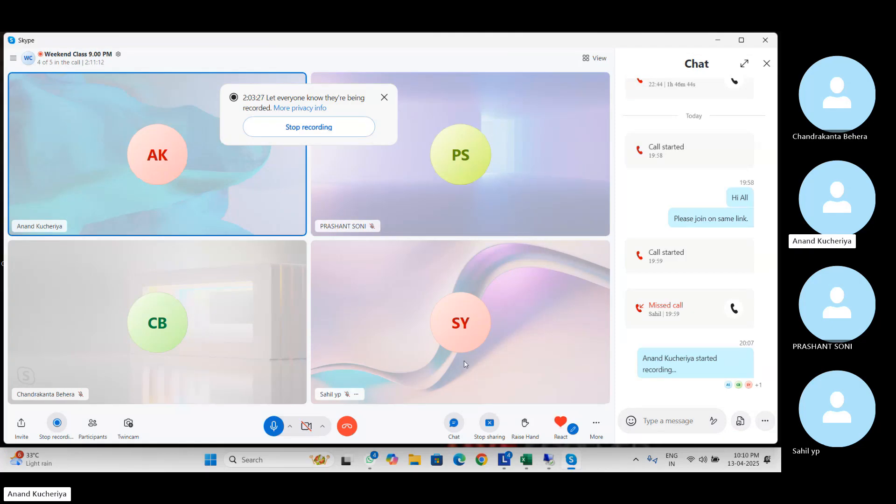